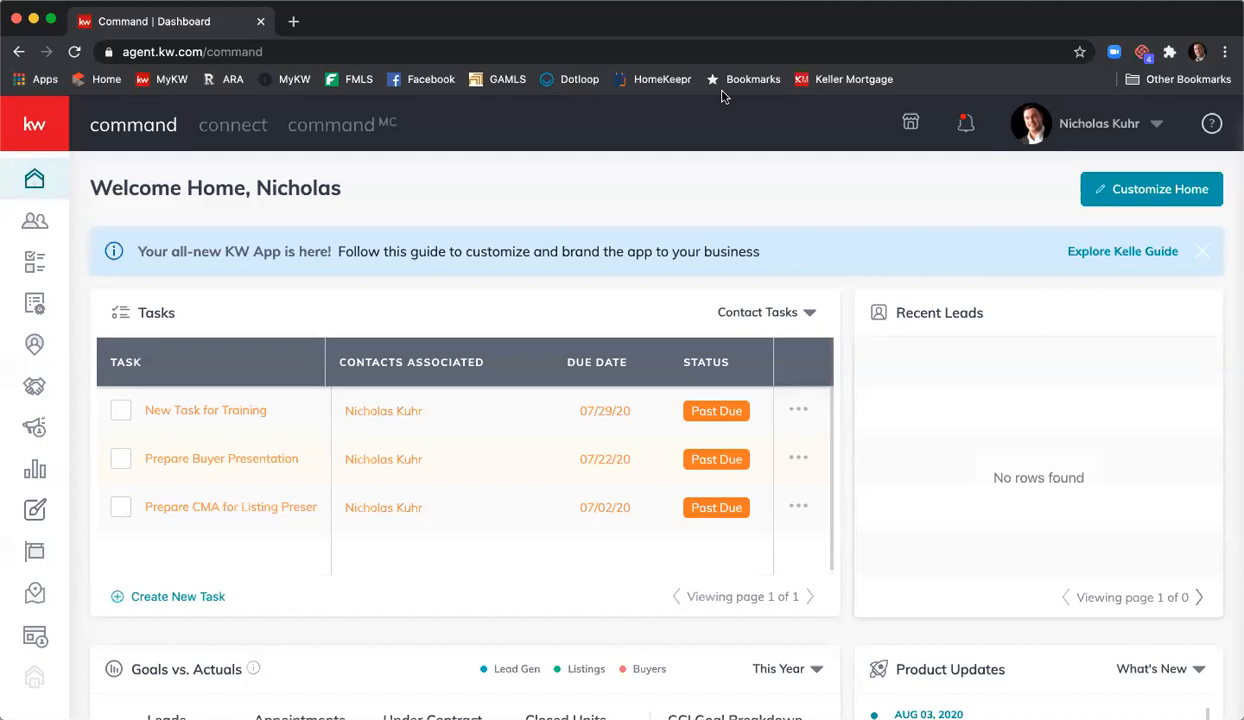
- Open the 567 Main St listing opportunity from the All Opportunities list
left_click(34, 389)
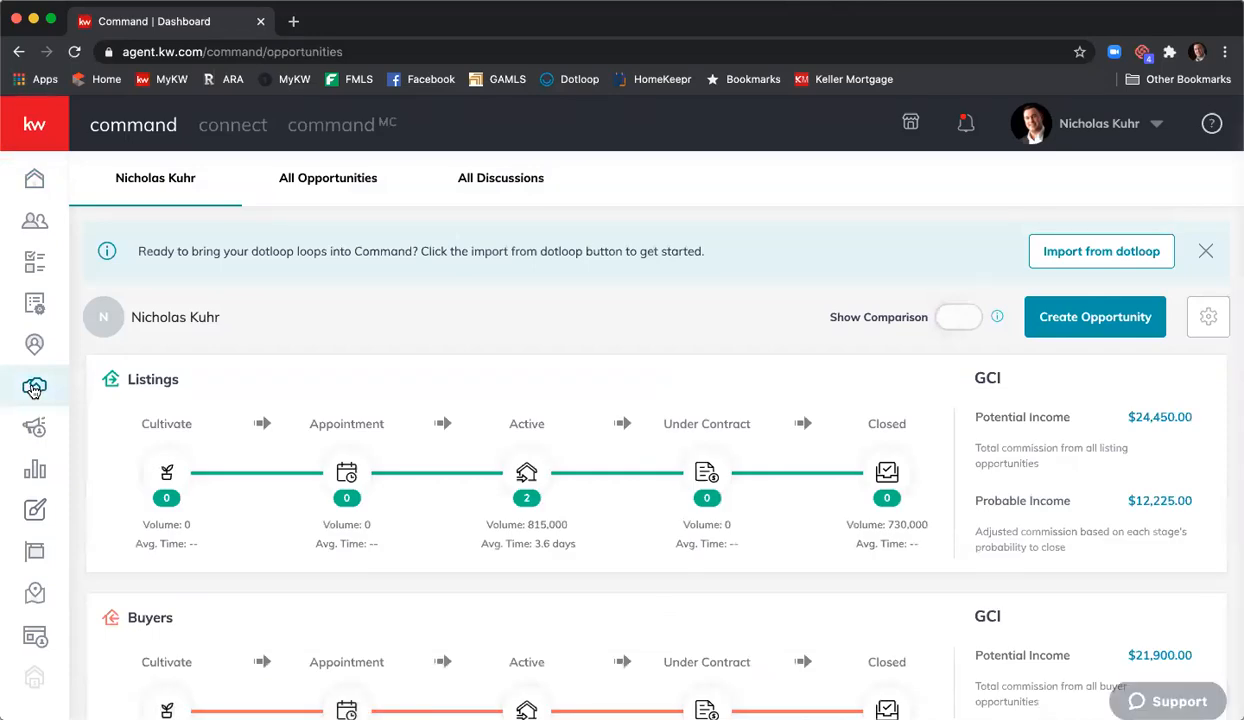
left_click(310, 183)
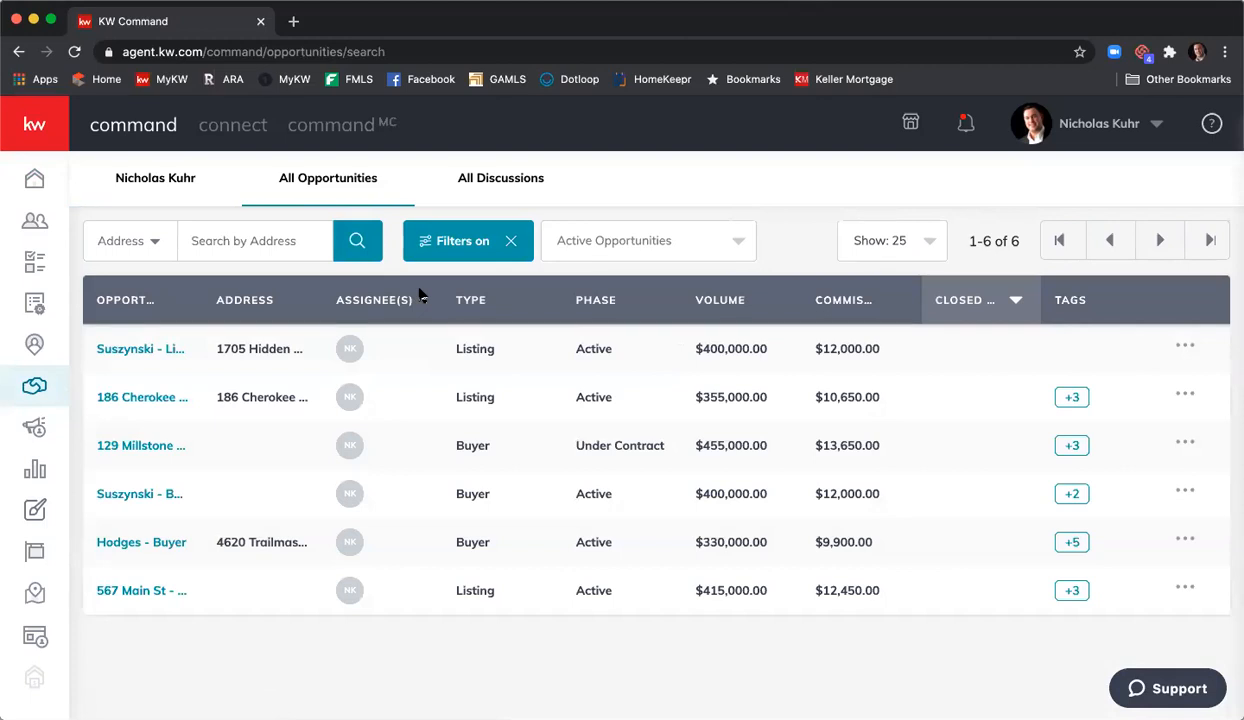
left_click(145, 592)
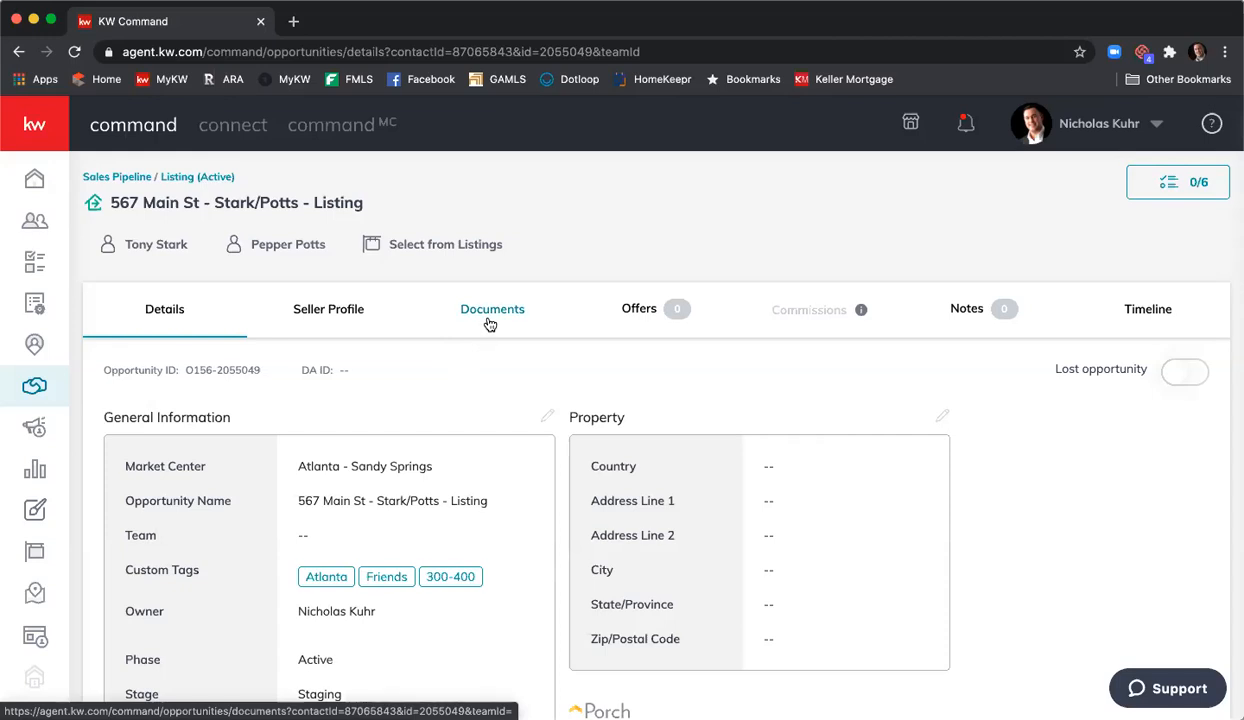
- Show the 567 Main St listing's Documents checklist, 0 of 7 uploaded
left_click(490, 318)
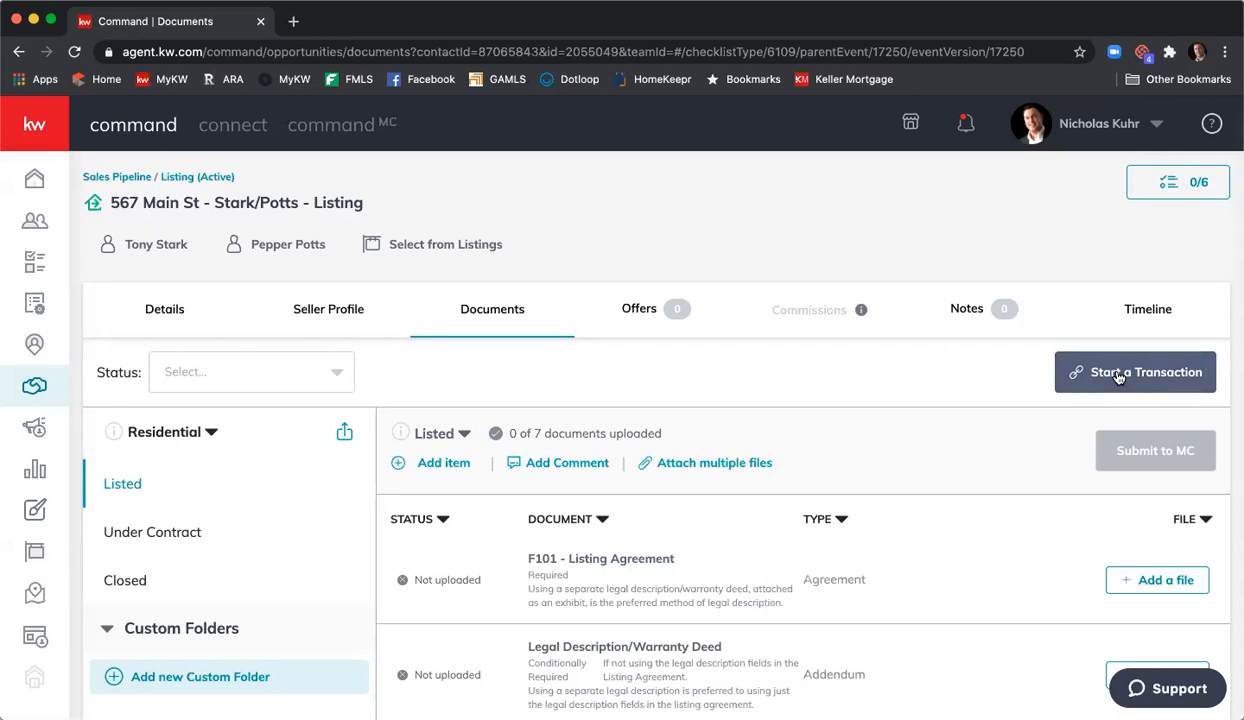
- Start a DocuSign Rooms transaction room named 567 Main St - Stark/Potts - Listing
left_click(1118, 376)
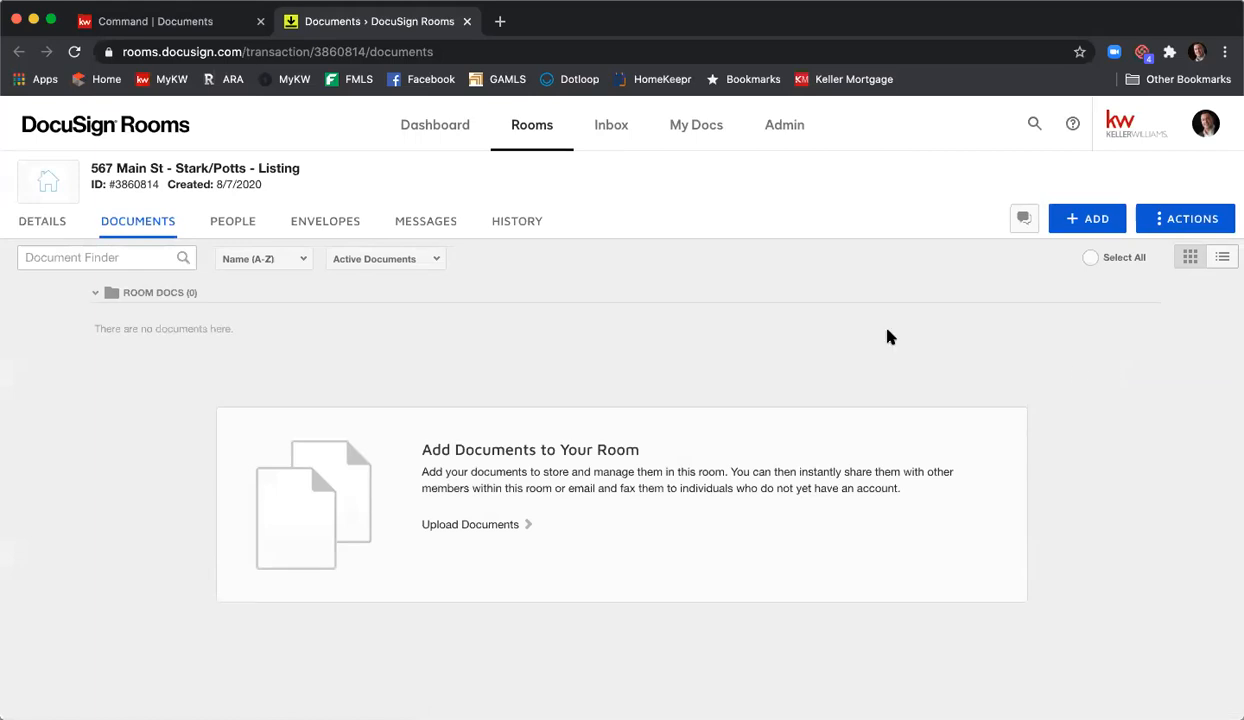
mouse_move(63, 173)
- Add DocuSign Forms and choose the National Association of Realtors provider
mouse_move(104, 190)
left_click(1085, 222)
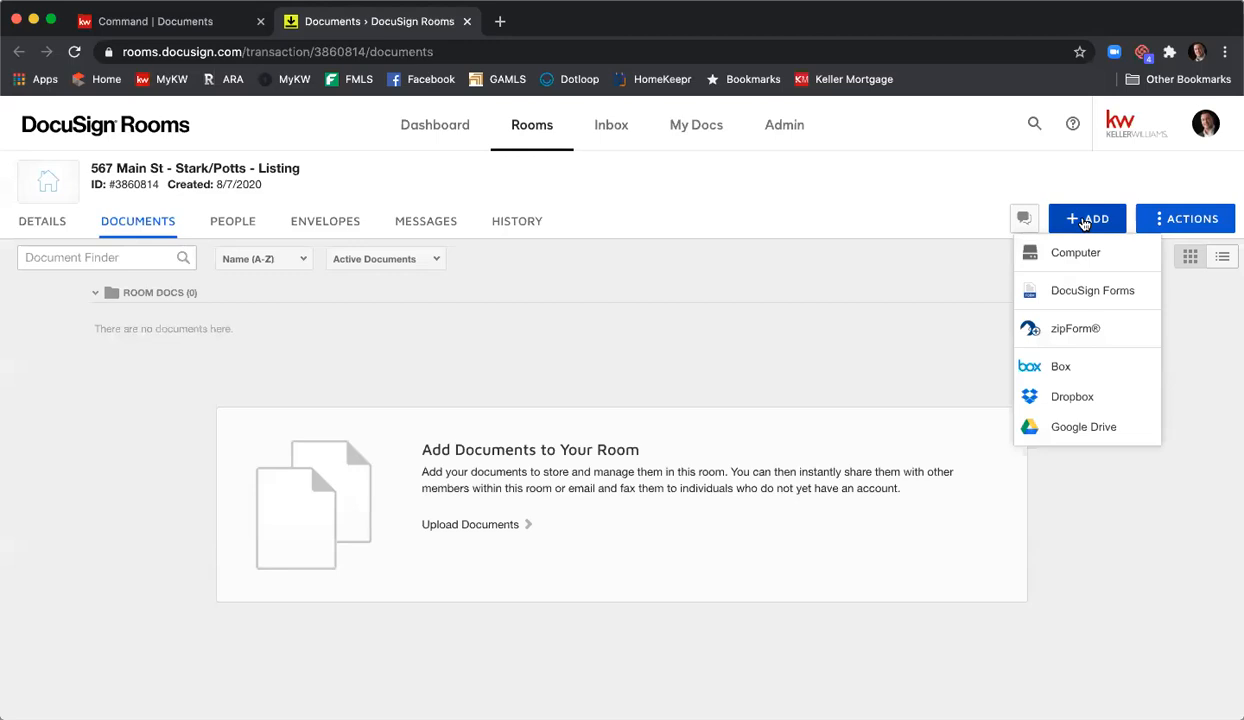
left_click(1085, 290)
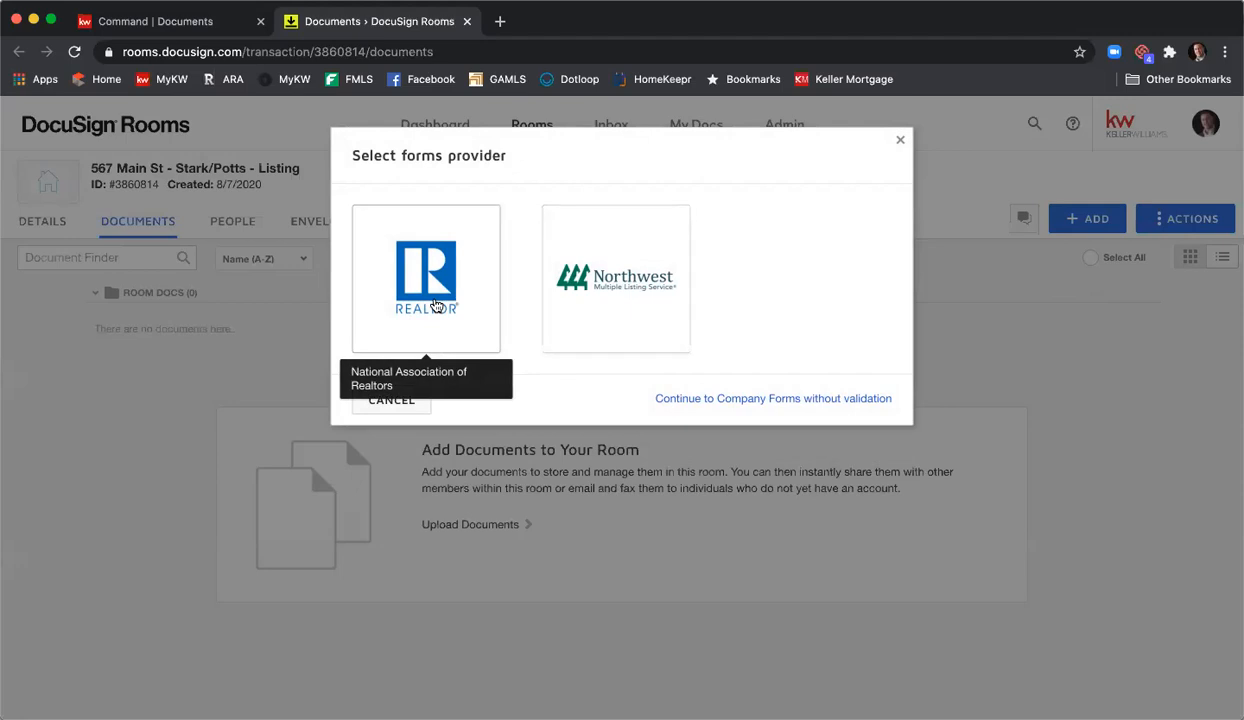
left_click(436, 305)
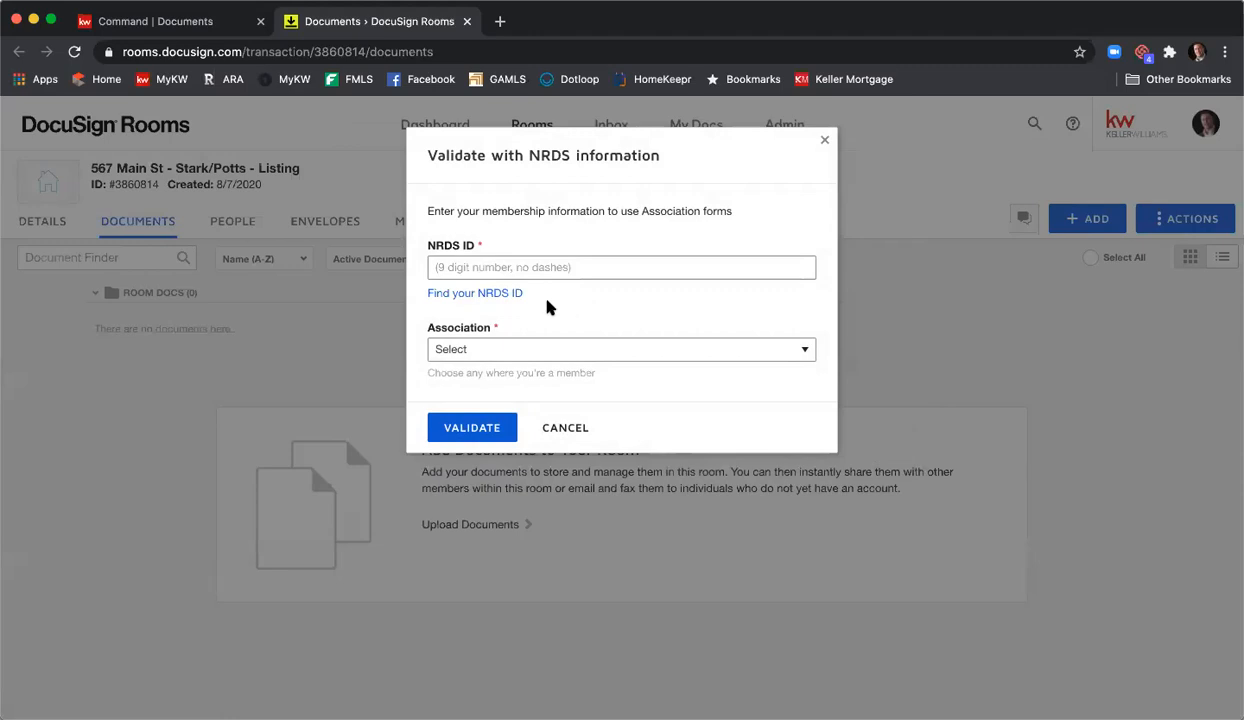
- Fill the Find your NRDS ID form with the agent's last name and license number
left_click(494, 293)
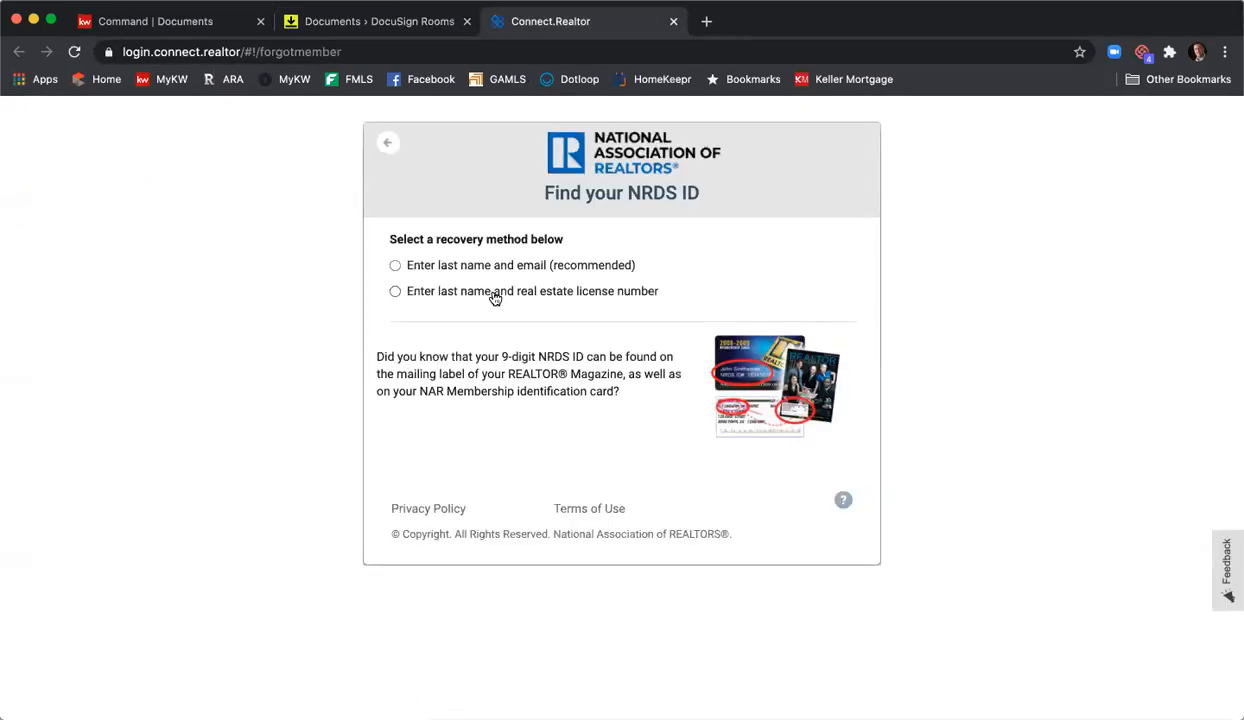
left_click(394, 292)
left_click(446, 328)
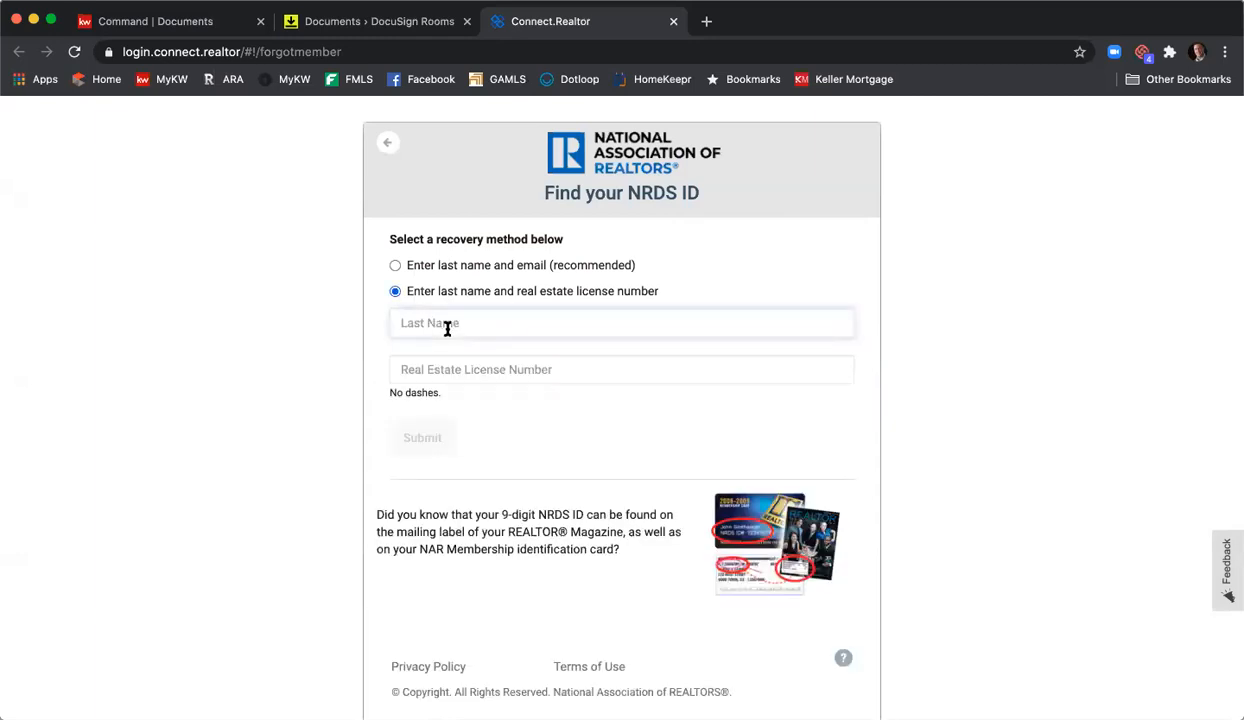
type("Kuhr")
key("Tab")
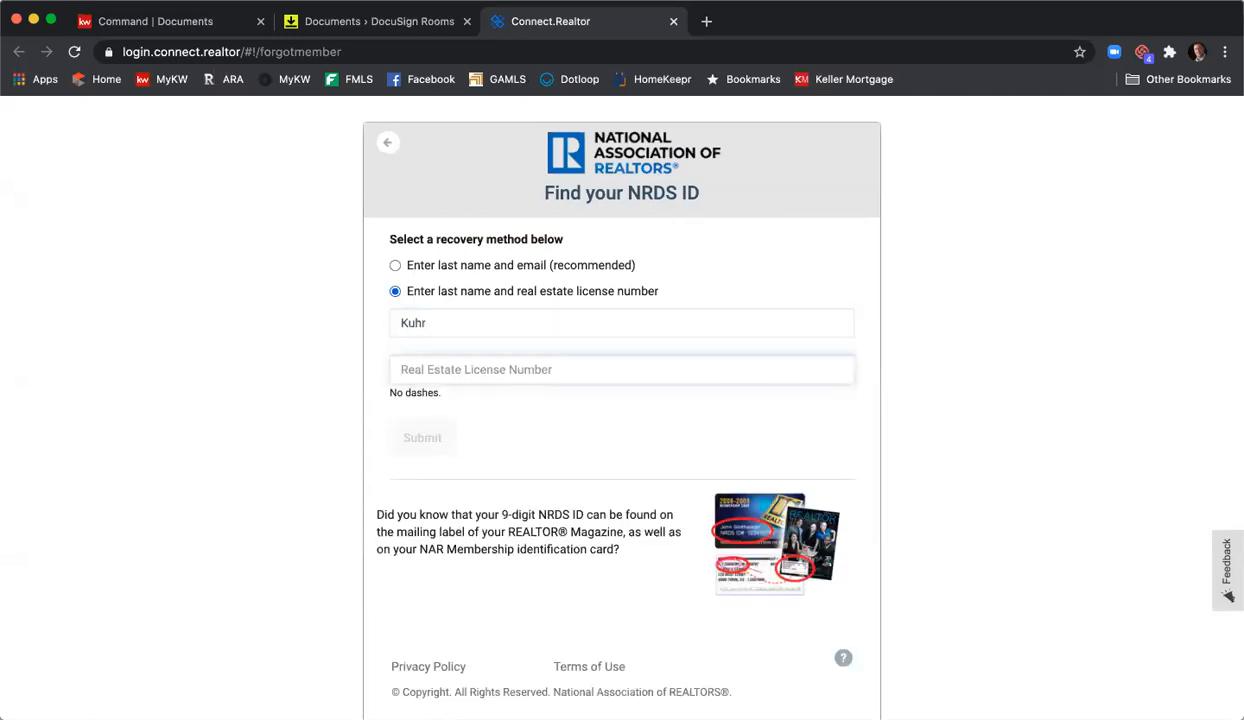
type("379488")
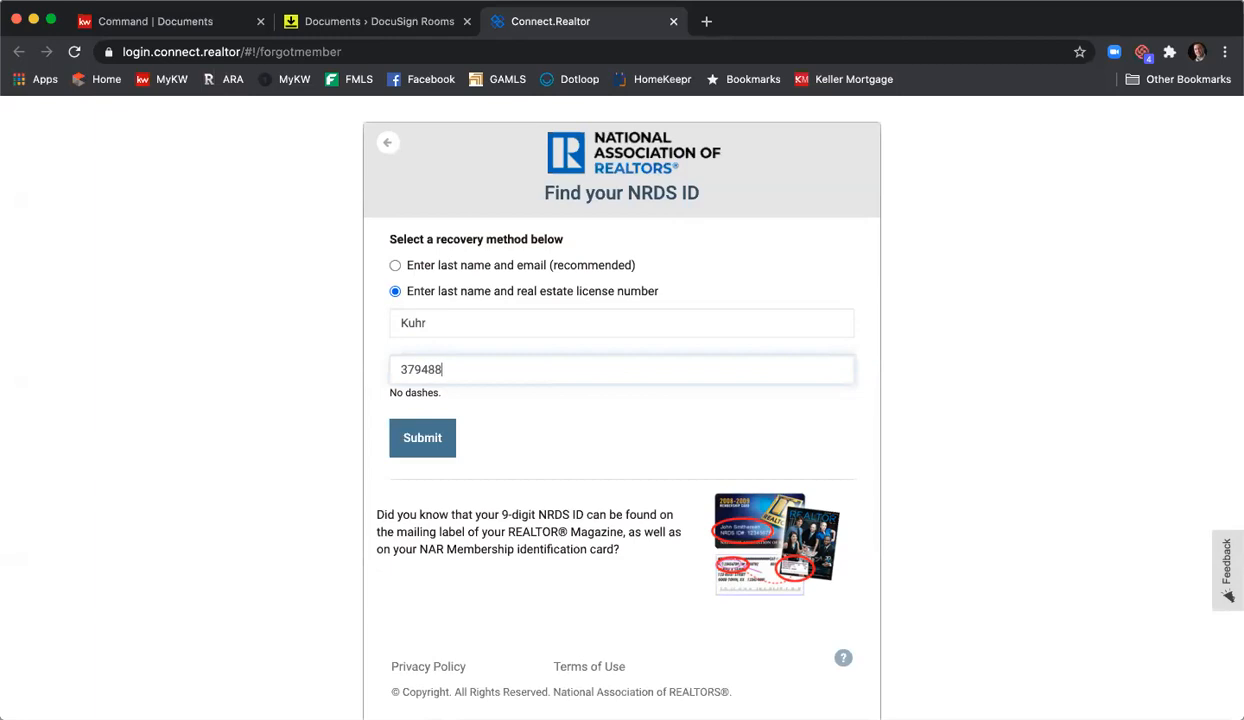
key("BackSpace")
key("BackSpace")
key("BackSpace")
key("BackSpace")
key("BackSpace")
type("7987")
key("BackSpace")
type("44")
- Submit the lookup and select the returned NRDS ID to copy it
left_click(437, 441)
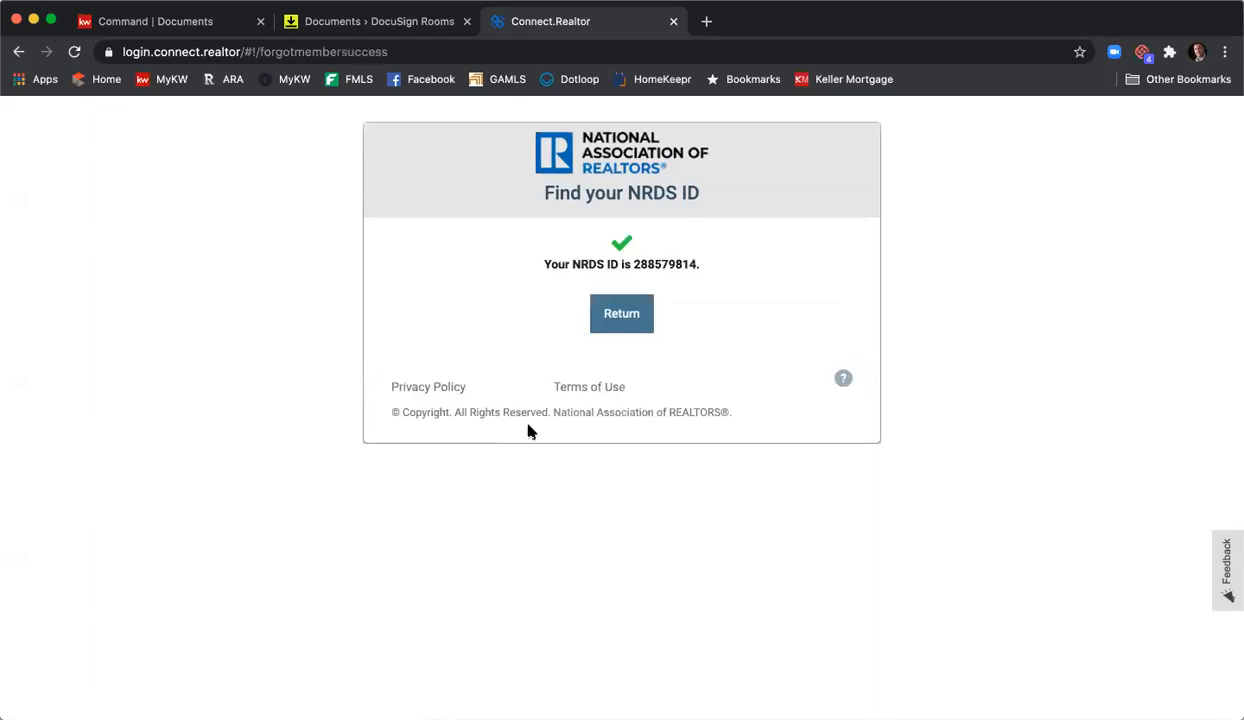
left_click_drag(634, 264, 676, 263)
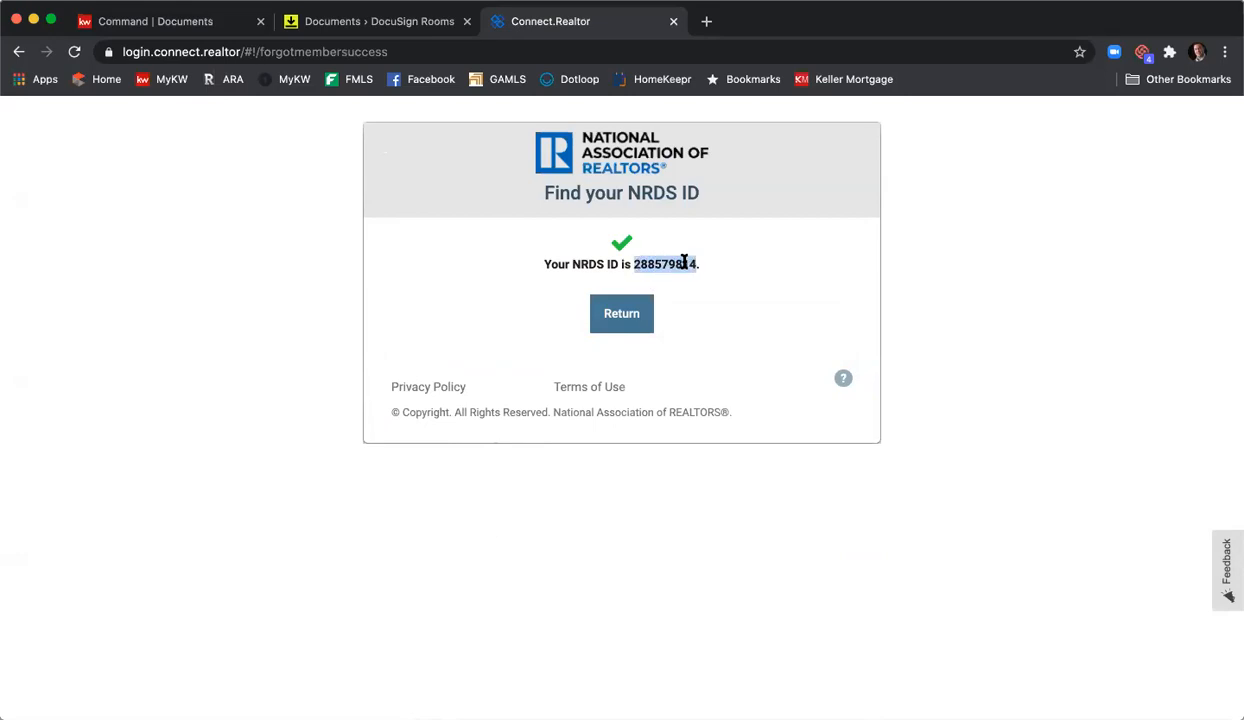
right_click(681, 264)
- Copy the NRDS ID and paste it into the DocuSign validation dialog's NRDS ID field
left_click(708, 298)
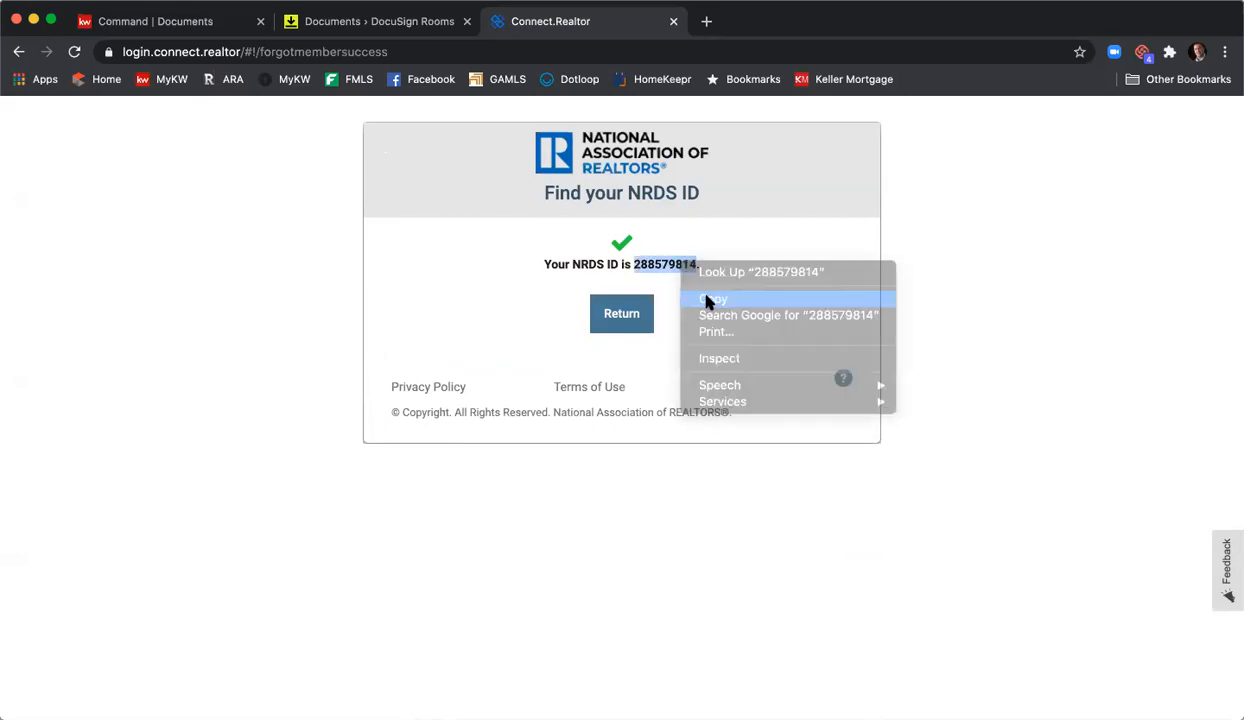
left_click(673, 21)
left_click(552, 267)
right_click(552, 268)
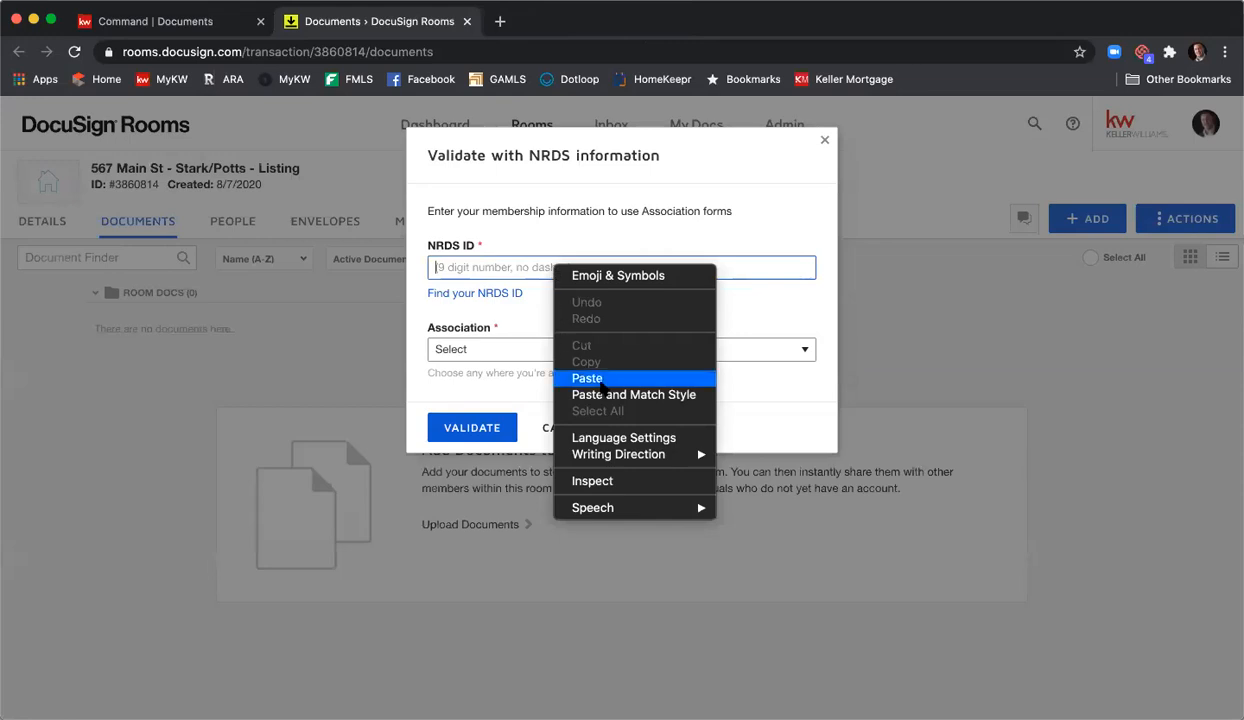
left_click(588, 378)
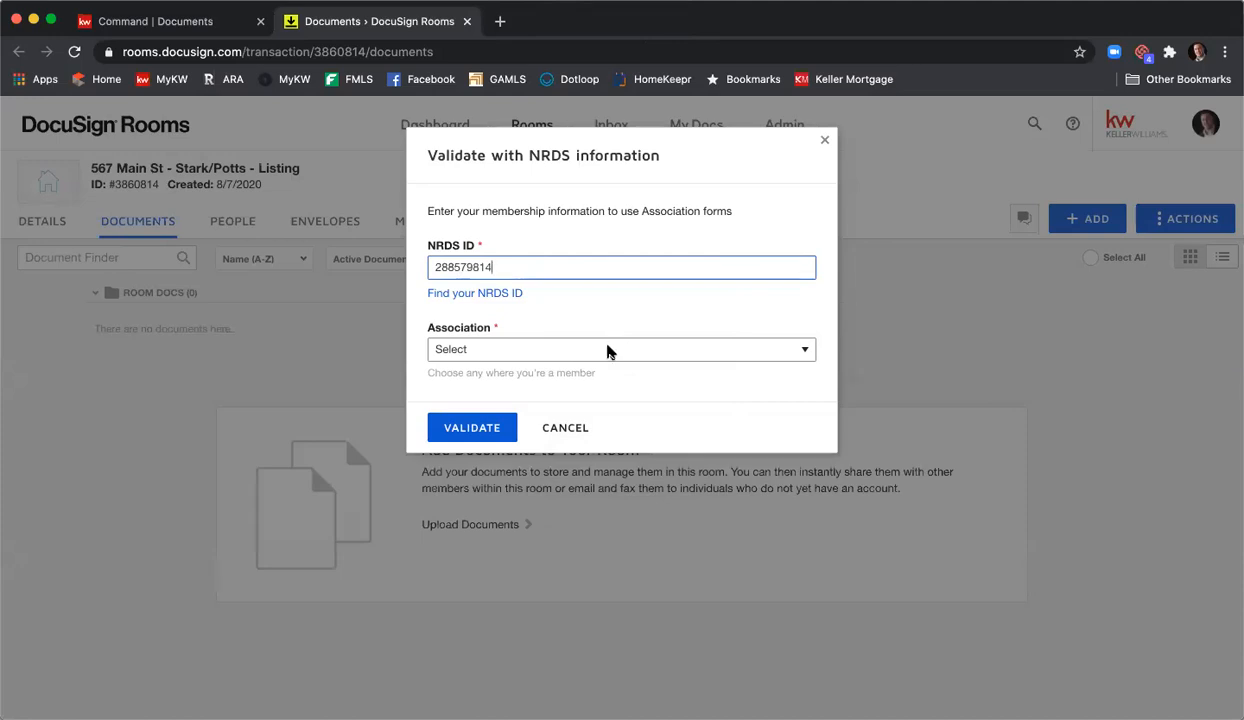
- Choose GEORGIA ASSOCIATION OF REALTORS® as the association and validate
left_click(608, 349)
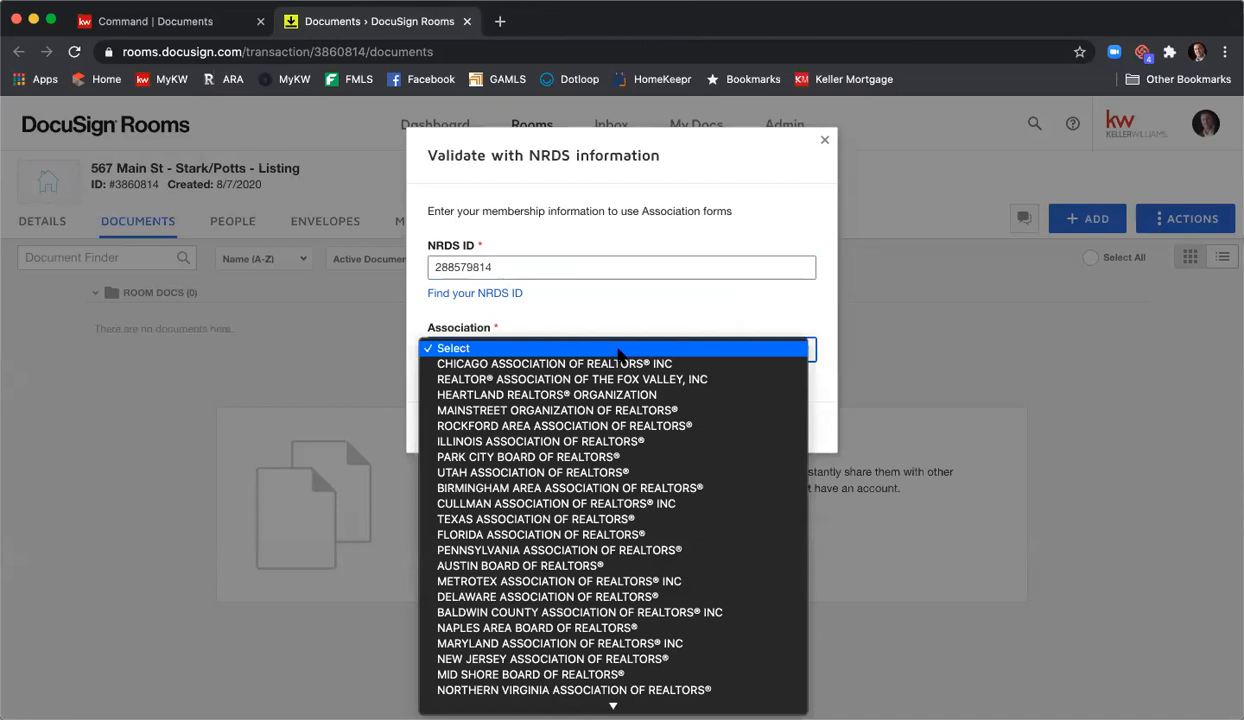
scroll(617, 358, "down", 10)
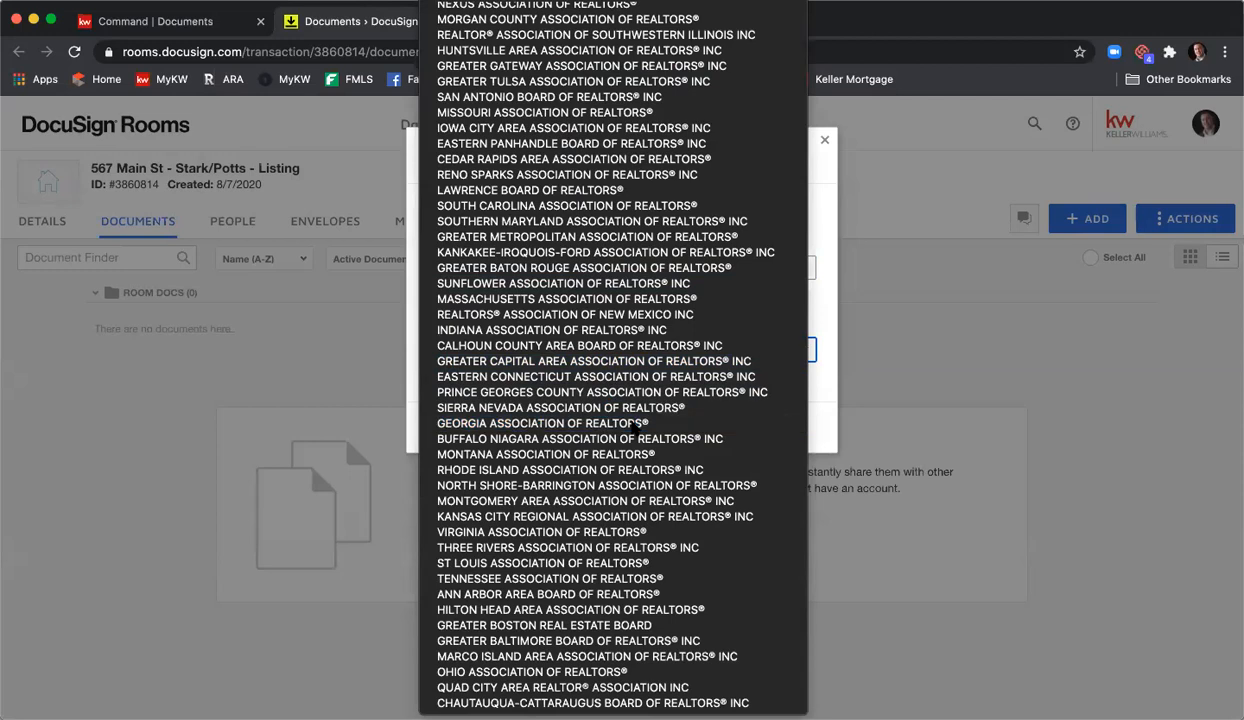
left_click(633, 425)
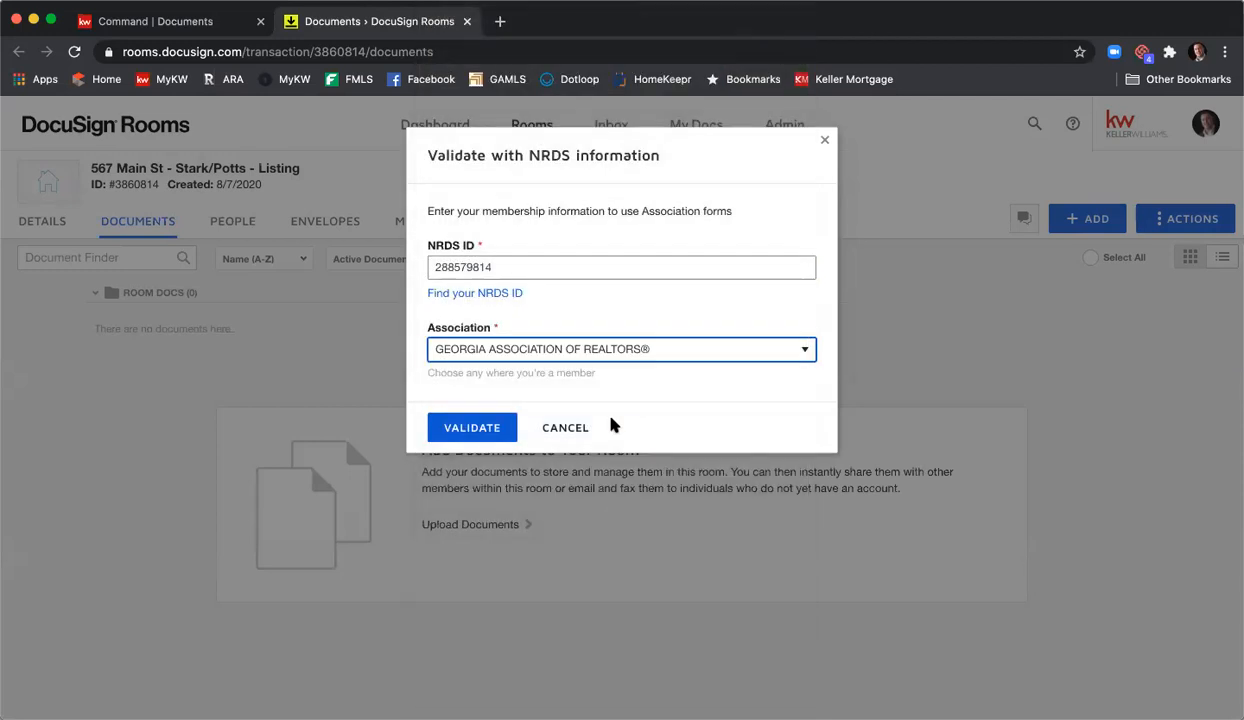
left_click(455, 430)
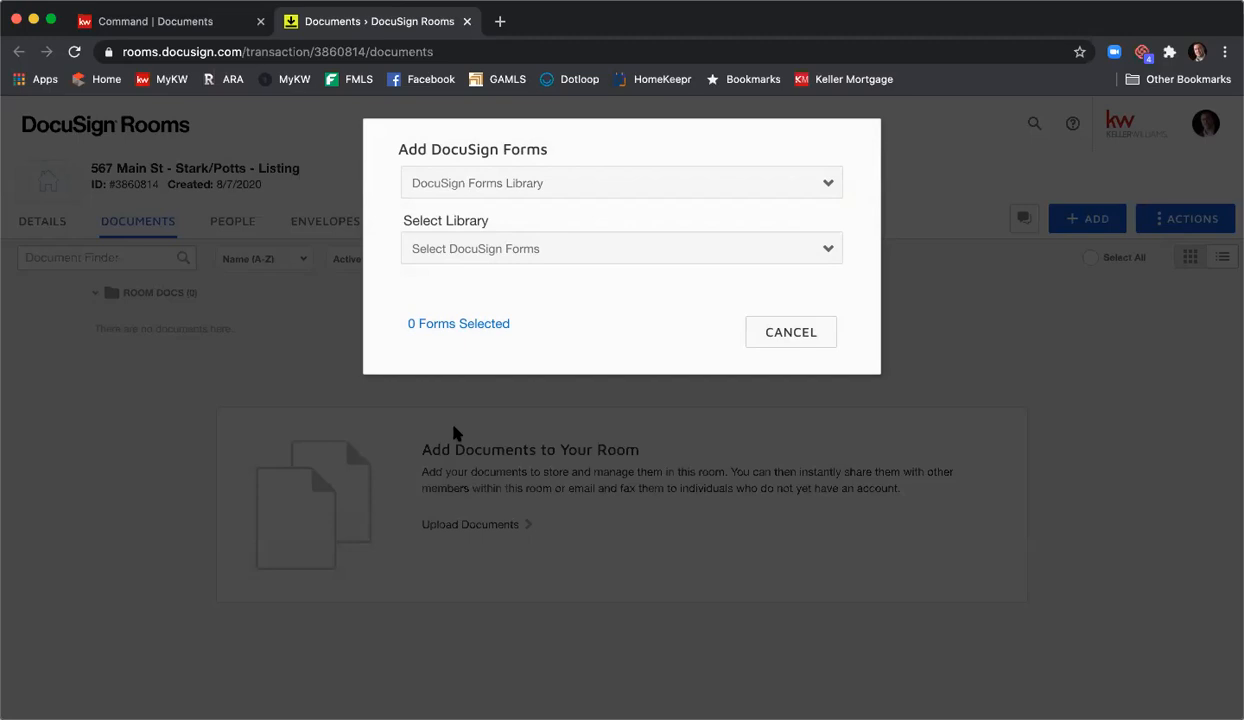
- Cancel the Add DocuSign Forms dialog without selecting a library or forms
left_click(481, 248)
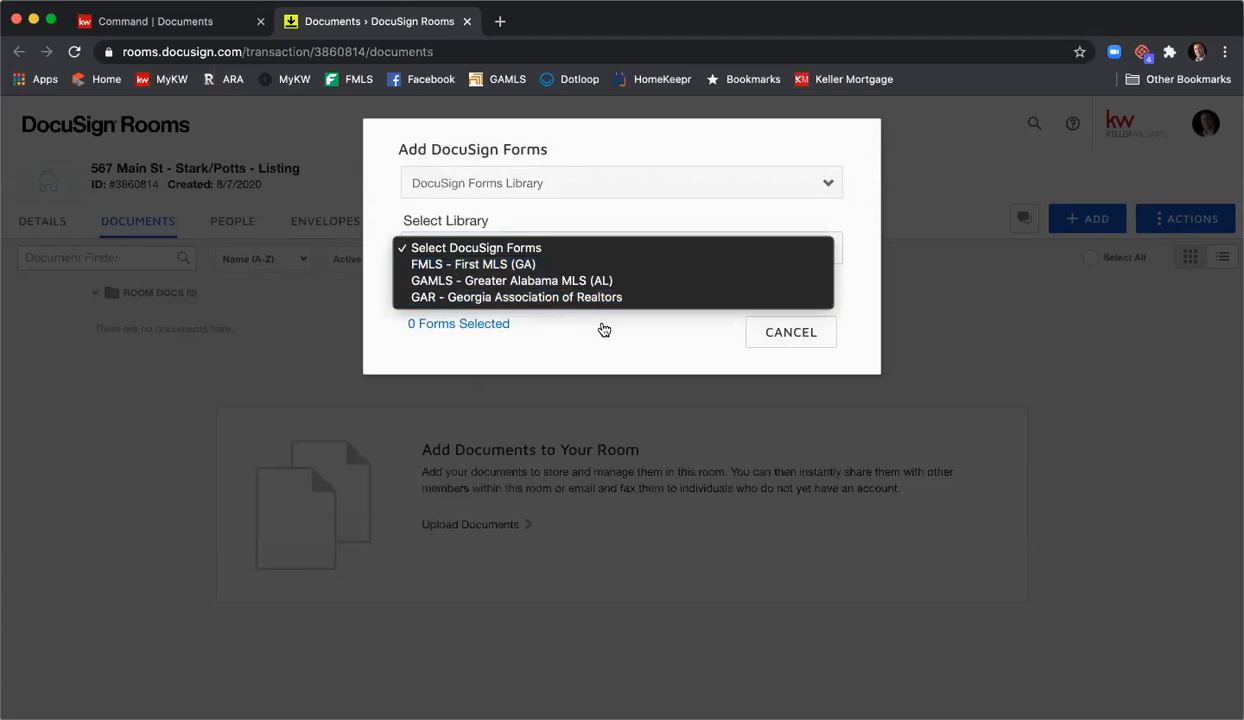
left_click(785, 347)
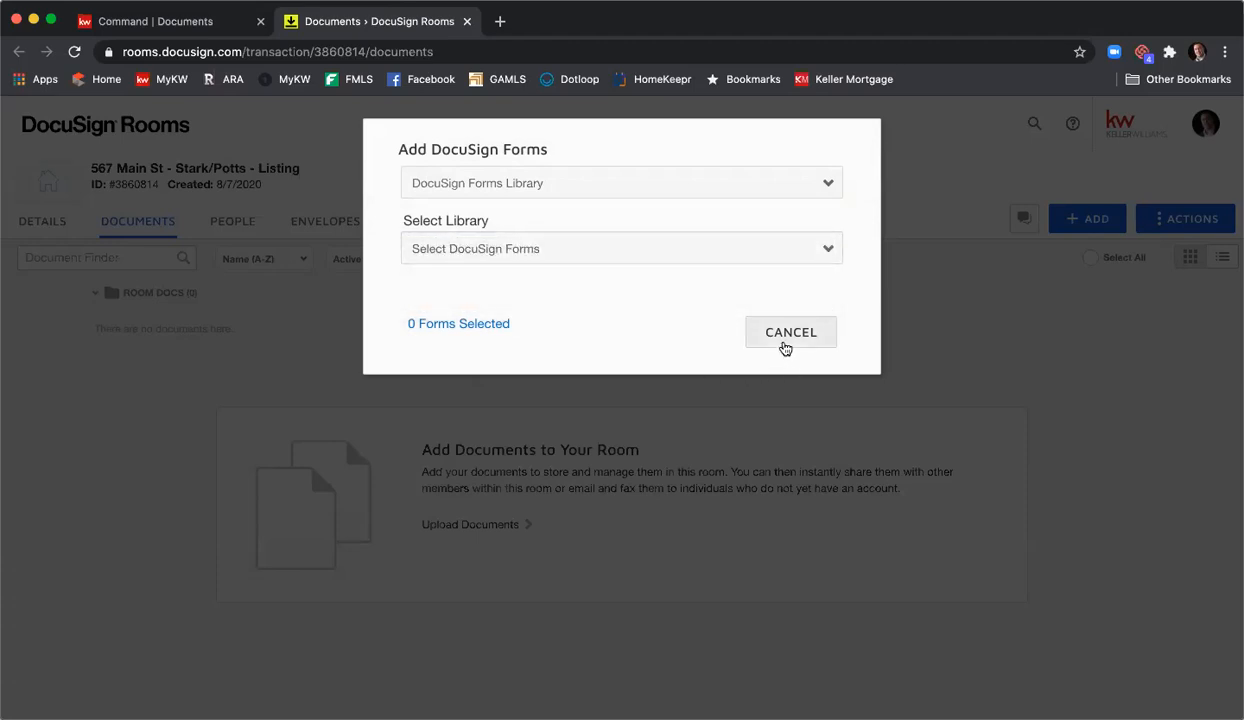
left_click(787, 340)
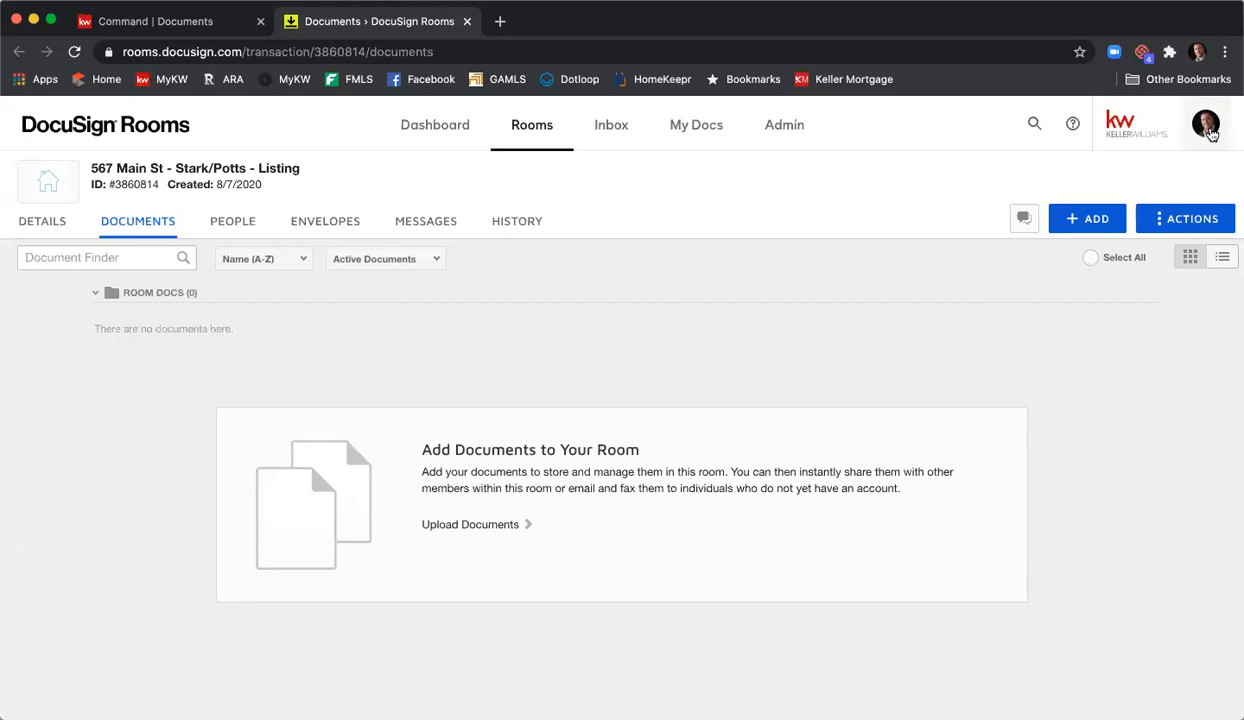
- Go to the account Preferences' Integrations page via the profile avatar
left_click(1207, 128)
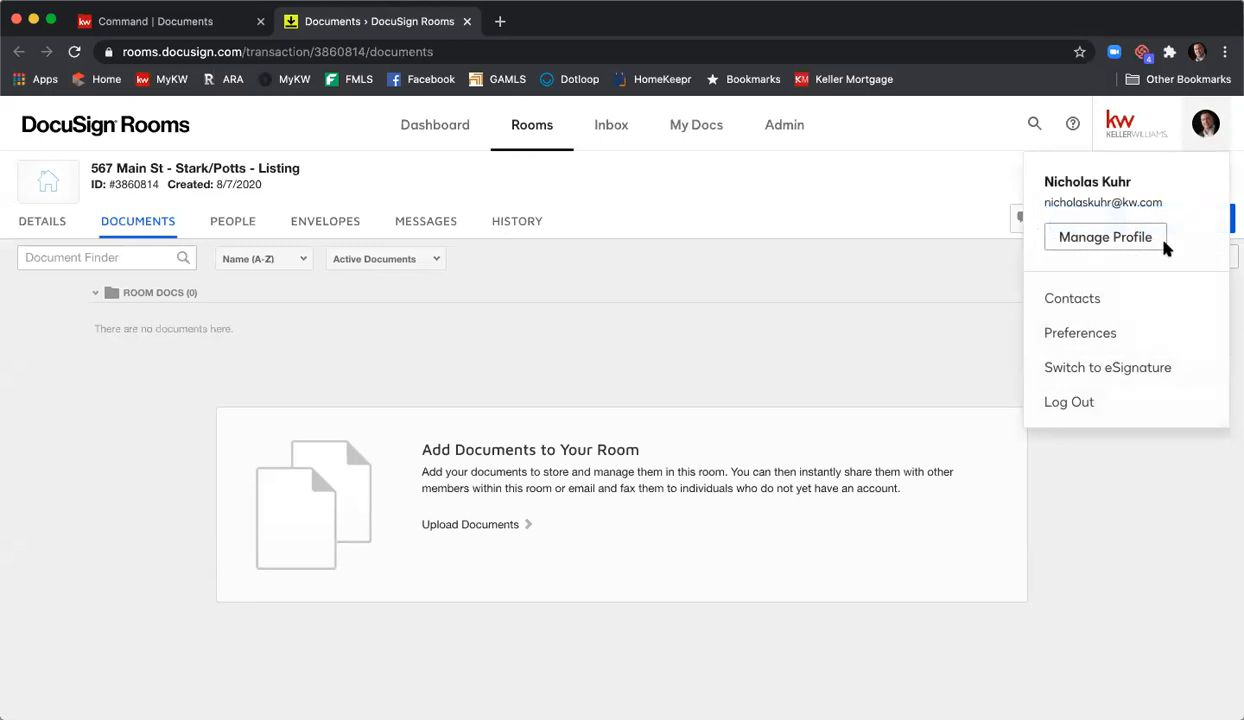
left_click(1095, 331)
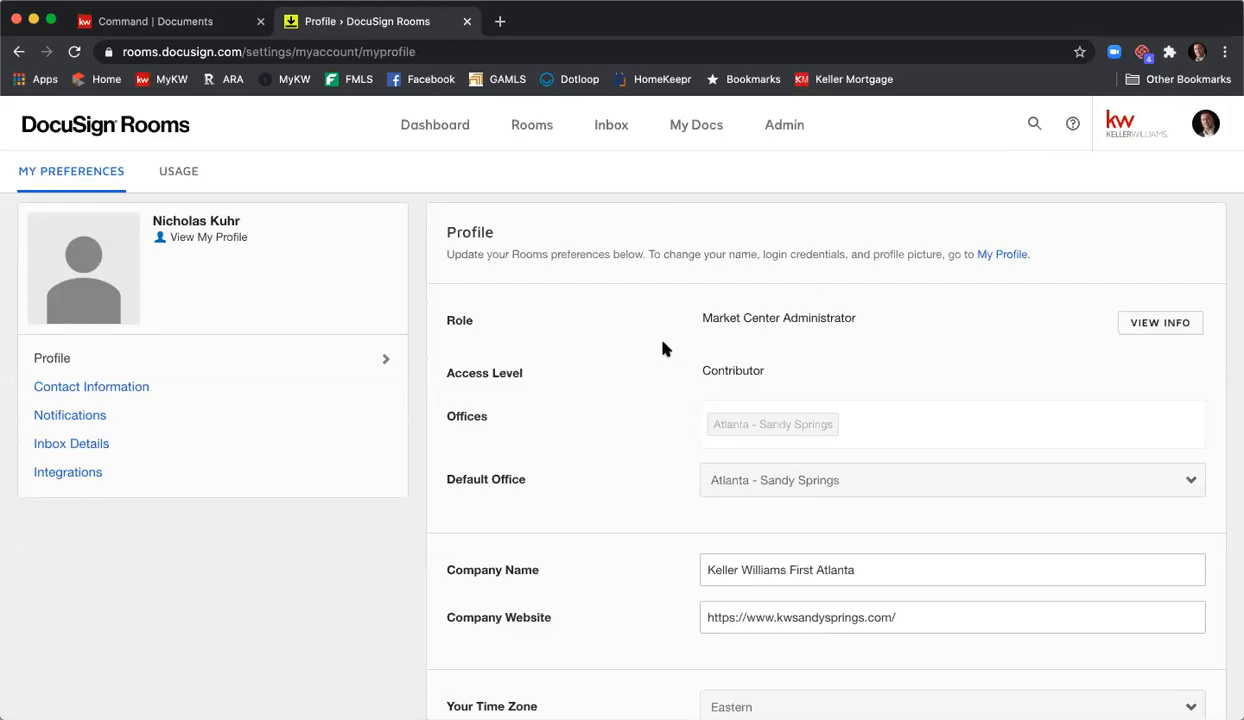
left_click(179, 480)
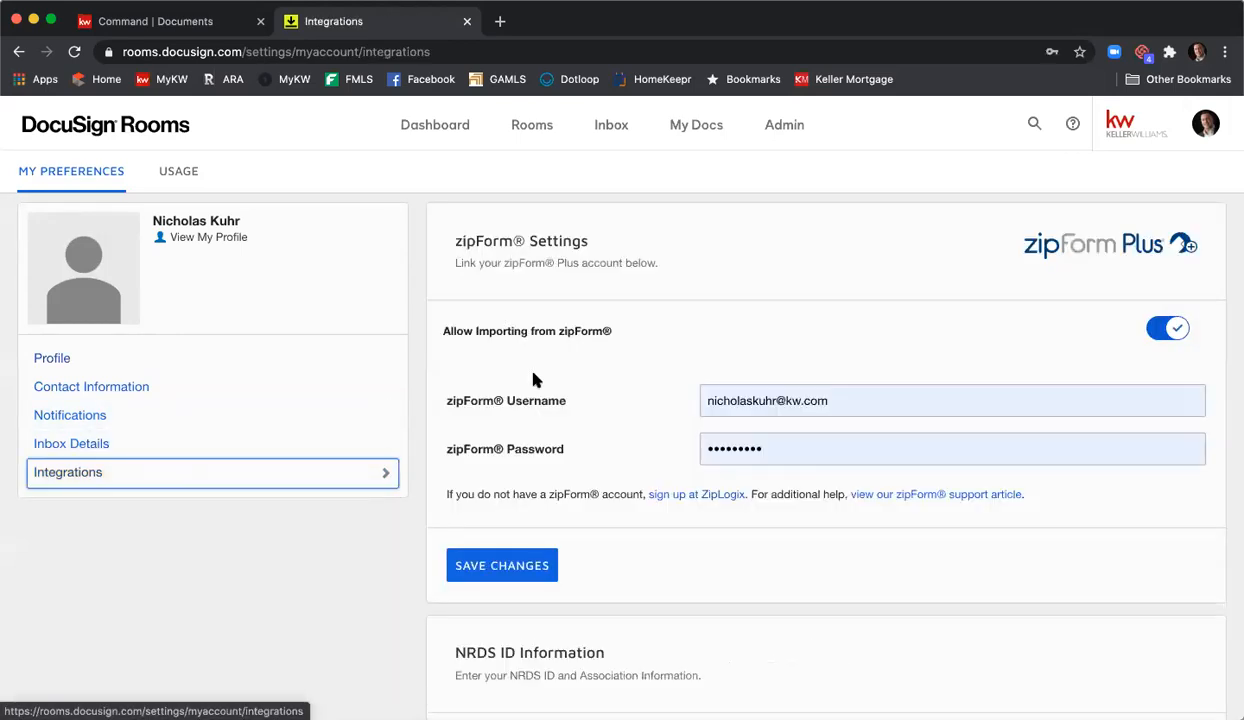
- Scroll through the Integrations page to review the zipForm settings and NRDS ID Information
scroll(550, 345, "down", 3)
scroll(565, 356, "down", 2)
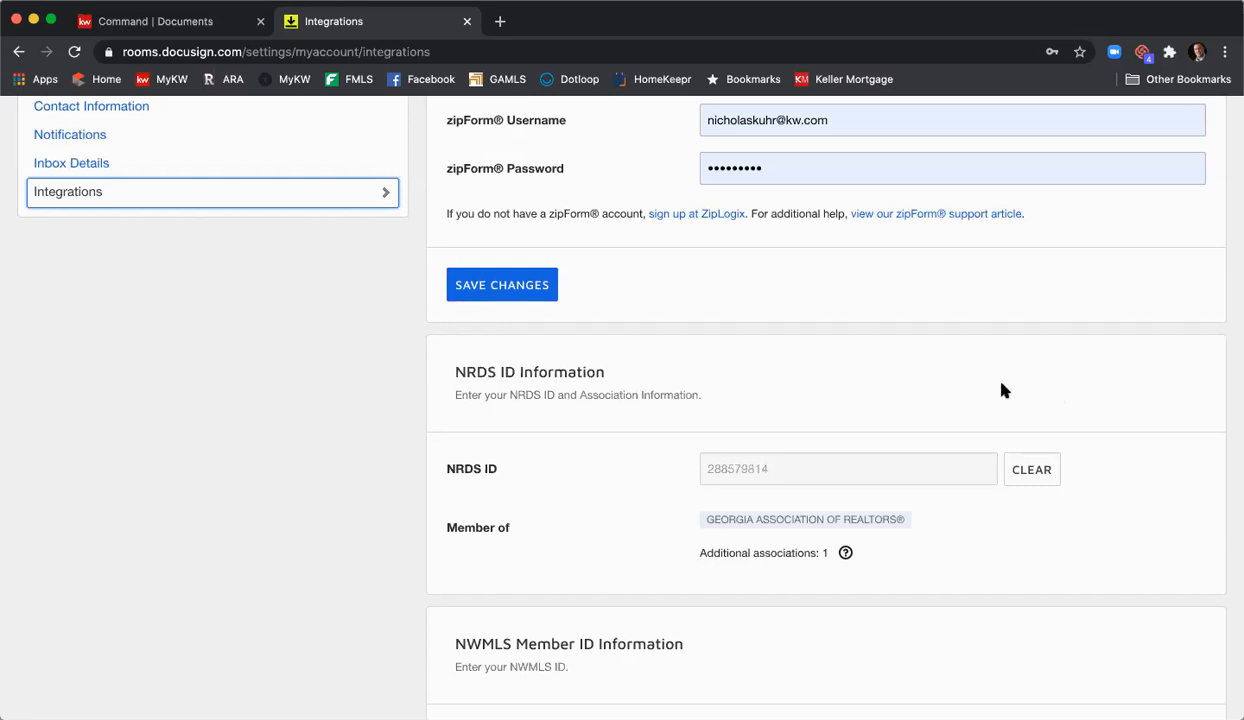
scroll(993, 390, "up", 5)
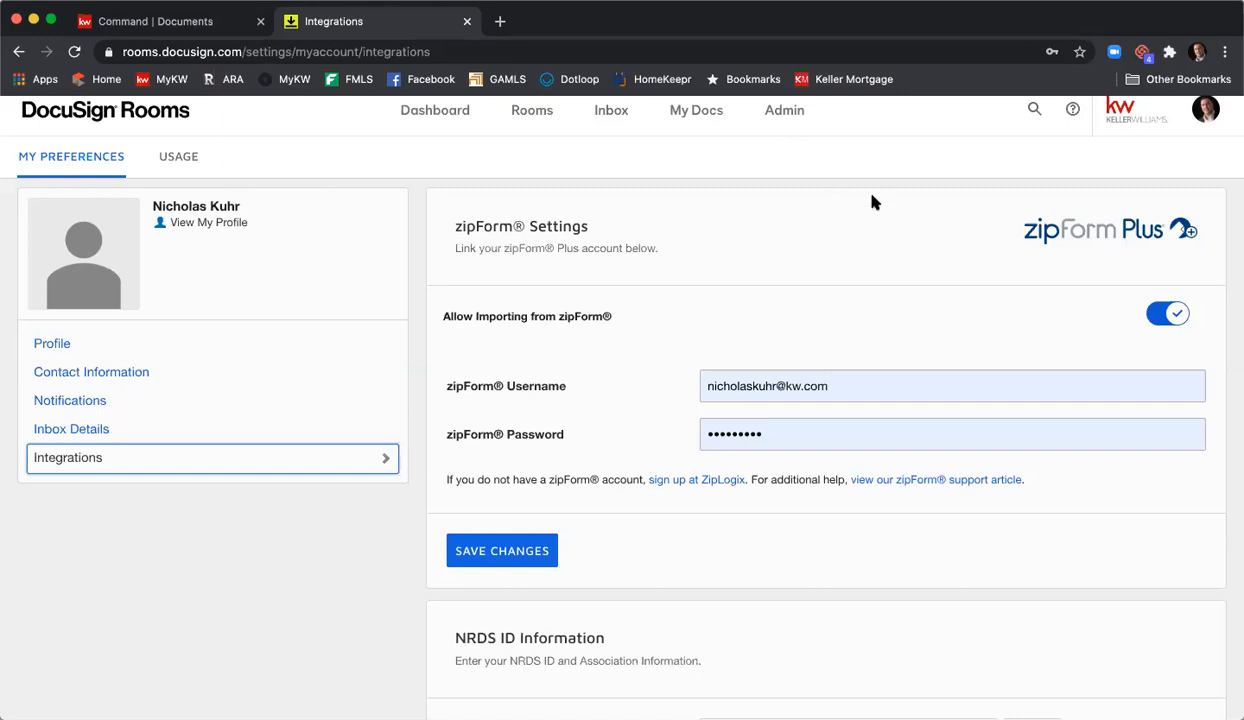
scroll(871, 203, "up", 1)
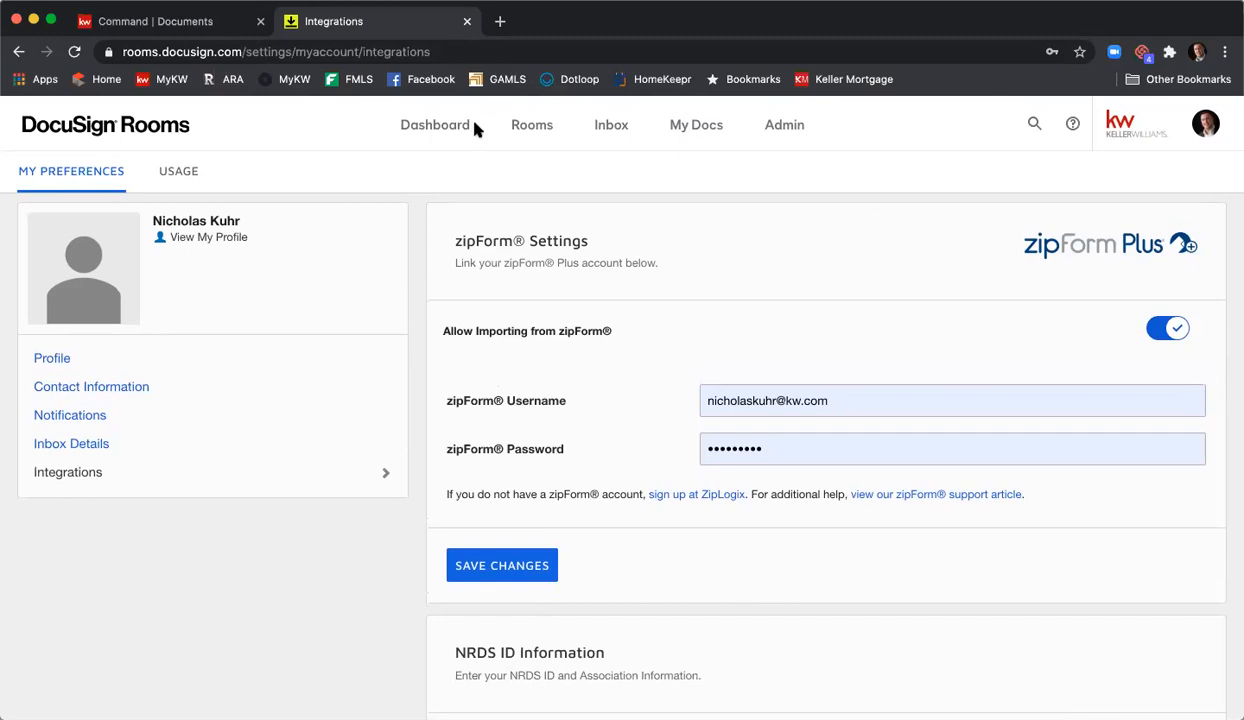
- Go to the Dashboard and review its recently viewed rooms, including 567 Main St
left_click(461, 128)
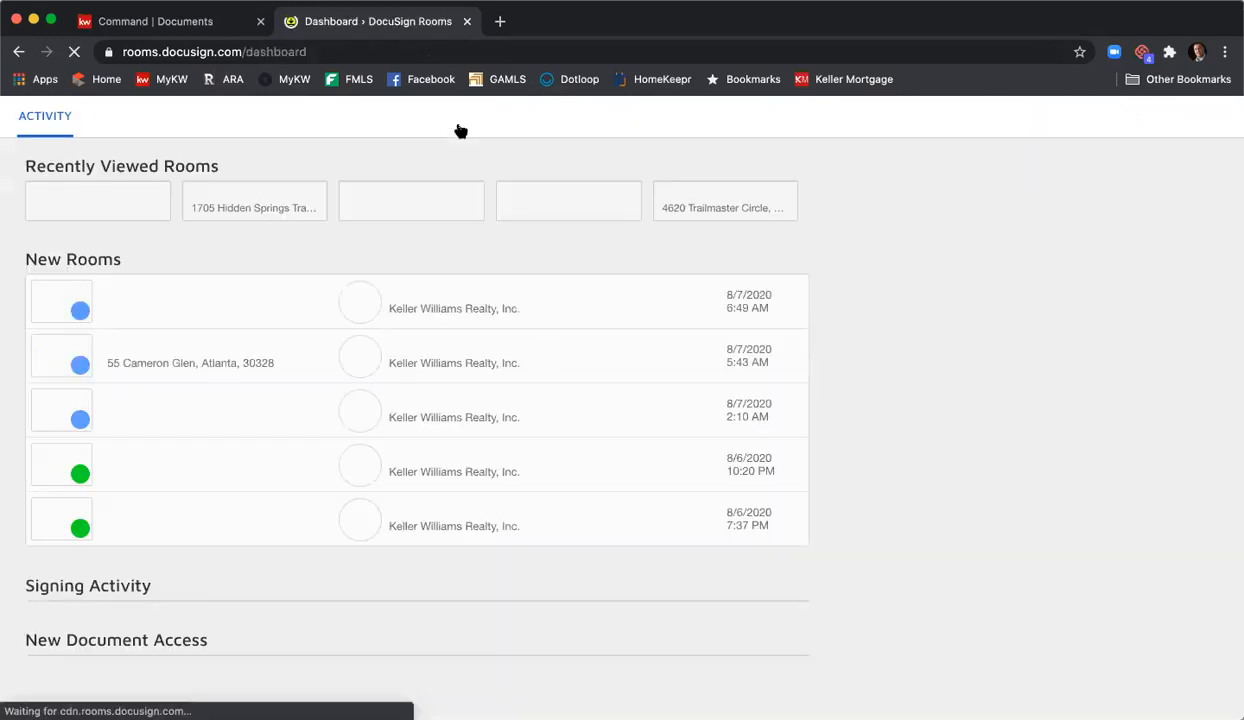
scroll(461, 131, "down", 3)
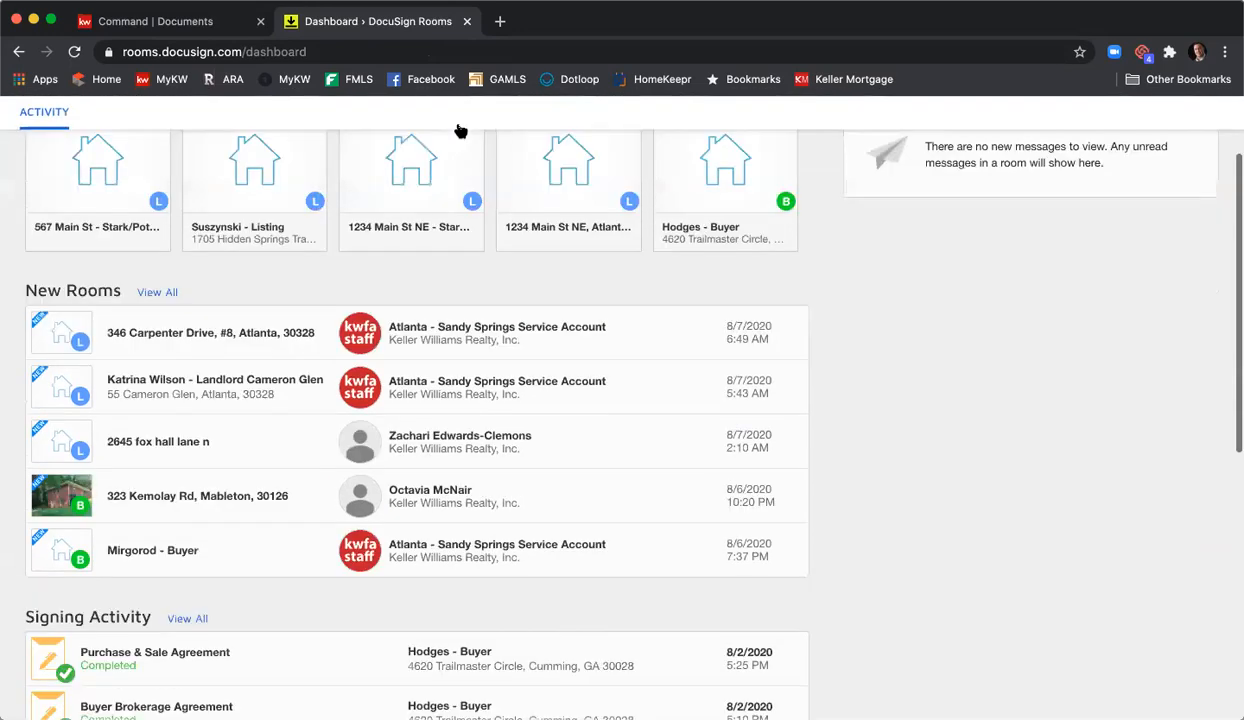
scroll(458, 131, "up", 3)
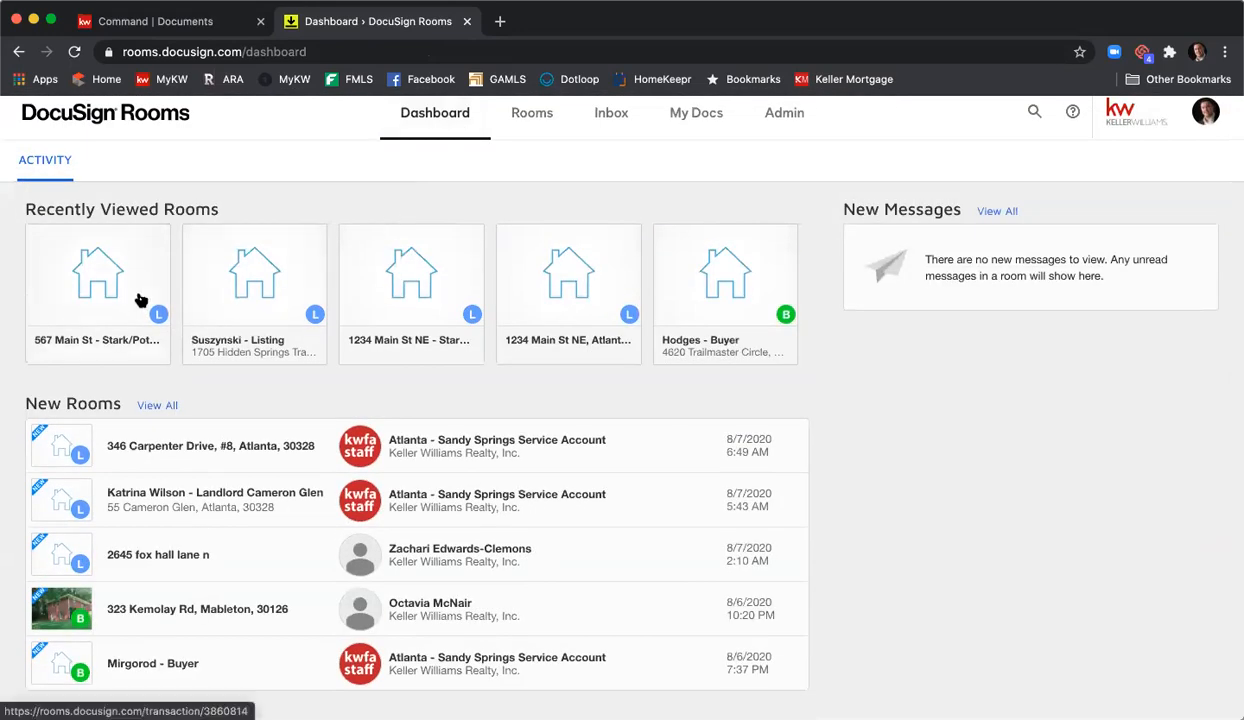
- Open the 567 Main St - Stark/Potts - Listing room, check its empty Documents tab, then return to Details
left_click(82, 287)
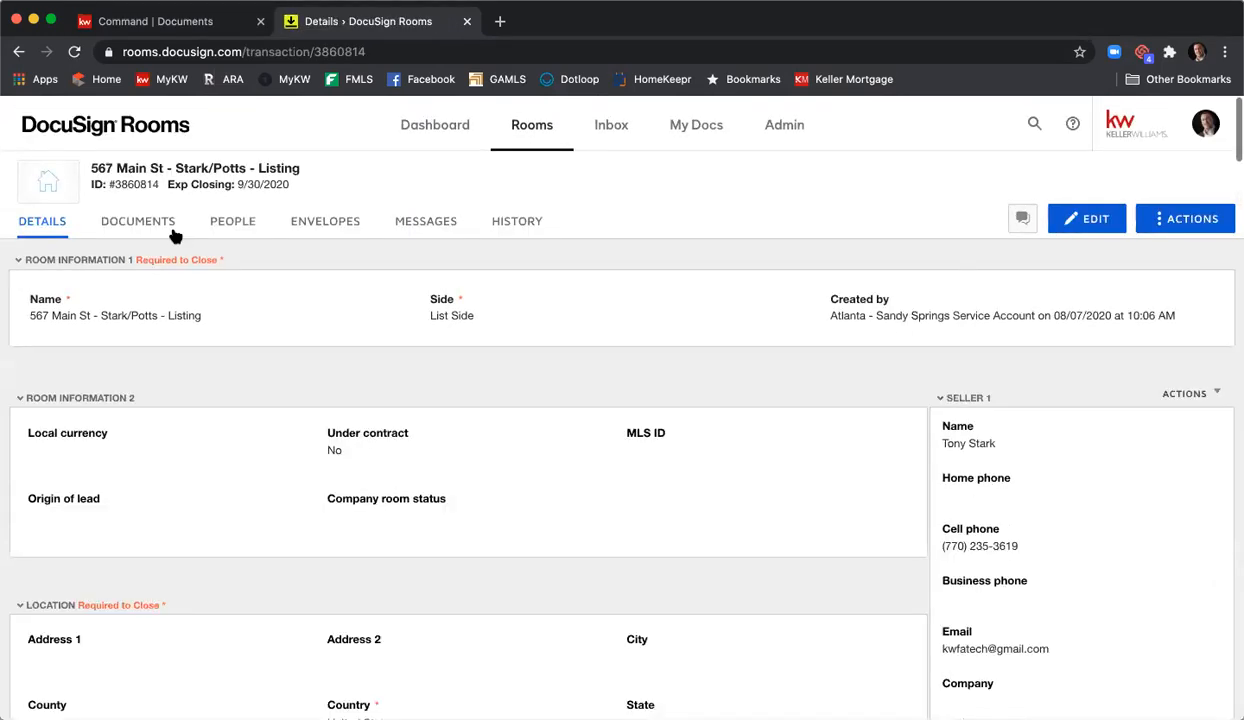
left_click(158, 228)
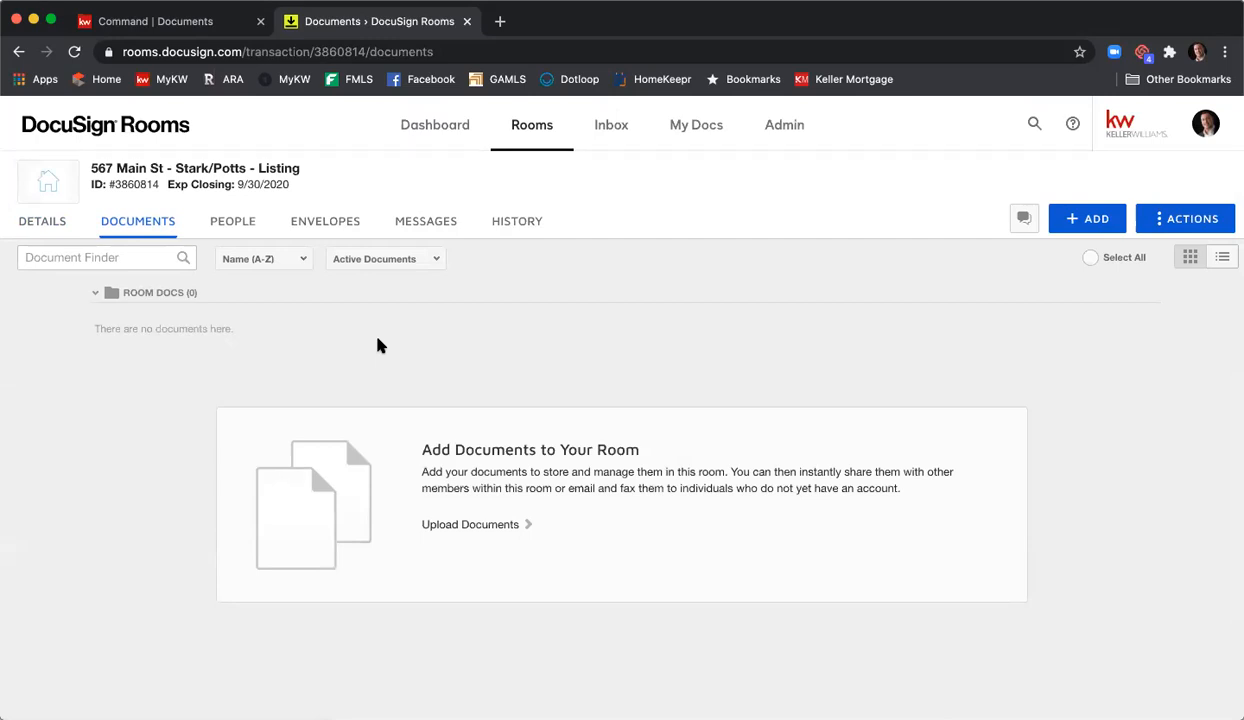
left_click(55, 236)
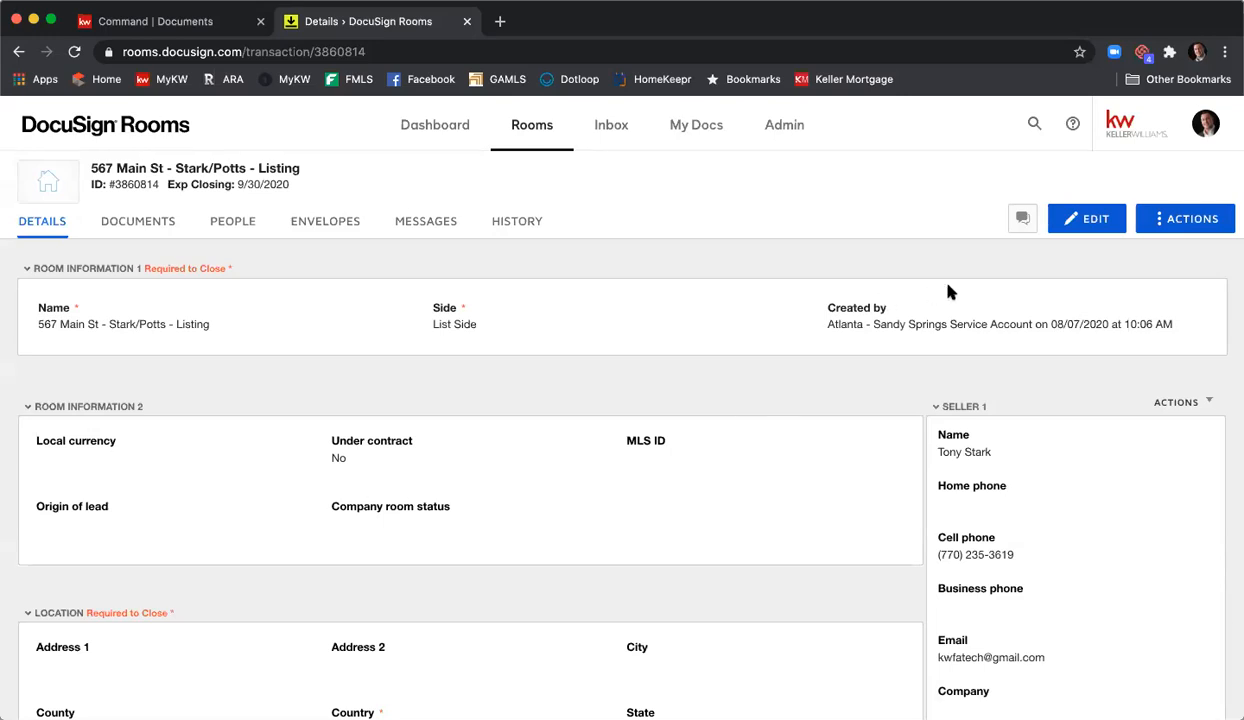
- Put the 567 Main St room details into edit mode and scroll through the editable fields
left_click(1073, 222)
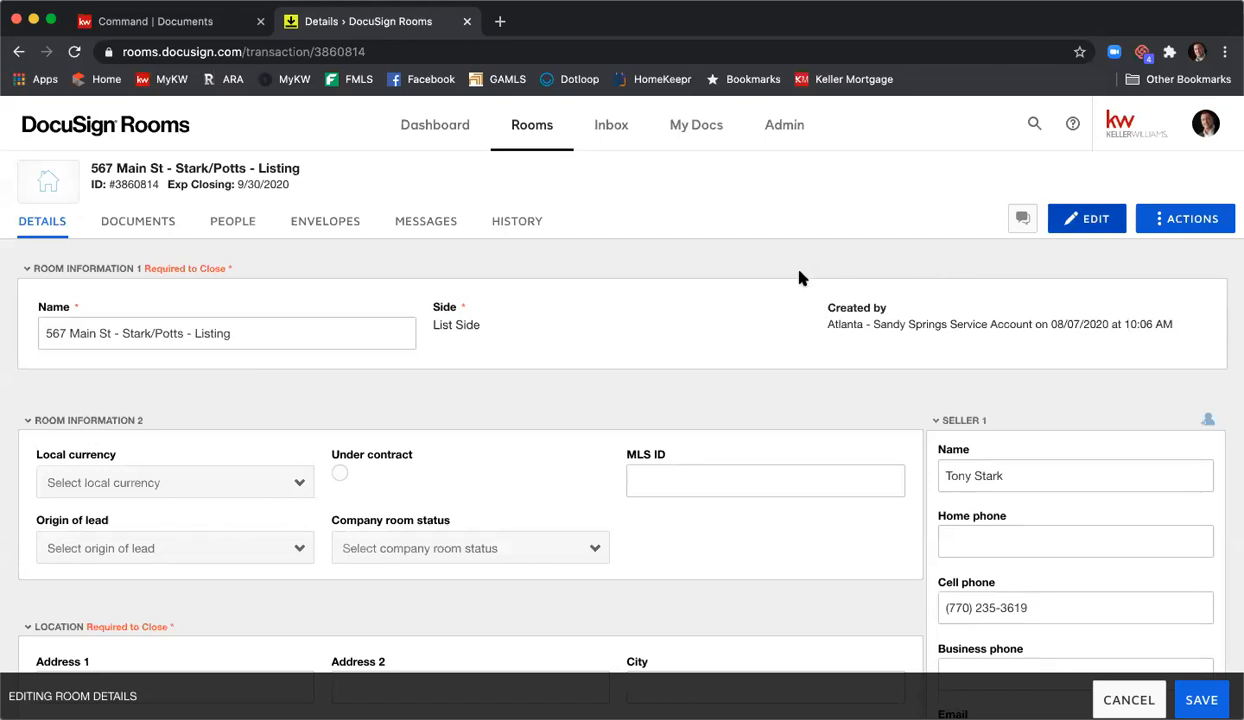
scroll(799, 276, "down", 3)
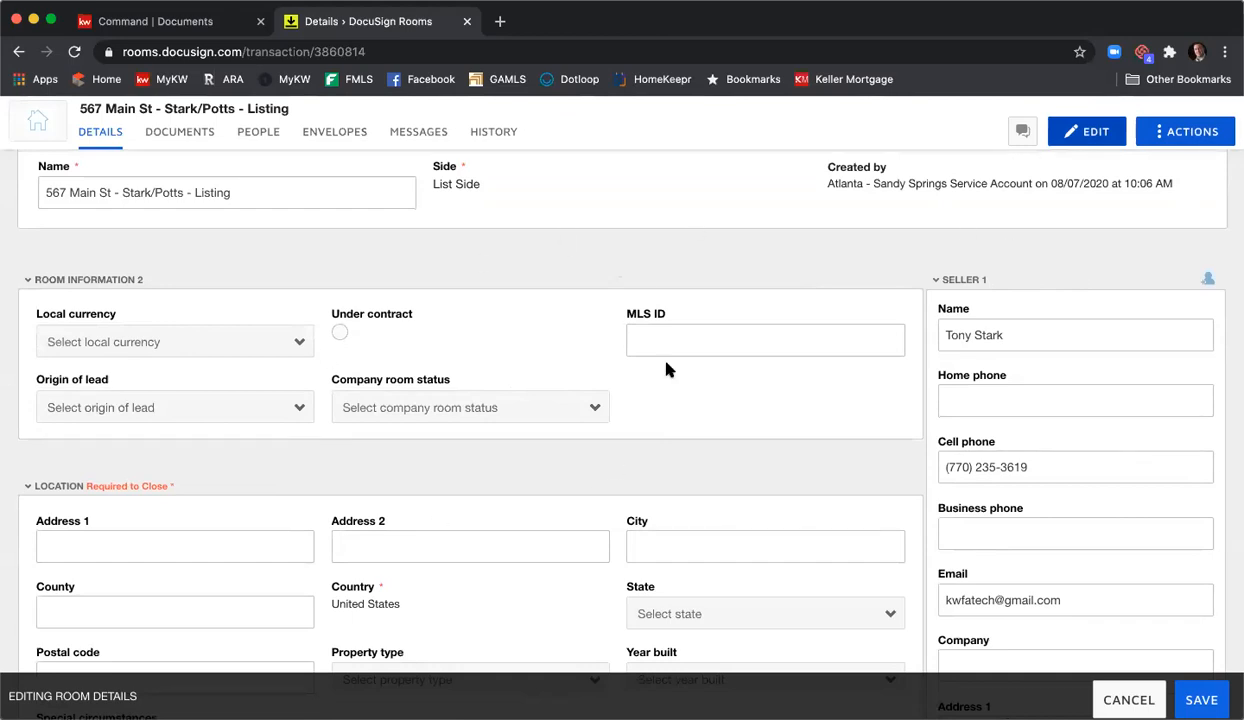
scroll(537, 370, "up", 1)
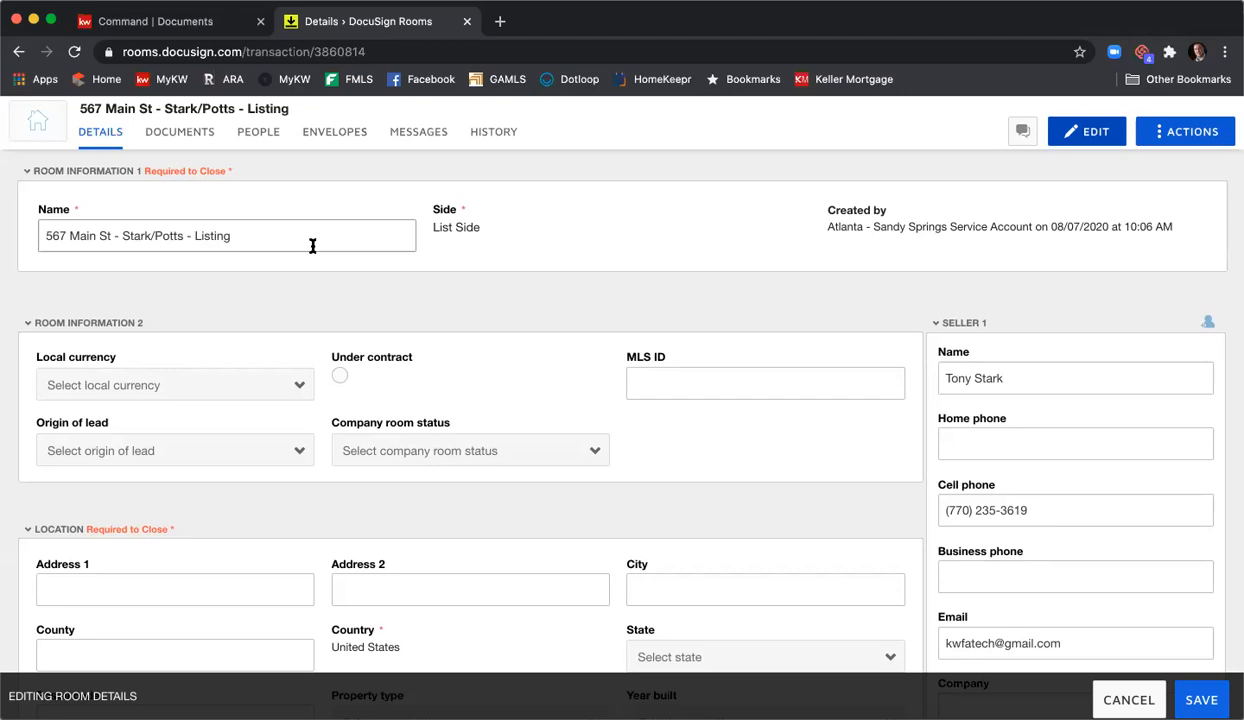
scroll(312, 245, "down", 3)
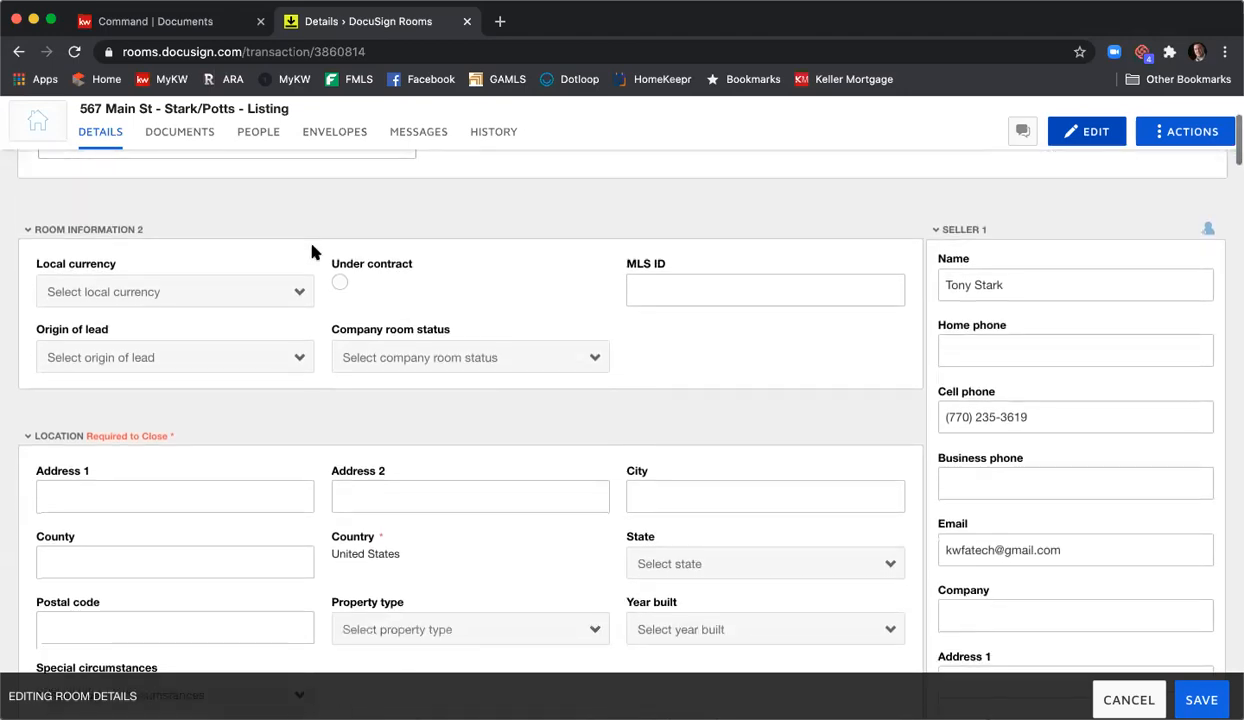
- Set the local currency to USD - United States Dollar and the MLS ID to 123456
left_click(245, 294)
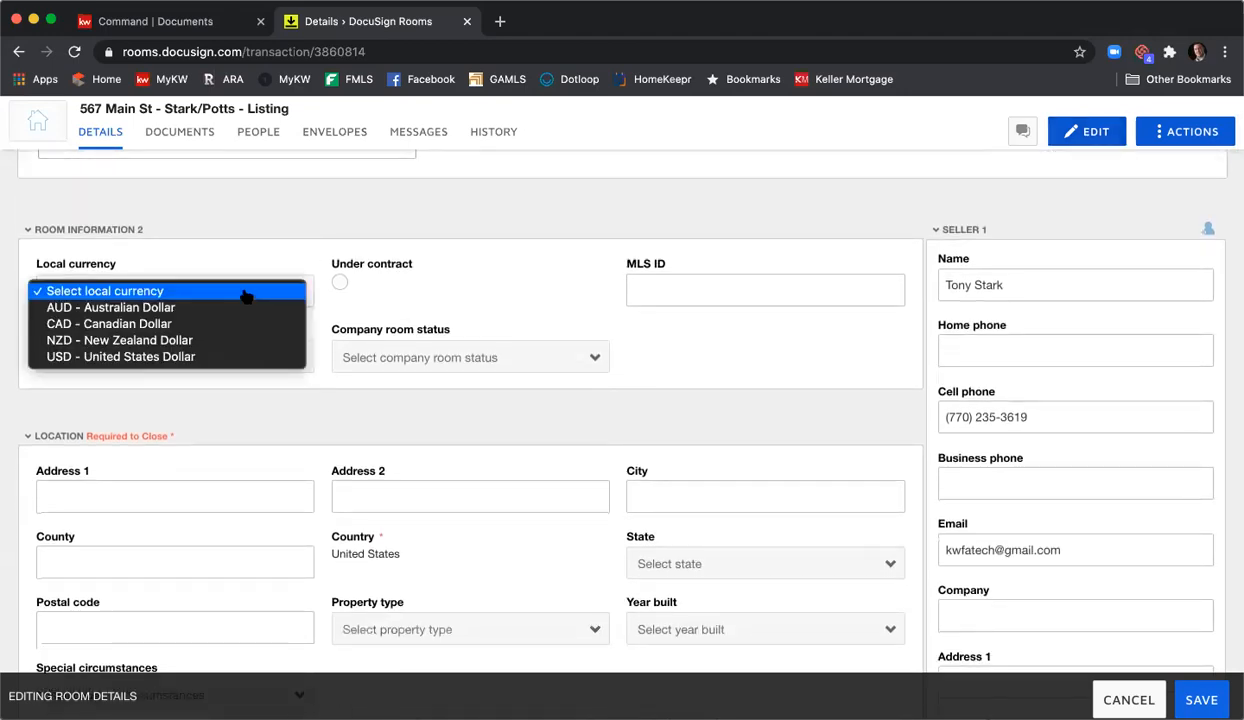
left_click(230, 356)
left_click(684, 284)
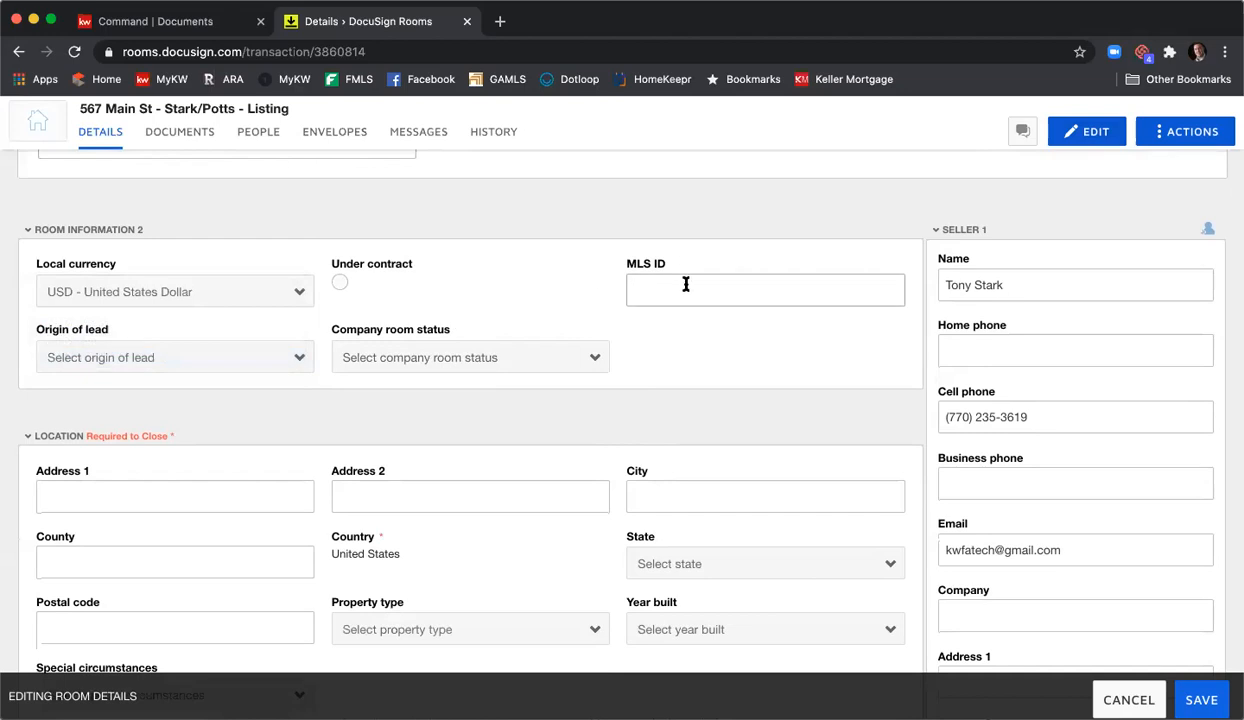
type("123456")
- Enter the location as 567 Main St, Atlanta, Fulton County, Georgia 30342
scroll(541, 287, "down", 3)
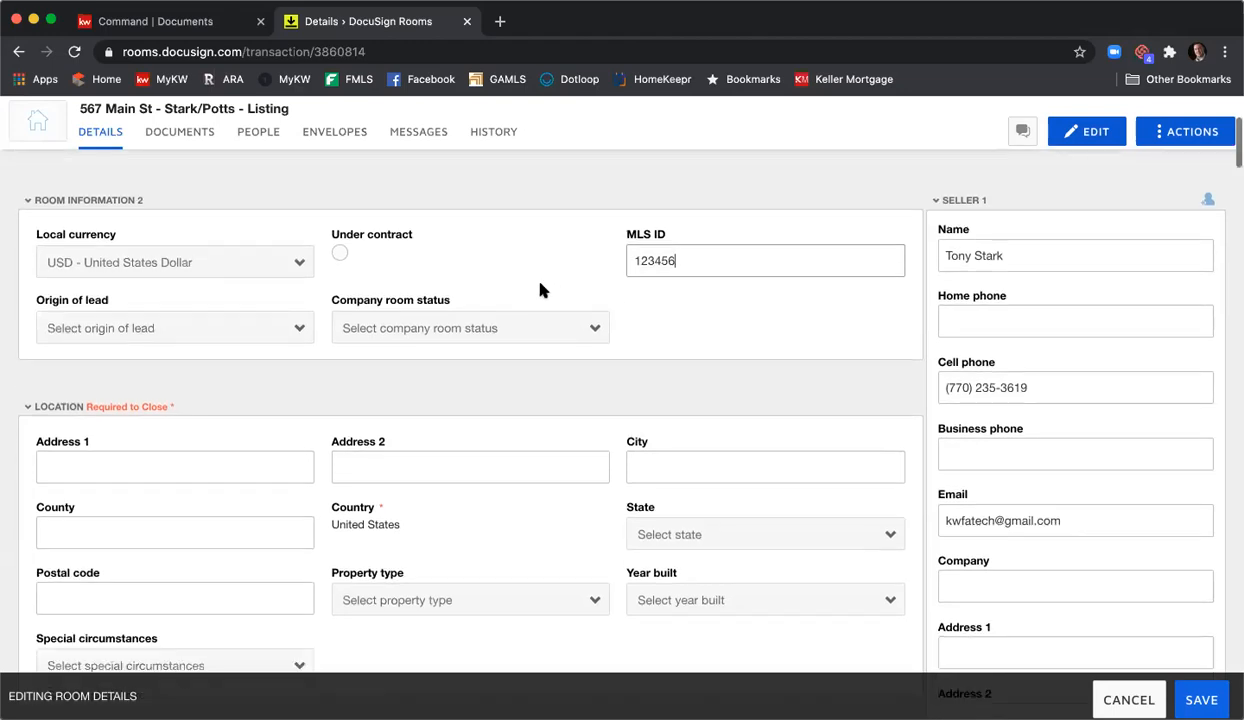
left_click(117, 353)
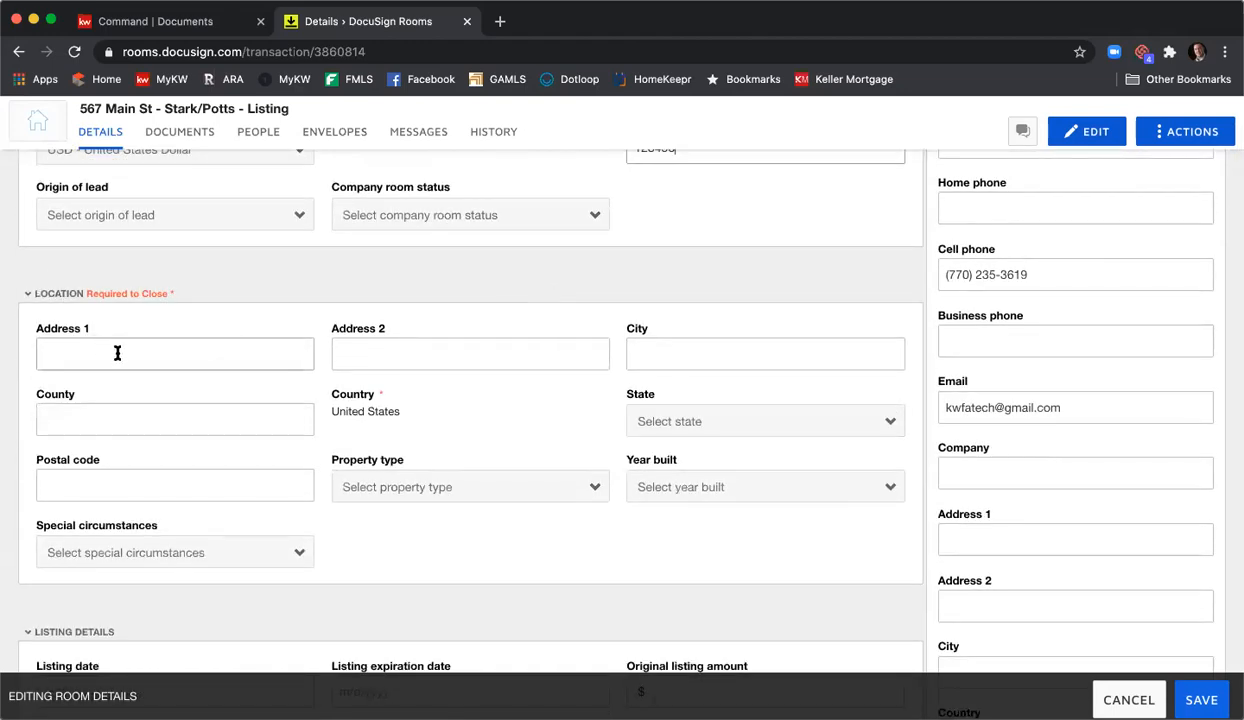
type("567 Main St")
key("Tab")
key("Tab")
type("Atlanta")
key("Tab")
type("Fulton")
key("Tab")
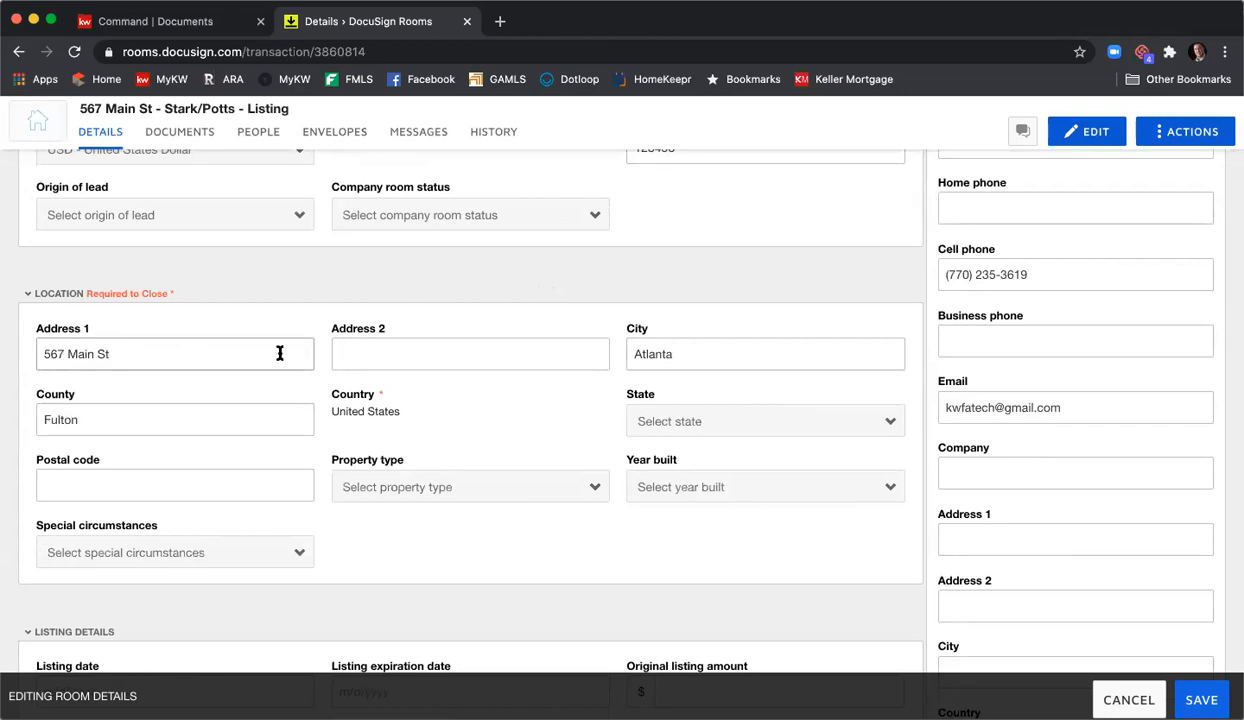
left_click(636, 421)
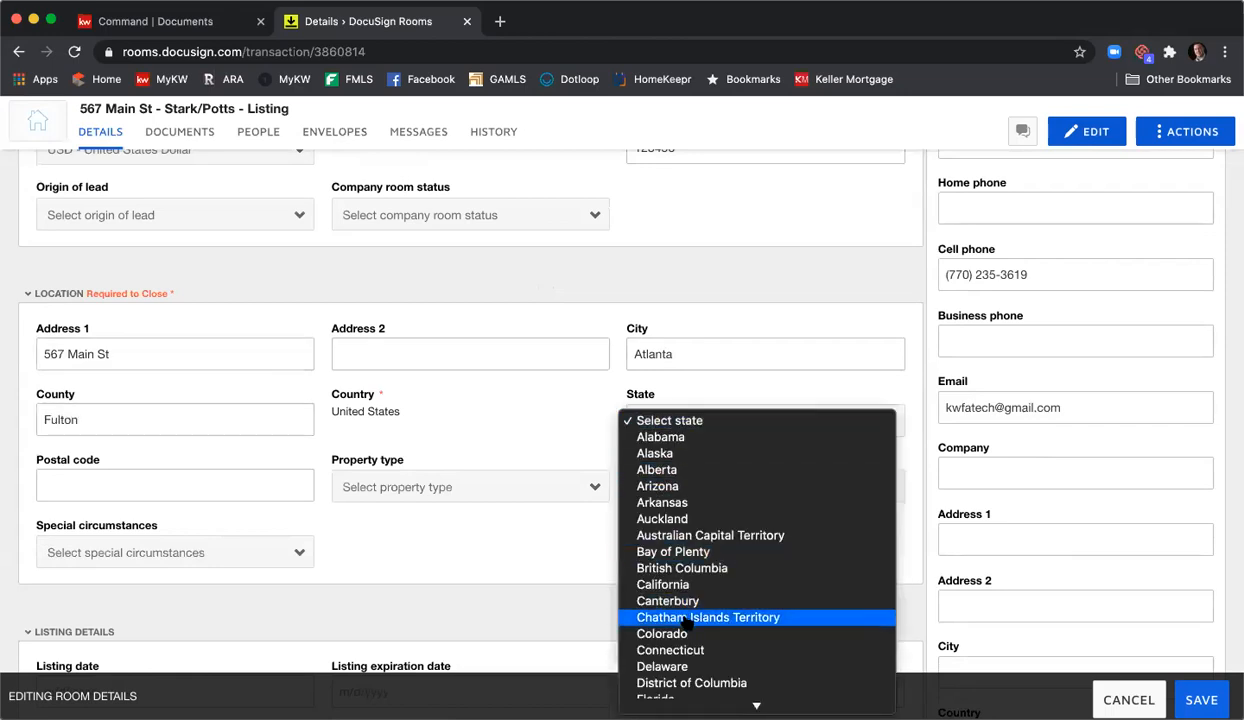
left_click(664, 557)
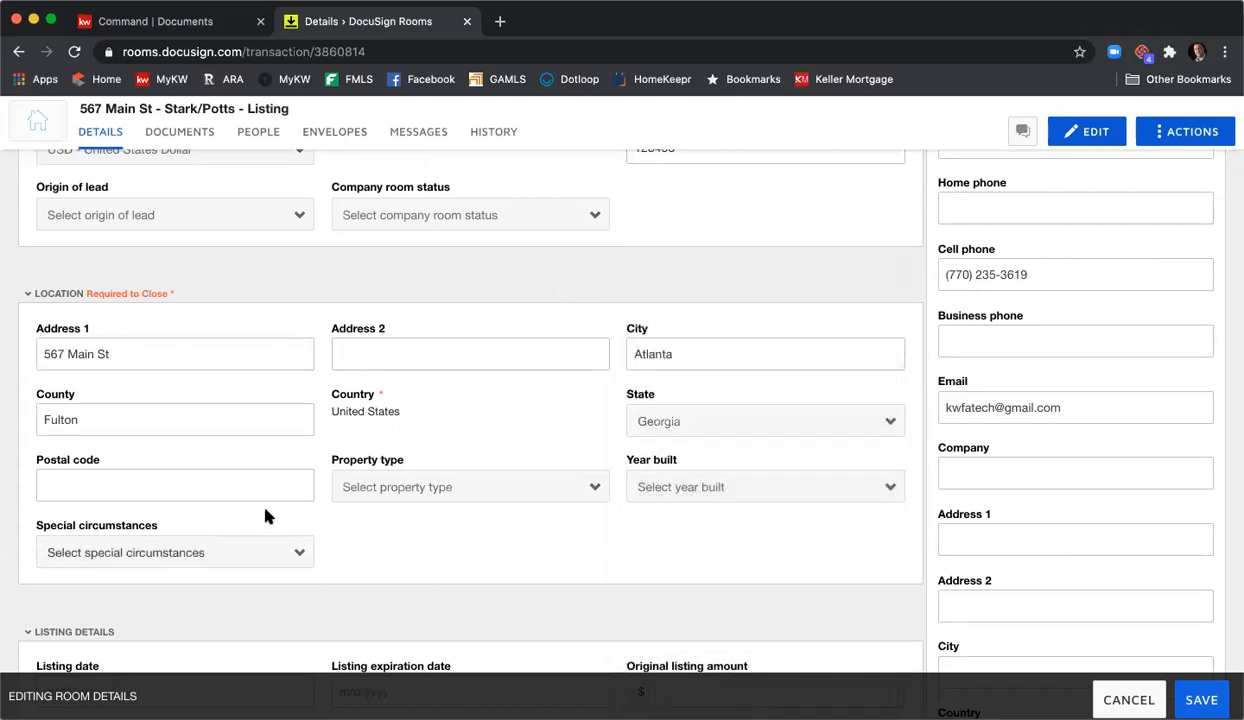
left_click(266, 490)
type("30342")
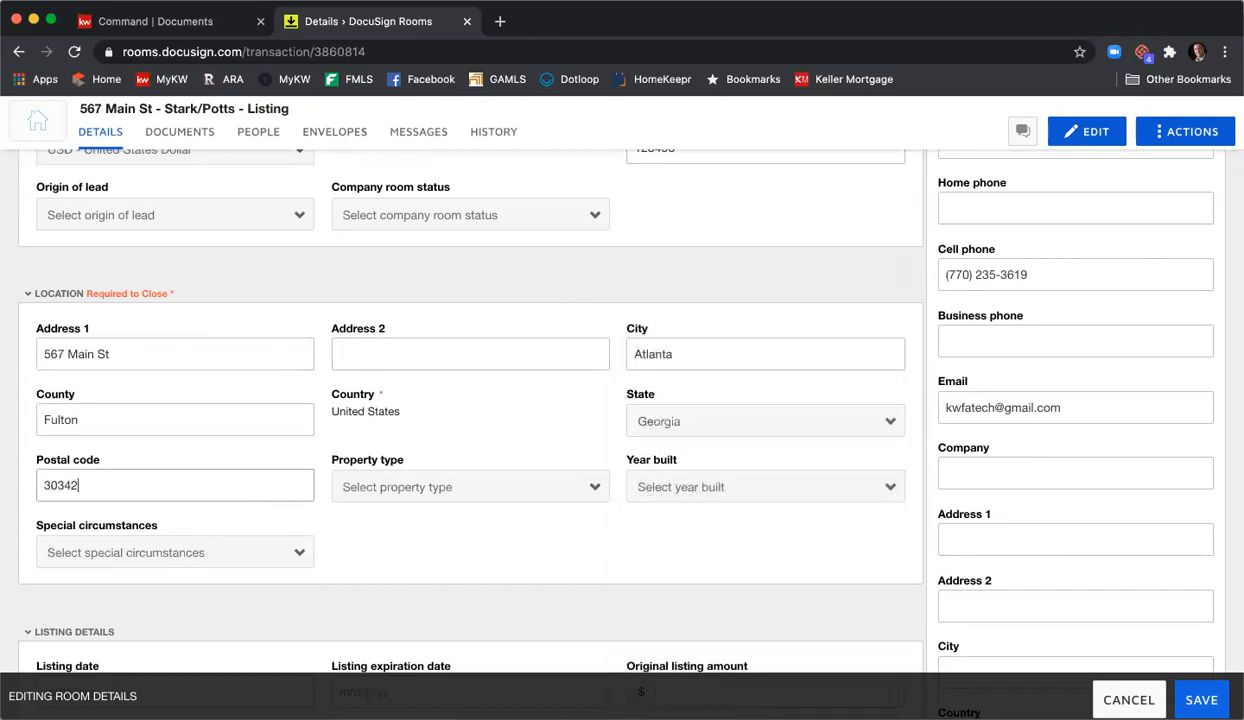
- Set the property type to Residential Detached and the year built to 2000
left_click(486, 484)
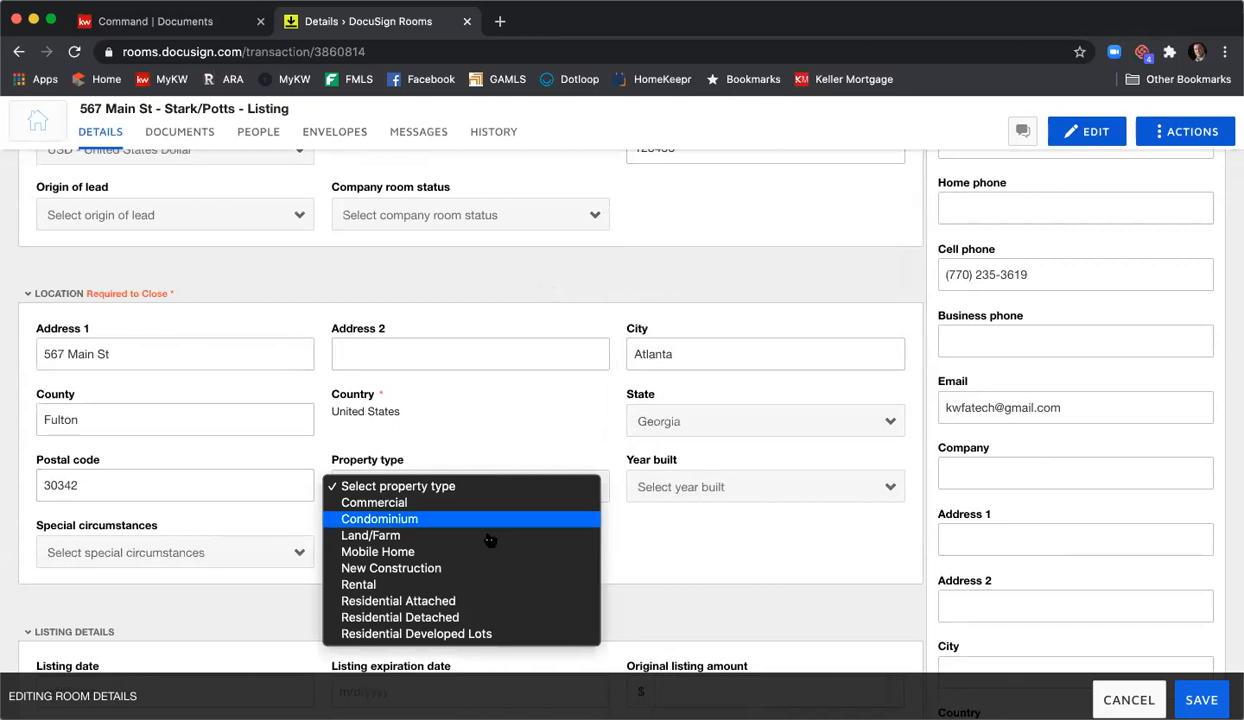
left_click(497, 617)
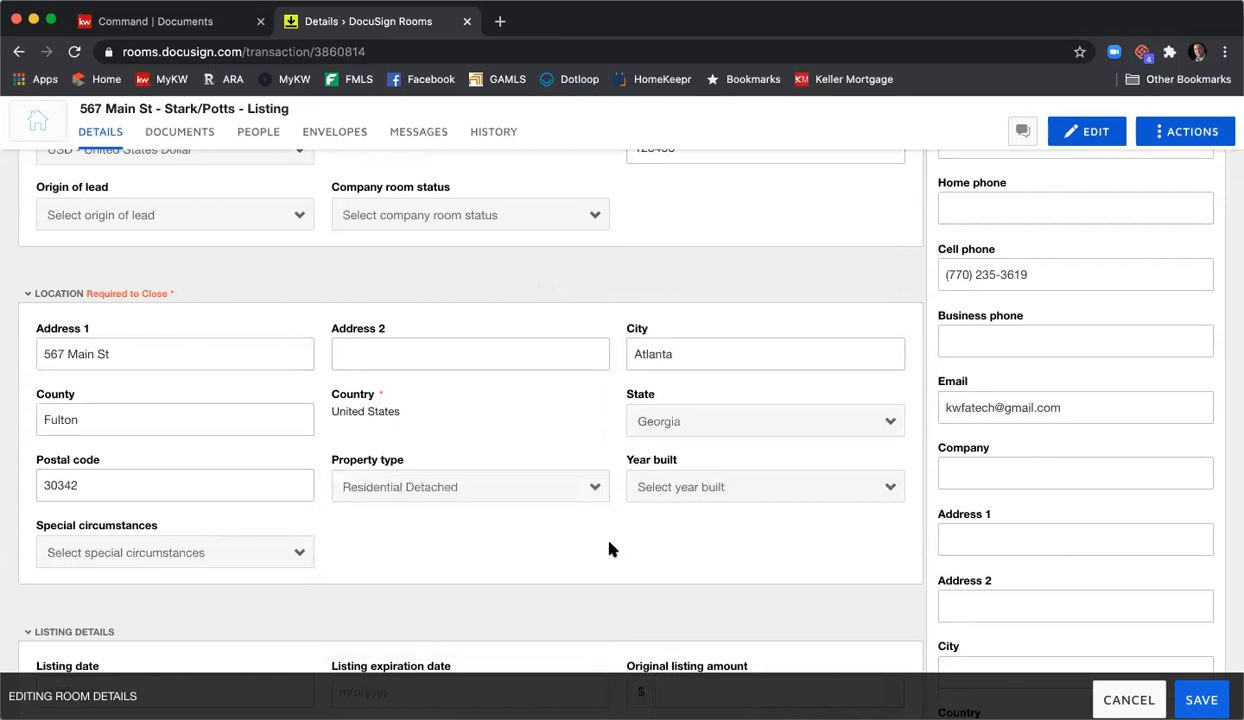
left_click(686, 500)
scroll(680, 490, "down", 15)
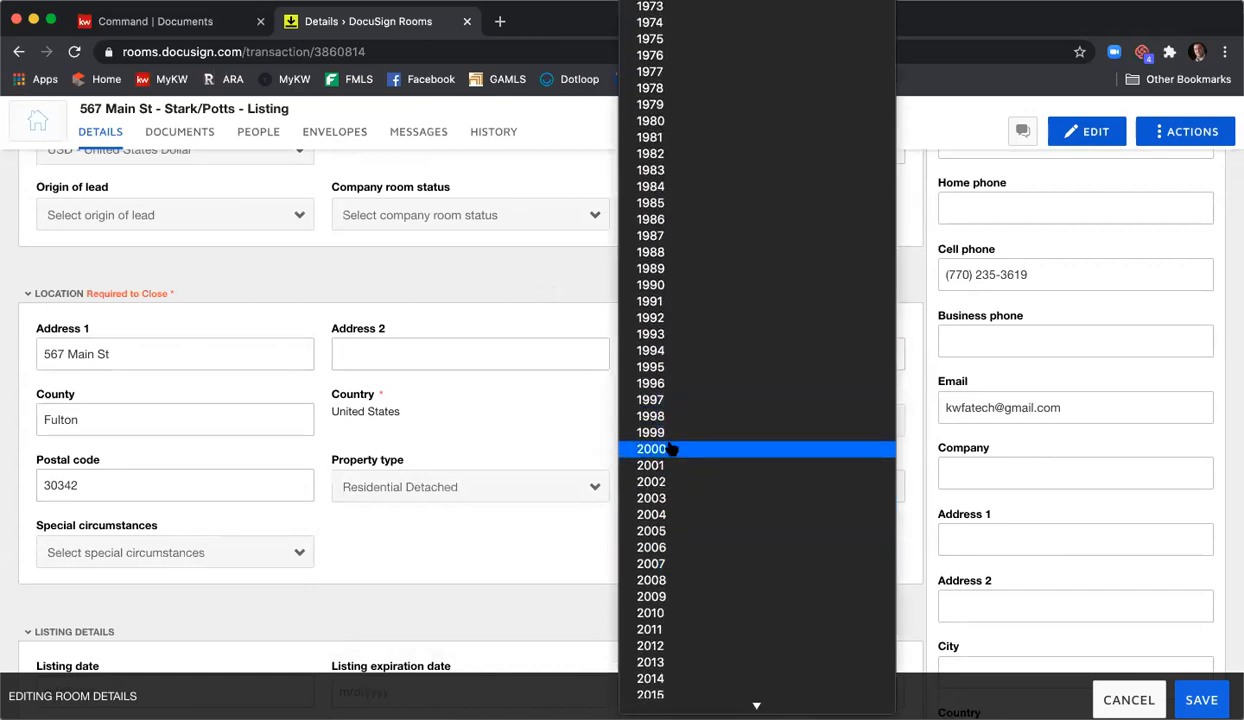
left_click(676, 449)
left_click(295, 552)
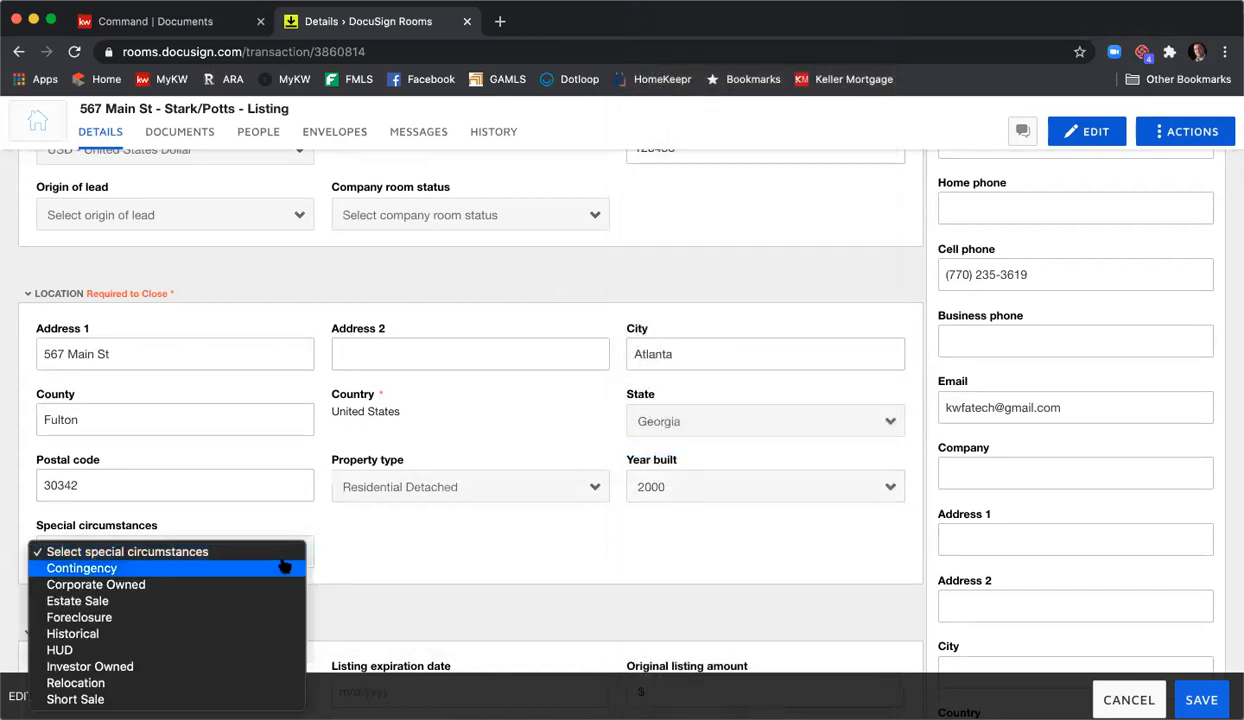
left_click(424, 544)
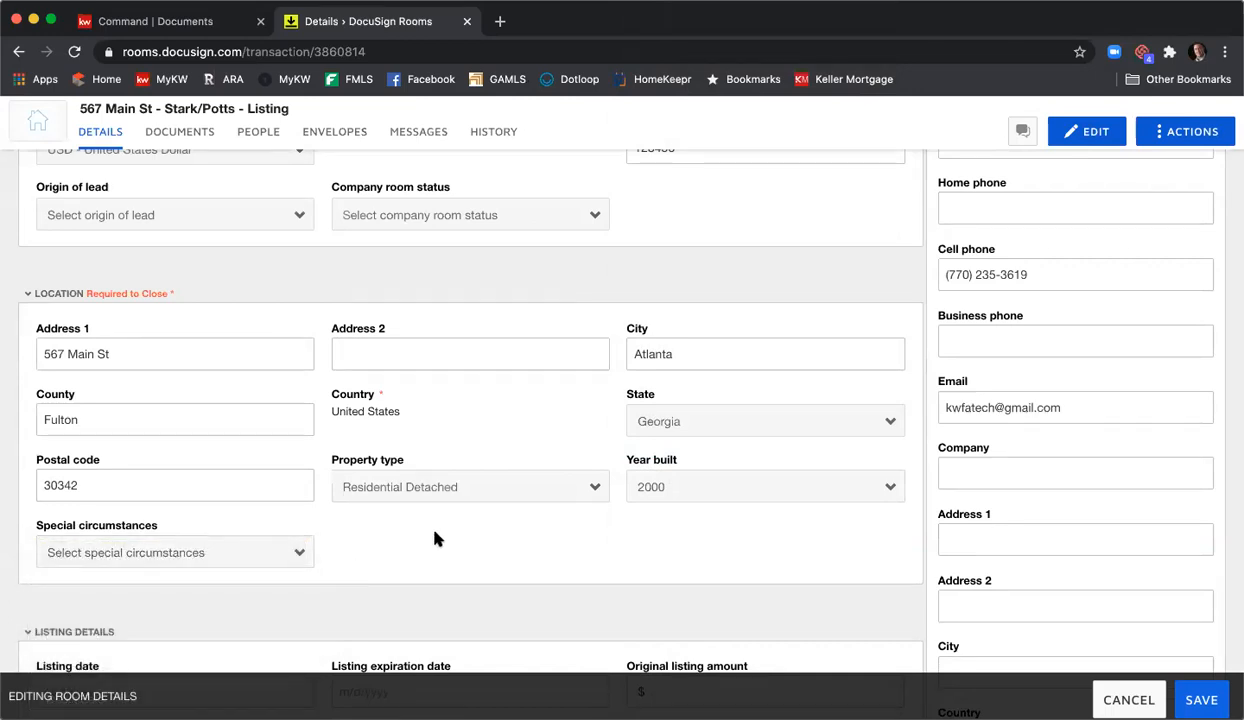
- Set the listing date to 8/7/2020 and the listing expiration date to 9/30/2020
scroll(460, 510, "down", 5)
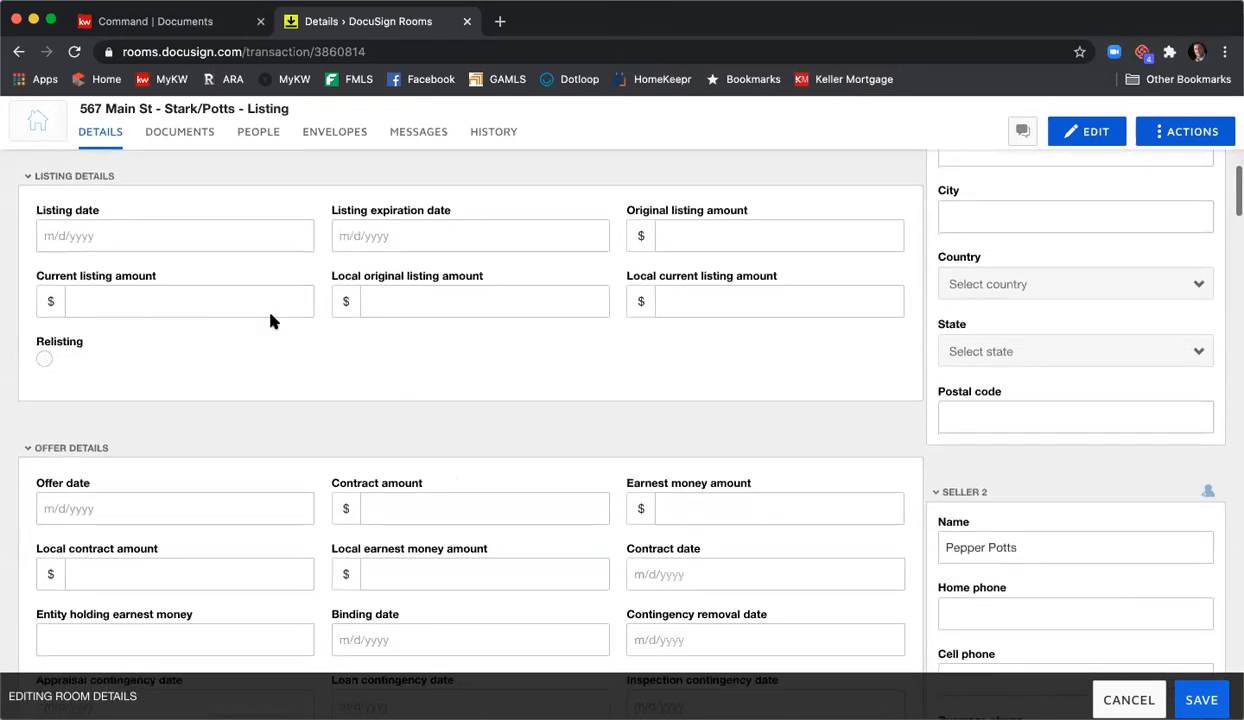
left_click(157, 233)
left_click(172, 341)
left_click(464, 234)
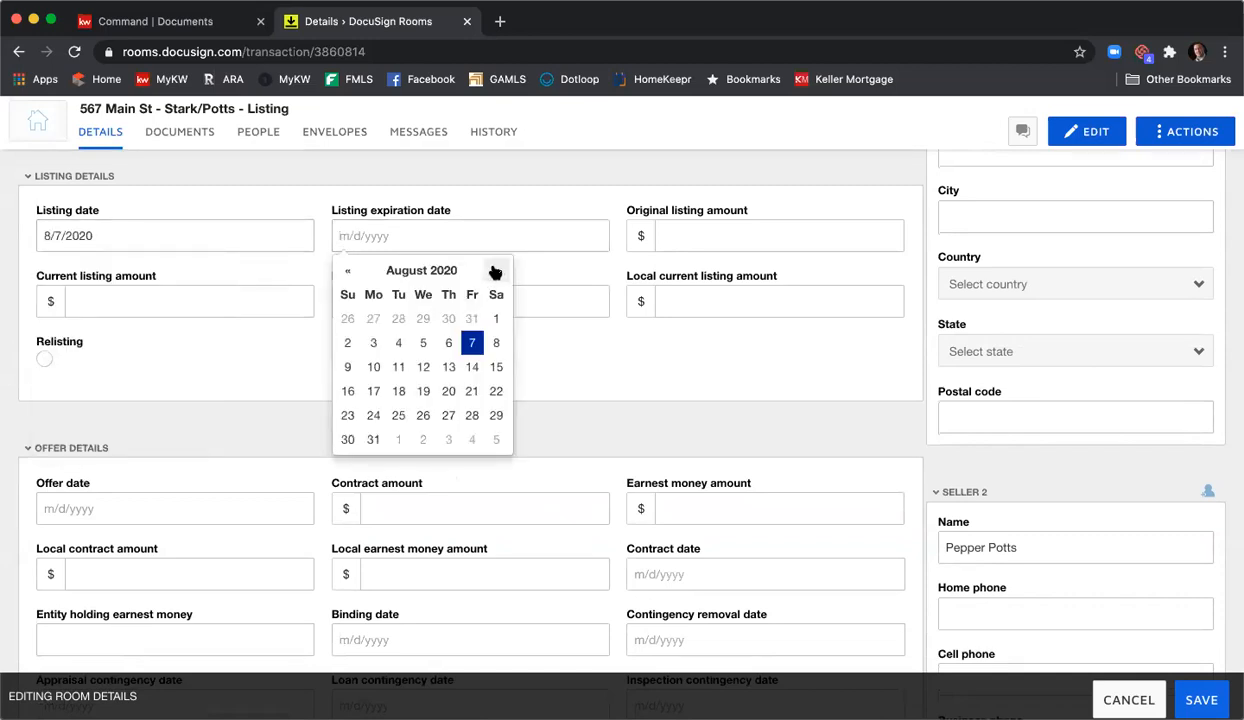
left_click(493, 270)
left_click(423, 416)
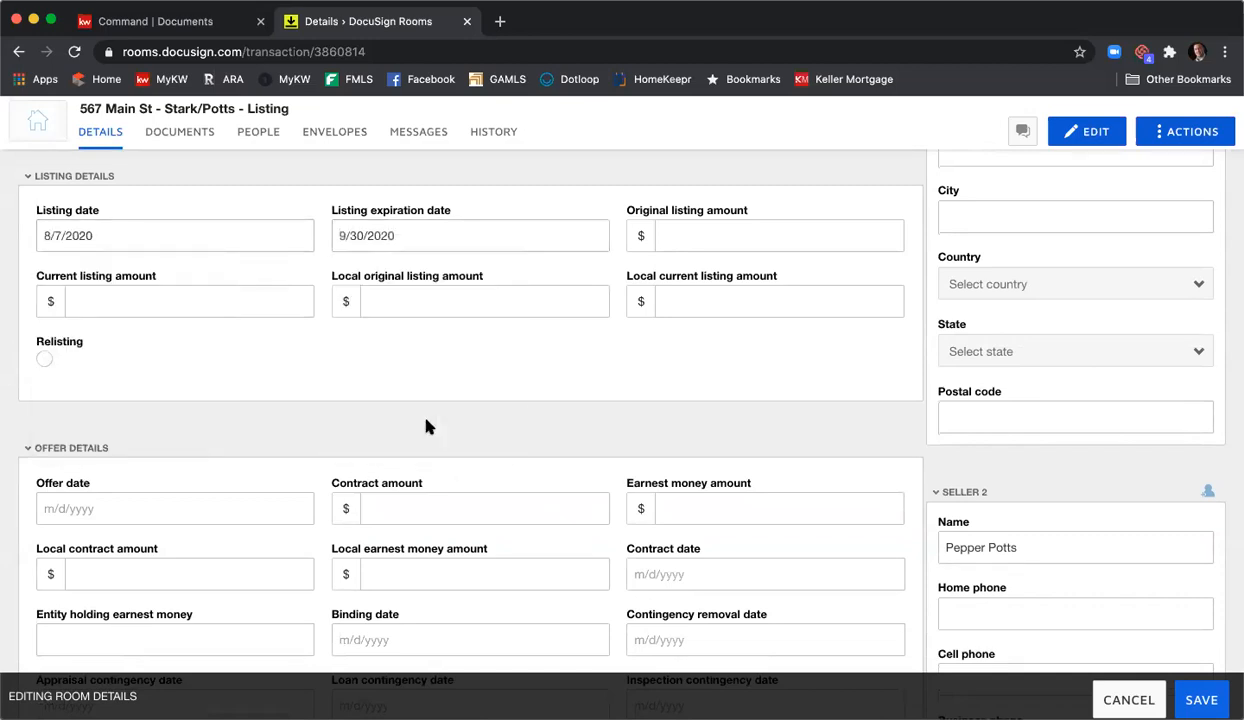
- Enter 415000 as the original, current, local original and local current listing amounts
left_click(736, 234)
type("415000")
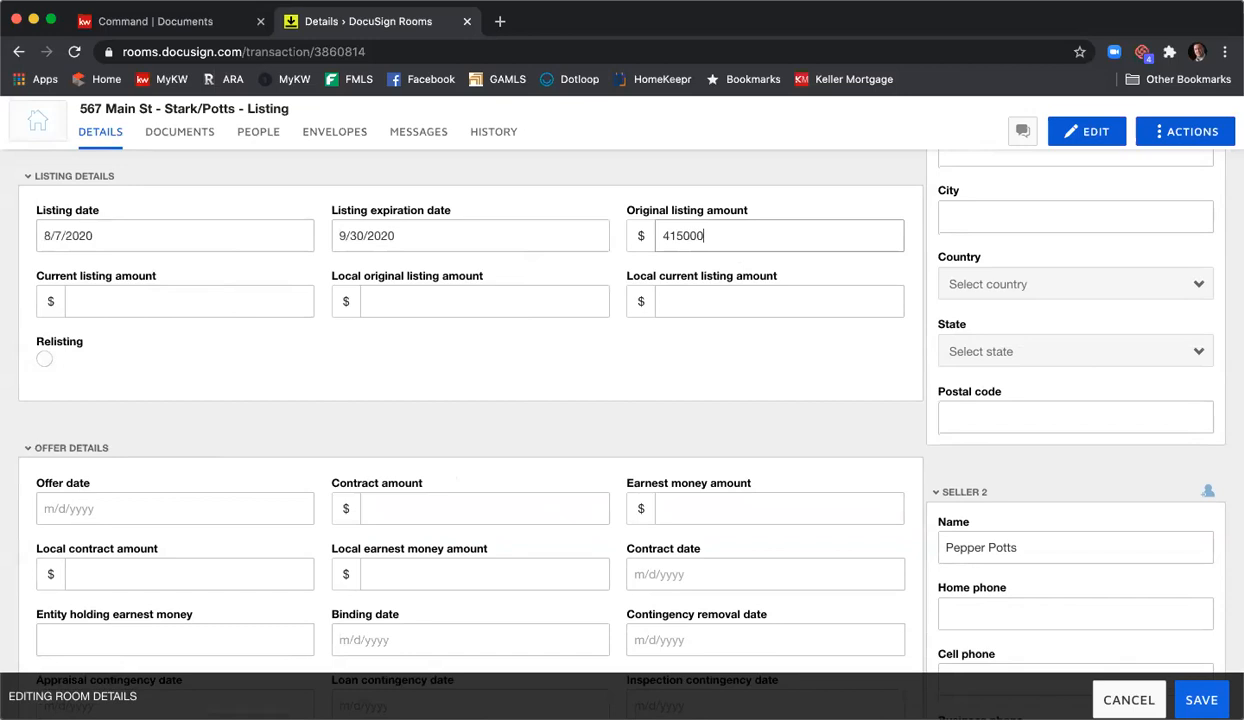
key("Tab")
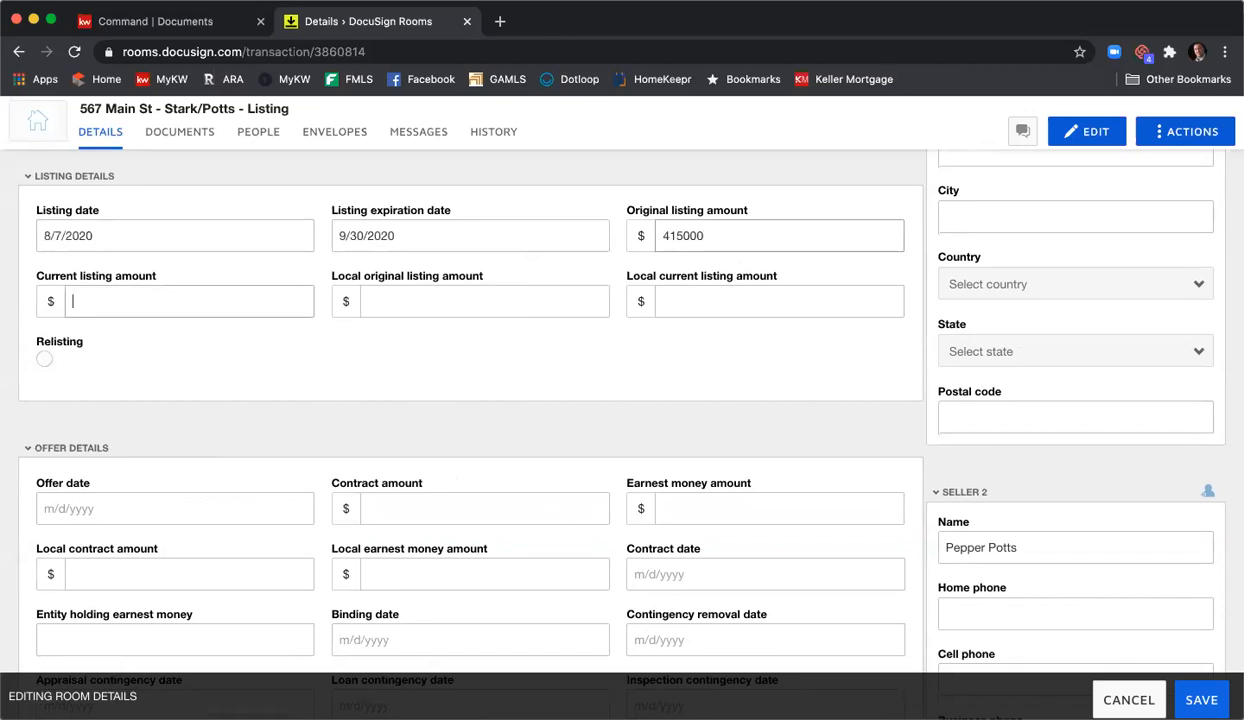
type("415000")
key("Tab")
type("415000")
key("Tab")
type("4150")
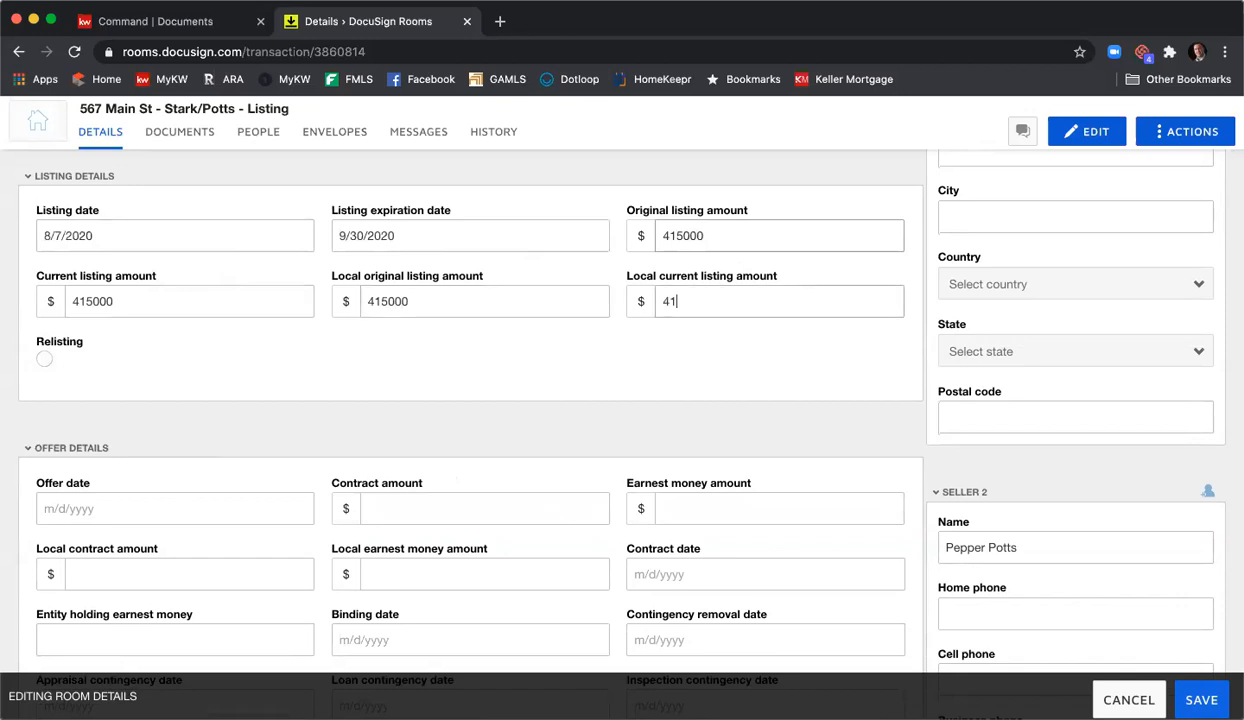
type("00")
- Enter 3 for both the list side commission and the buyer side commission
scroll(736, 286, "down", 3)
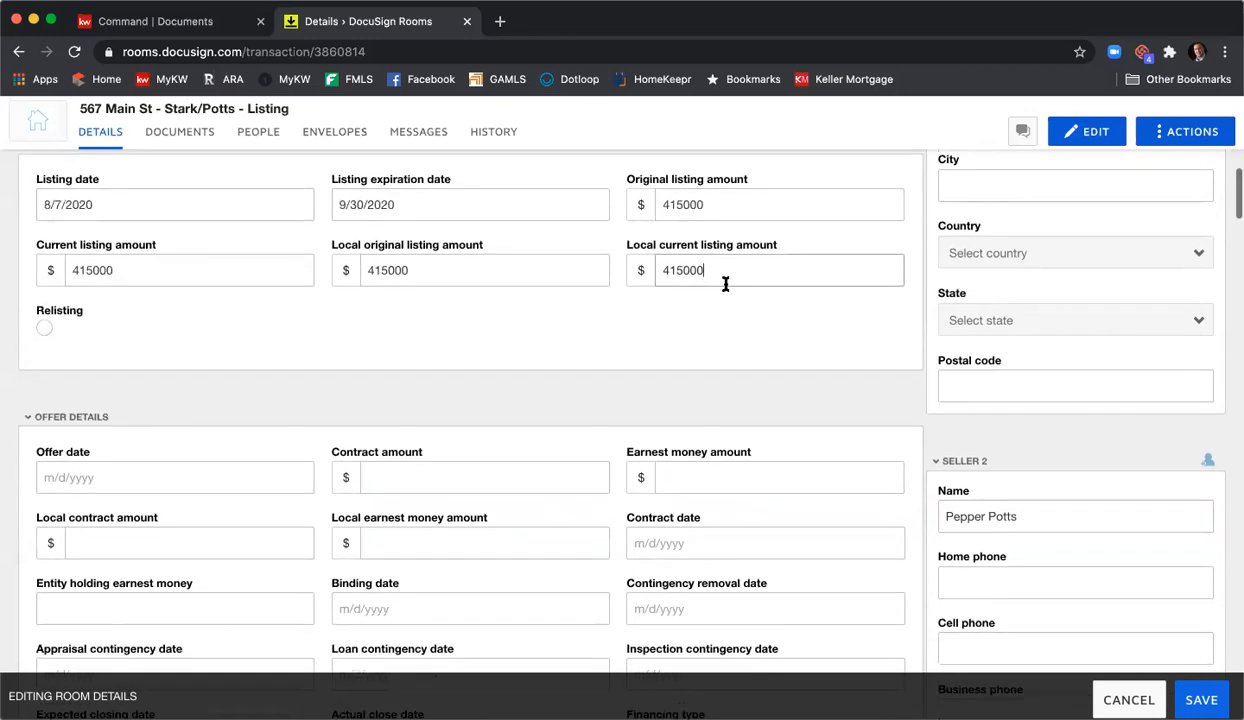
scroll(280, 350, "down", 3)
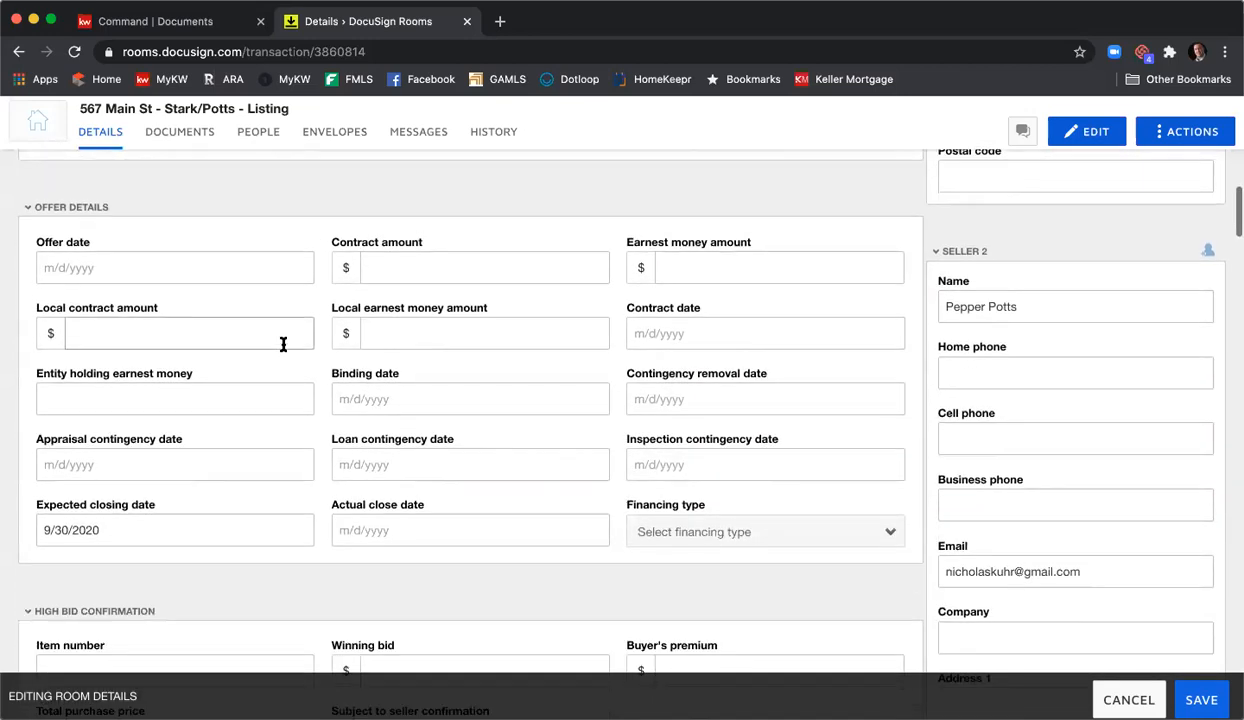
scroll(283, 344, "up", 3)
scroll(283, 344, "up", 1)
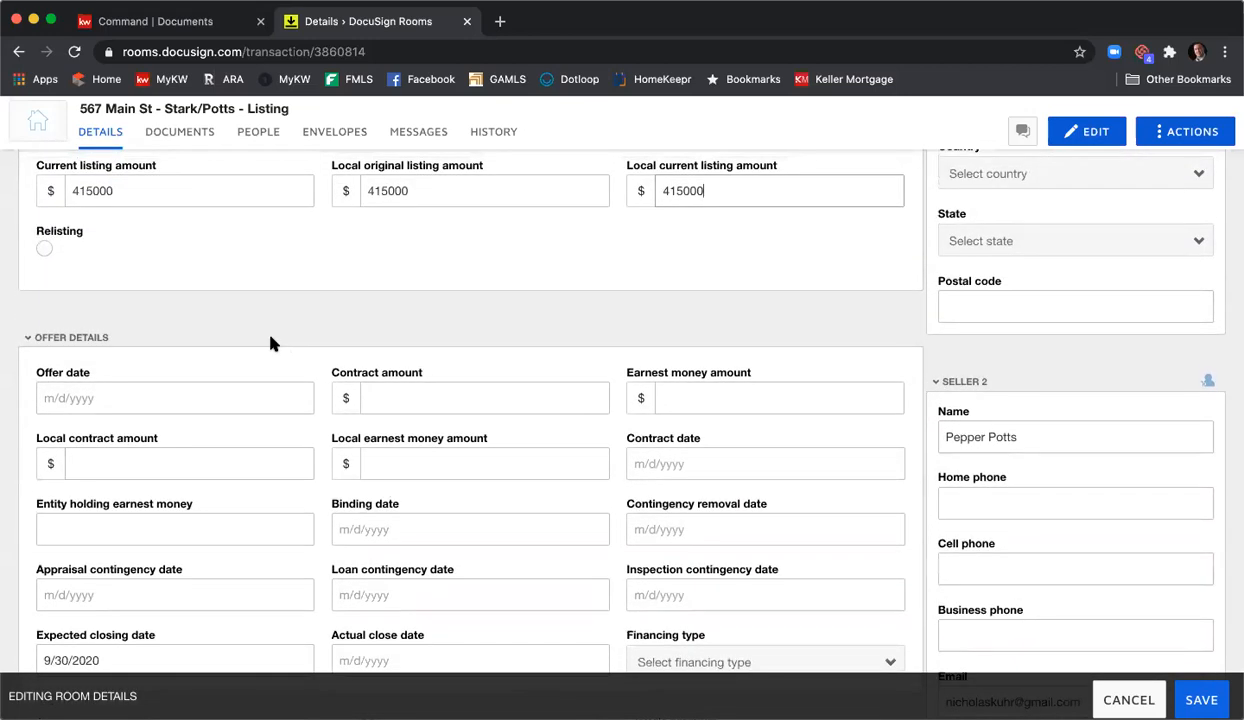
scroll(333, 328, "down", 10)
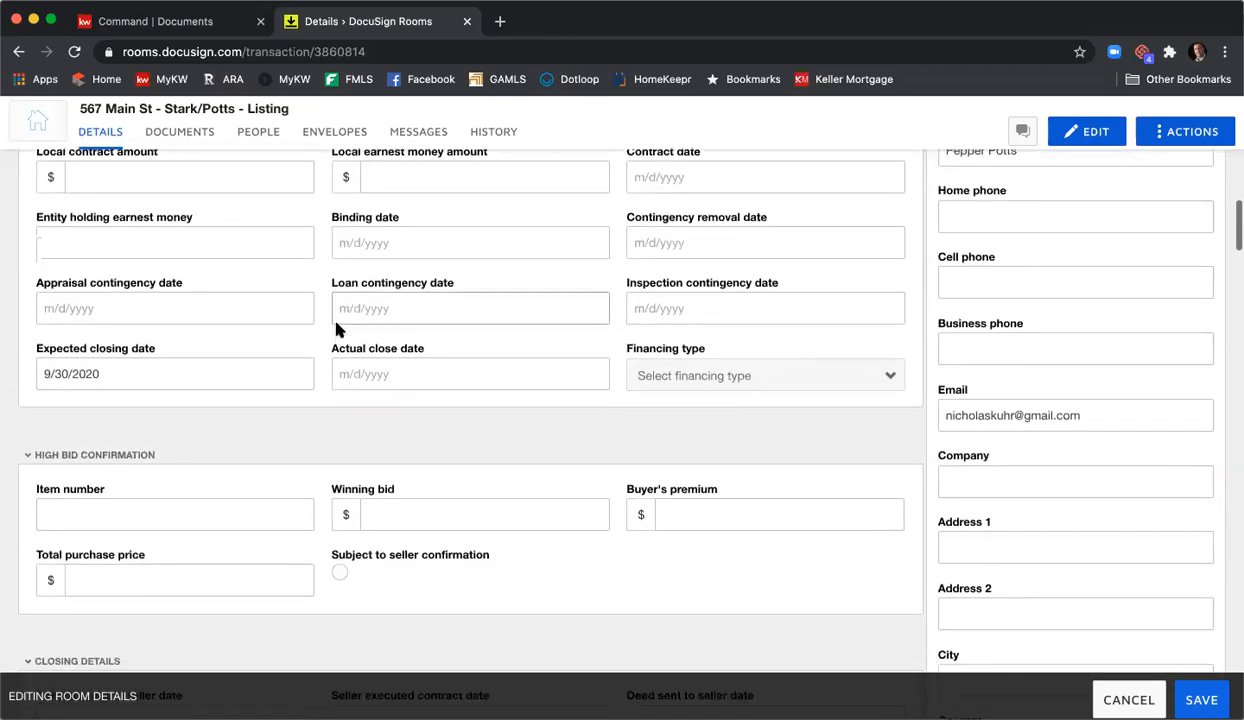
scroll(286, 347, "down", 8)
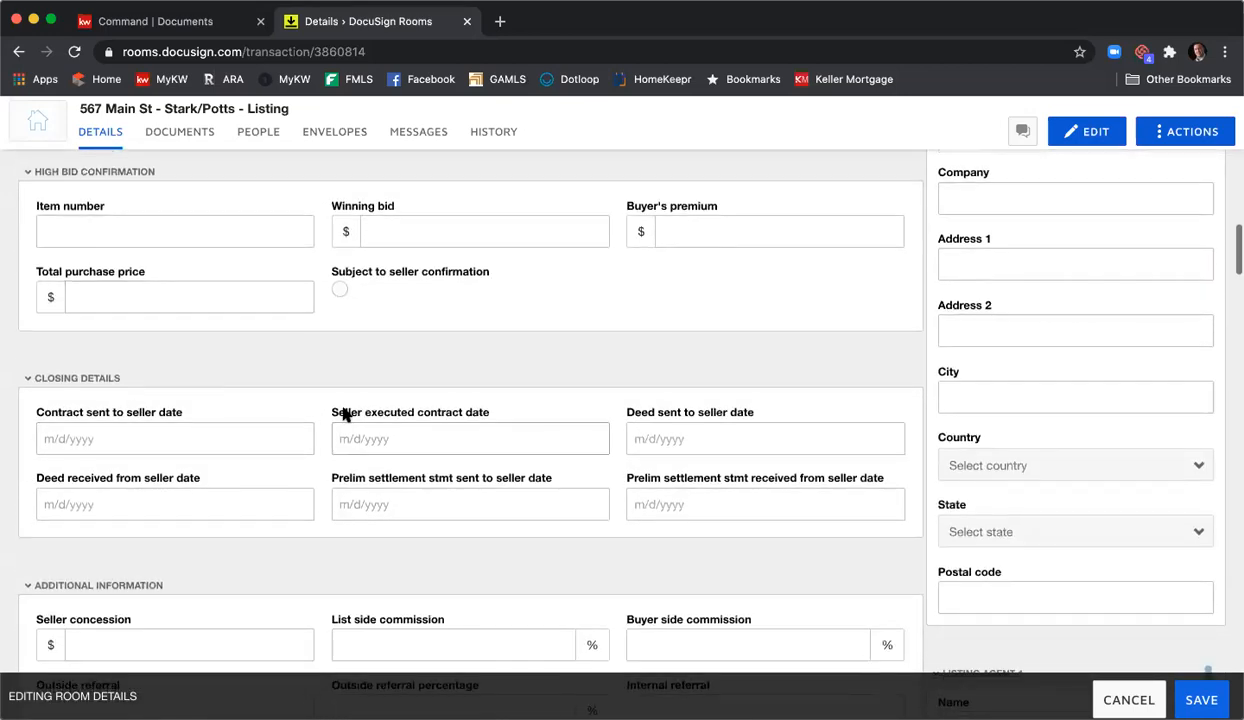
left_click(432, 416)
type("3")
key("Tab")
type("3")
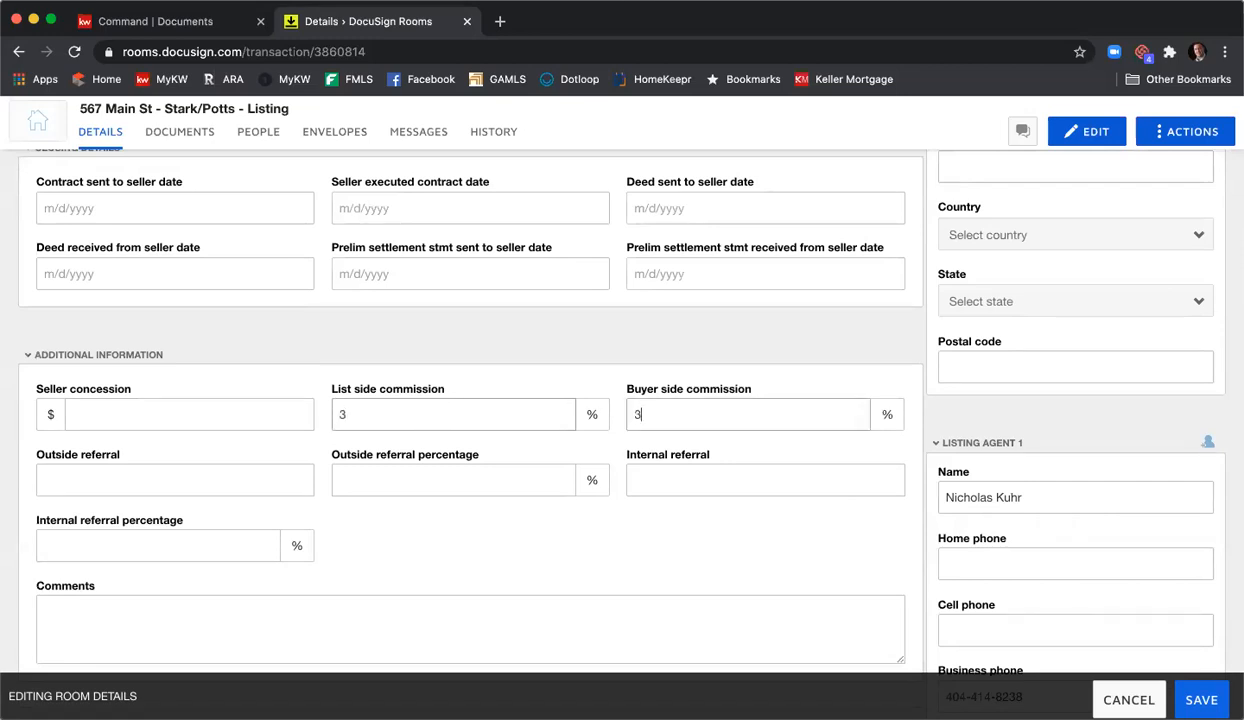
scroll(425, 413, "down", 3)
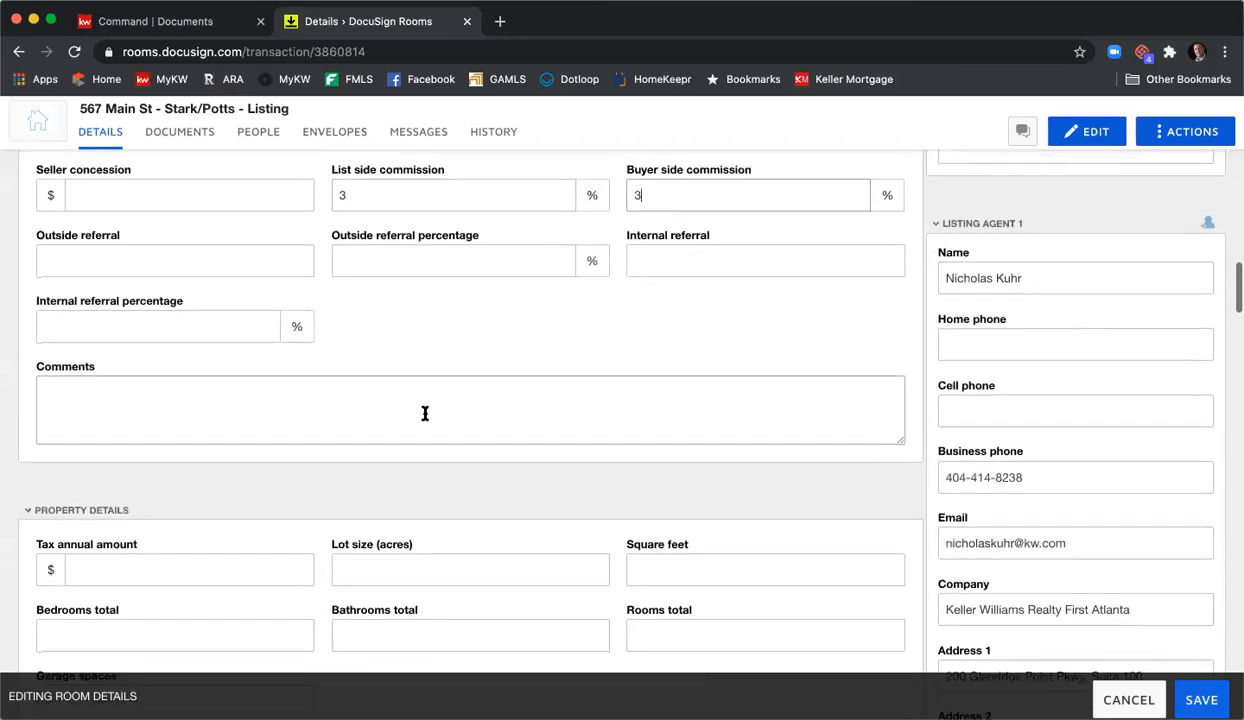
scroll(425, 413, "down", 2)
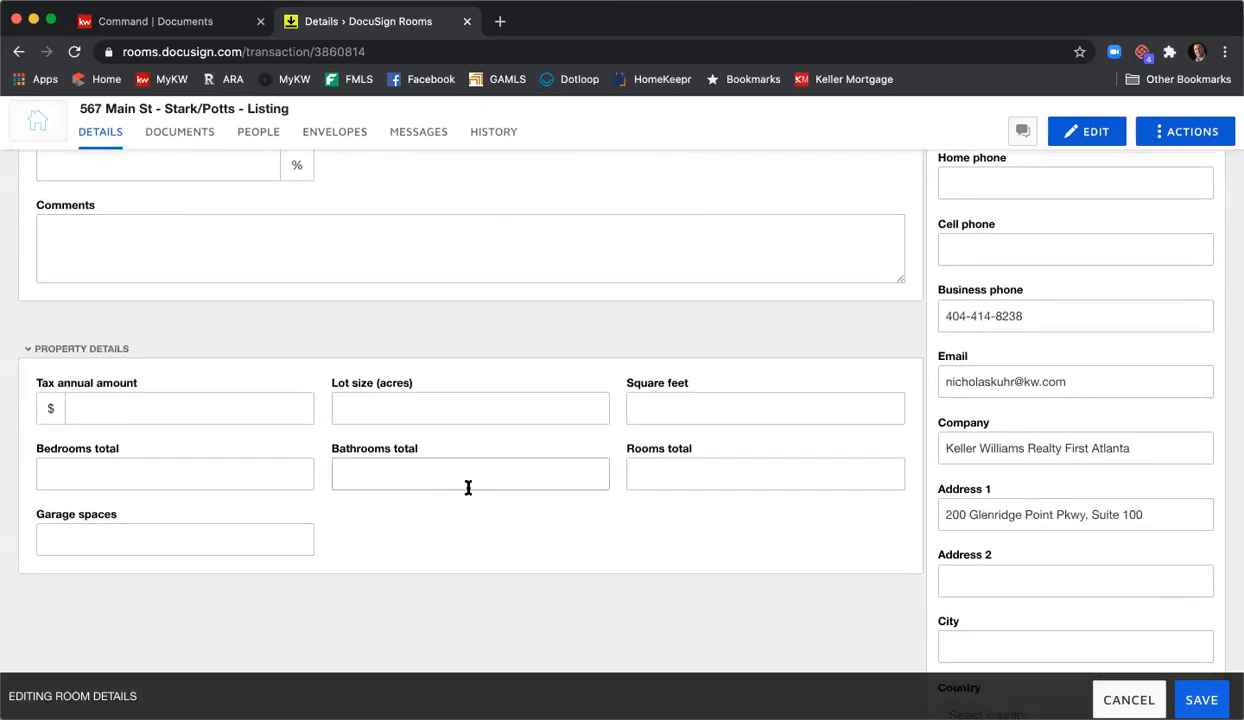
scroll(468, 487, "up", 10)
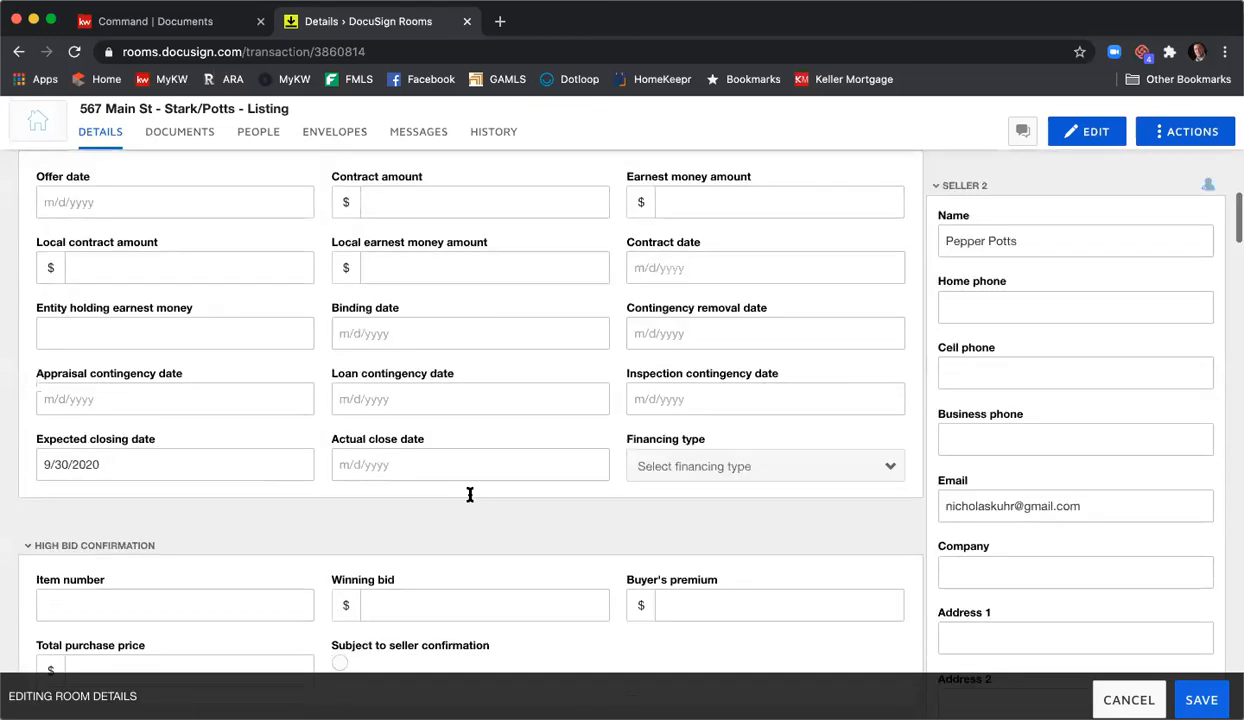
scroll(470, 500, "up", 10)
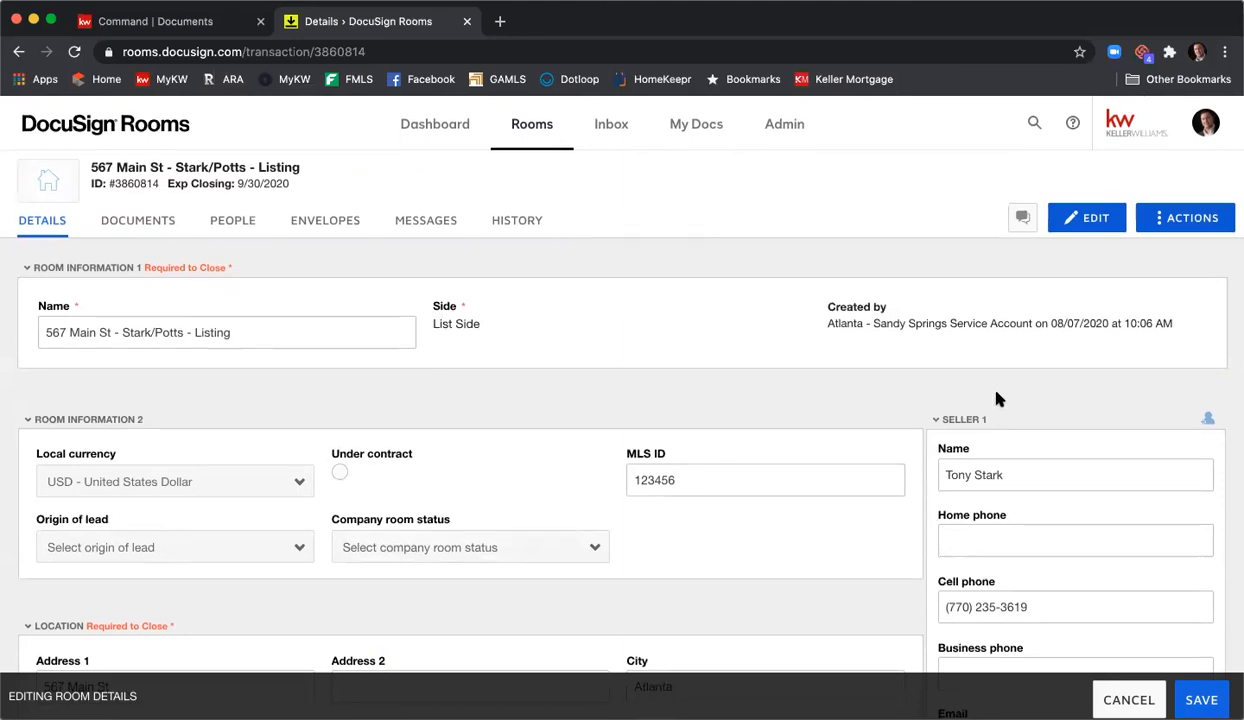
scroll(997, 397, "down", 2)
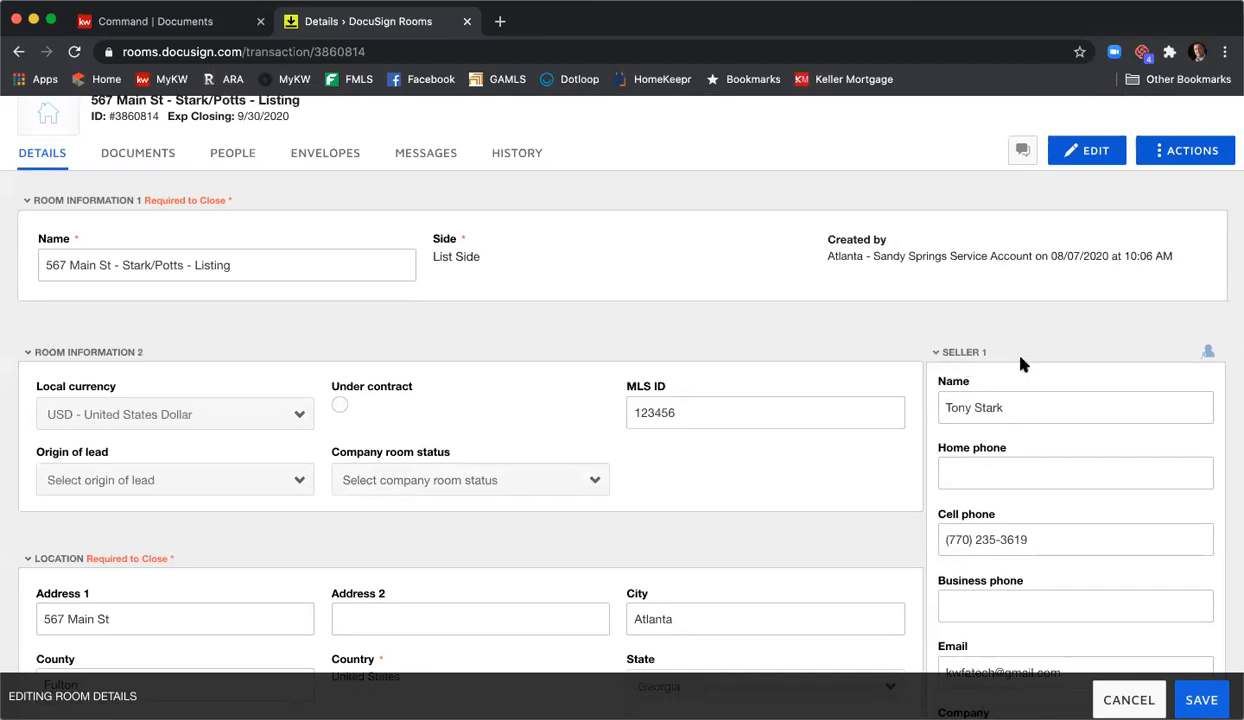
scroll(1072, 342, "down", 3)
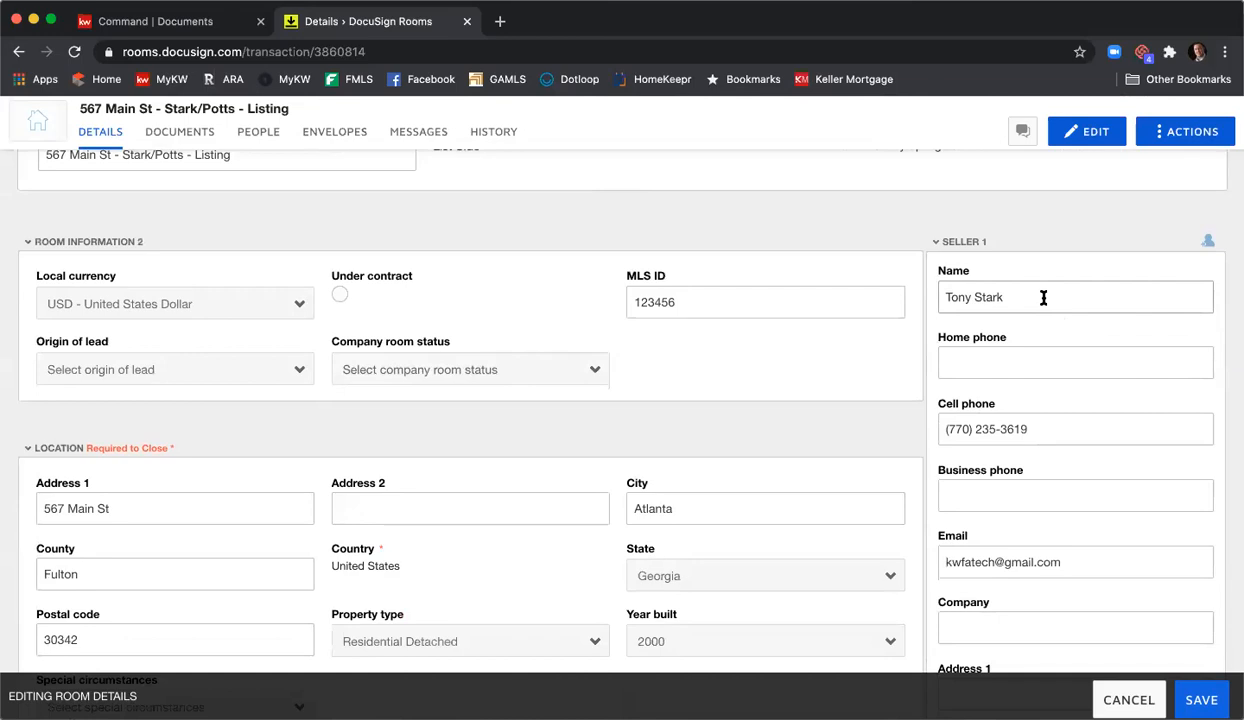
scroll(1043, 297, "down", 2)
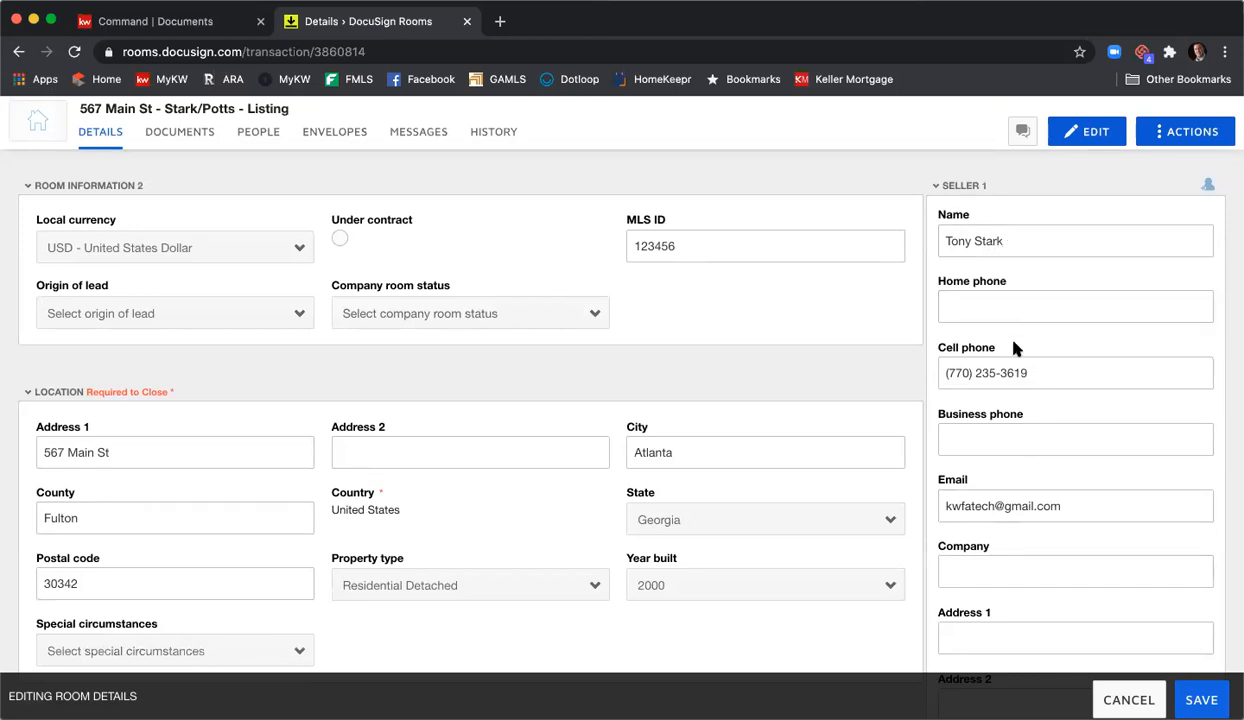
scroll(1028, 378, "down", 5)
scroll(1030, 385, "down", 7)
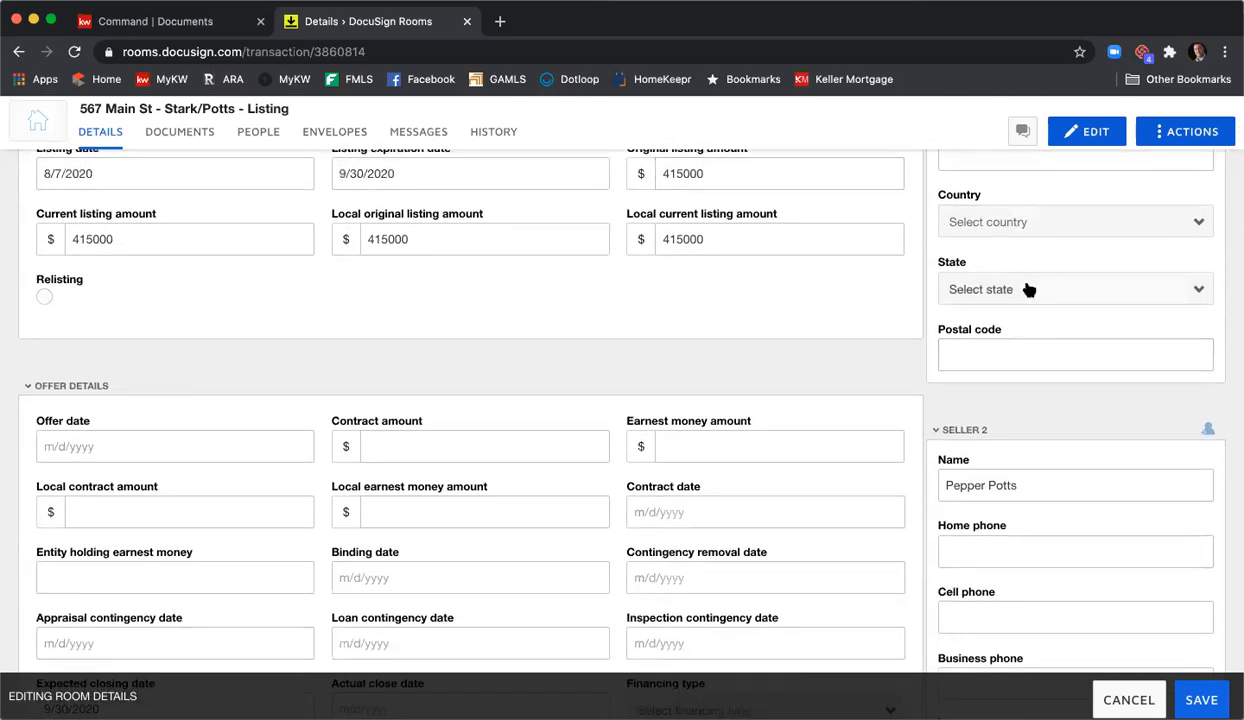
scroll(1030, 285, "down", 5)
scroll(1033, 289, "up", 1)
scroll(1033, 290, "down", 1)
scroll(1034, 294, "down", 3)
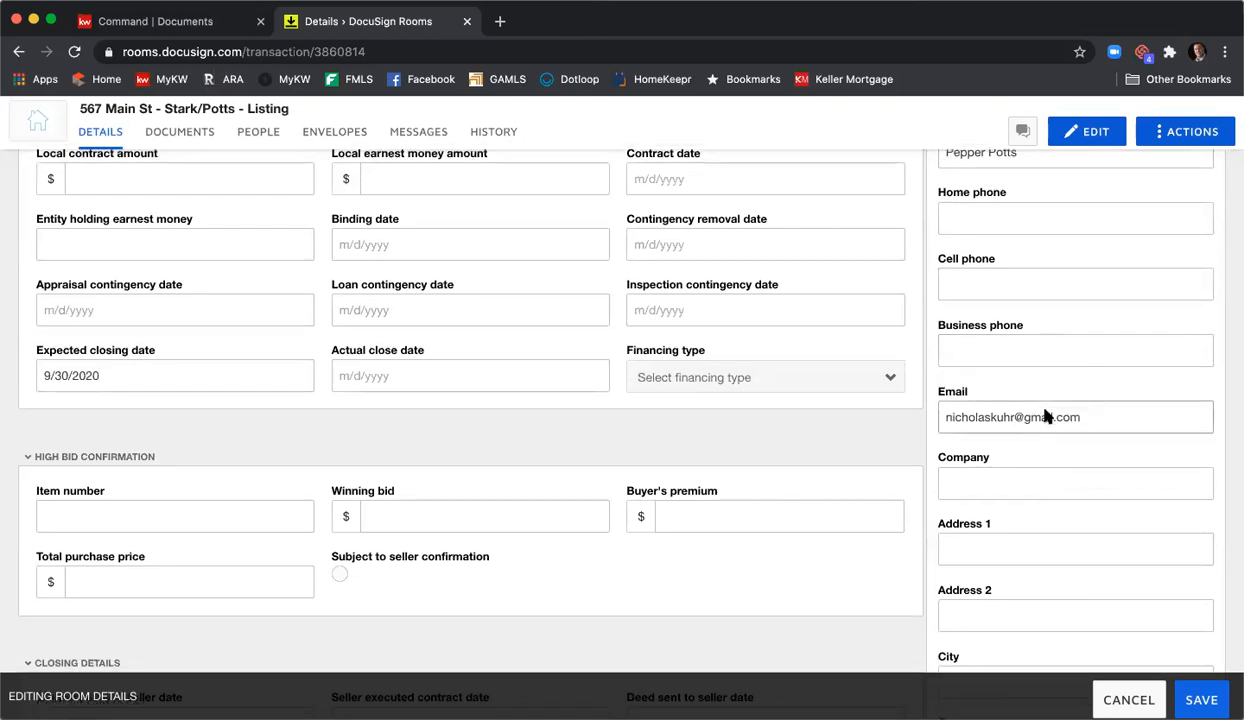
scroll(1010, 394, "down", 3)
scroll(1040, 418, "down", 8)
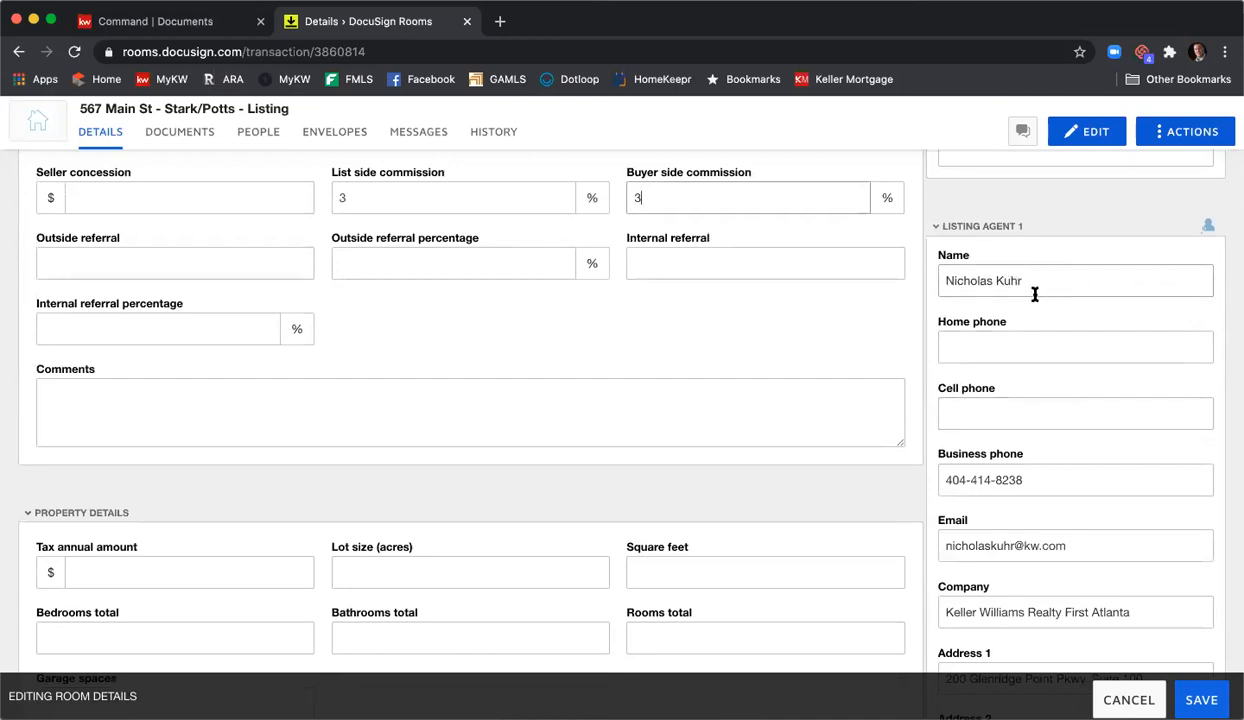
- Enter the agent's cell phone number and trim the company to Keller Williams First Atlanta
left_click(1005, 405)
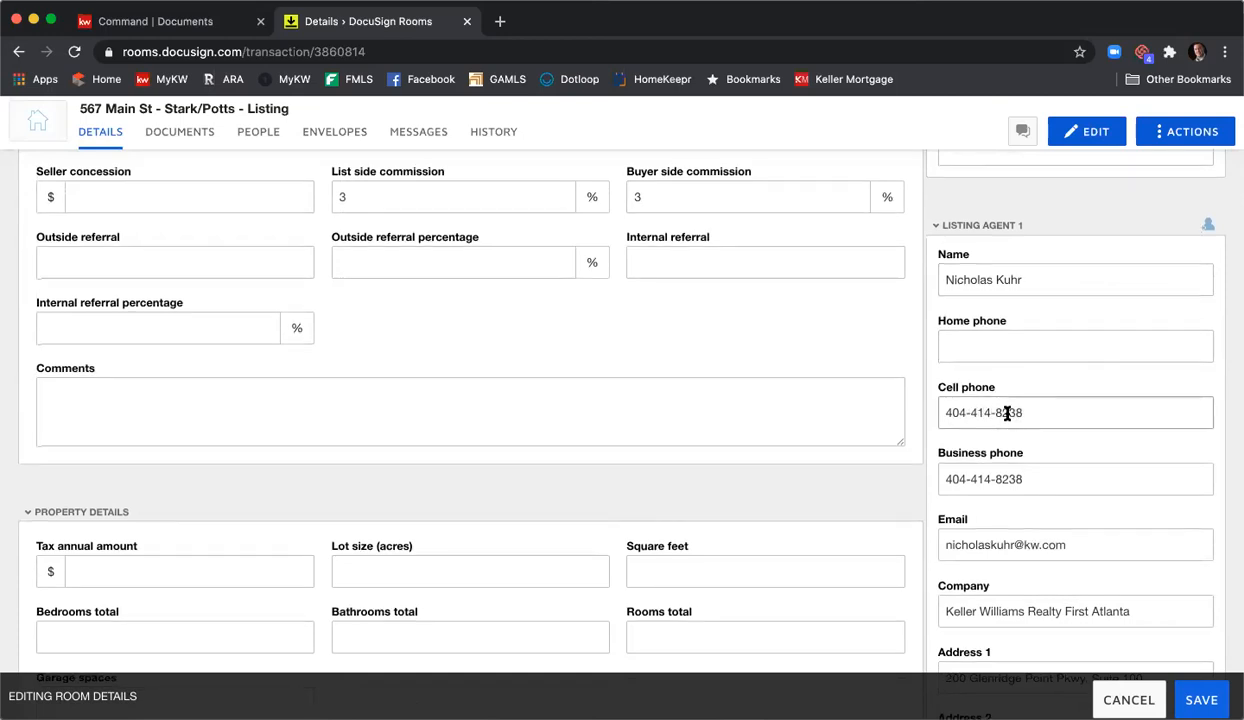
scroll(1007, 413, "down", 5)
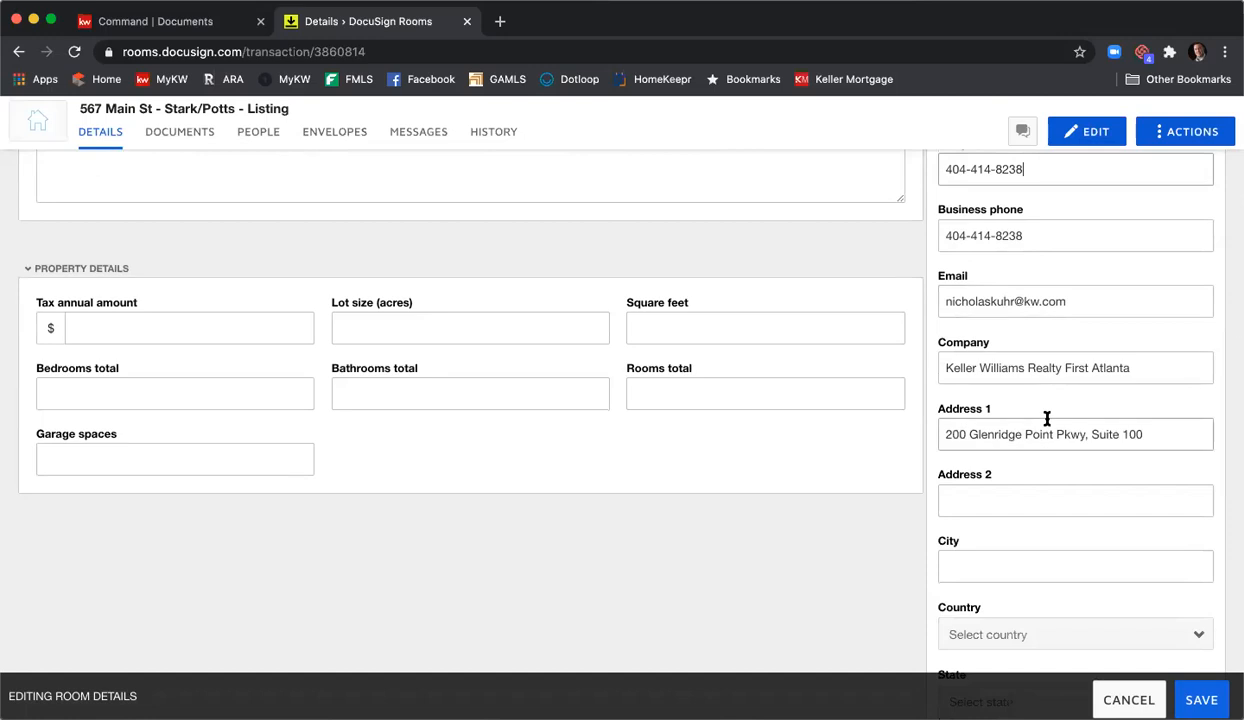
scroll(1038, 365, "up", 1)
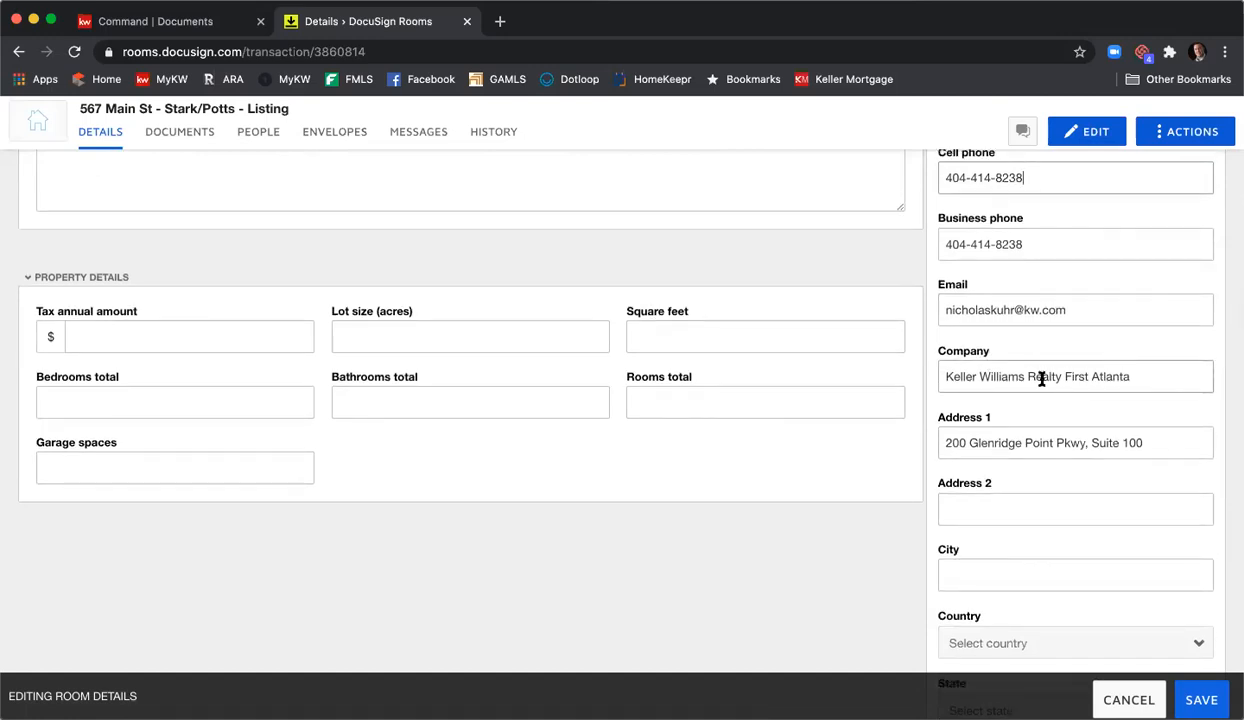
double_click(1036, 376)
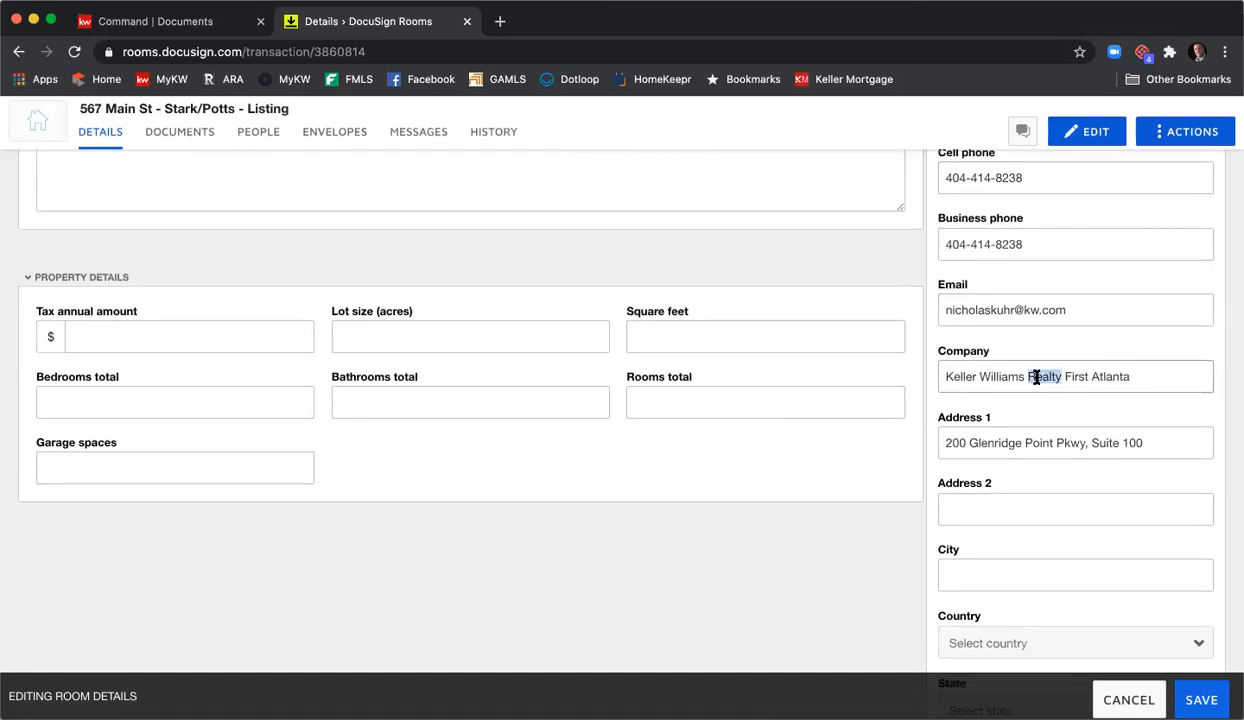
key("BackSpace")
- Set the agent's city Atlanta, country United States, state Georgia and postal code 30342
left_click(1005, 567)
type("Atlanta")
scroll(1013, 566, "down", 2)
left_click(1018, 532)
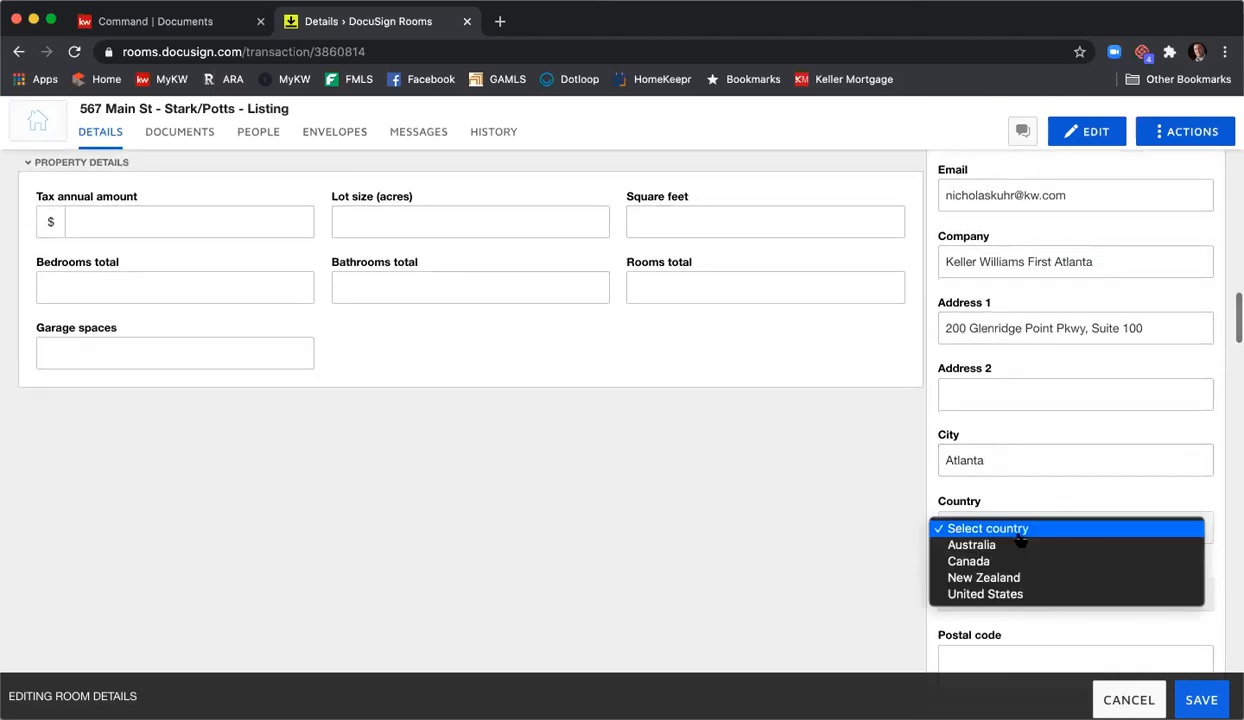
left_click(1022, 593)
scroll(1013, 478, "down", 2)
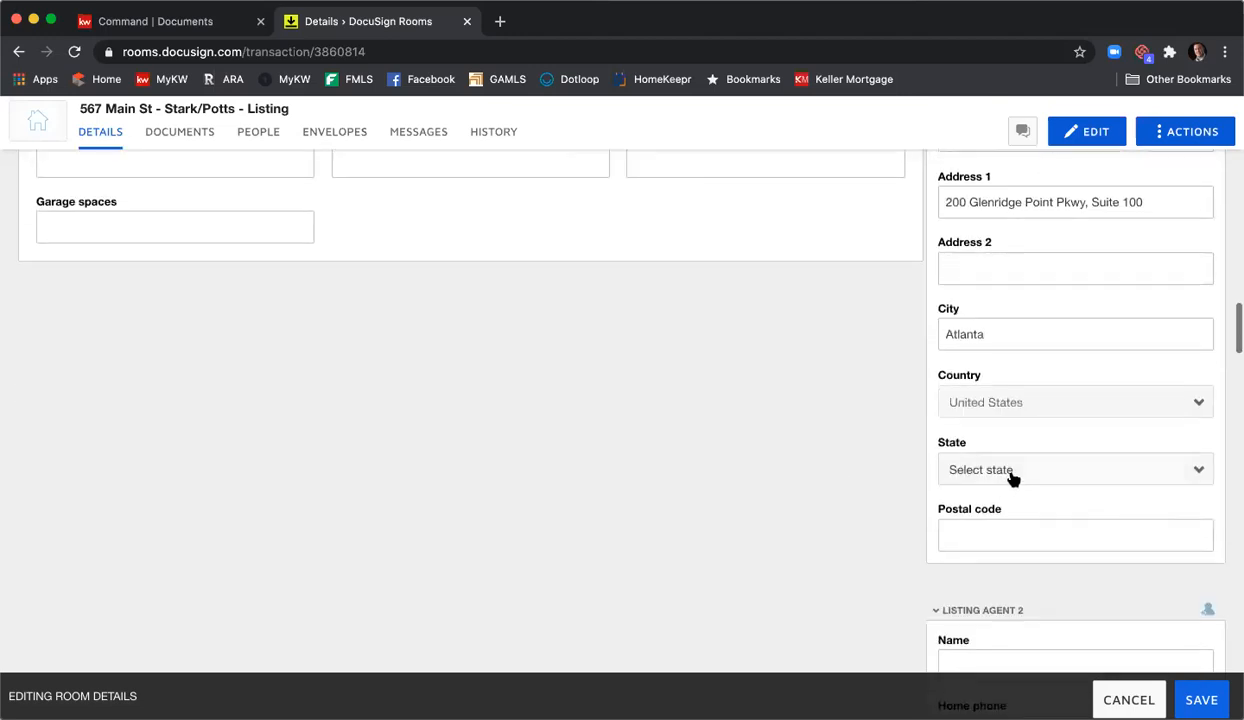
left_click(1013, 479)
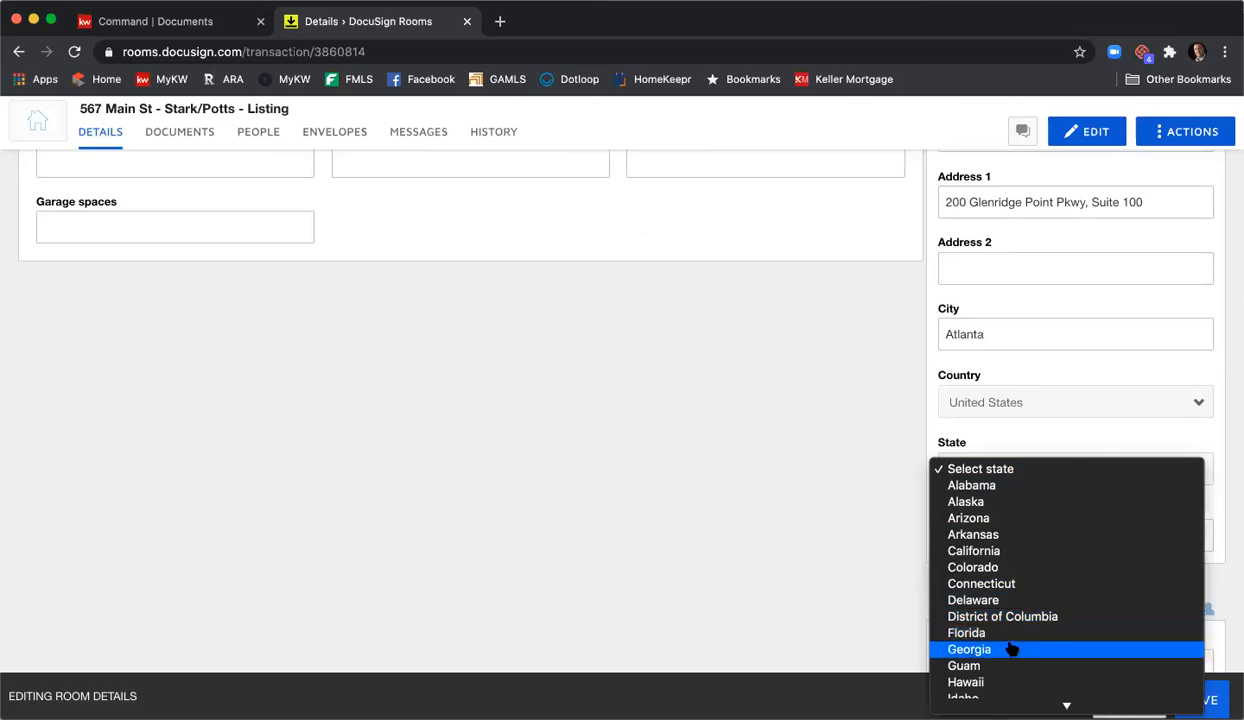
left_click(1012, 649)
left_click(1019, 527)
type("30342")
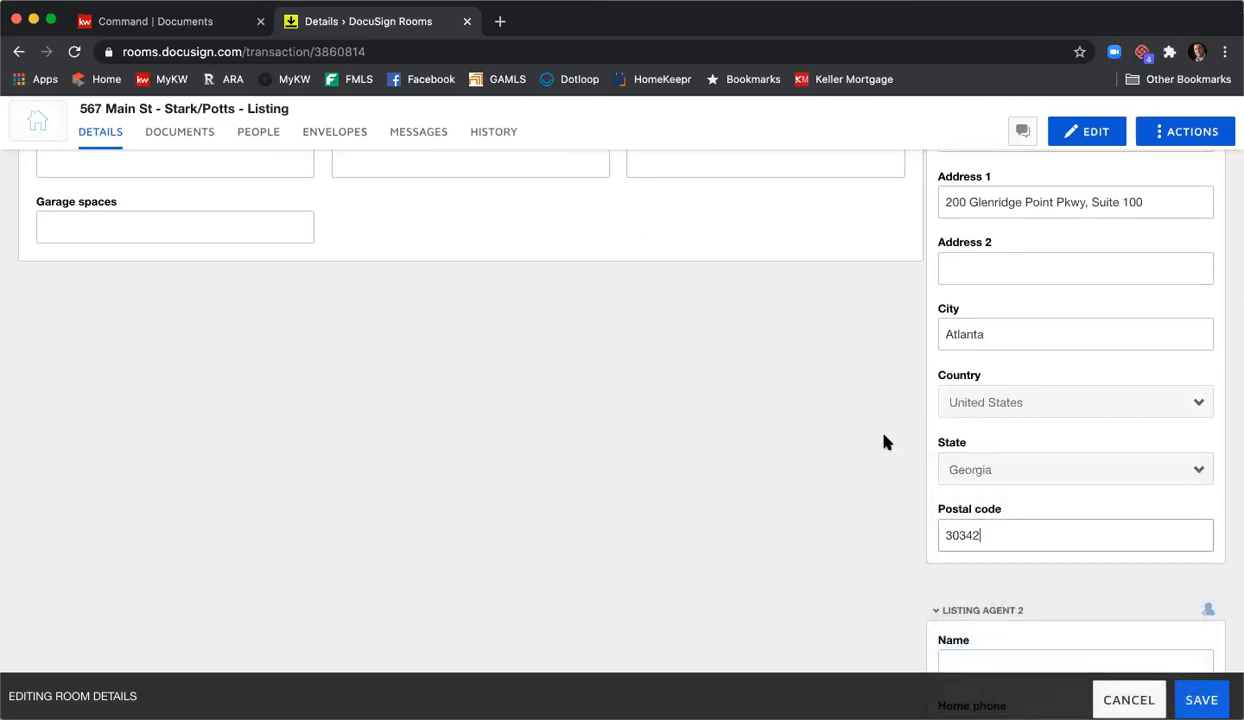
scroll(884, 437, "down", 5)
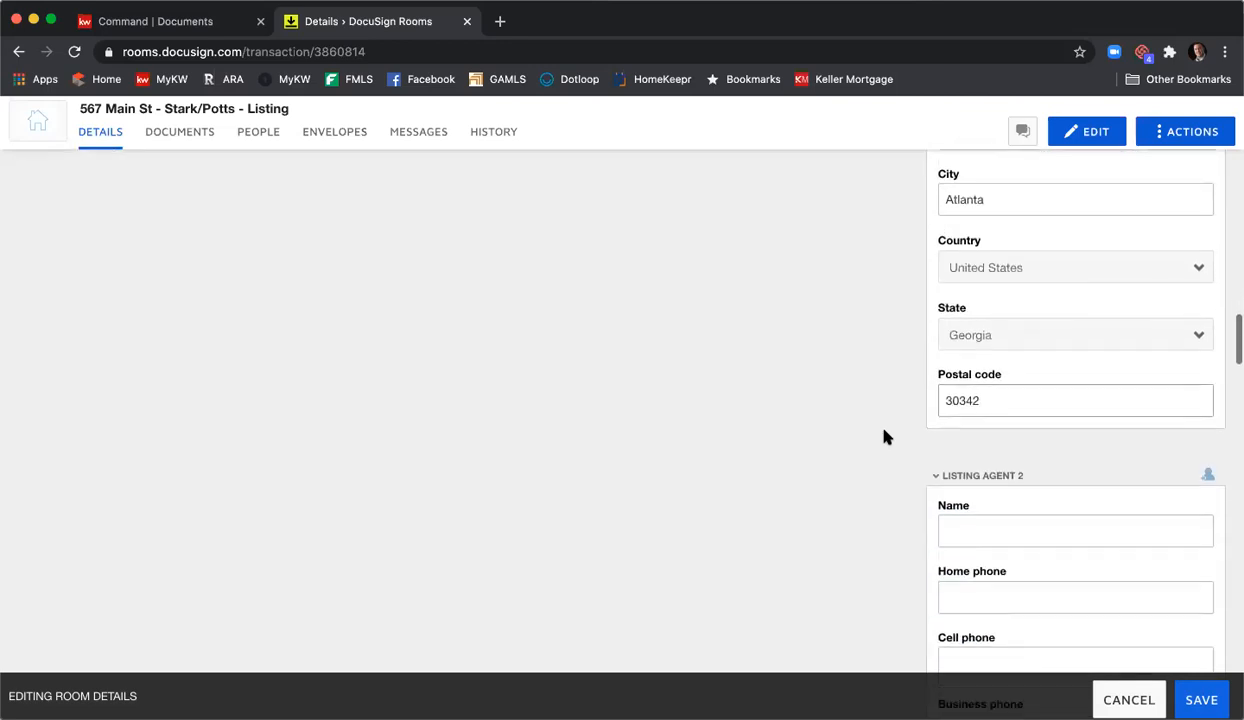
scroll(922, 411, "up", 1)
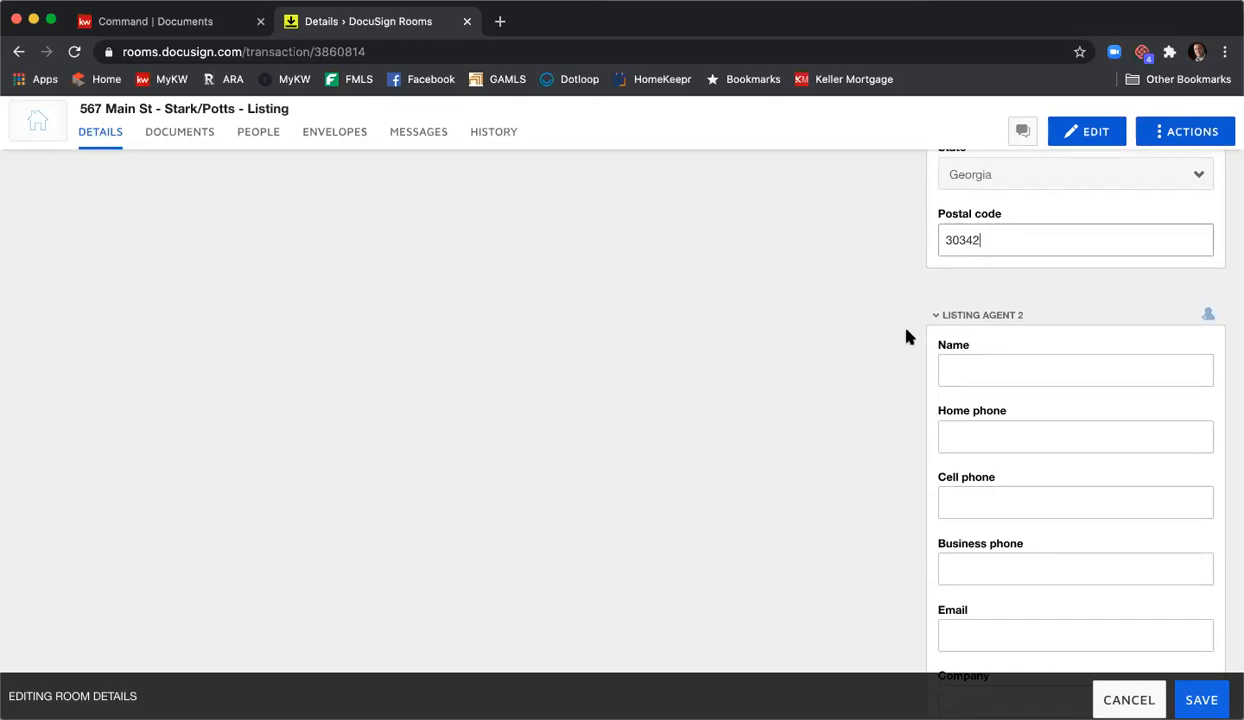
scroll(906, 337, "down", 8)
scroll(906, 338, "down", 6)
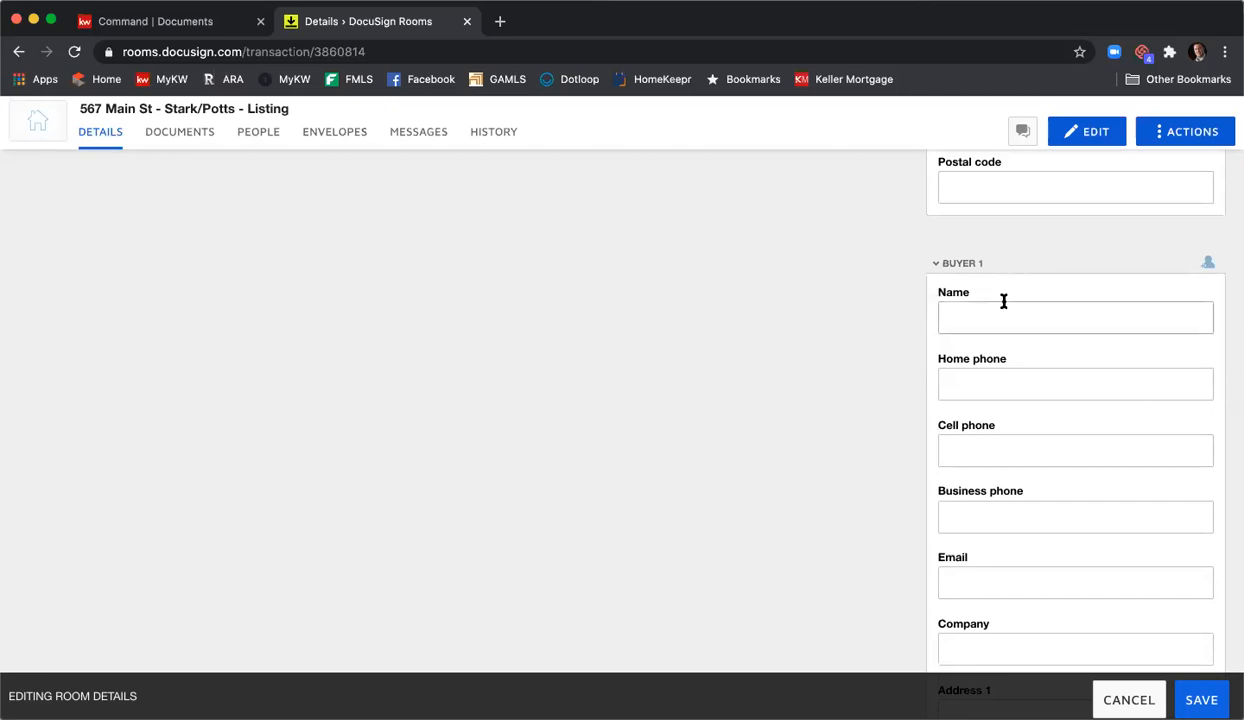
scroll(1004, 301, "down", 10)
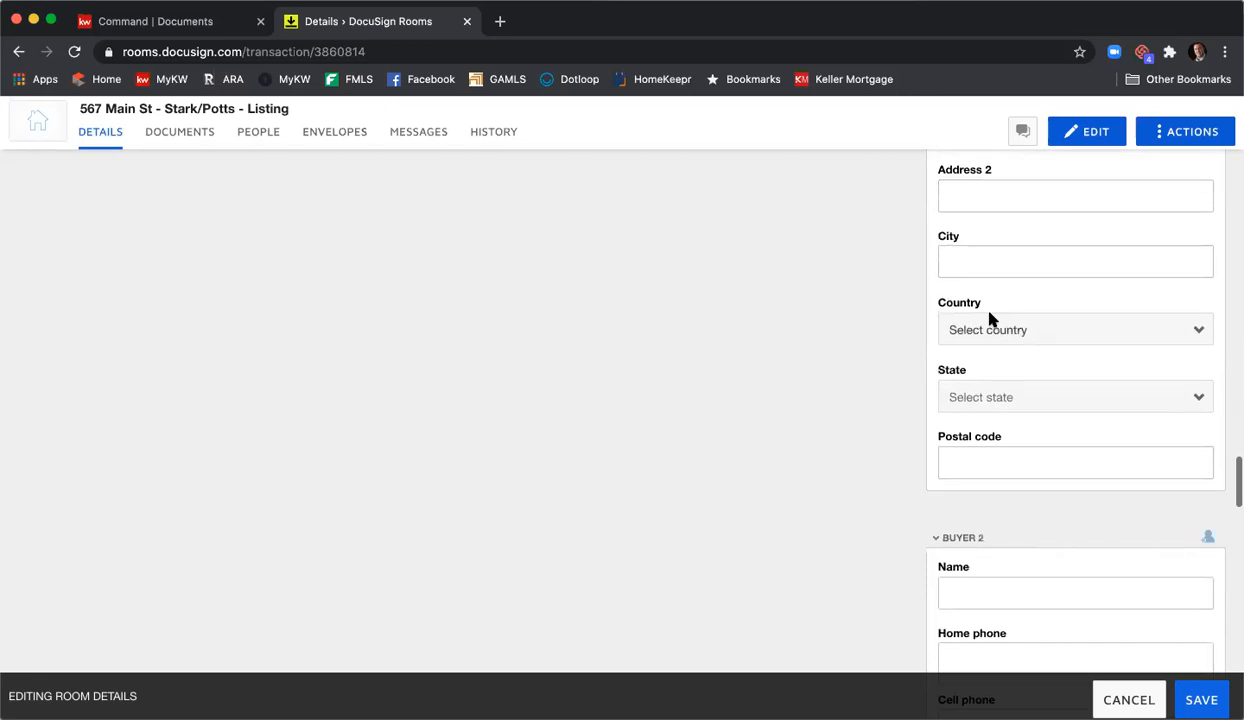
scroll(987, 321, "down", 3)
scroll(990, 319, "up", 3)
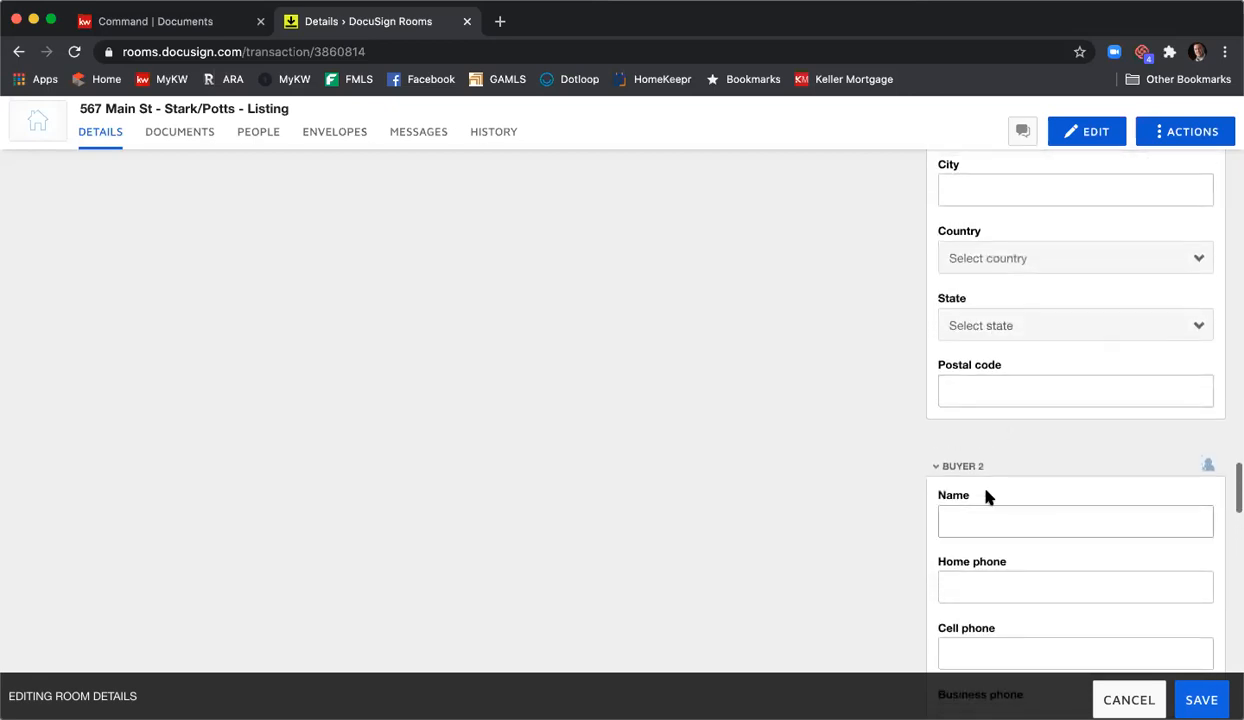
scroll(1006, 491, "down", 12)
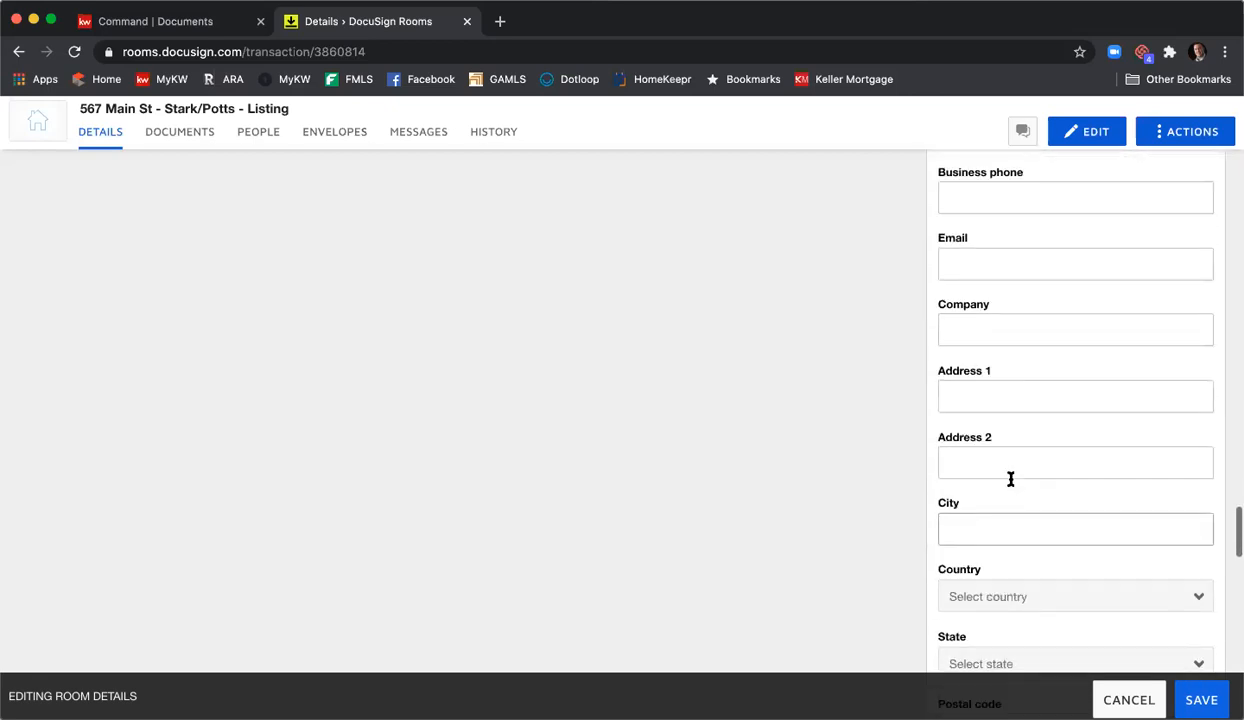
scroll(1010, 484, "down", 4)
scroll(990, 400, "up", 1)
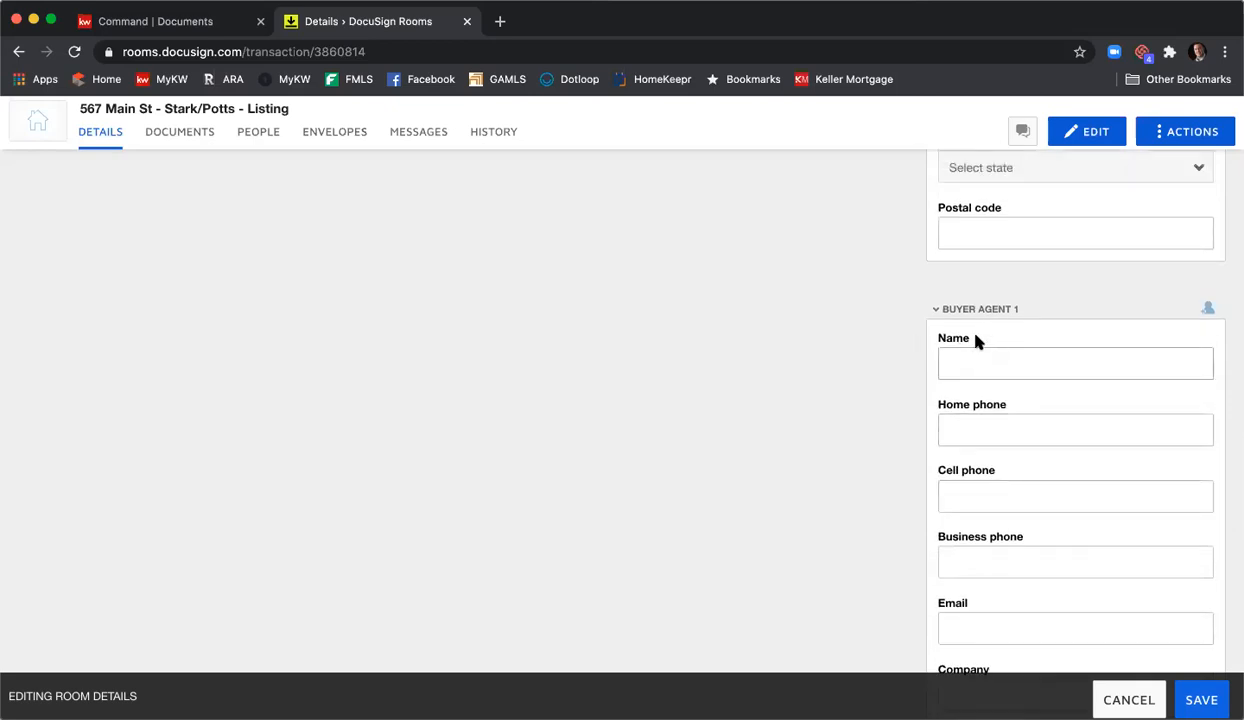
scroll(970, 350, "down", 7)
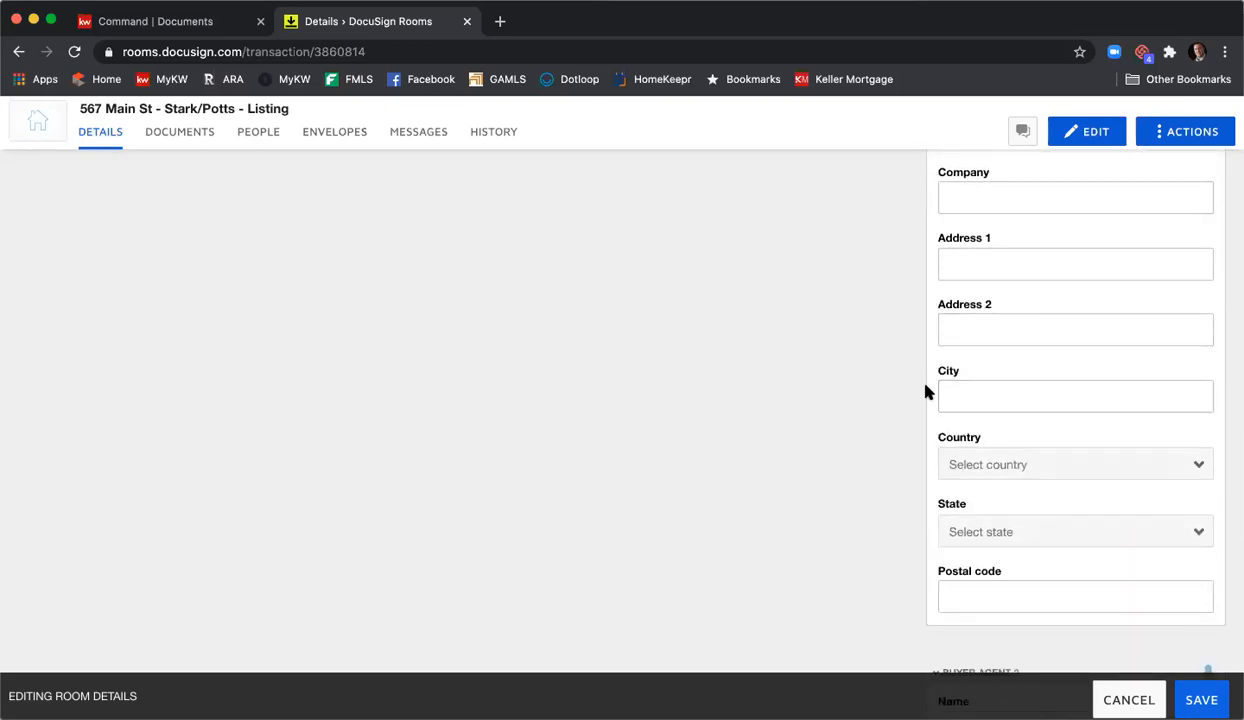
scroll(925, 393, "down", 6)
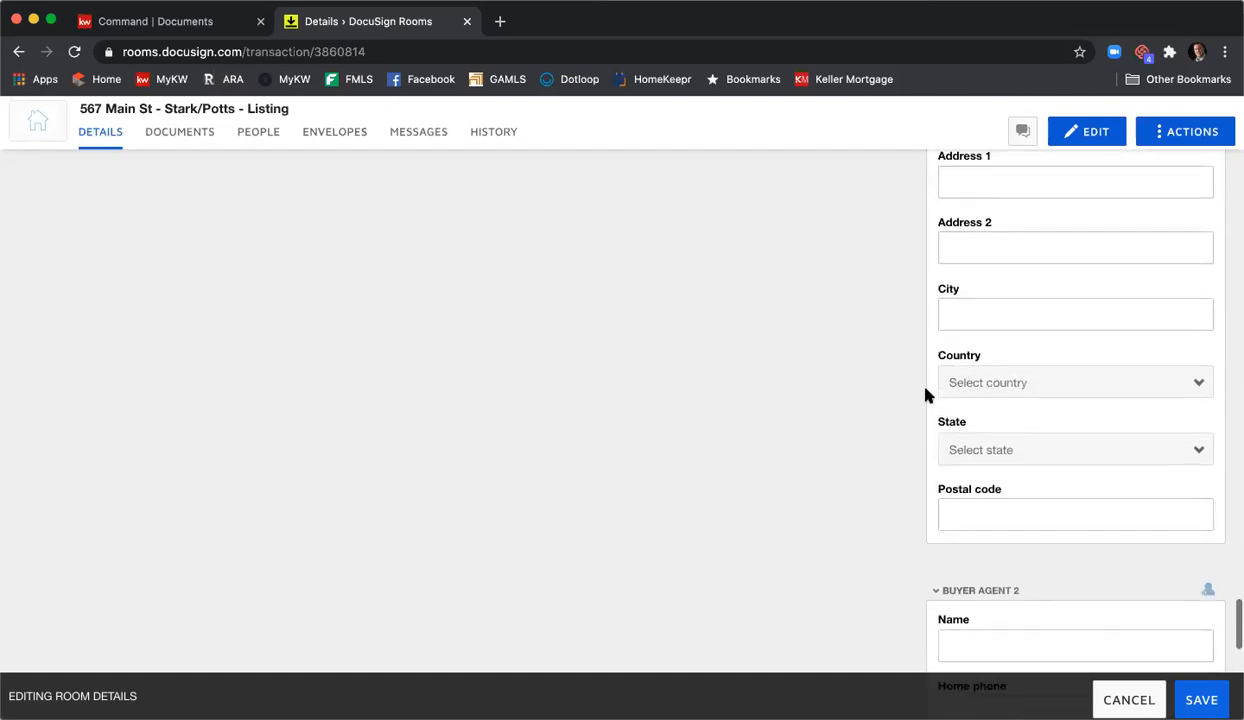
scroll(925, 393, "up", 4)
scroll(925, 395, "up", 10)
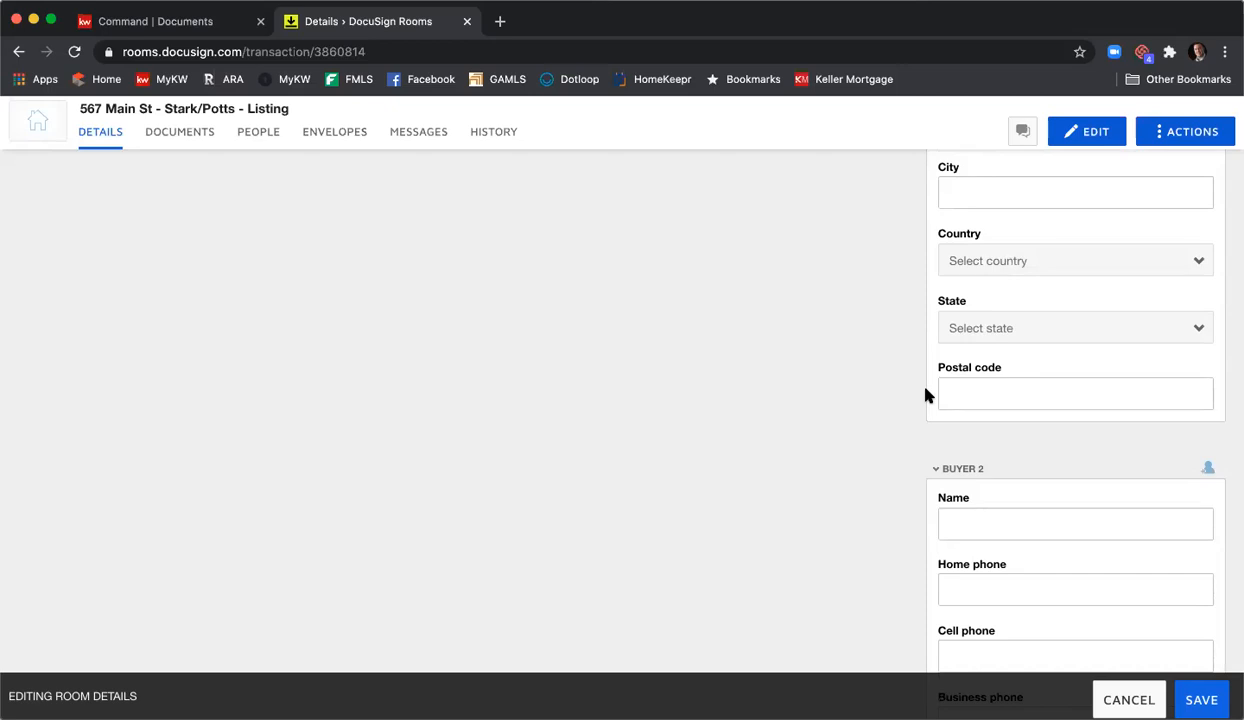
scroll(926, 395, "up", 5)
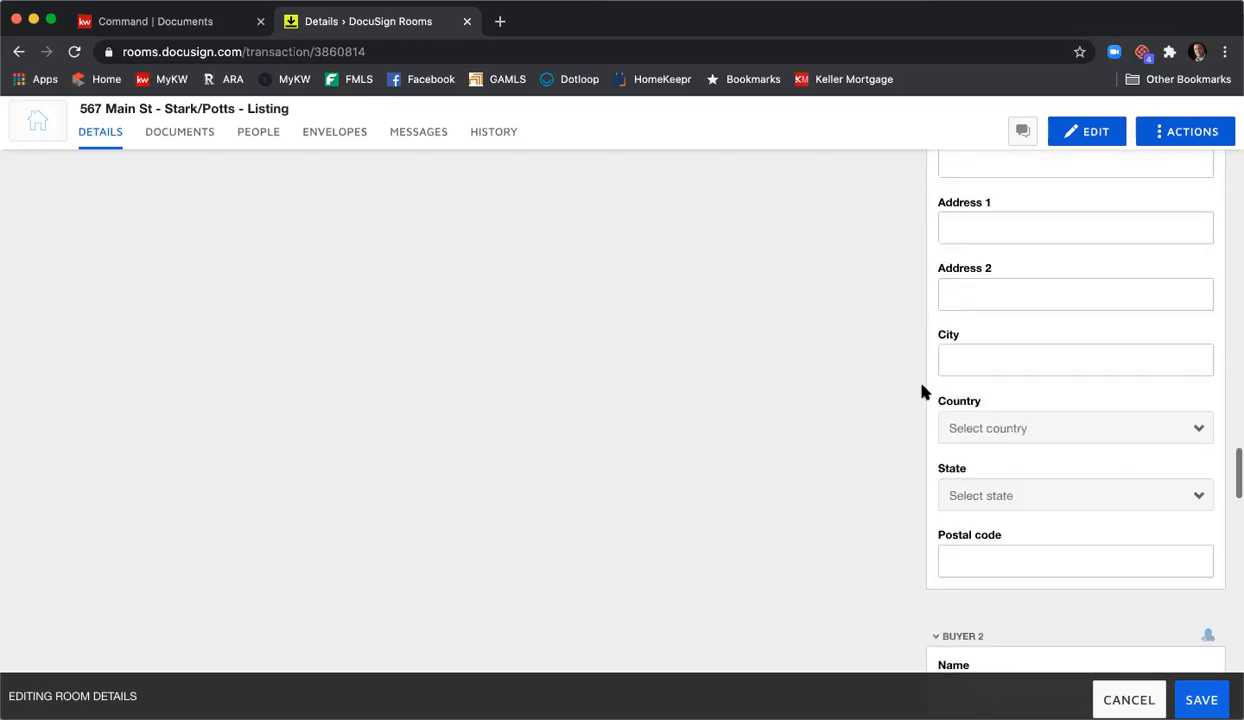
scroll(924, 392, "up", 12)
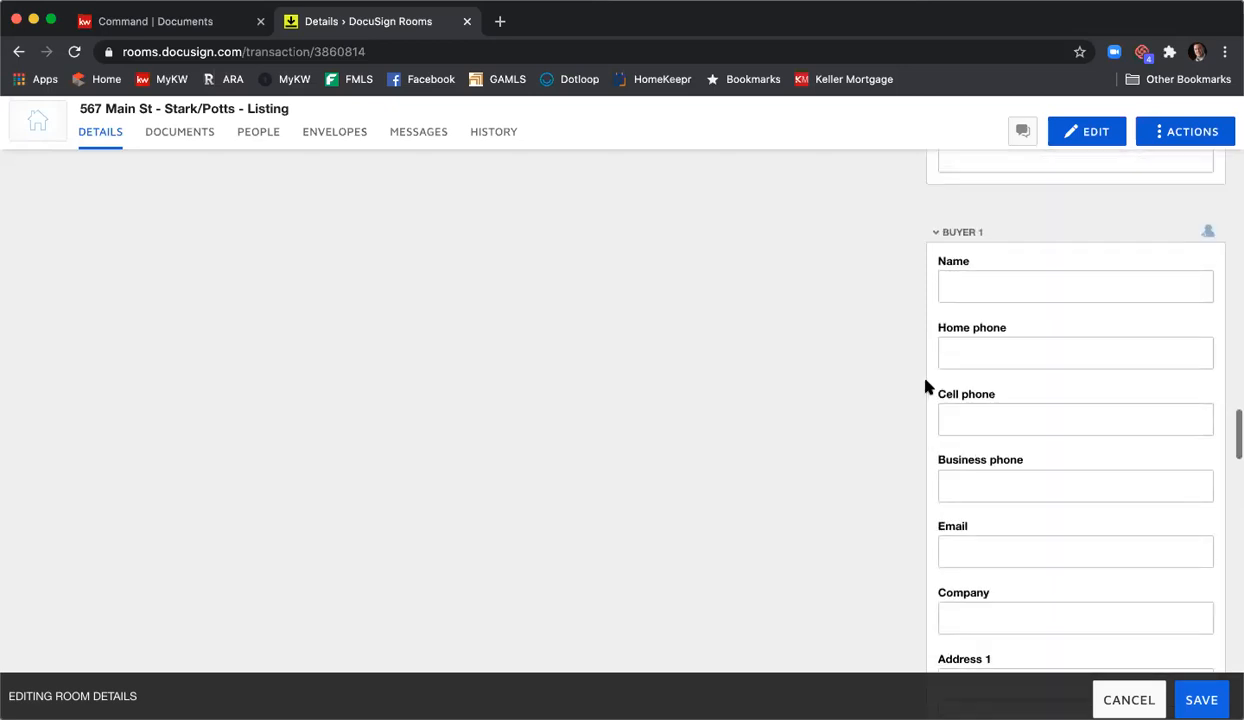
scroll(926, 388, "up", 1)
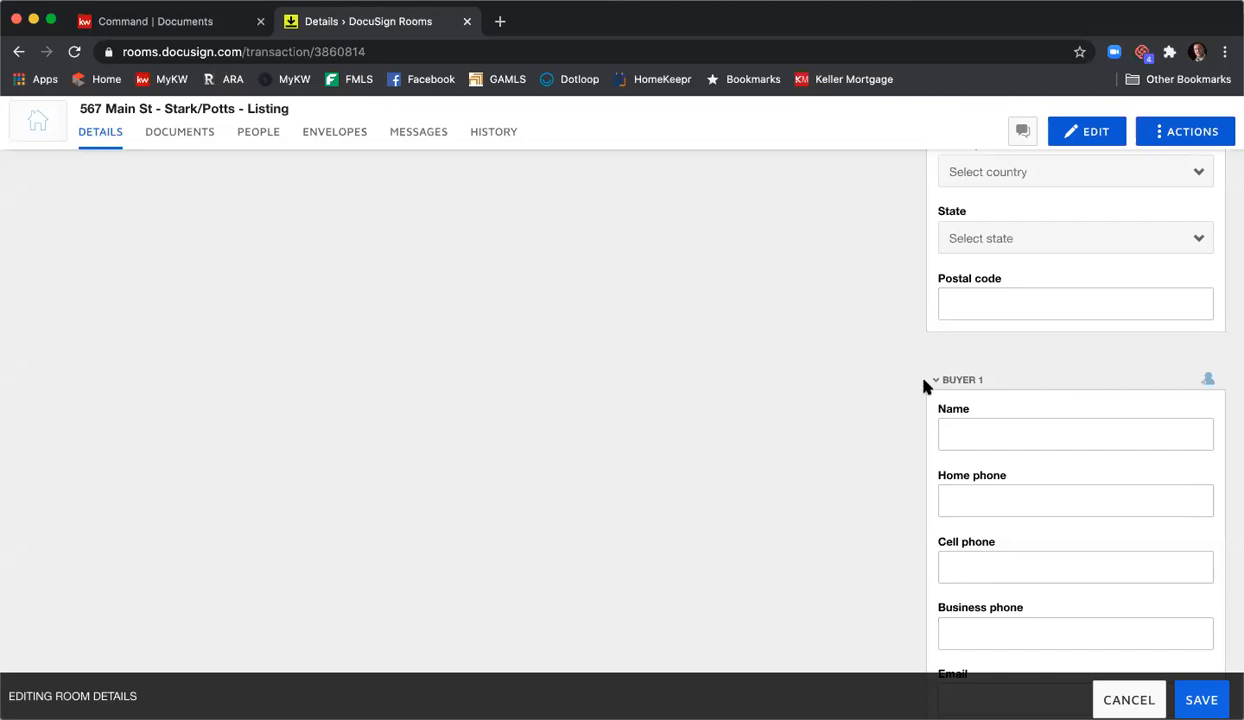
scroll(890, 455, "up", 10)
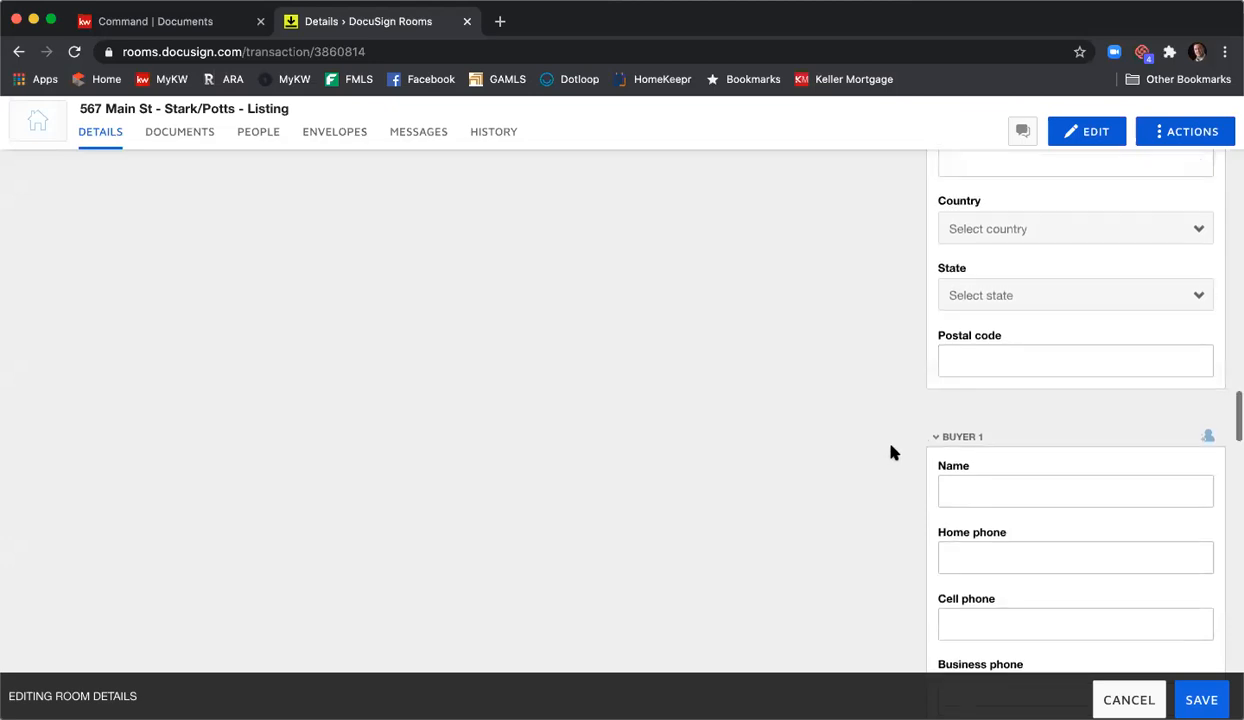
scroll(895, 457, "up", 12)
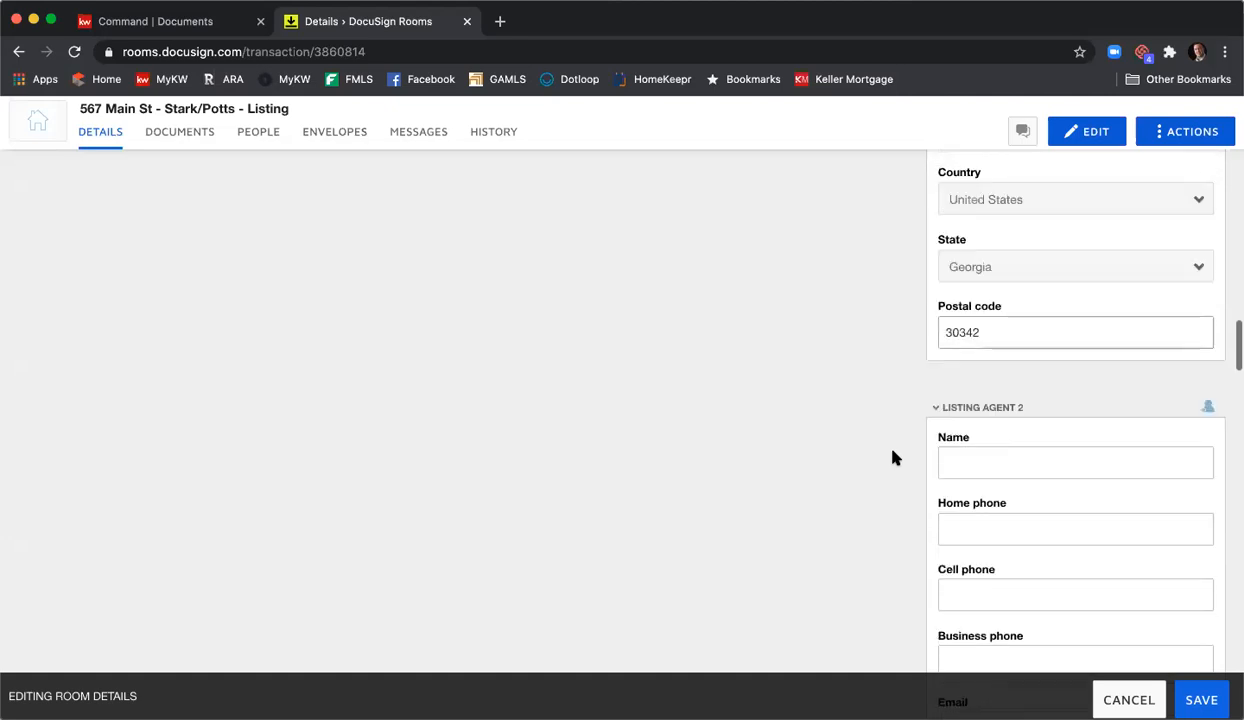
scroll(895, 457, "up", 12)
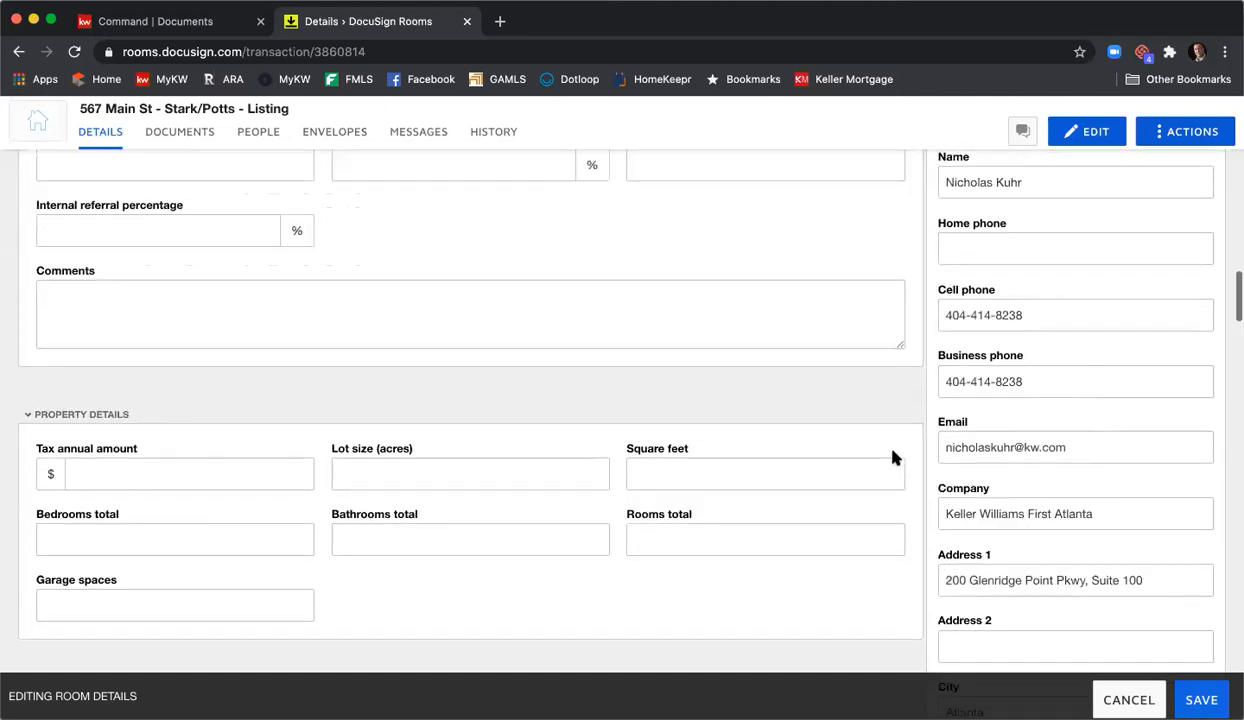
scroll(893, 458, "up", 12)
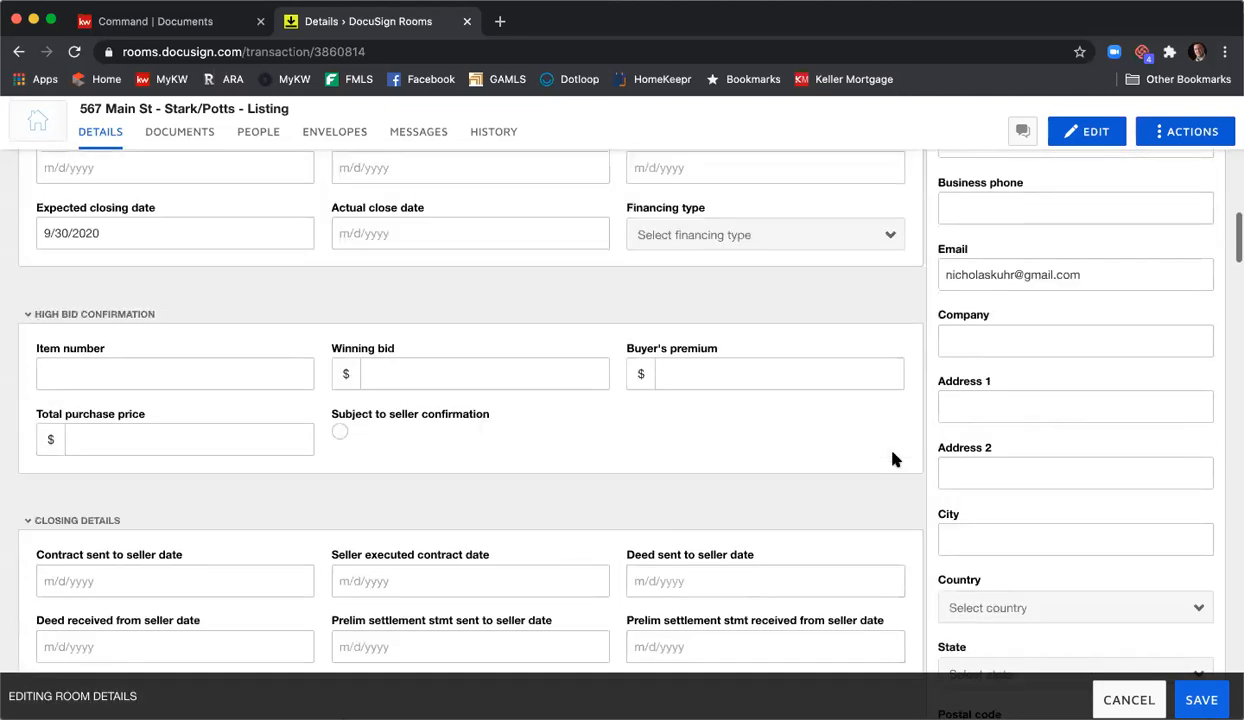
scroll(895, 460, "up", 10)
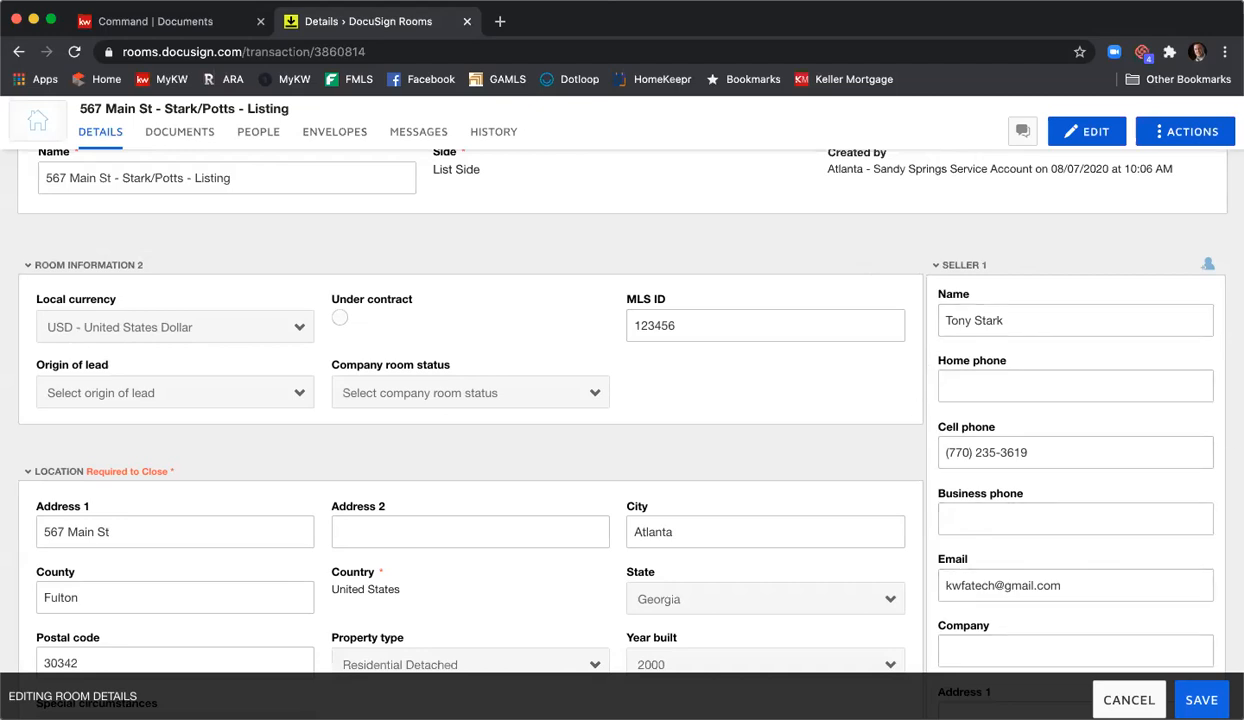
- Save the edited room details and view the room's still-empty Documents page
left_click(1201, 700)
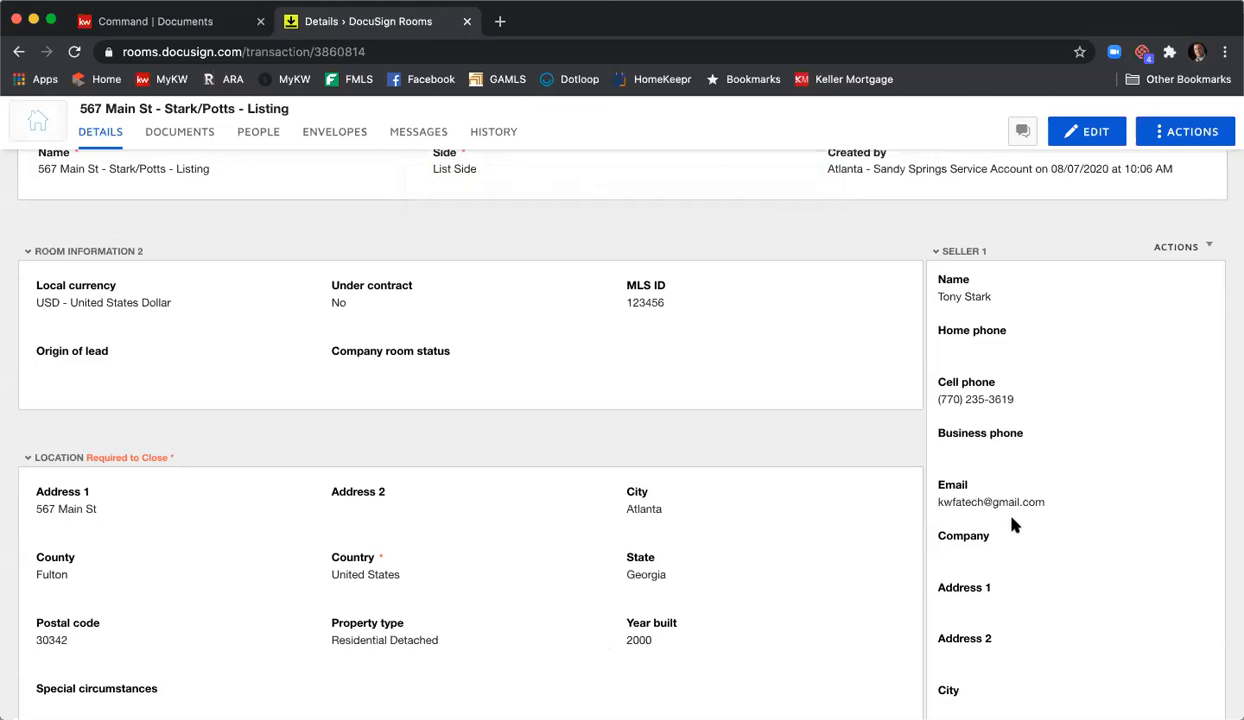
left_click(189, 137)
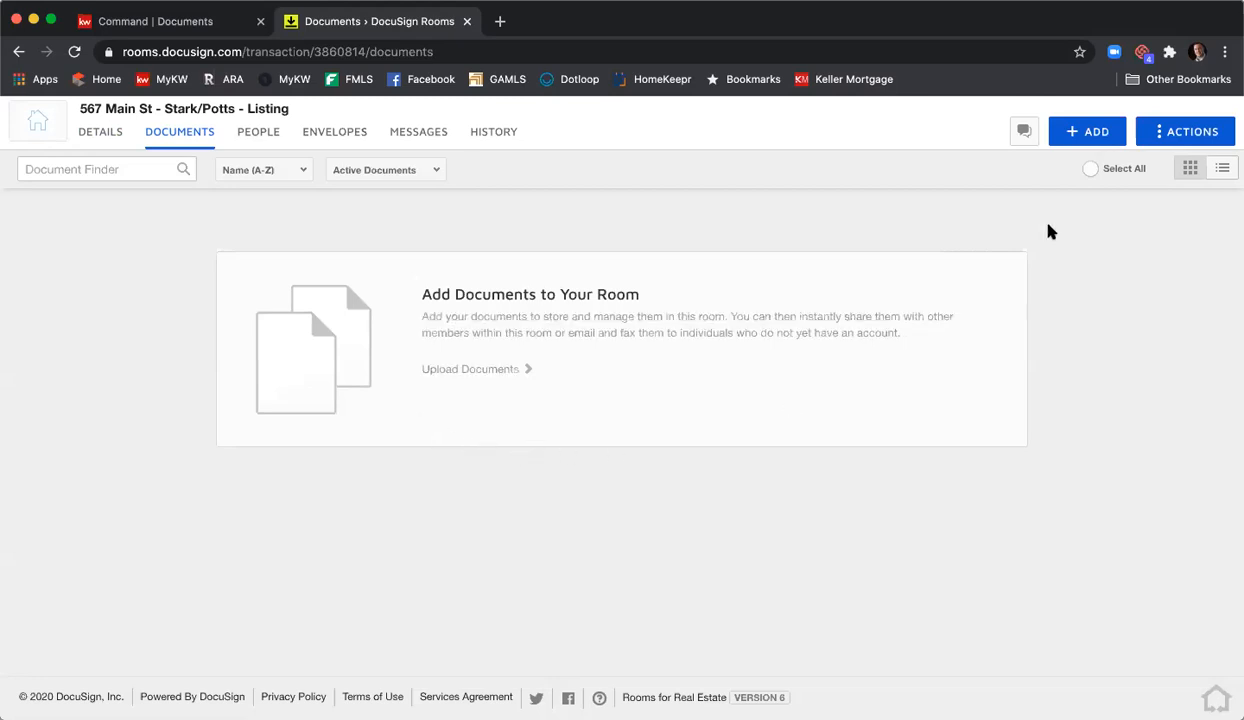
- Create a new folder named 'Listing Agreement' in the room via ACTIONS > Add folder
left_click(1186, 141)
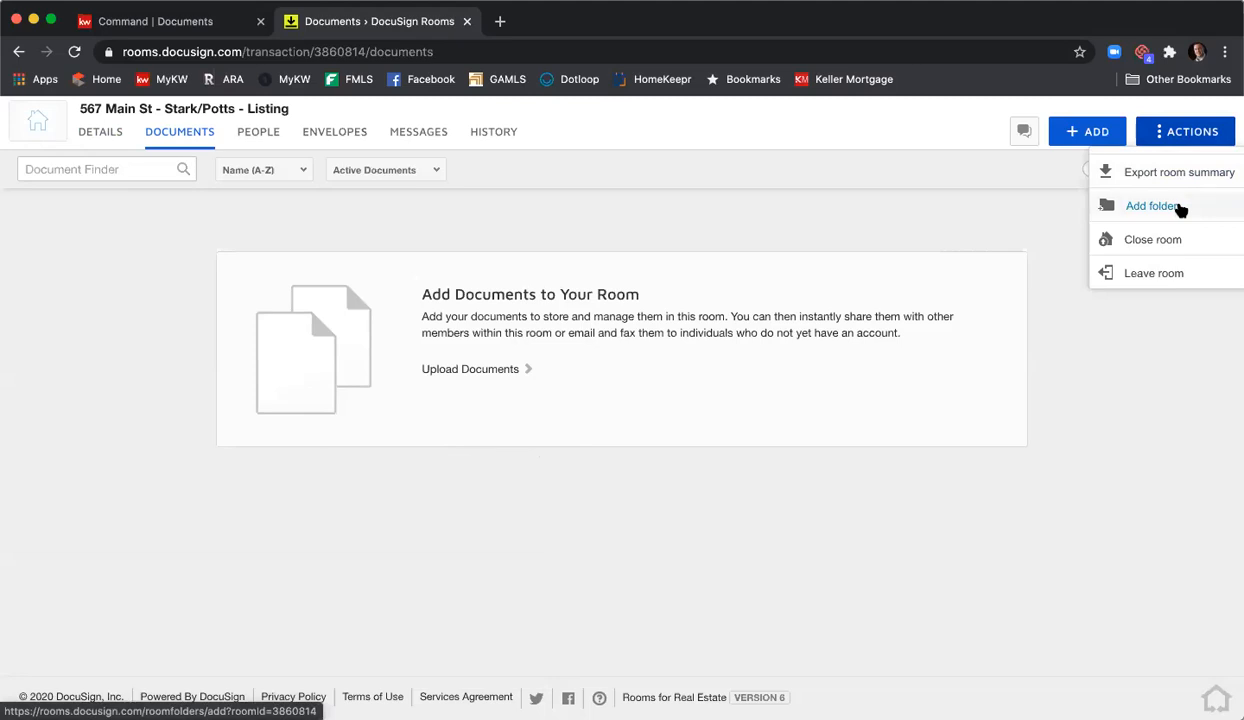
left_click(1152, 206)
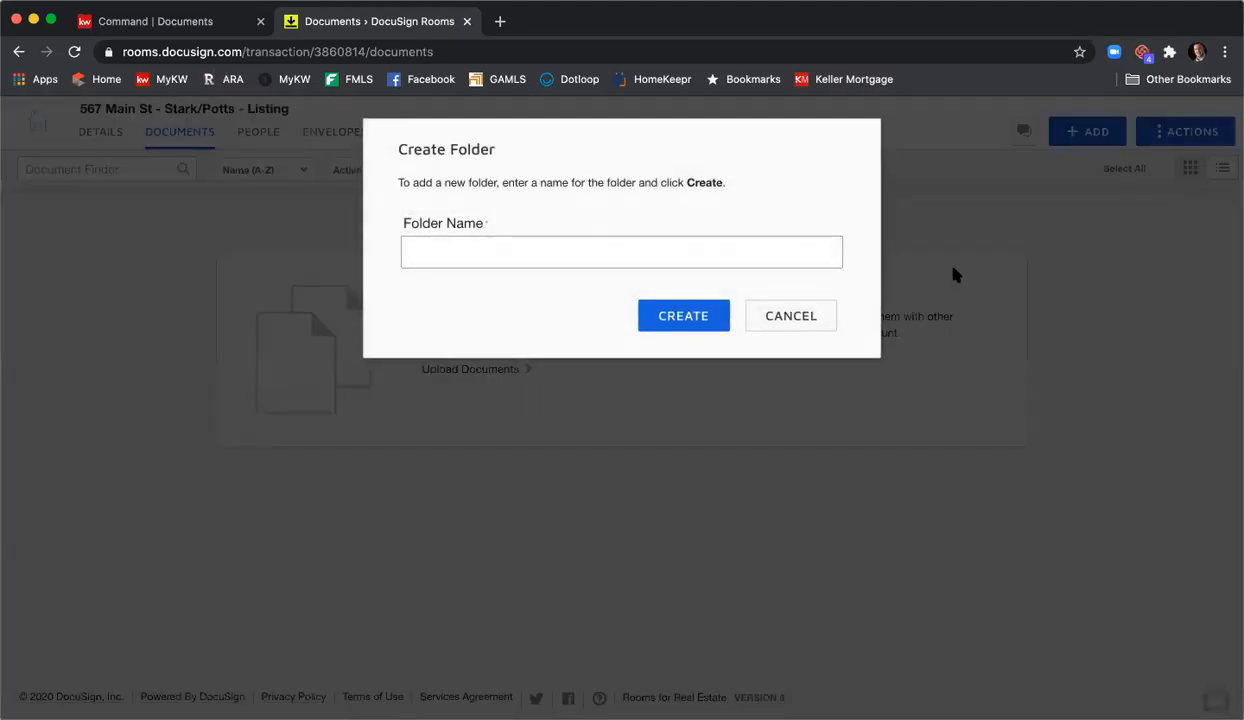
type("Listing Agreement")
left_click(703, 326)
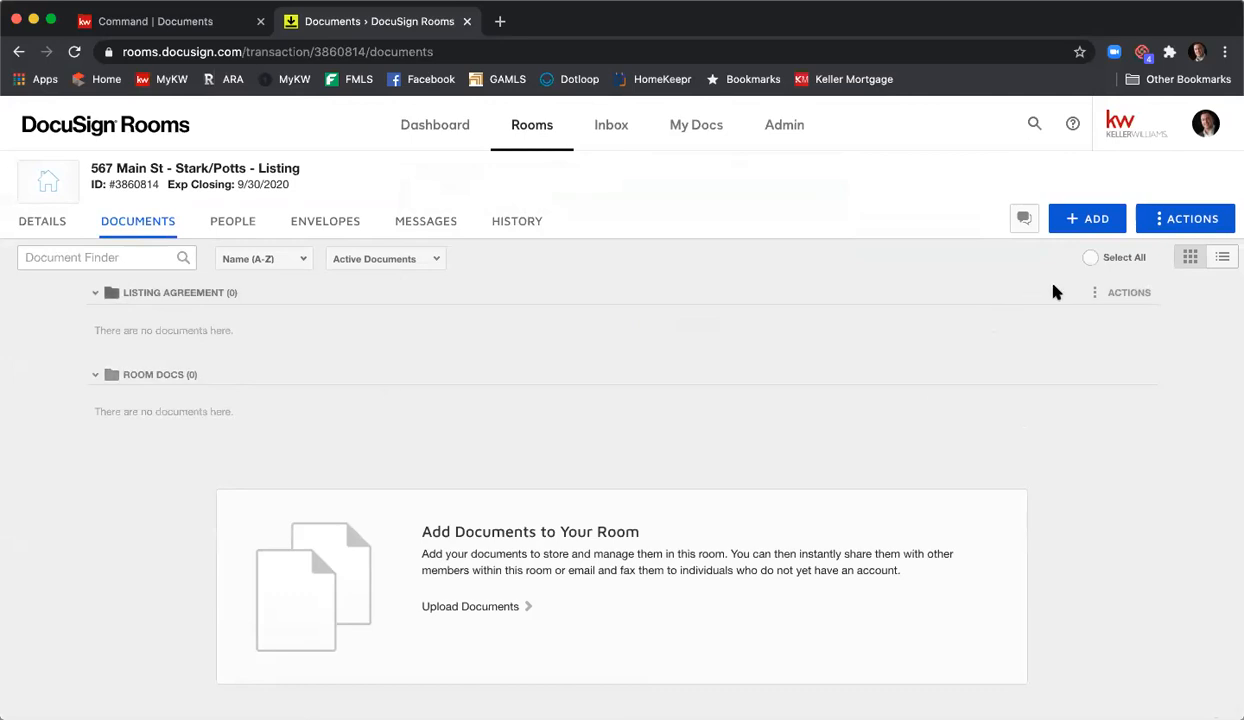
- In the GAR forms library, search 'exclusive sell' and select Exclusive Seller Listing Agreement - F101
left_click(1094, 229)
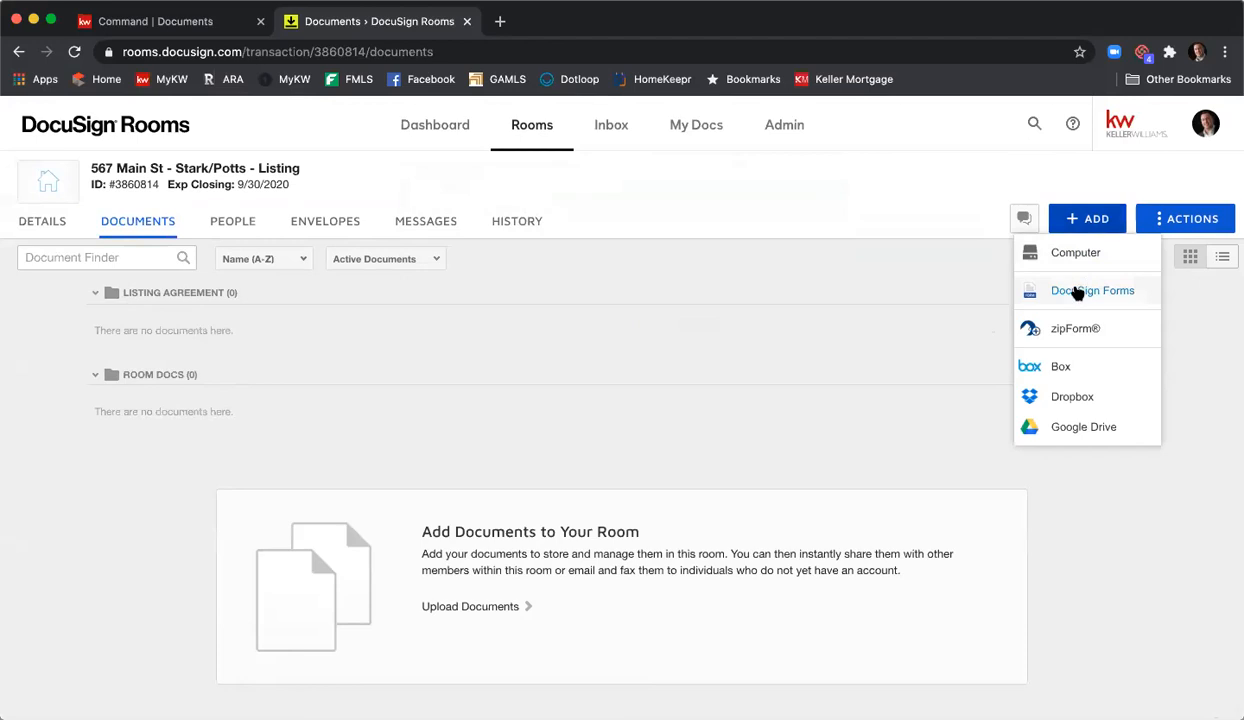
left_click(1078, 290)
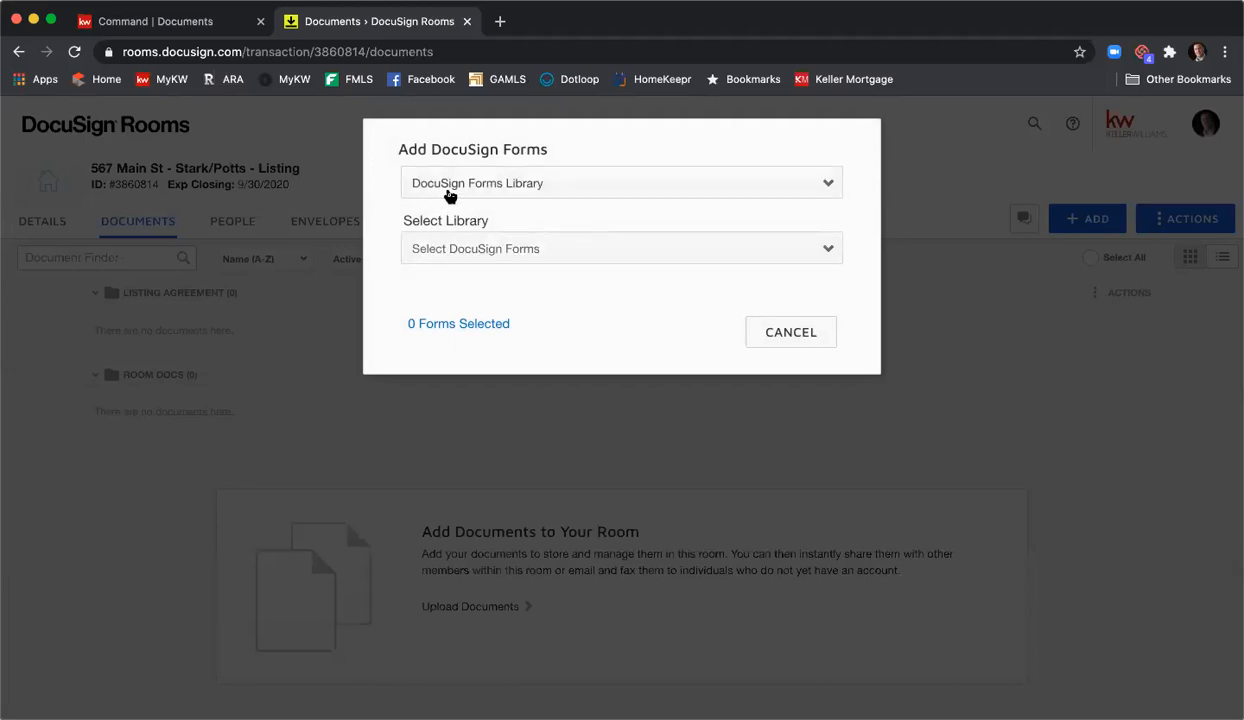
left_click(550, 248)
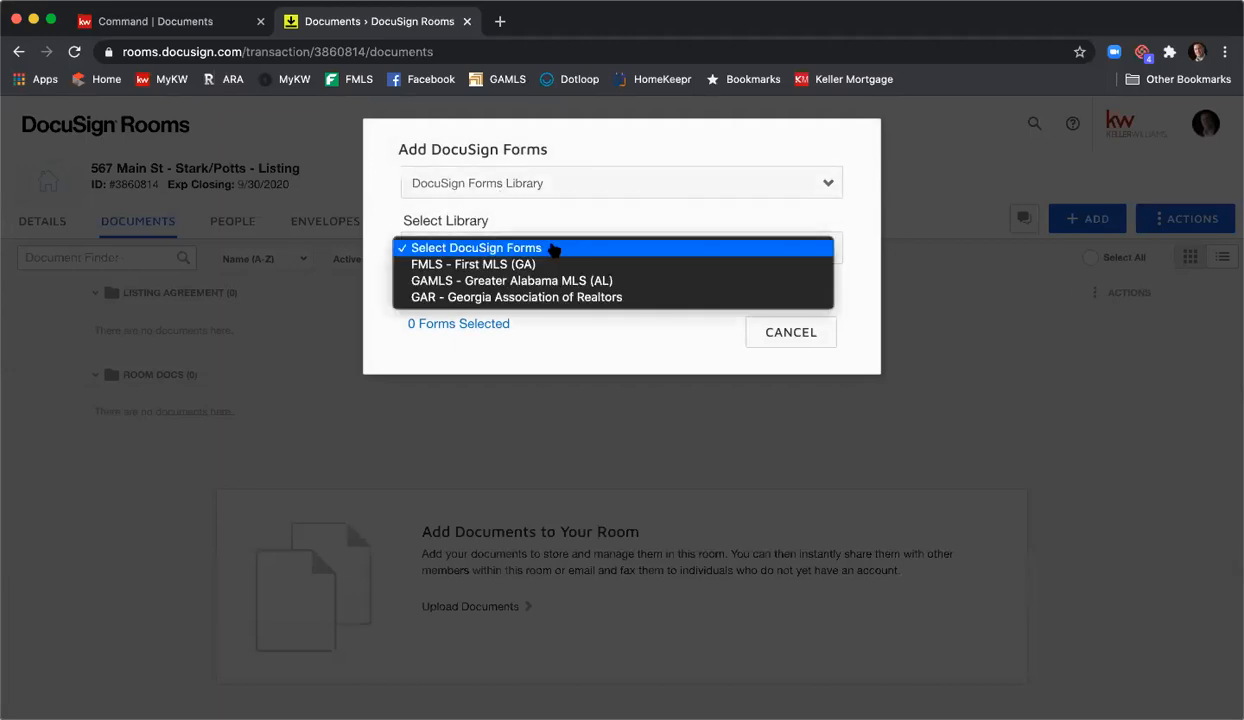
left_click(555, 298)
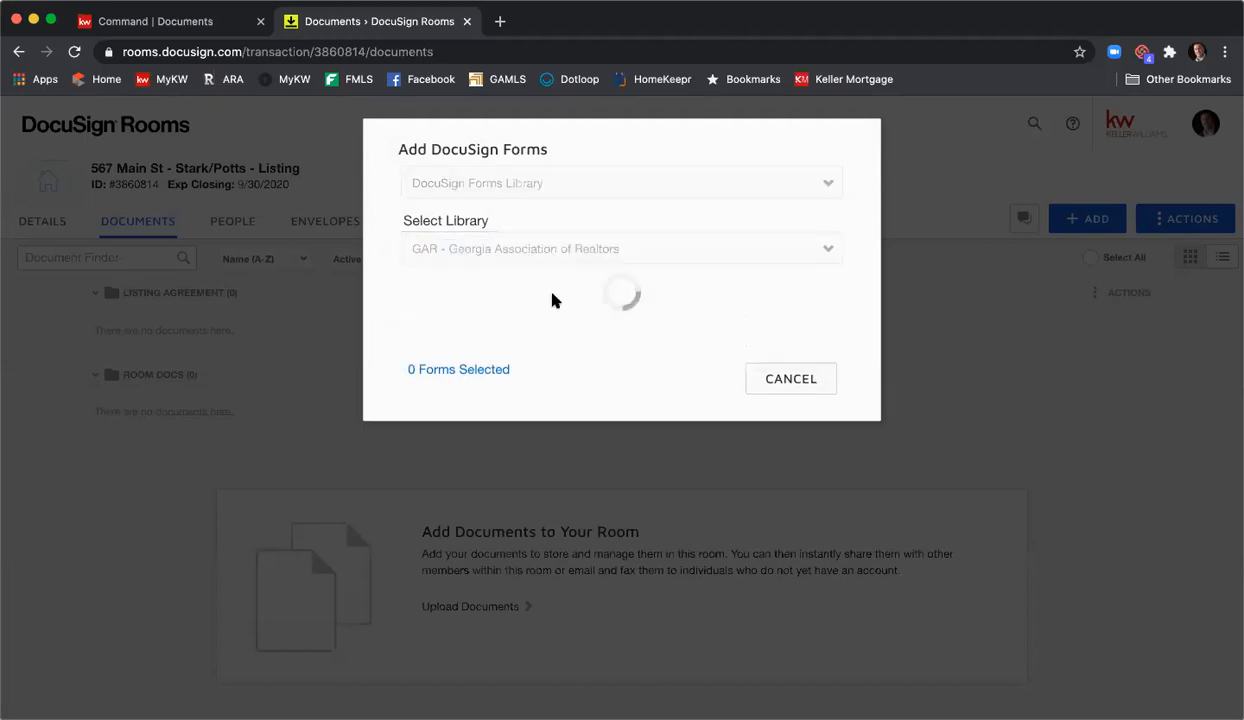
left_click(552, 288)
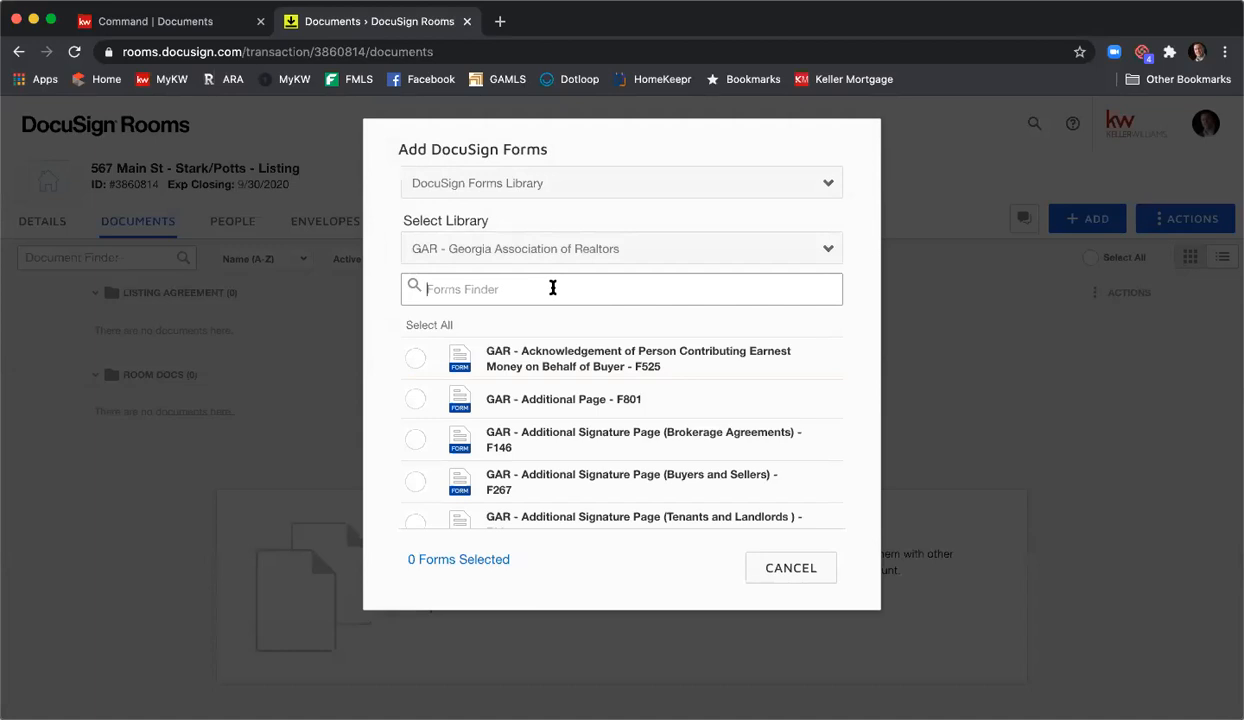
type("exclu")
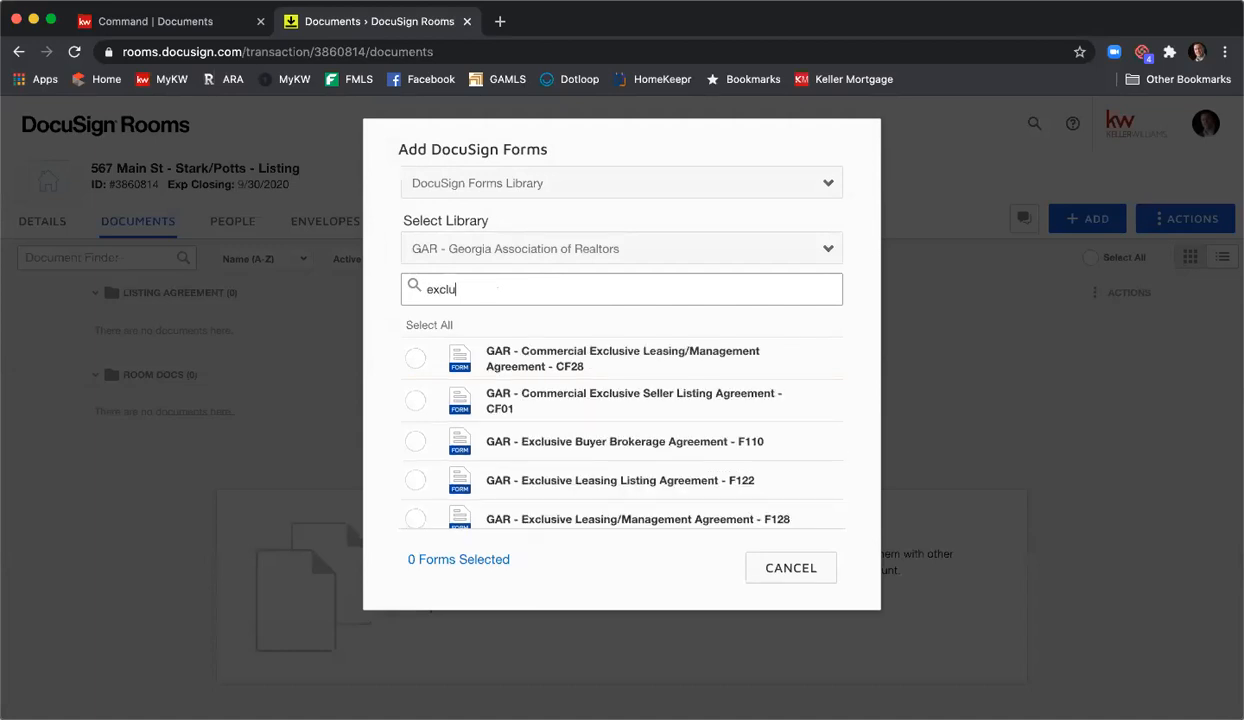
type("sive sell")
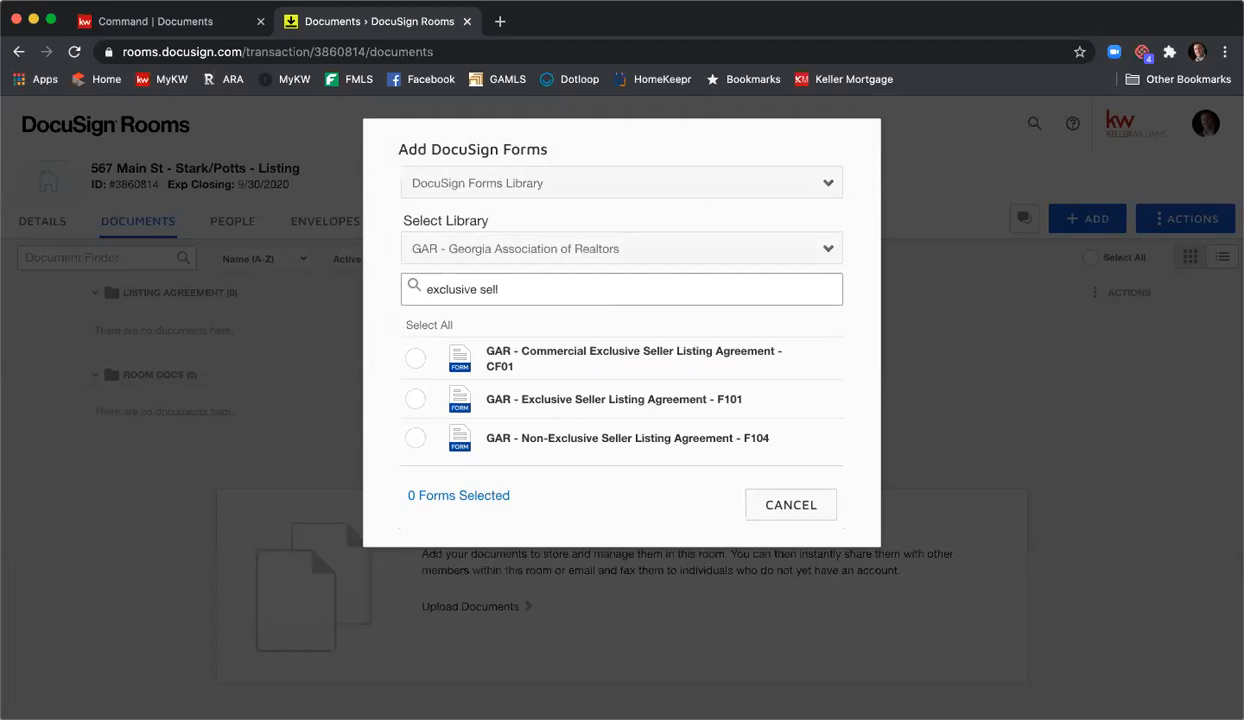
left_click(414, 400)
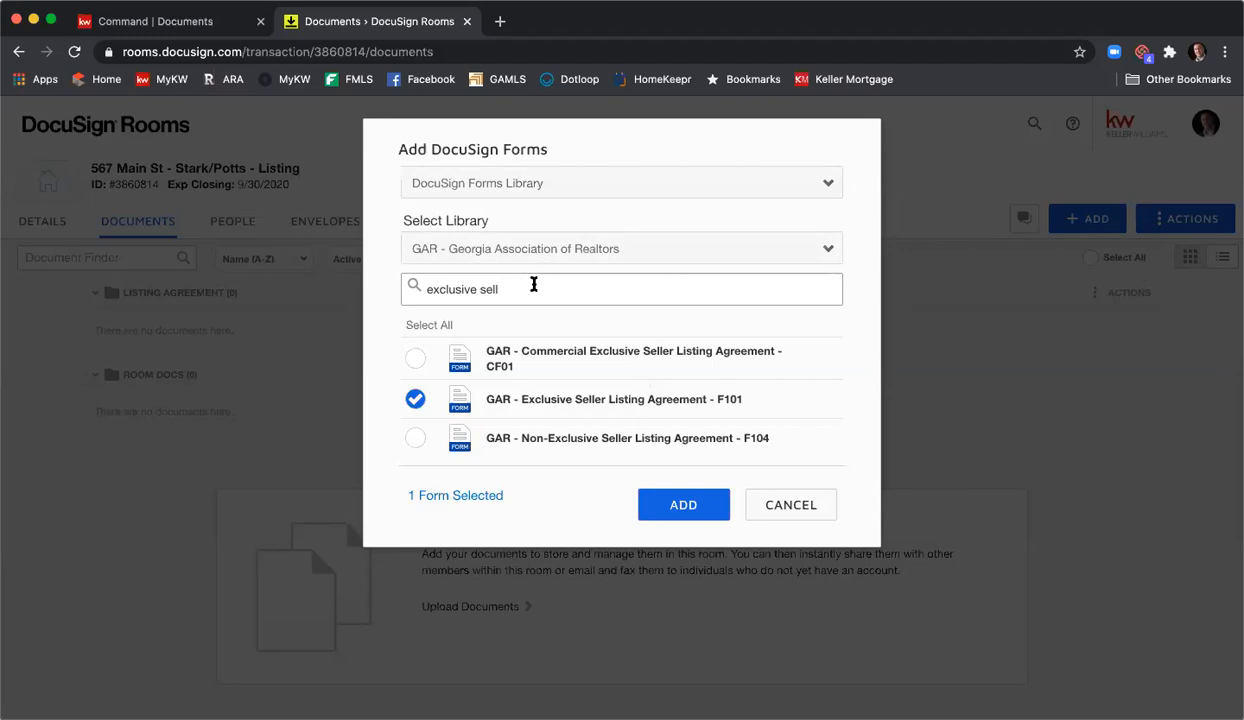
- Search the GAR library and tick the Seller's Property Disclosure F301 and Community Association Fees F322 forms
triple_click(533, 285)
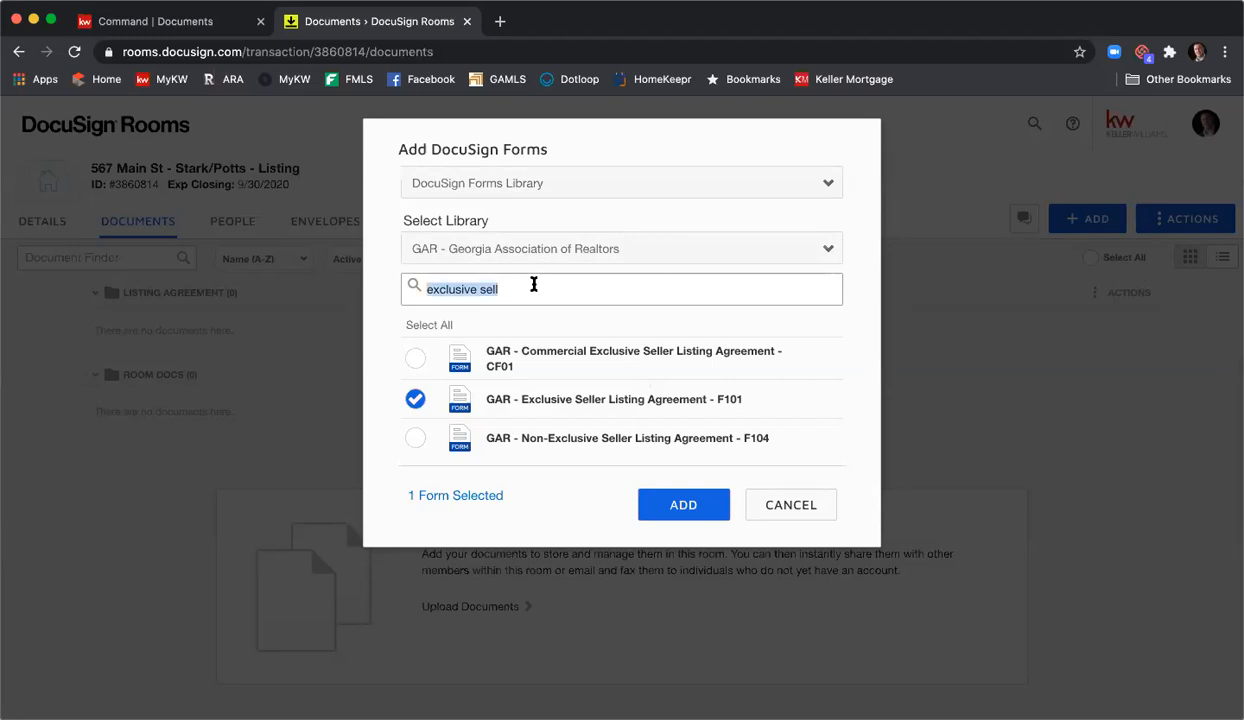
type("seller's ")
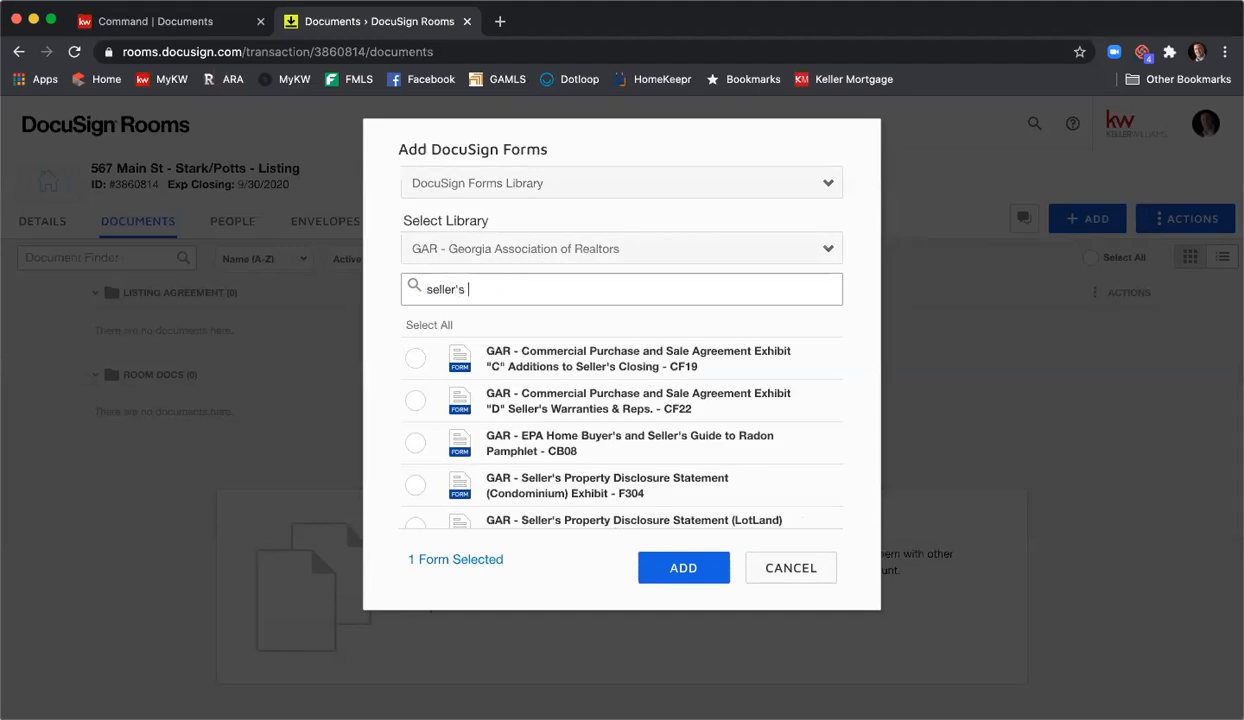
type("pr")
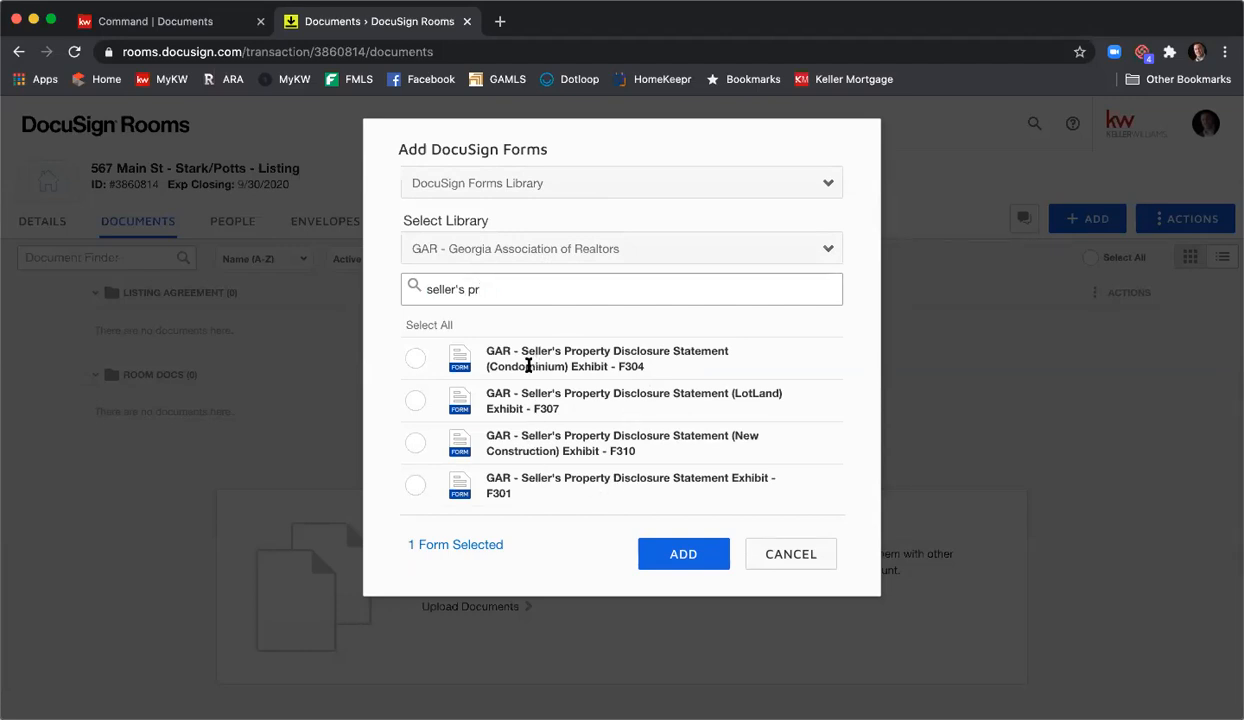
left_click(415, 486)
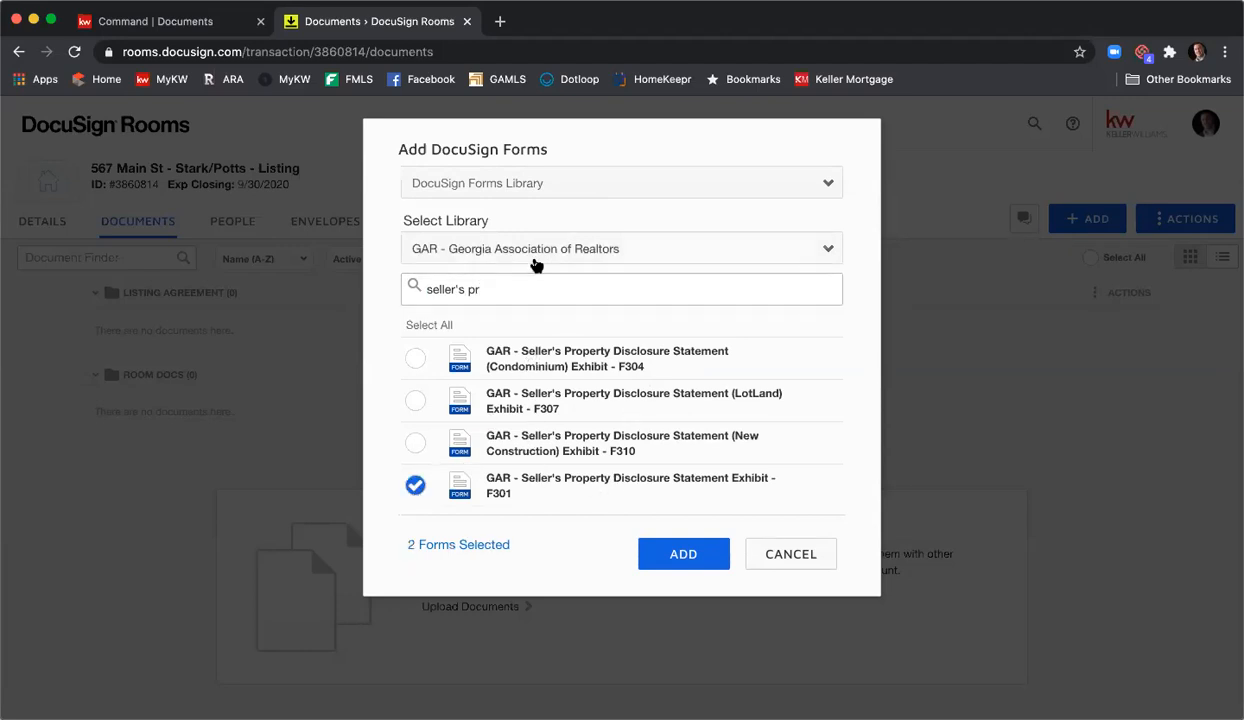
left_click_drag(500, 288, 389, 284)
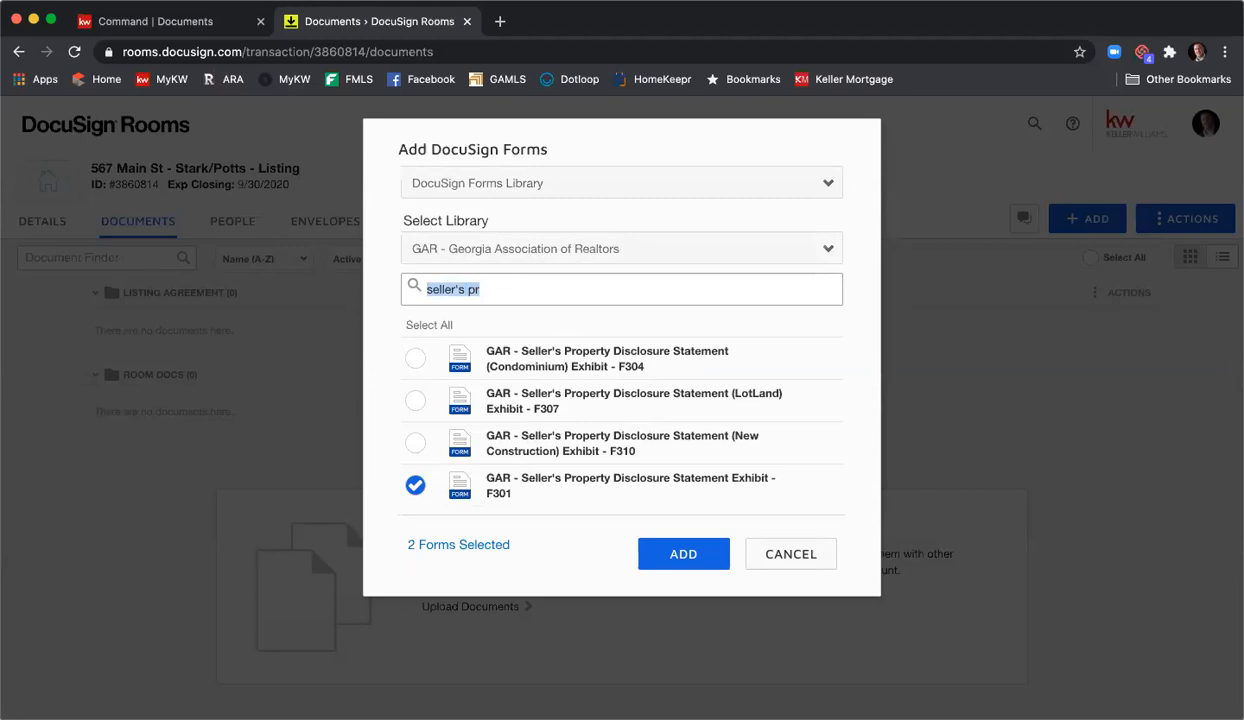
type("communi")
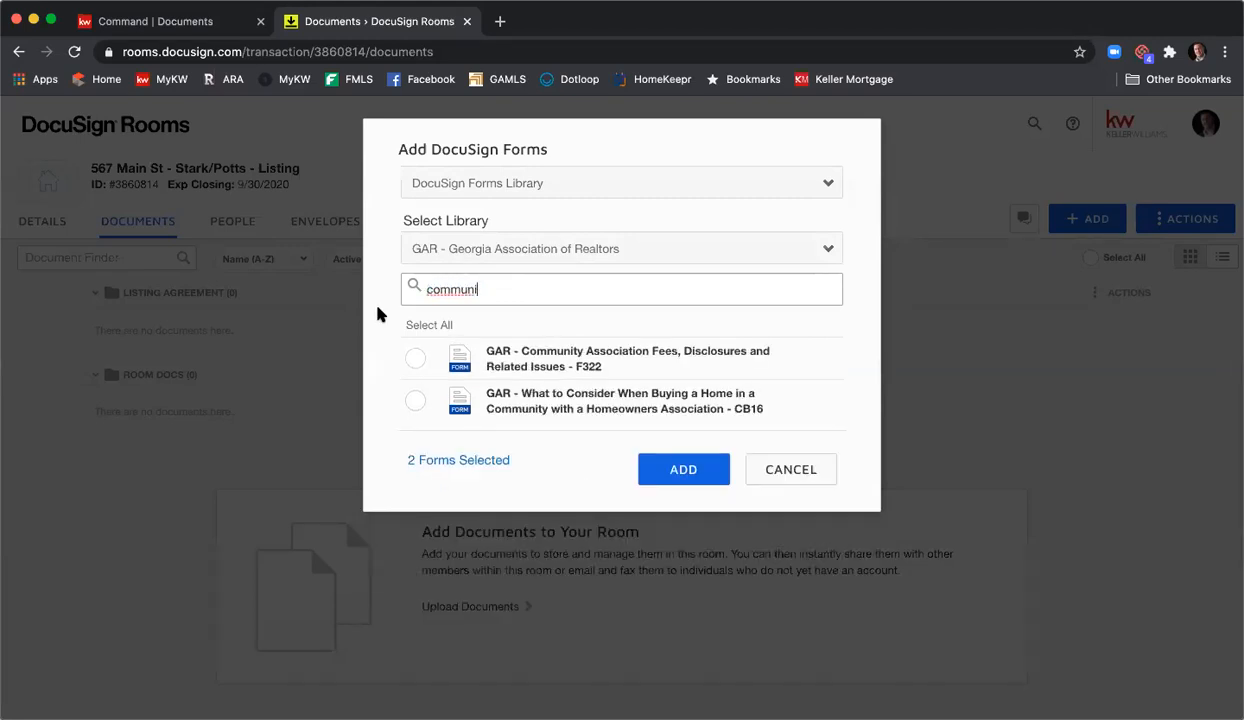
left_click(413, 358)
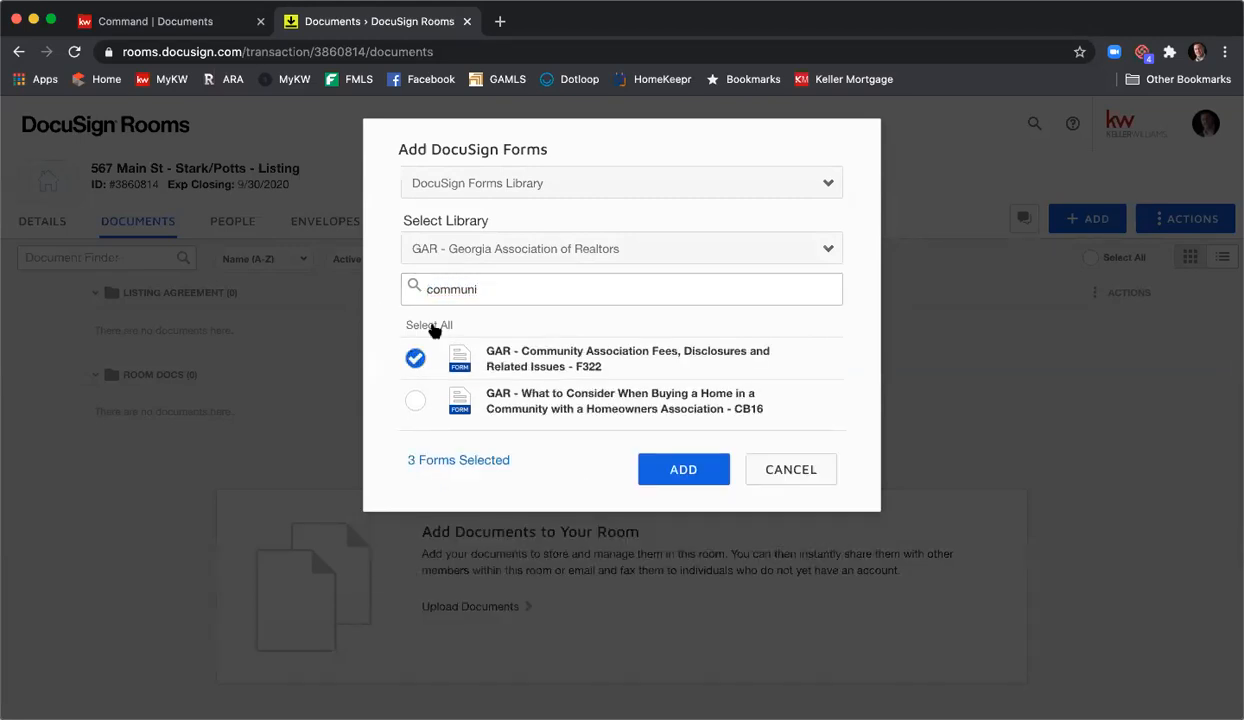
- Tick the Purchase and Sale Agreement F201, keeping the forms library as the source
left_click_drag(490, 290, 407, 289)
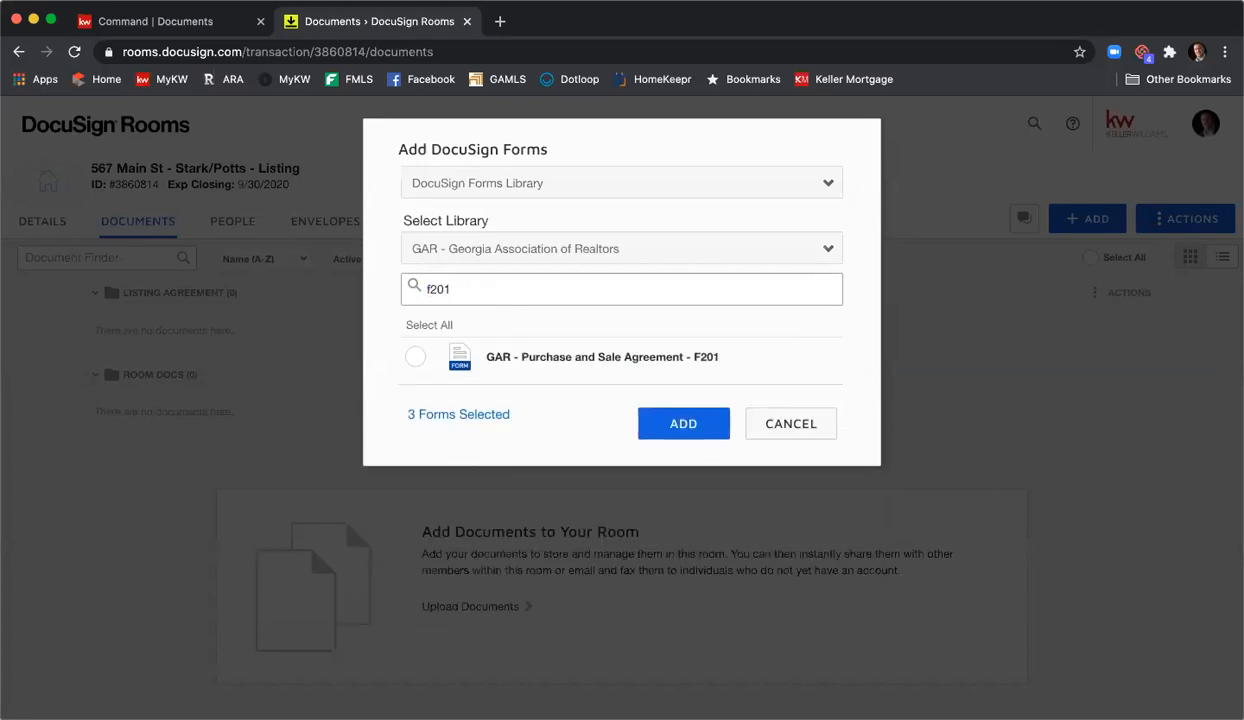
left_click(412, 357)
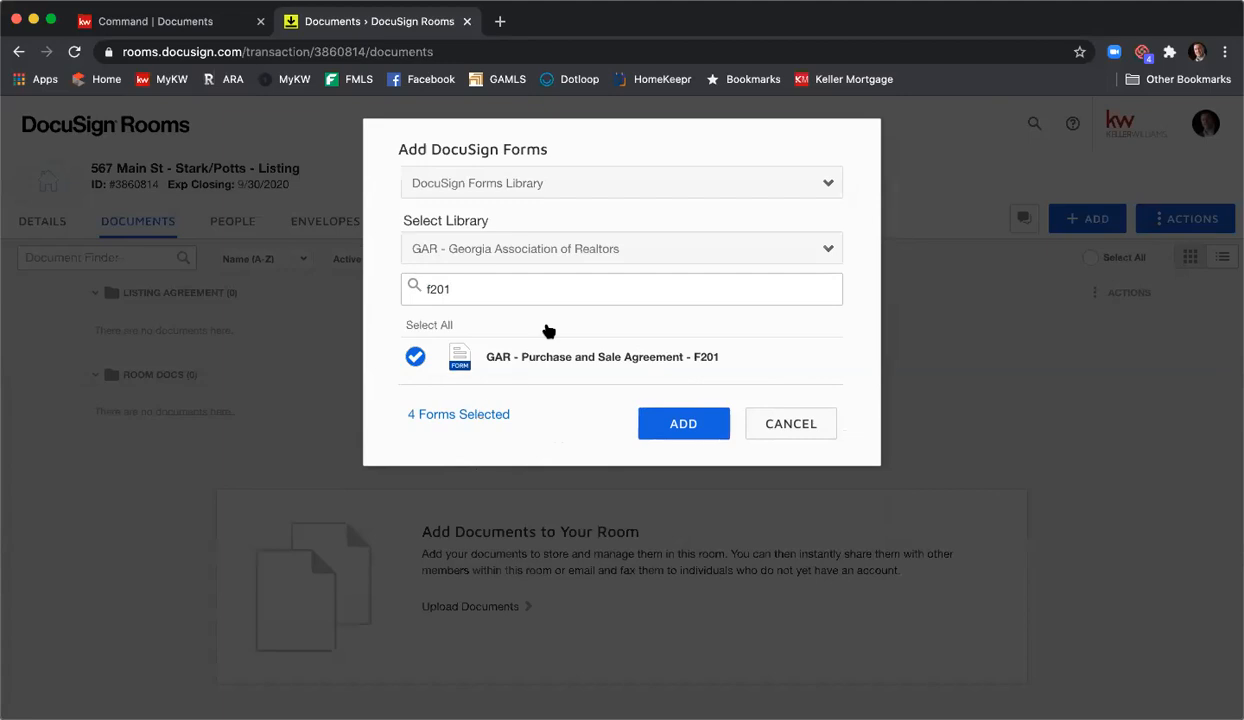
left_click(633, 190)
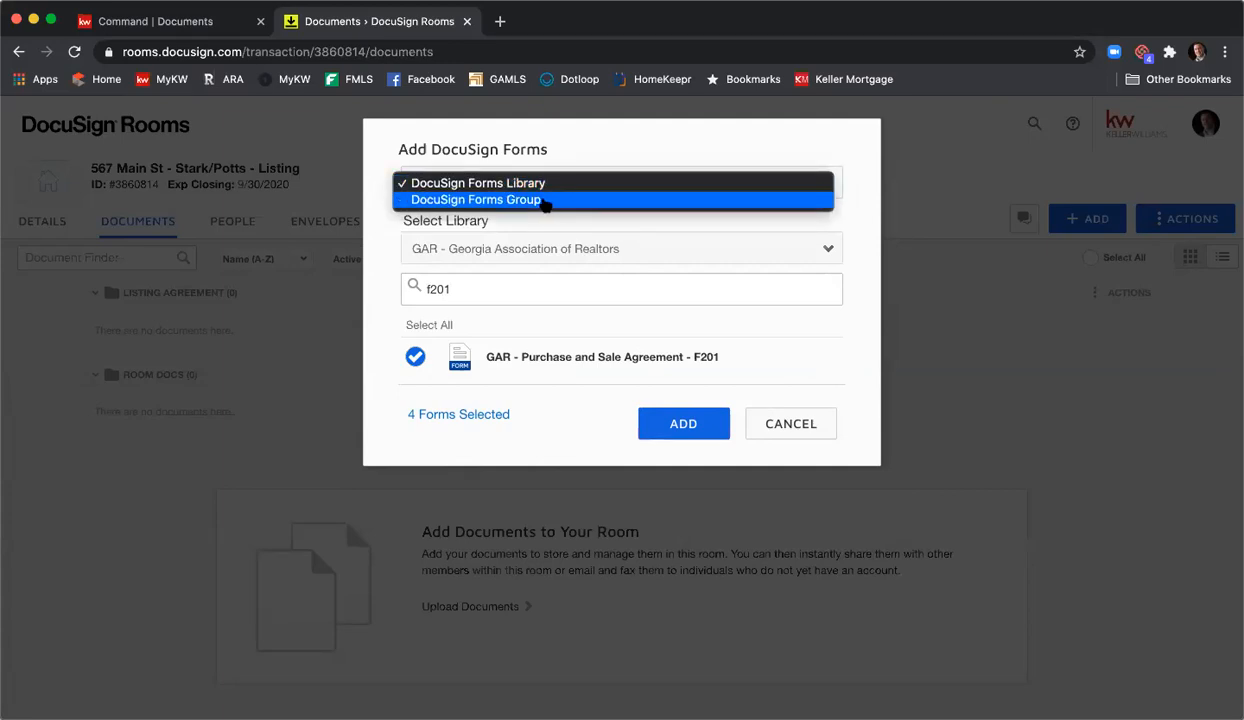
left_click(525, 226)
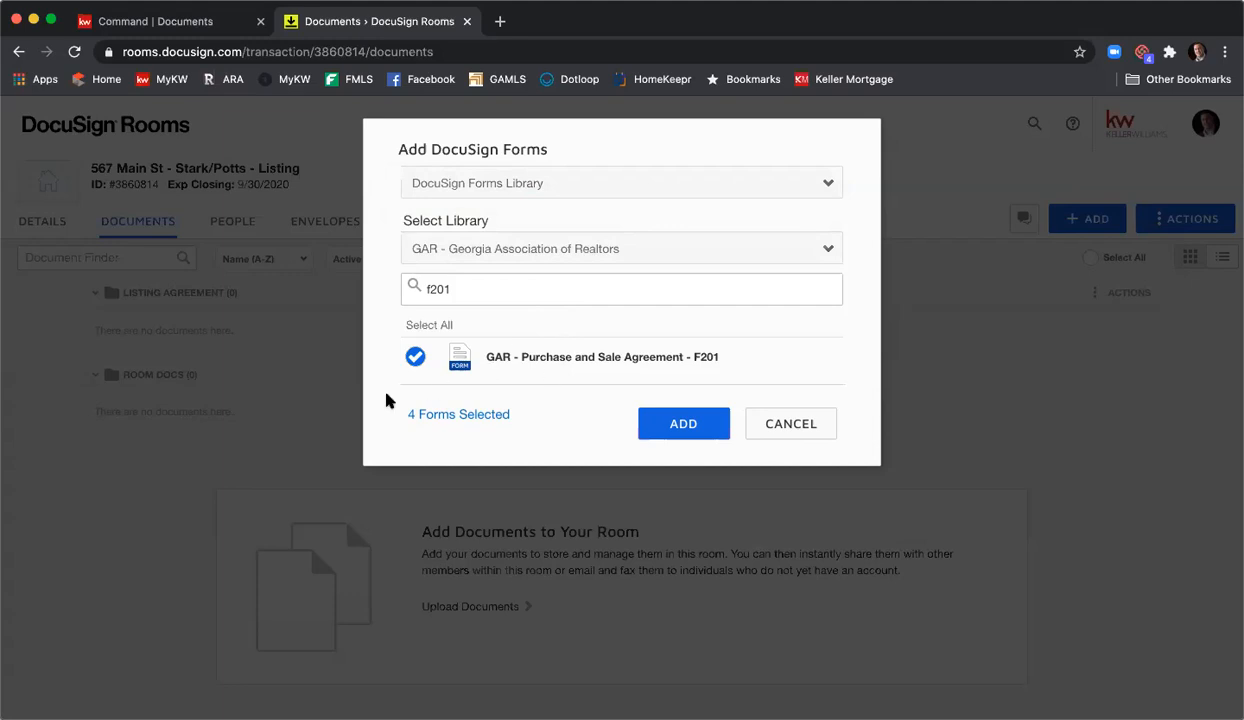
- Add the four GAR forms to the room and select the Exclusive Seller Listing Agreement card
left_click(670, 428)
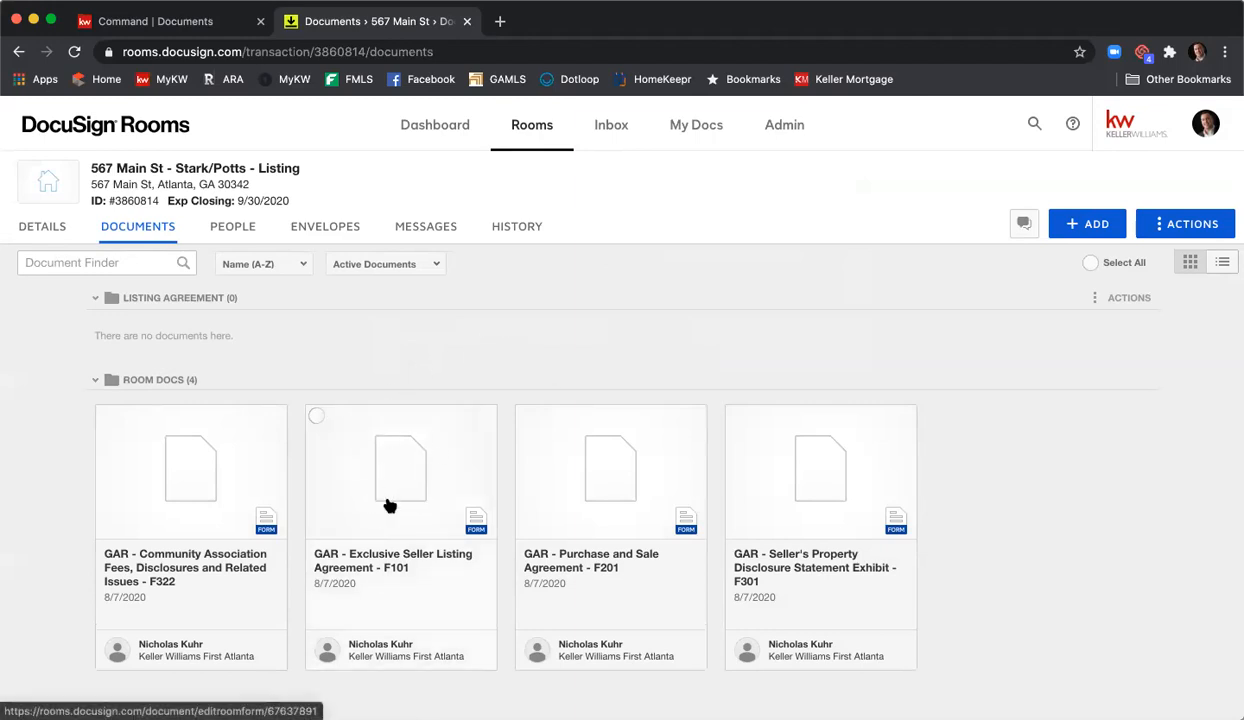
left_click(316, 417)
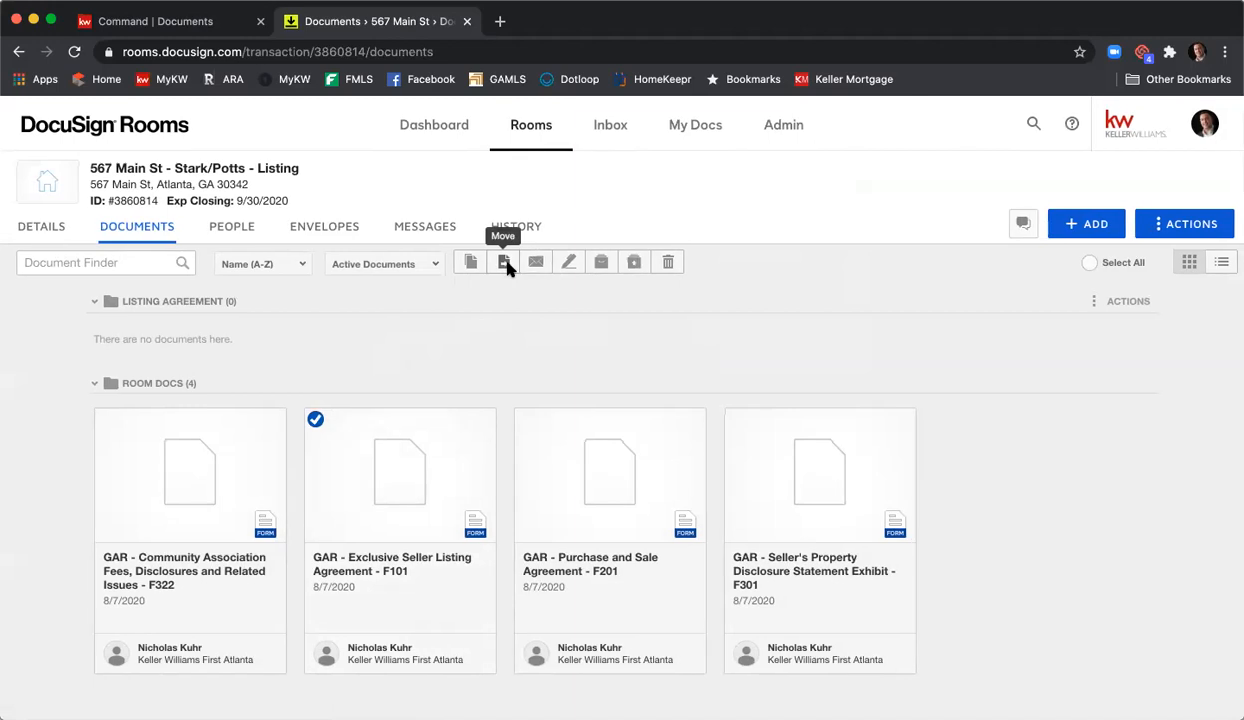
- Move the Exclusive Seller Listing Agreement F101 into the room's Listing Agreement folder
left_click(506, 263)
left_click(533, 286)
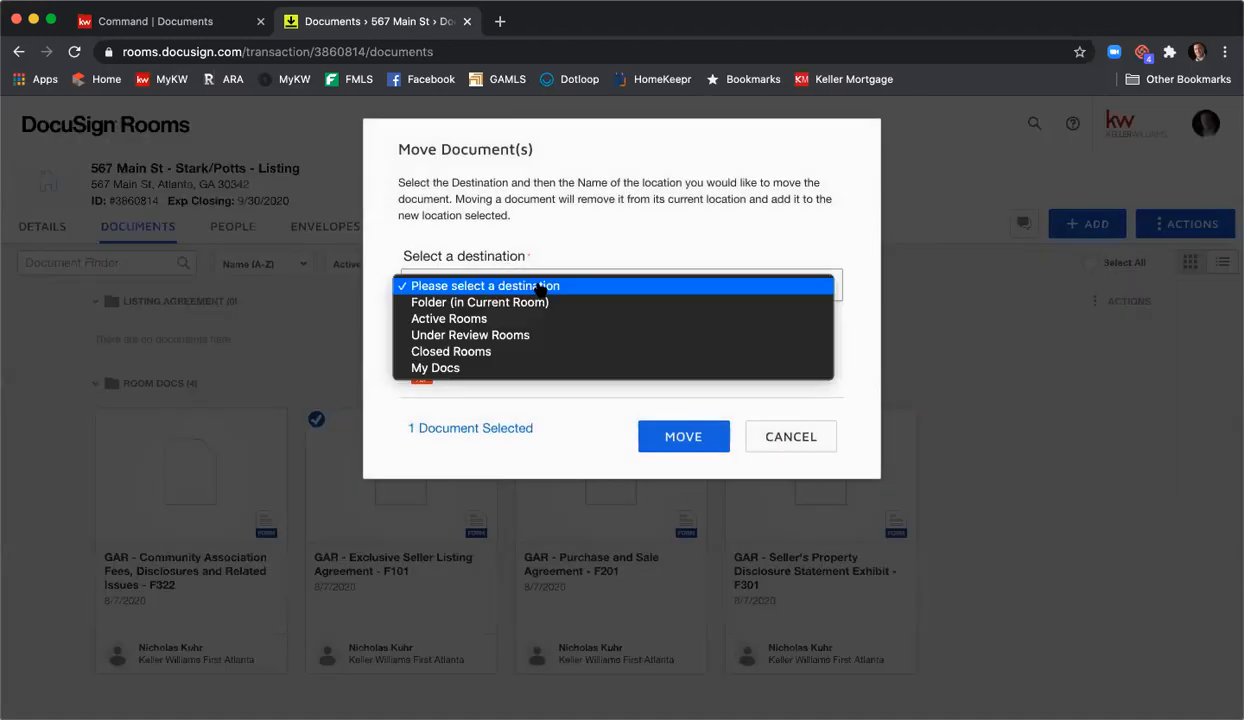
left_click(547, 302)
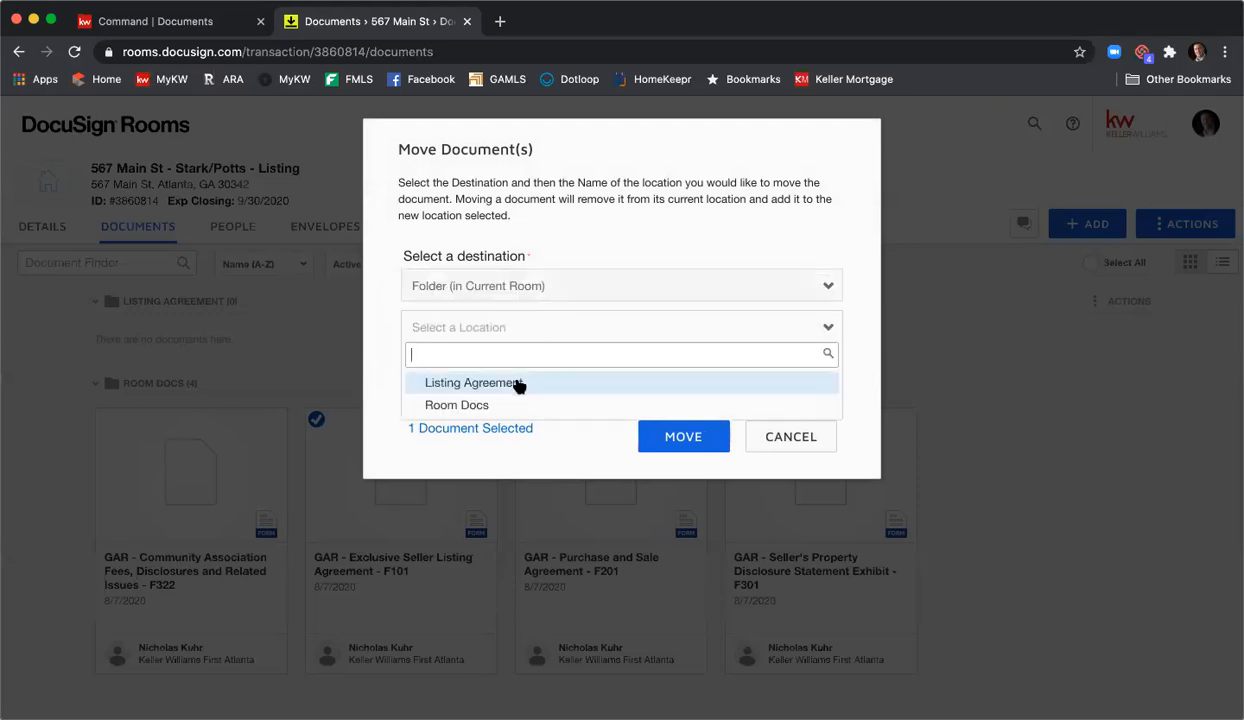
left_click(519, 383)
left_click(680, 436)
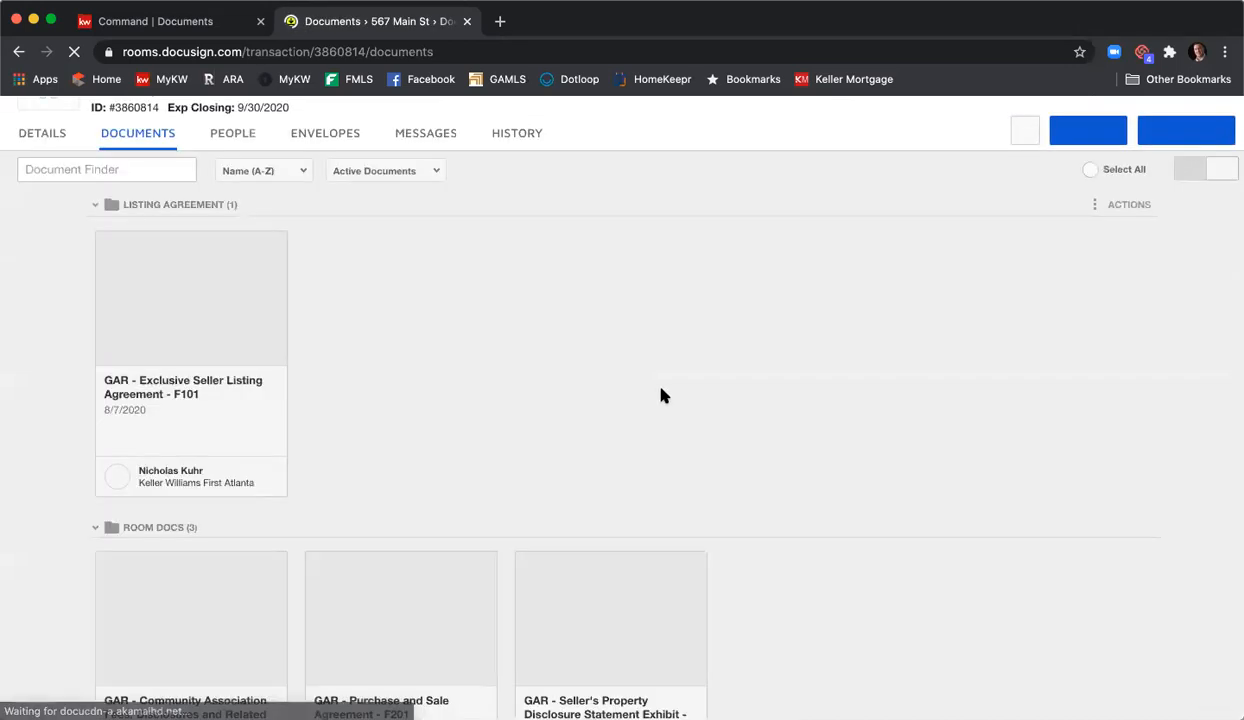
- Drag the Community Association Fees F322 and Seller's Property Disclosure F301 forms into Listing Agreement
scroll(658, 378, "down", 5)
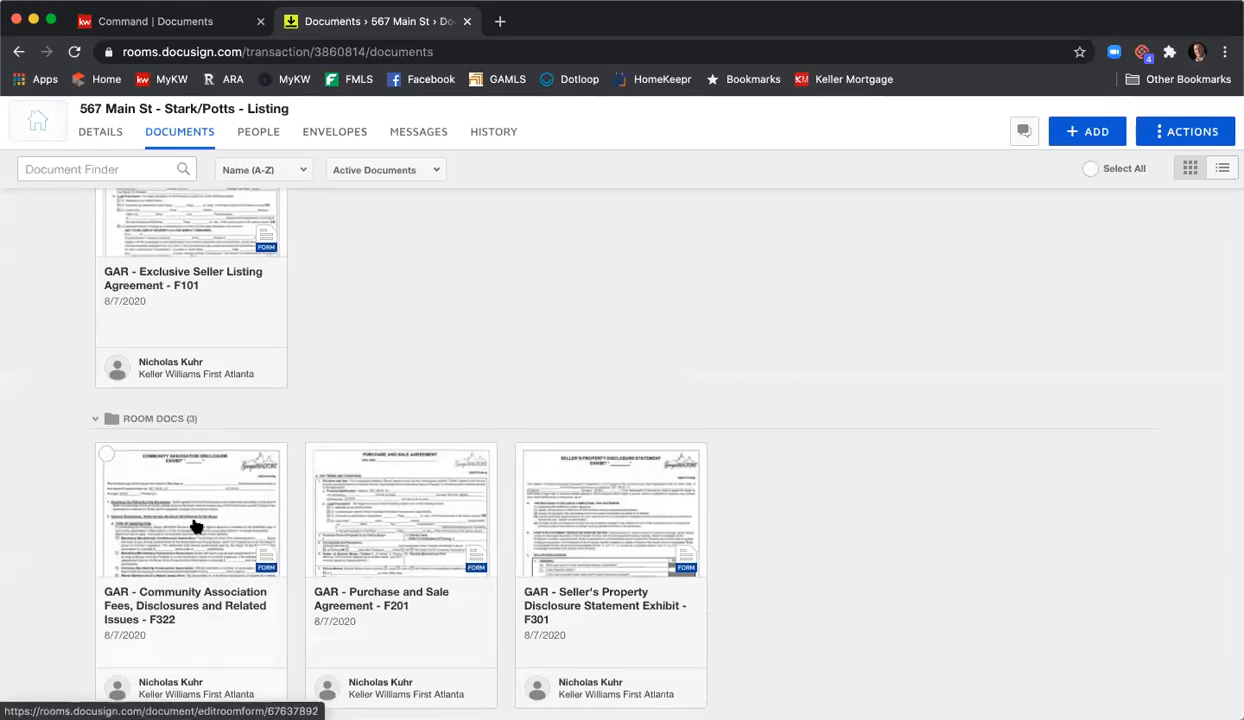
left_click_drag(181, 517, 353, 182)
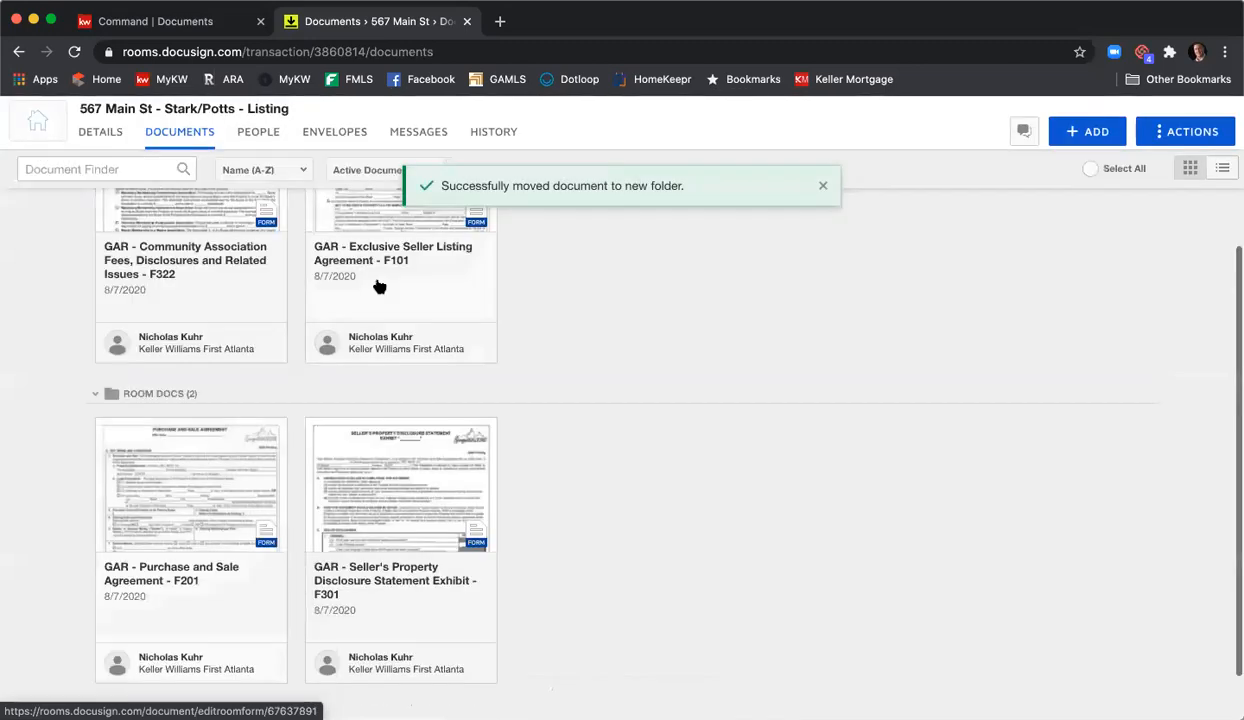
left_click_drag(375, 514, 580, 162)
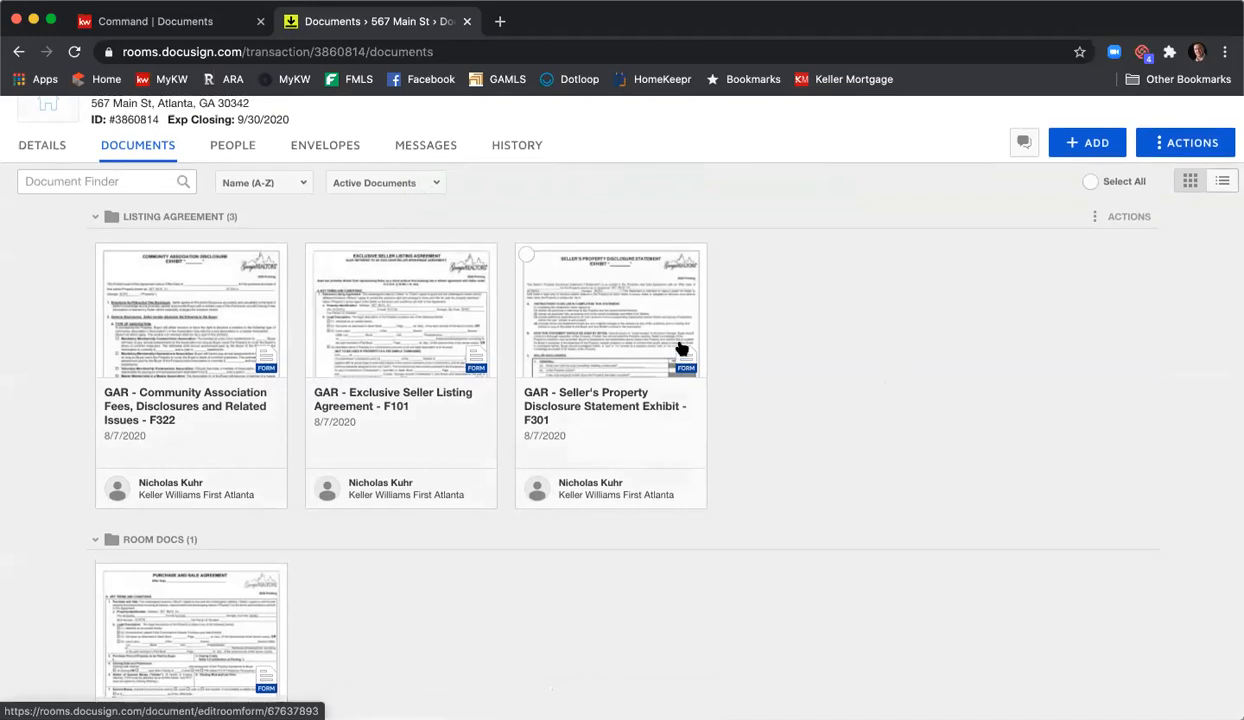
scroll(680, 347, "up", 2)
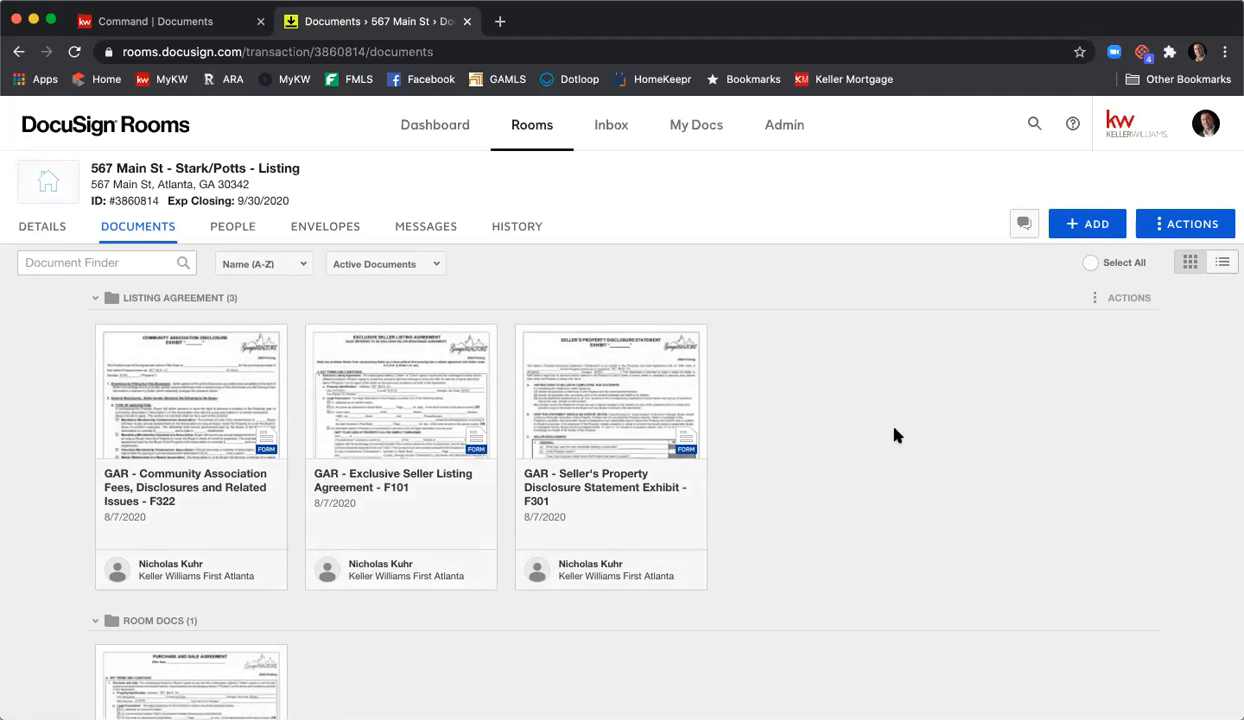
scroll(890, 429, "down", 1)
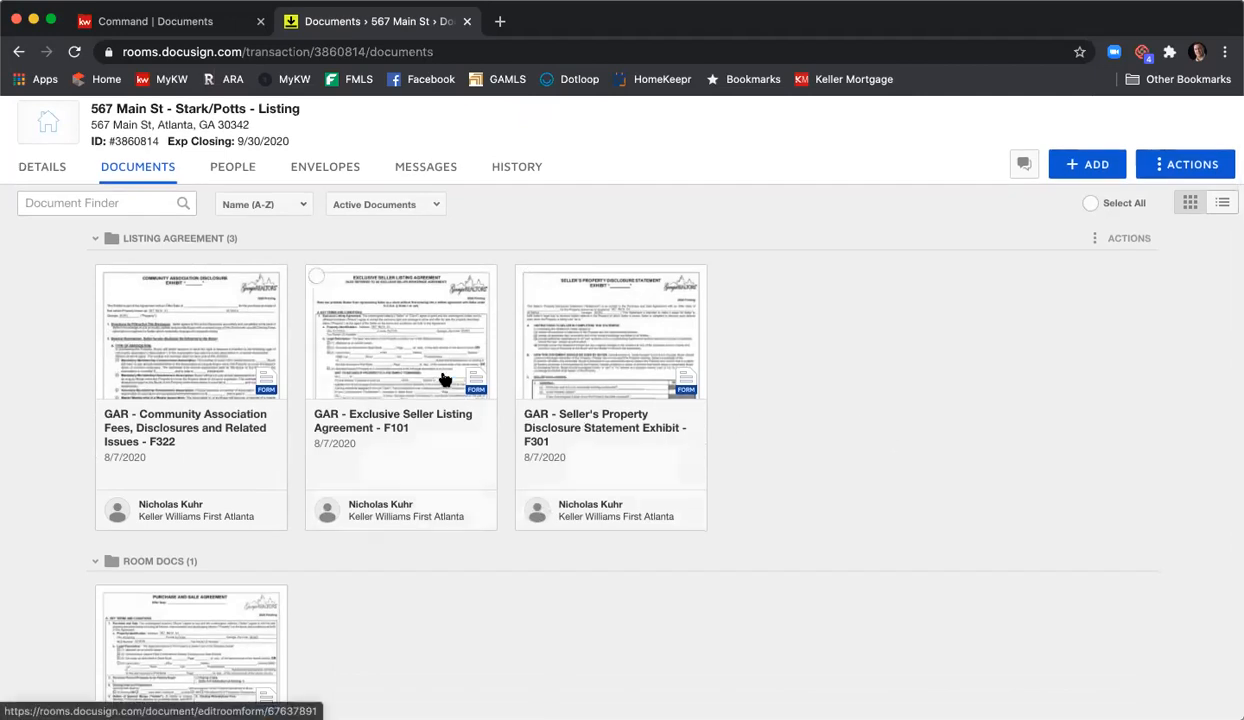
left_click(398, 350)
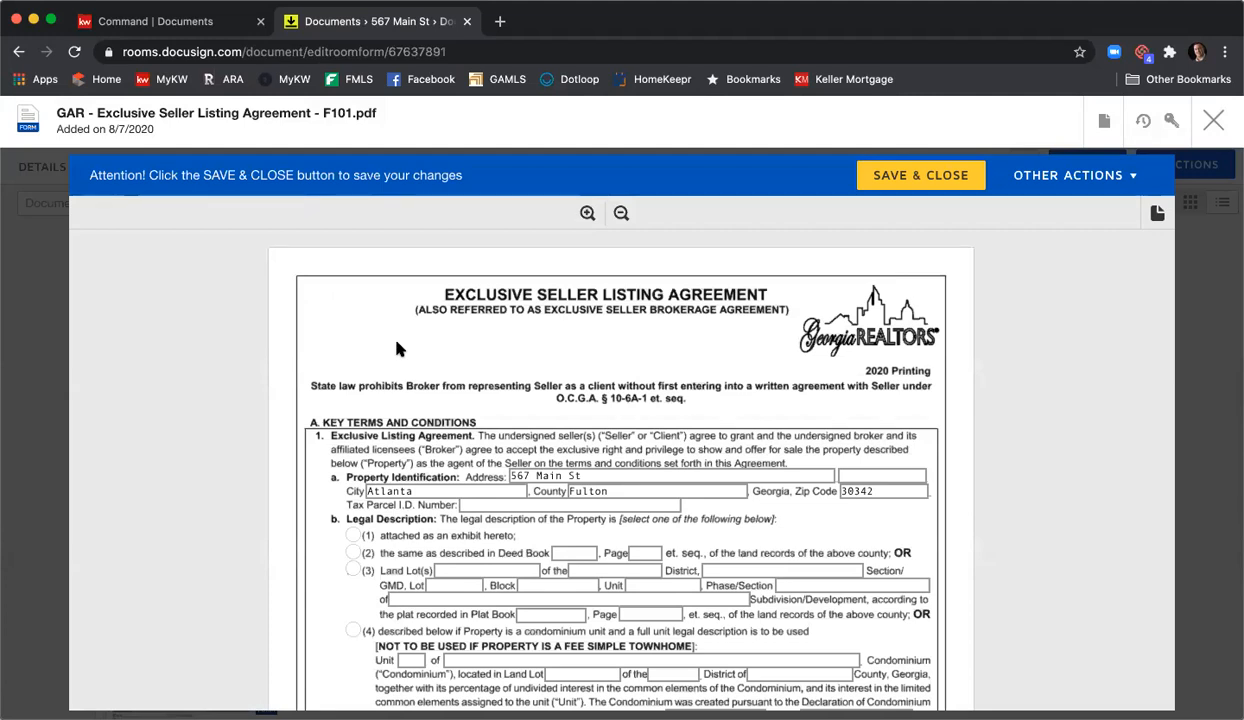
- Choose legal description option (1), attached as an exhibit, in the F101 form
scroll(394, 350, "down", 3)
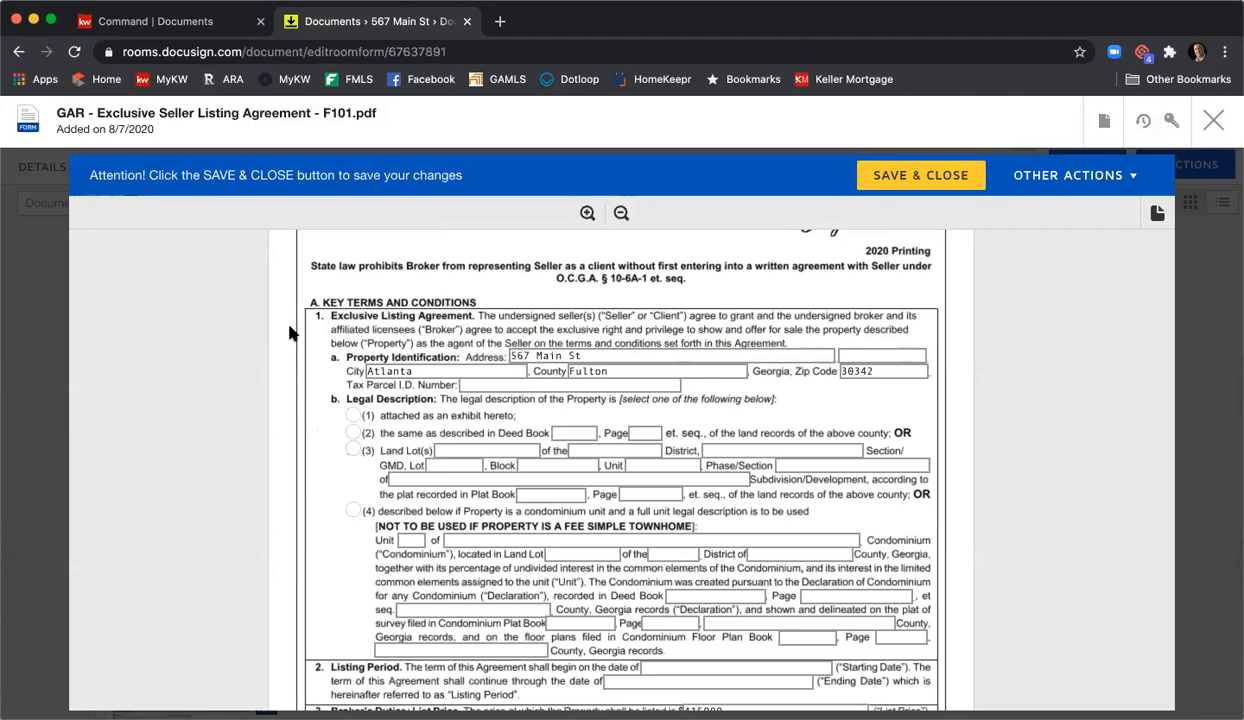
scroll(292, 330, "down", 2)
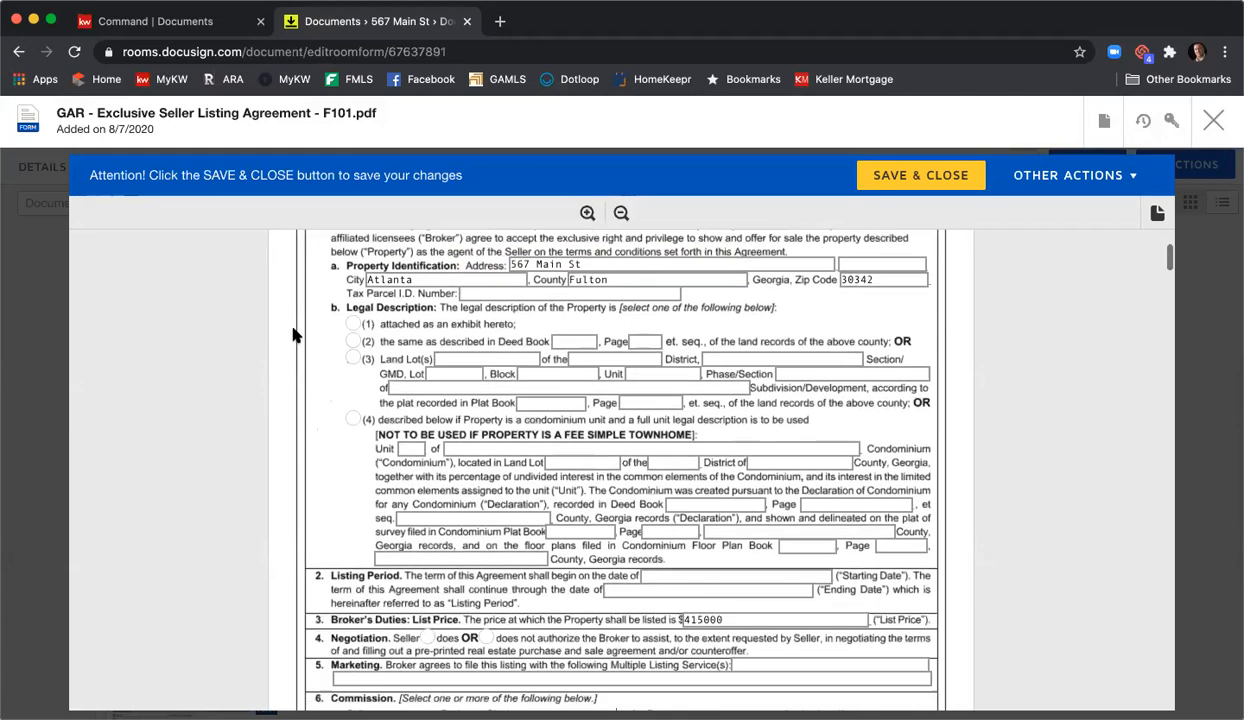
left_click(352, 324)
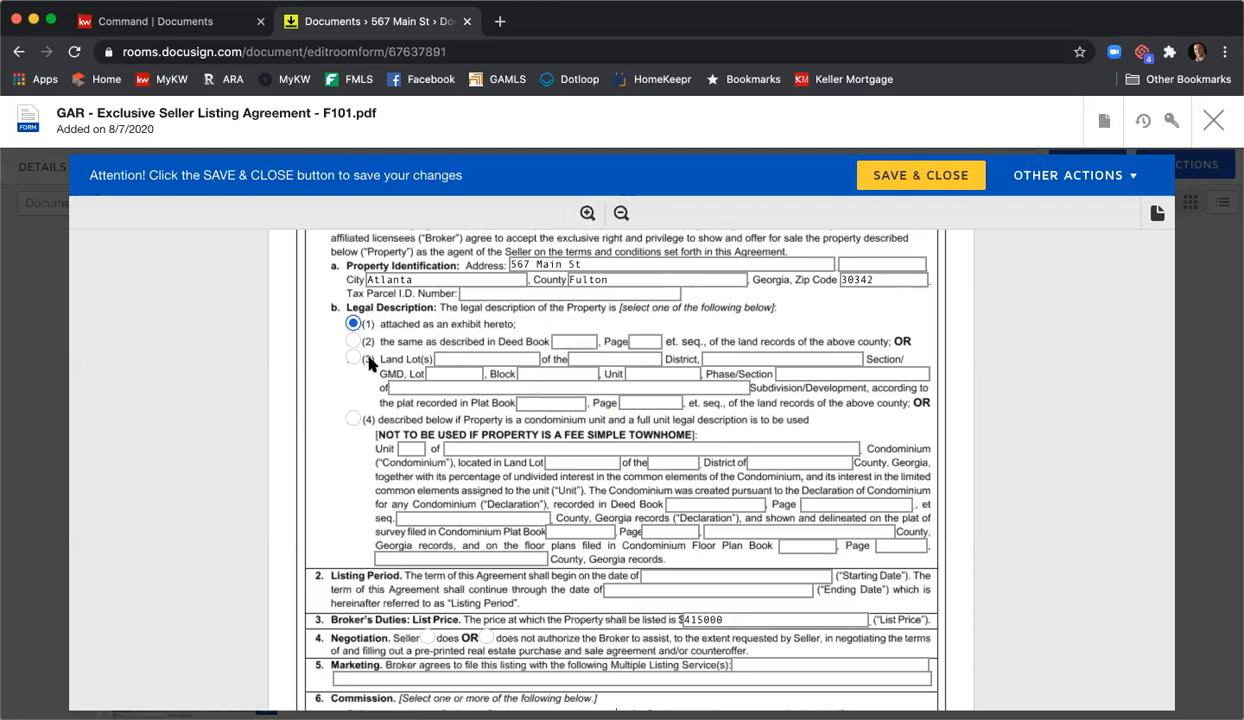
scroll(345, 360, "down", 2)
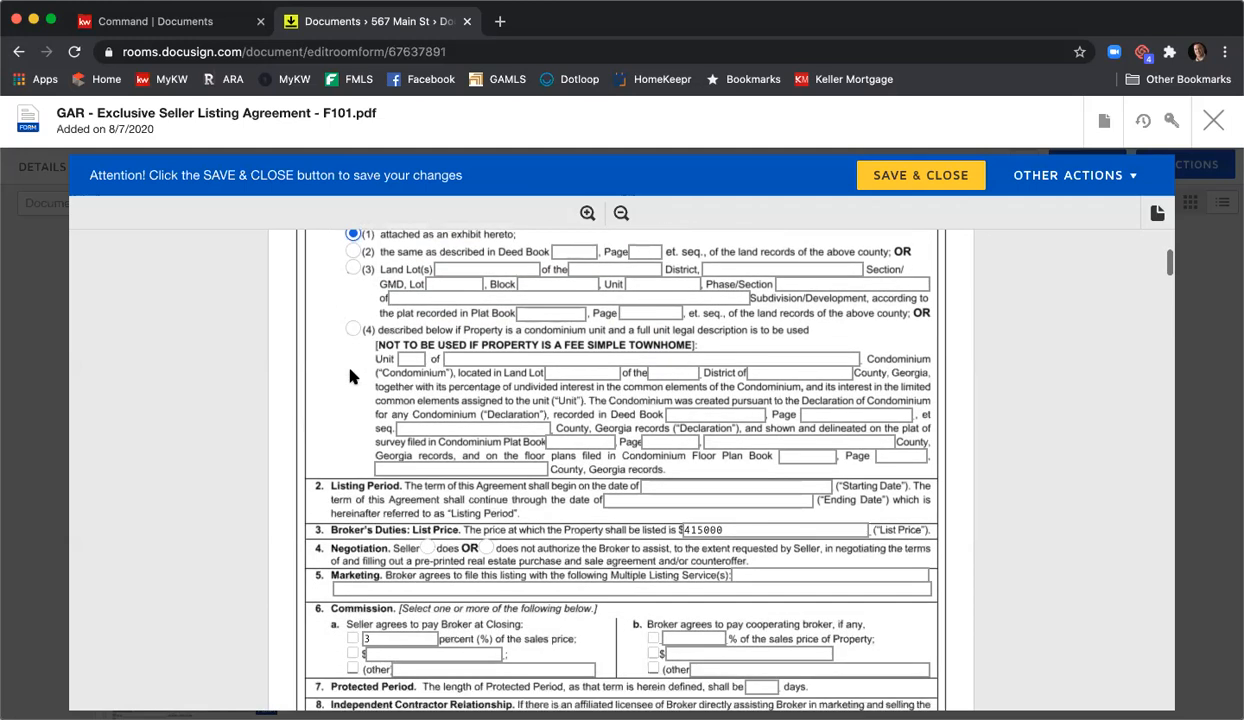
- Enter a listing period starting 8/7/2020 and ending 9/31/2020
scroll(347, 374, "down", 2)
left_click(731, 377)
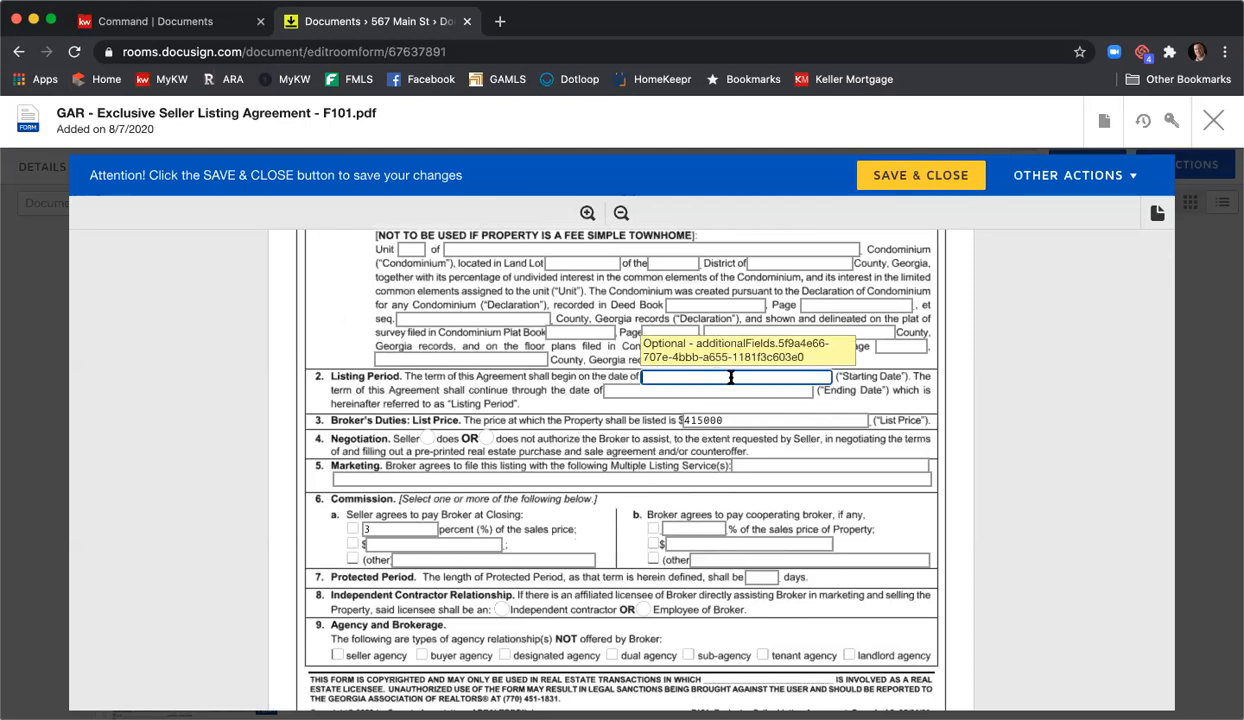
type("8/74")
type("/")
key("BackSpace")
type("/7/2020")
key("Tab")
type("9")
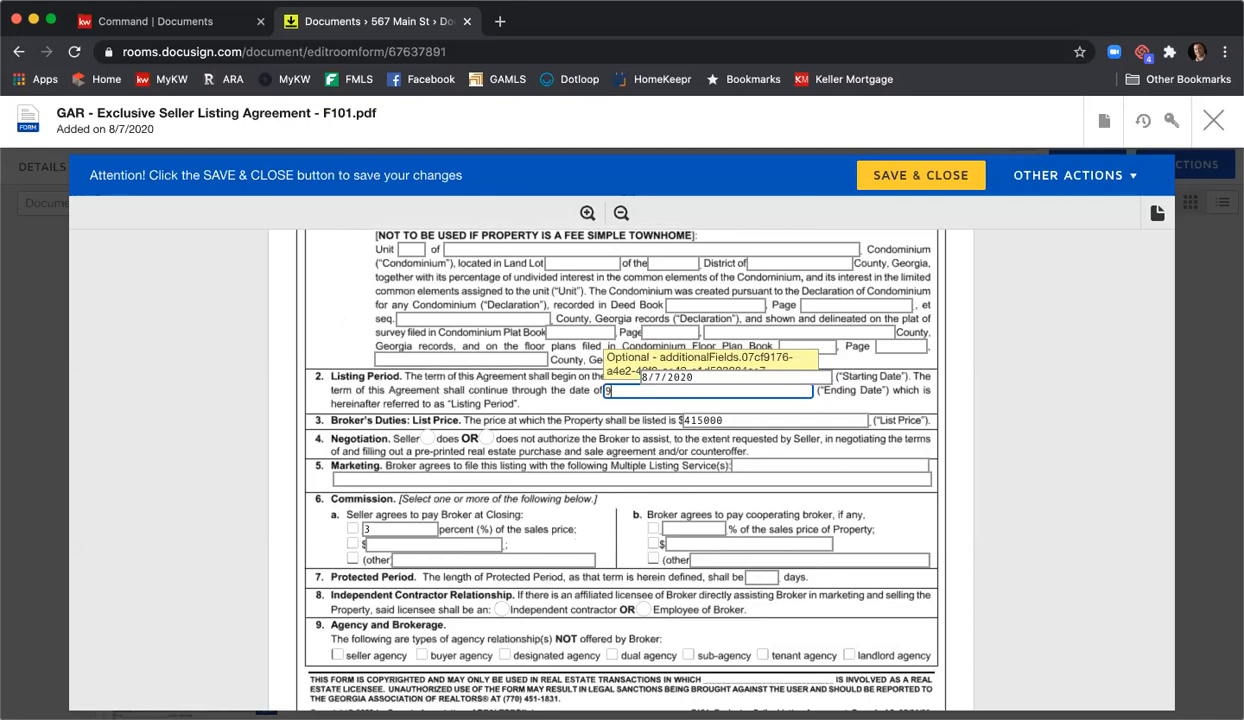
type("/31/2020")
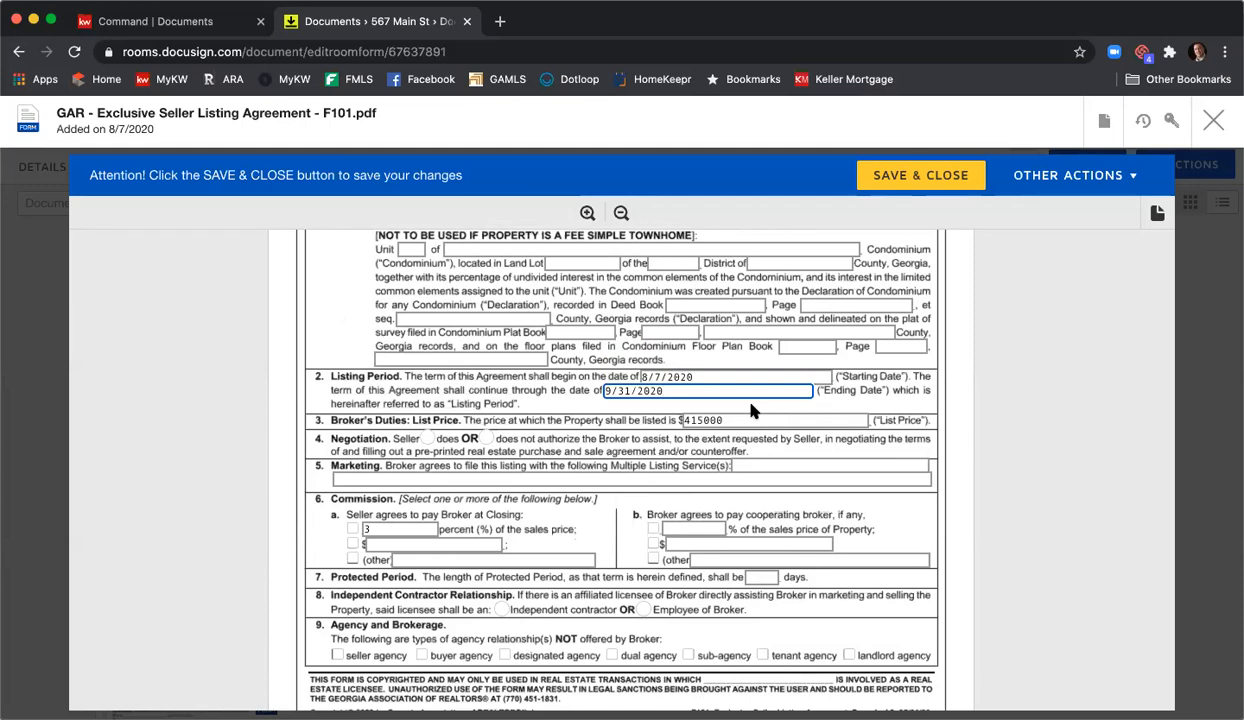
- Let the broker assist with negotiation and list 'FMLS, GAMLS, & KWLS' under Marketing
scroll(442, 400, "down", 1)
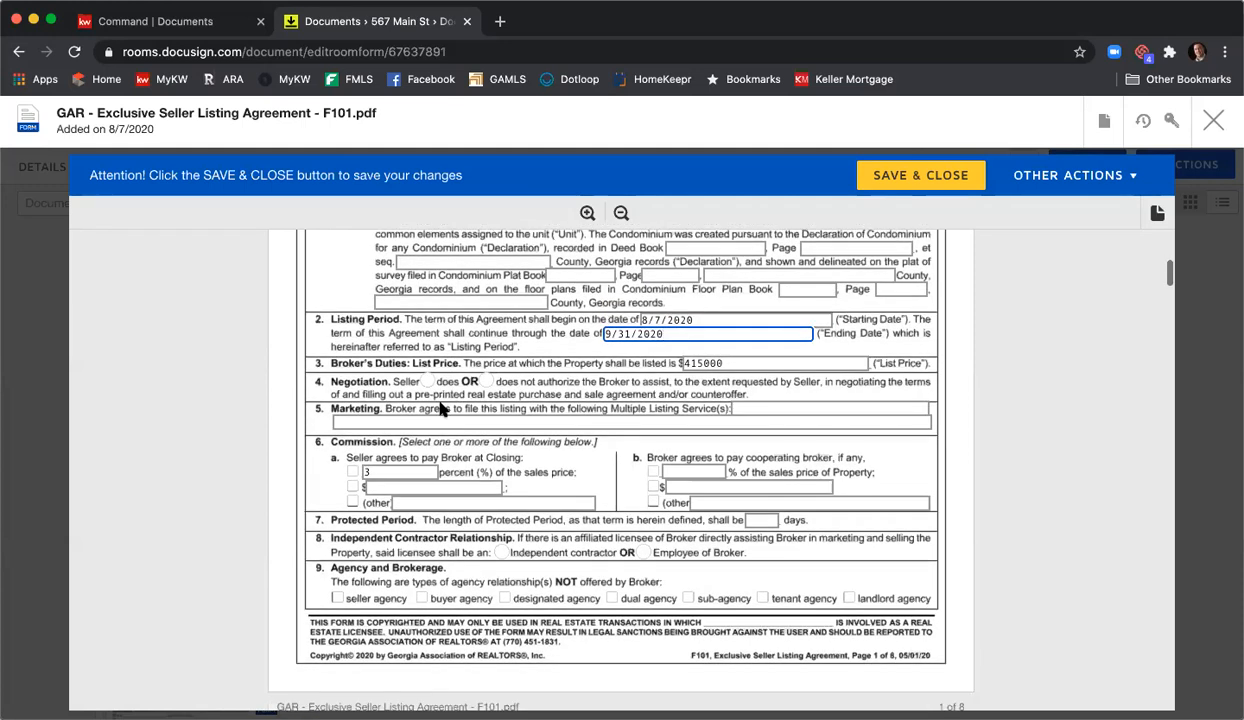
left_click(426, 381)
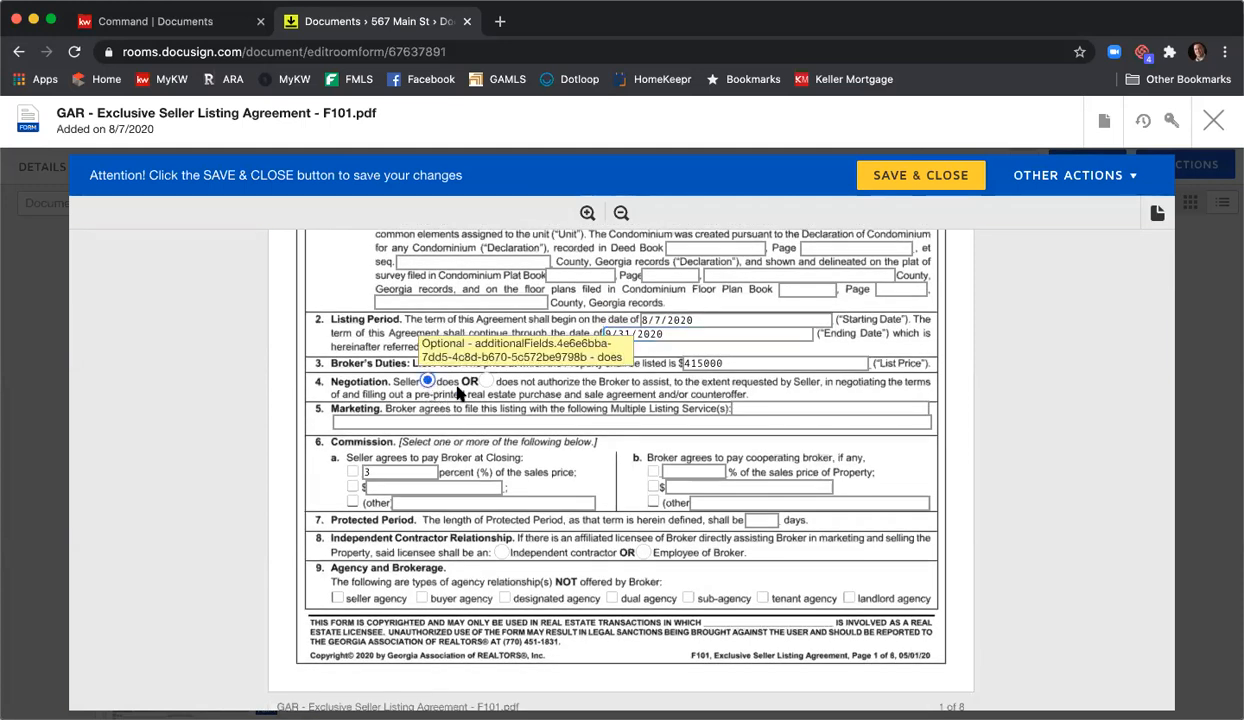
left_click(755, 409)
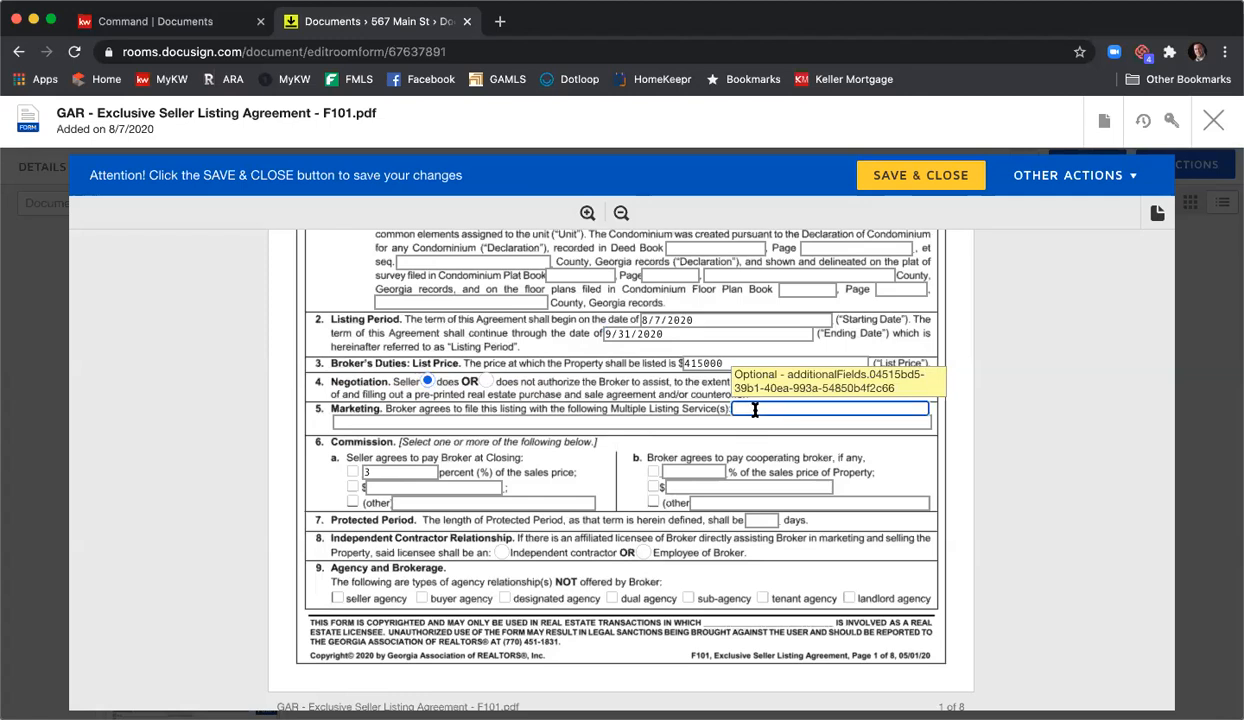
type("FMLS, GAMLS, & KWLS")
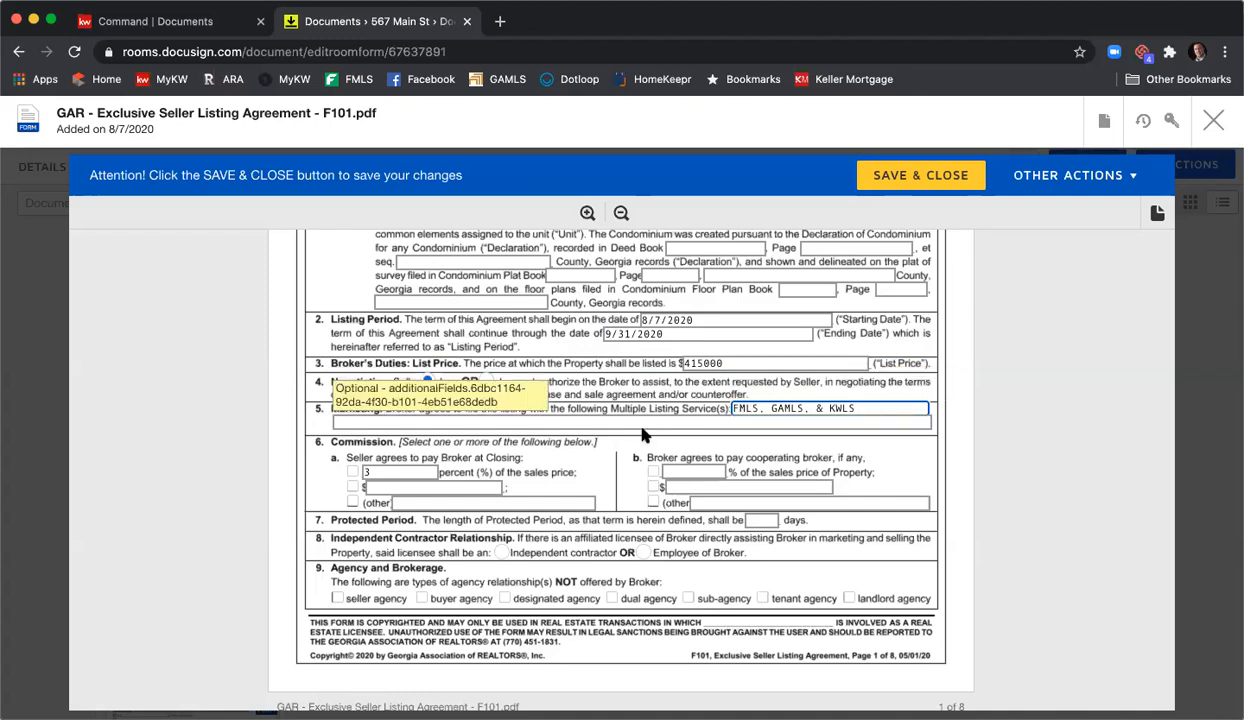
- Set a 6% seller commission and a 3% cooperating broker commission
left_click(383, 470)
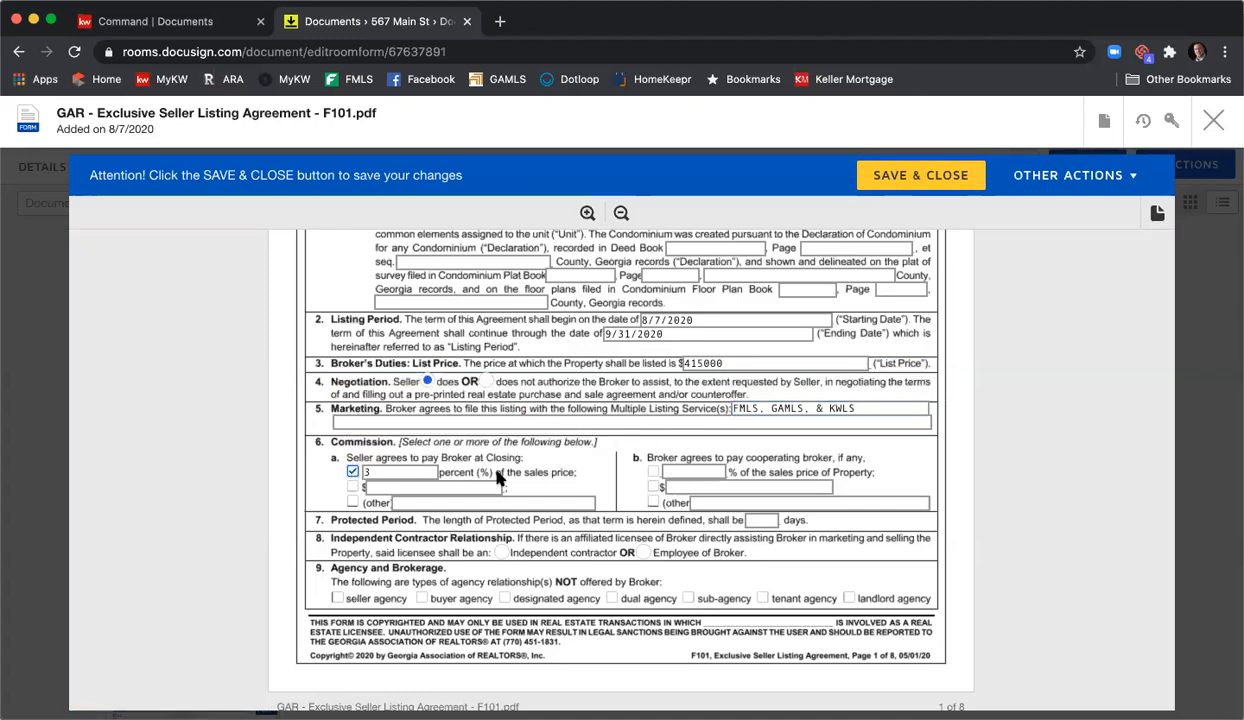
key("BackSpace")
type("6")
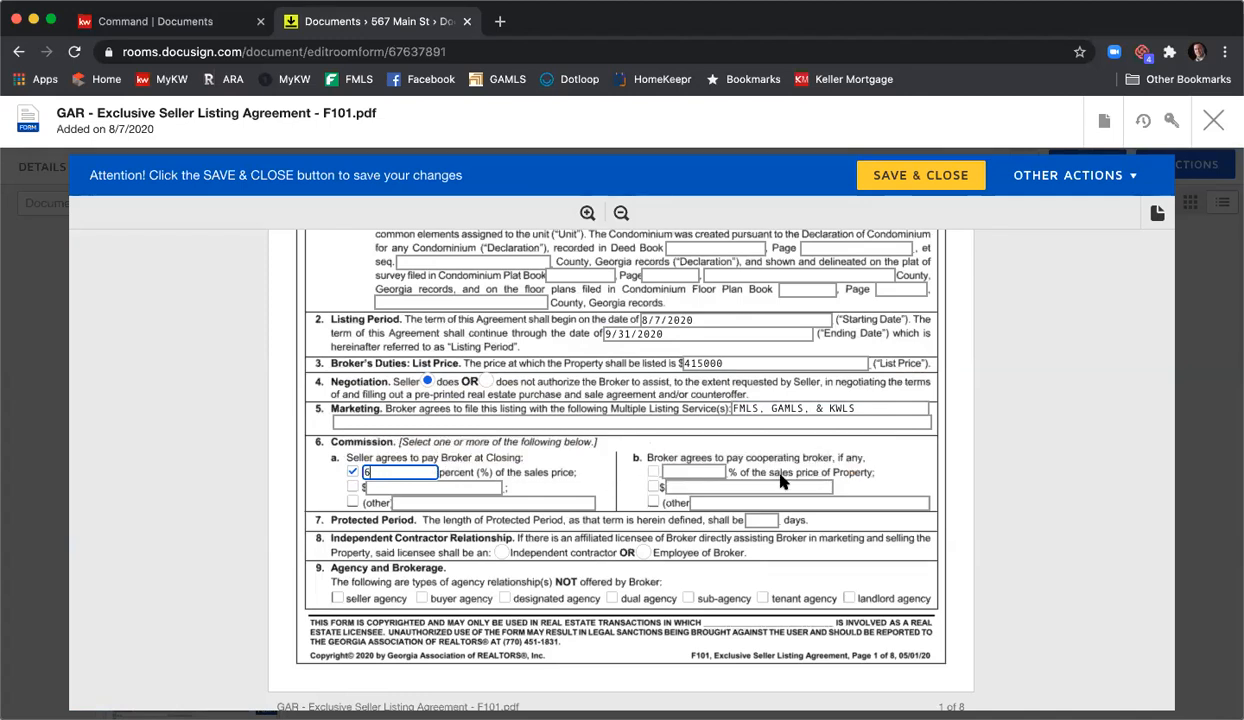
left_click(653, 471)
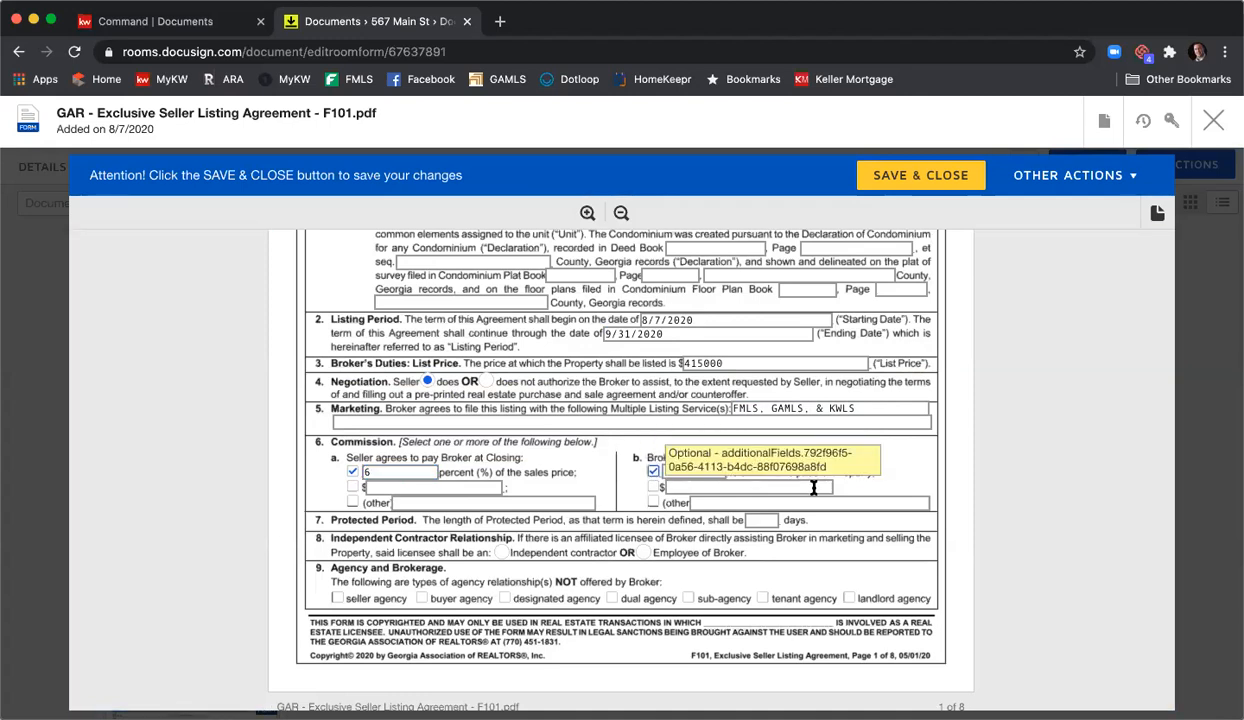
left_click(701, 473)
type("3")
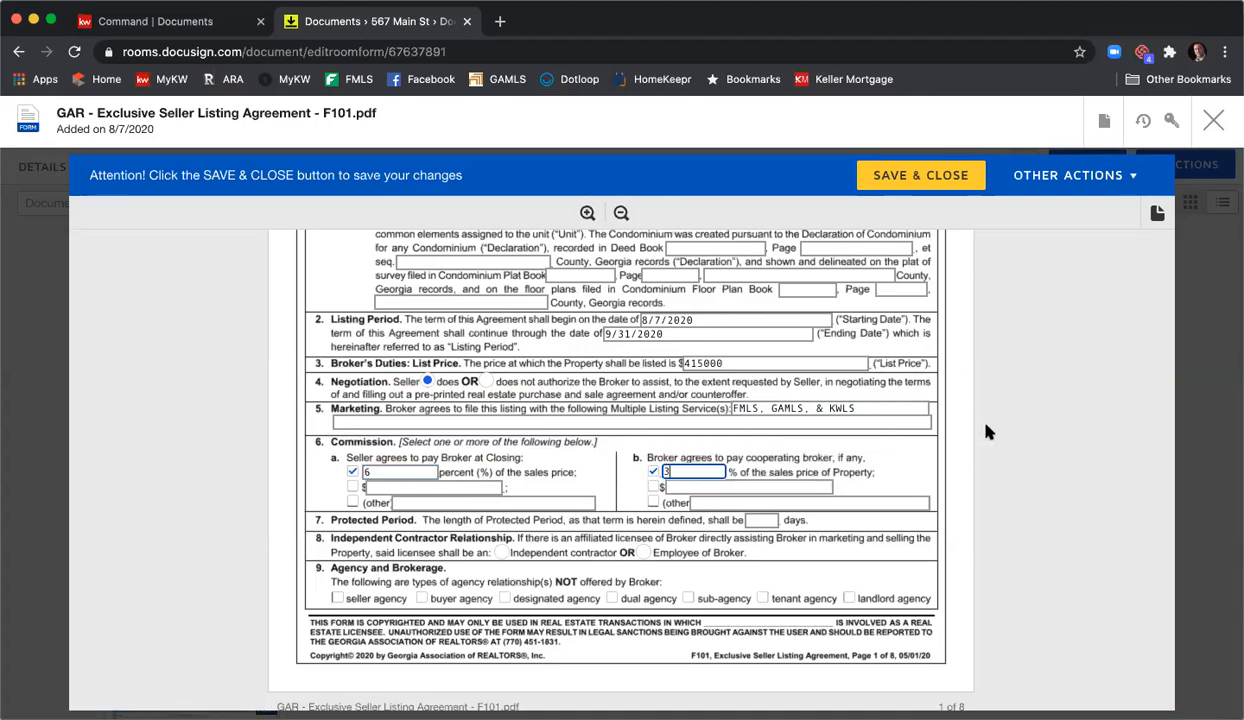
- Set a 90-day protected period and mark dual agency as not offered
scroll(977, 425, "down", 2)
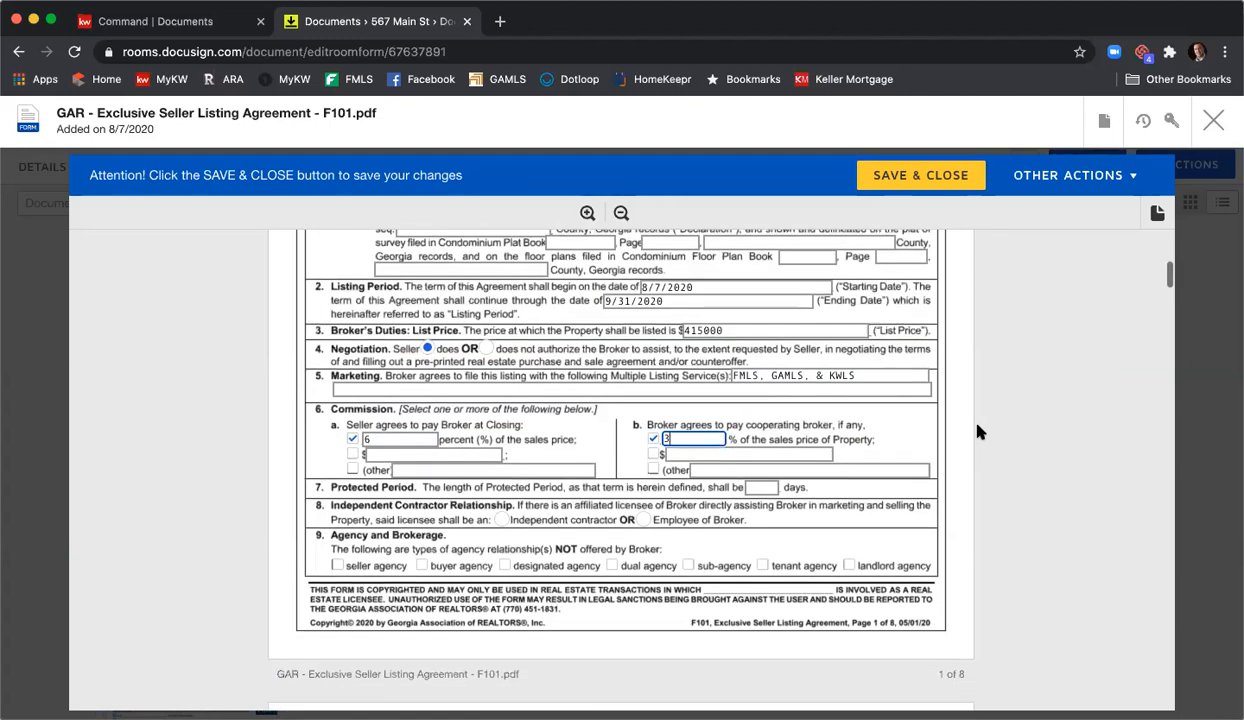
scroll(977, 431, "down", 1)
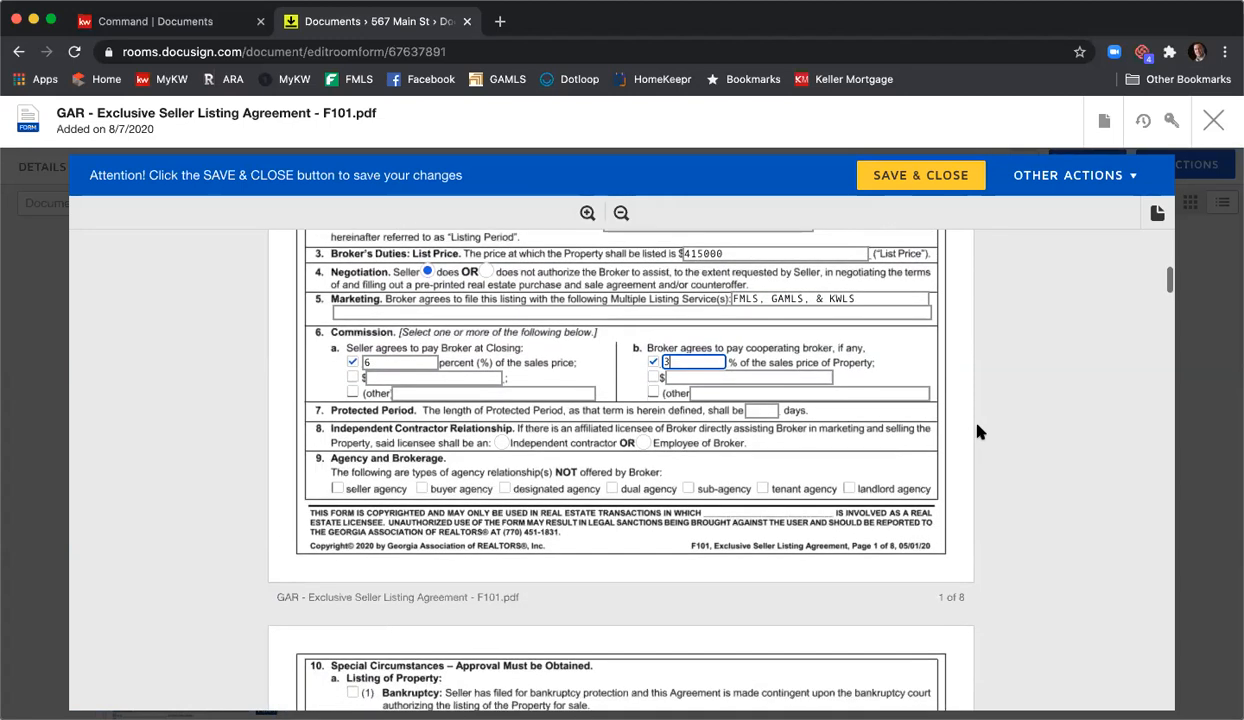
left_click(757, 410)
type("90")
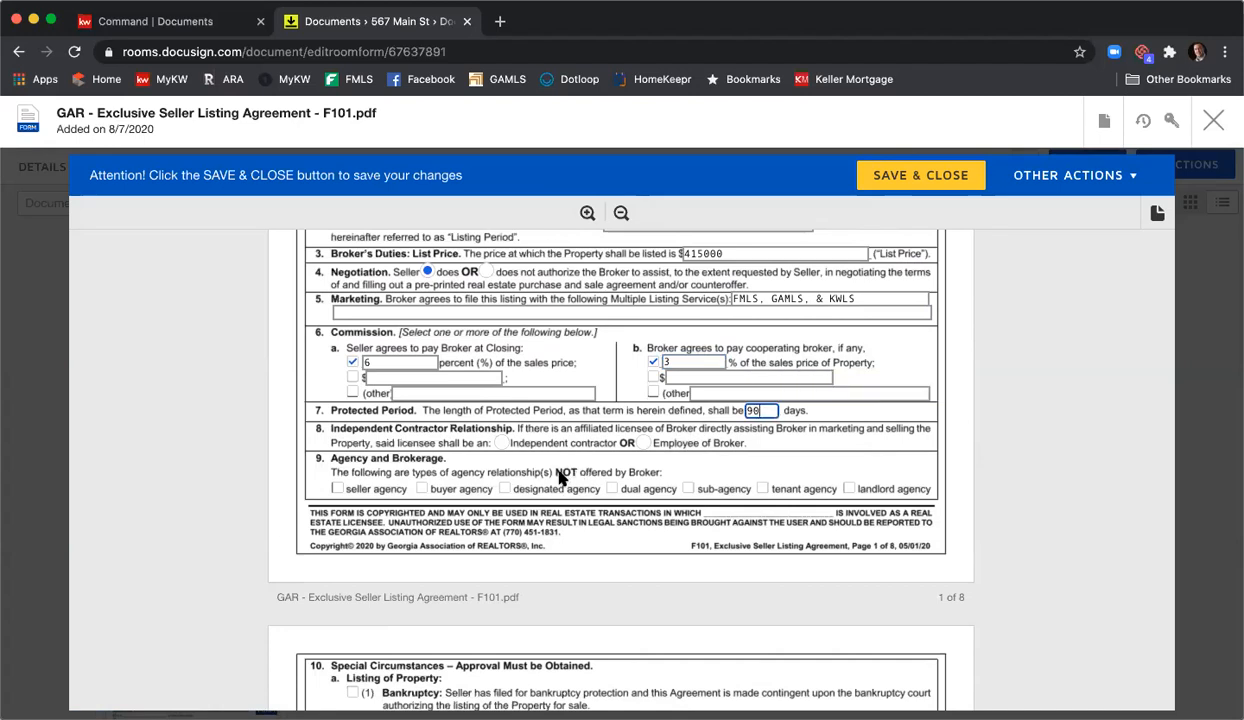
left_click(611, 488)
- Mark sub-agency as not offered and format the list price as $415,000
left_click(688, 488)
left_click(688, 253)
type(",")
key("Tab")
- Scroll down to the Brochures section on page 7 of the listing agreement
scroll(985, 328, "up", 1)
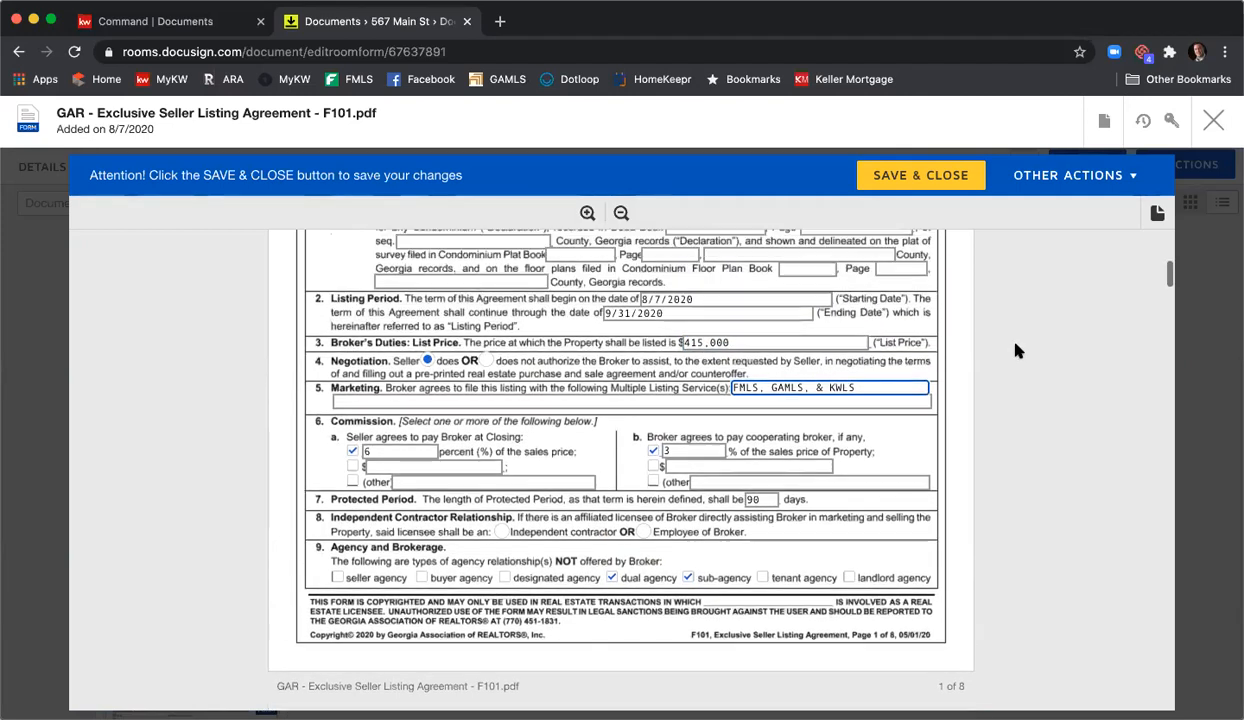
scroll(975, 335, "down", 3)
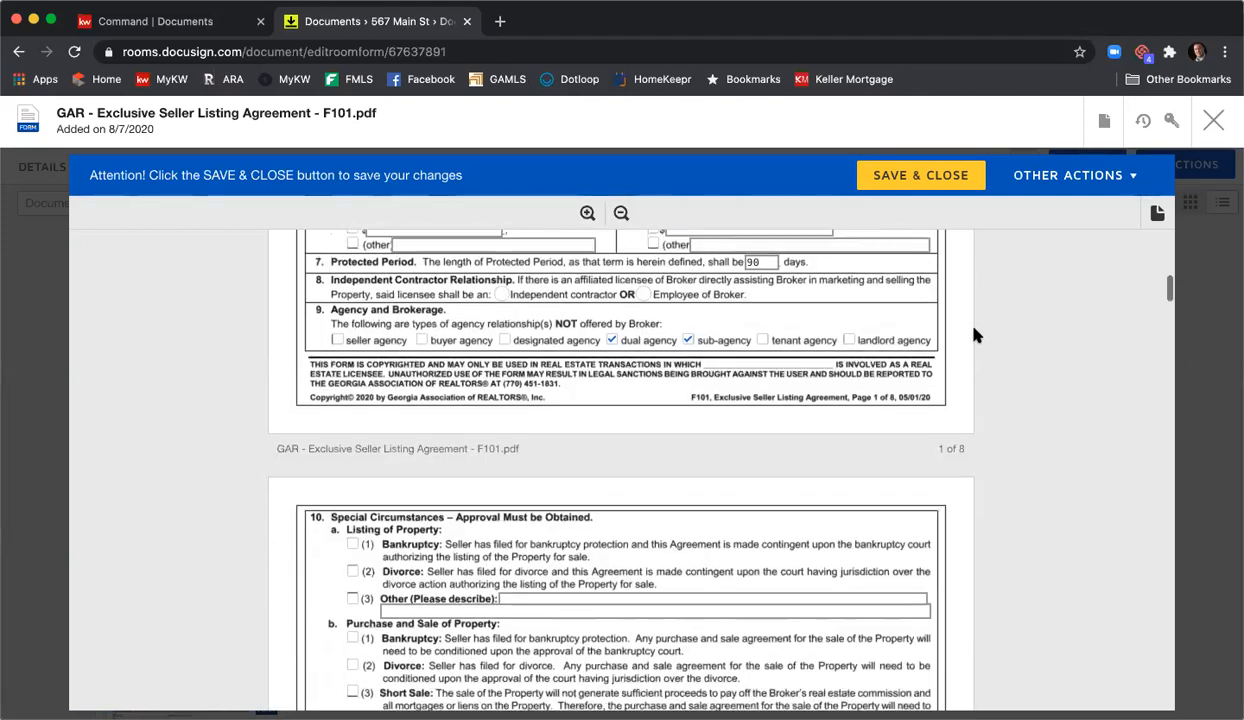
scroll(975, 335, "down", 2)
scroll(975, 335, "down", 1)
scroll(975, 335, "down", 5)
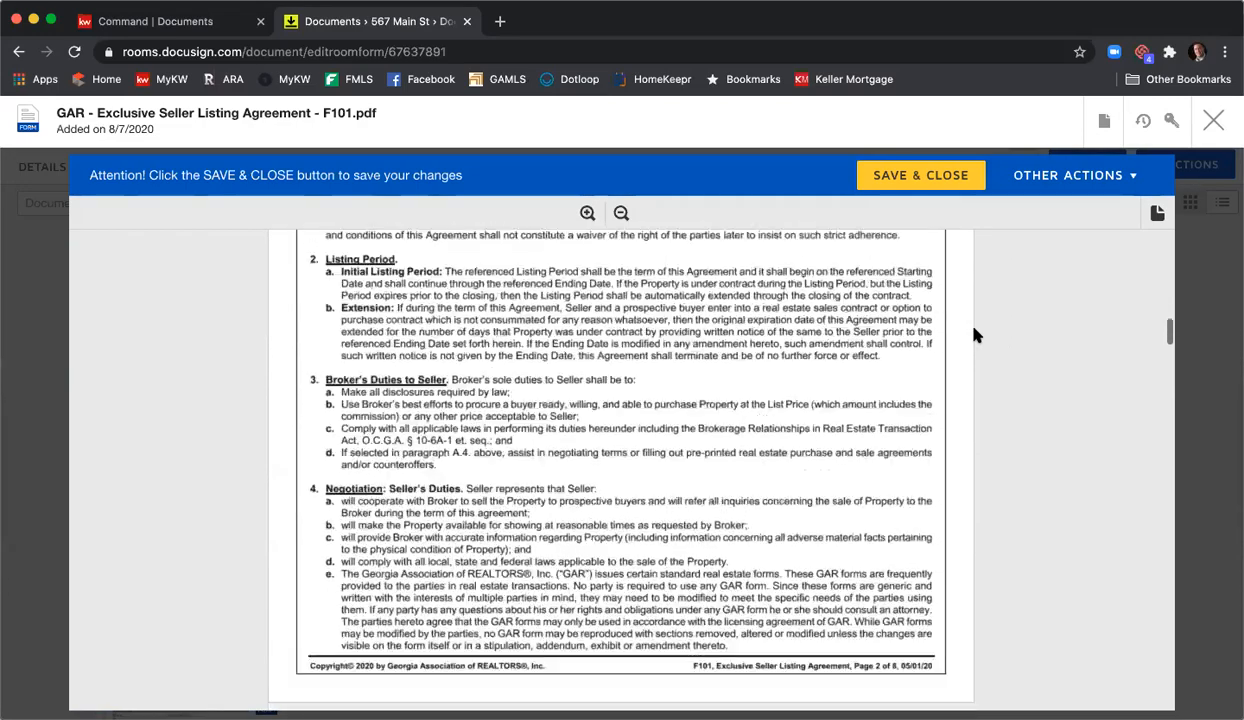
scroll(975, 335, "down", 10)
scroll(975, 335, "down", 18)
scroll(975, 335, "down", 15)
scroll(975, 335, "down", 15)
scroll(975, 333, "down", 2)
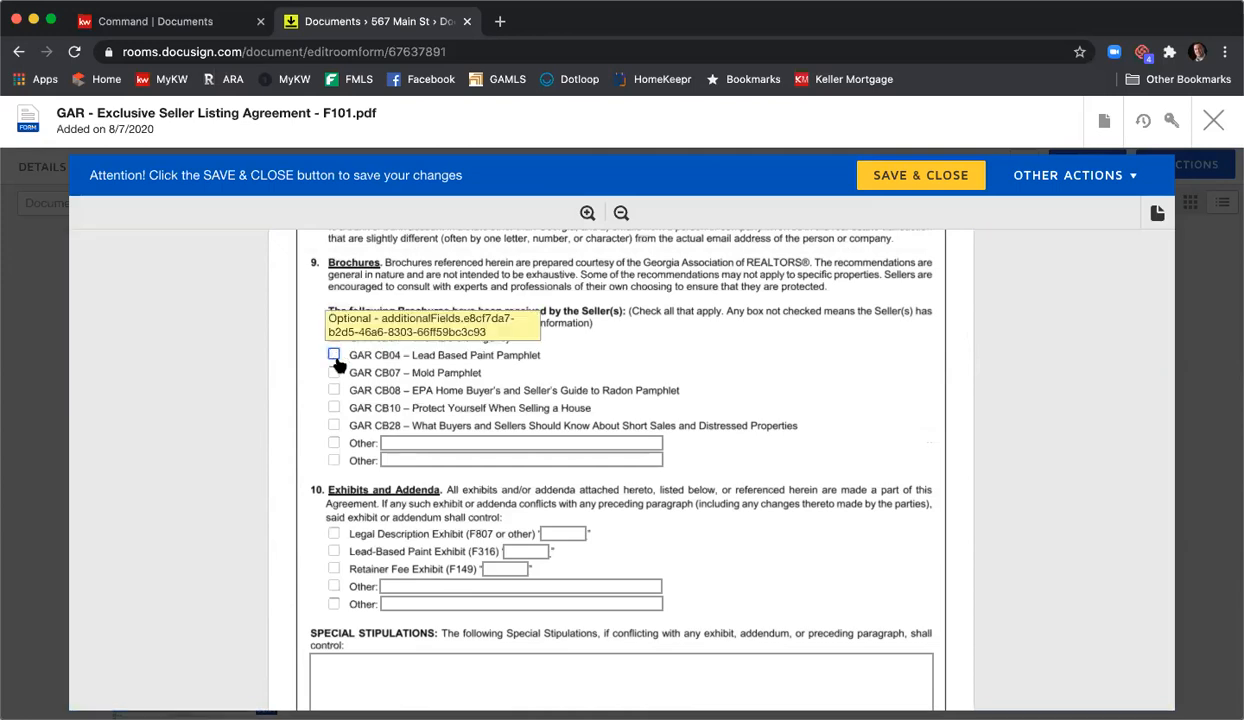
- Tick the GAR CB10 brochure and the Legal Description Exhibit, labelling it A
left_click(334, 408)
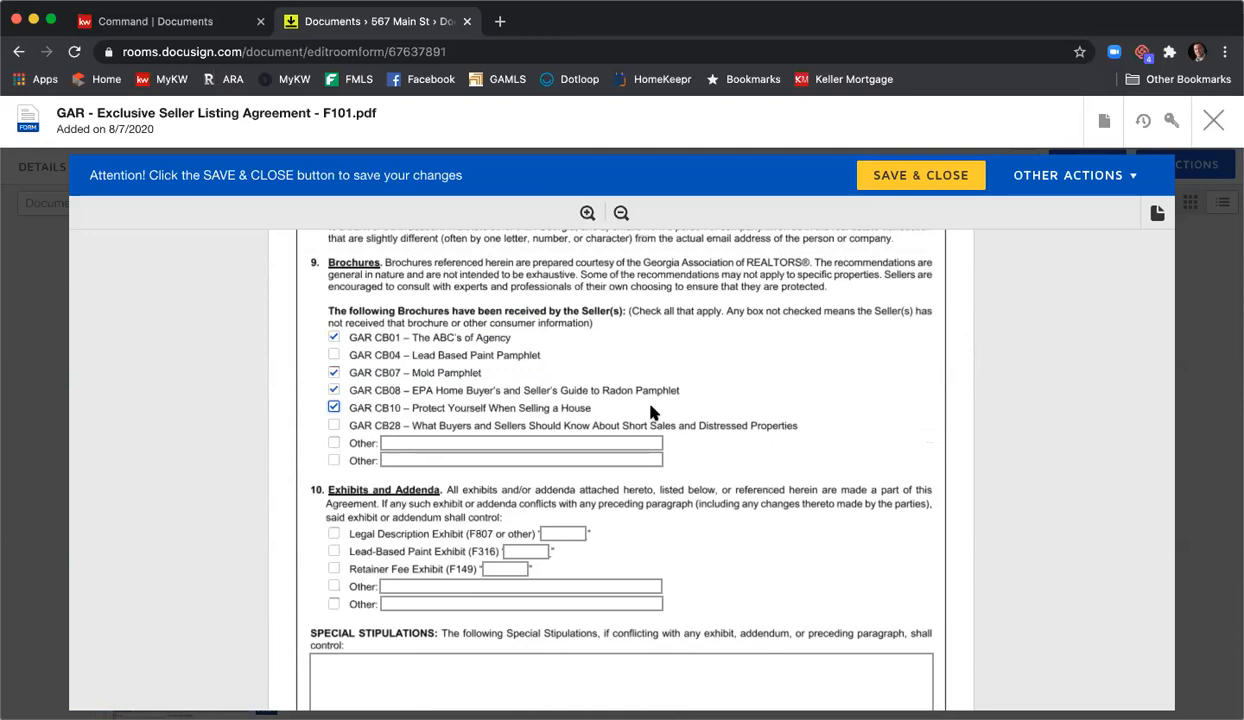
scroll(673, 405, "down", 2)
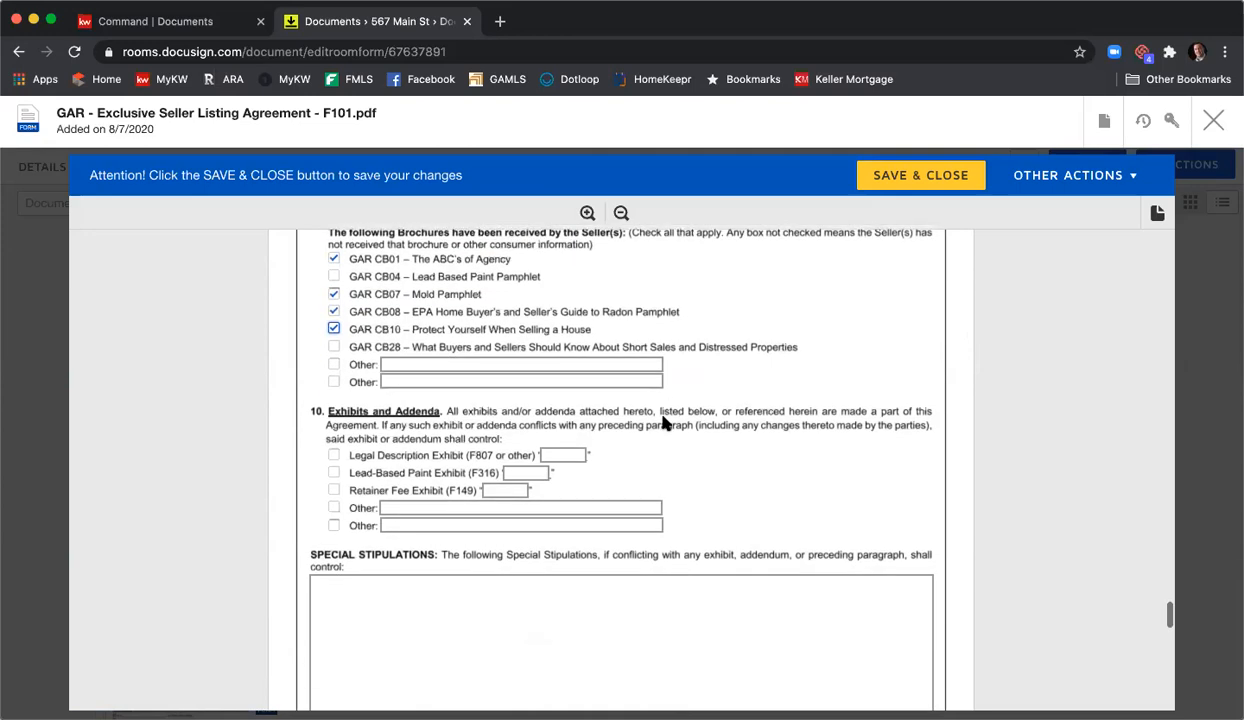
left_click(336, 457)
left_click(558, 456)
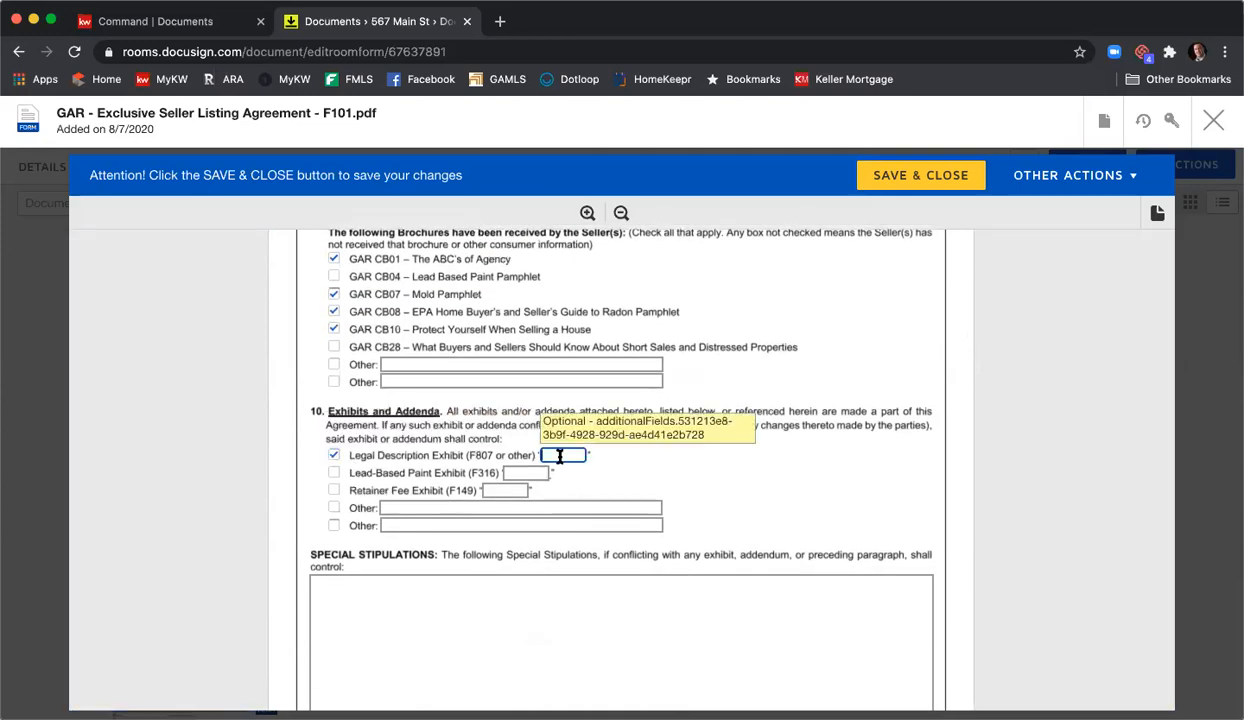
type("A")
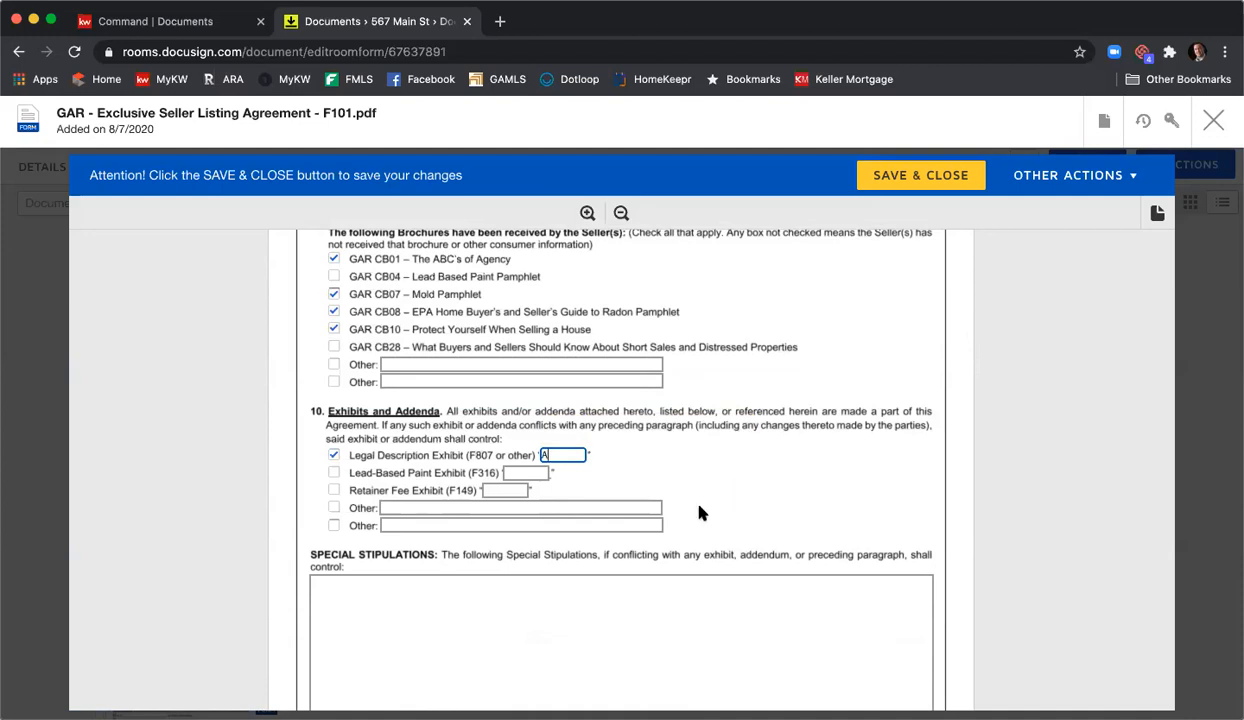
- Enter four sample special stipulation lines, ending with 'More stips.' and 'Stips.'
scroll(660, 486, "down", 4)
left_click(645, 486)
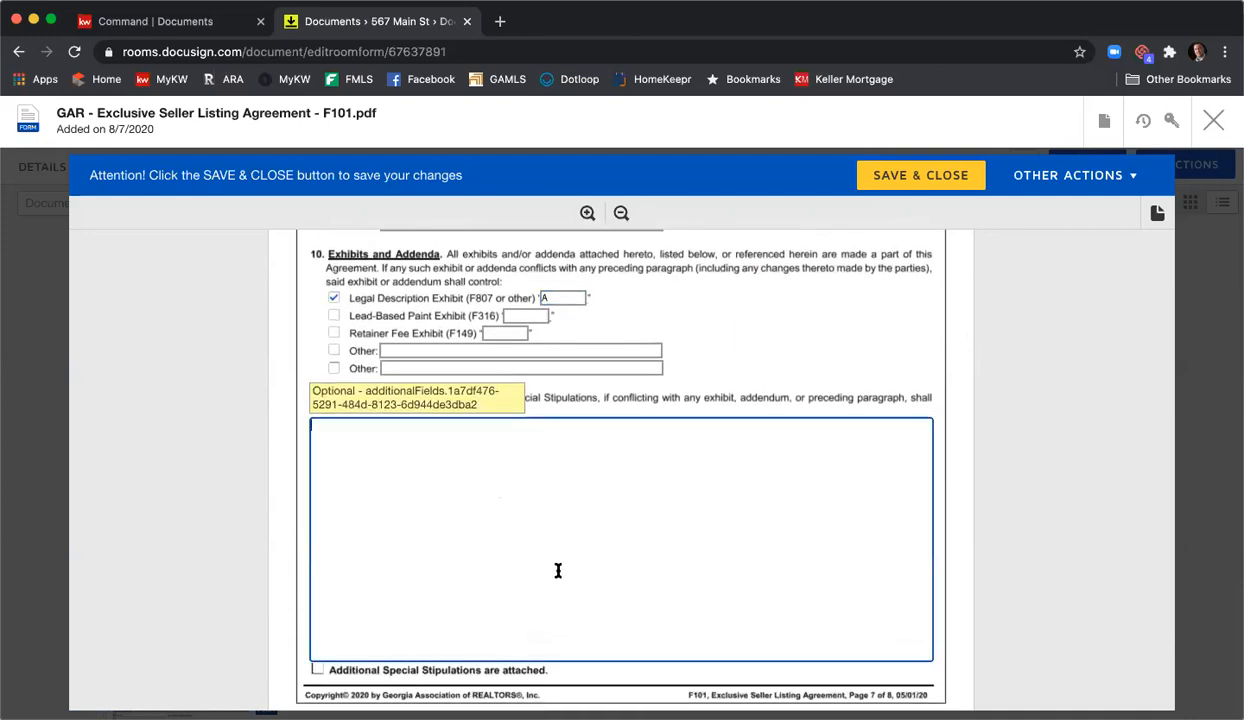
type("You can type whatever stu")
type("pulations youw ould")
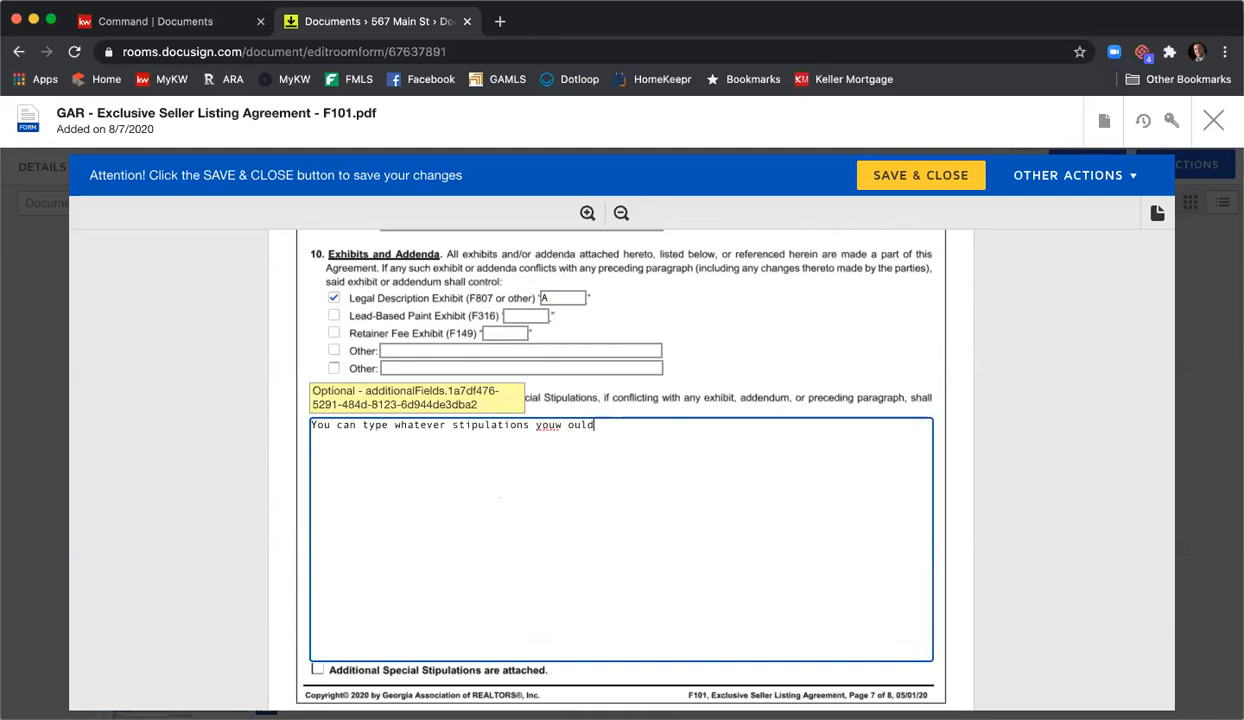
key("BackSpace")
key("BackSpace")
key("BackSpace")
key("BackSpace")
type("would like to include.")
key("Return")
key("Return")
type("Add some more.")
key("Return")
key("Return")
type("More stips.")
key("Return")
key("Return")
type("Stips.")
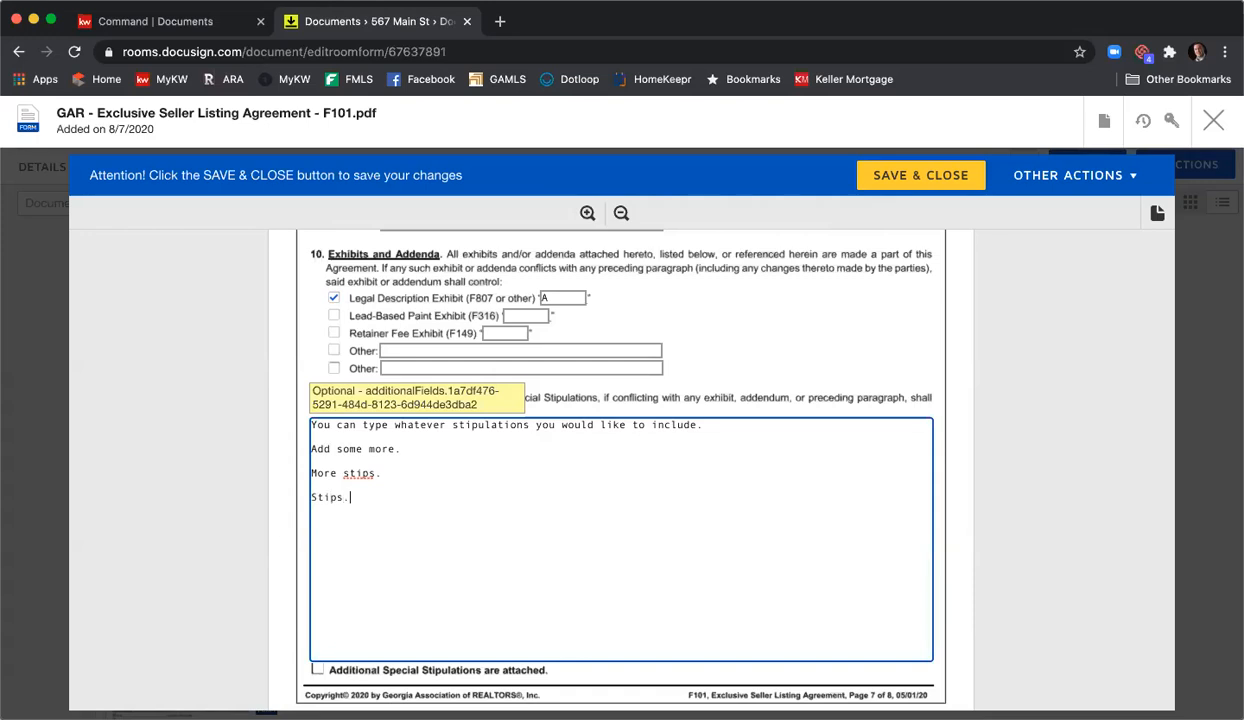
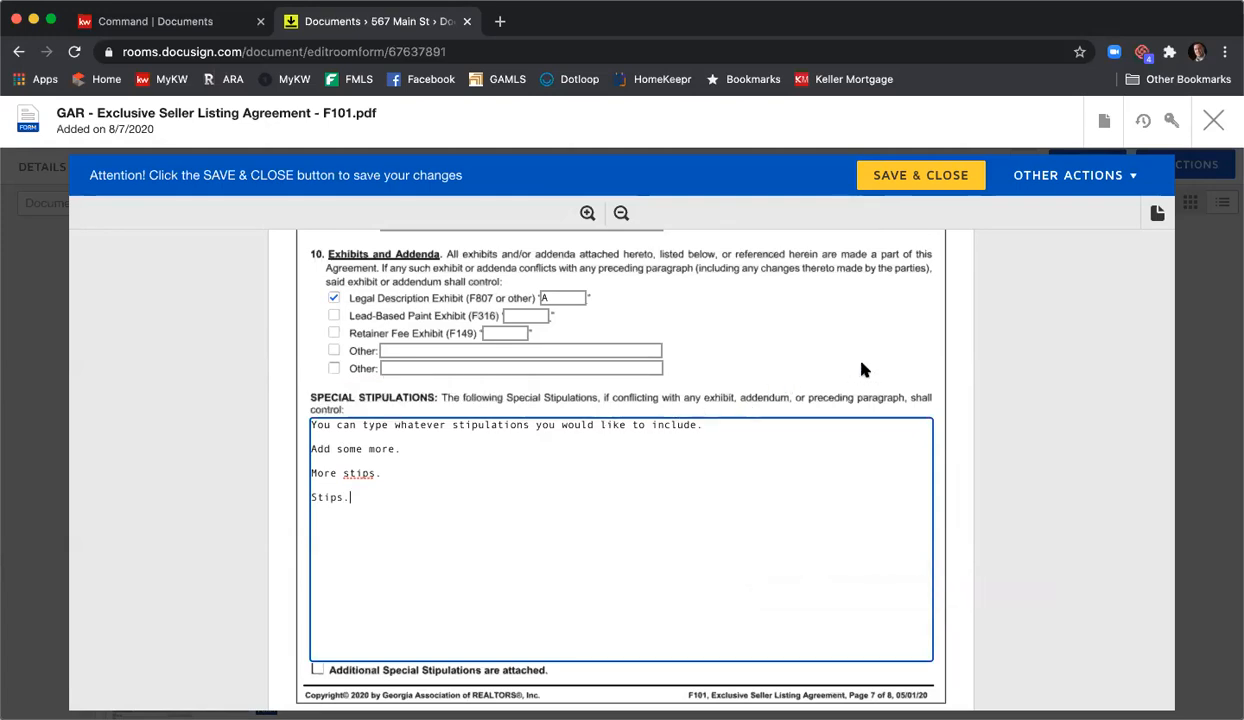
scroll(850, 355, "down", 3)
scroll(860, 363, "down", 10)
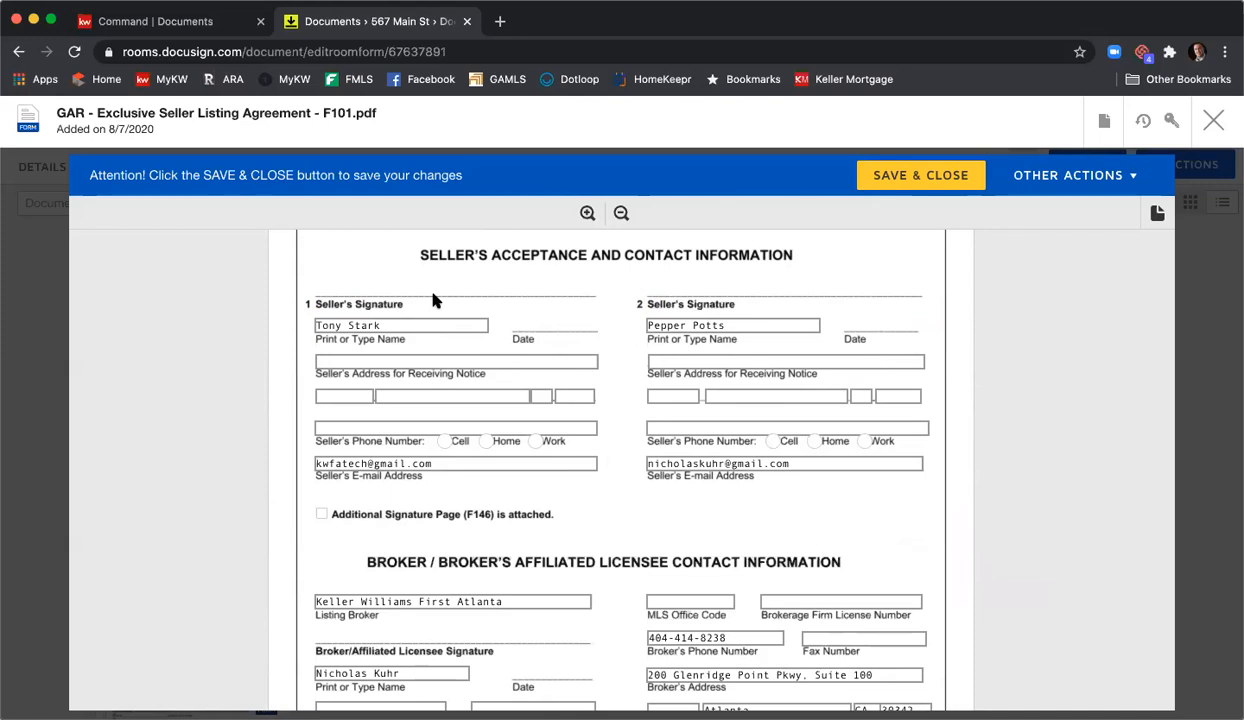
scroll(463, 303, "down", 5)
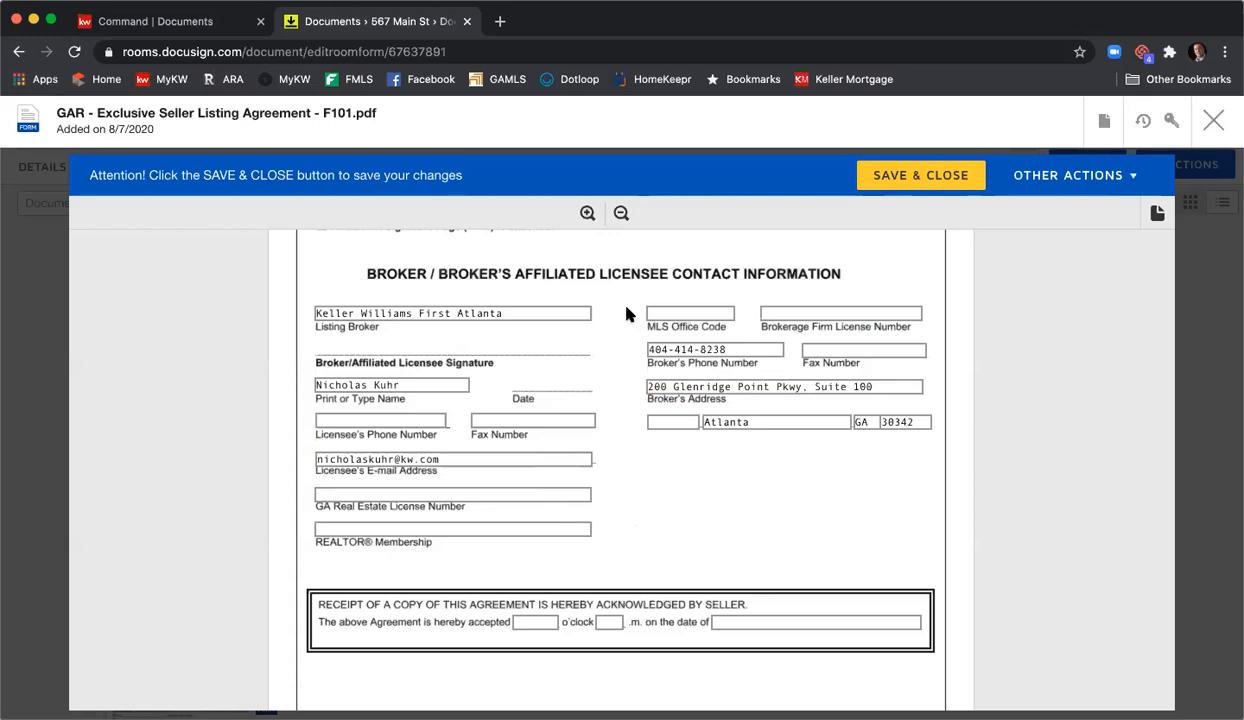
left_click(674, 312)
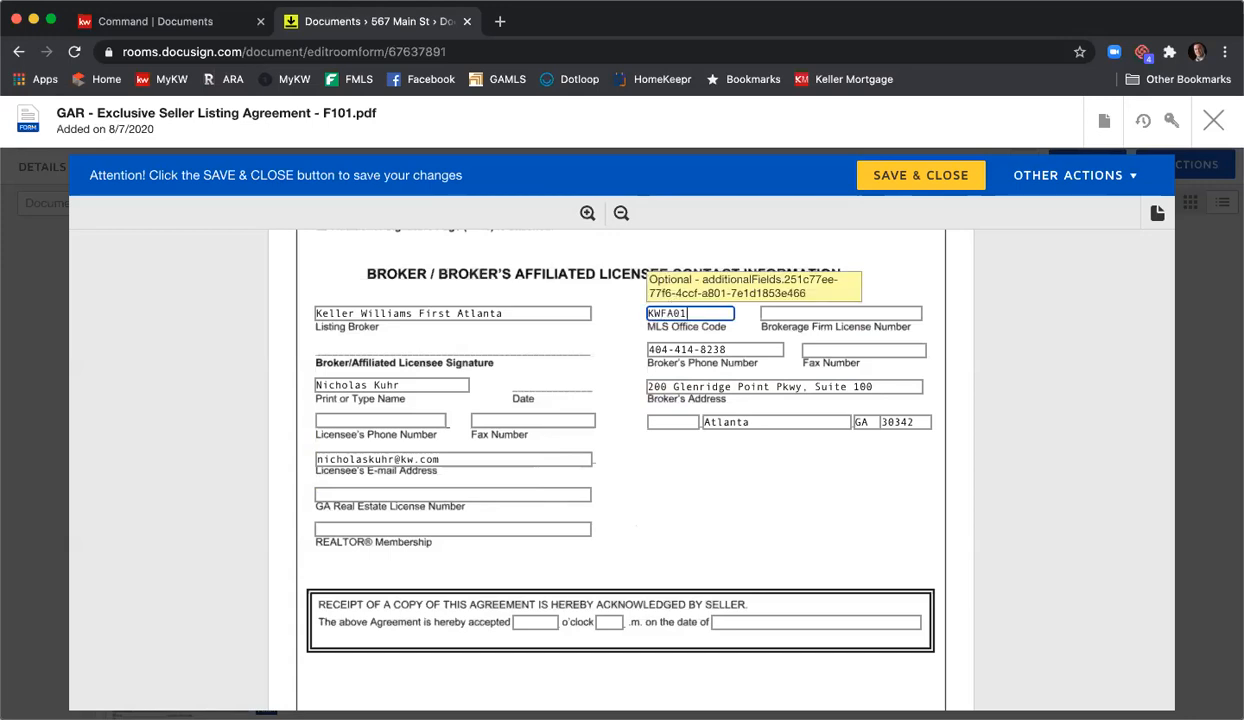
key("Tab")
type("H-33313")
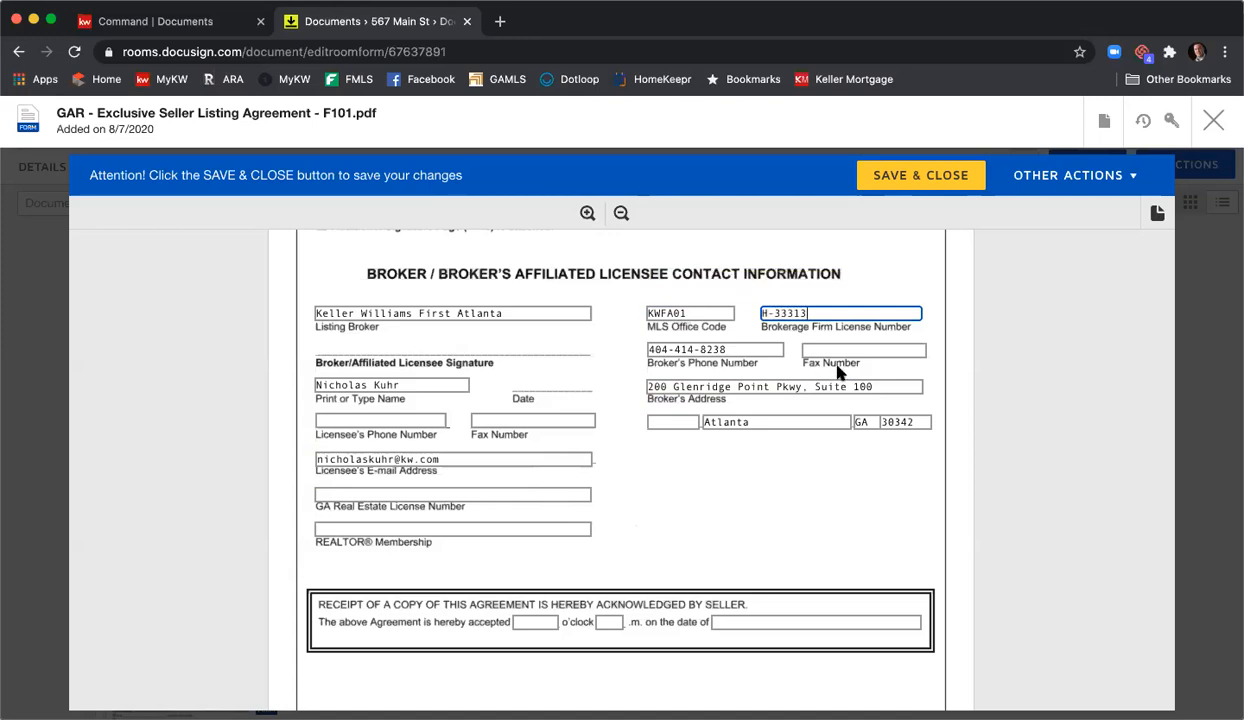
left_click(873, 347)
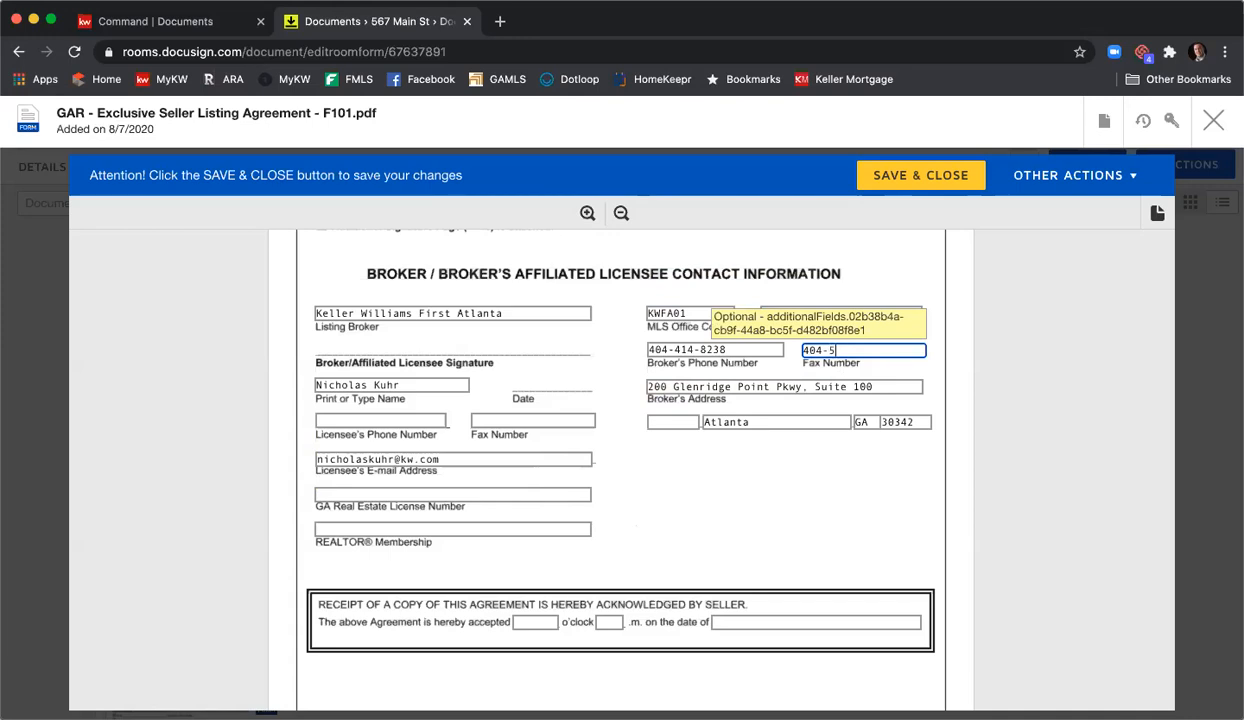
left_click(409, 421)
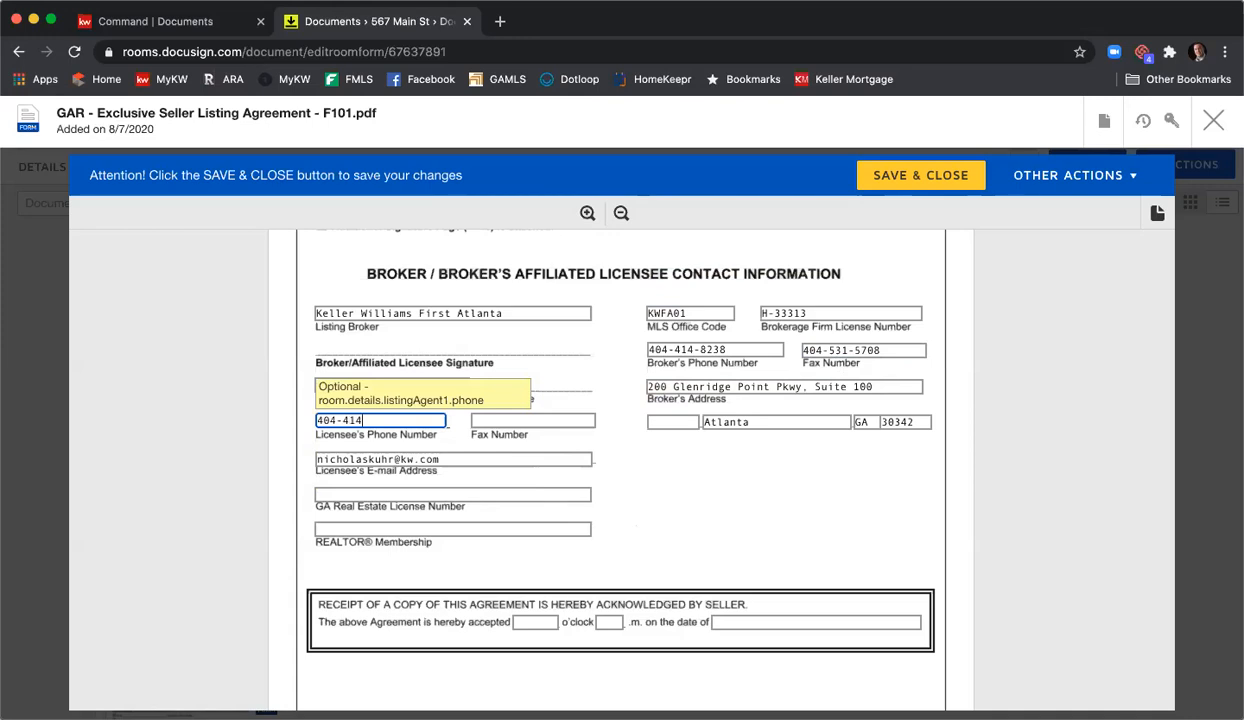
key("Tab")
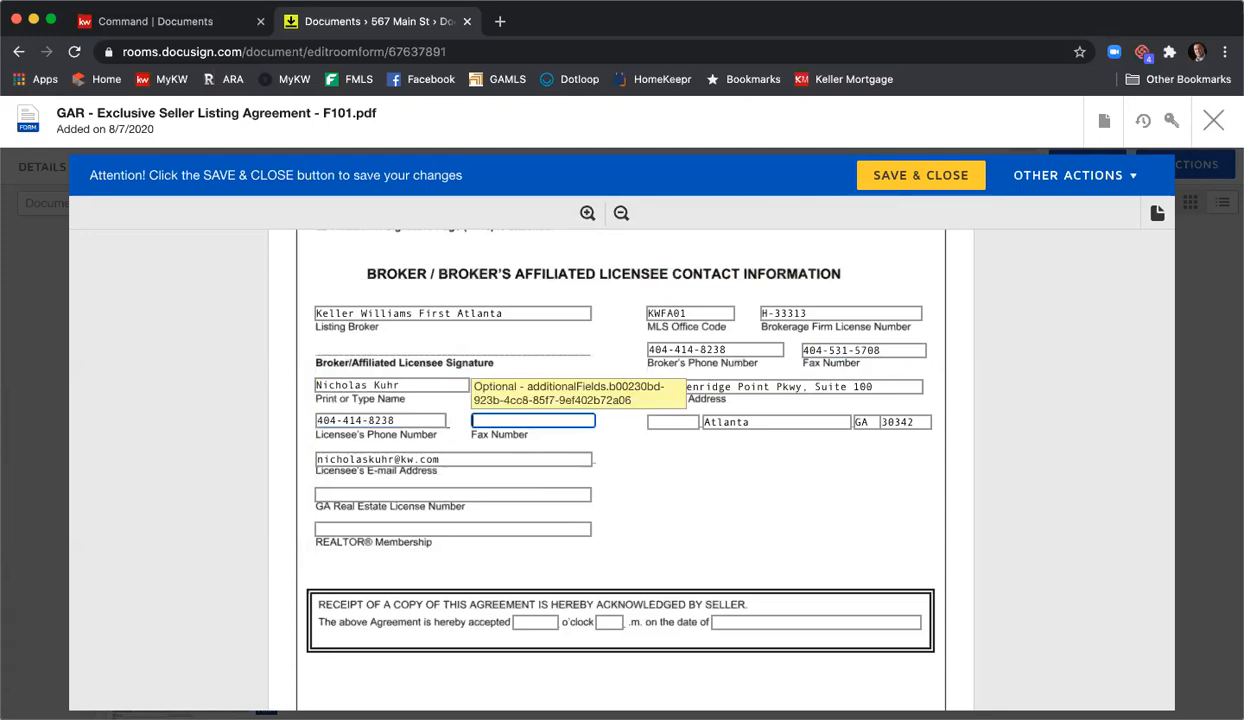
left_click(397, 493)
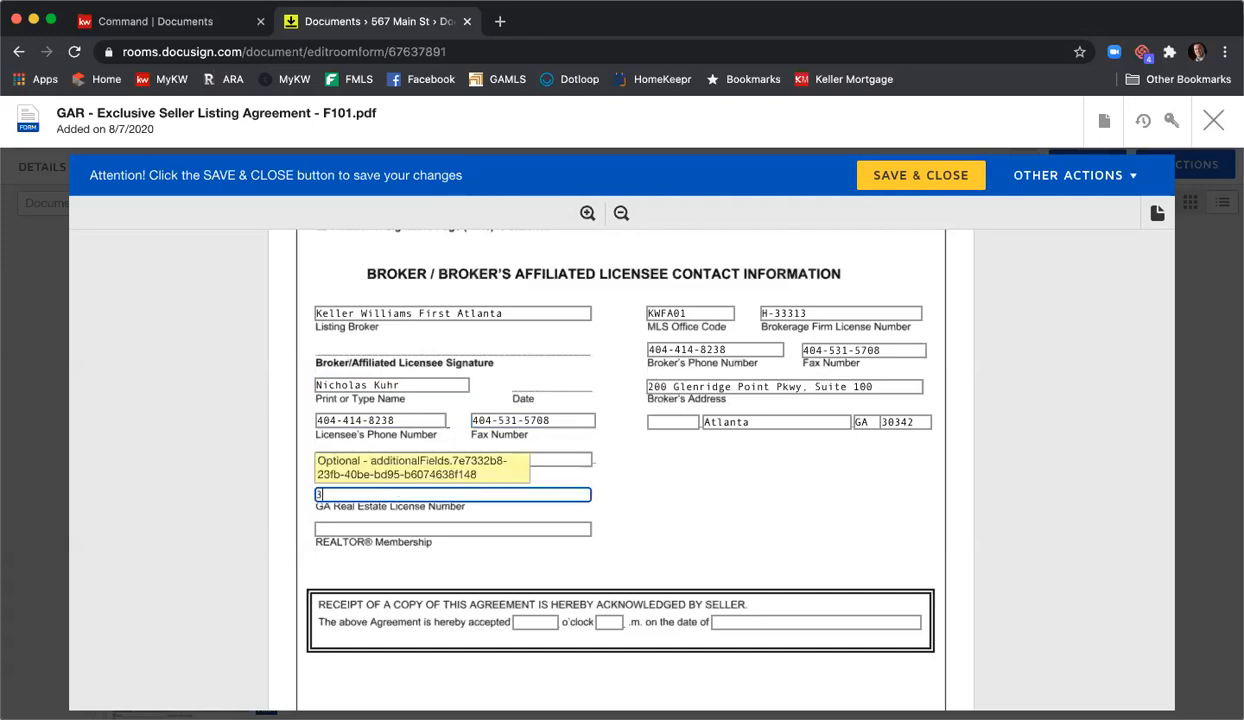
type("379844")
key("Tab")
type("Atlanta")
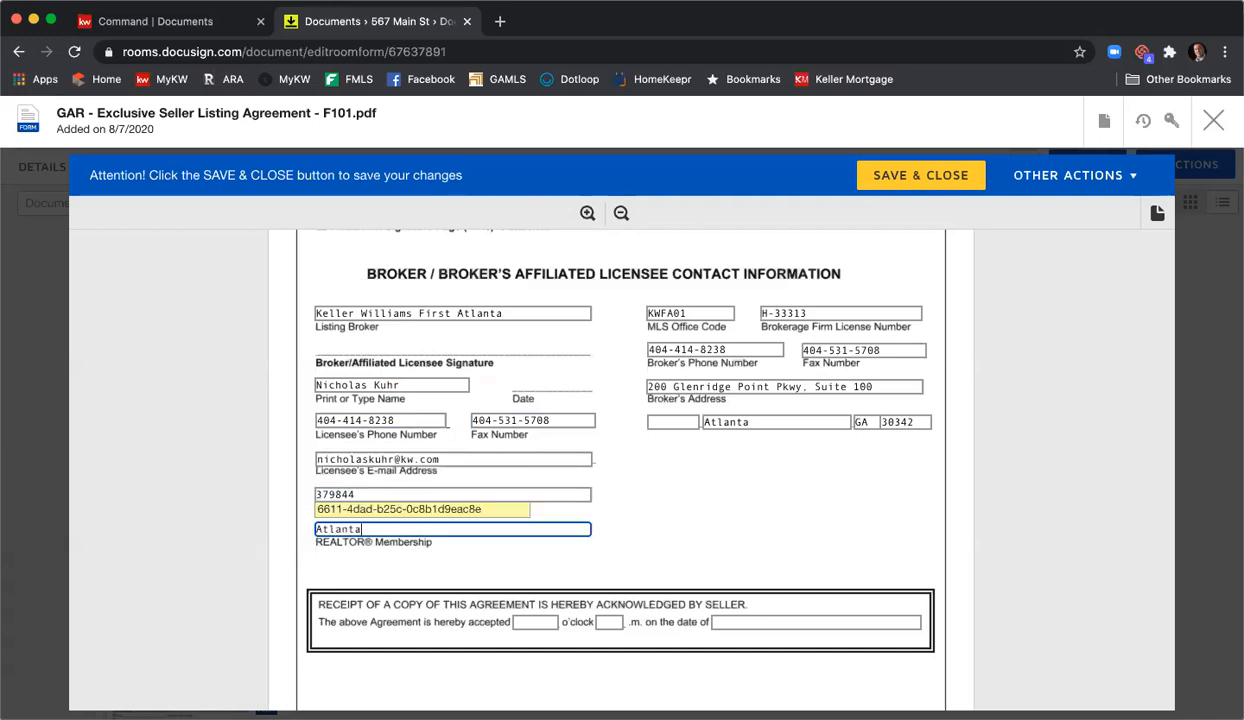
left_click(751, 494)
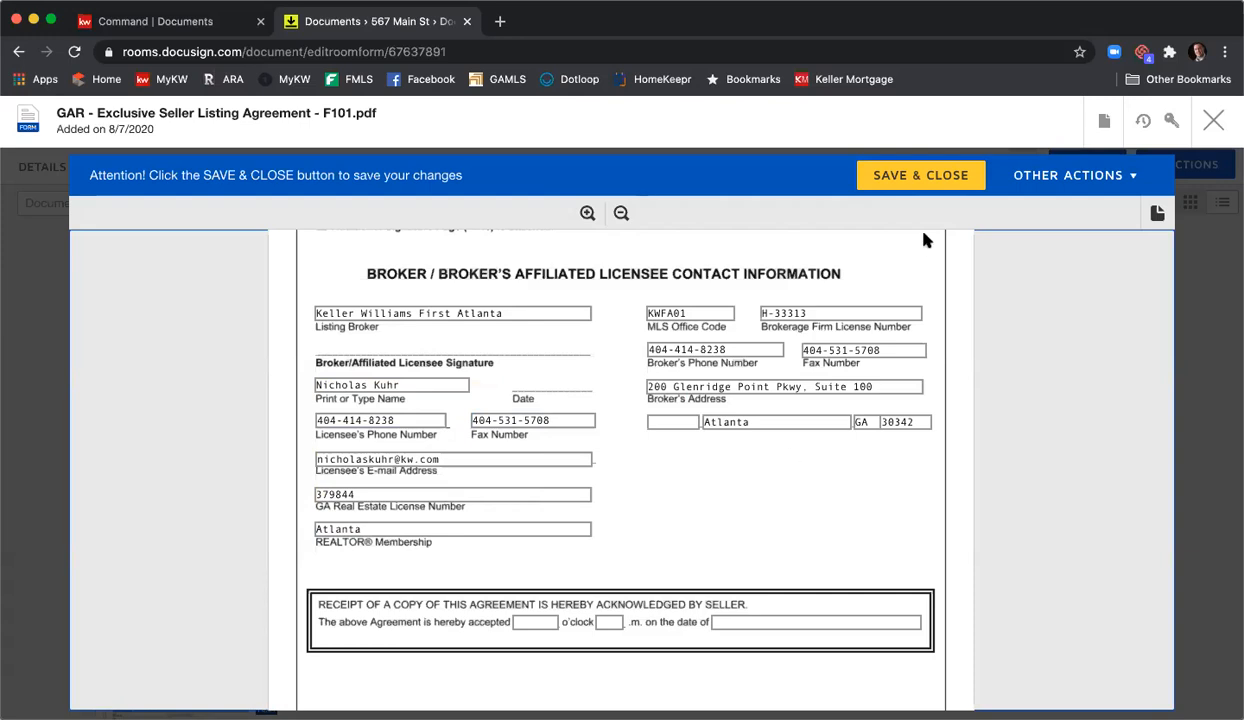
left_click(915, 175)
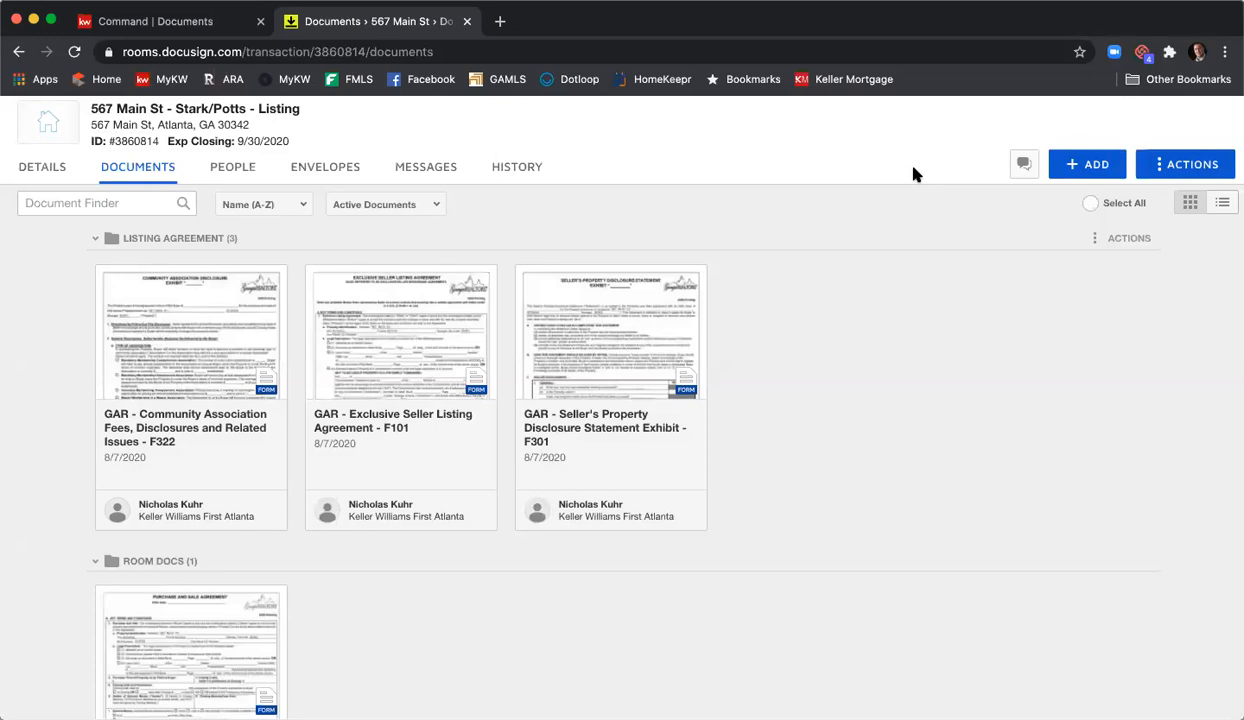
- Open the Seller's Property Disclosure Statement Exhibit - F301 form from the Listing Agreement folder
left_click(655, 322)
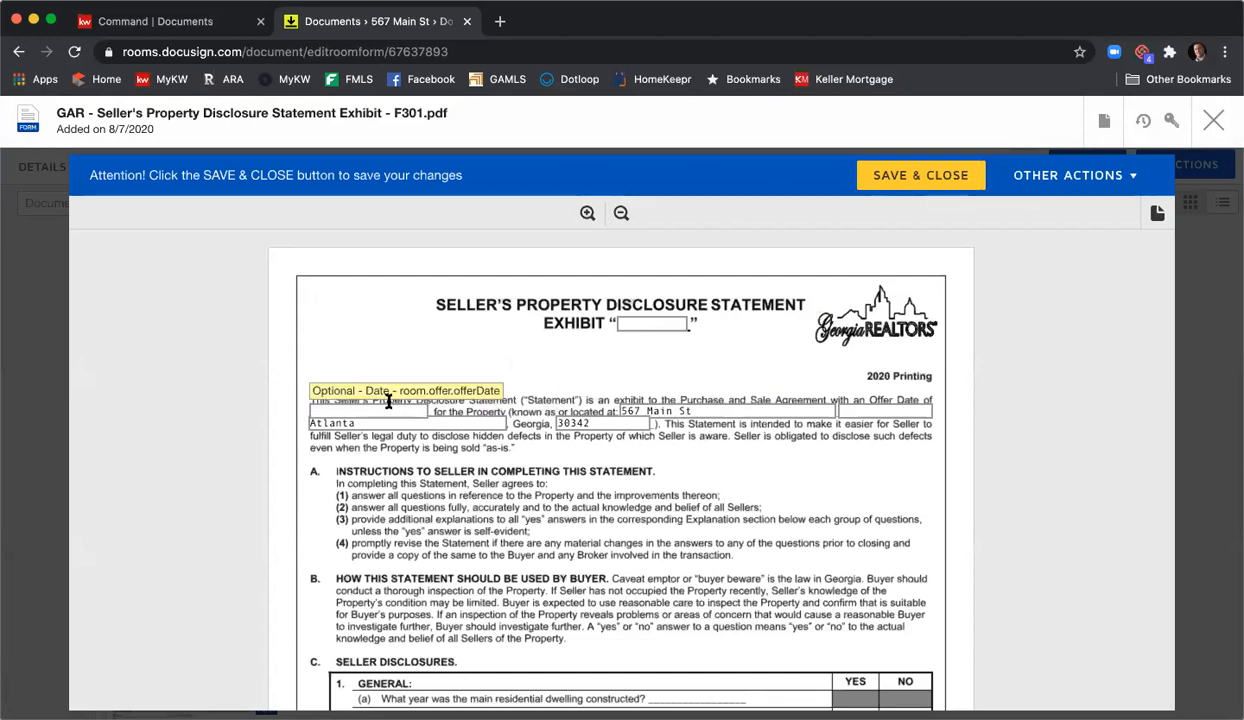
scroll(390, 395, "down", 1)
- Review all seven pages of the F301 disclosure down to the prefilled seller signatures, then save and close
left_click(385, 370)
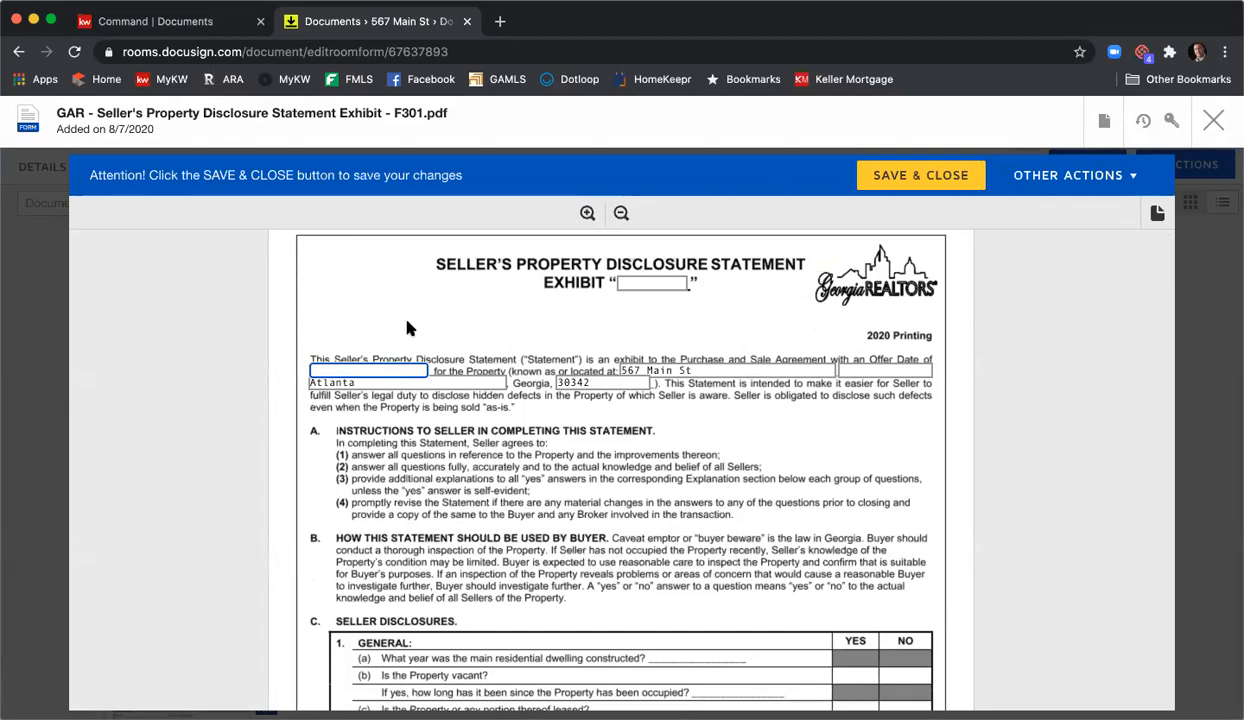
scroll(440, 318, "down", 5)
scroll(440, 340, "down", 4)
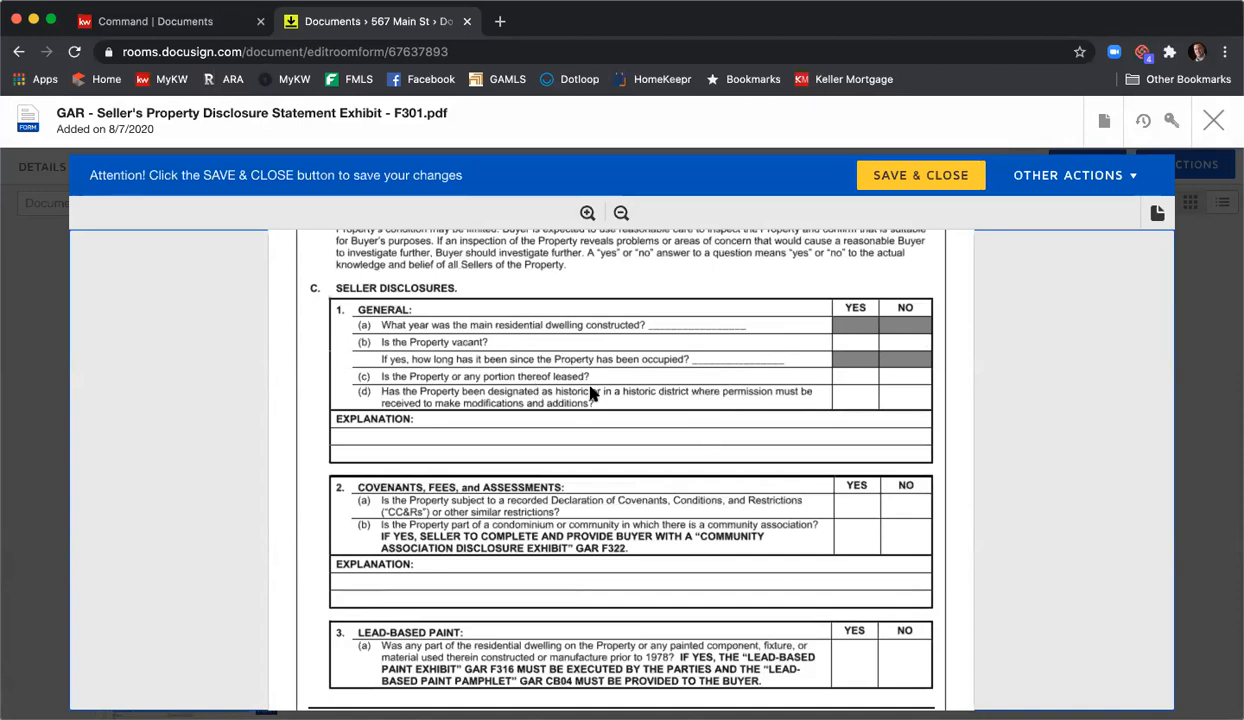
scroll(597, 392, "down", 12)
scroll(603, 393, "down", 4)
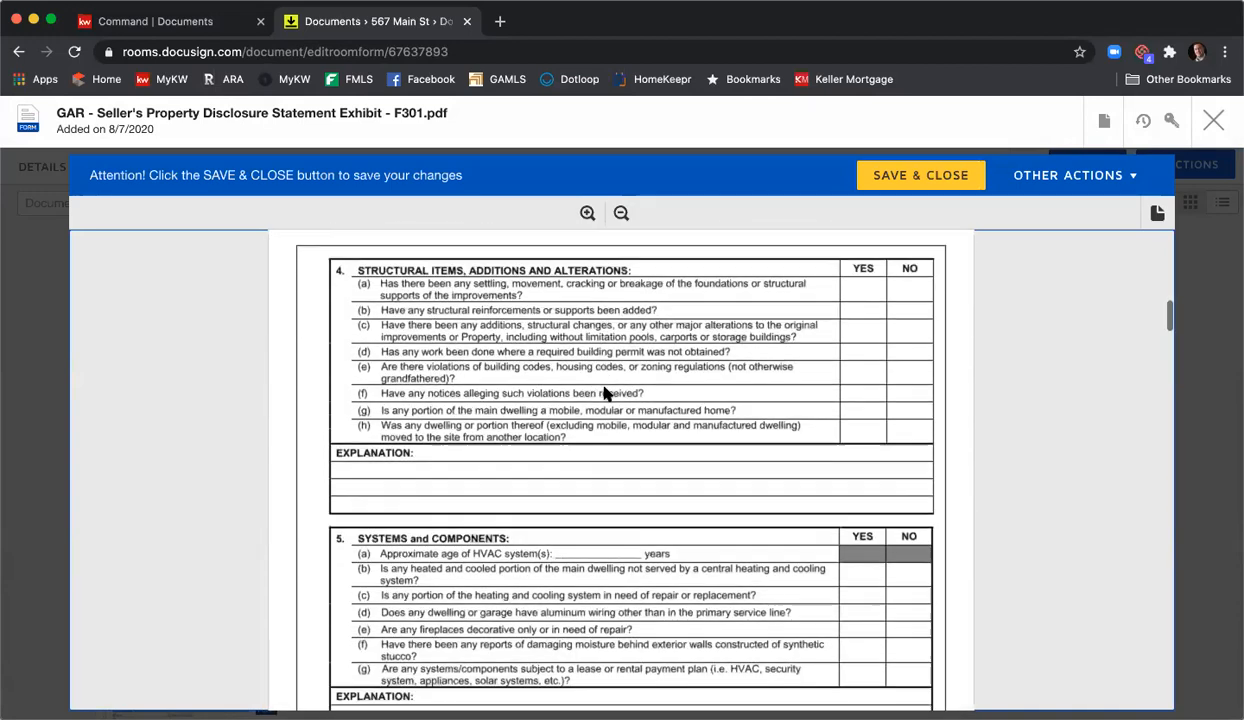
scroll(603, 393, "up", 4)
scroll(603, 395, "up", 10)
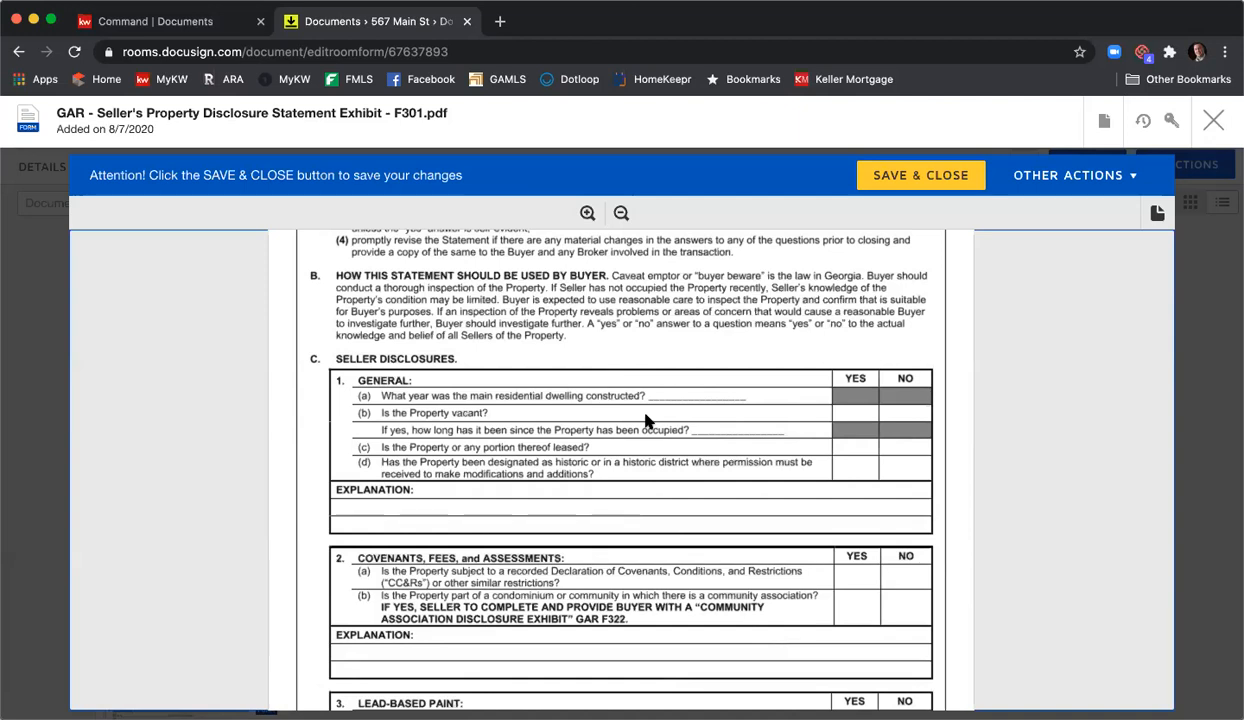
scroll(647, 425, "down", 10)
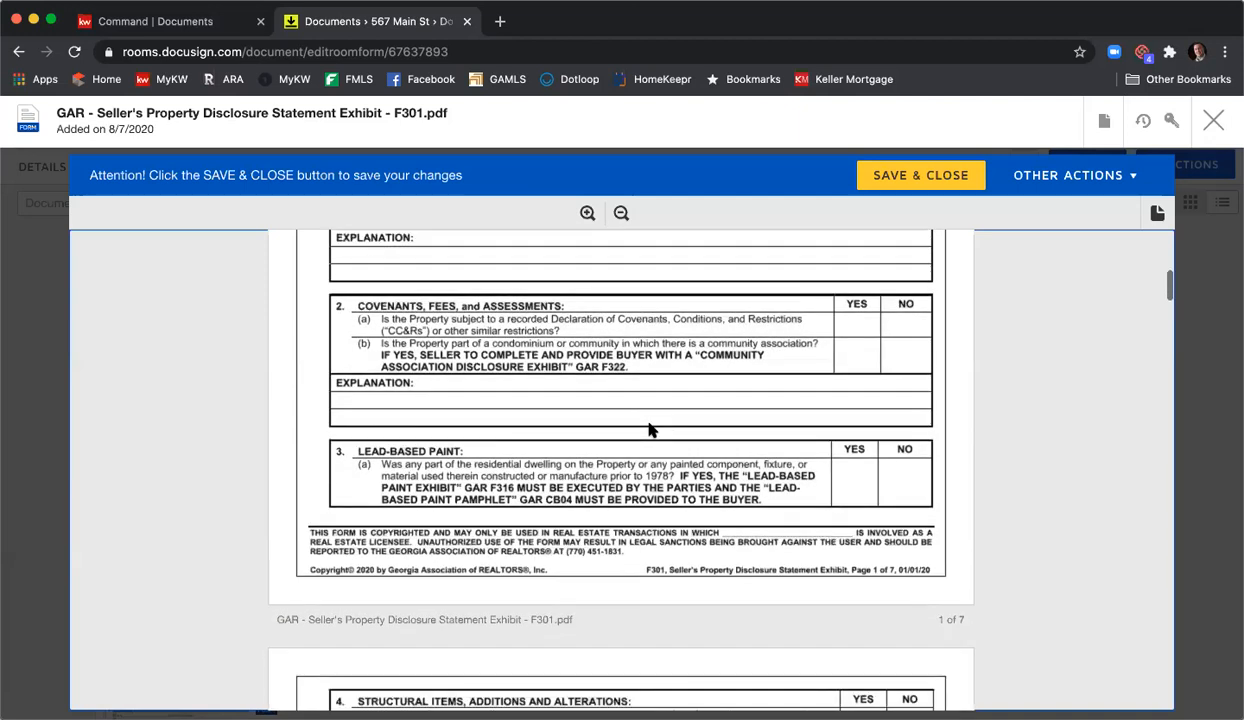
scroll(647, 428, "down", 10)
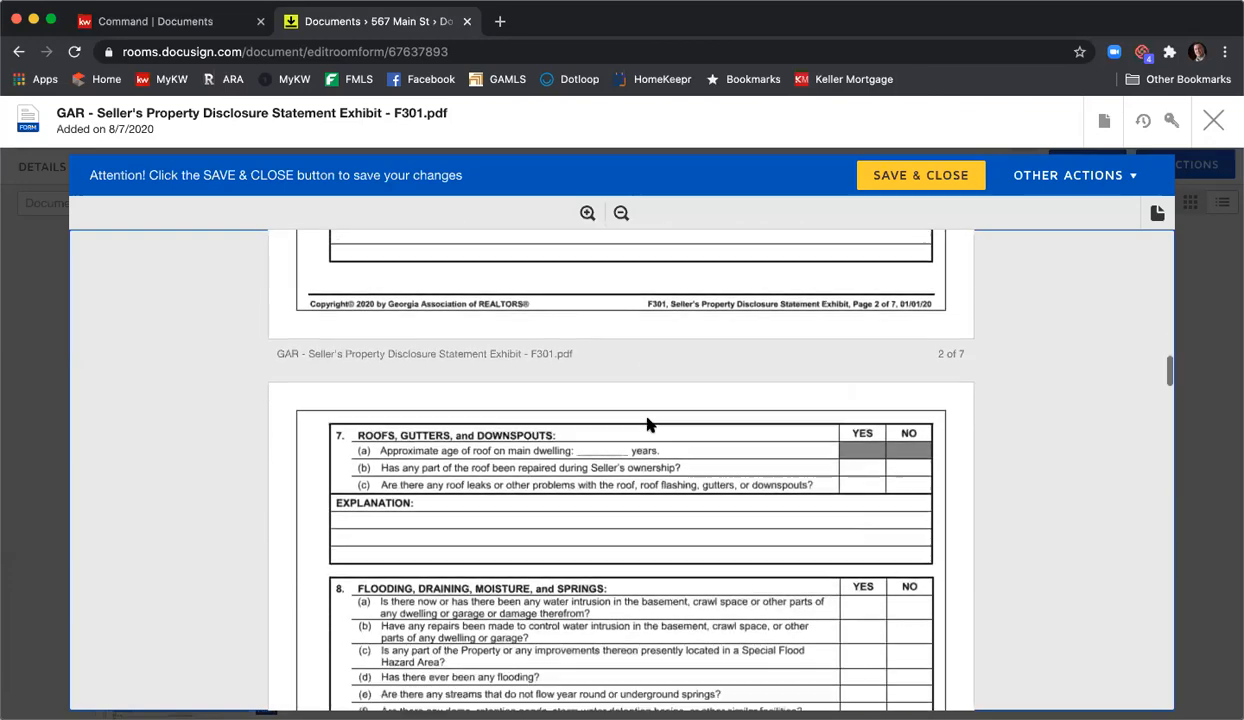
scroll(648, 425, "down", 10)
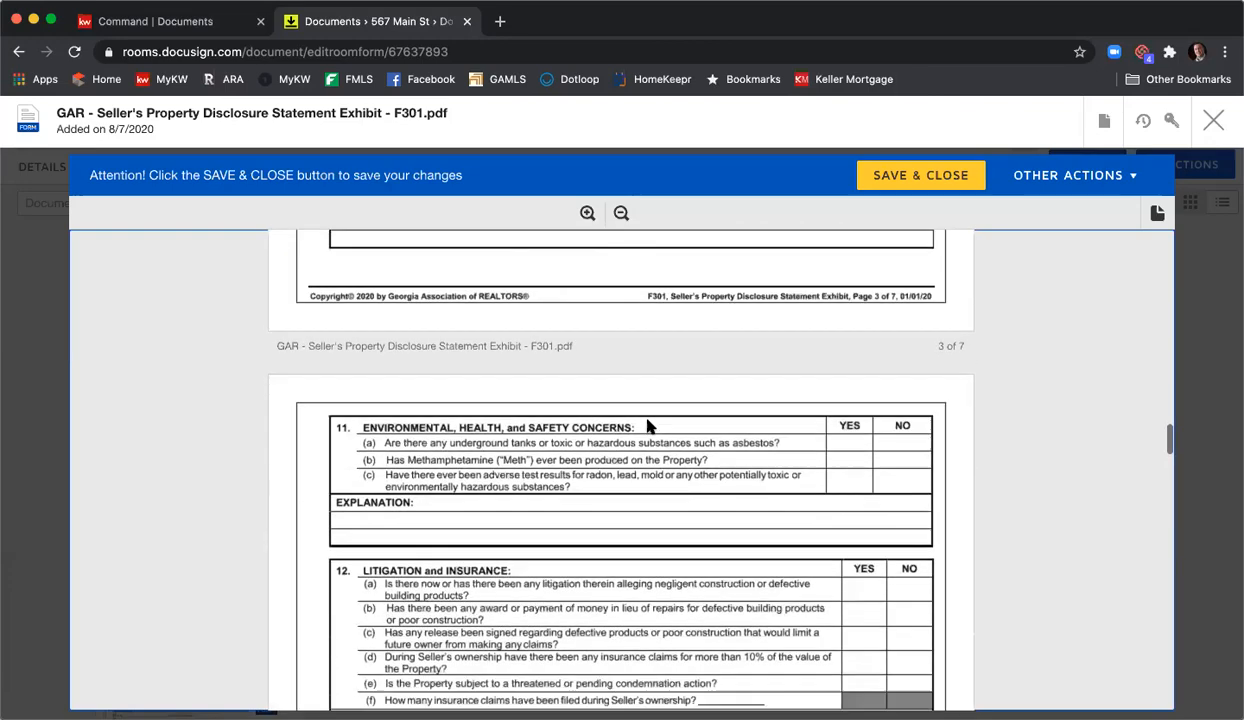
scroll(647, 430, "down", 10)
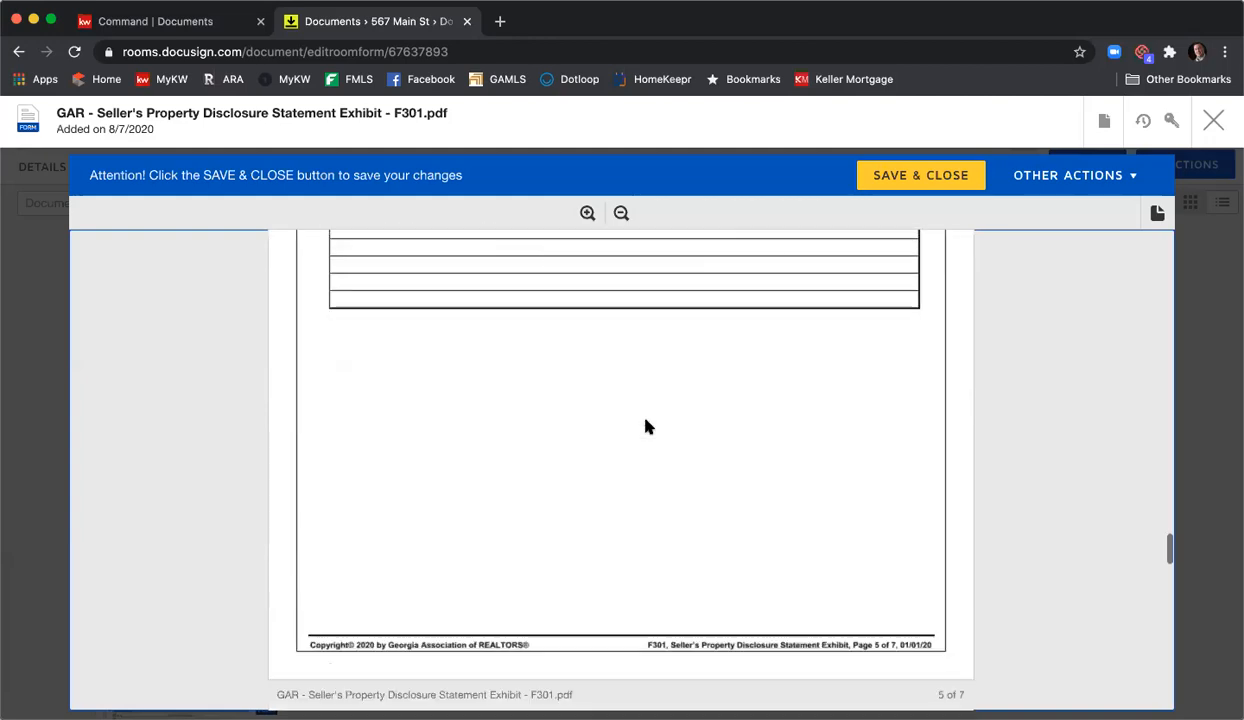
scroll(647, 428, "down", 10)
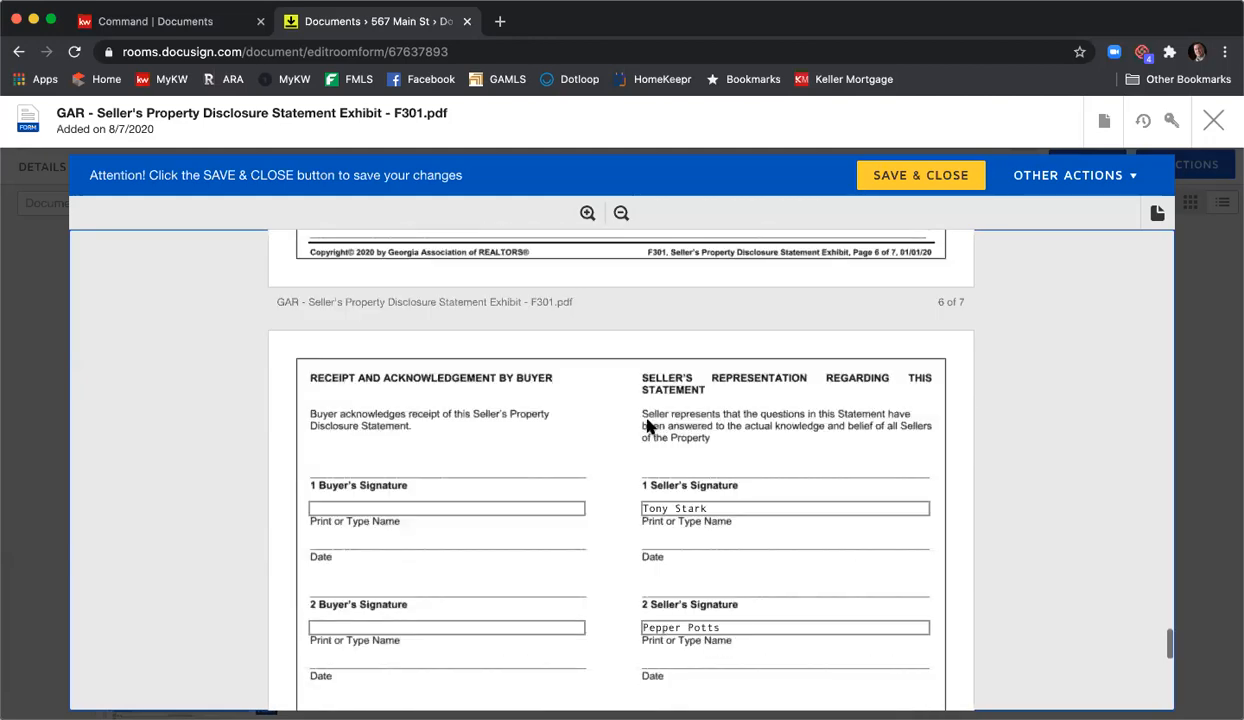
scroll(648, 455, "up", 3)
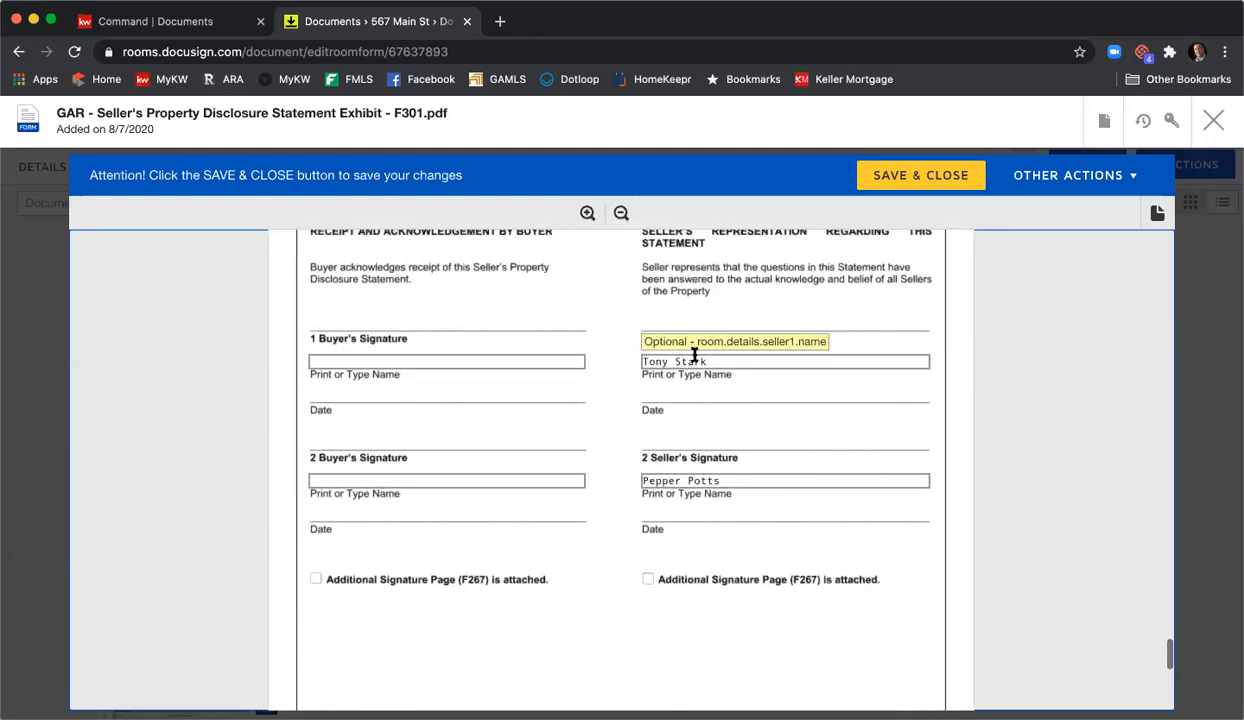
scroll(760, 450, "down", 3)
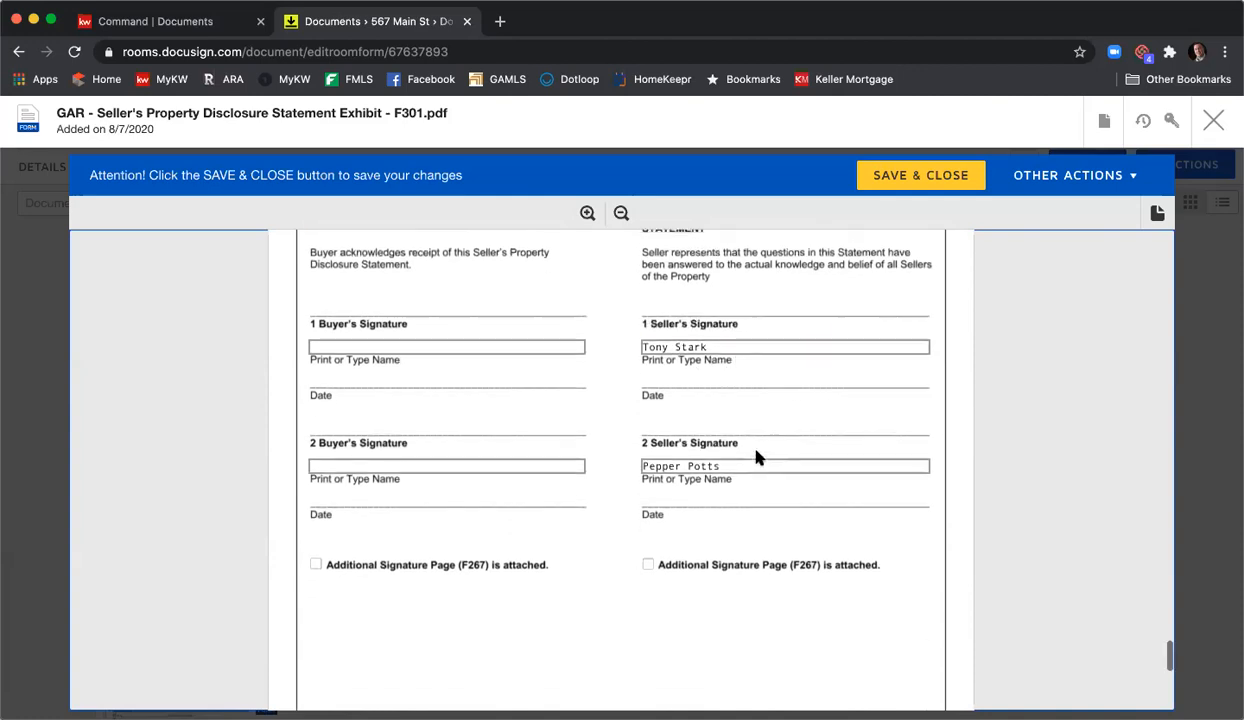
scroll(819, 447, "down", 8)
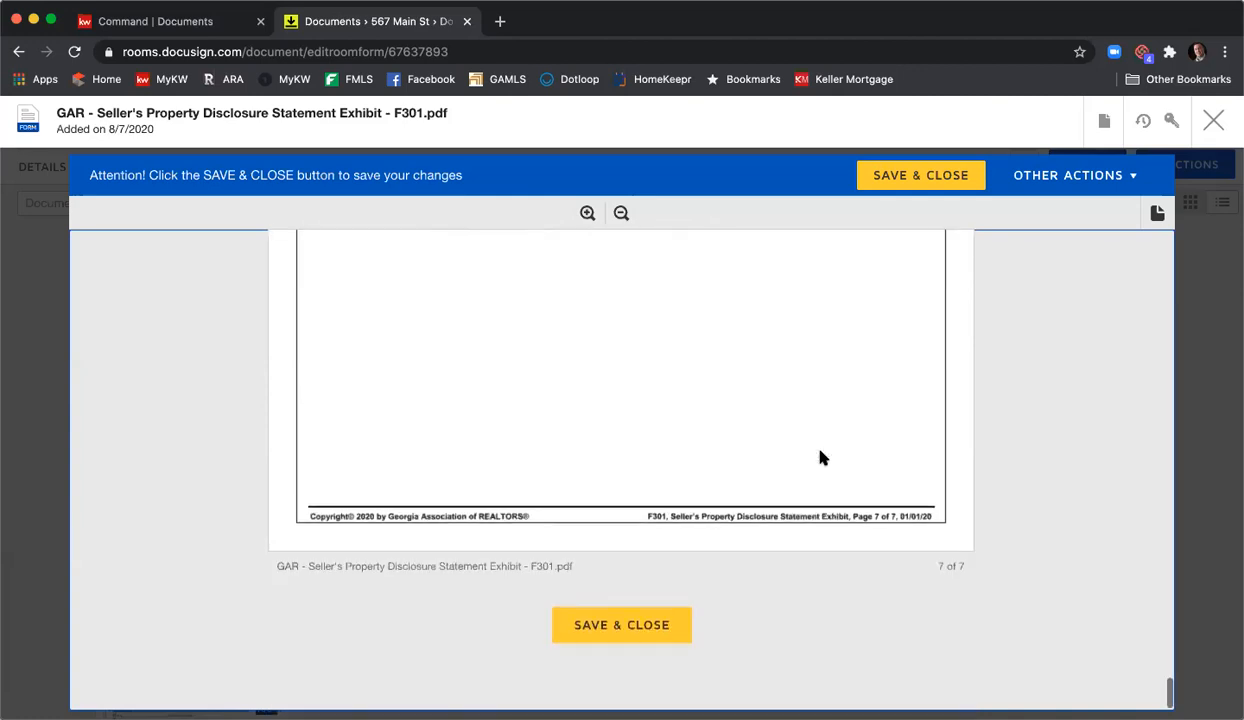
scroll(825, 440, "up", 5)
scroll(834, 424, "up", 2)
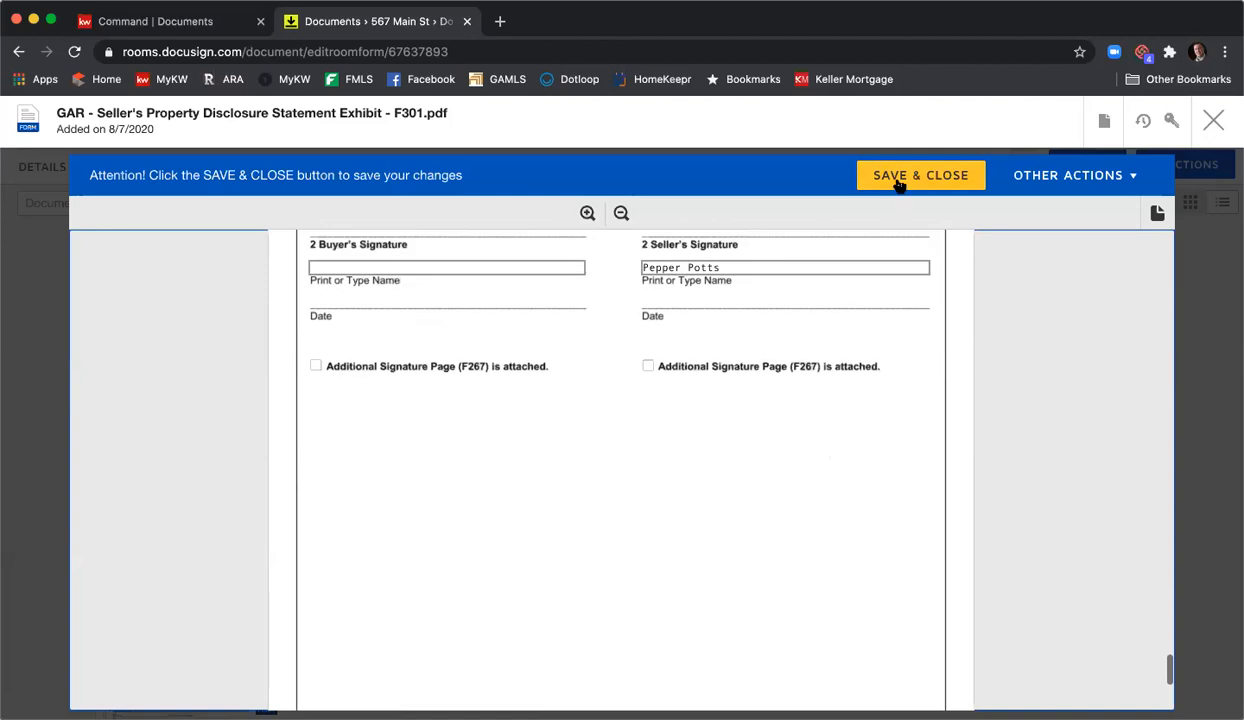
left_click(897, 180)
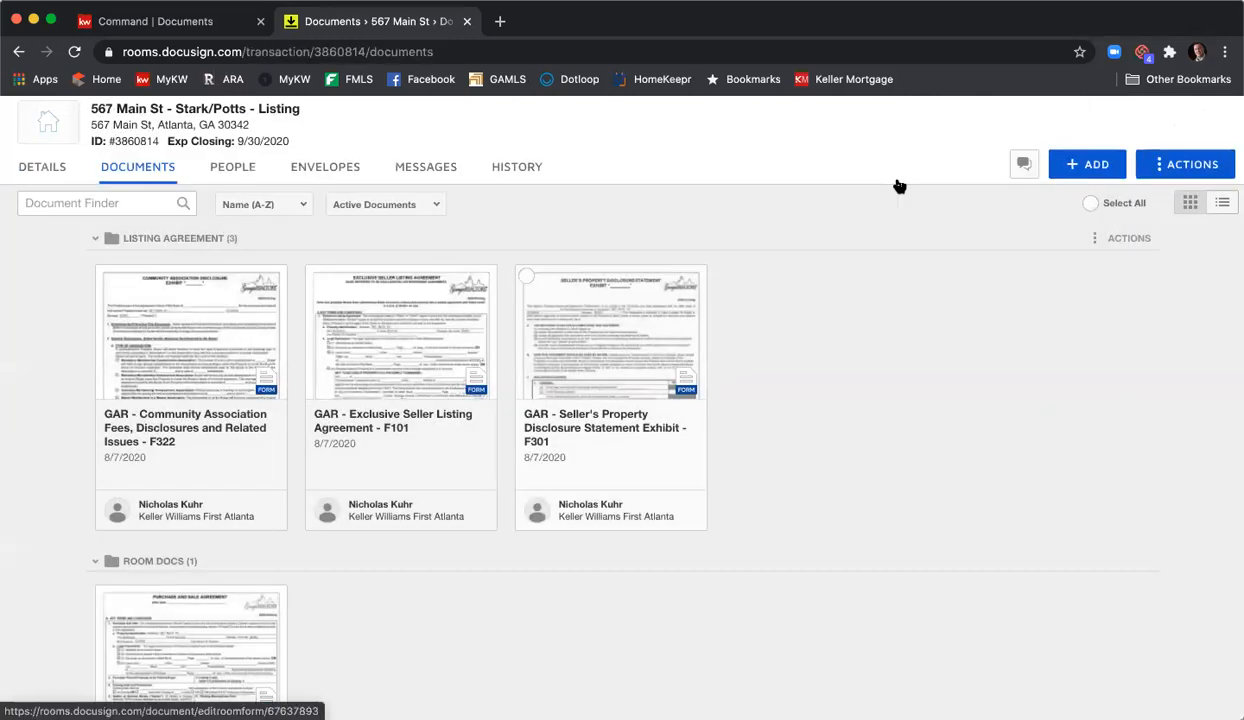
- Open the Community Association Fees F322 form and review it through page 3 of 3
left_click(170, 358)
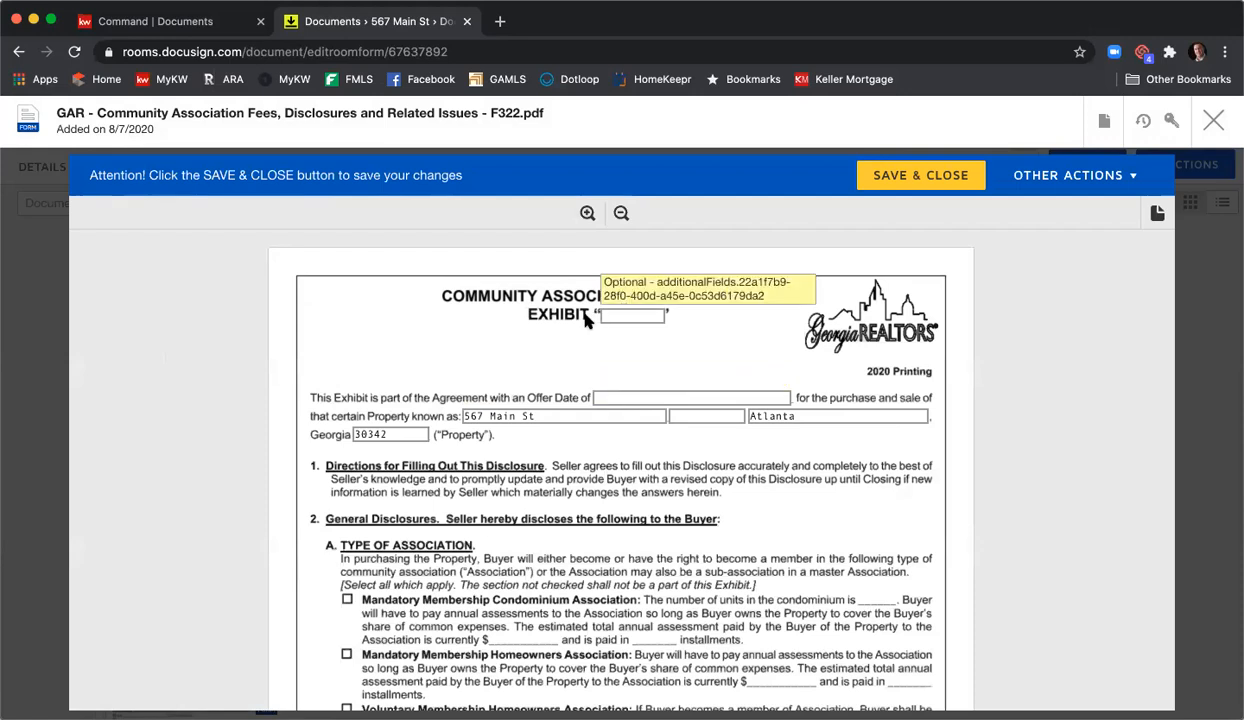
scroll(785, 418, "down", 5)
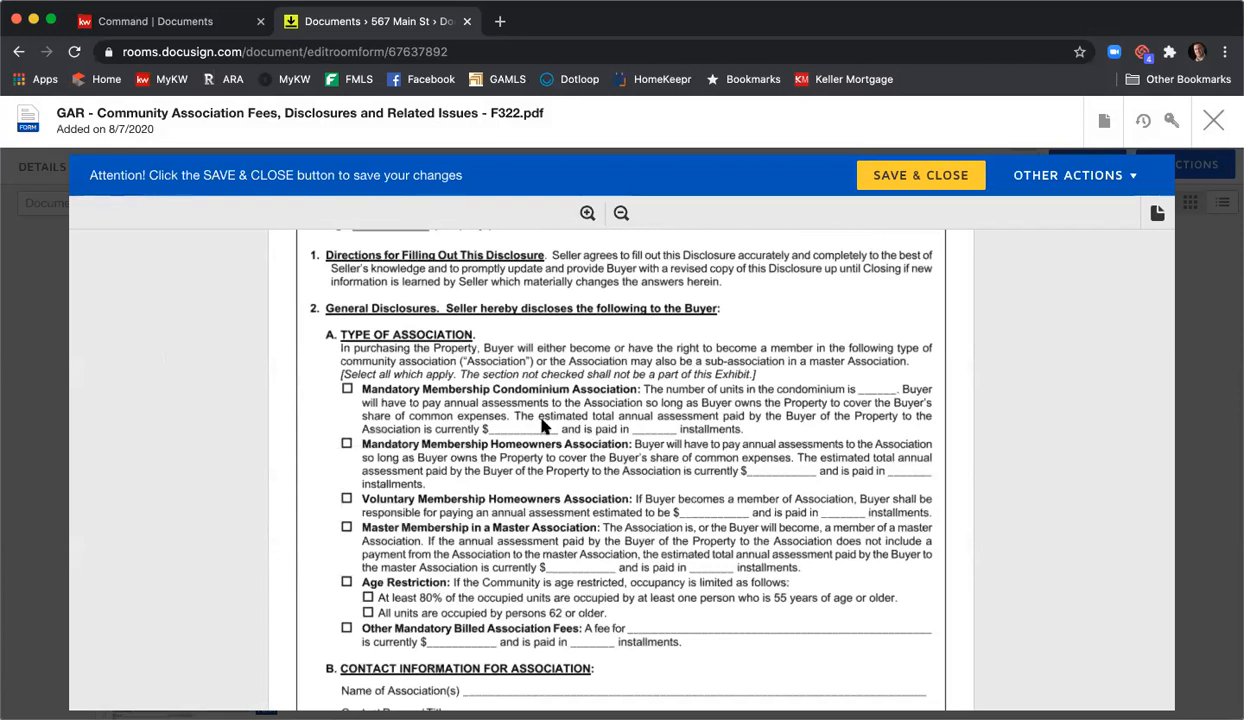
scroll(569, 425, "down", 5)
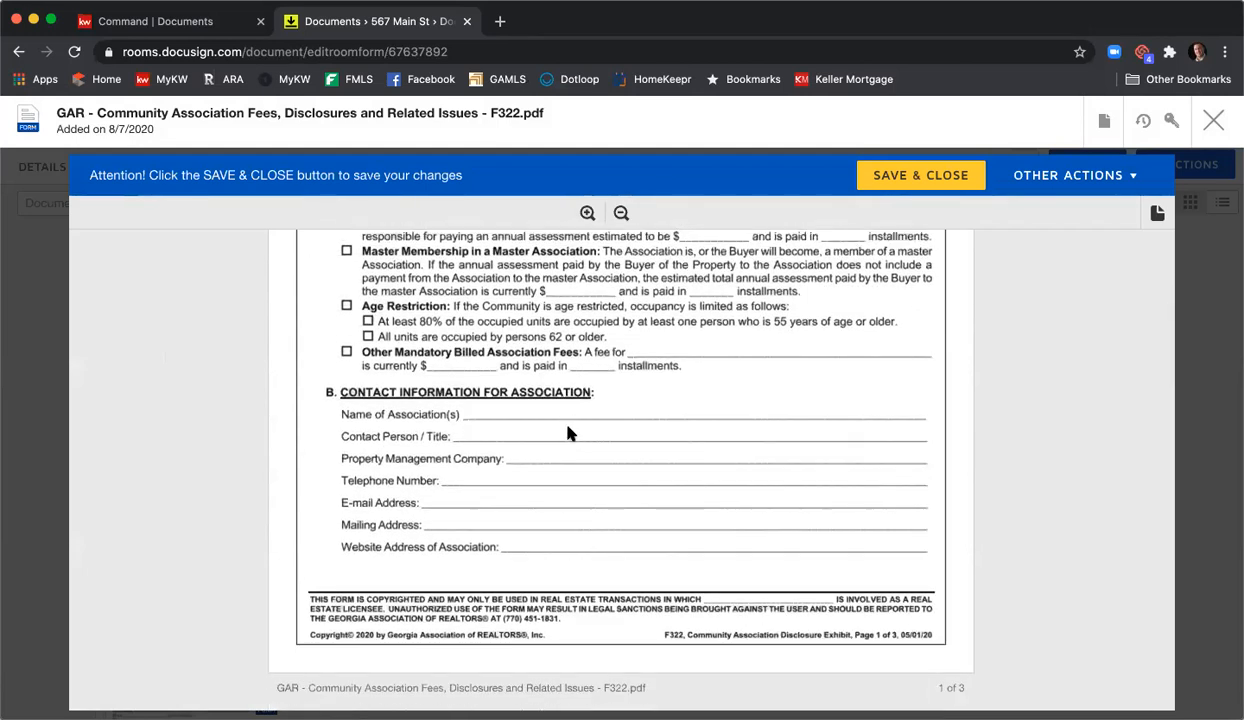
scroll(565, 425, "down", 3)
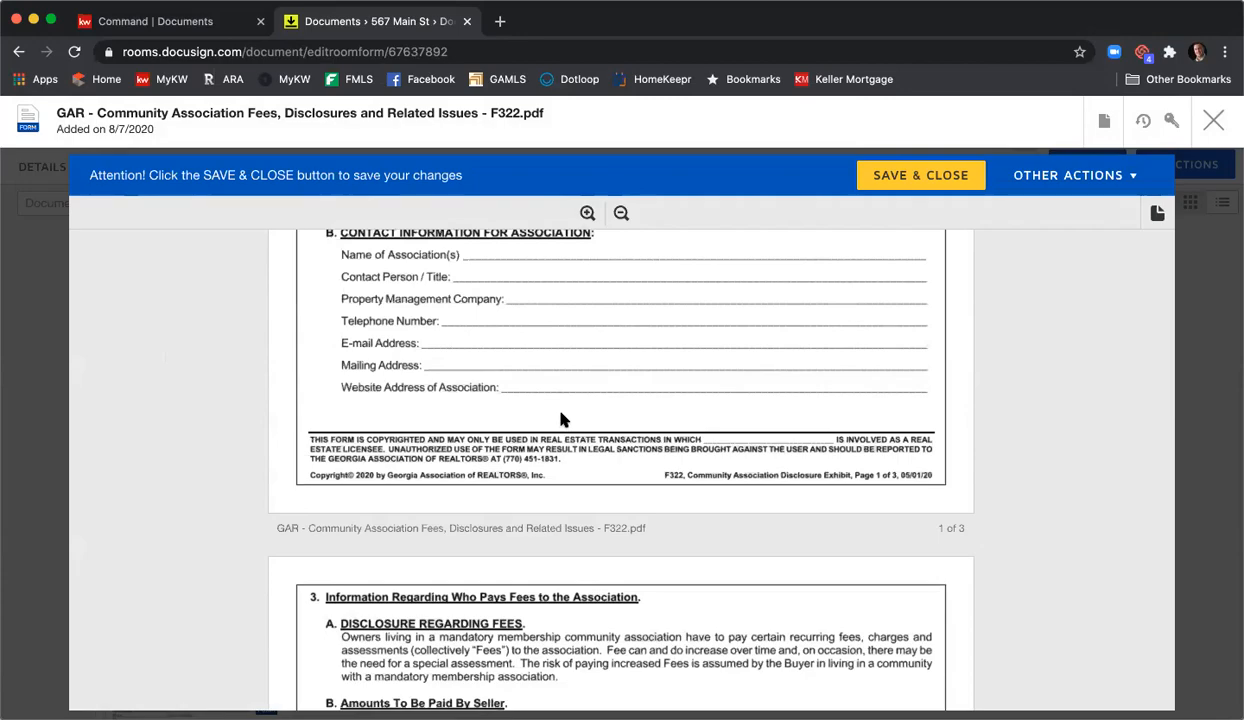
scroll(565, 416, "down", 20)
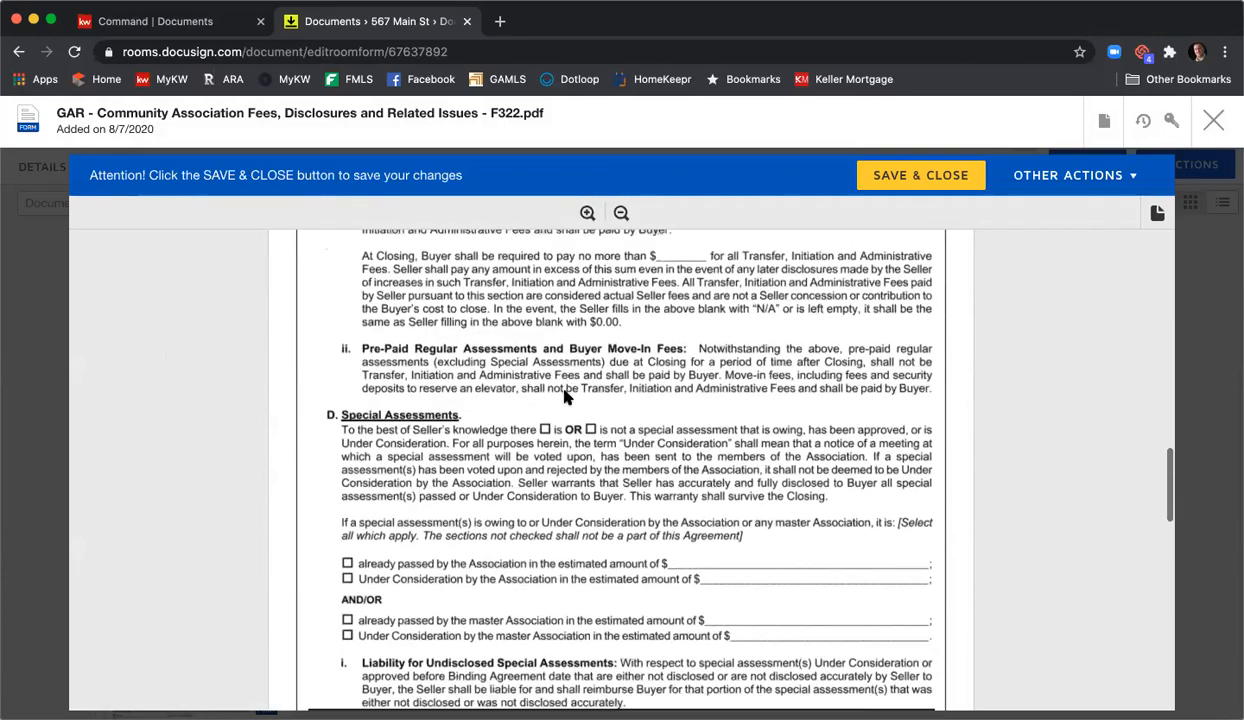
scroll(567, 396, "down", 15)
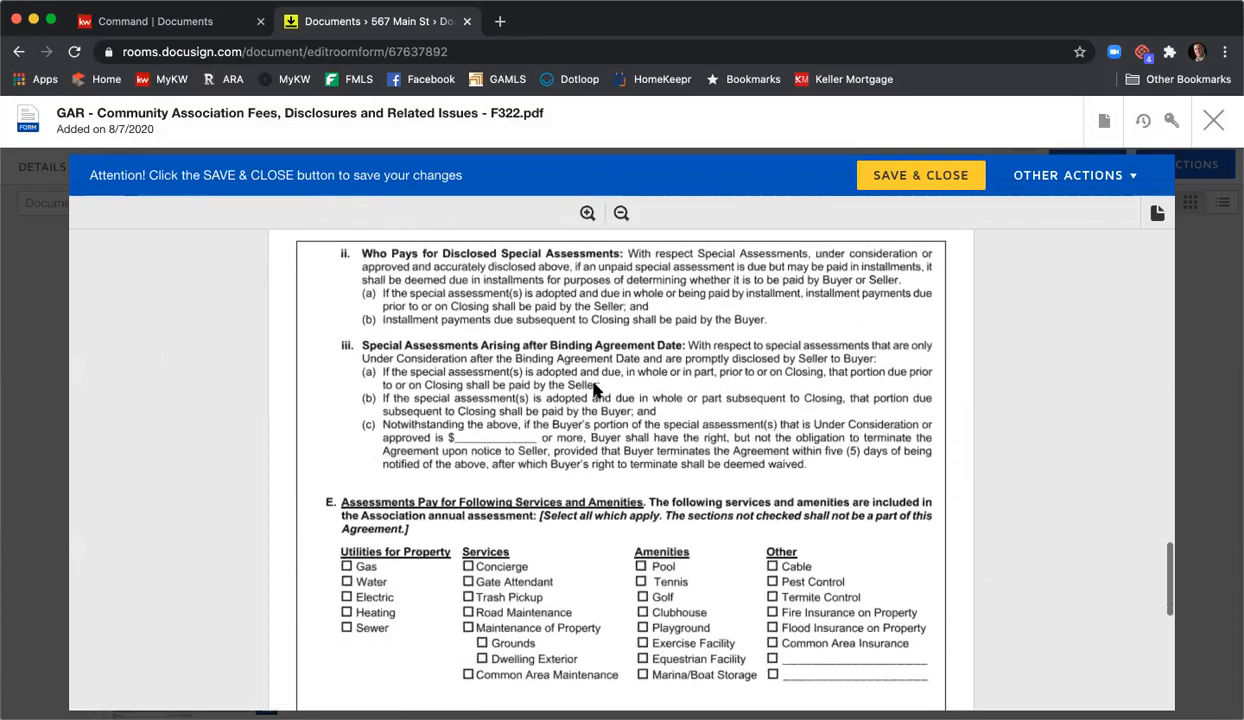
scroll(594, 390, "down", 10)
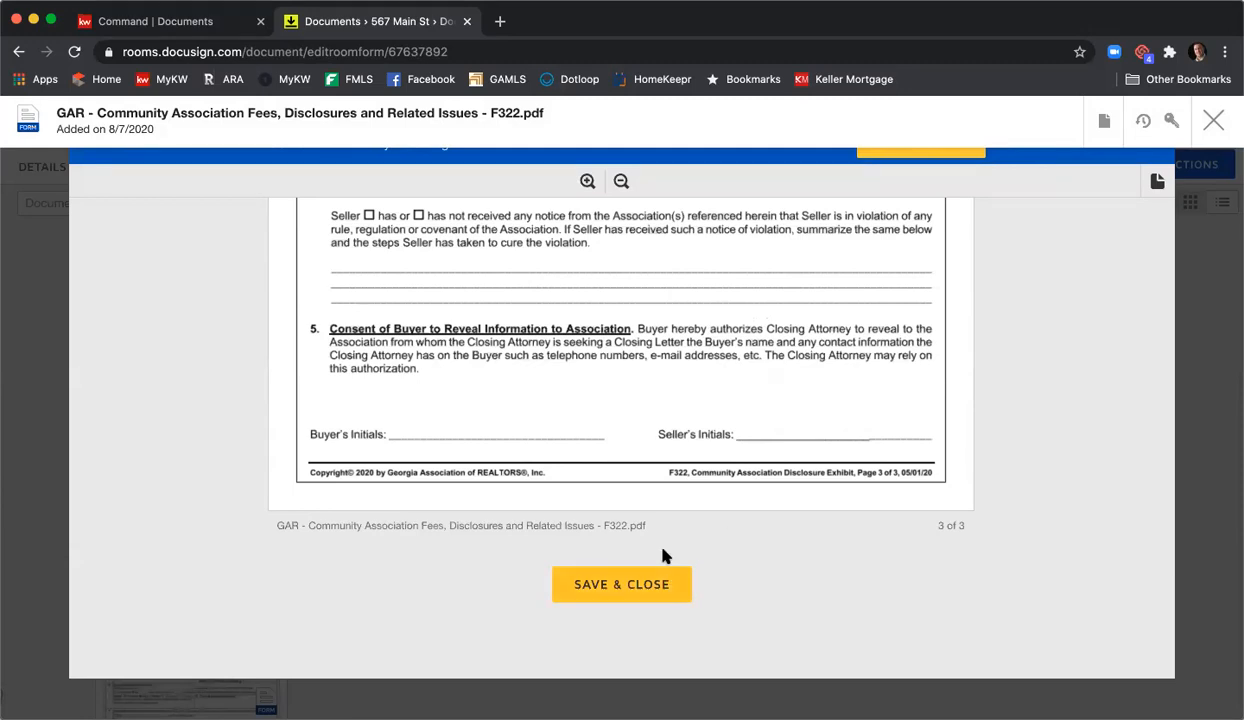
- Save the F322 form and open the Purchase and Sale Agreement - F201 from Room Docs
left_click(654, 587)
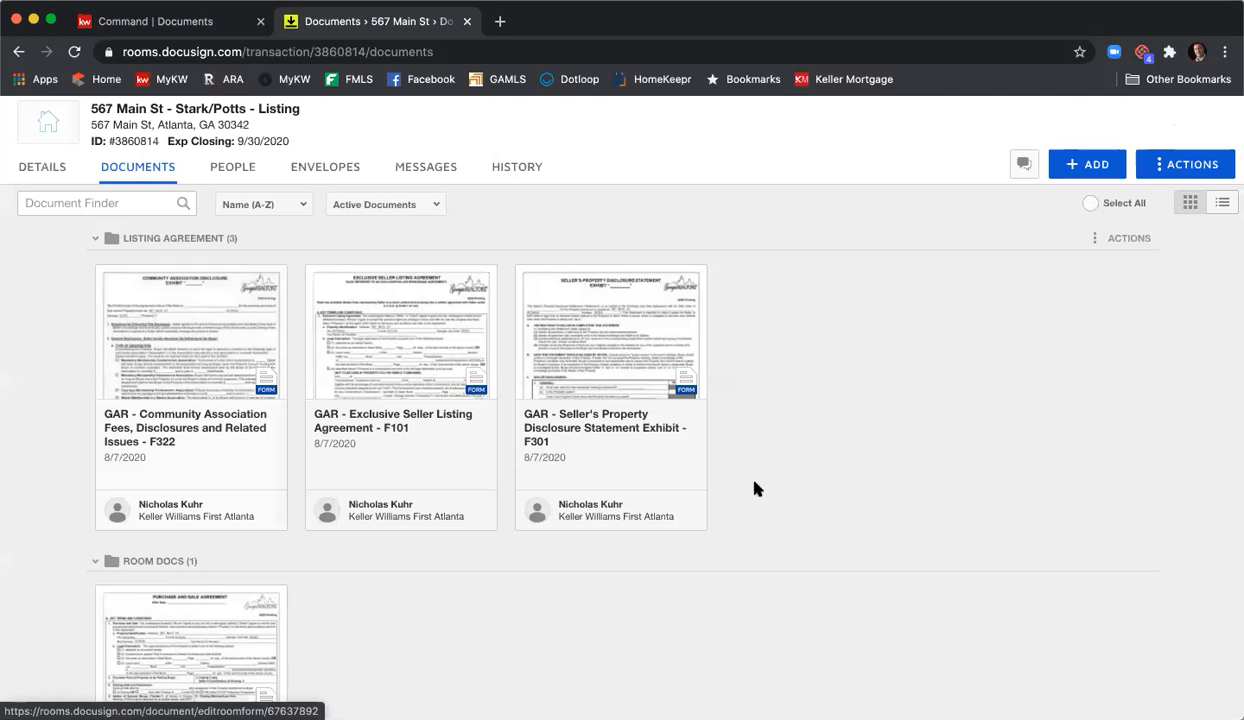
scroll(769, 455, "down", 5)
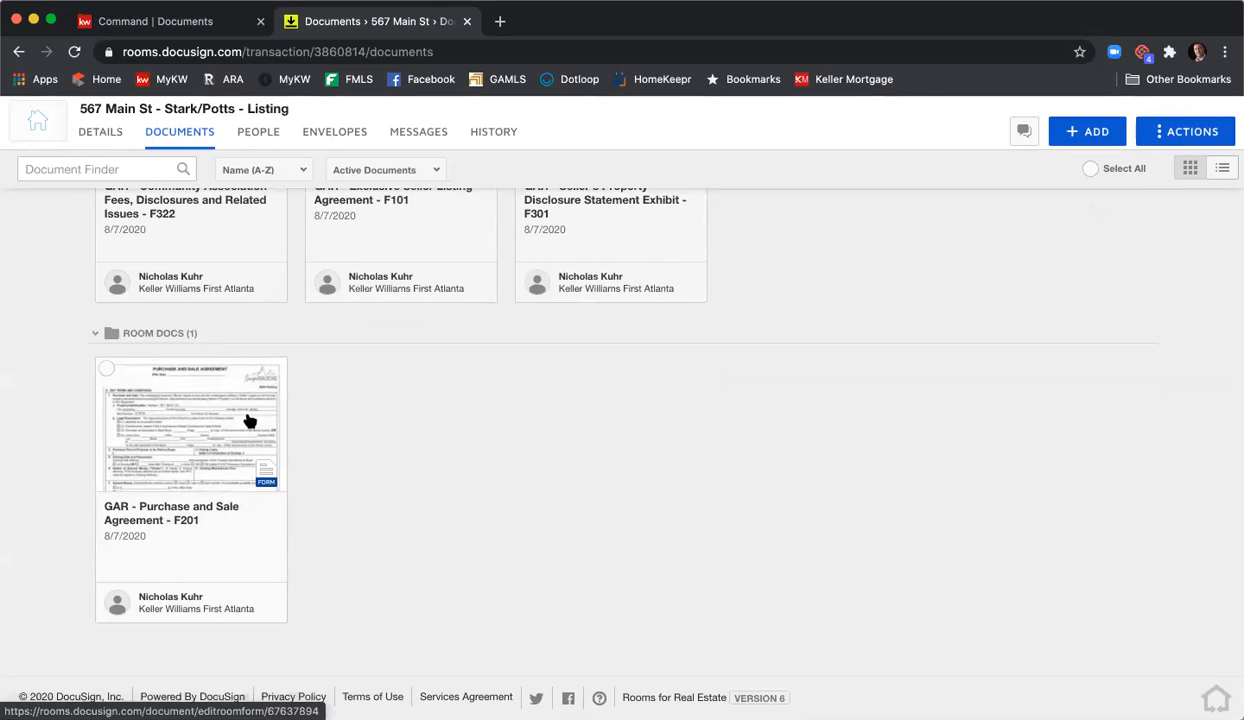
left_click(250, 421)
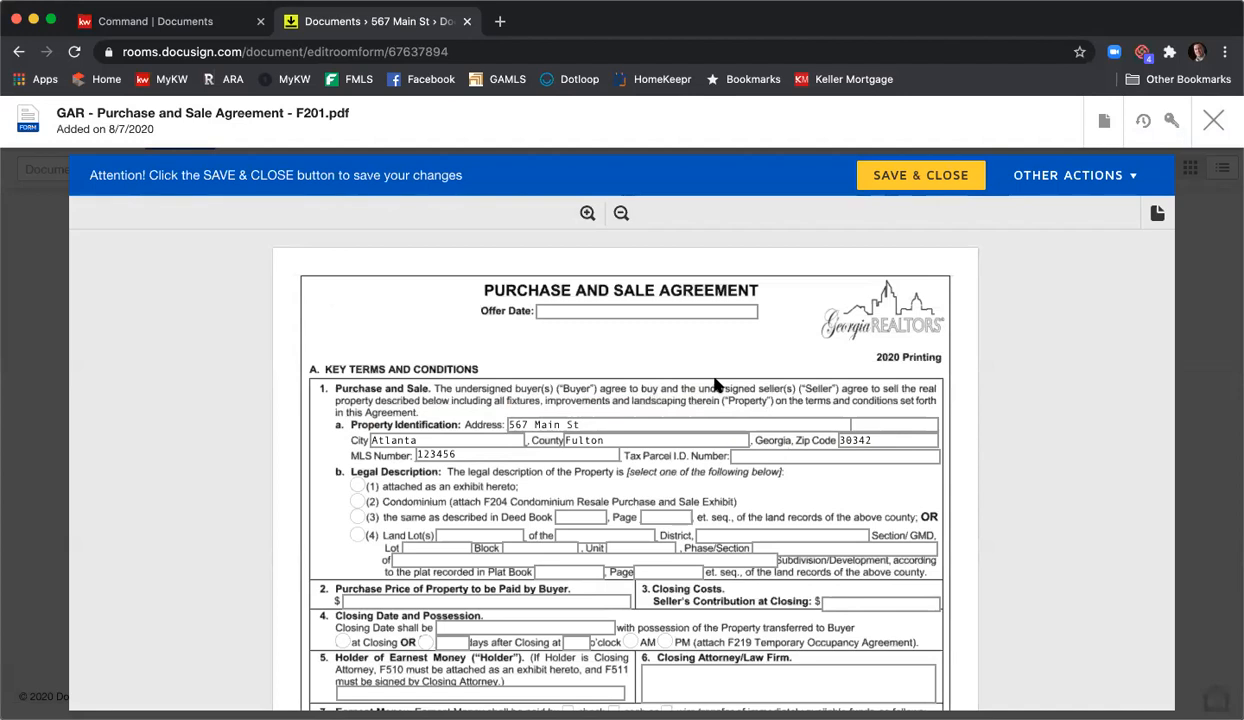
- Enter Offer Date 8/7/2020 and Tax Parcel I.D. 123456789, and choose legal description option (1)
left_click(672, 311)
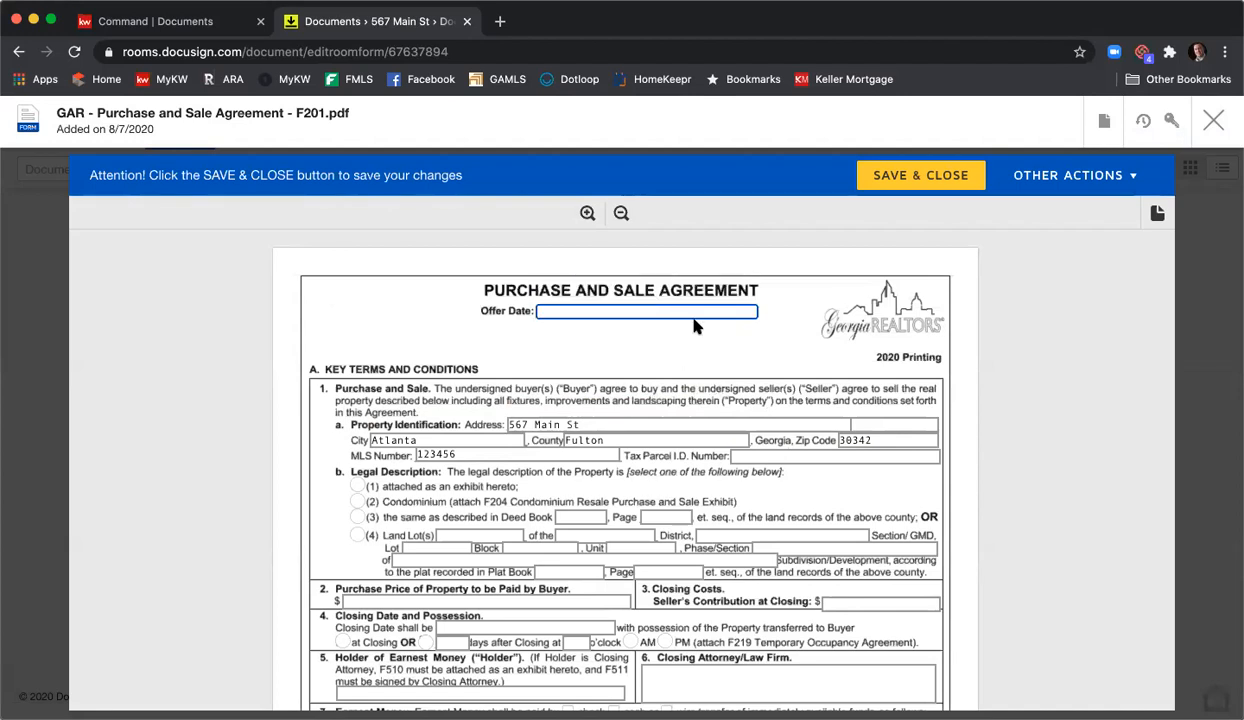
type("8/7/2020")
scroll(698, 330, "down", 1)
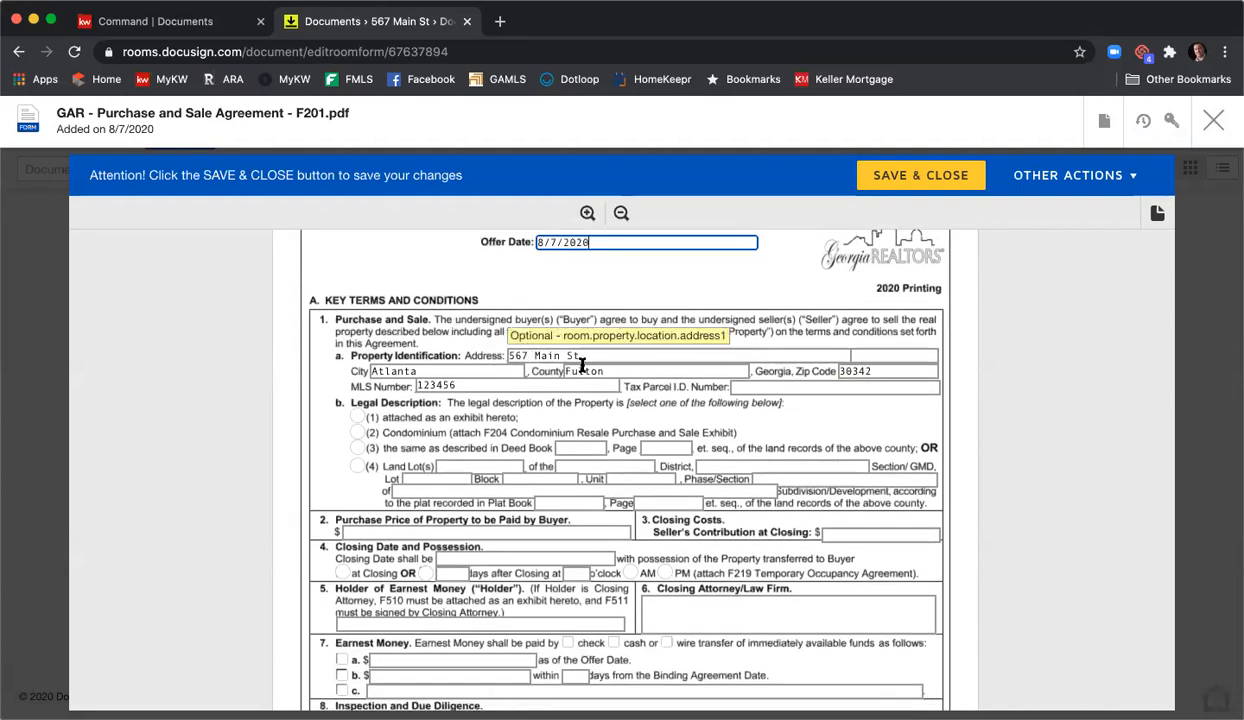
scroll(455, 352, "down", 1)
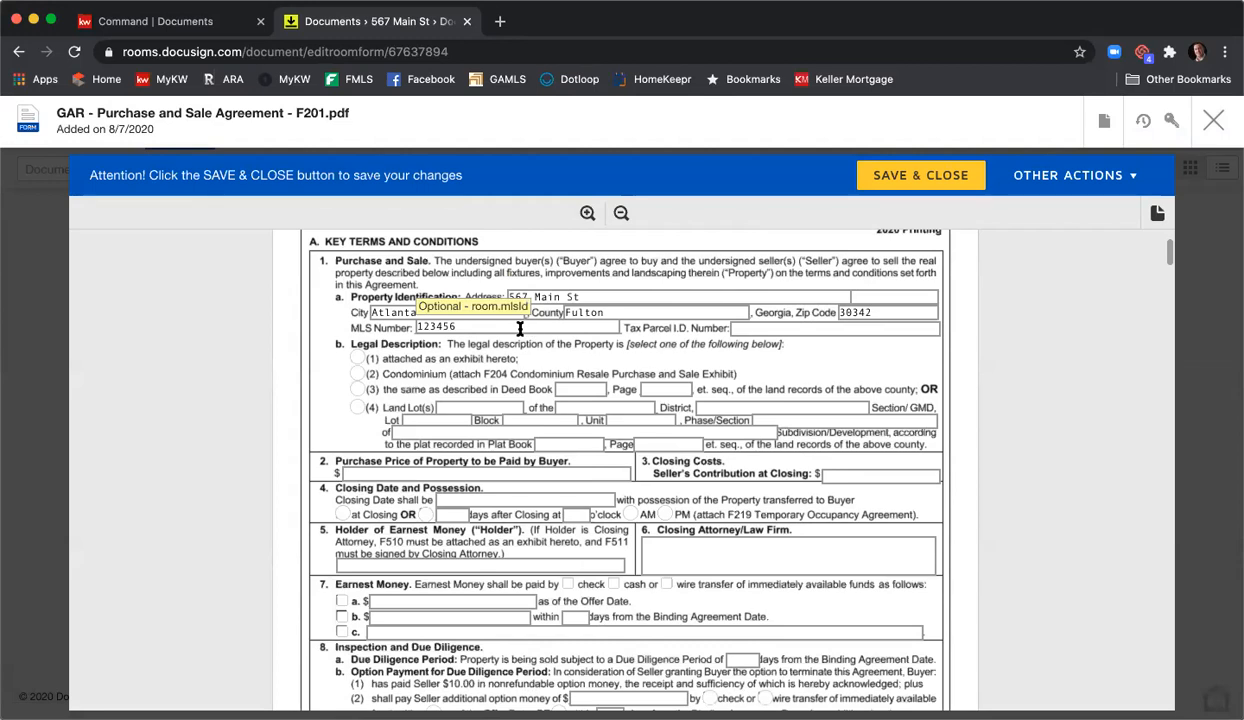
left_click(766, 330)
type("123456789")
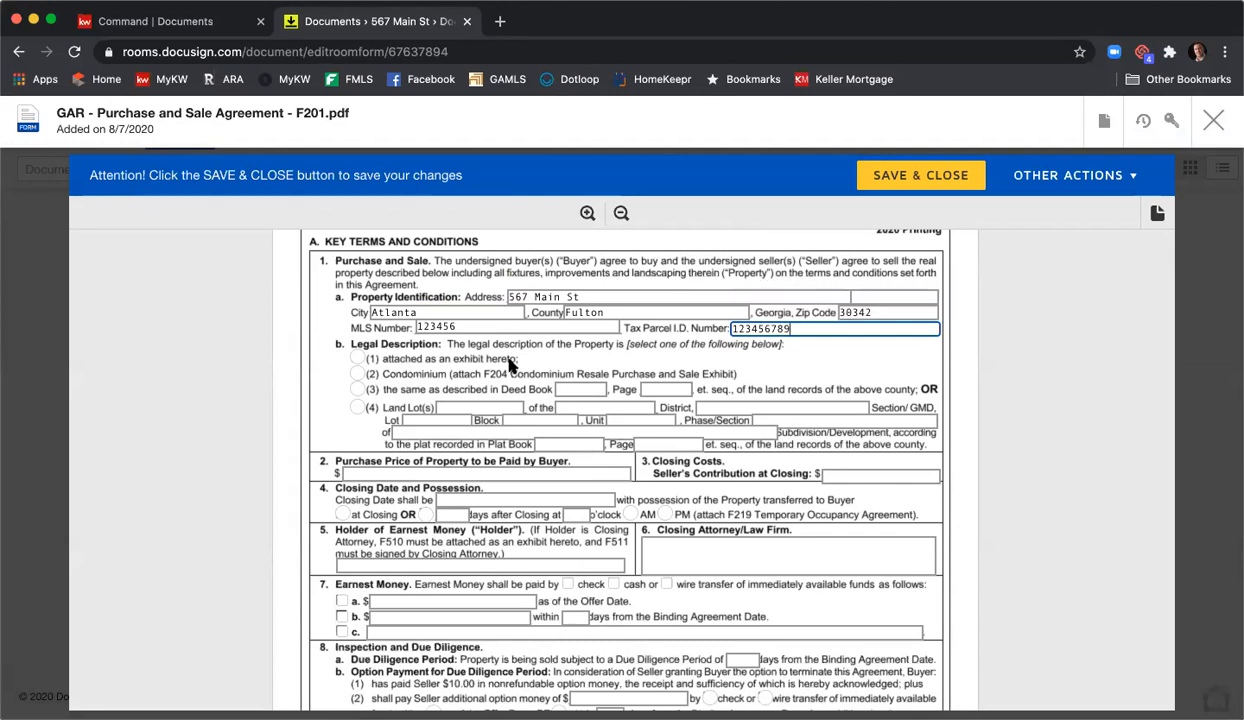
left_click(357, 358)
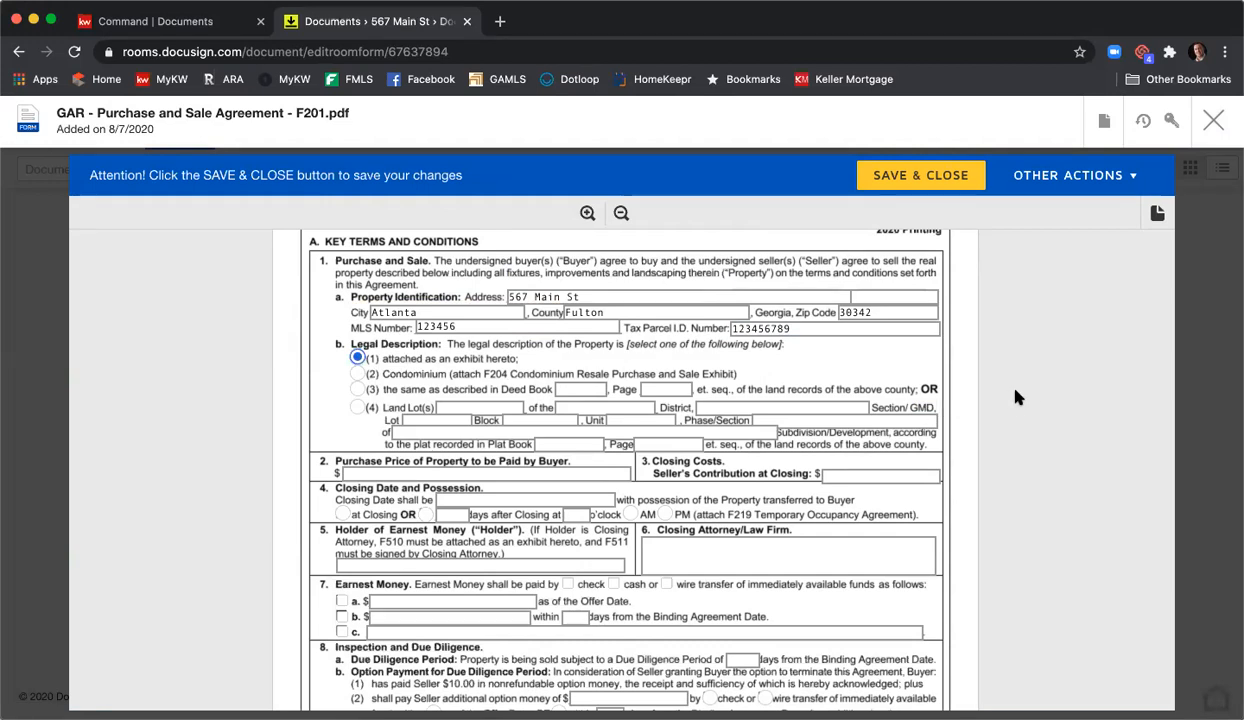
scroll(1015, 399, "down", 2)
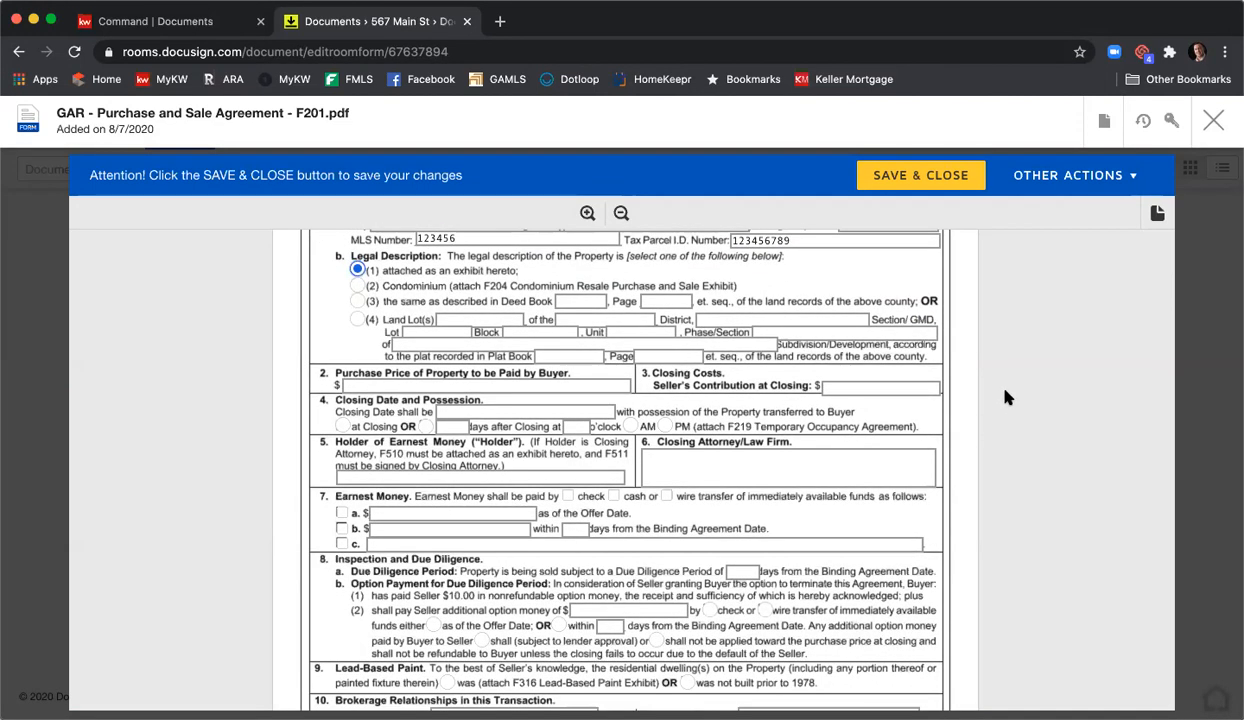
- Set purchase price 410,000, seller contribution 5,000, closing date 9/1/2020 with possession at closing
scroll(975, 380, "down", 1)
left_click(544, 380)
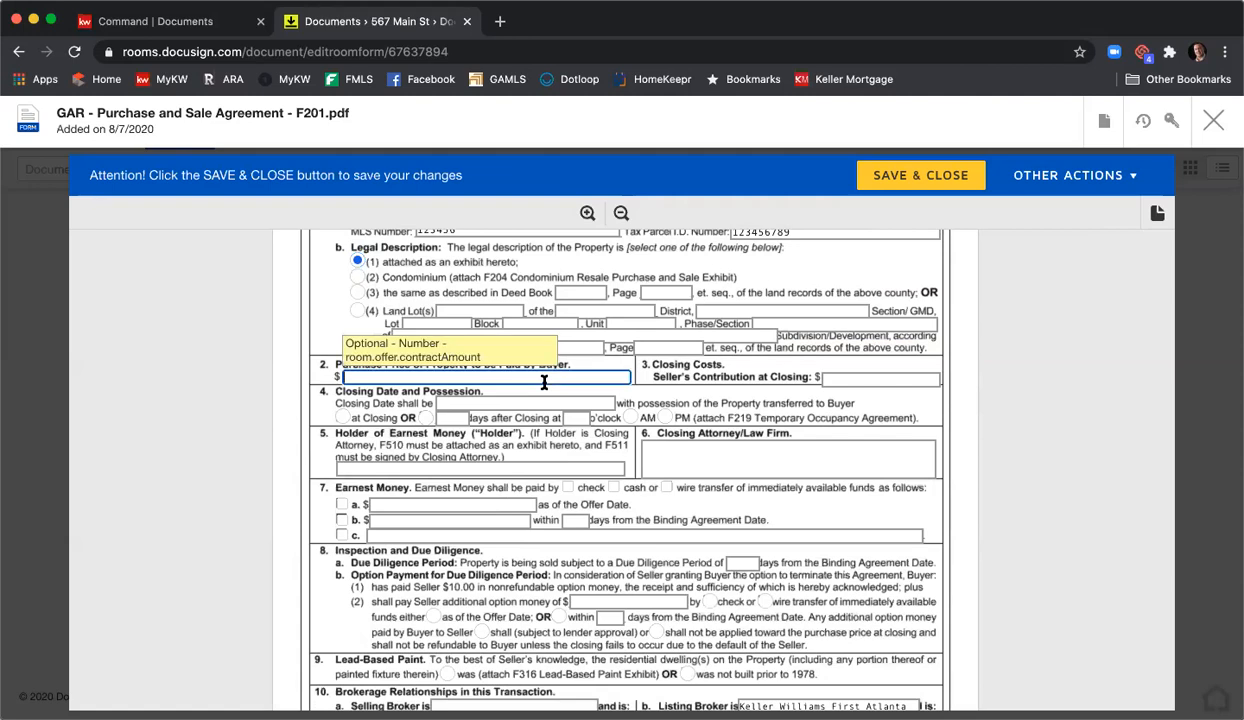
type("410,00")
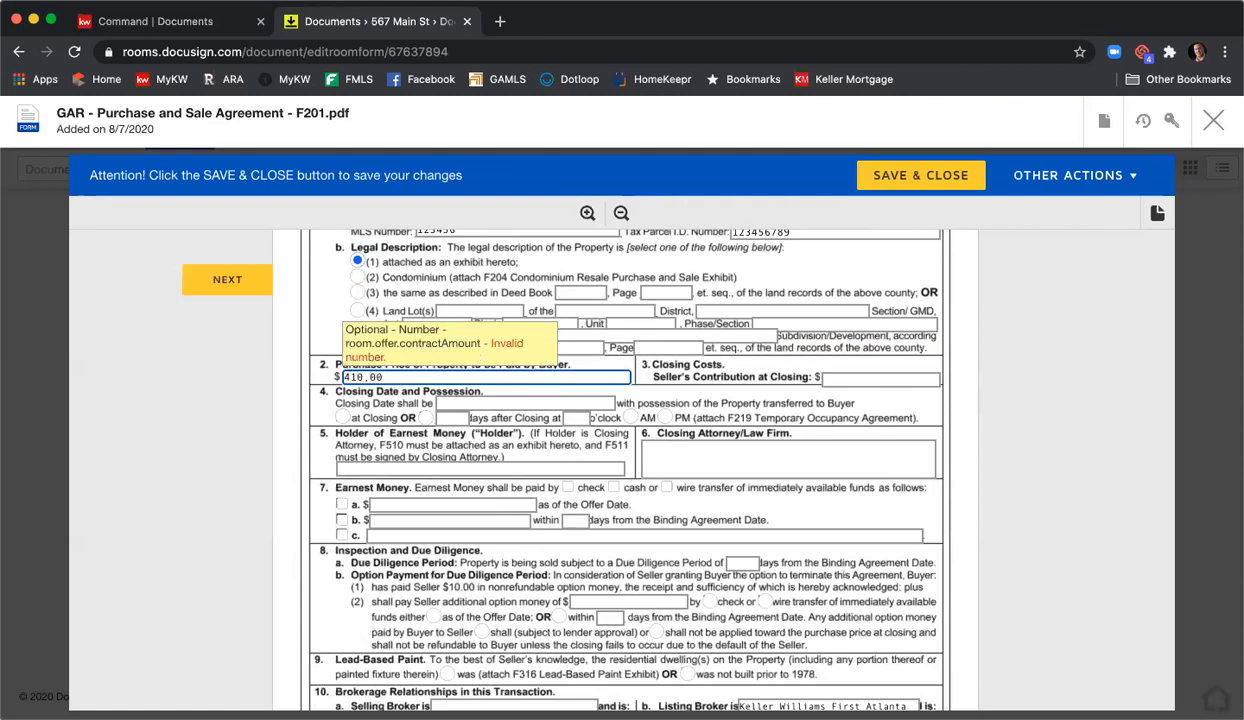
type("0")
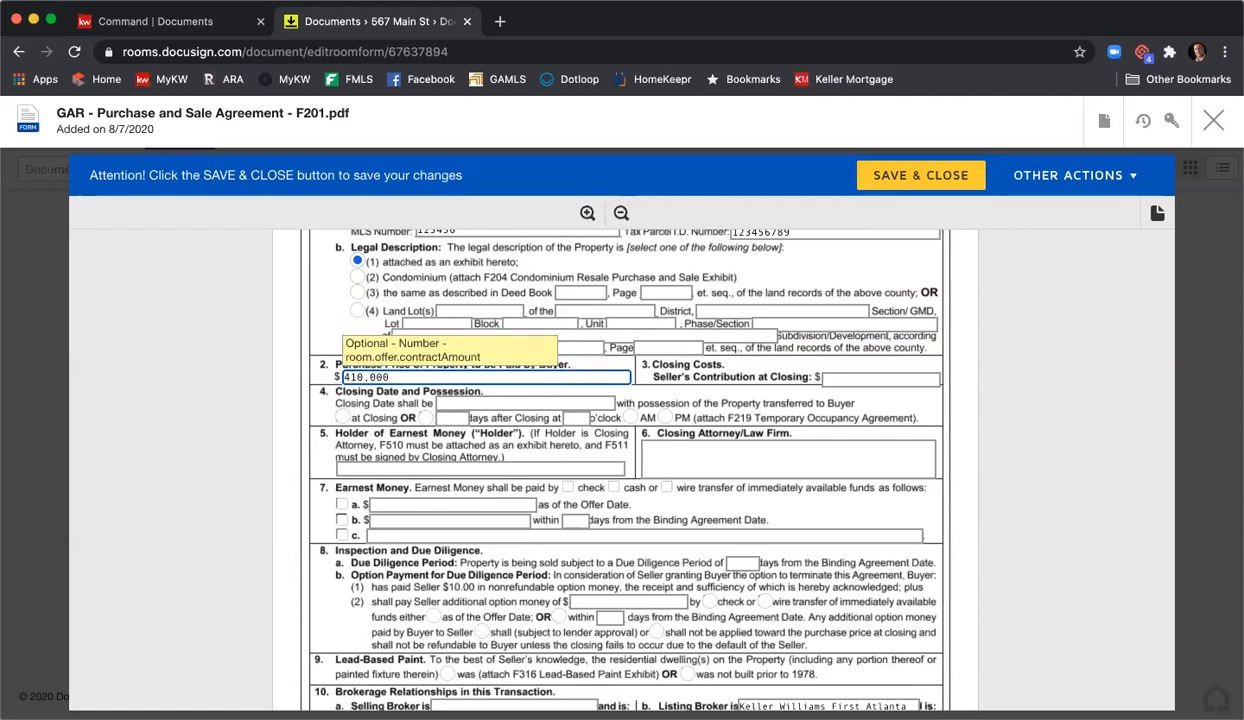
left_click(281, 321)
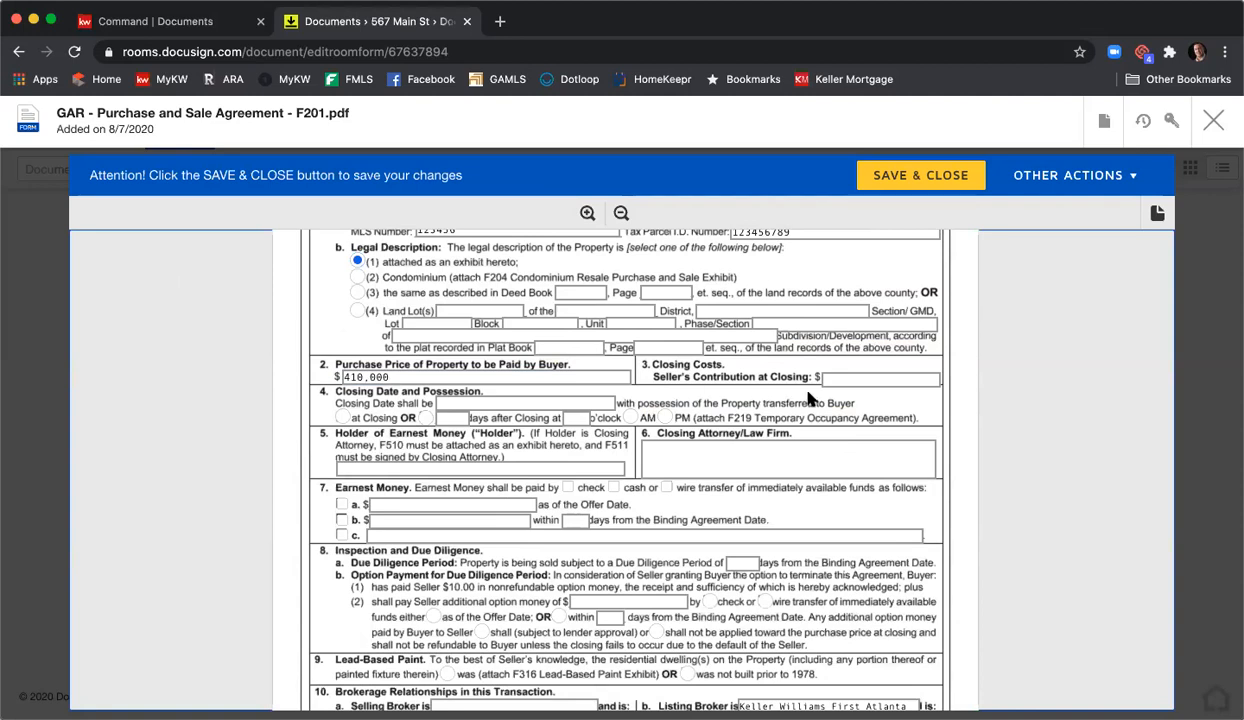
left_click(850, 380)
type("5,000")
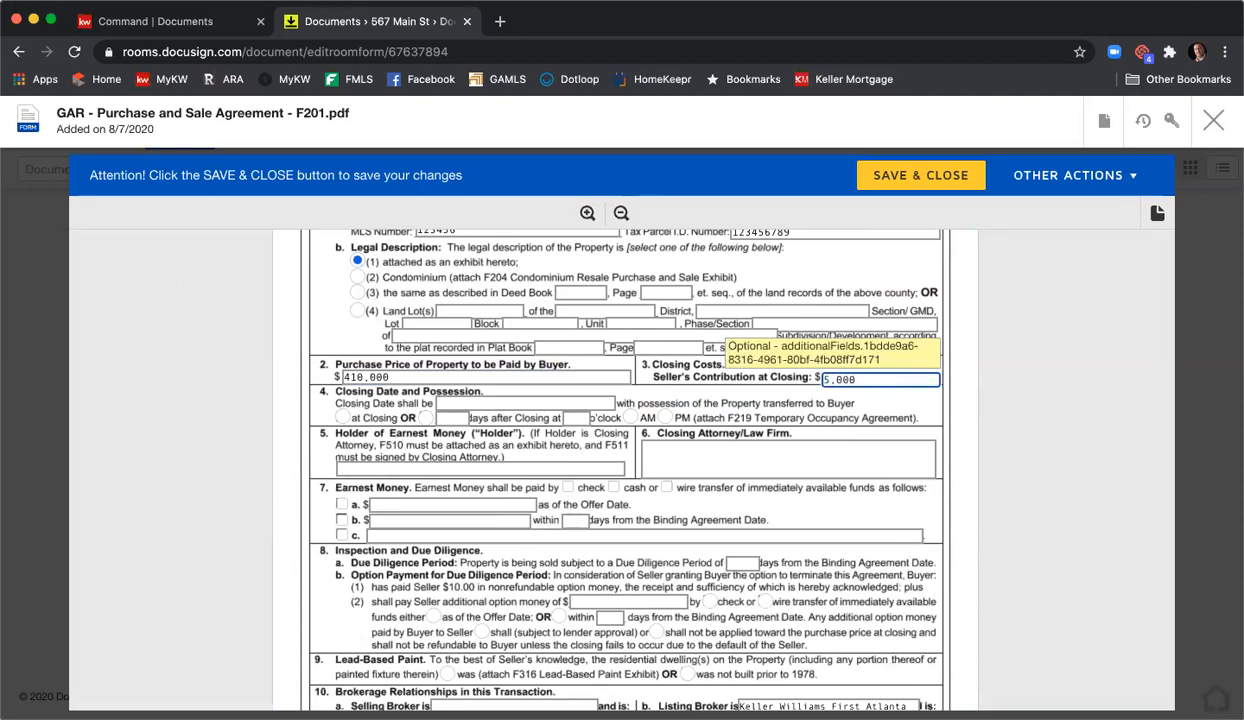
key("Tab")
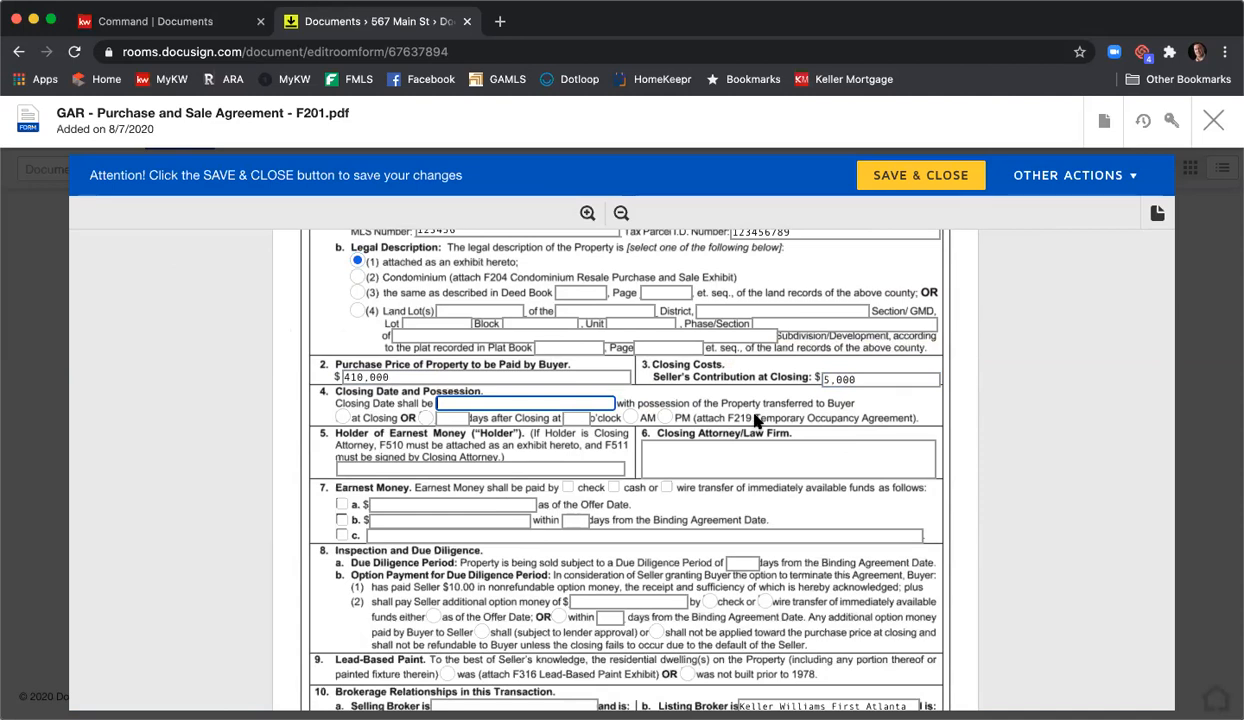
type("9/1/2020")
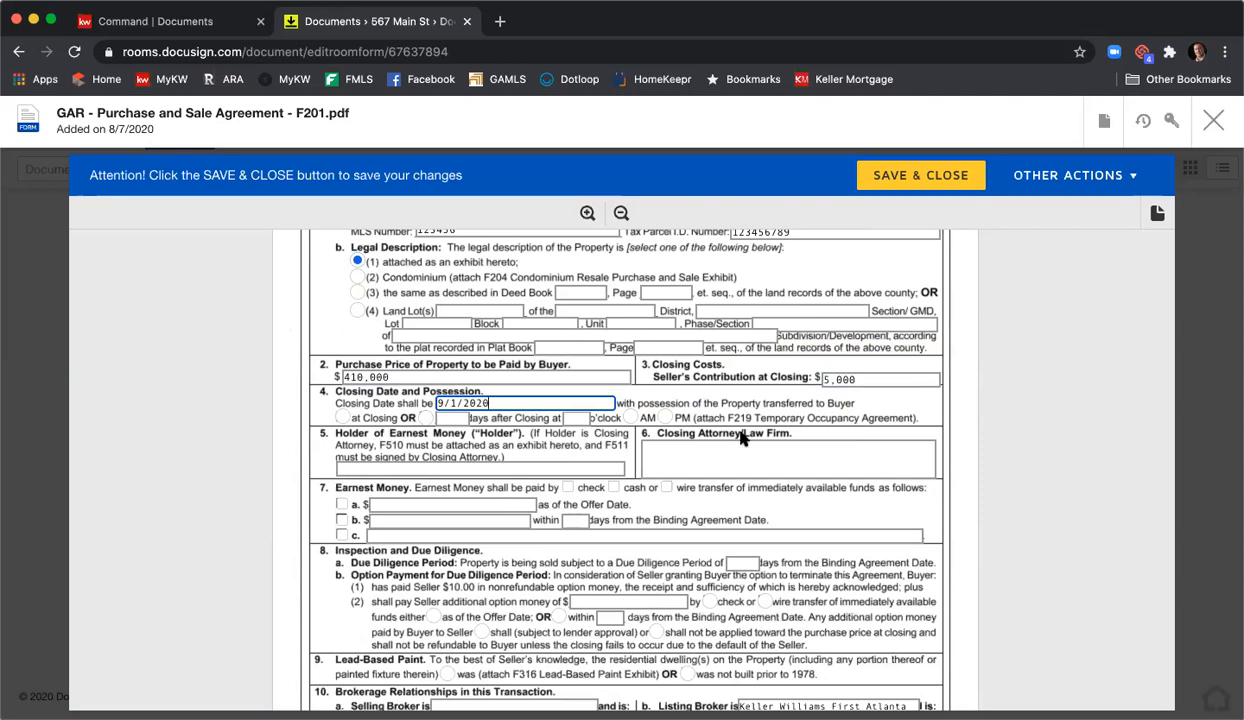
left_click(339, 419)
- Name KWFA earnest money holder and C&B closing attorney, with option b earnest money of 4,100
left_click(425, 467)
type("KWFA")
key("Tab")
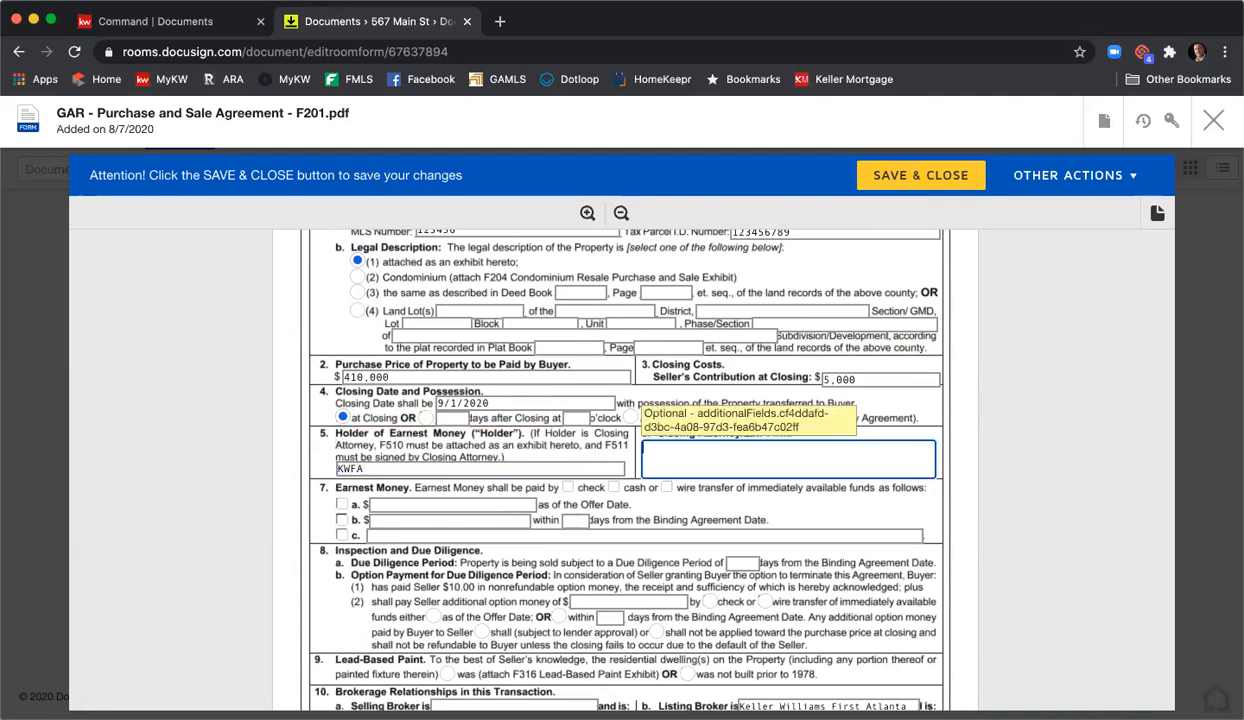
type("C&B")
scroll(442, 460, "down", 2)
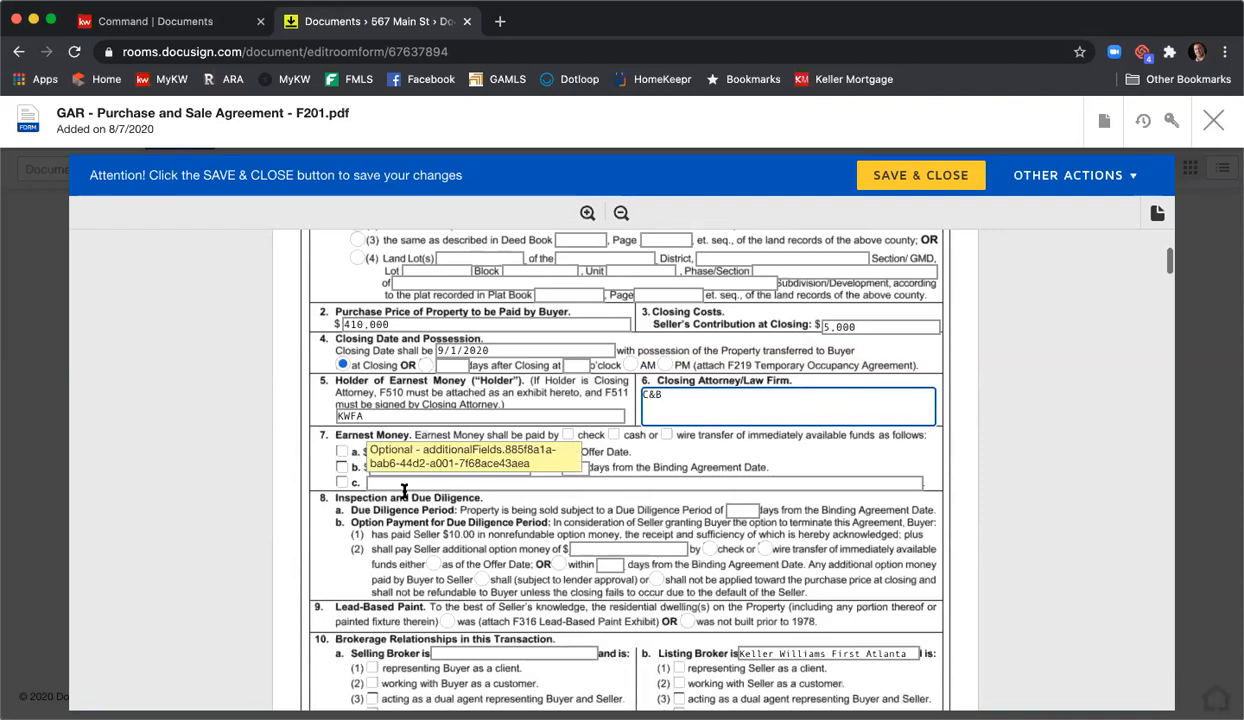
left_click(342, 467)
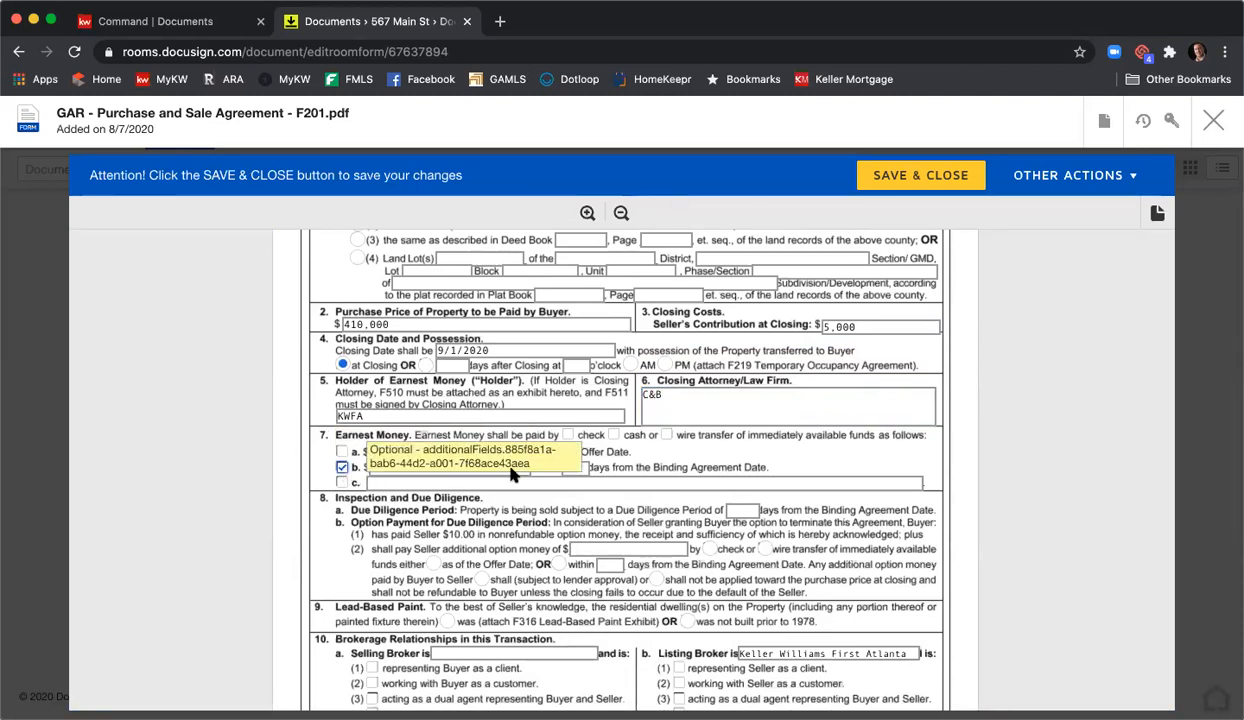
left_click(418, 467)
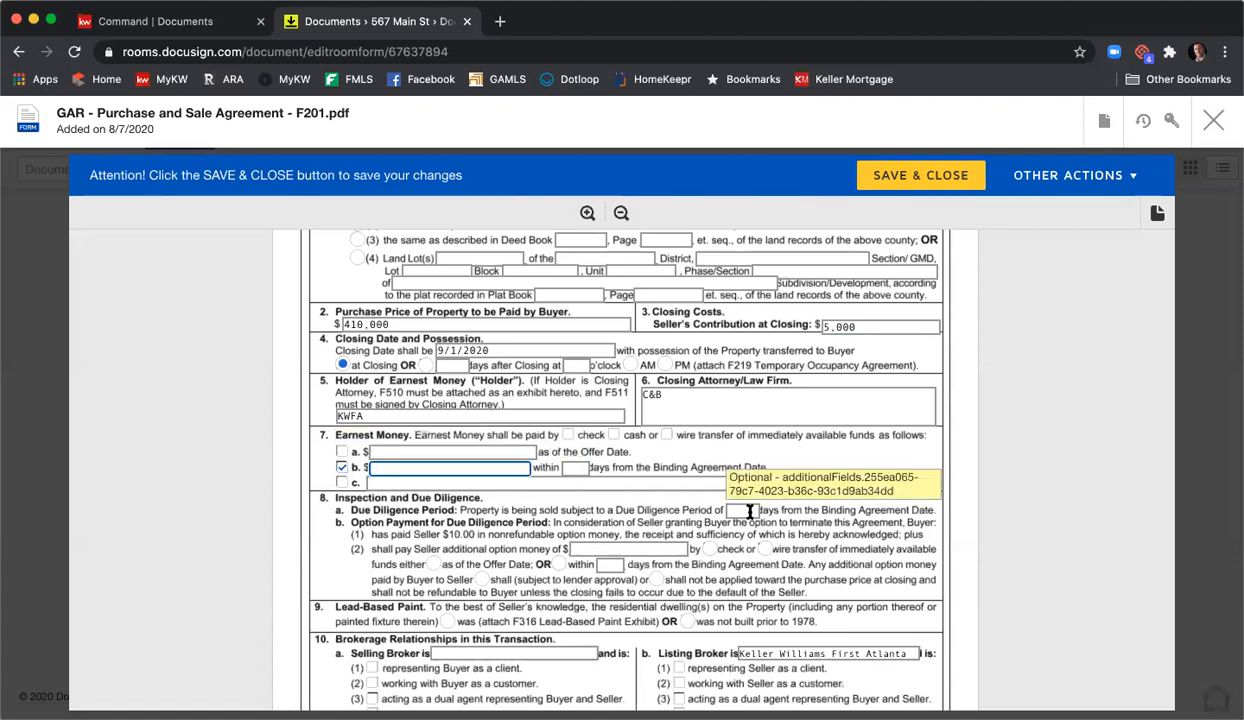
type("4,100")
left_click(578, 468)
- Set earnest money due in 3 days, a 10-day due diligence period, and property not built before 1978
type("3")
scroll(783, 468, "down", 2)
left_click(758, 413)
type("10")
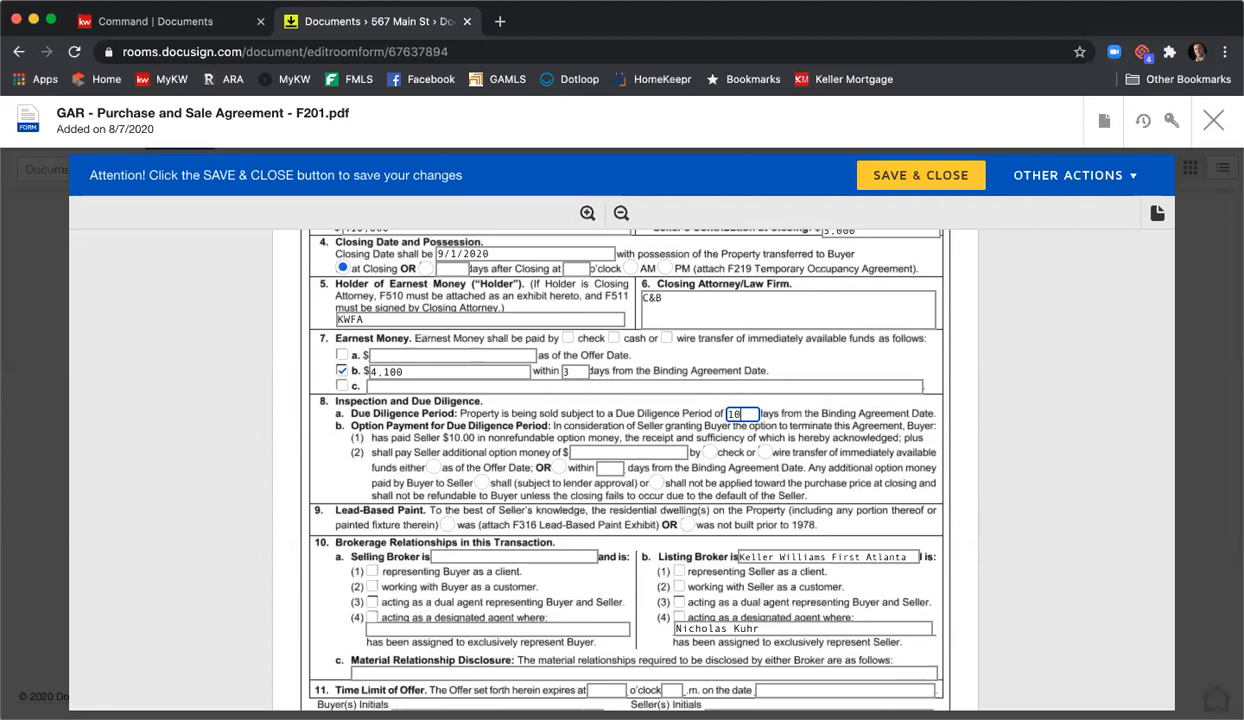
scroll(750, 412, "down", 2)
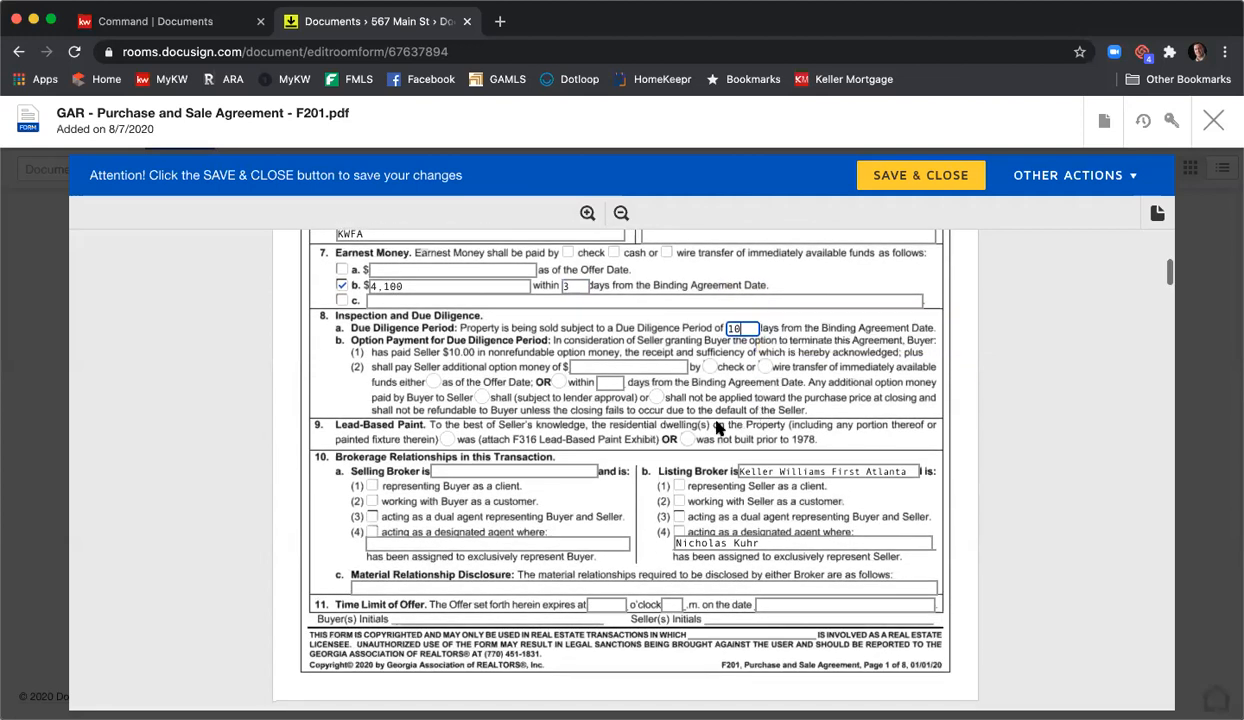
left_click(688, 441)
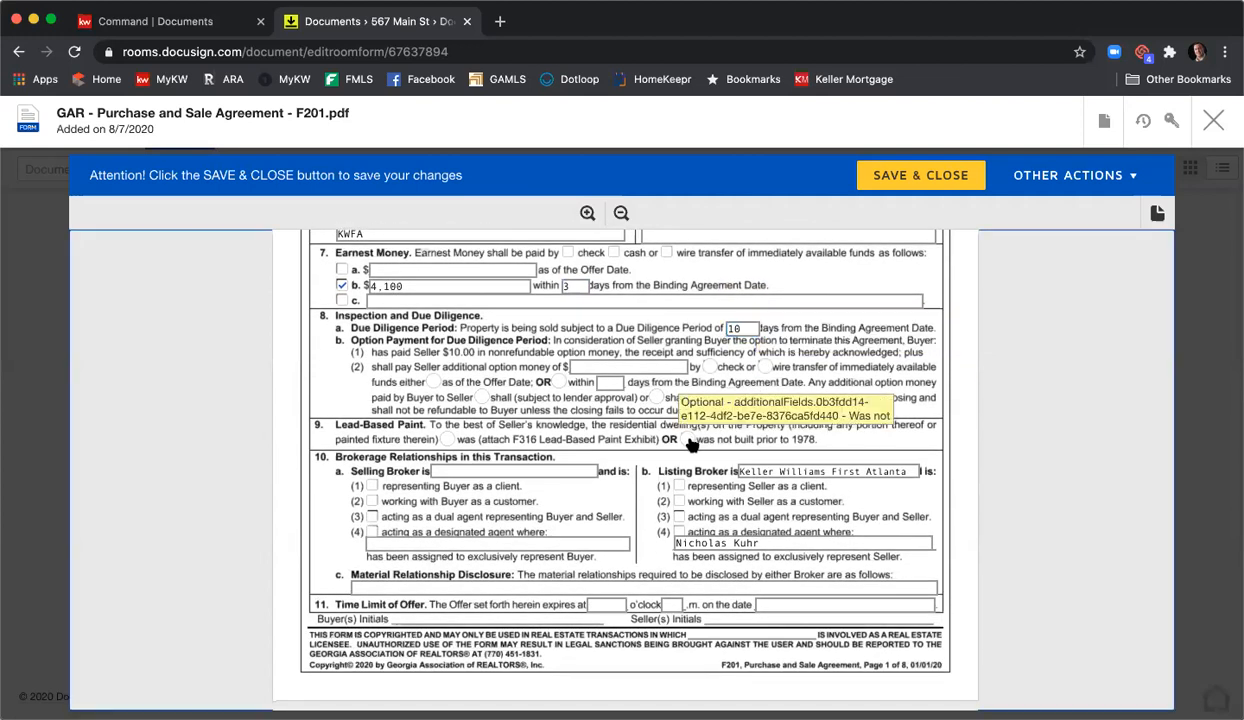
scroll(780, 410, "down", 2)
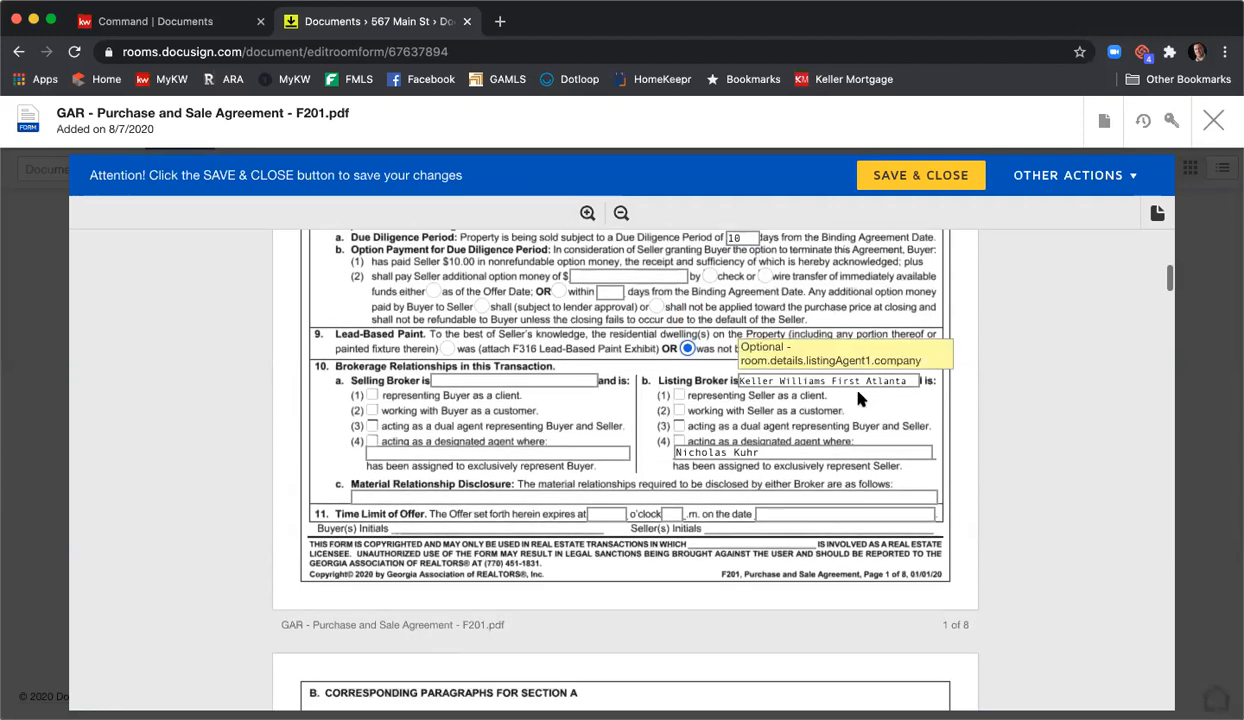
- Mark the listing broker for the seller, enter the selling broker representing the buyer, and material relationships N/A
left_click(679, 395)
left_click(553, 380)
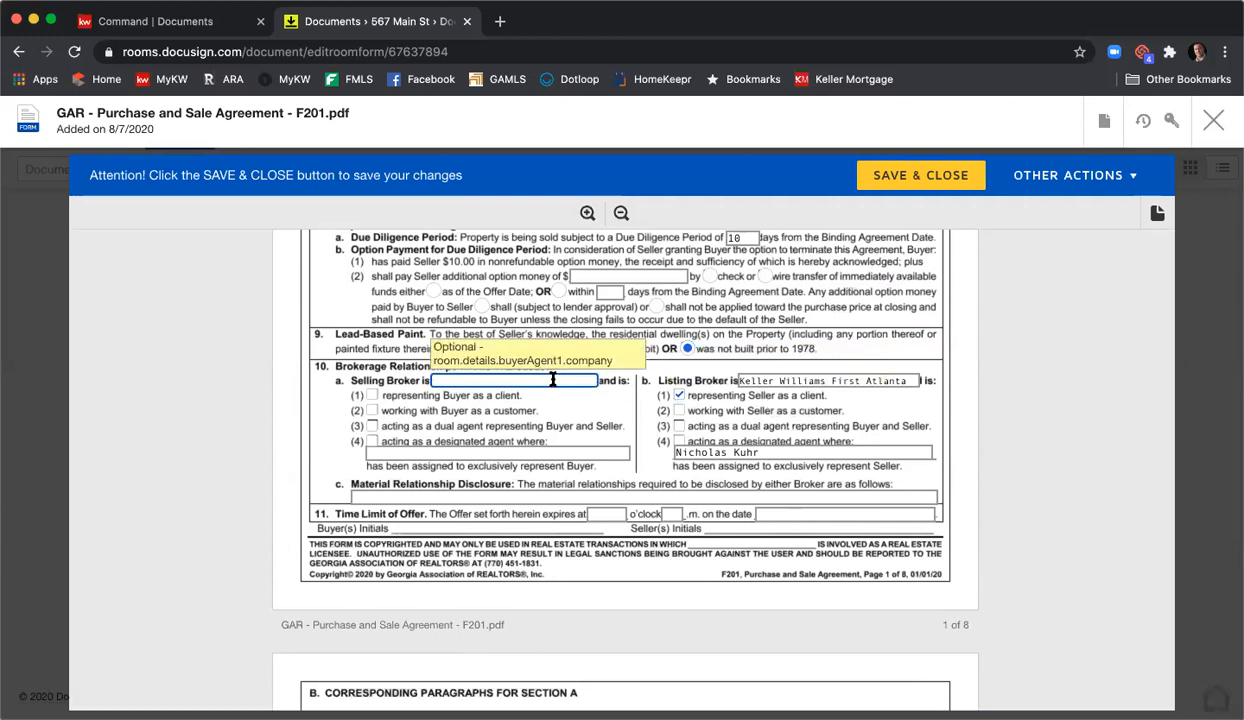
type("Harry Norman")
left_click(371, 396)
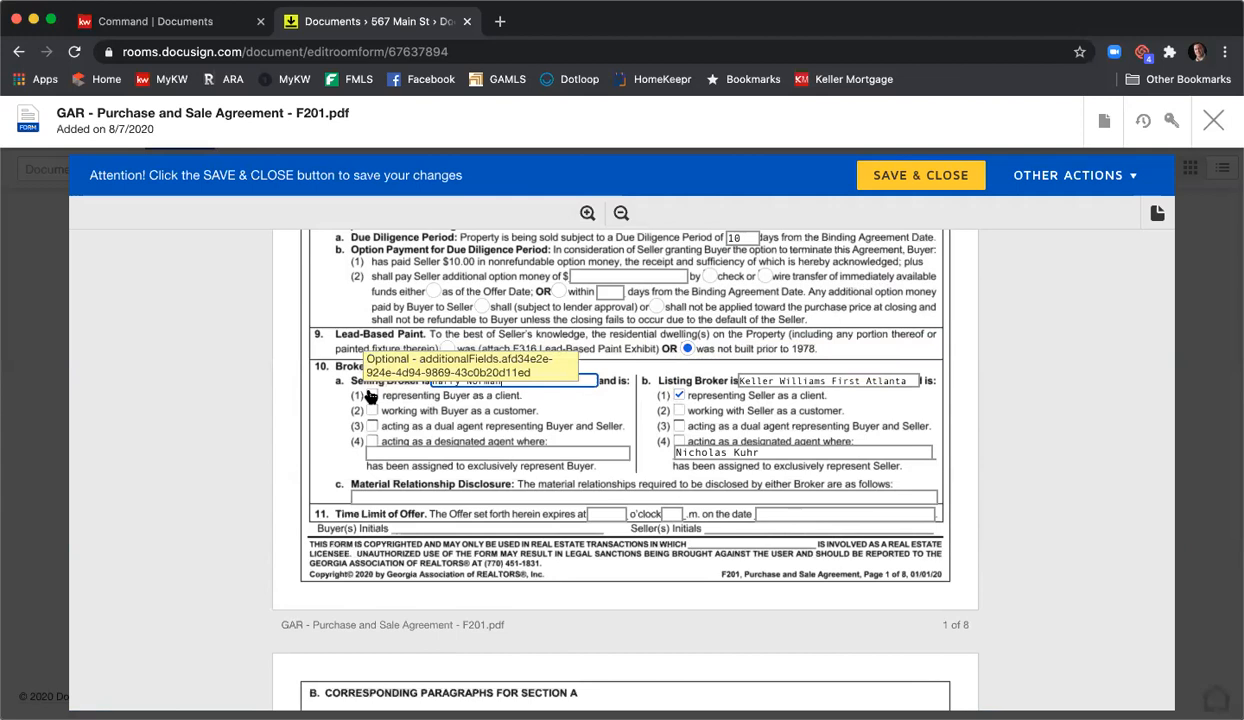
scroll(612, 370, "down", 1)
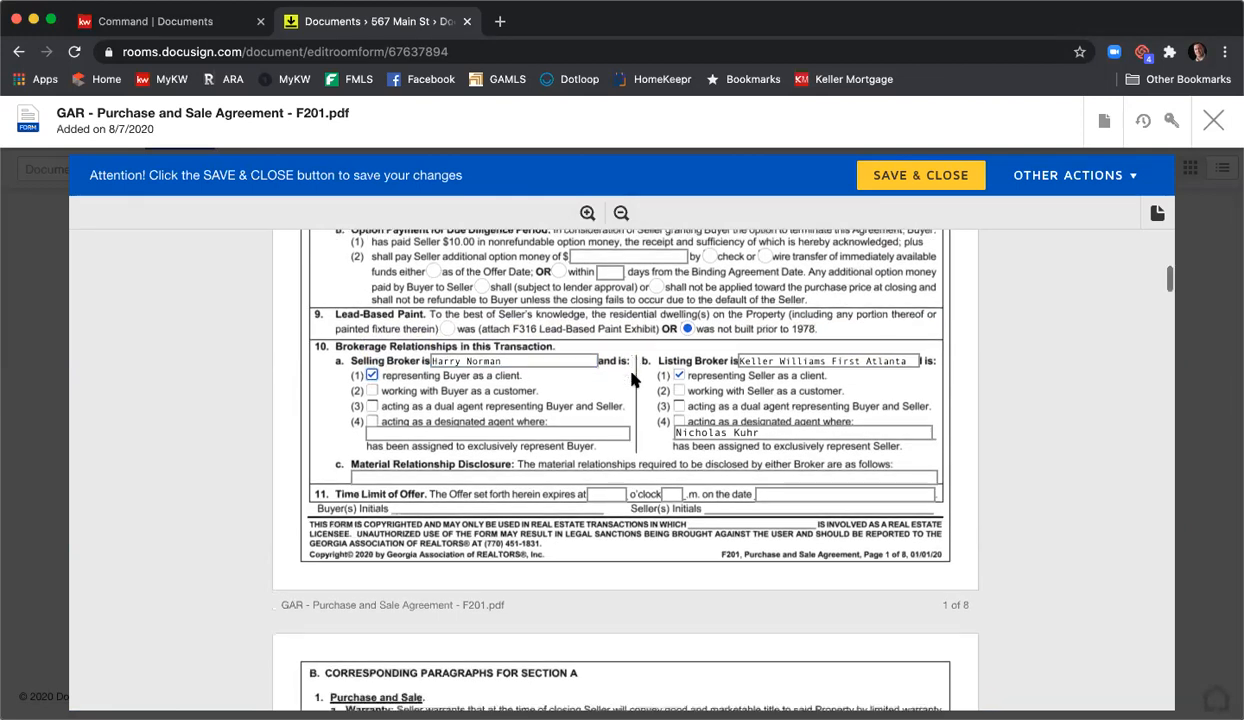
left_click(497, 458)
type("N")
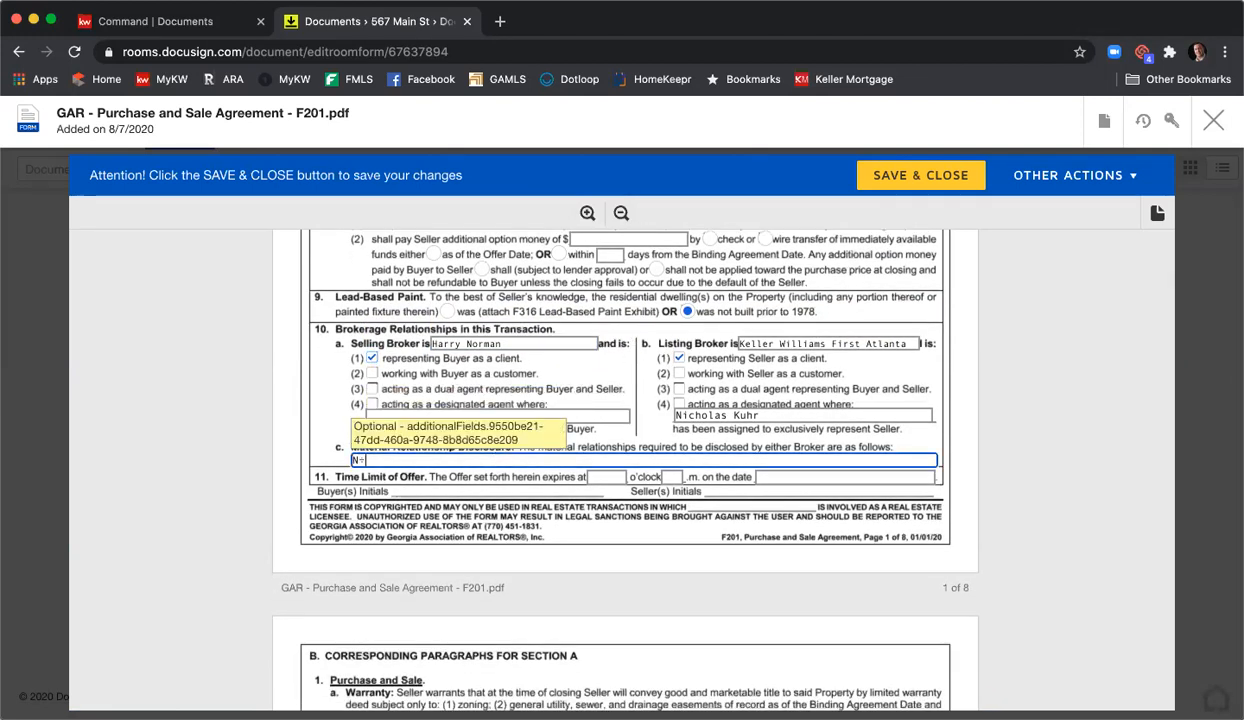
type("/A")
- Set the offer to expire at 12 p.m. on 8/8/2020
scroll(1040, 473, "down", 2)
key("Tab")
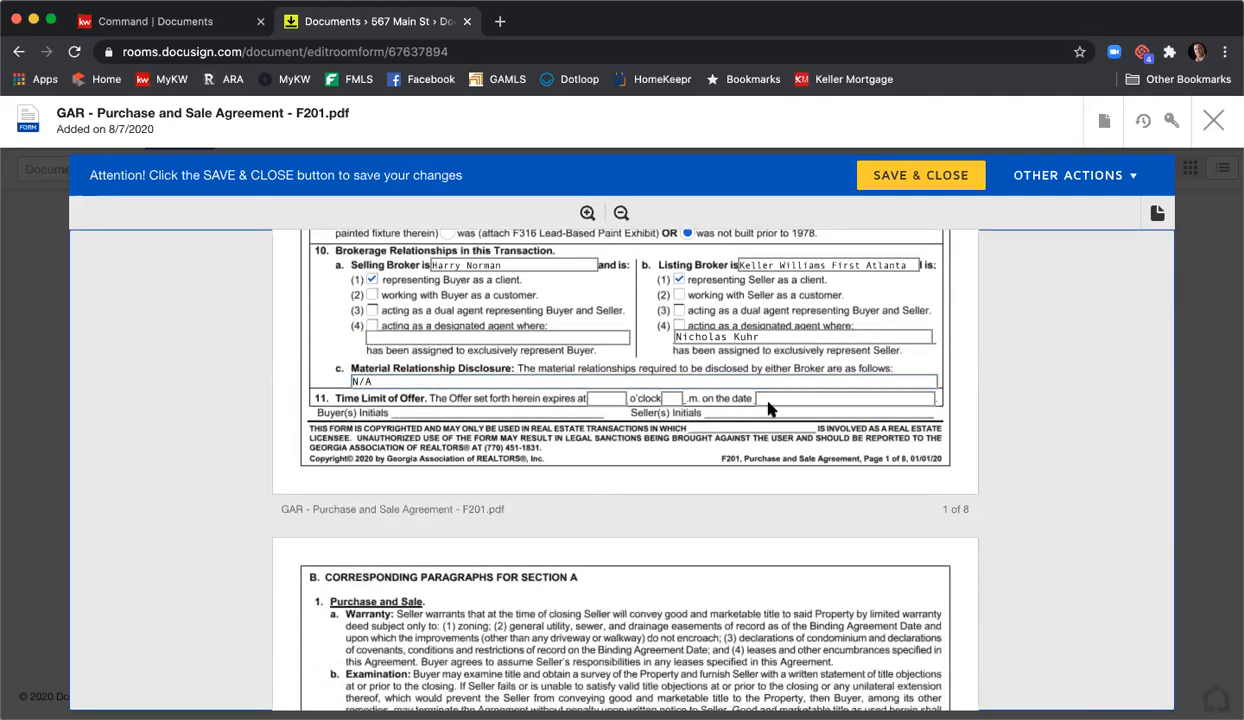
type("12")
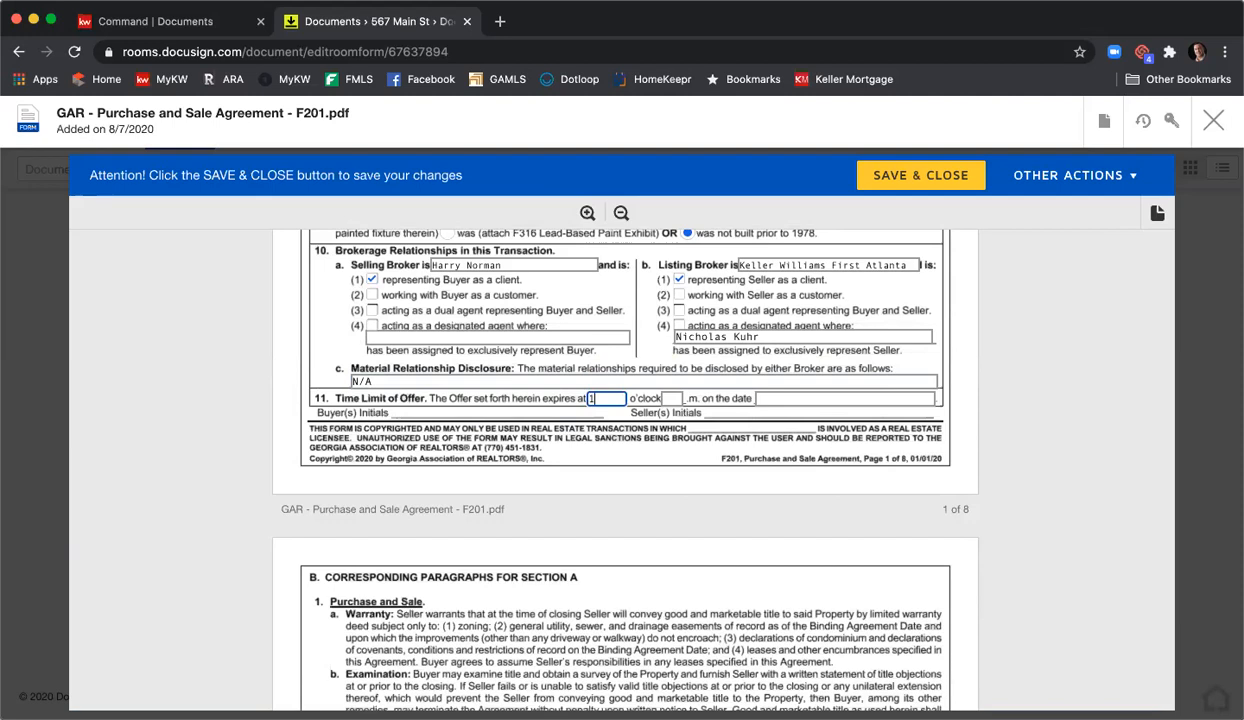
key("Tab")
key("Tab")
type("8/8/2020")
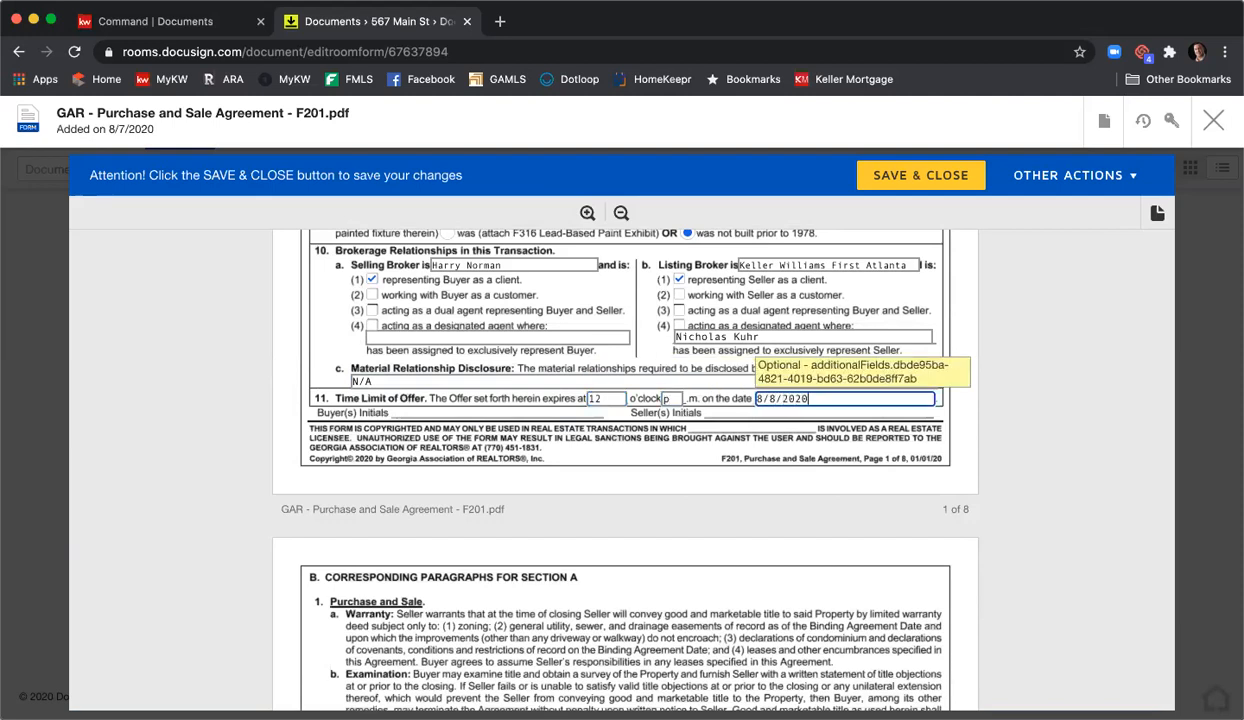
left_click(995, 438)
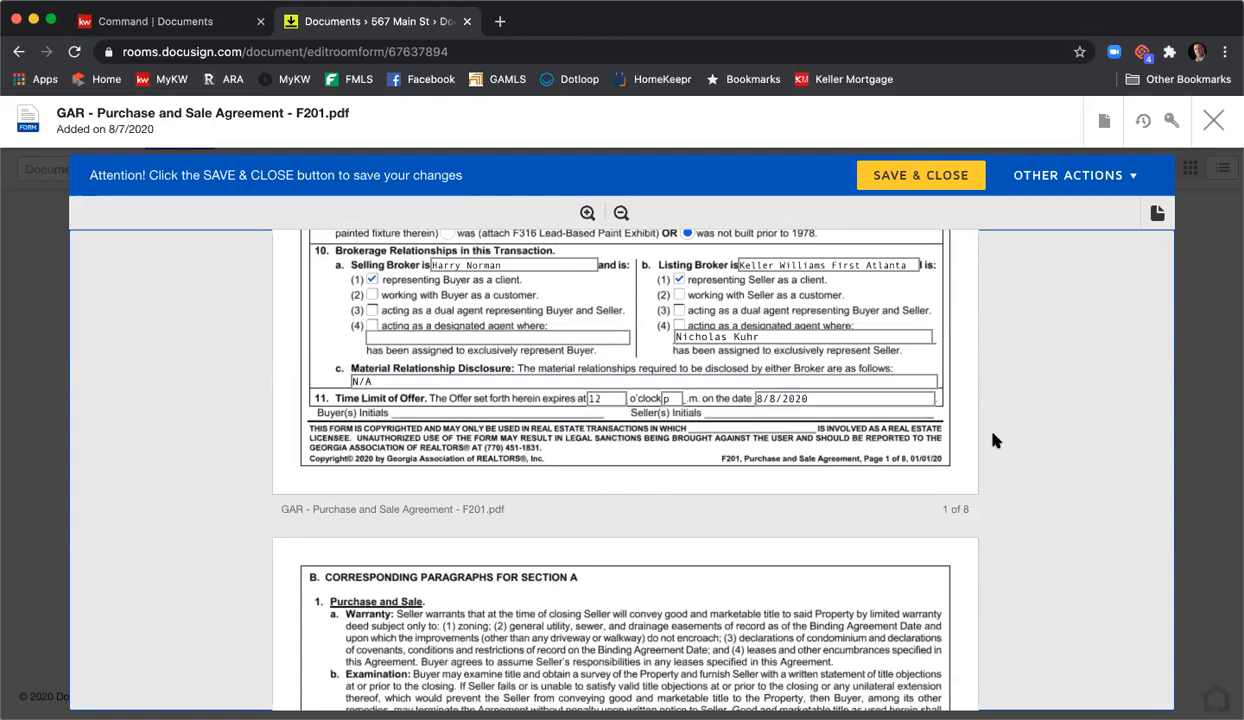
scroll(993, 440, "up", 10)
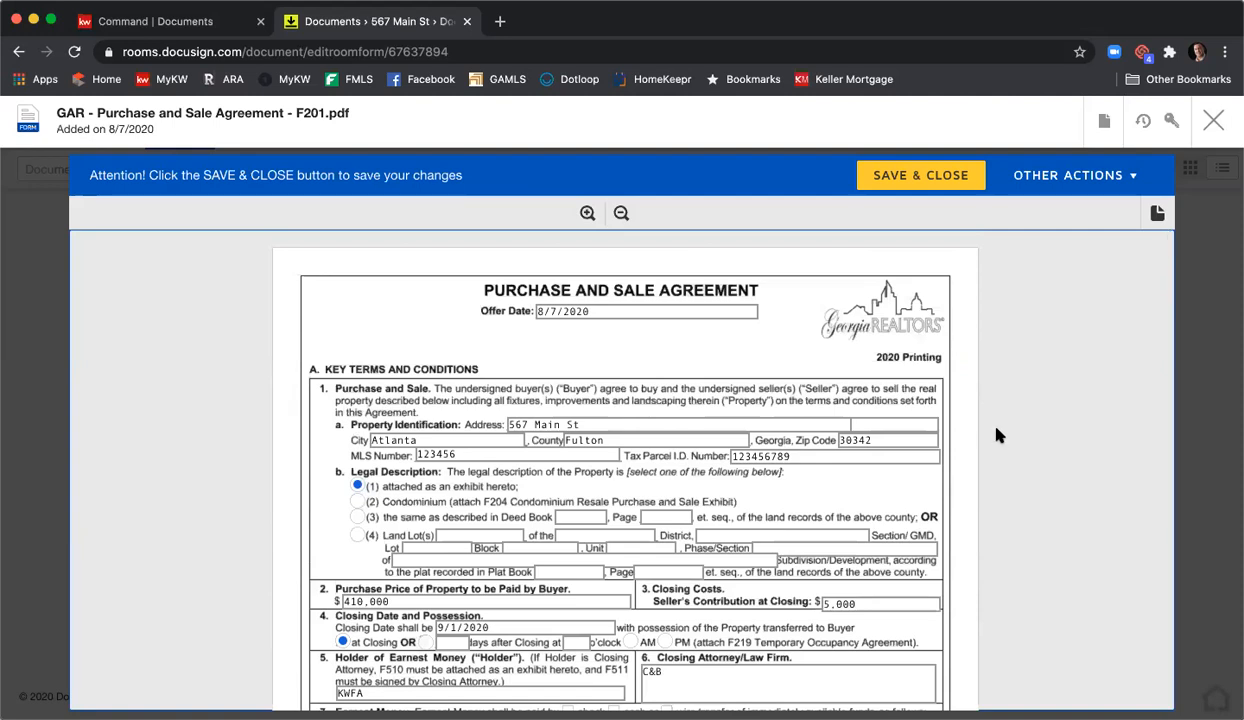
scroll(996, 435, "down", 2)
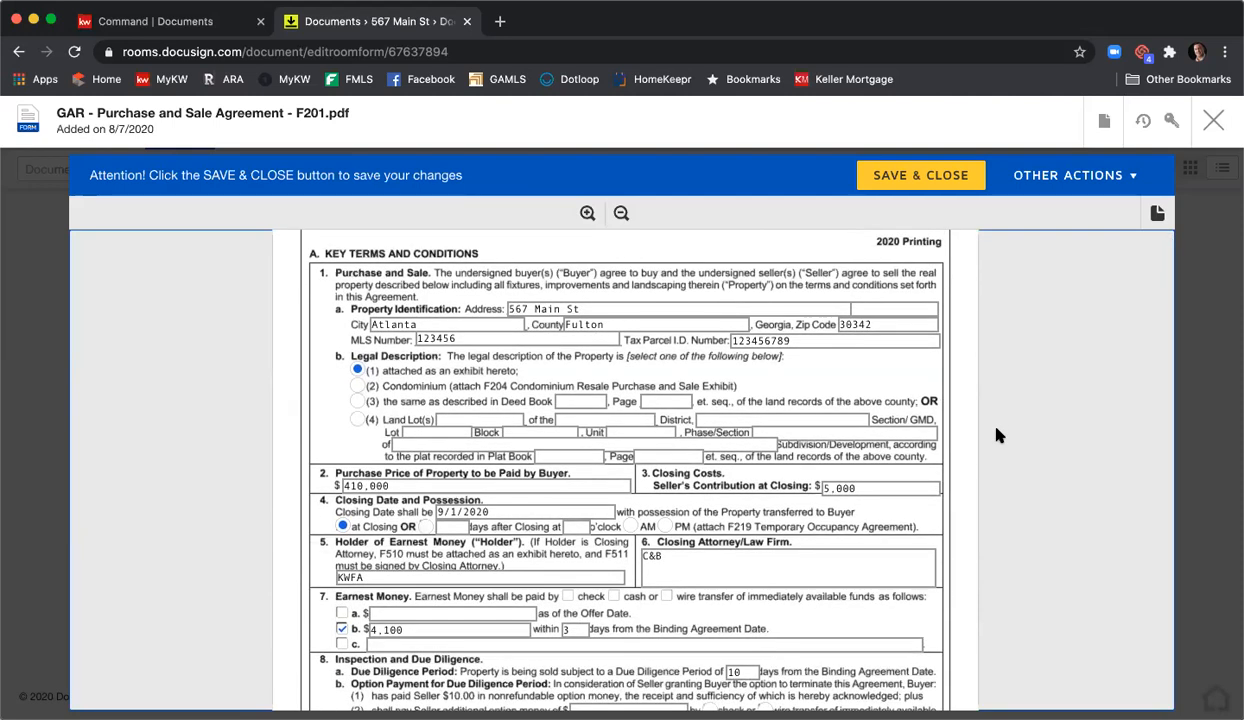
scroll(996, 435, "down", 2)
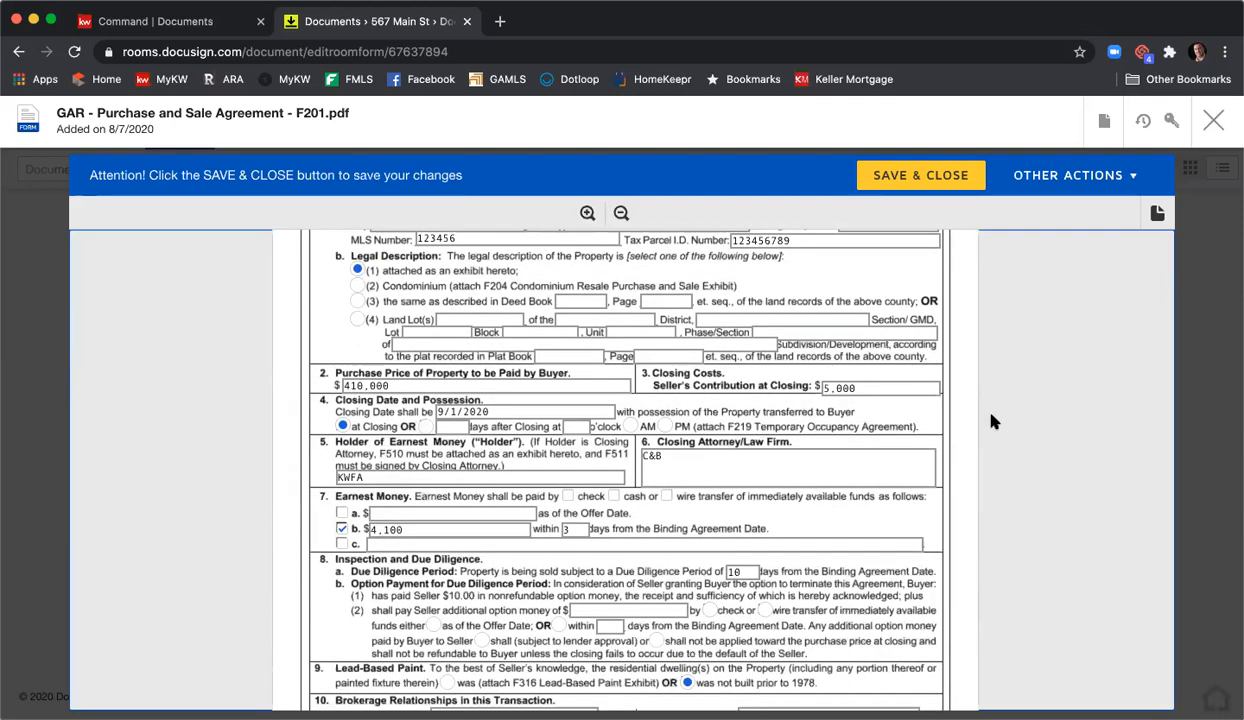
scroll(993, 422, "down", 2)
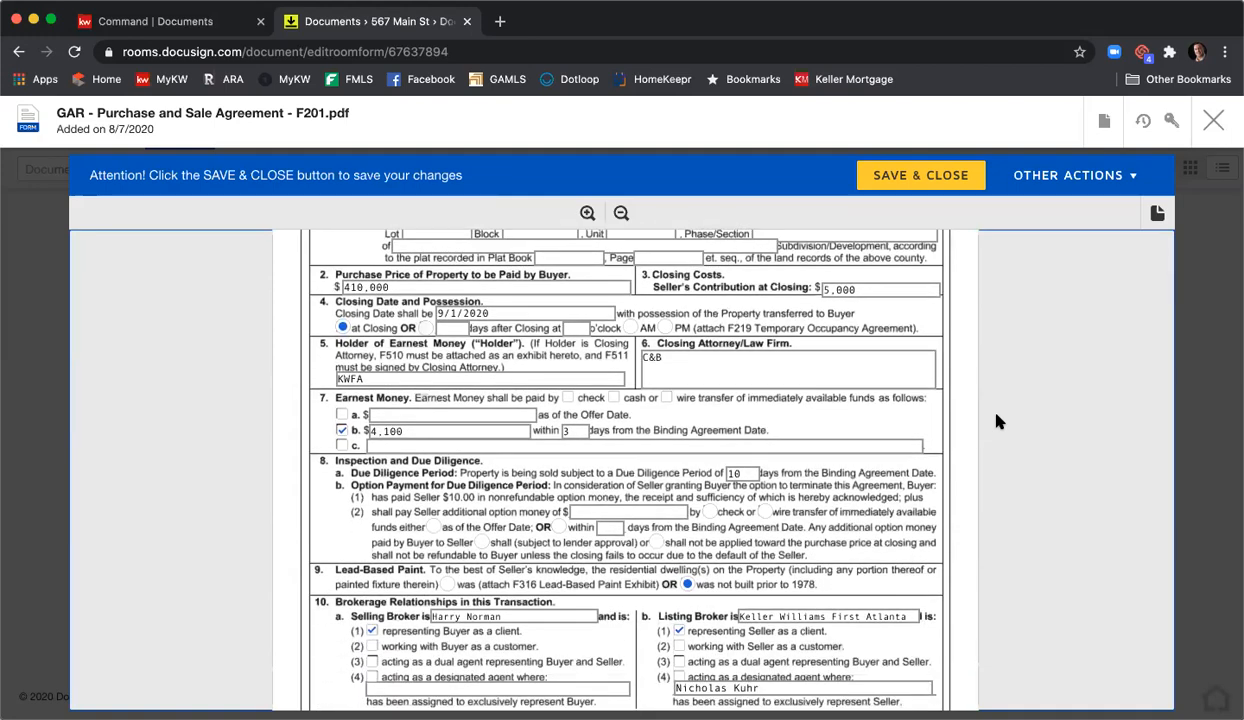
scroll(996, 422, "down", 2)
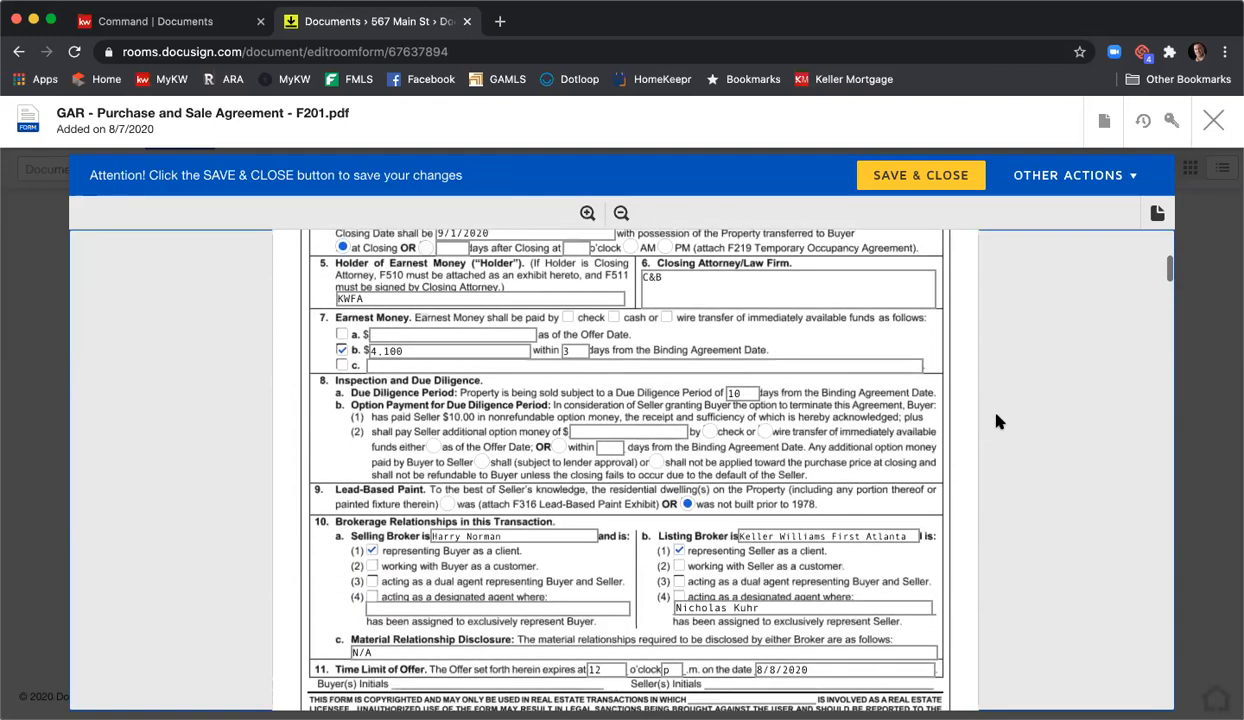
scroll(996, 422, "down", 3)
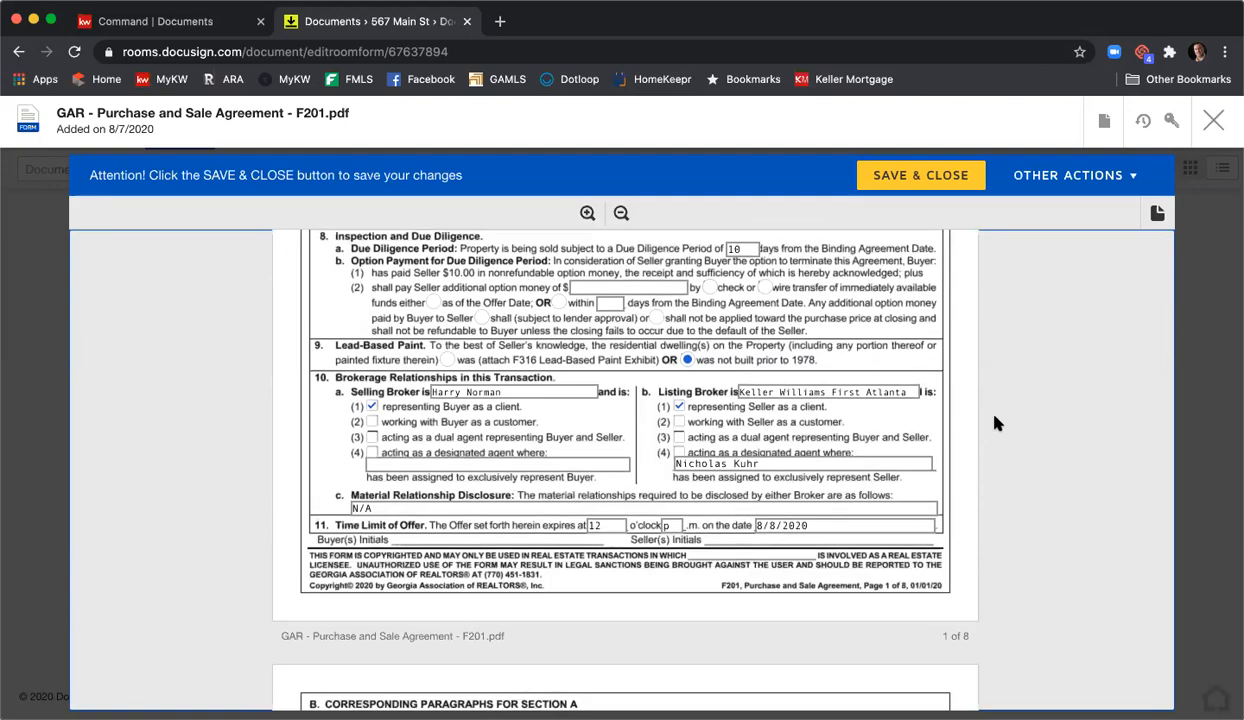
scroll(996, 422, "down", 9)
scroll(996, 422, "down", 20)
scroll(996, 422, "down", 20)
scroll(996, 422, "down", 20)
- Check exhibits F301 as A, F322 as B, Legal Description as C and Conventional Loan F404 as D
scroll(996, 422, "down", 20)
scroll(996, 422, "down", 3)
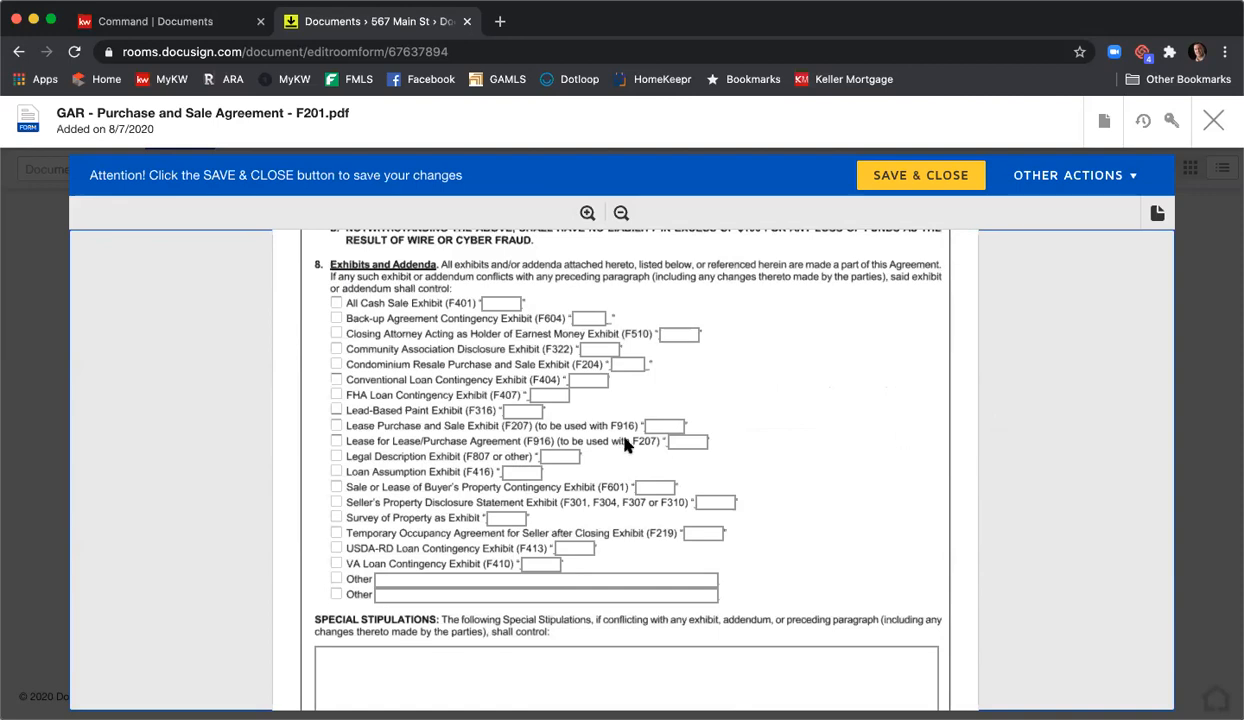
left_click(336, 503)
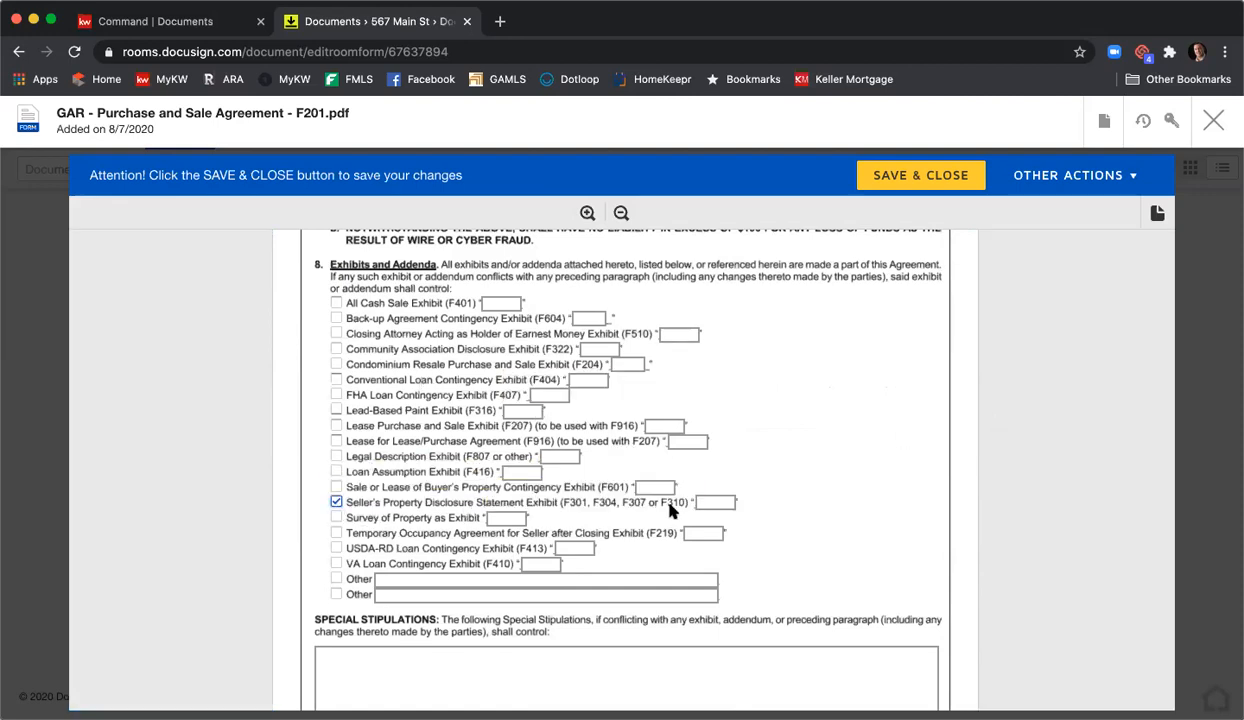
left_click(707, 501)
type("A")
left_click(337, 349)
left_click(594, 345)
type("B")
left_click(550, 456)
type("C")
left_click(338, 381)
left_click(577, 381)
type("D")
left_click(783, 394)
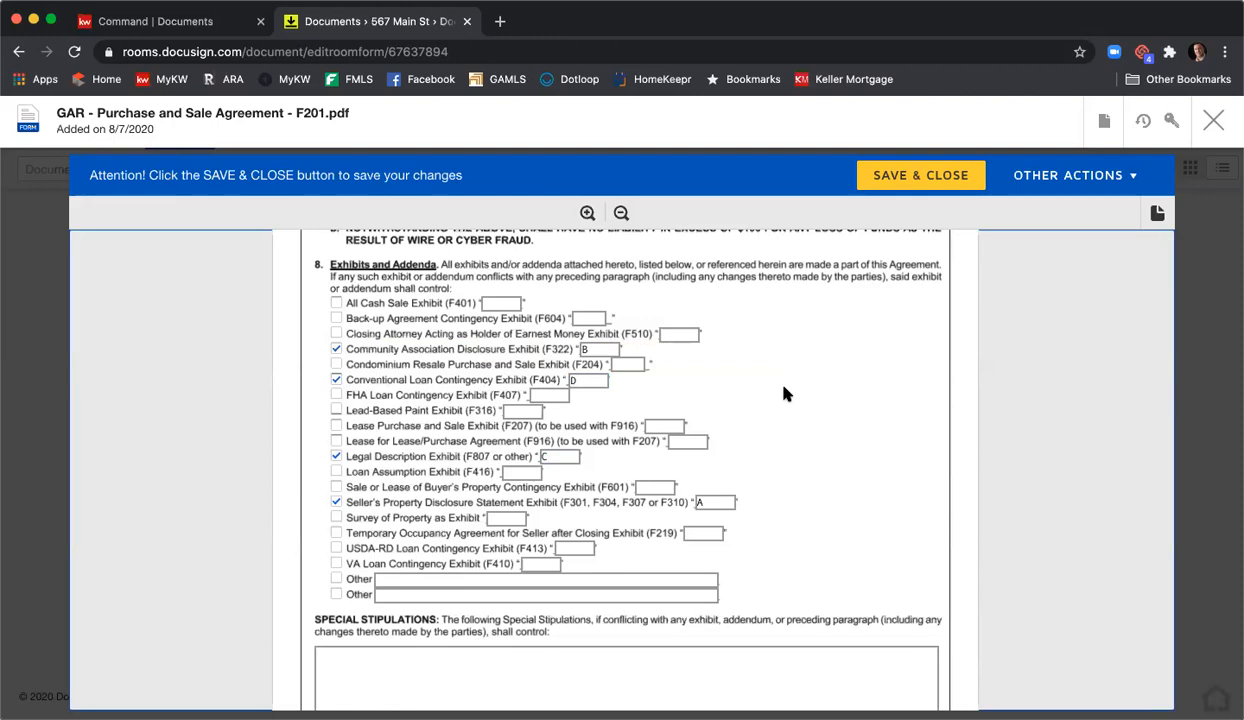
- Write the stipulations 'All parties acknowledge and agree to.....', 'Stipulations' and 'Stips' on separate lines
scroll(764, 547, "down", 3)
left_click(760, 553)
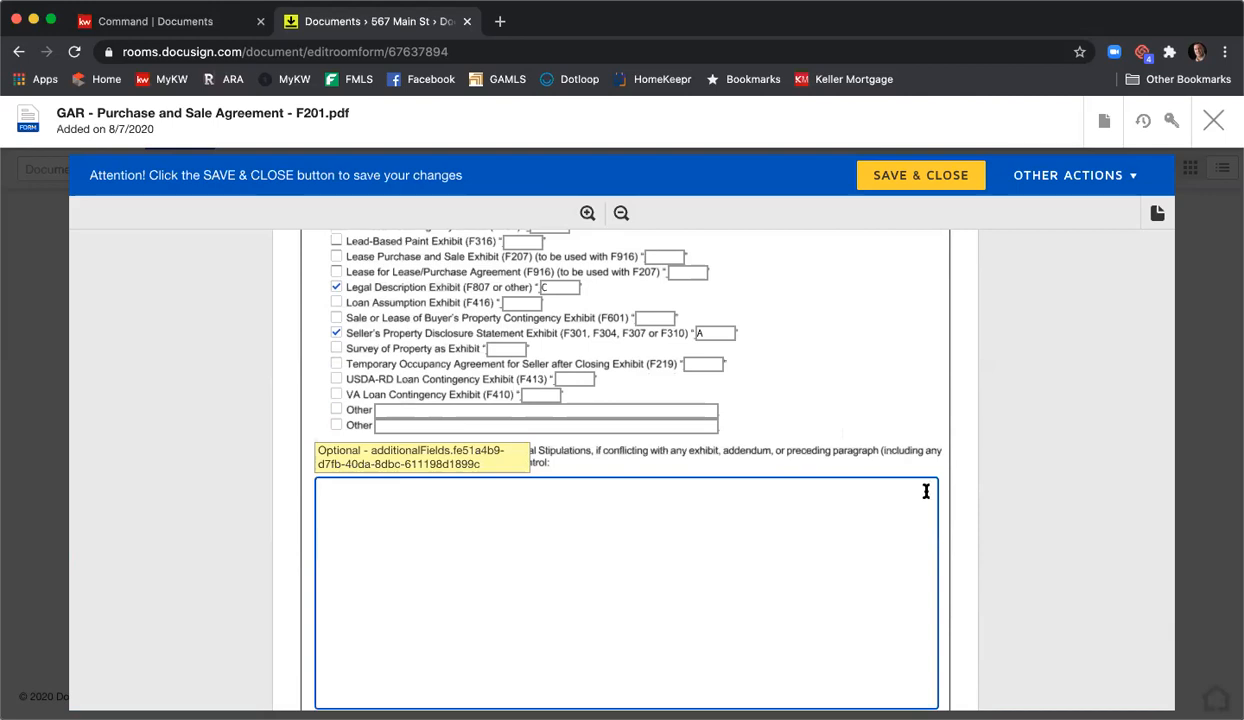
type("Alll p")
key("BackSpace")
key("BackSpace")
key("BackSpace")
type("parties acknowled")
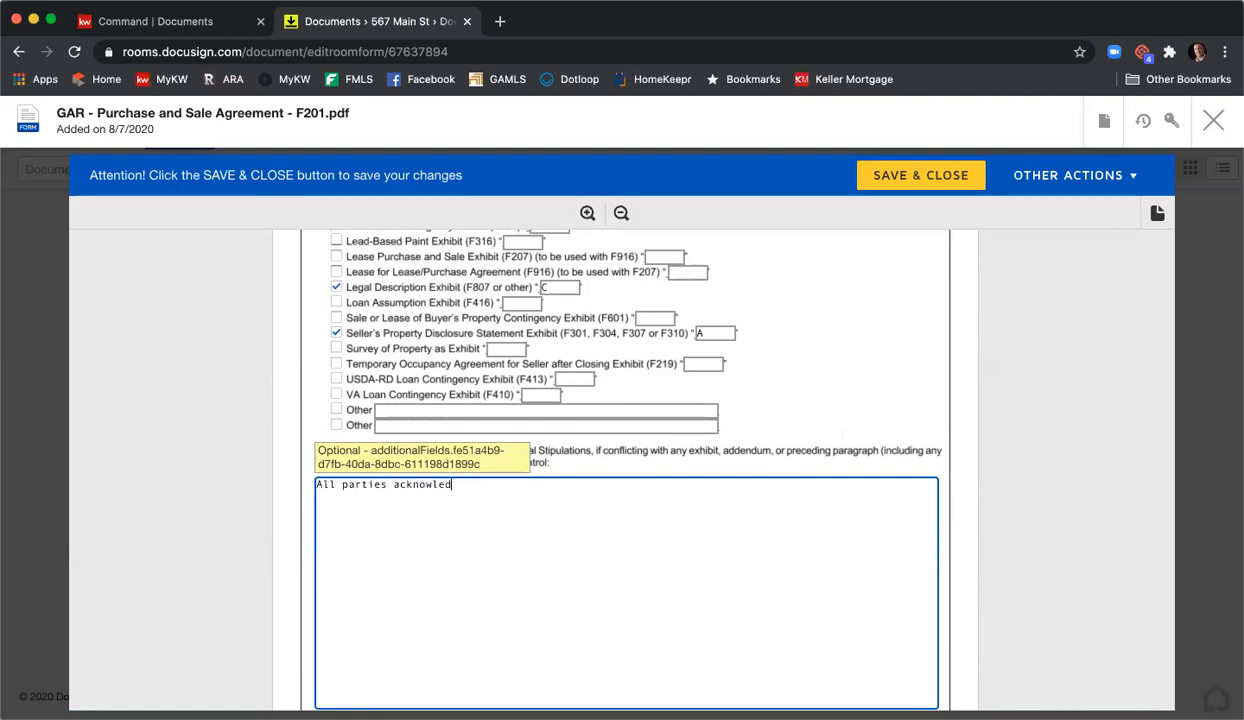
type("ge and agree to")
type(" do a")
key("BackSpace")
key("BackSpace")
key("BackSpace")
key("BackSpace")
key("BackSpace")
type(".....")
key("Return")
type("Stipudatio")
key("BackSpace")
key("BackSpace")
key("BackSpace")
key("BackSpace")
key("BackSpace")
type("lation")
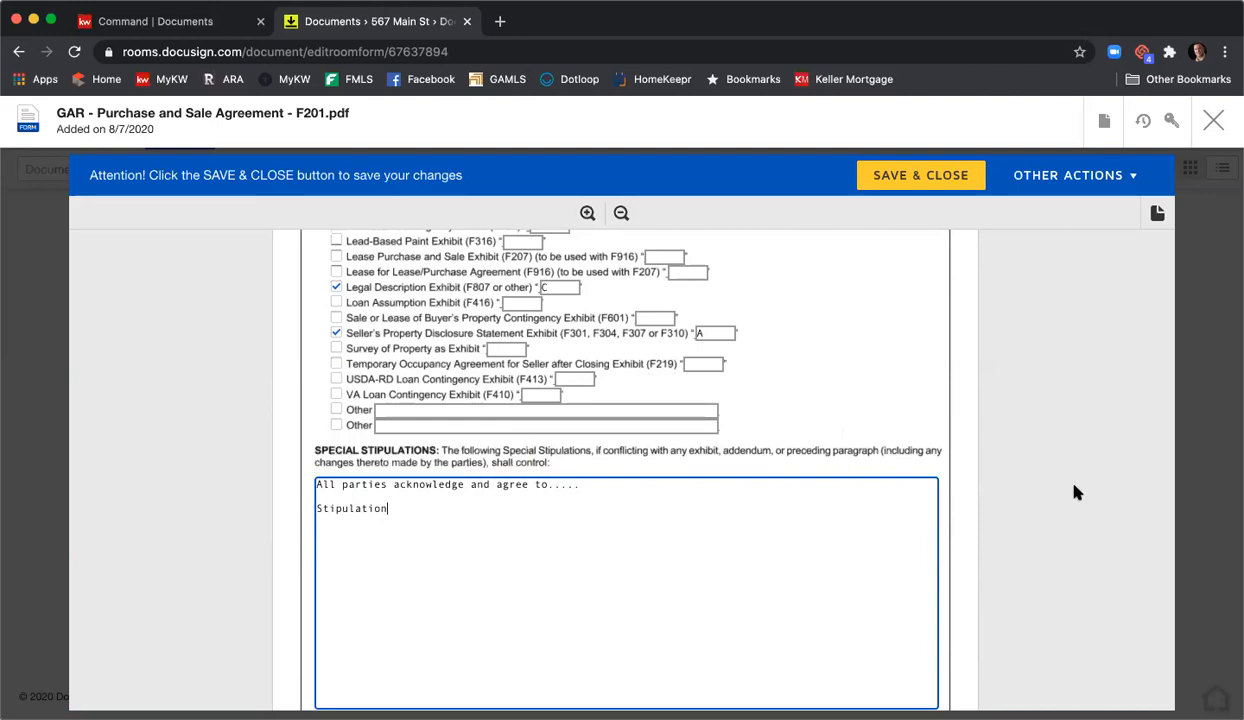
scroll(1010, 466, "down", 4)
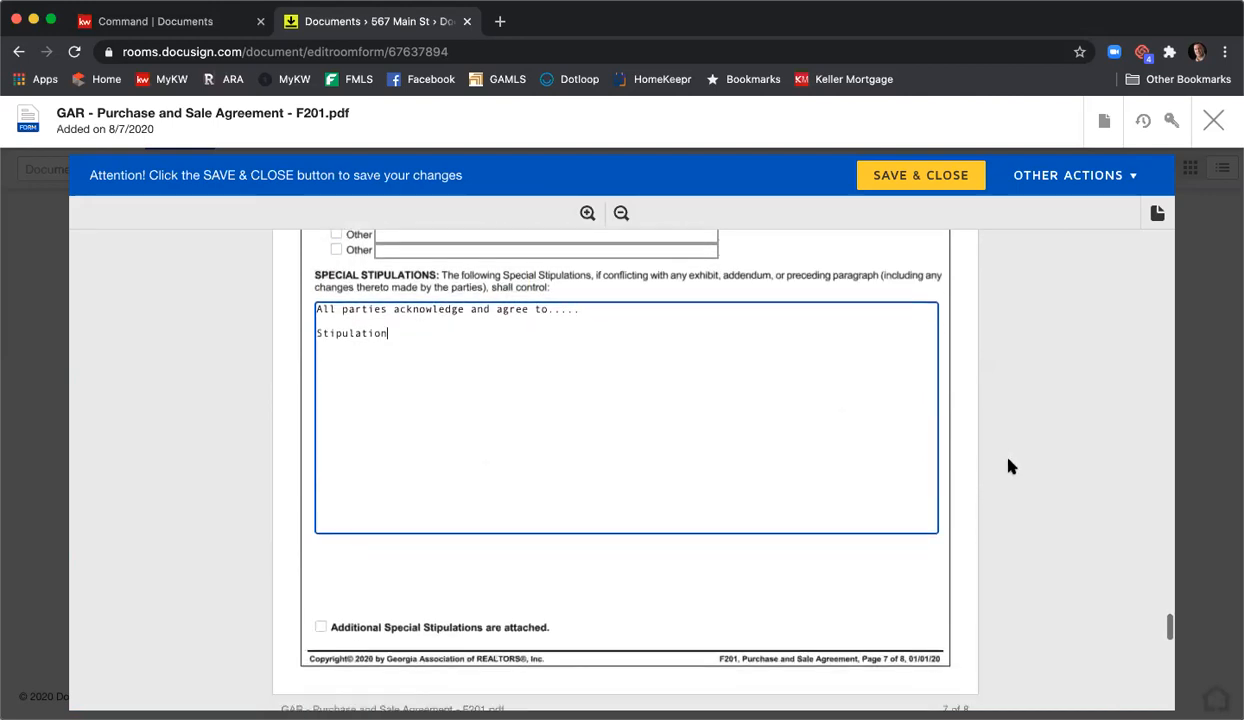
type("s")
key("Return")
key("Return")
type("Stips")
scroll(560, 660, "up", 1)
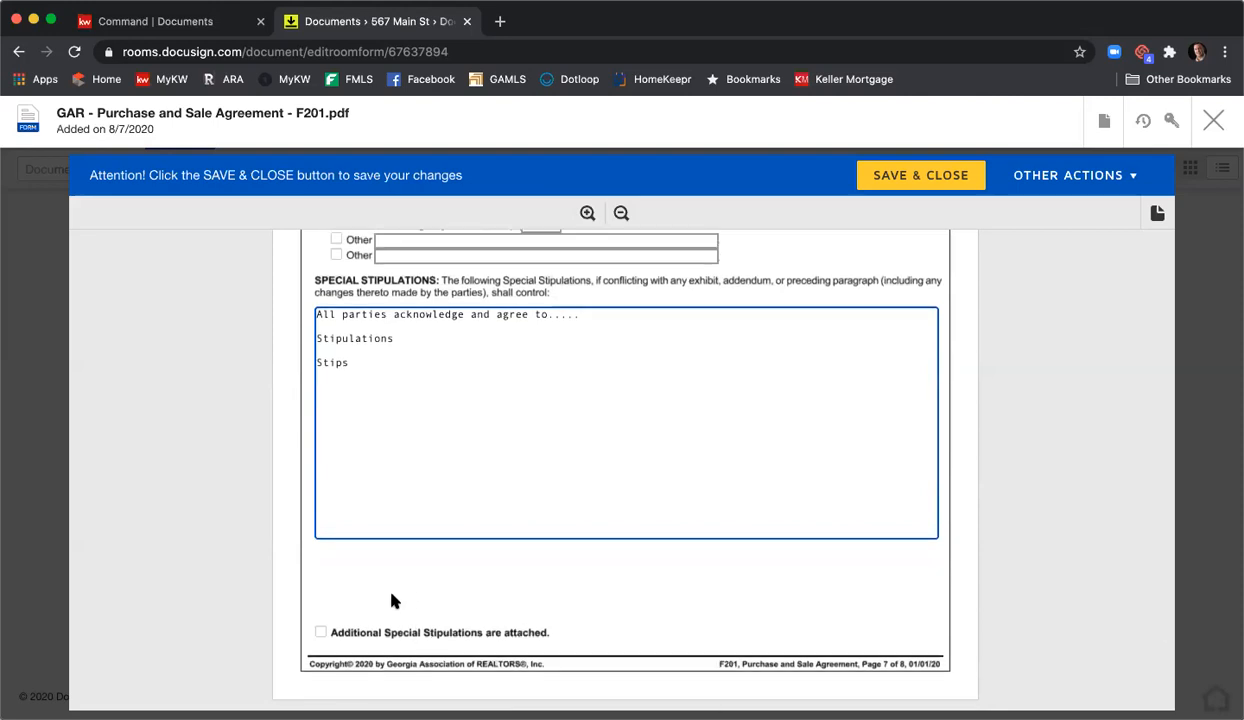
- Tick the 'Additional Special Stipulations are attached' checkbox below the Special Stipulations box
left_click(320, 633)
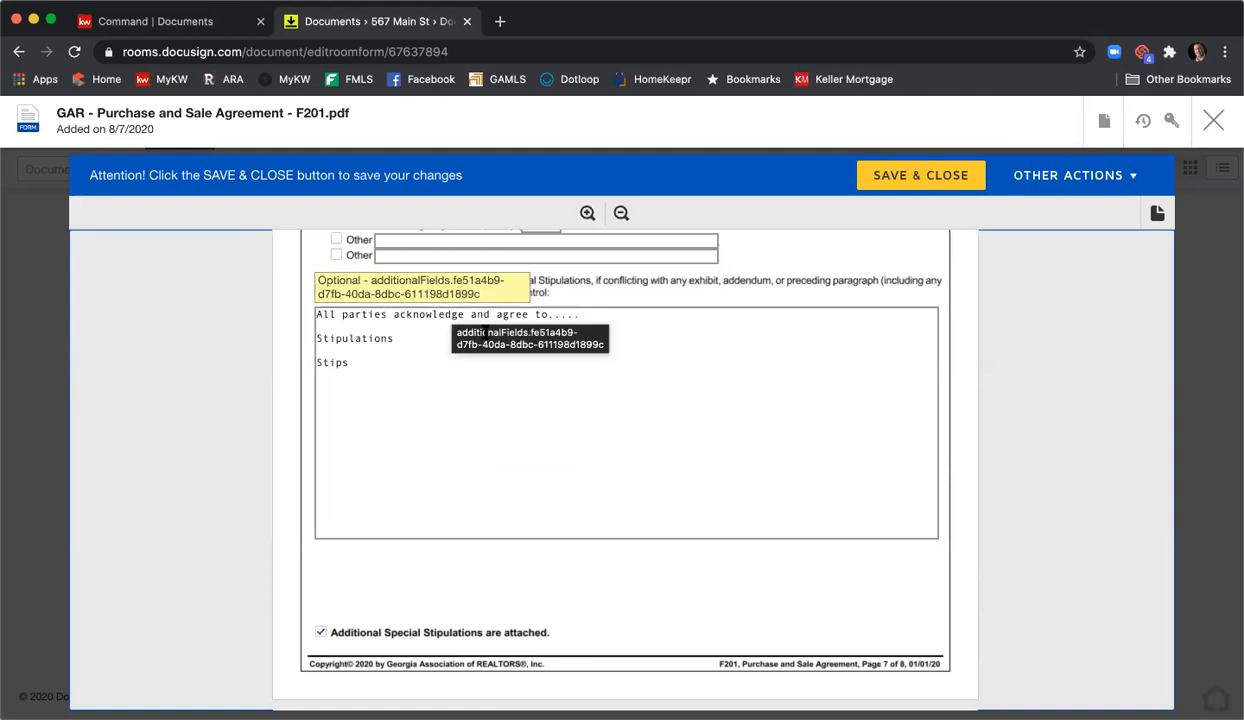
scroll(476, 333, "down", 5)
scroll(490, 337, "down", 3)
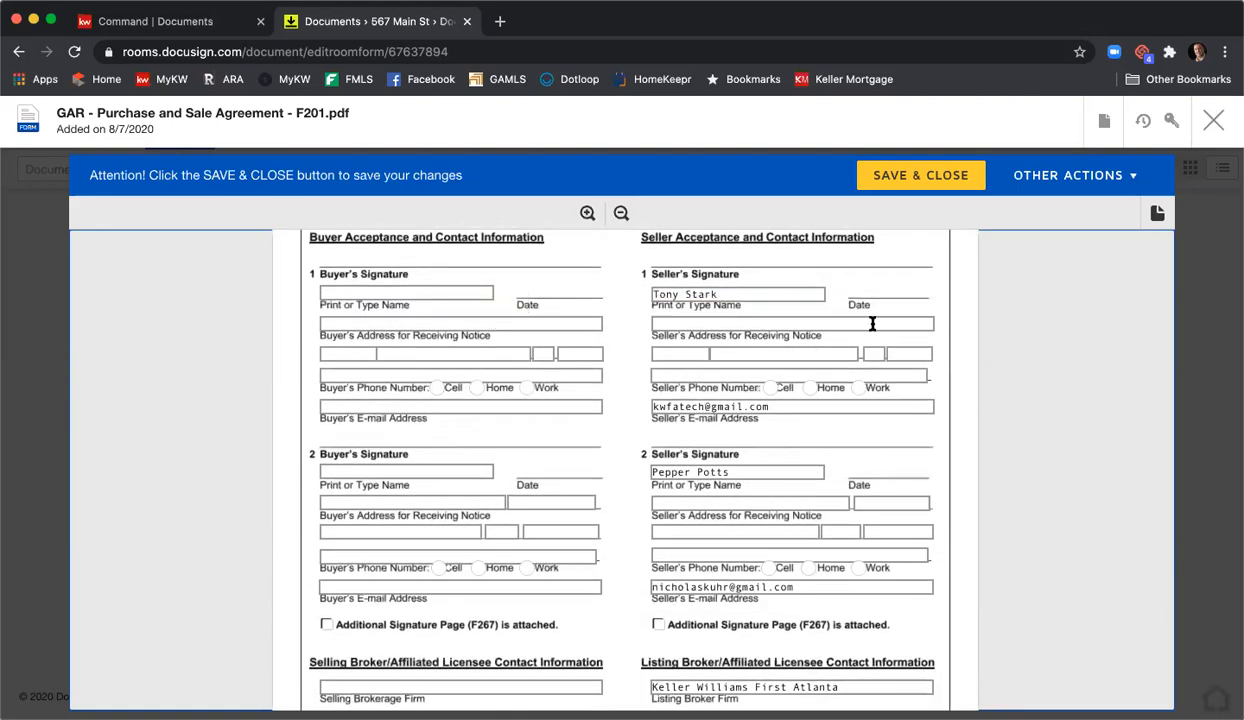
scroll(765, 470, "down", 1)
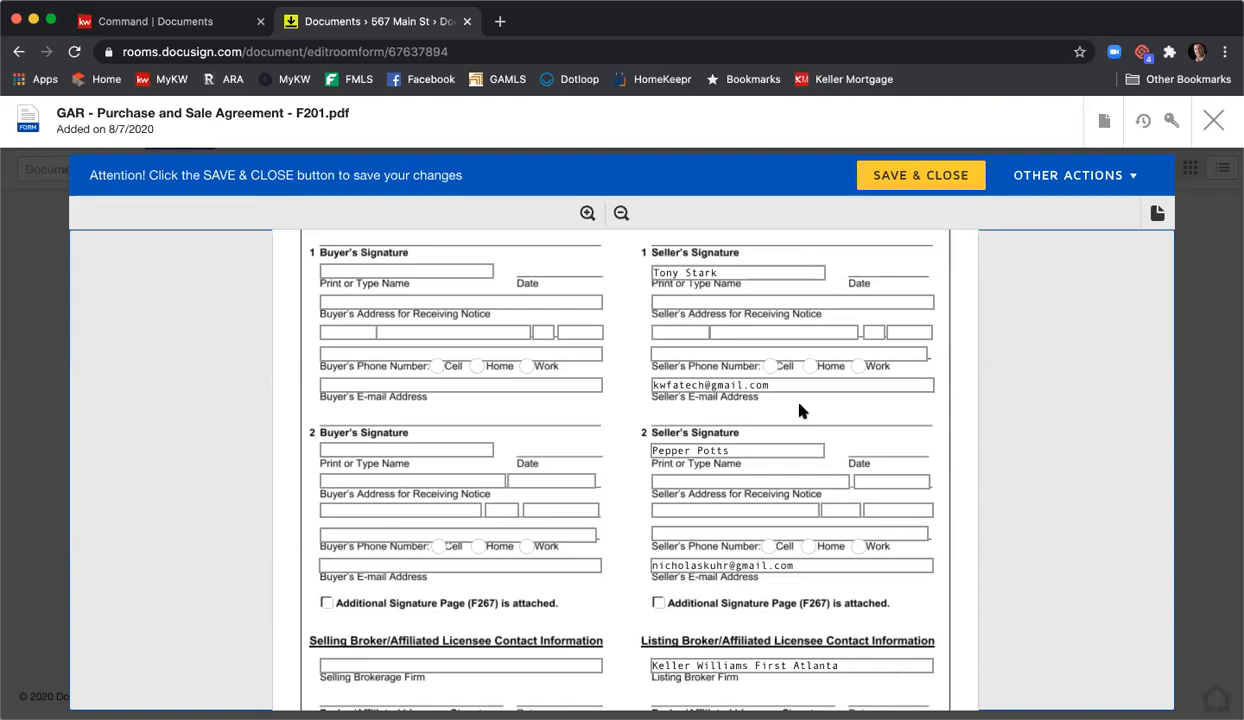
- Fill in the listing agent's licence number, fax number and Atlanta REALTOR membership
scroll(800, 408, "down", 5)
scroll(911, 401, "down", 1)
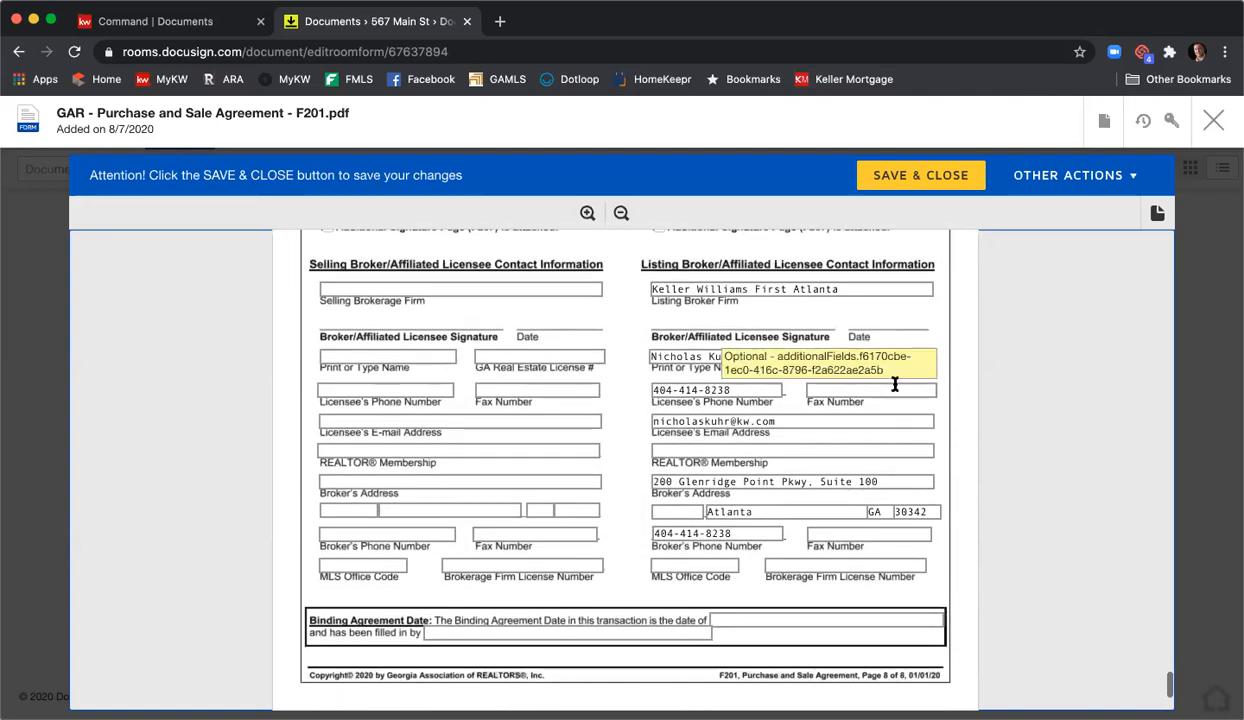
left_click(893, 357)
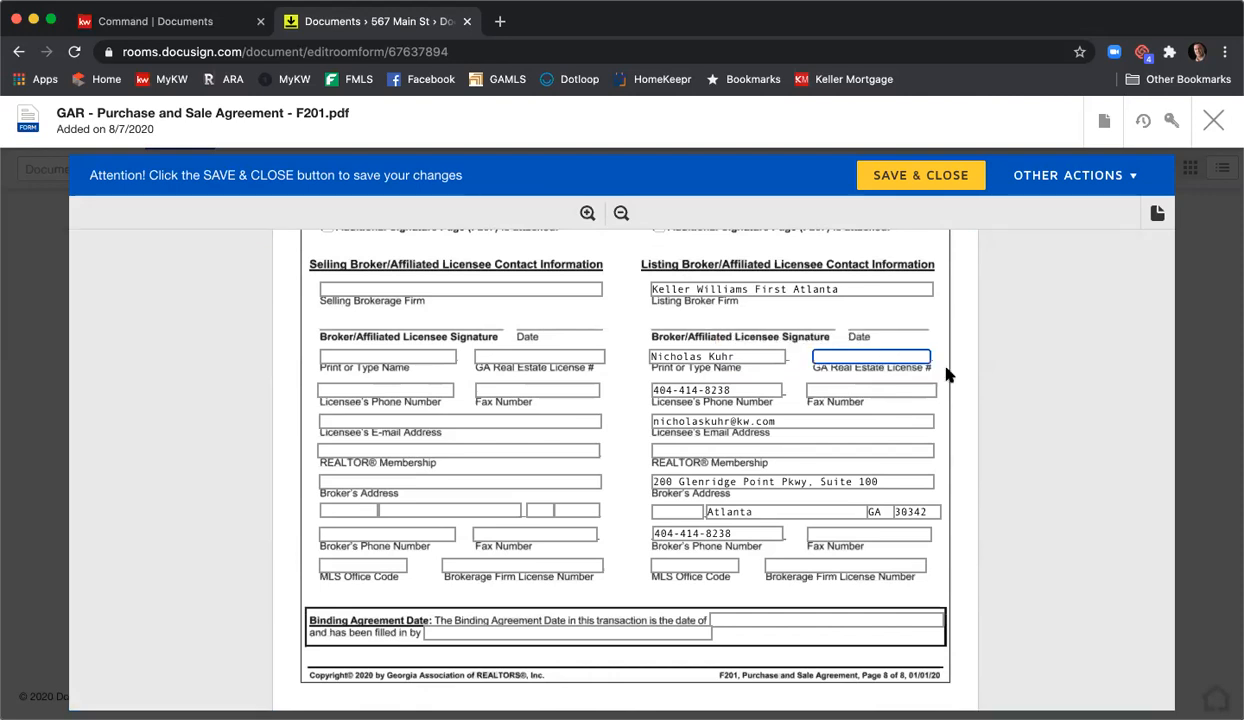
type("379488")
left_click(903, 389)
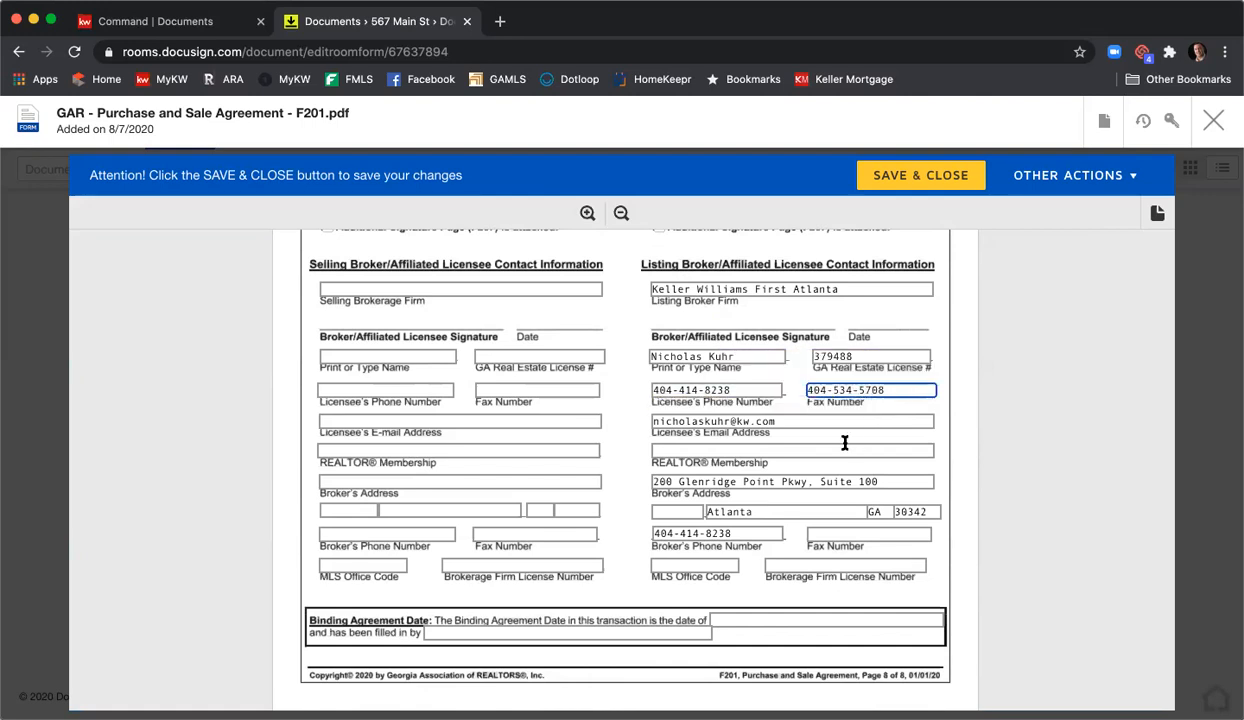
left_click(819, 438)
type("Altnata")
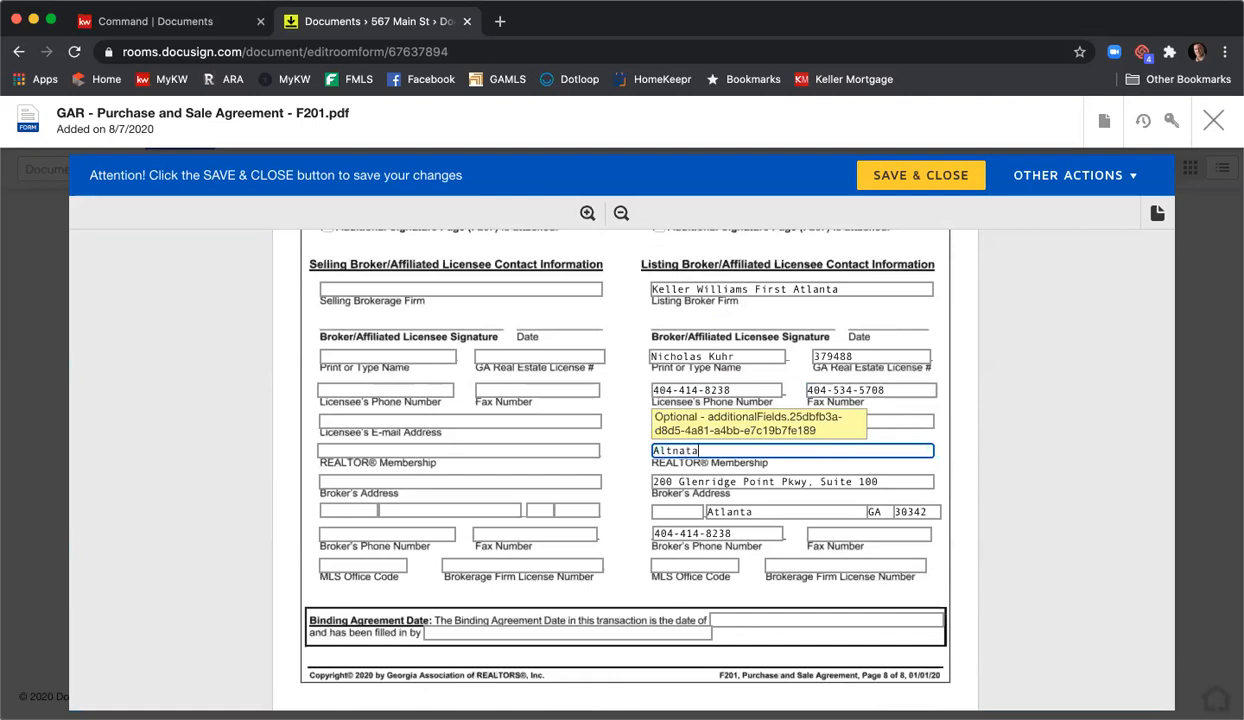
key("BackSpace")
key("BackSpace")
key("BackSpace")
key("BackSpace")
key("BackSpace")
type("tlanta")
- Enter the listing broker's fax number, MLS office code KWFA01 and brokerage firm licence number
left_click(886, 533)
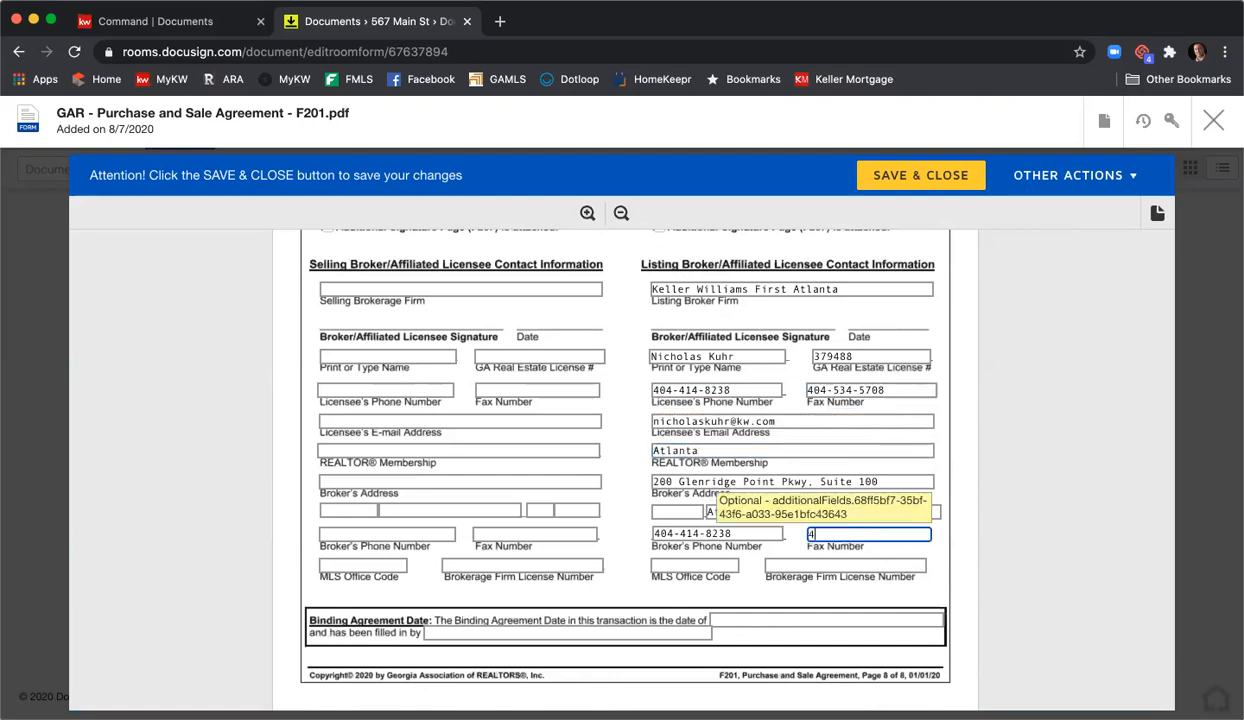
left_click(718, 562)
type("KWFA01")
key("Tab")
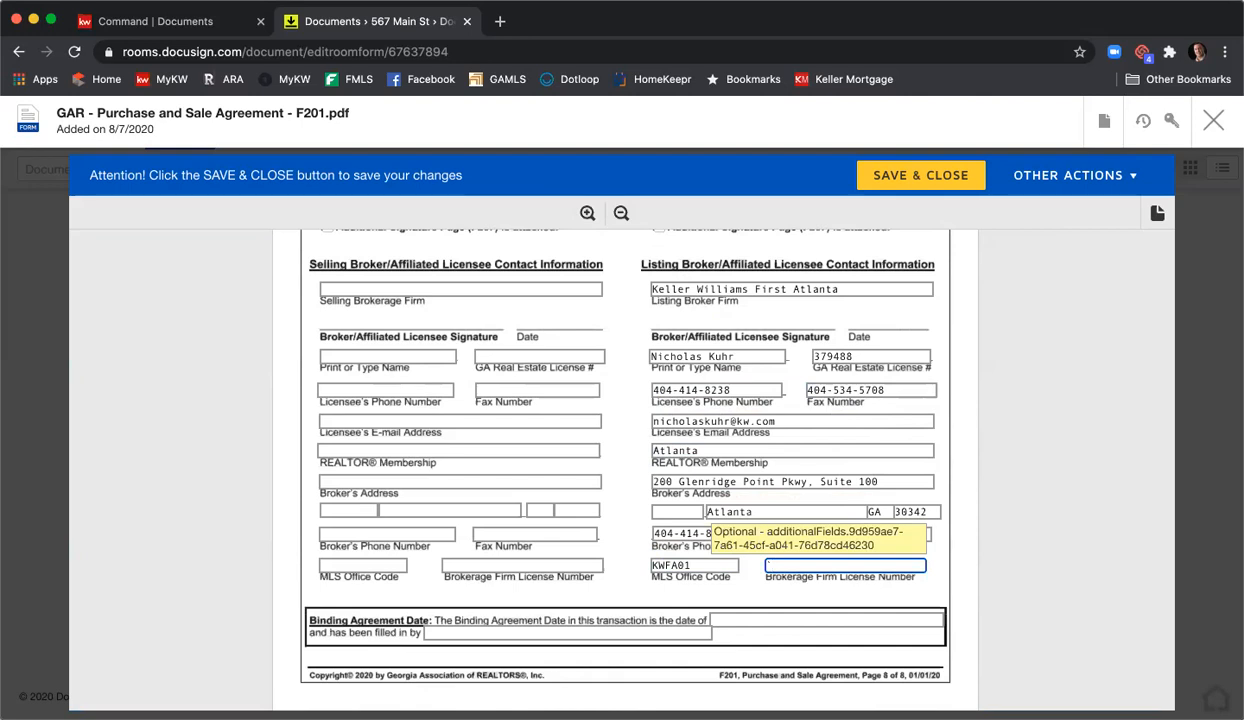
type("H-33313")
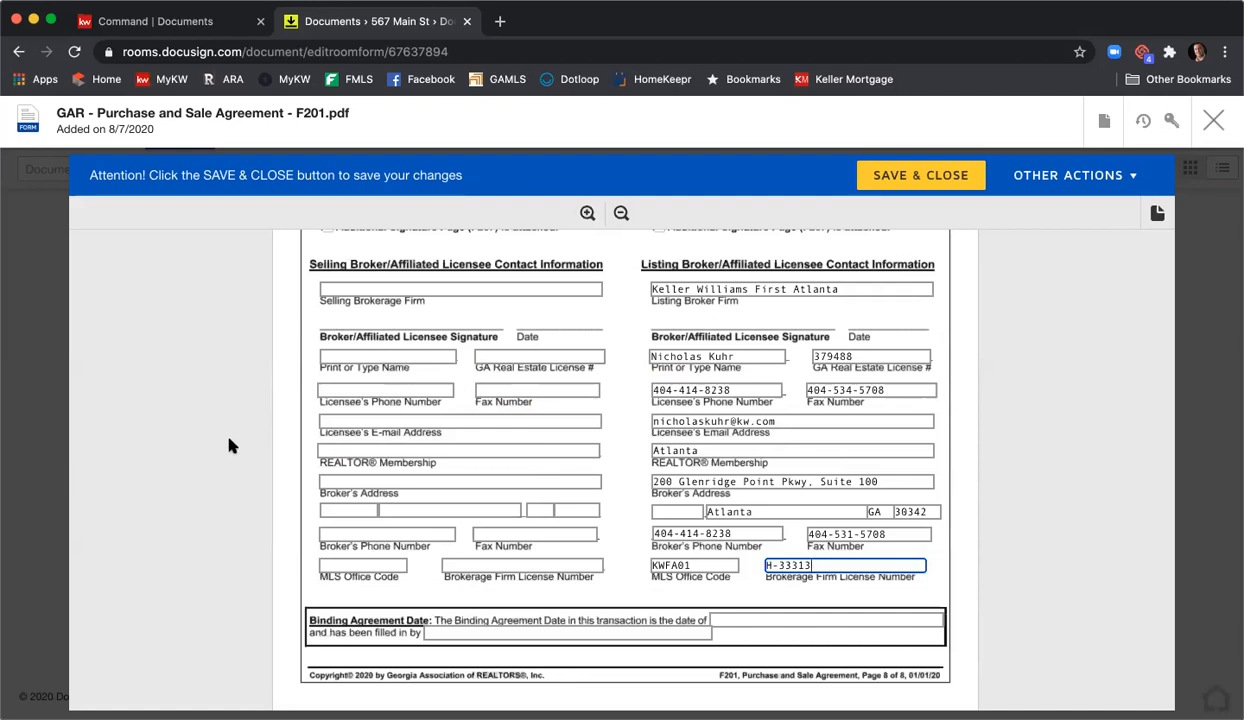
left_click(1008, 451)
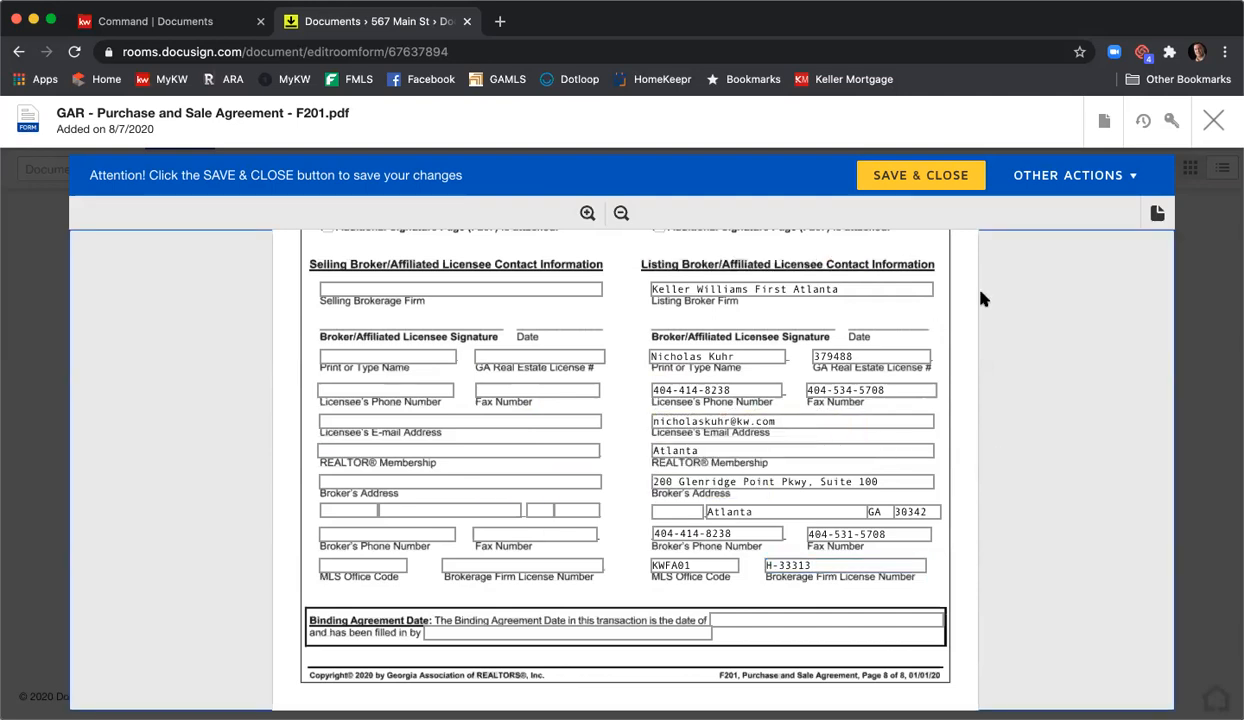
- Save and close the Purchase and Sale Agreement, returning to the top of the Documents list
left_click(921, 176)
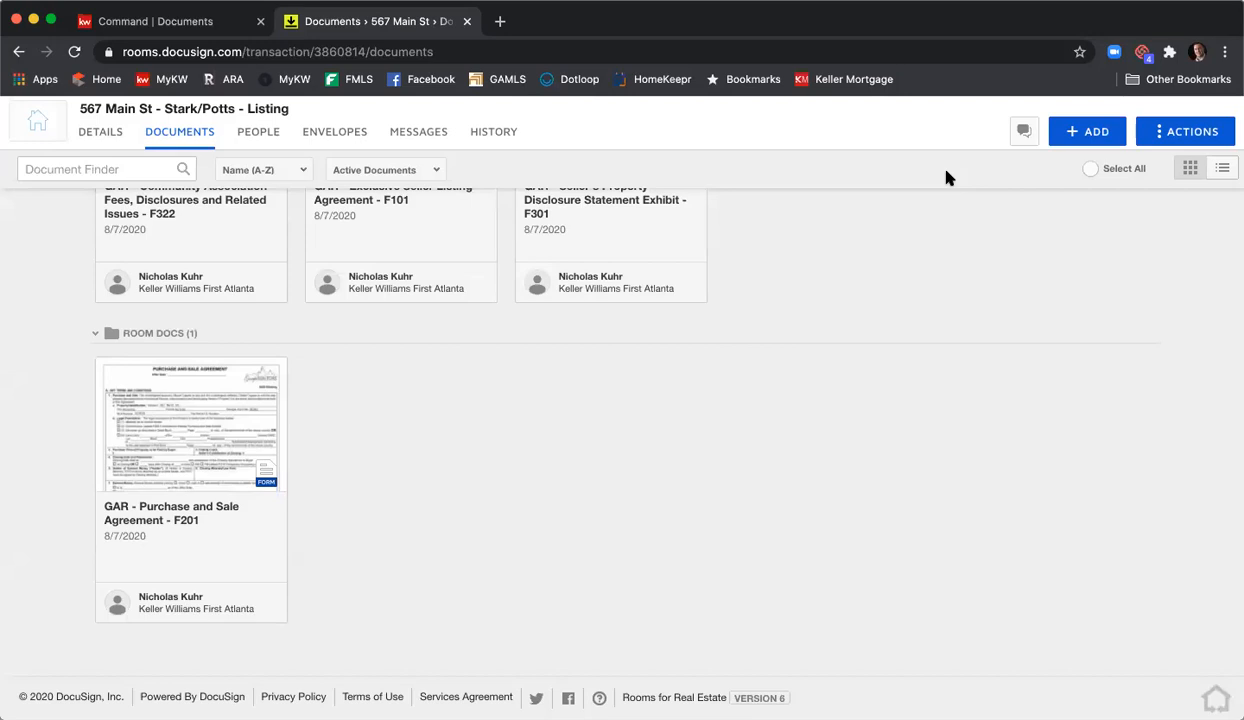
scroll(945, 347, "up", 3)
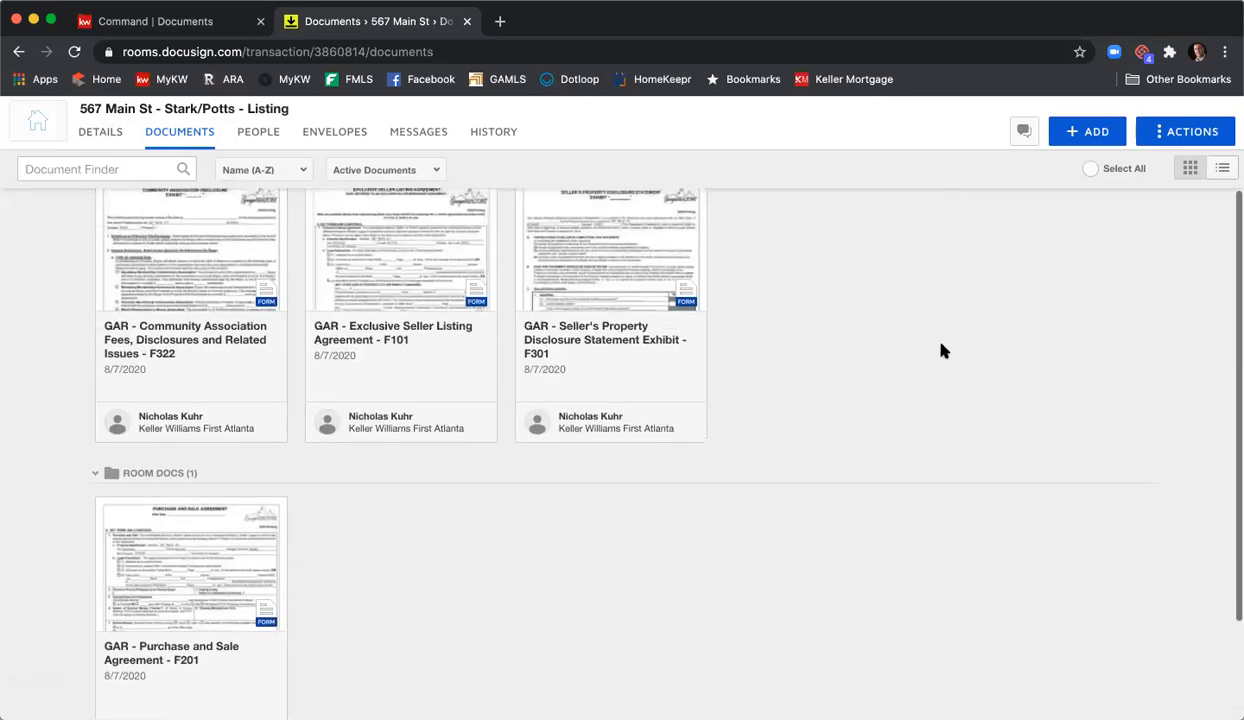
scroll(943, 349, "up", 2)
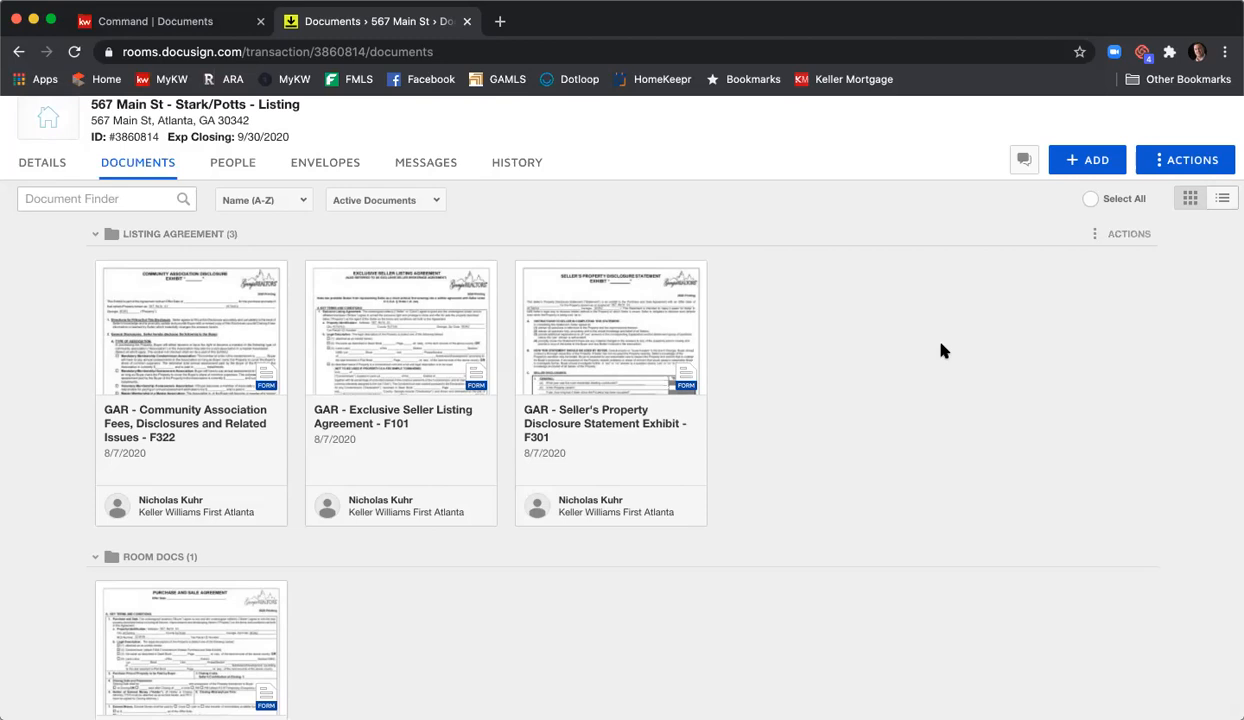
- Select the F301 Seller's Property Disclosure and F101 Exclusive Seller Listing Agreement cards
left_click(526, 272)
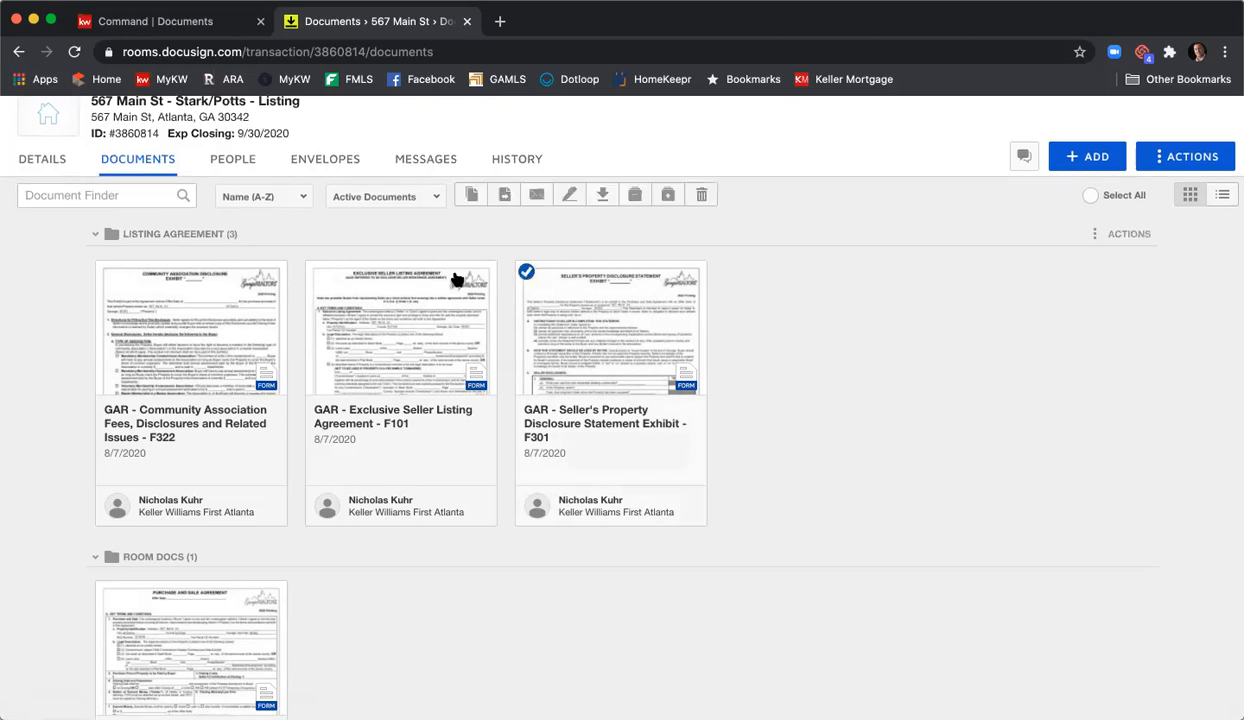
left_click(316, 273)
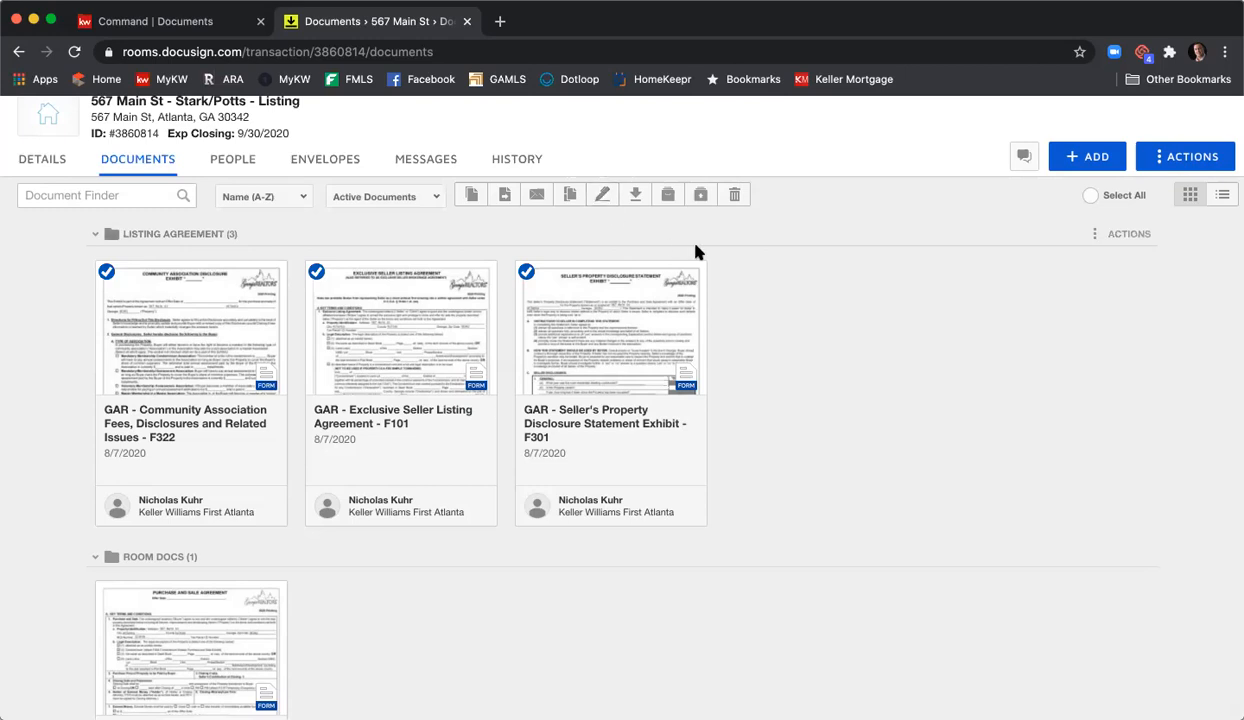
- Create a new 'Please DocuSign' envelope from the 567 Main St room's Envelopes tab
left_click(325, 162)
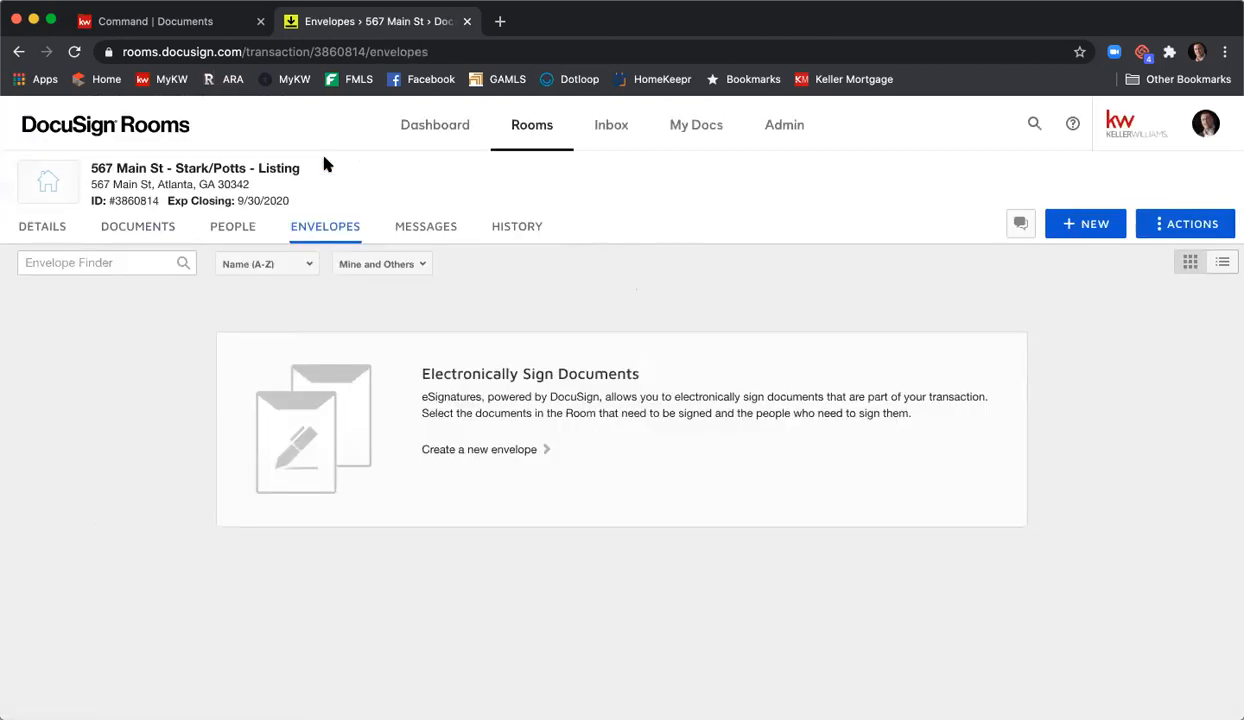
left_click(1095, 230)
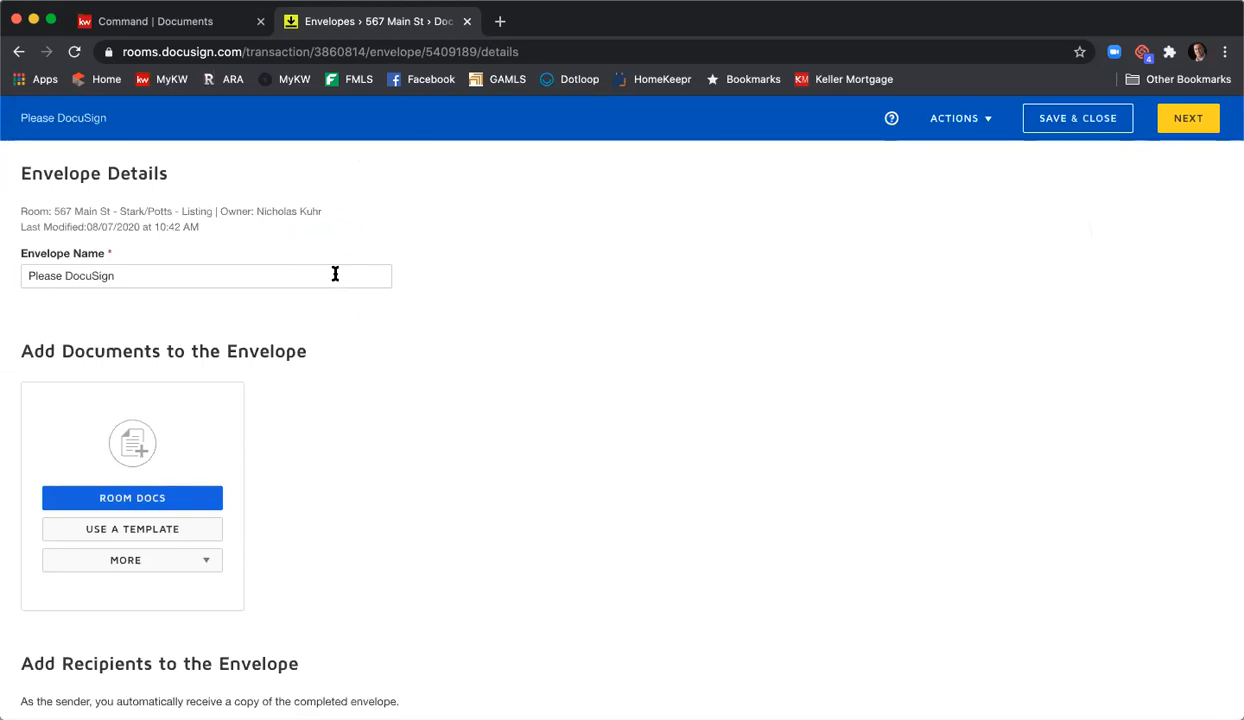
- Replace the 'Please DocuSign' envelope name with '567 Main St Listing Agreement & PSA'
triple_click(335, 274)
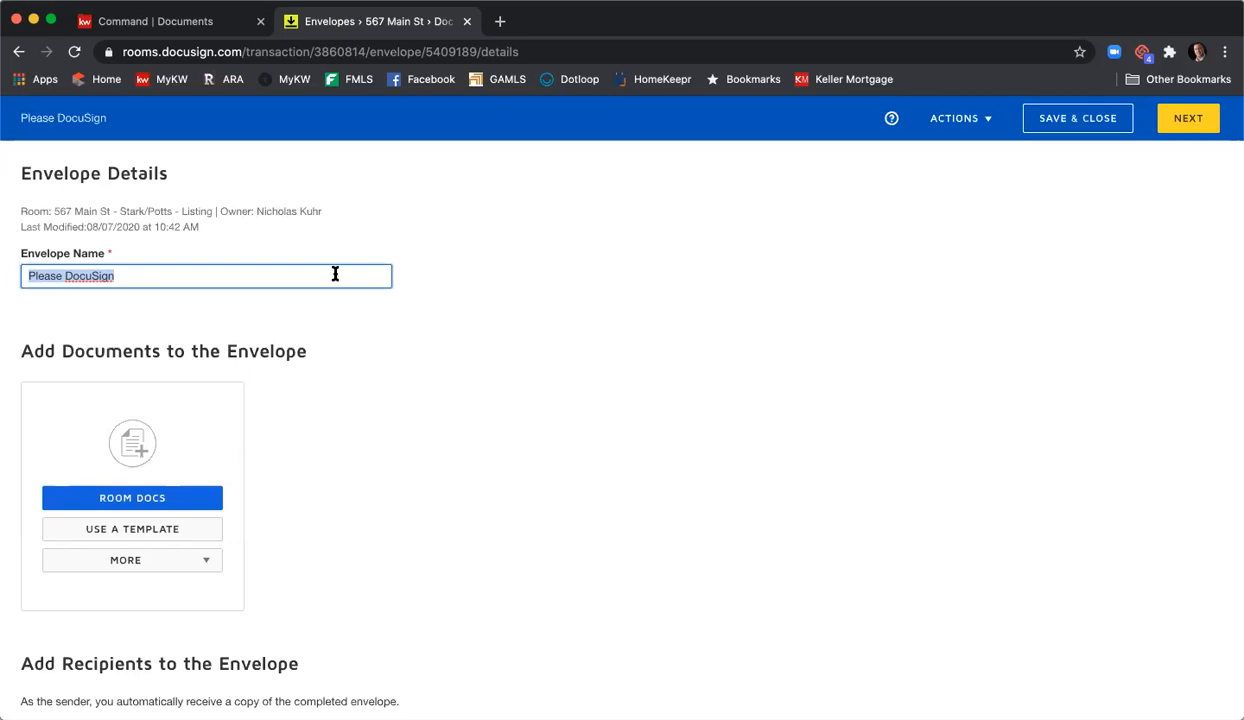
type("567 Main St List")
key("BackSpace")
type("ting Agreeemnt")
key("BackSpace")
key("BackSpace")
key("BackSpace")
key("BackSpace")
key("BackSpace")
type("ment & PSA")
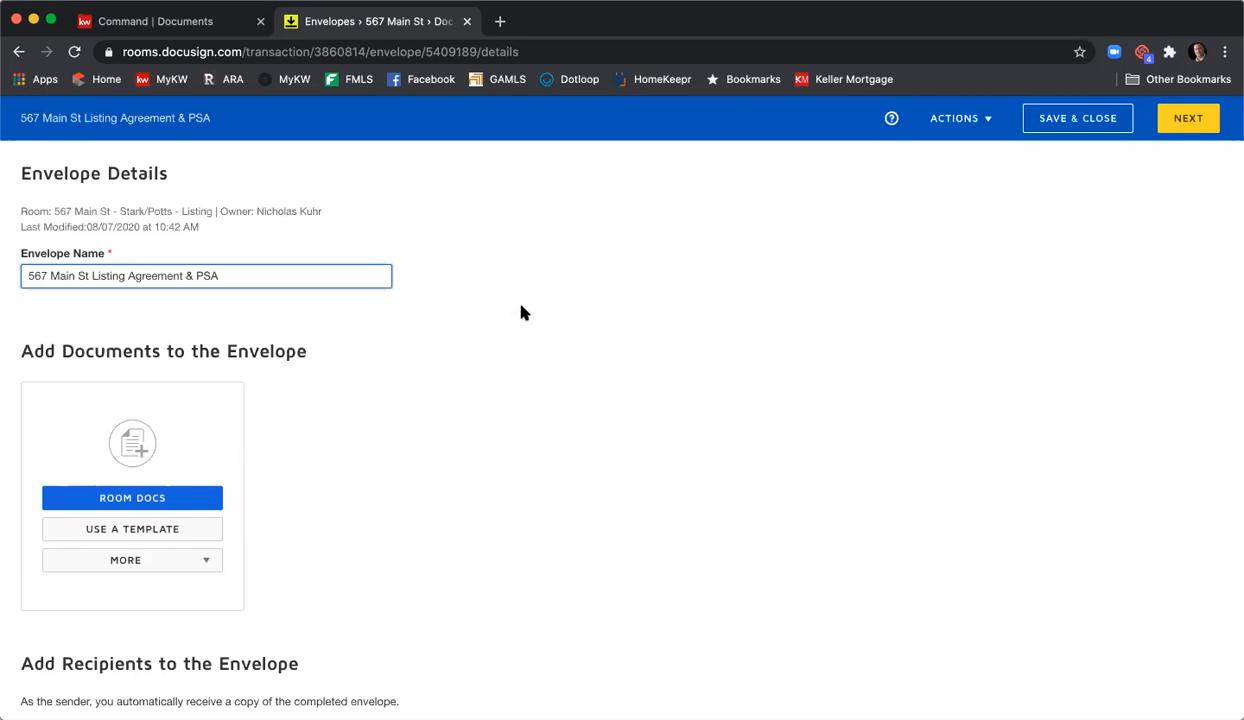
scroll(520, 313, "down", 1)
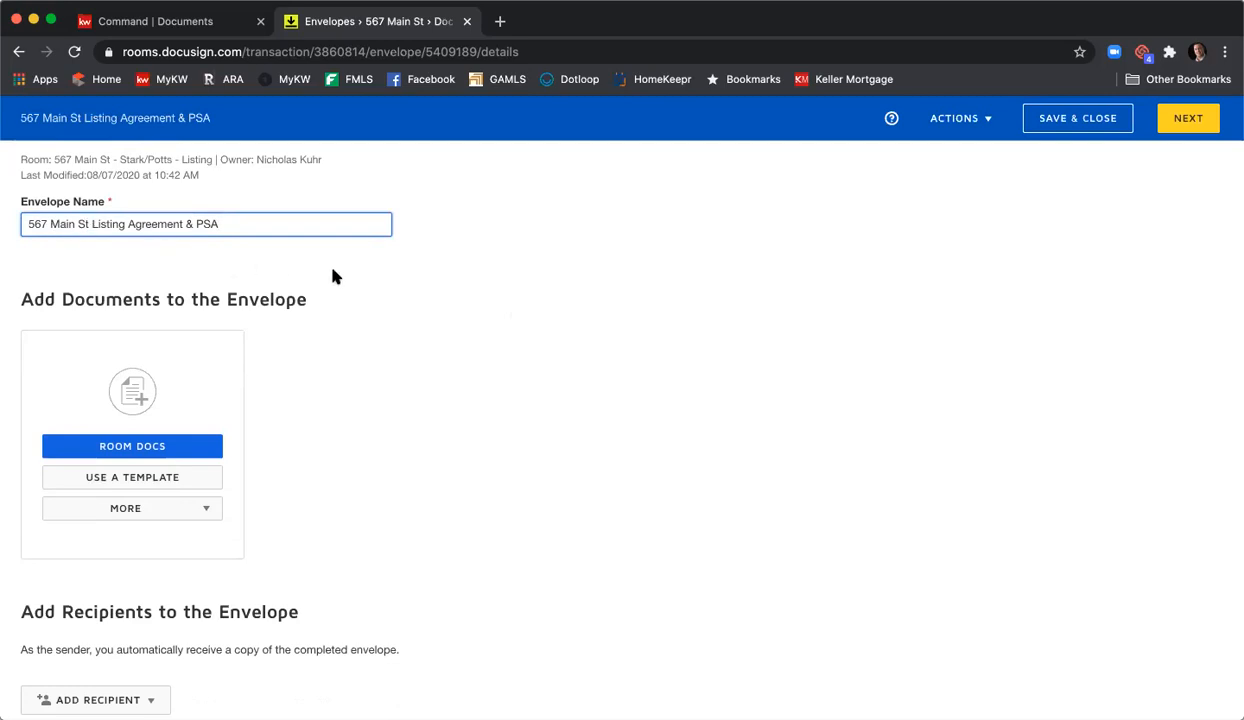
scroll(333, 275, "down", 3)
scroll(334, 276, "up", 3)
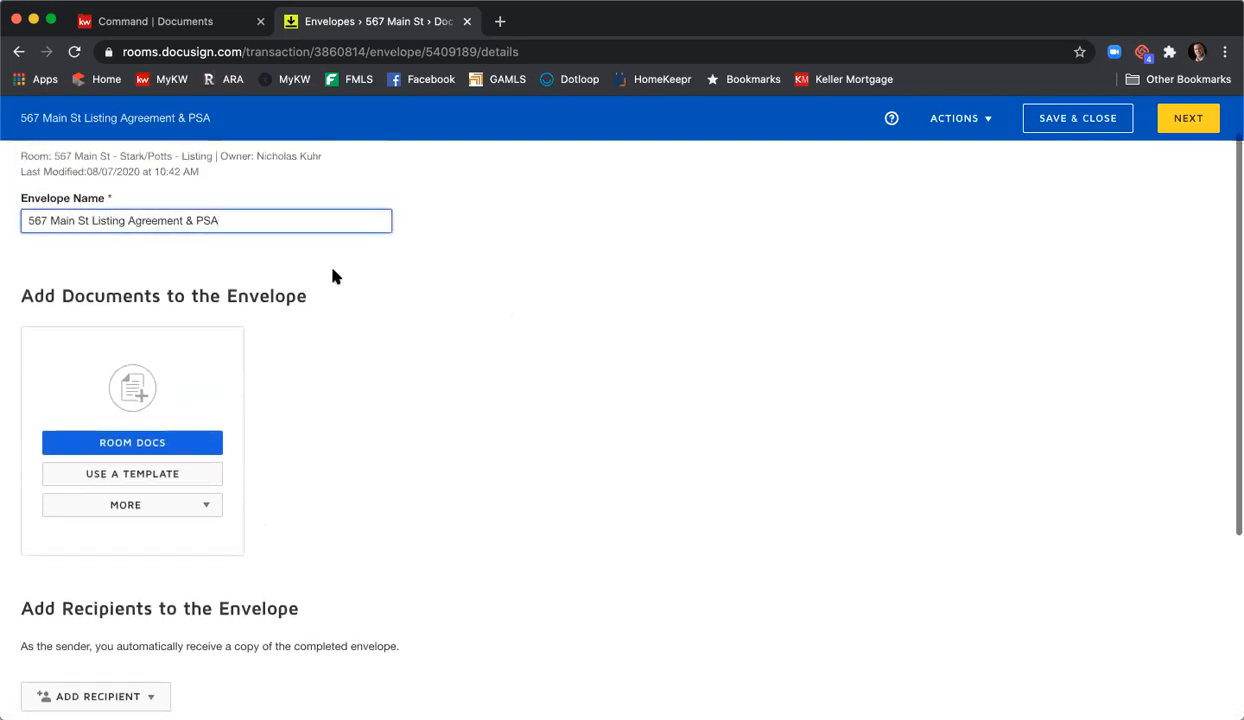
scroll(335, 277, "down", 3)
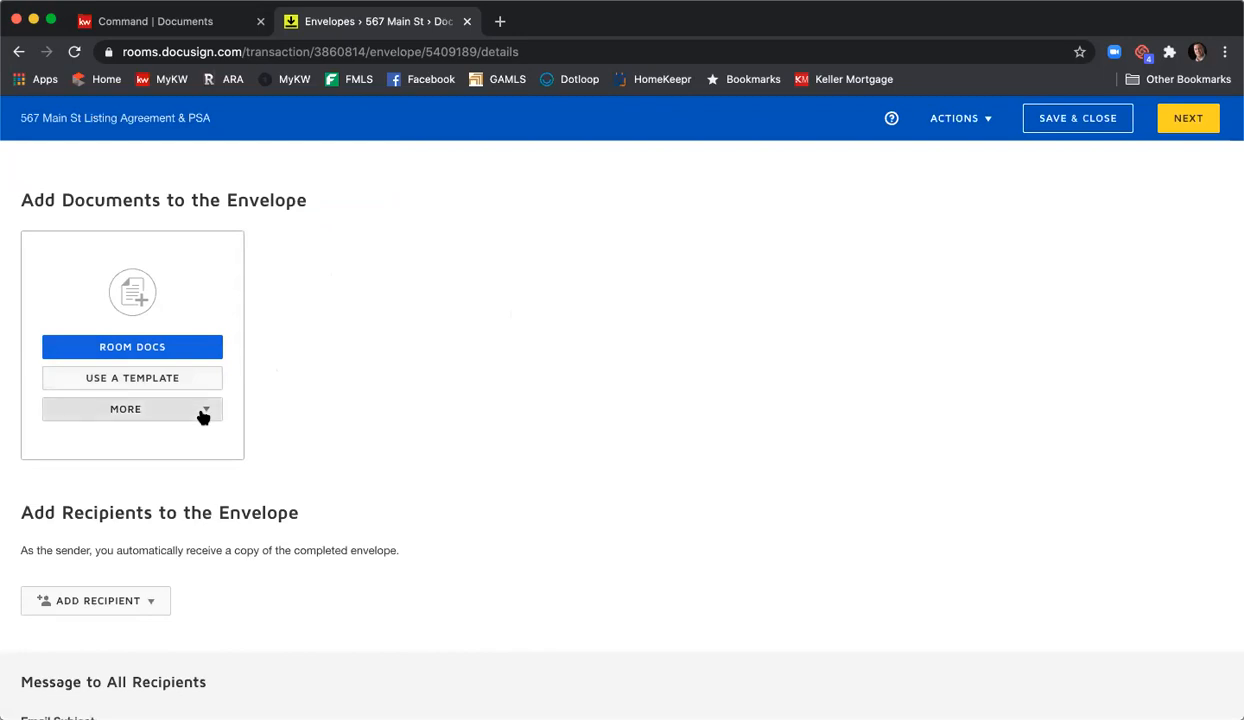
left_click(200, 410)
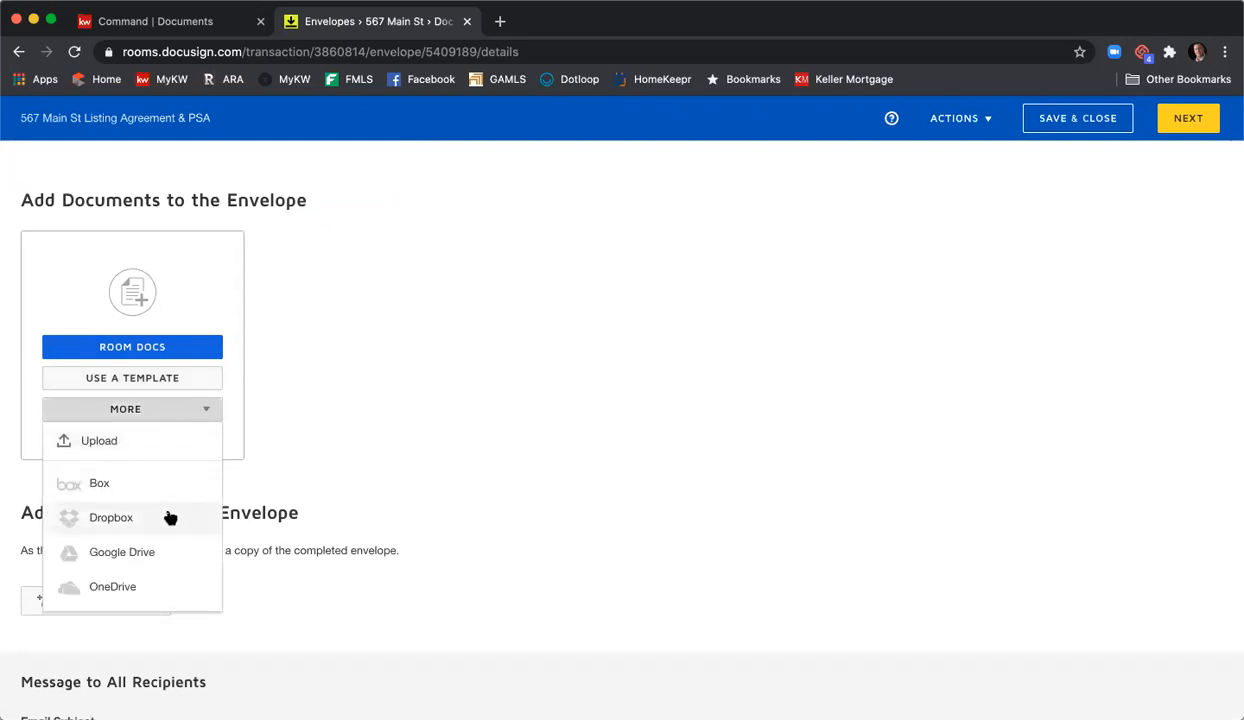
left_click(287, 470)
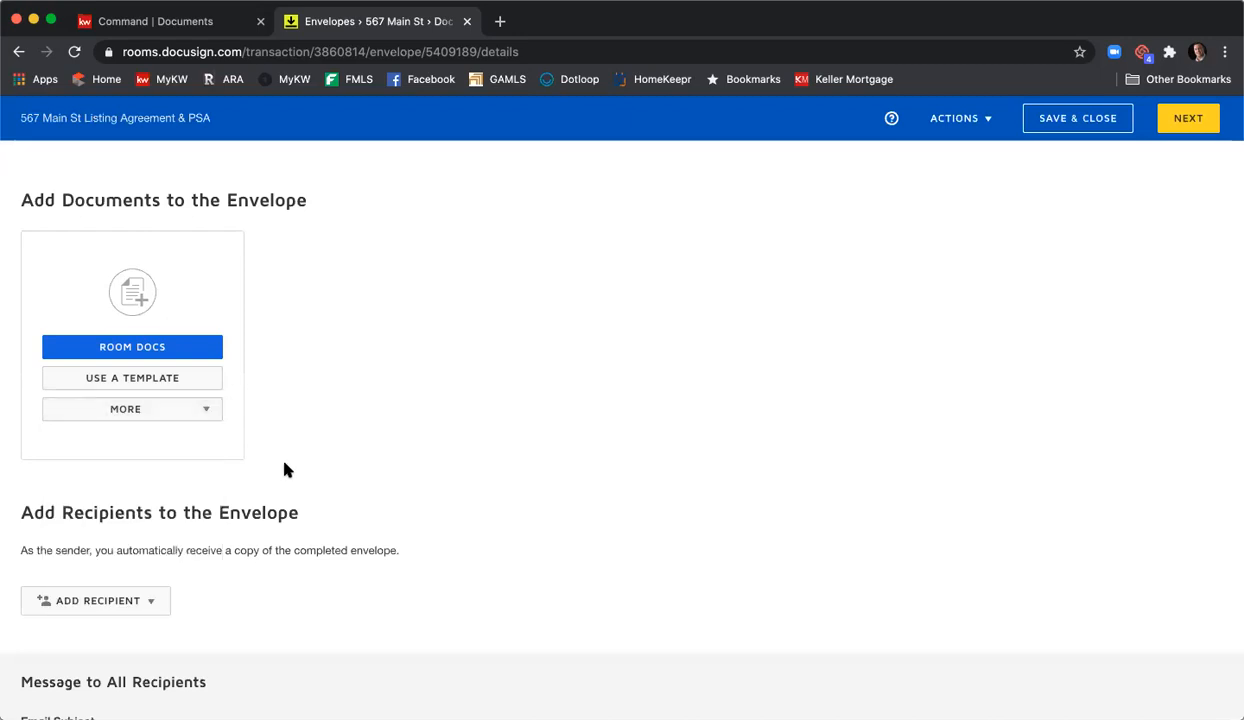
- Add the F322, F101, F201 and F301 forms from Room Docs to the envelope
left_click(143, 345)
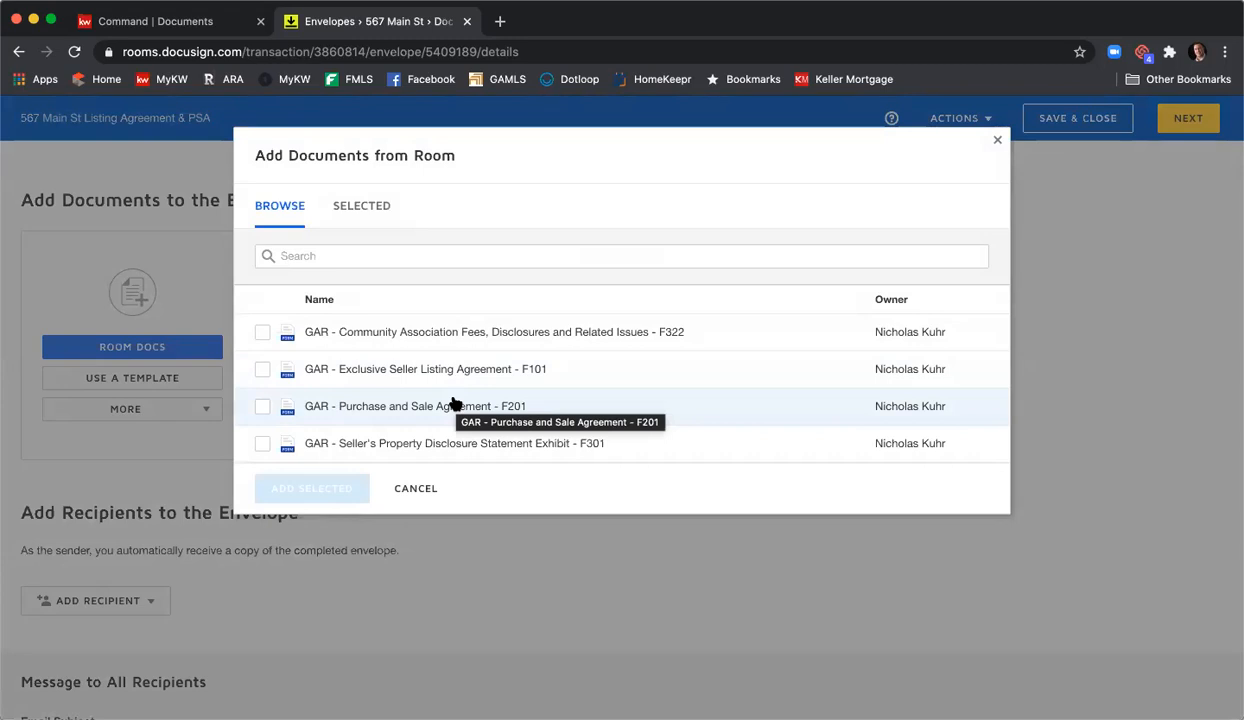
left_click(262, 332)
left_click(262, 369)
left_click(262, 406)
left_click(262, 443)
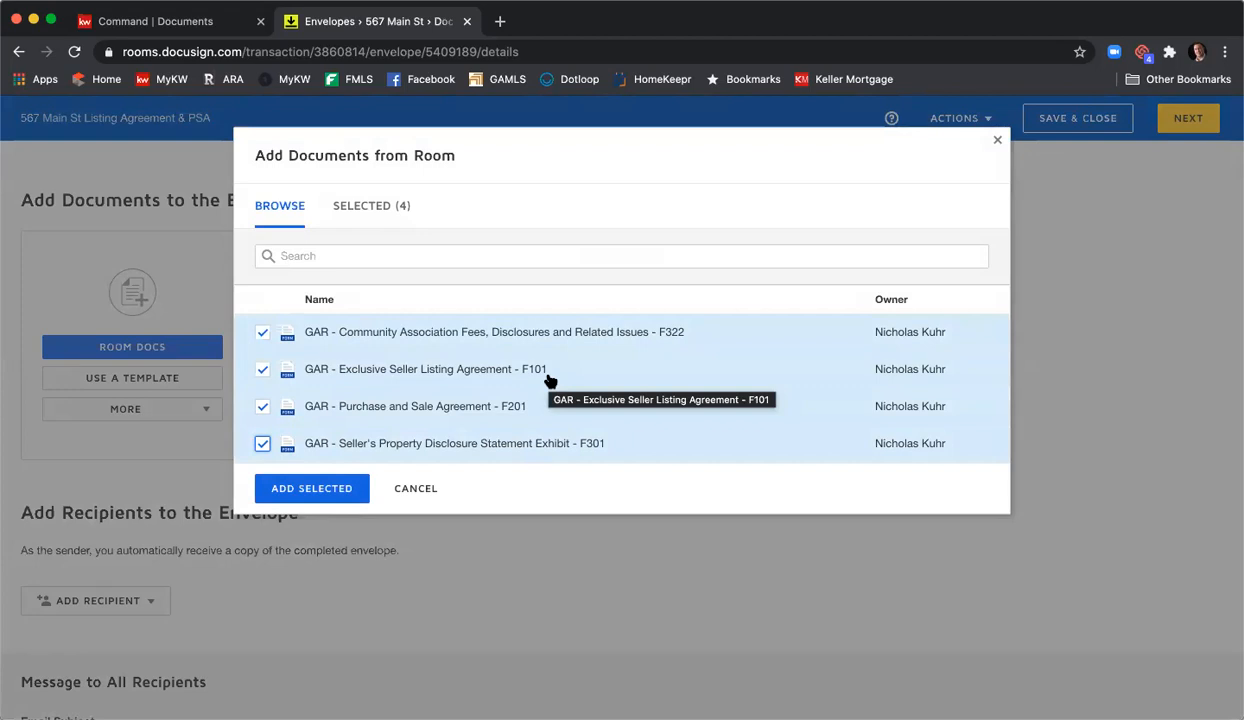
left_click(279, 489)
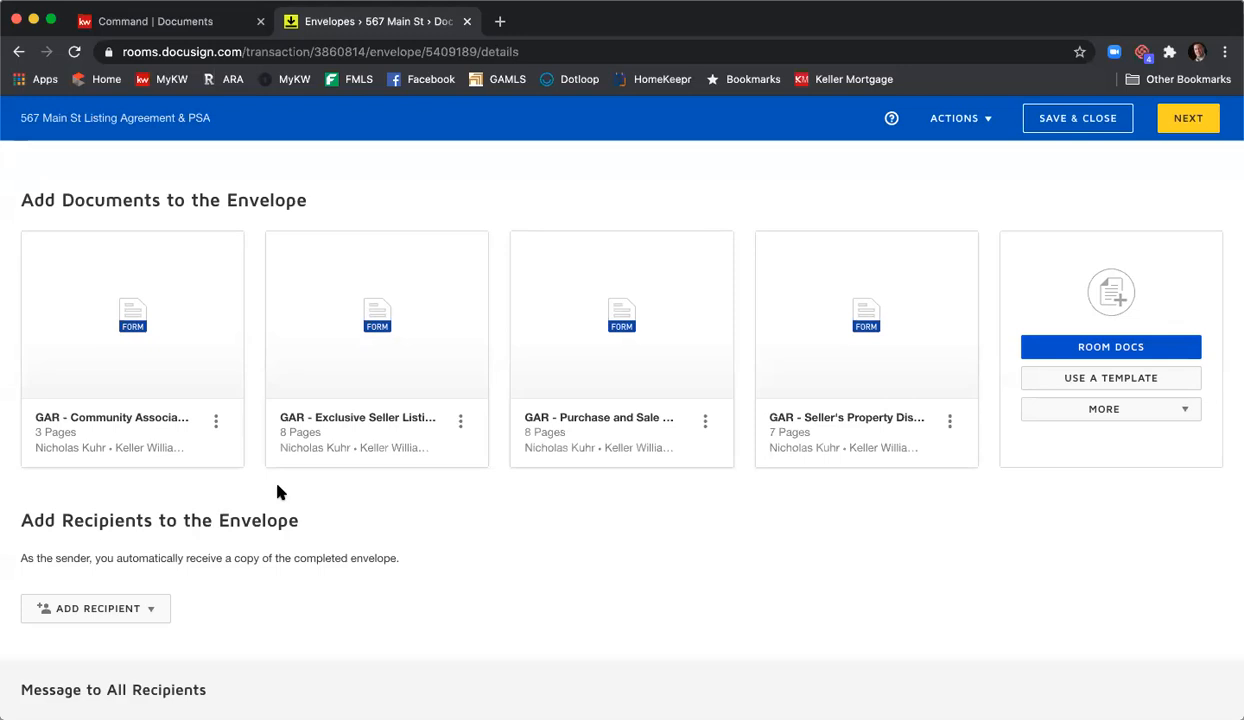
- Open the template picker on Shared with Me and browse the shared templates list
left_click(1095, 383)
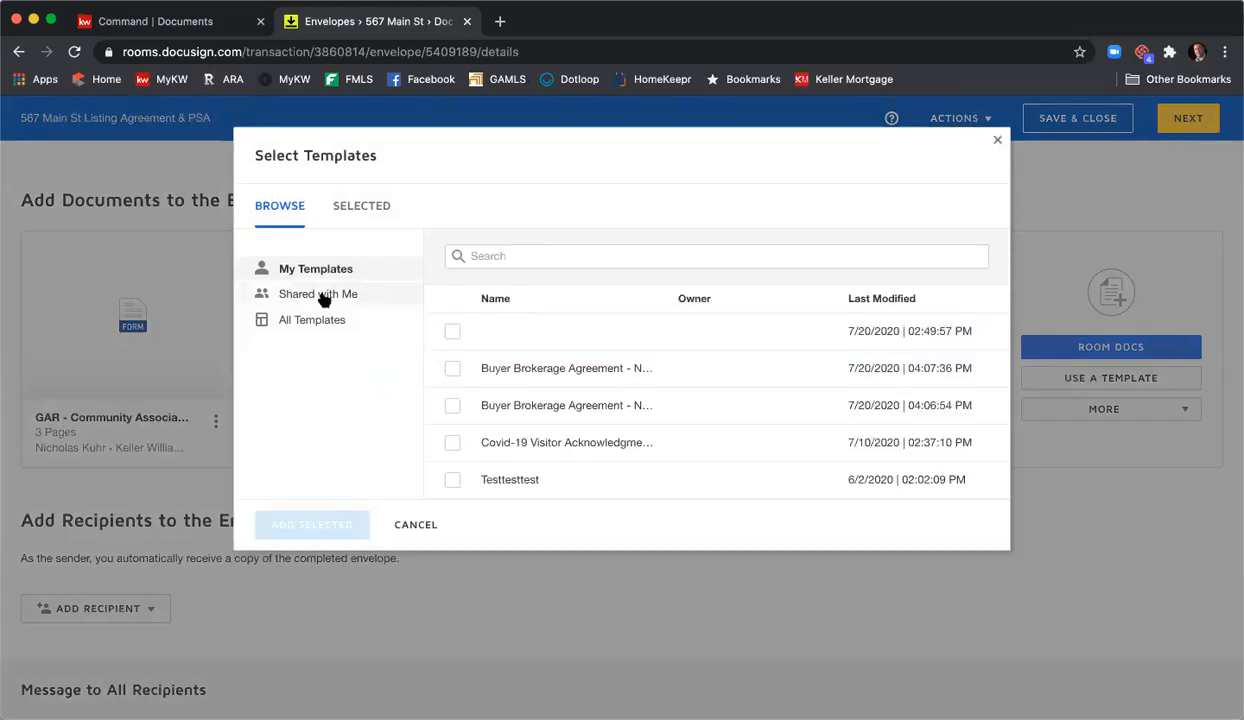
left_click(322, 303)
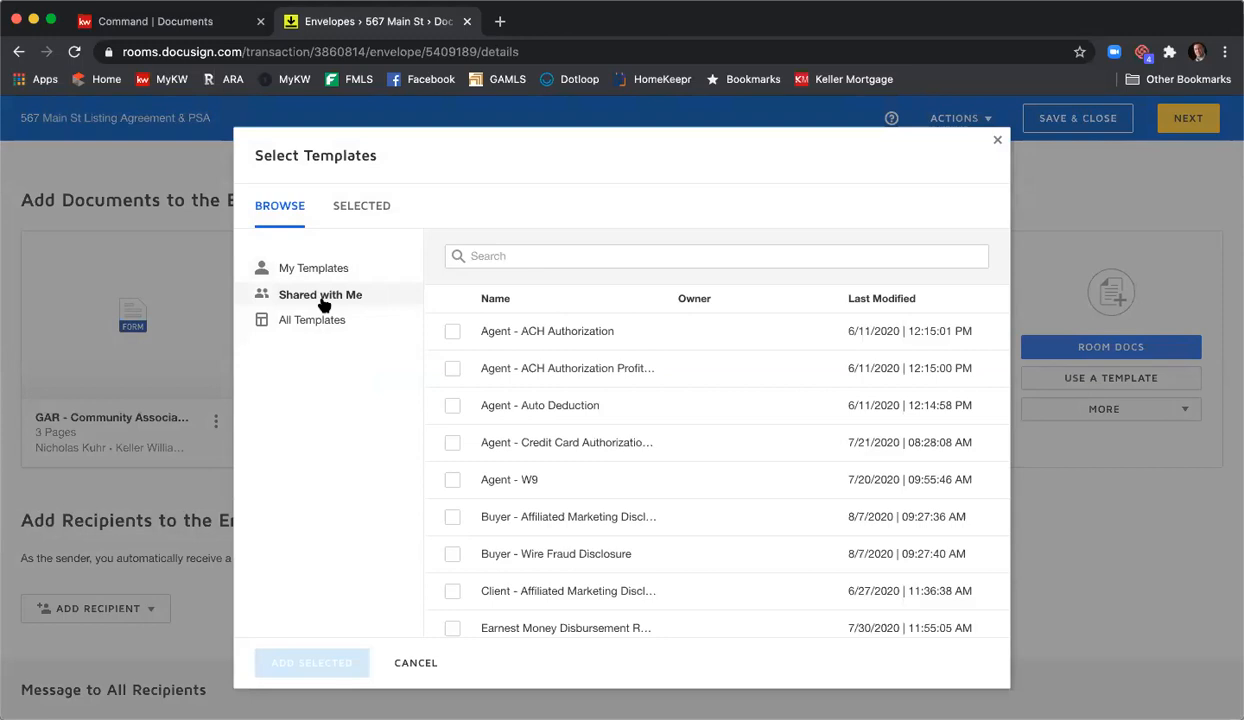
scroll(666, 364, "down", 2)
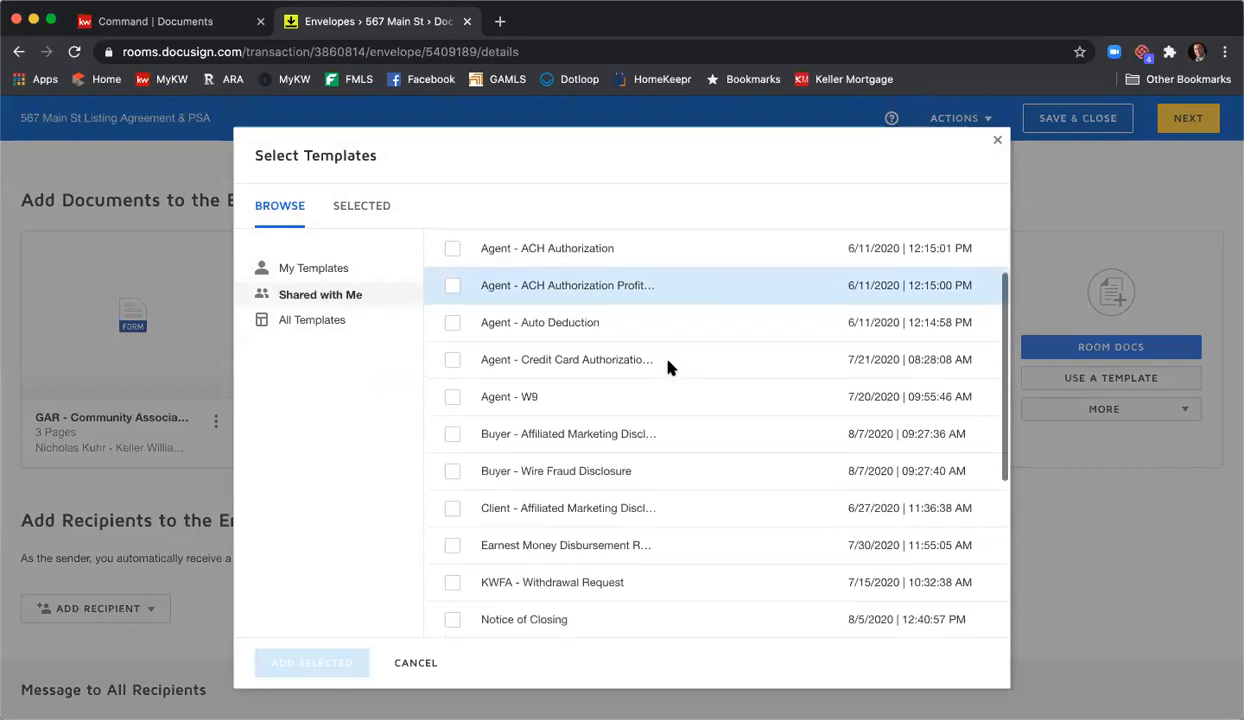
scroll(668, 368, "down", 1)
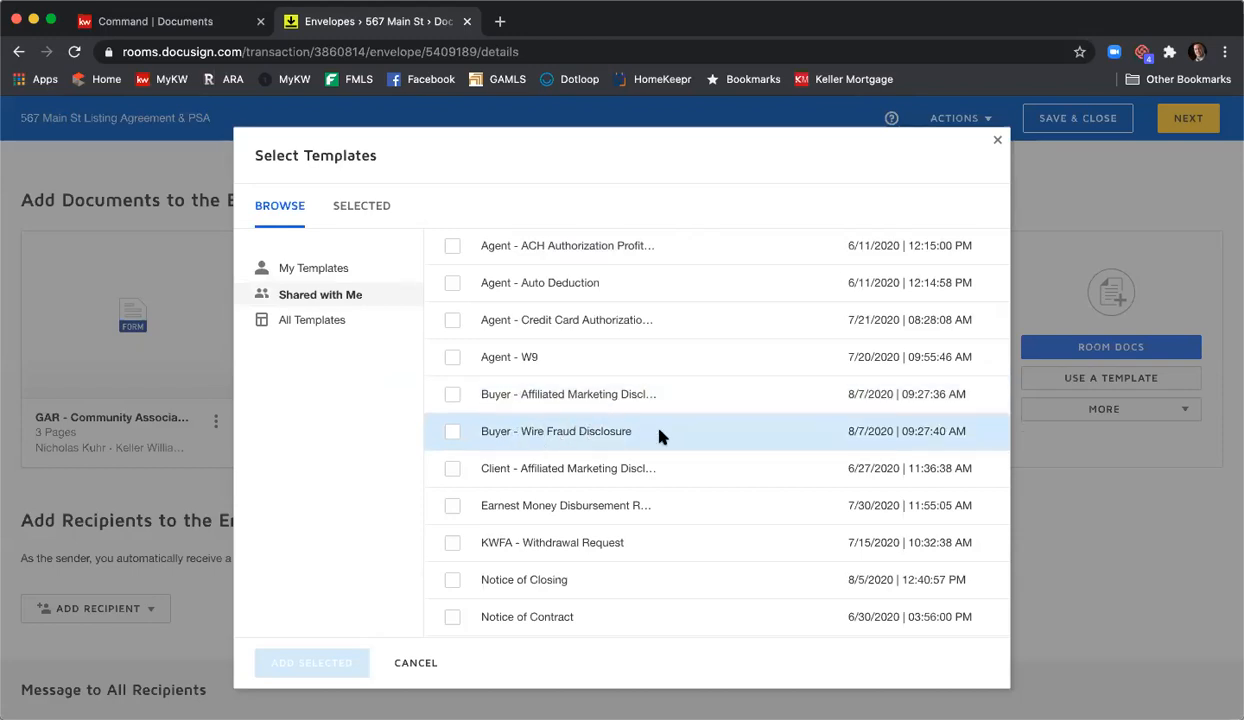
scroll(659, 436, "down", 5)
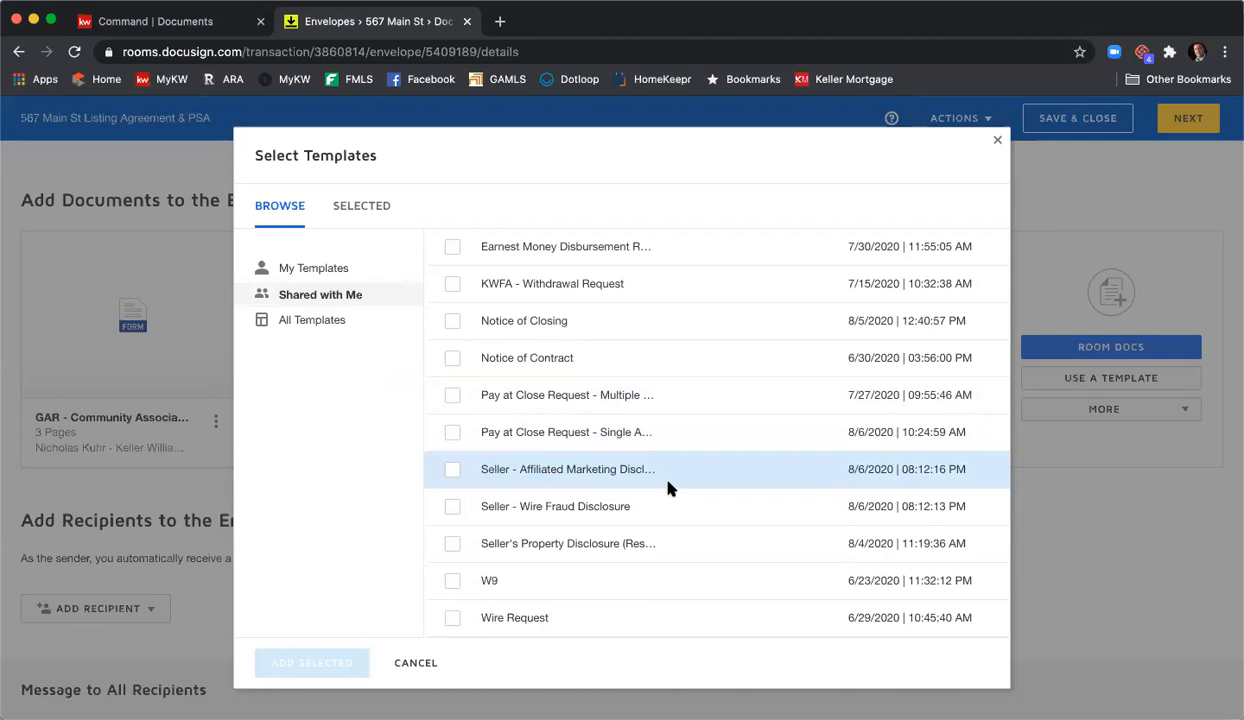
- Add the Seller Affiliated Marketing Disclosure and Seller - Wire Fraud Disclosure templates to the envelope
left_click(450, 472)
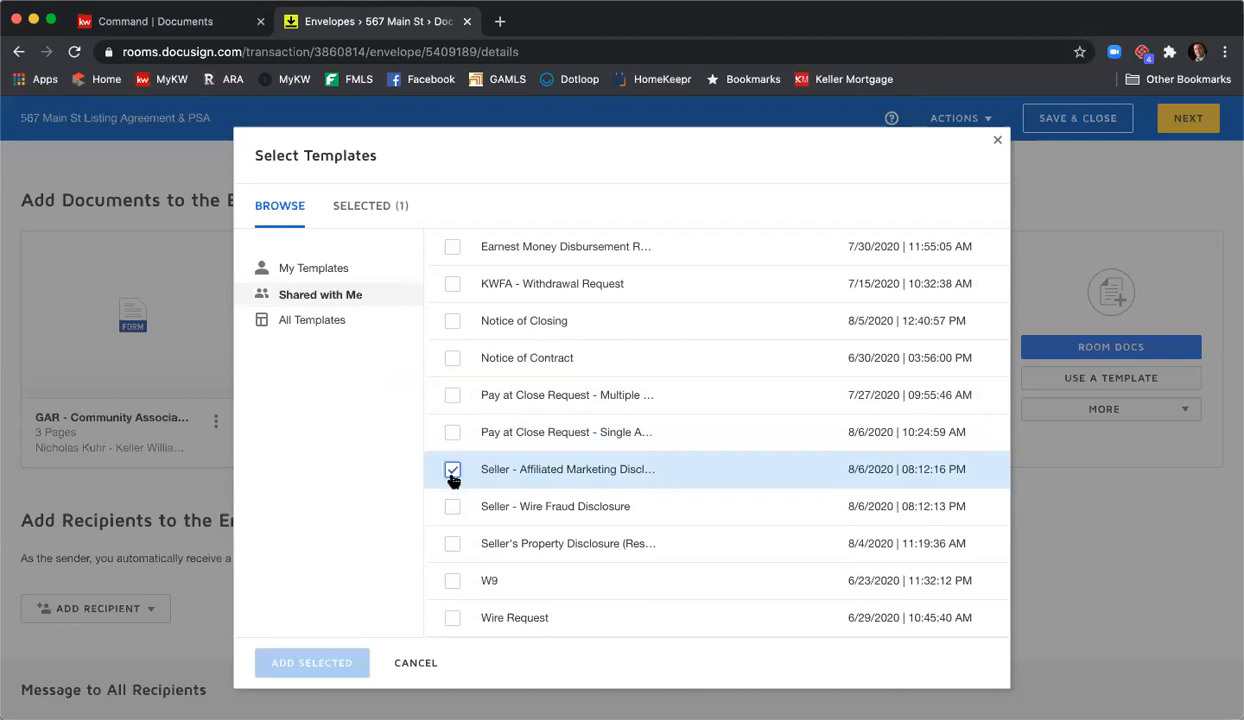
left_click(451, 507)
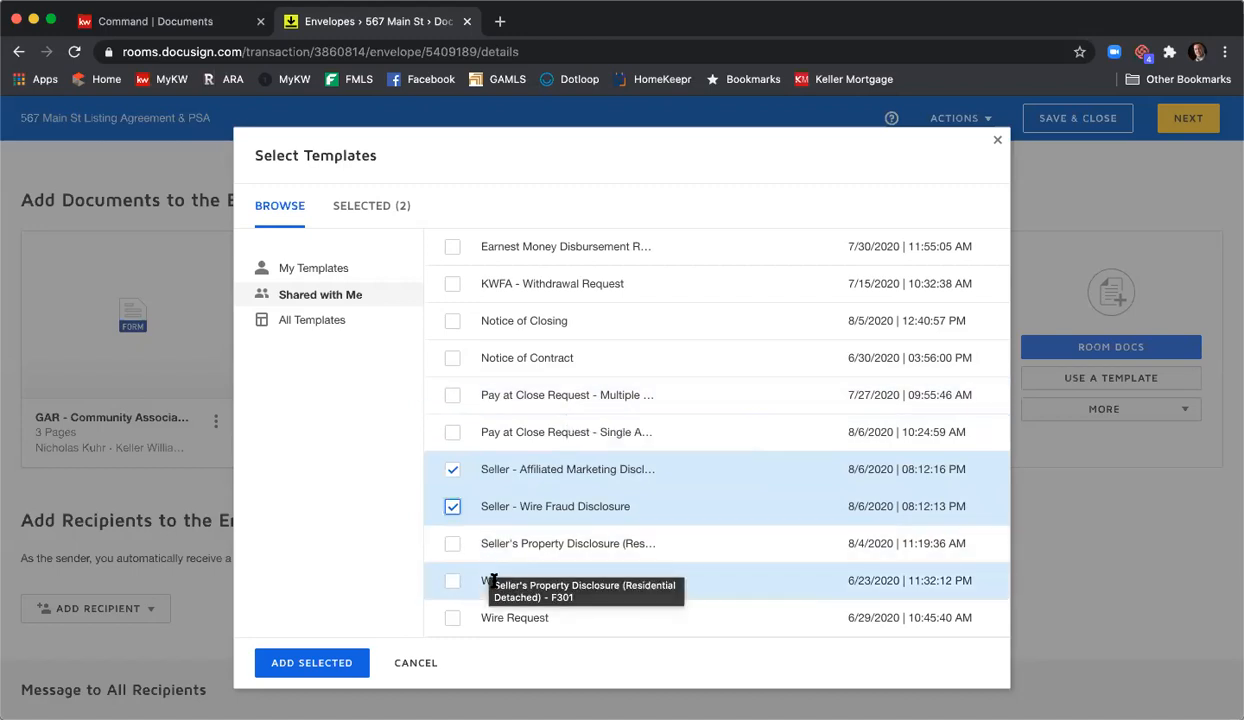
scroll(533, 629, "up", 1)
scroll(530, 550, "up", 5)
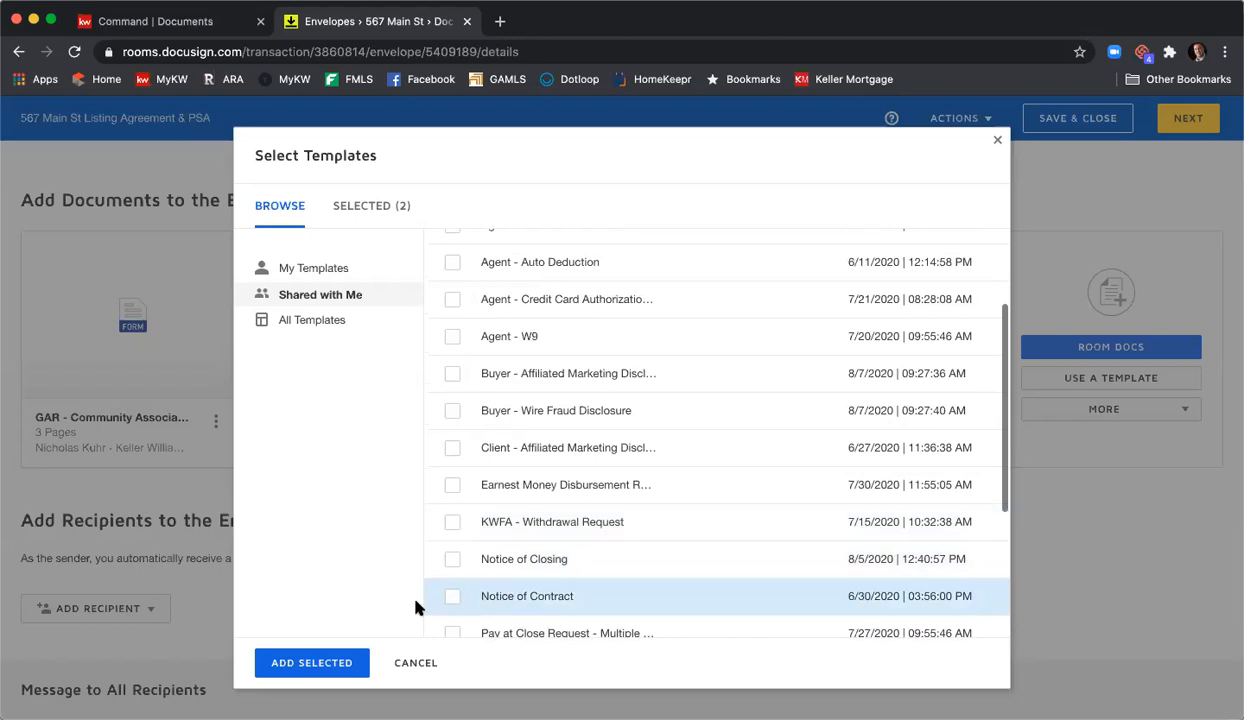
scroll(587, 435, "down", 5)
left_click(322, 660)
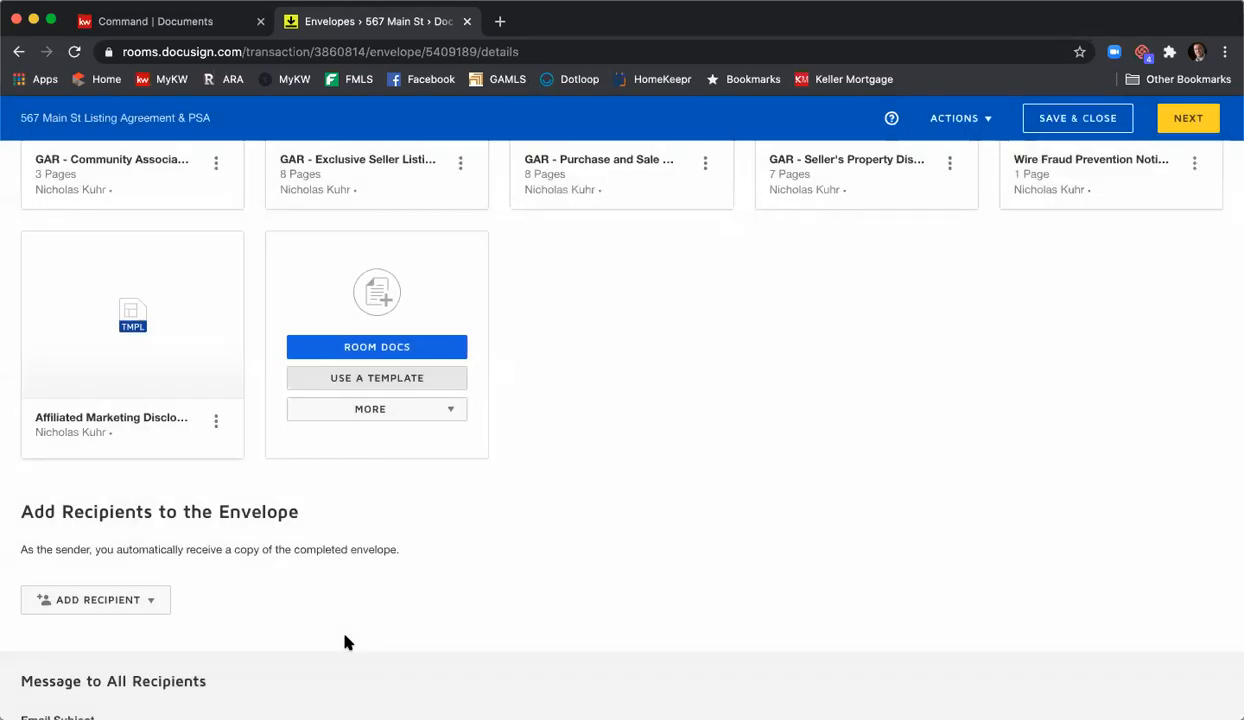
scroll(636, 558, "up", 2)
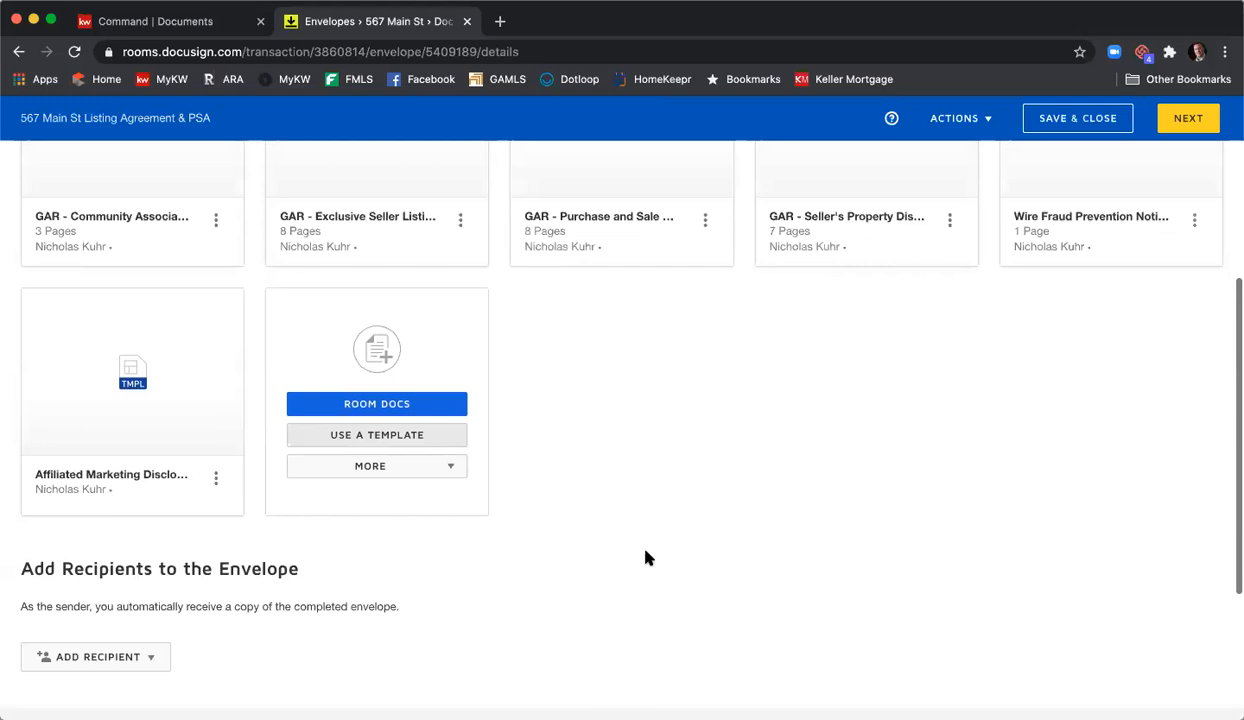
scroll(646, 556, "up", 2)
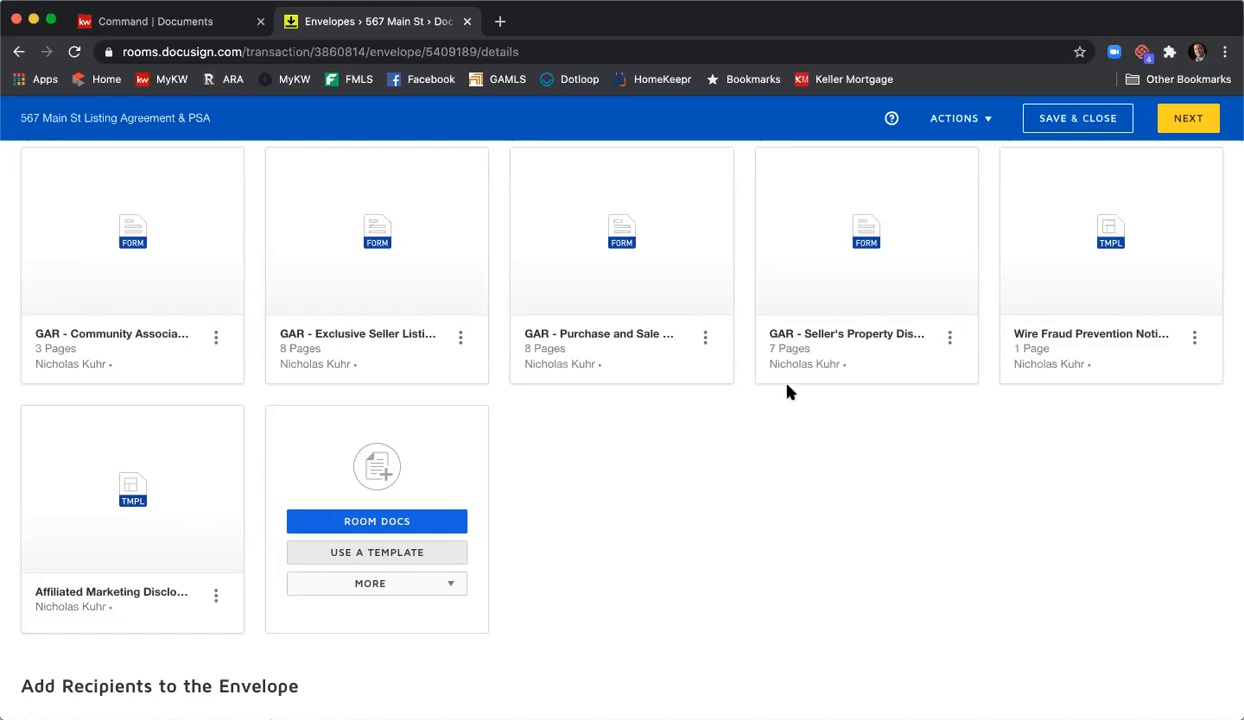
- Reorder documents: Exclusive Seller Listing first, Seller's Property Disclosure second, Purchase and Sale last
mouse_move(388, 236)
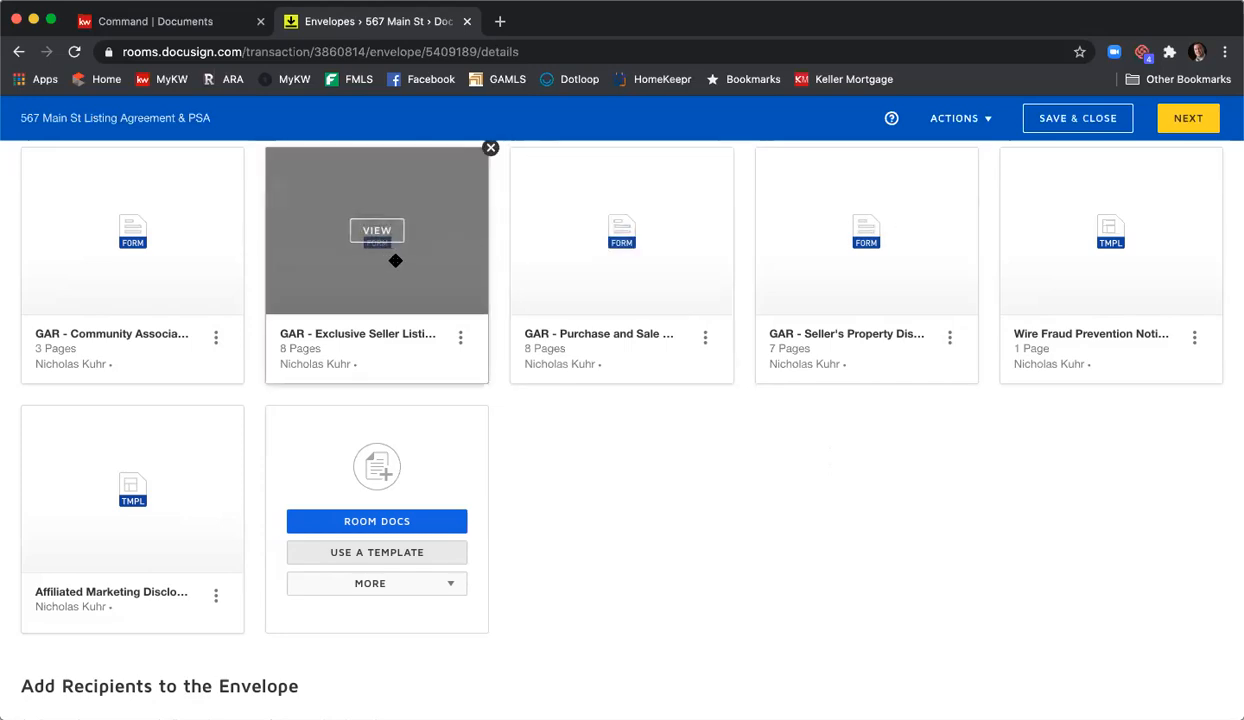
left_click_drag(395, 260, 148, 267)
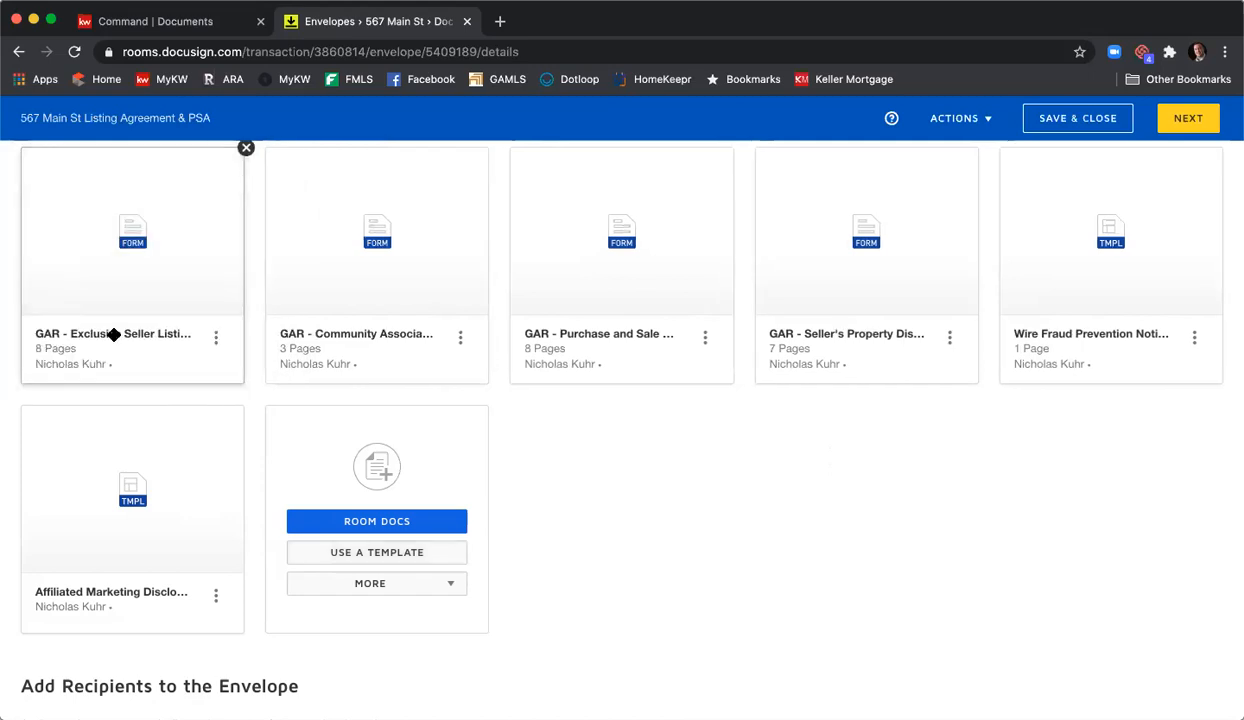
left_click_drag(897, 297, 300, 299)
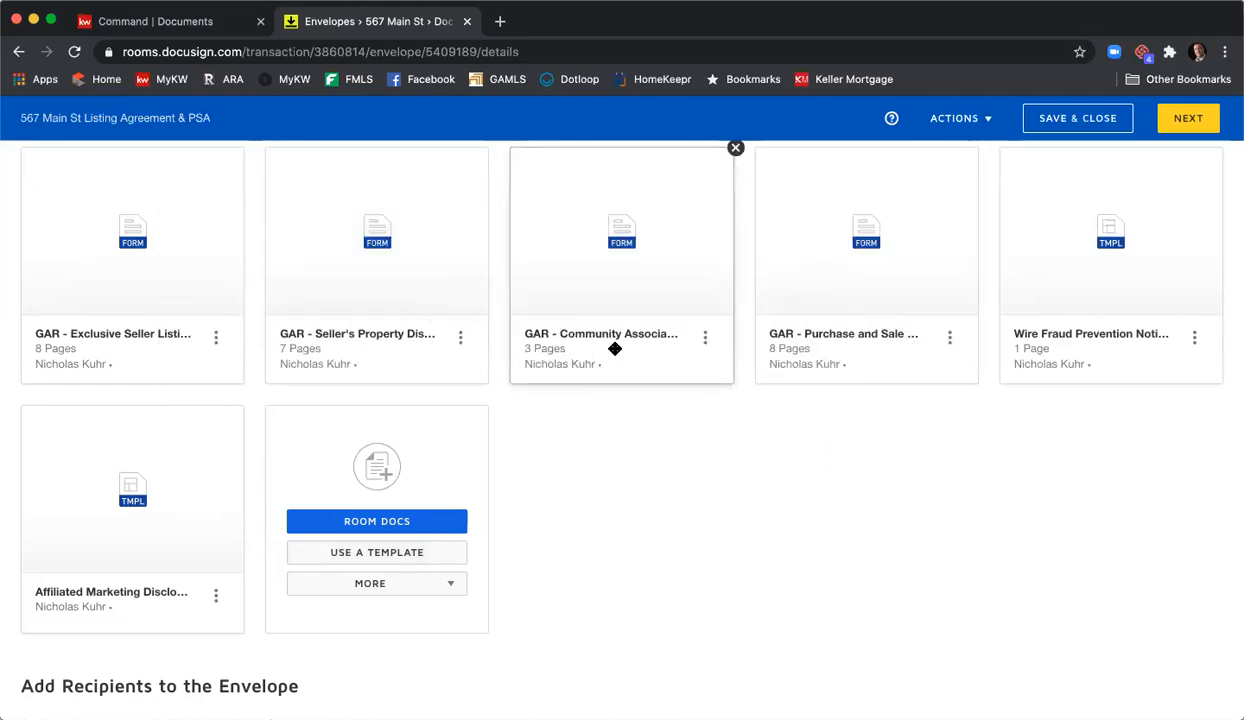
left_click_drag(1091, 311, 700, 310)
left_click_drag(145, 523, 1130, 248)
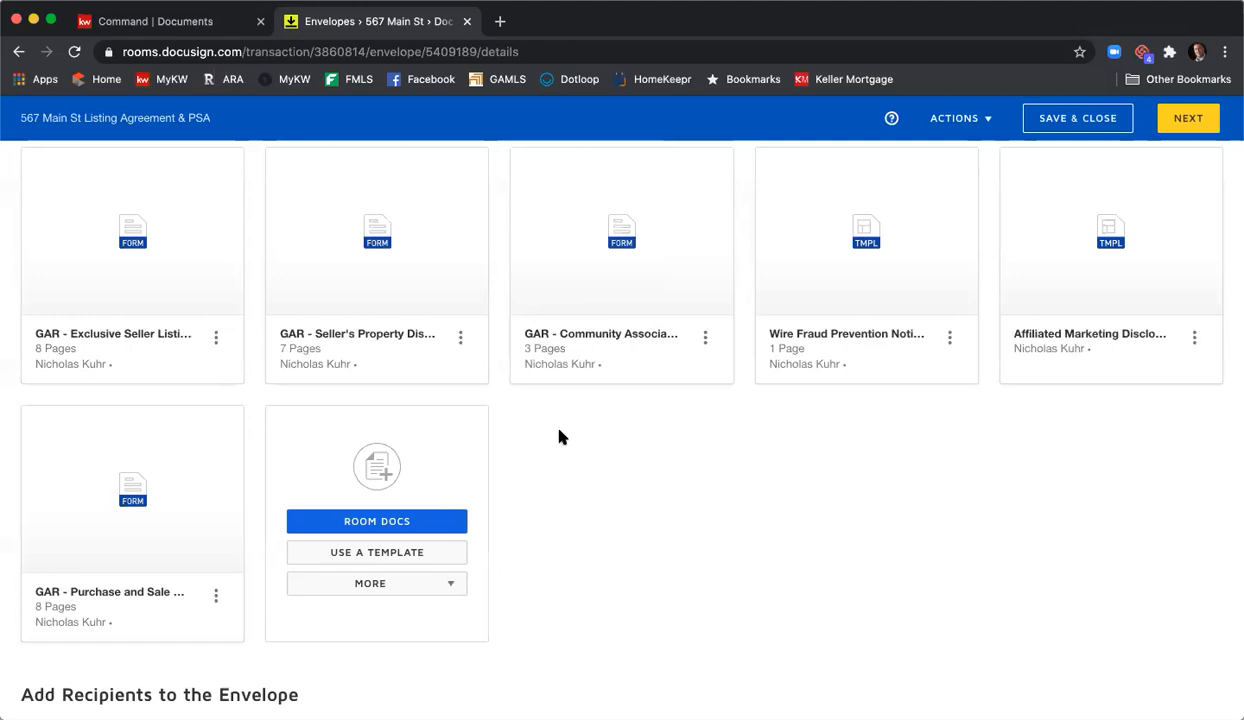
scroll(560, 437, "down", 1)
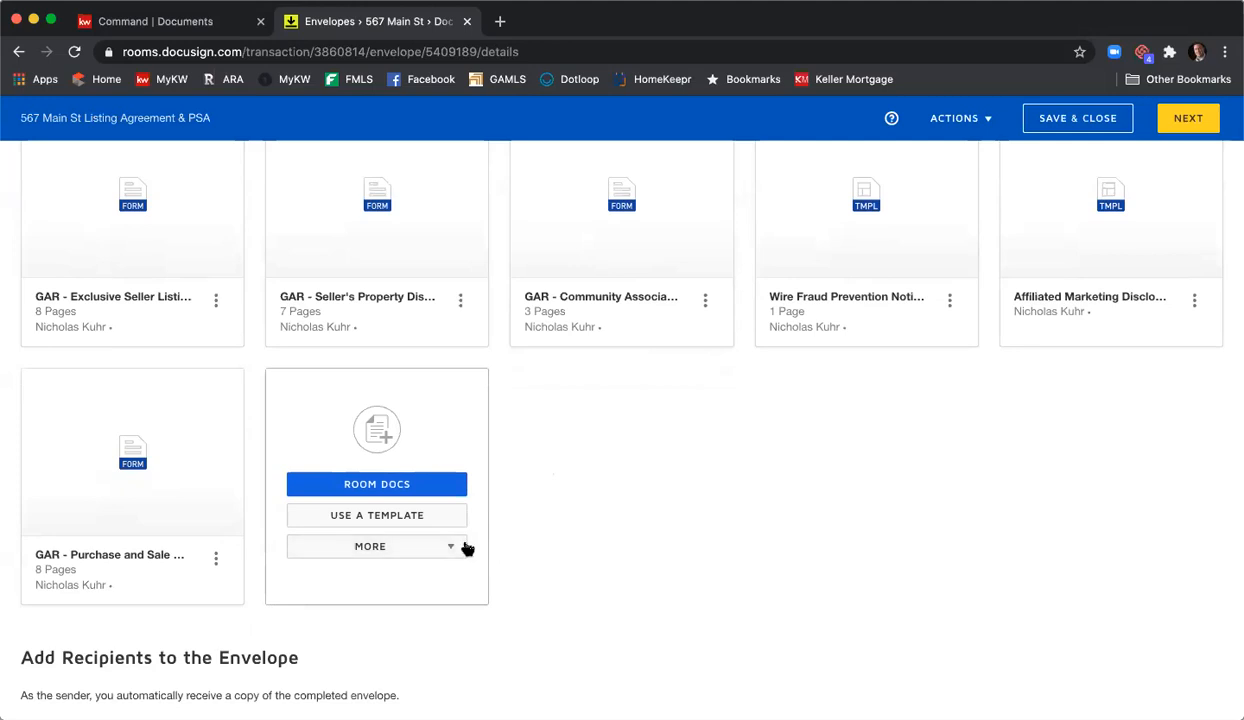
left_click(453, 549)
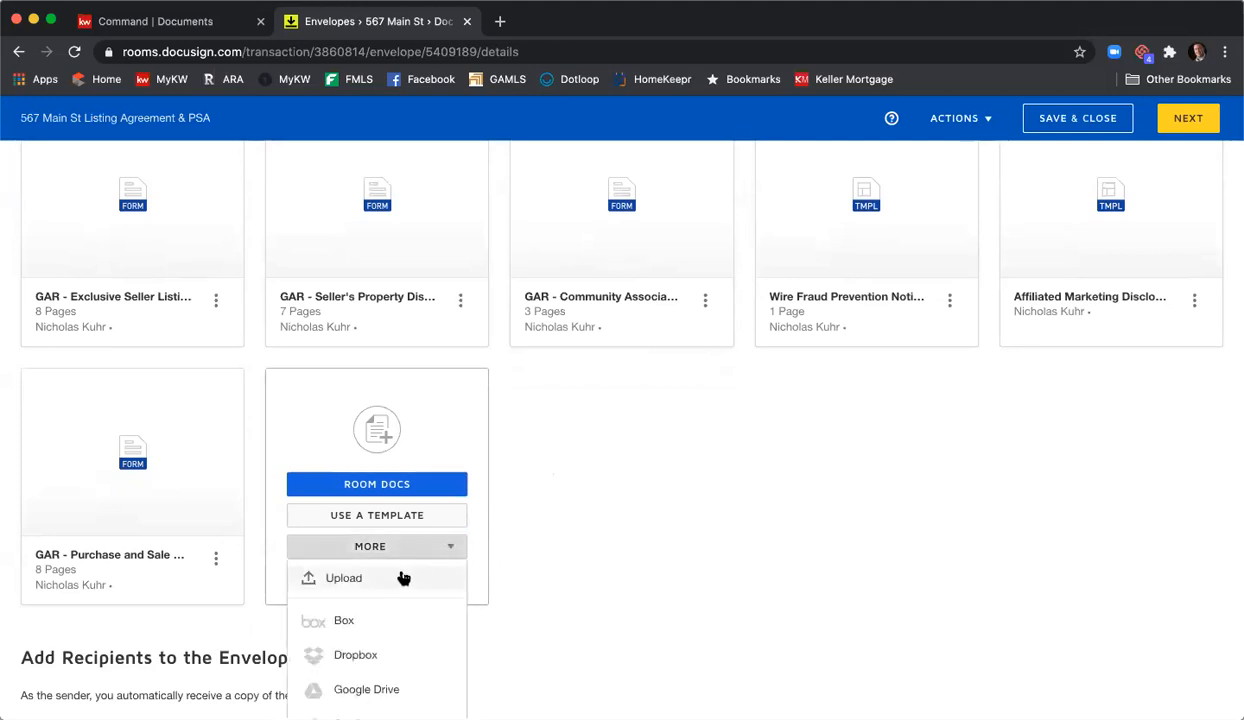
scroll(405, 580, "up", 1)
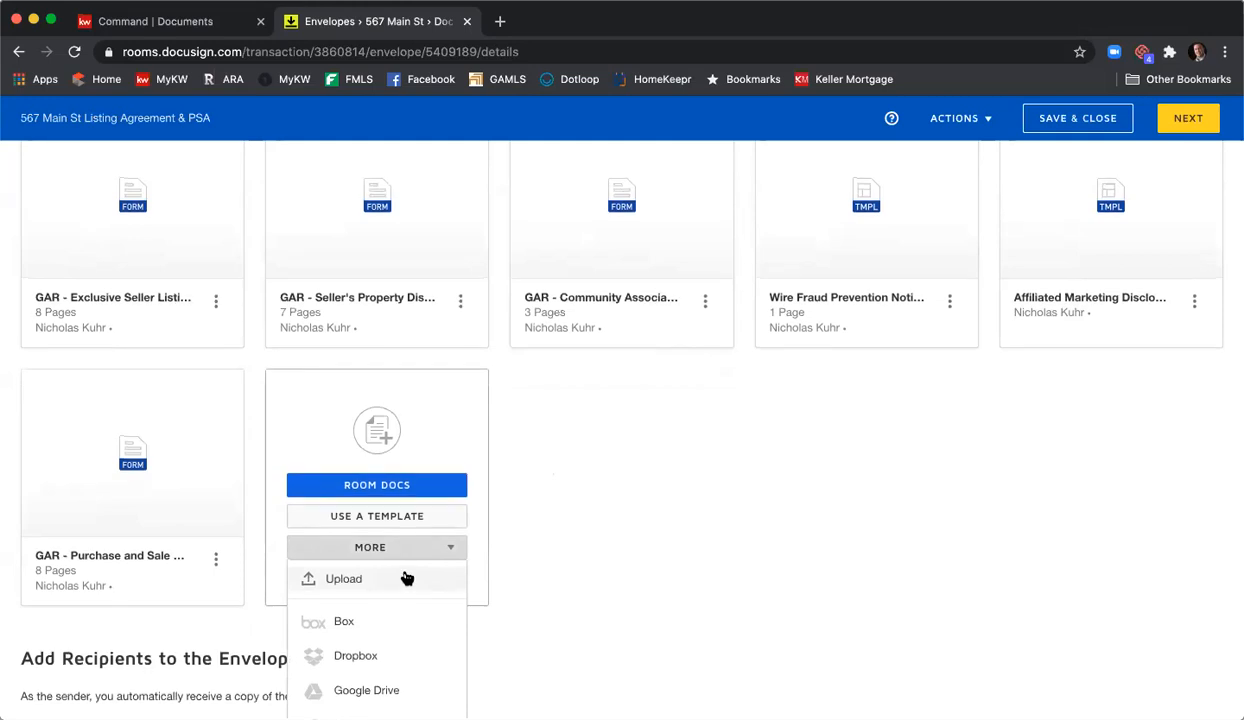
left_click(652, 505)
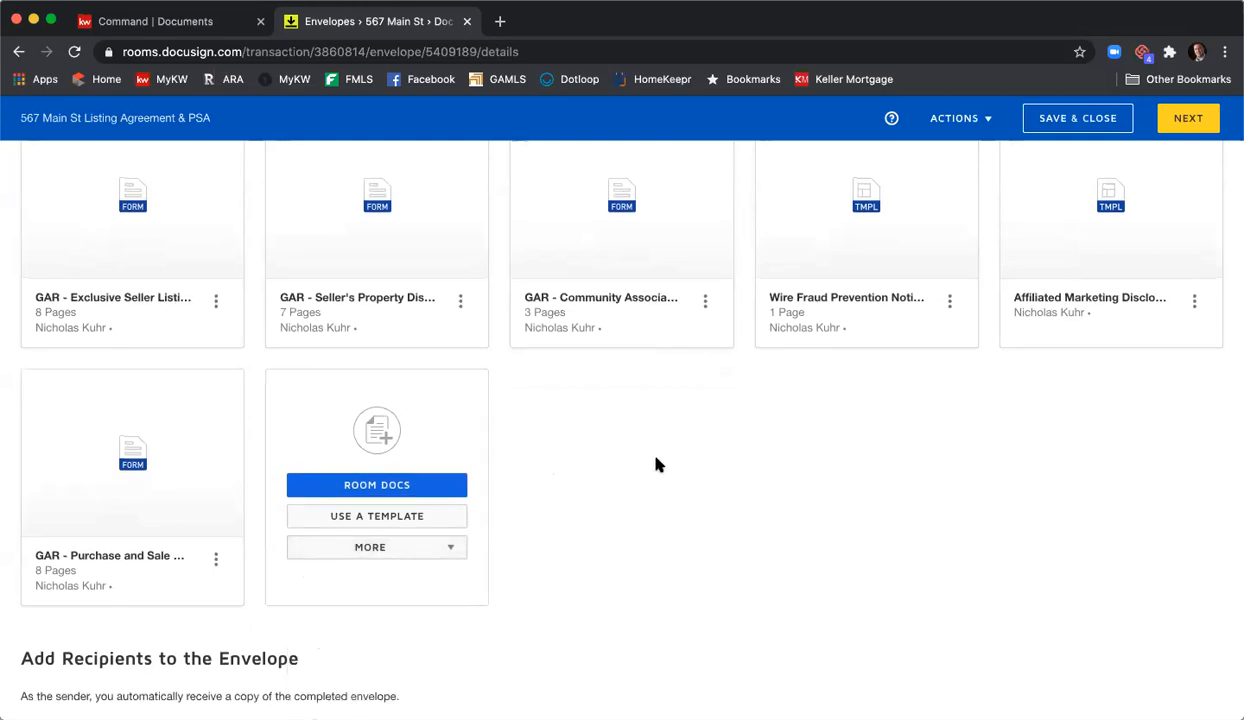
scroll(655, 464, "up", 5)
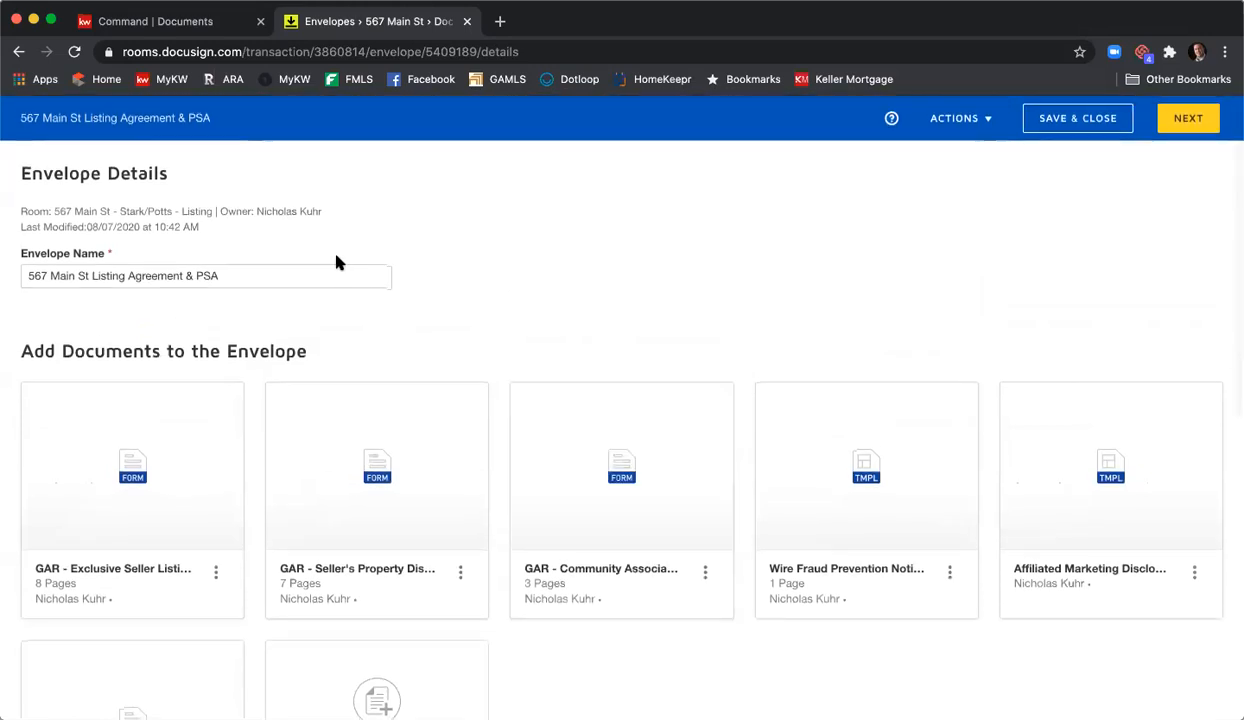
scroll(414, 316, "down", 1)
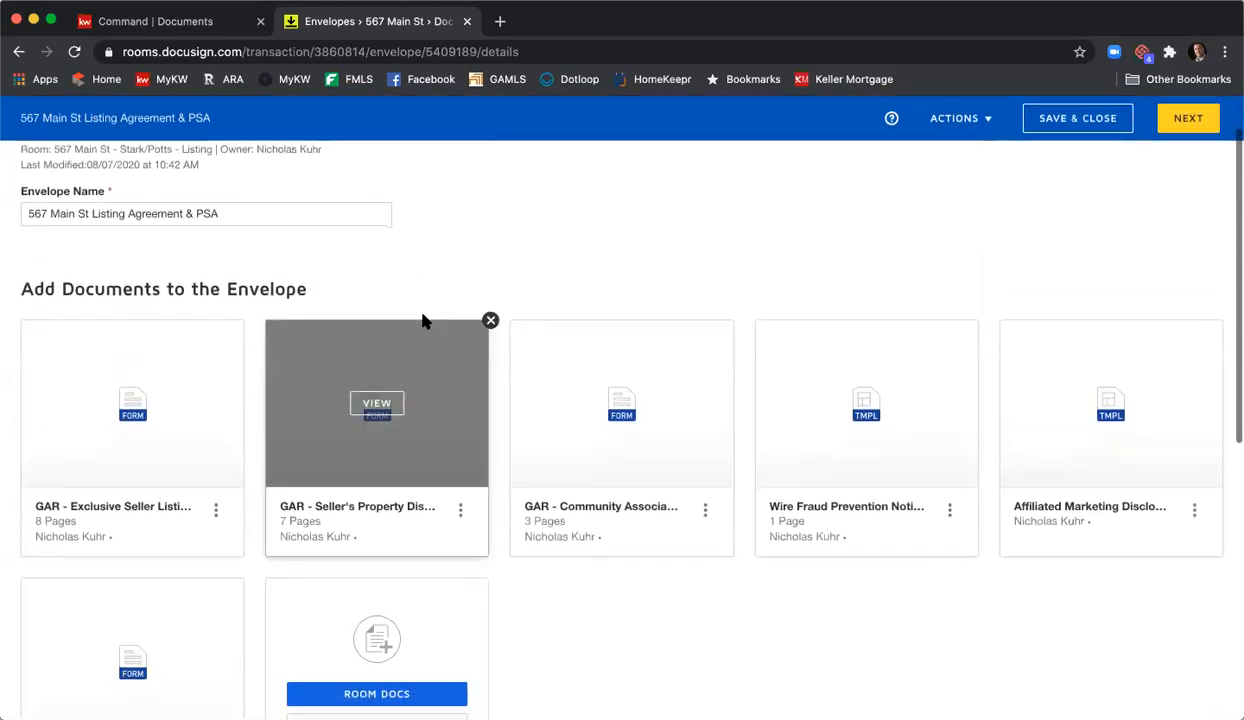
scroll(422, 321, "down", 4)
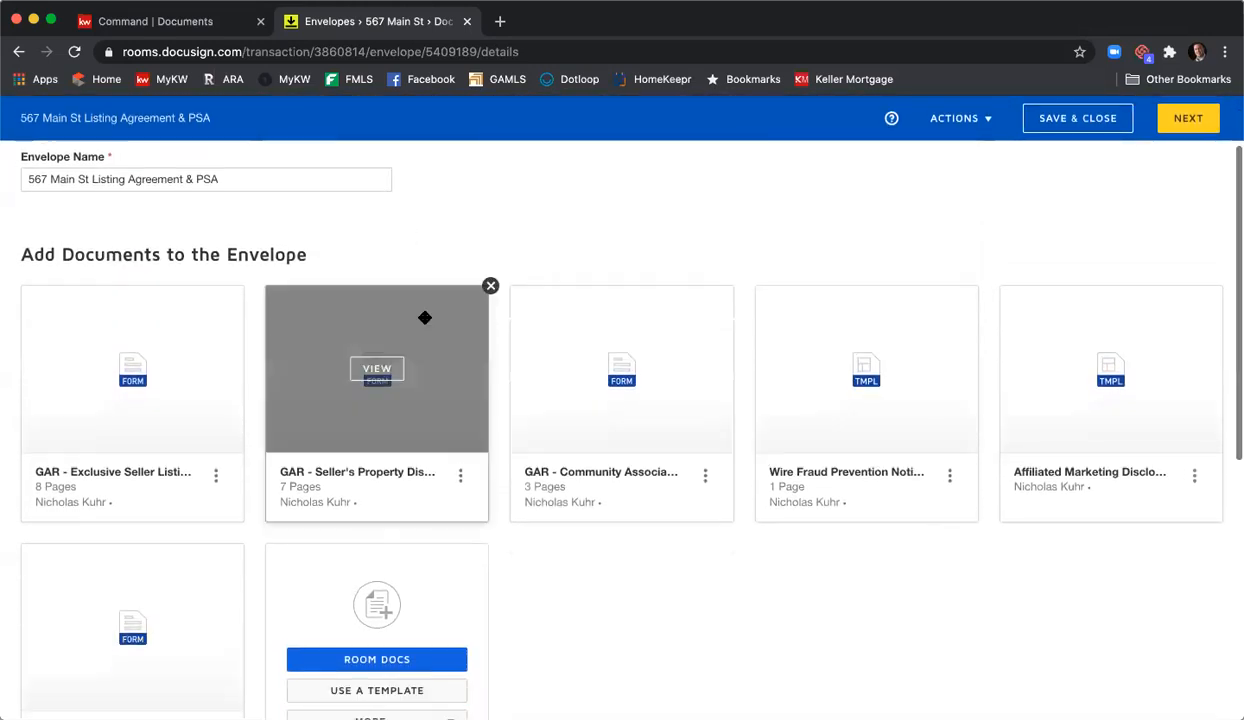
scroll(572, 388, "down", 5)
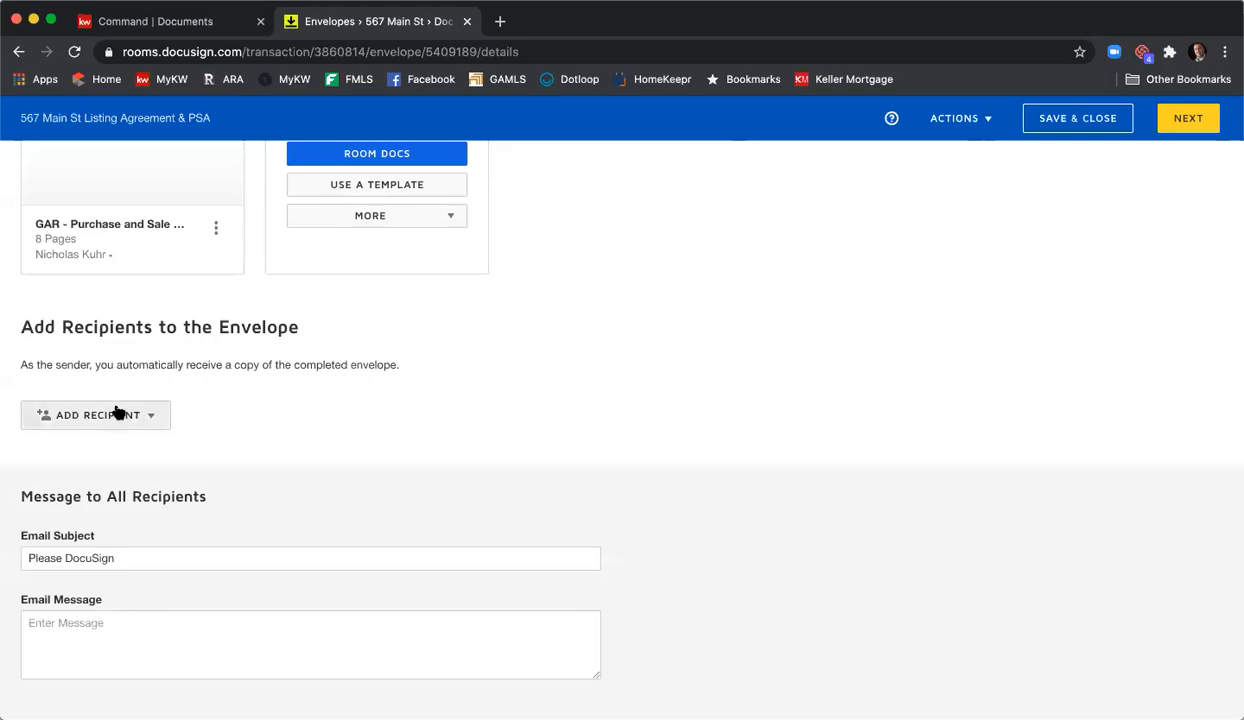
- From the ADD RECIPIENT menu, choose Pre-Tagged Roles to list the envelope's buyer, seller and agent roles
left_click(155, 418)
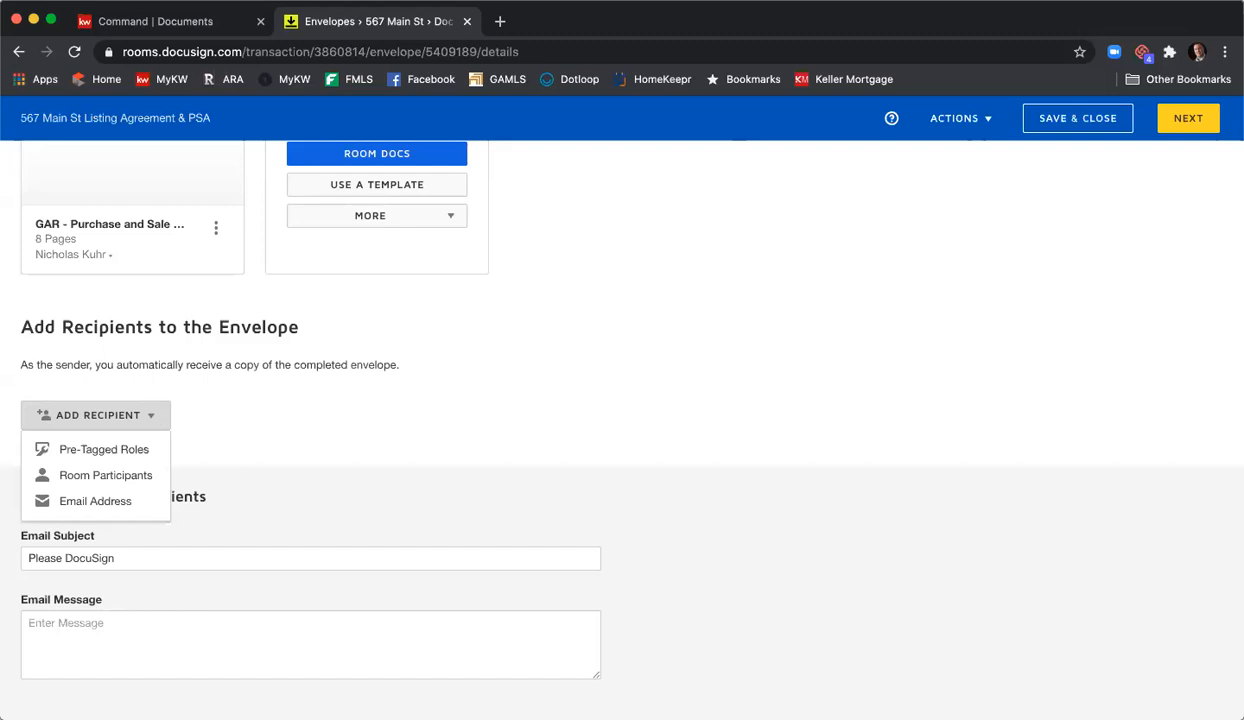
left_click(88, 452)
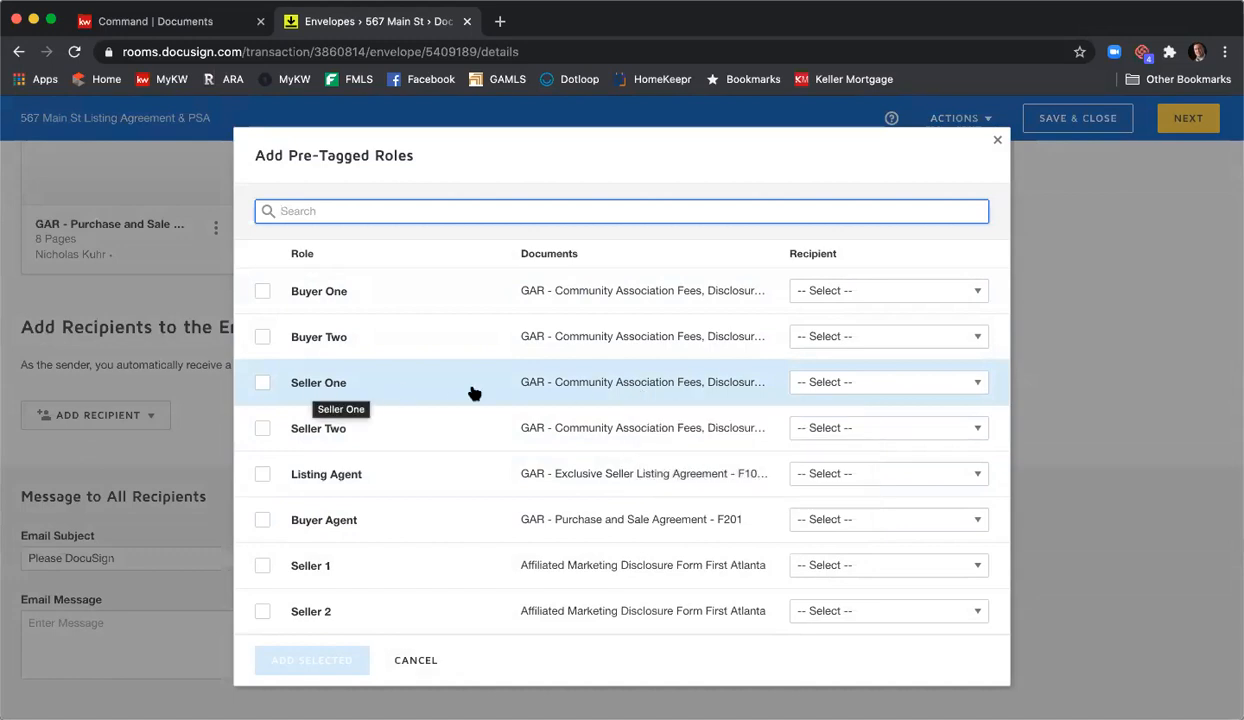
- Assign a contact to each of the Seller One and Seller Two roles
left_click(868, 389)
scroll(870, 465, "down", 2)
scroll(870, 468, "up", 2)
scroll(870, 468, "down", 2)
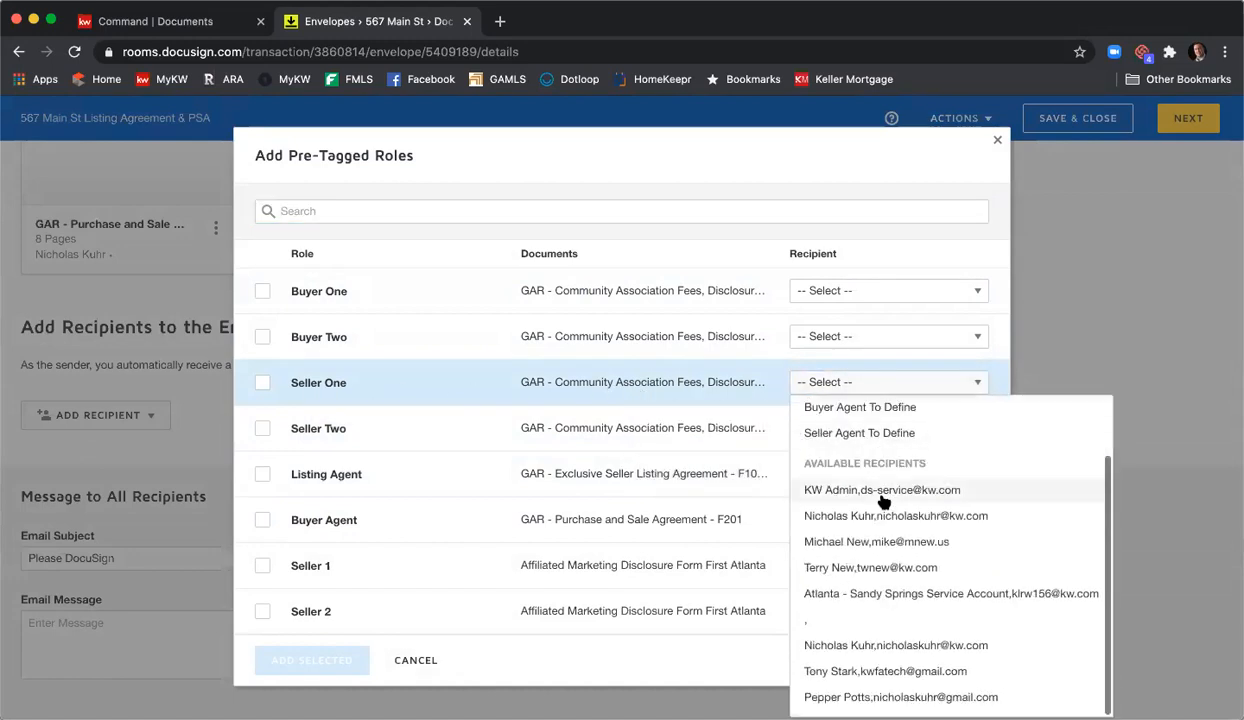
left_click(916, 669)
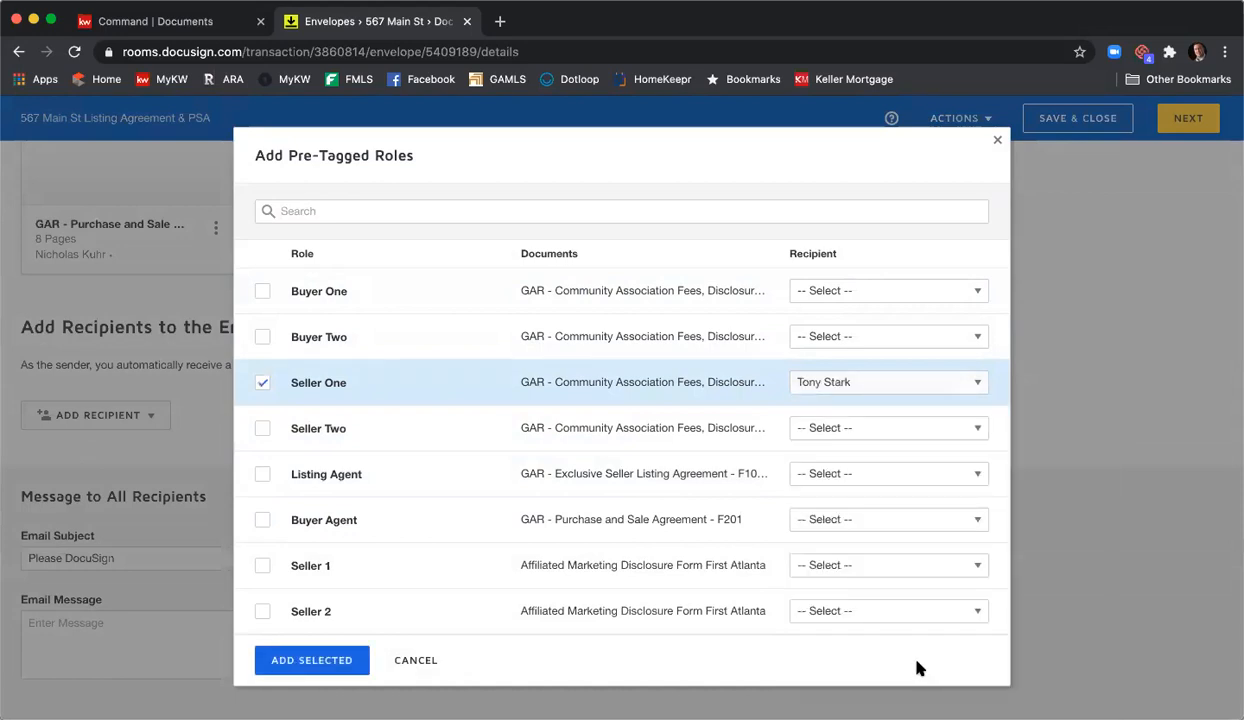
left_click(882, 434)
scroll(964, 278, "down", 2)
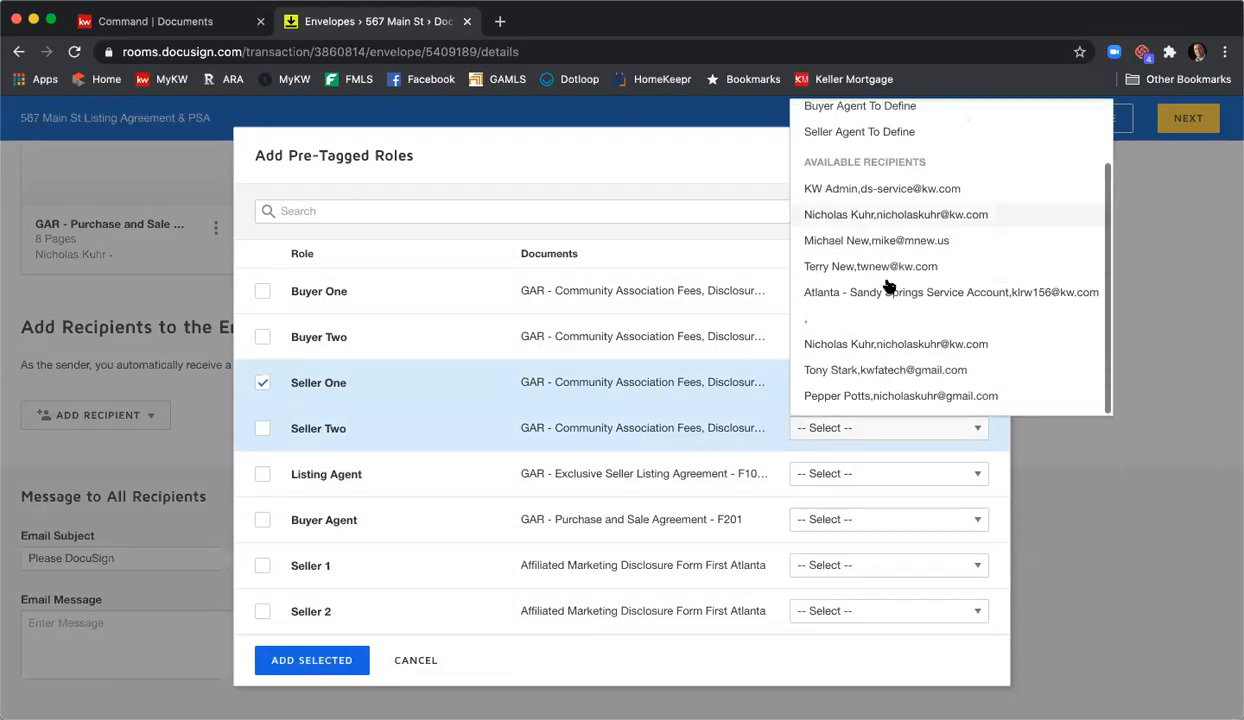
left_click(885, 396)
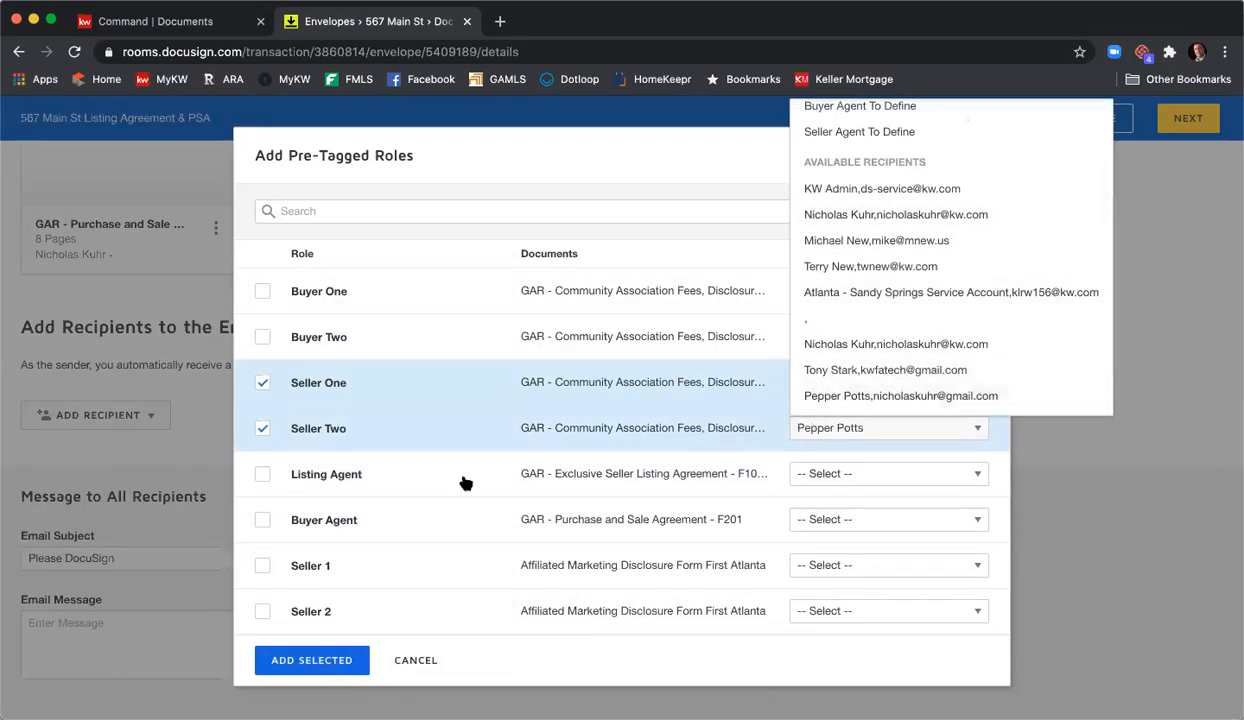
- Assign the agent's contact to Listing Agent and add all three roles as recipients
left_click(825, 481)
scroll(889, 417, "down", 2)
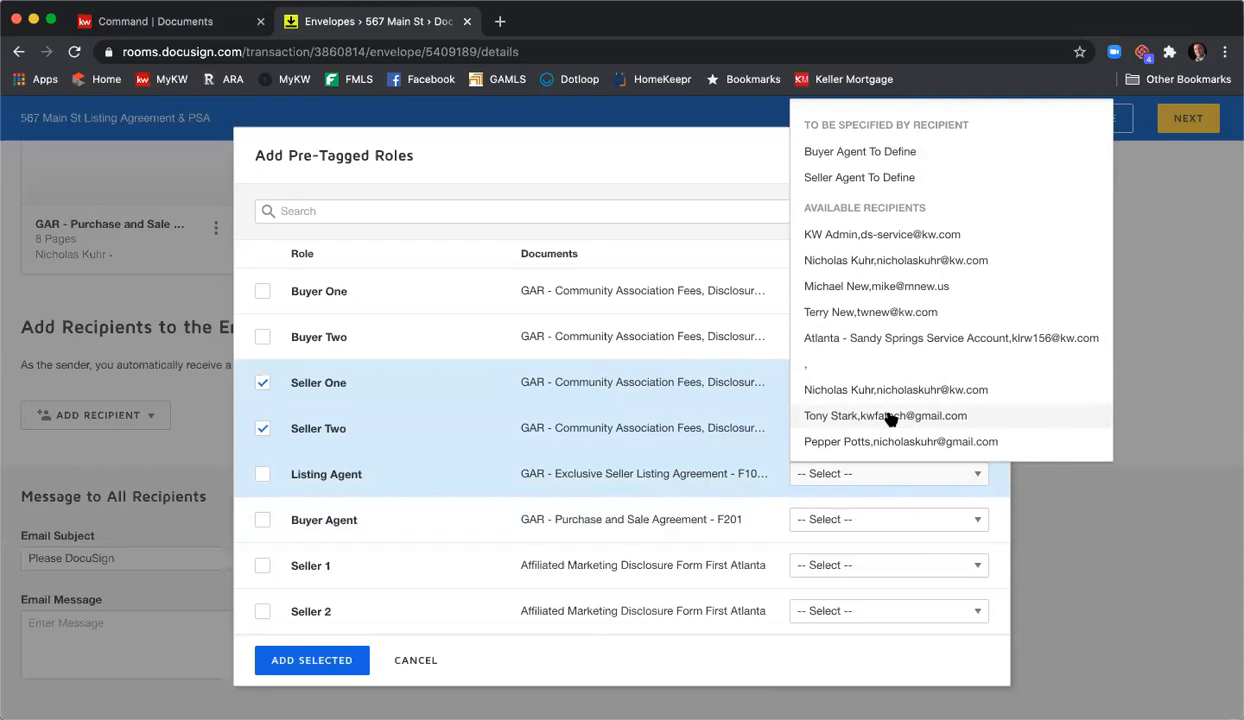
left_click(889, 394)
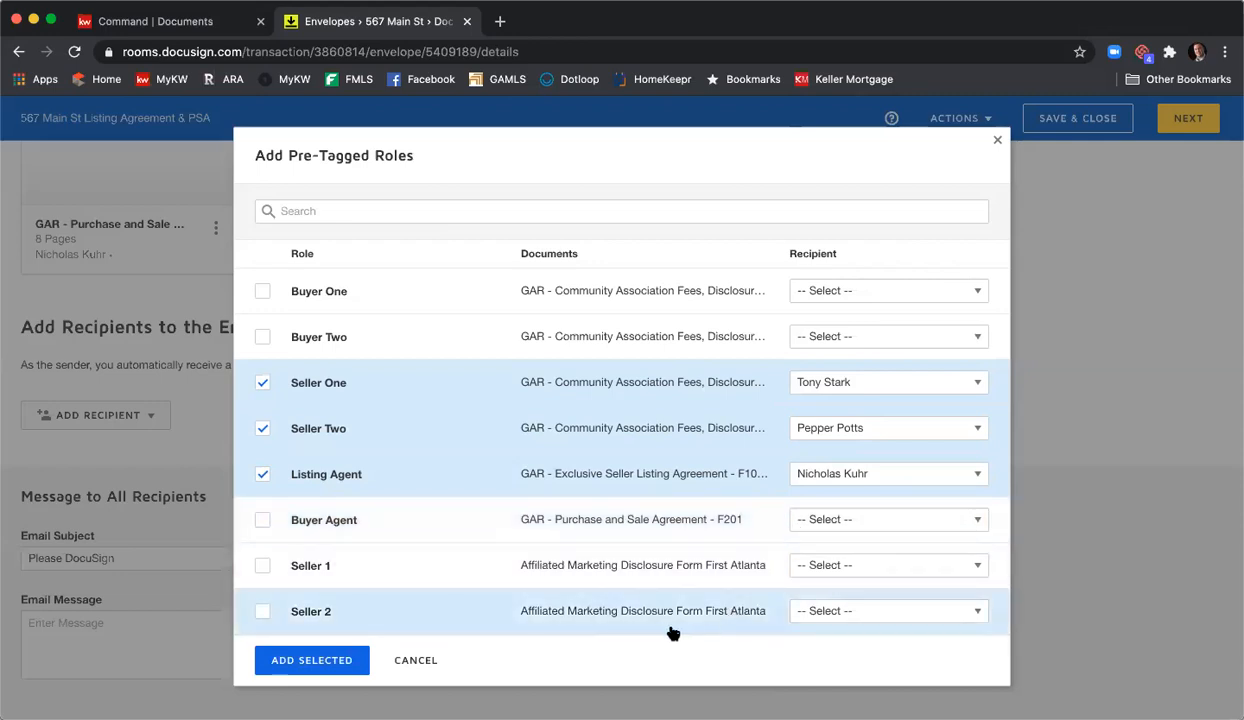
left_click(327, 662)
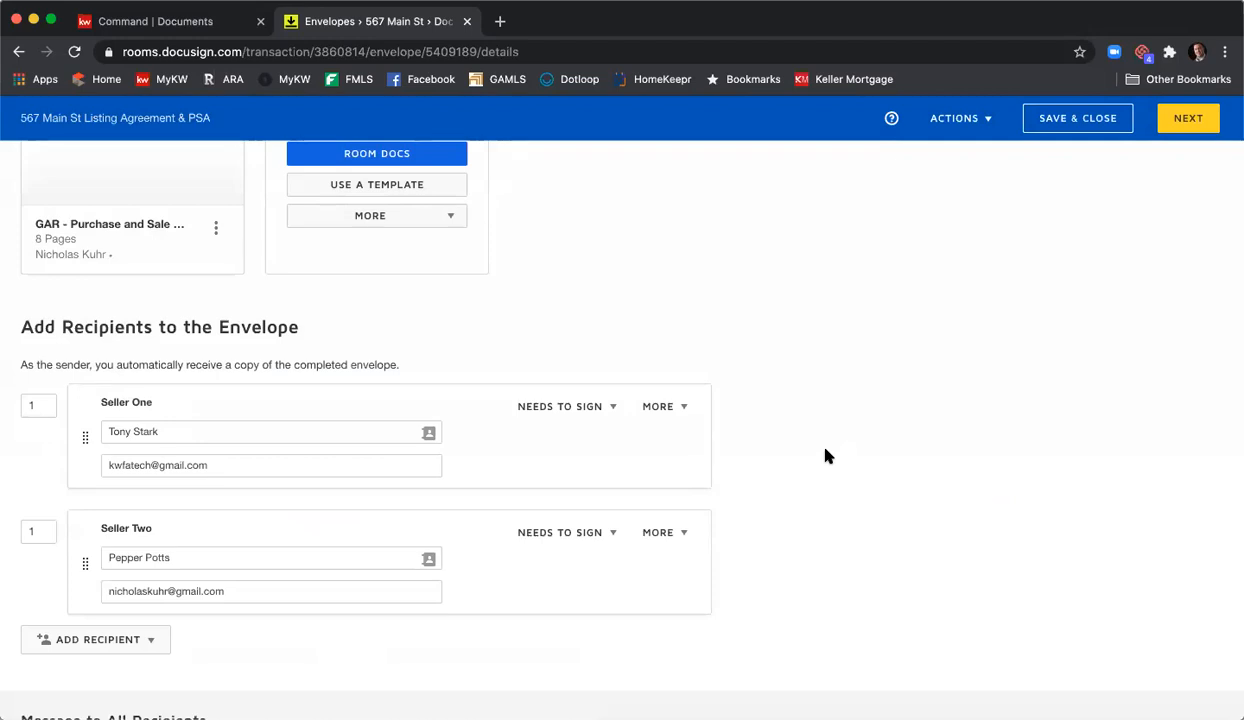
- Scroll down to view the new Listing Agent recipient card below the two sellers
scroll(826, 456, "down", 3)
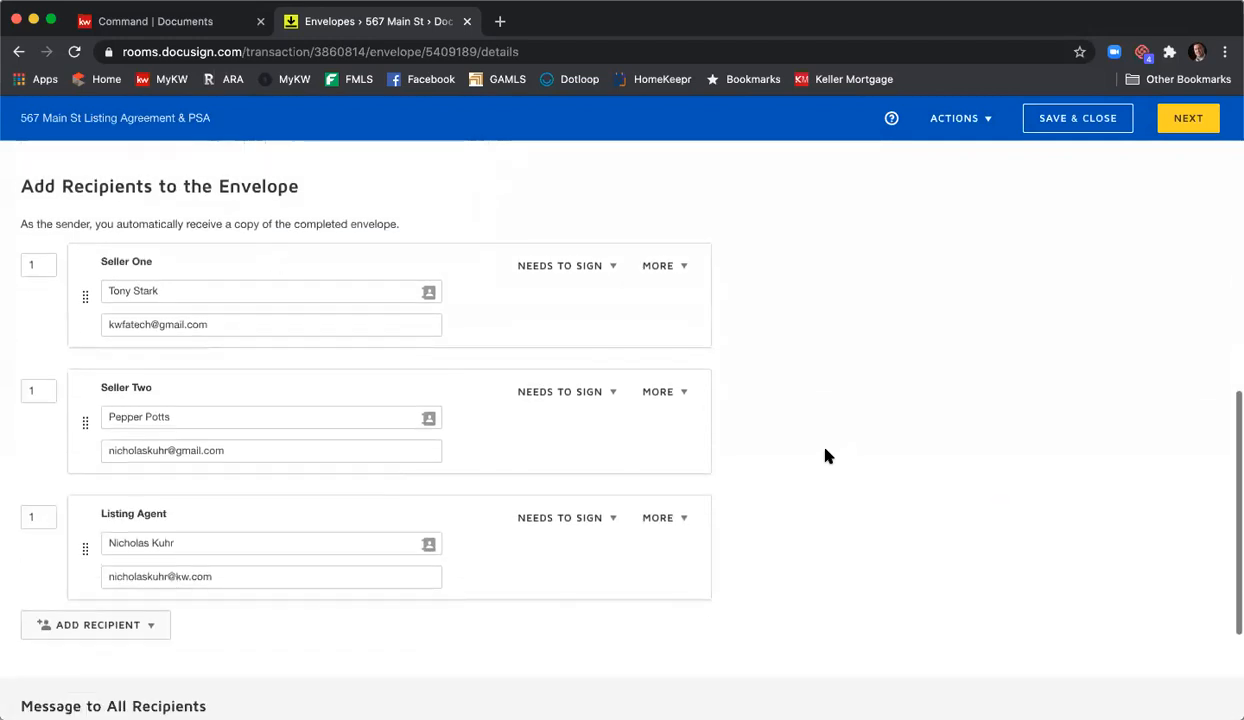
scroll(832, 460, "down", 1)
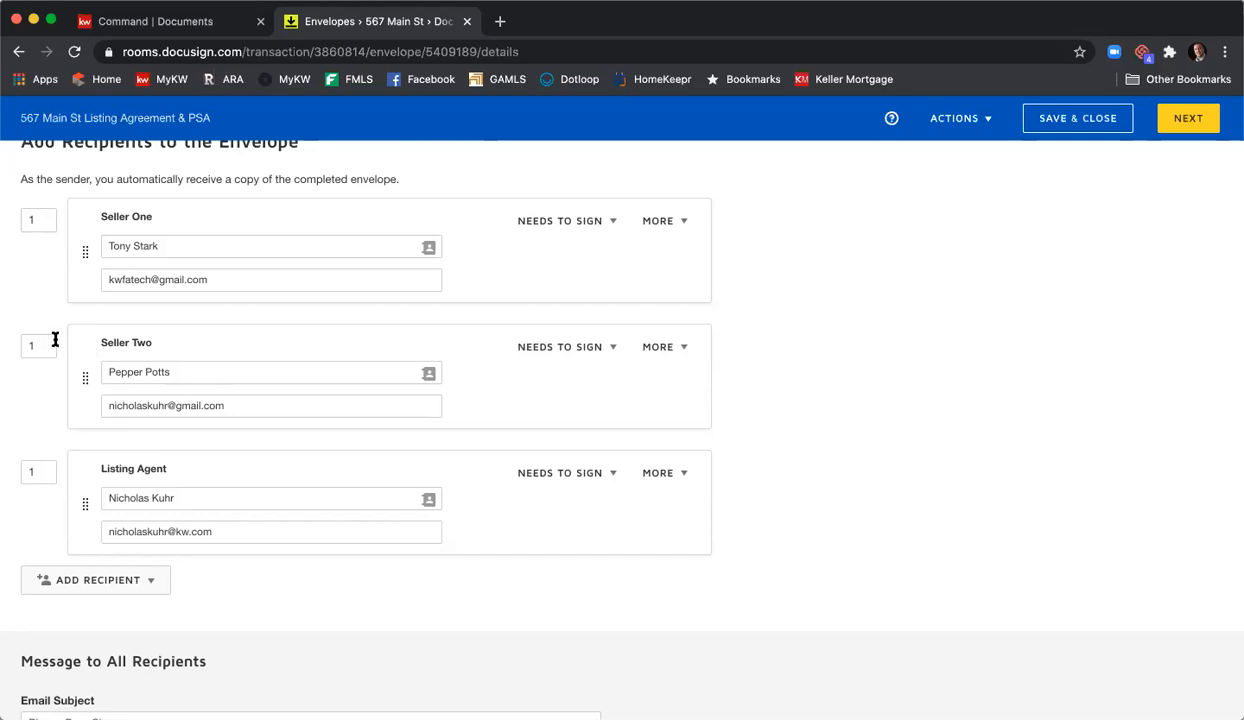
- Change the routing order to 3 for Listing Agent and 2 for Seller Two
left_click(31, 469)
left_click_drag(31, 469, 6, 469)
type("3")
double_click(35, 345)
type("2")
left_click(824, 421)
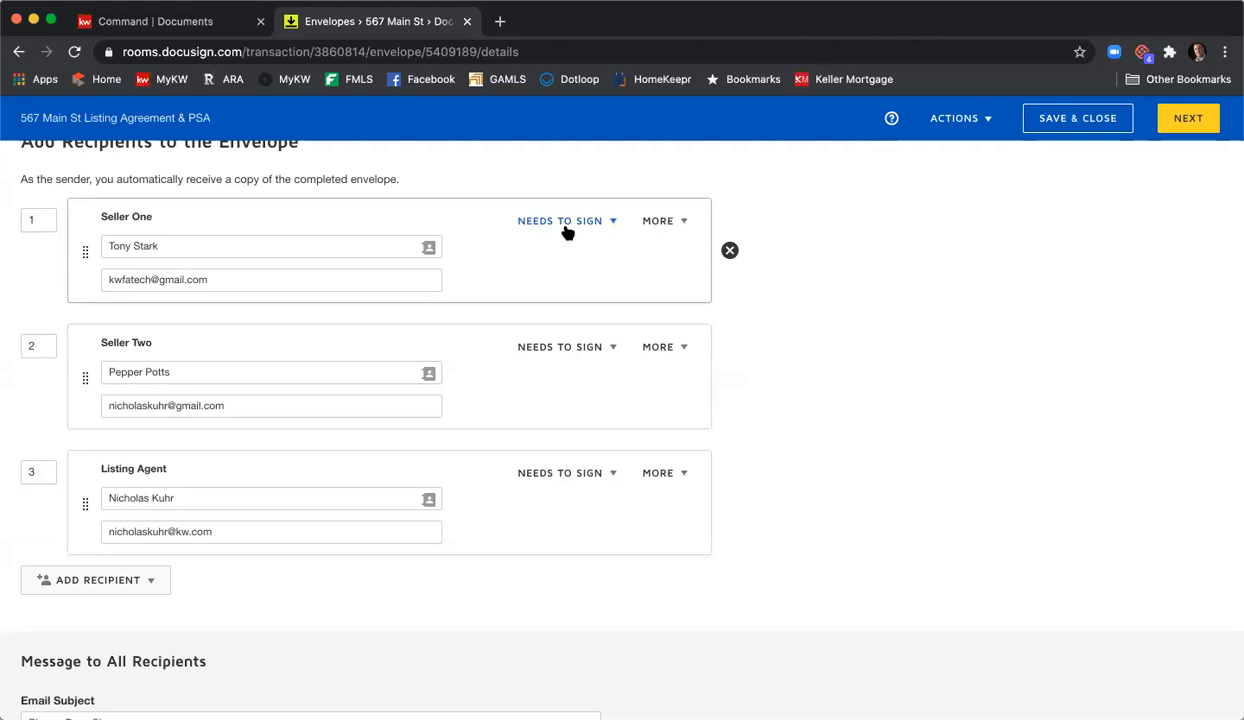
- Leave Seller One's role as Needs to Sign and expand Seller One's MORE options
left_click(611, 224)
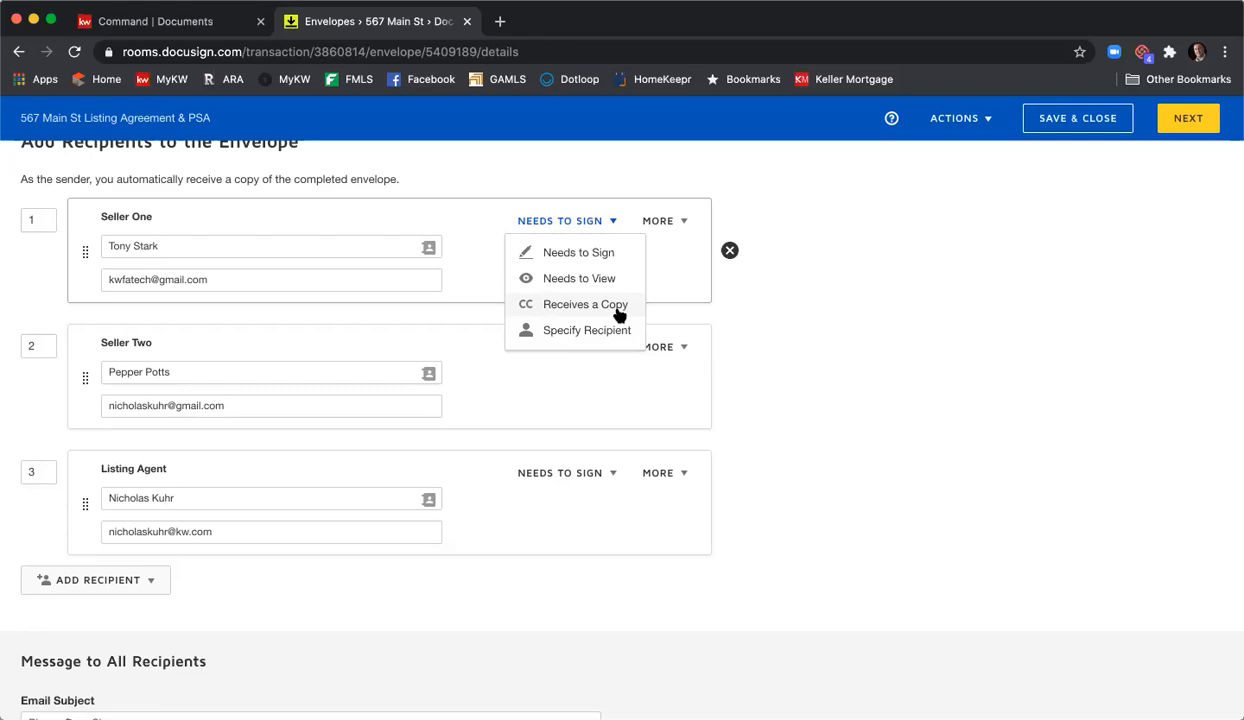
left_click(678, 292)
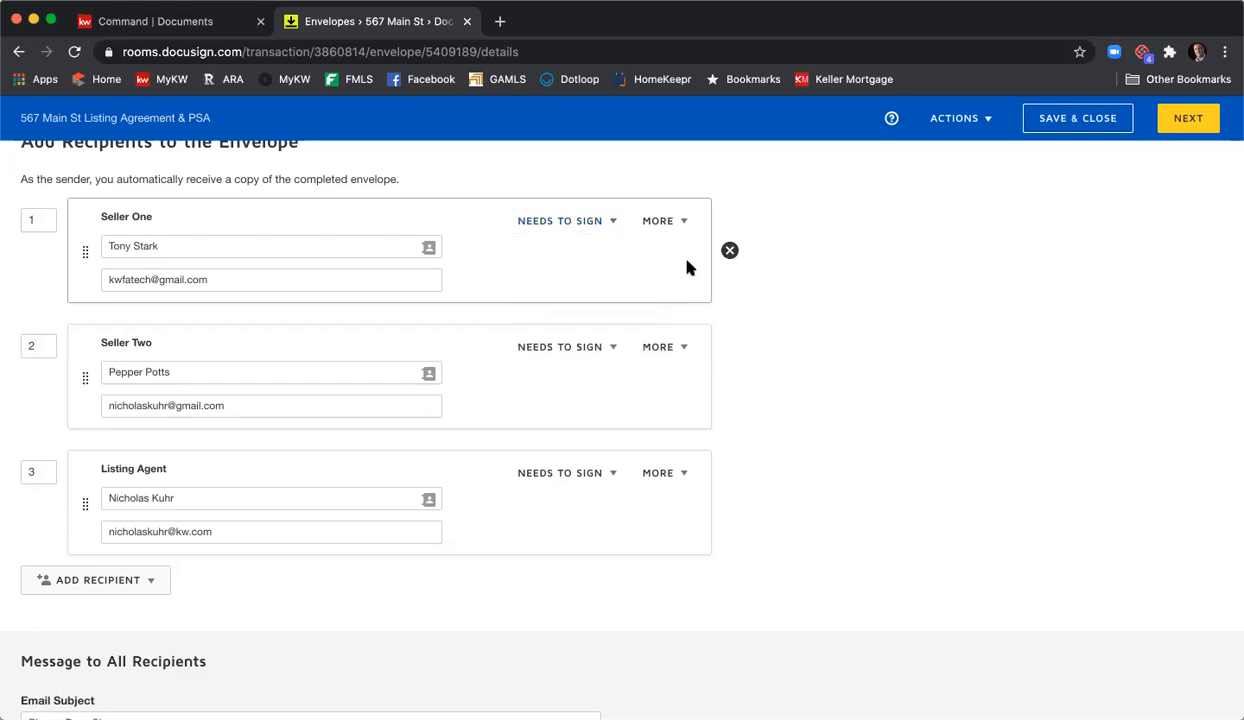
left_click(687, 223)
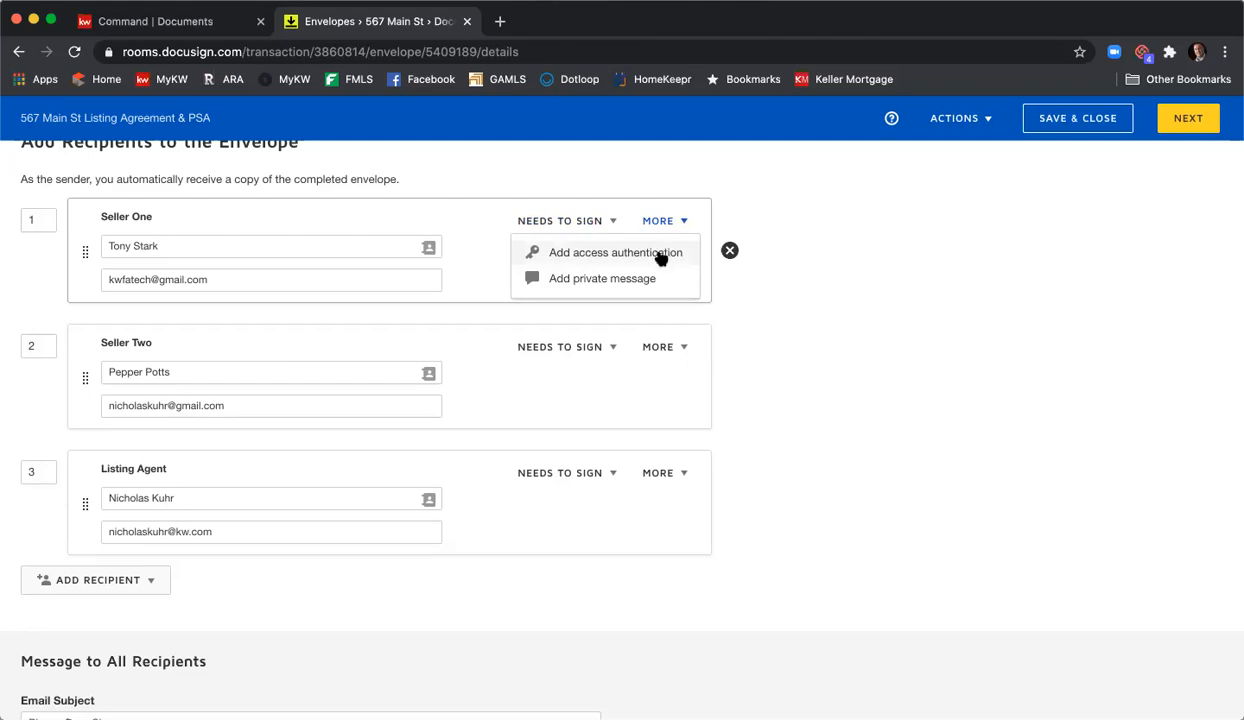
- Try adding a test access code for Seller One, then discard the access authentication panel
left_click(661, 256)
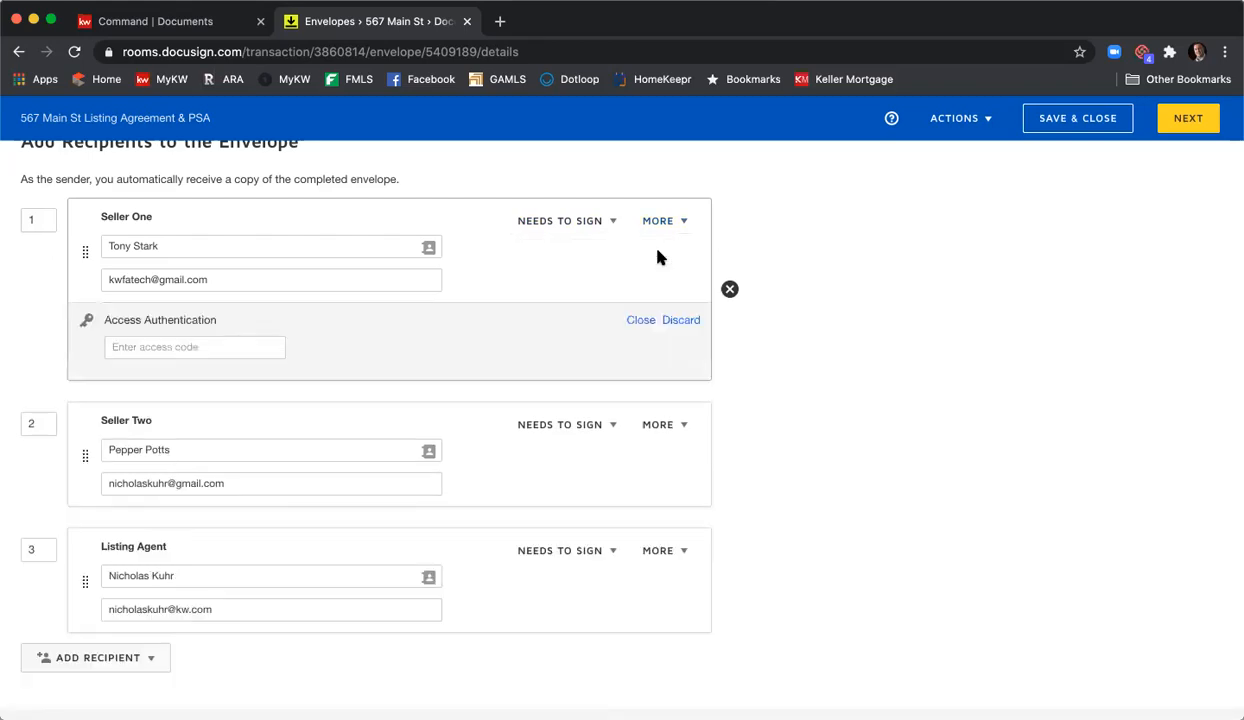
left_click(150, 344)
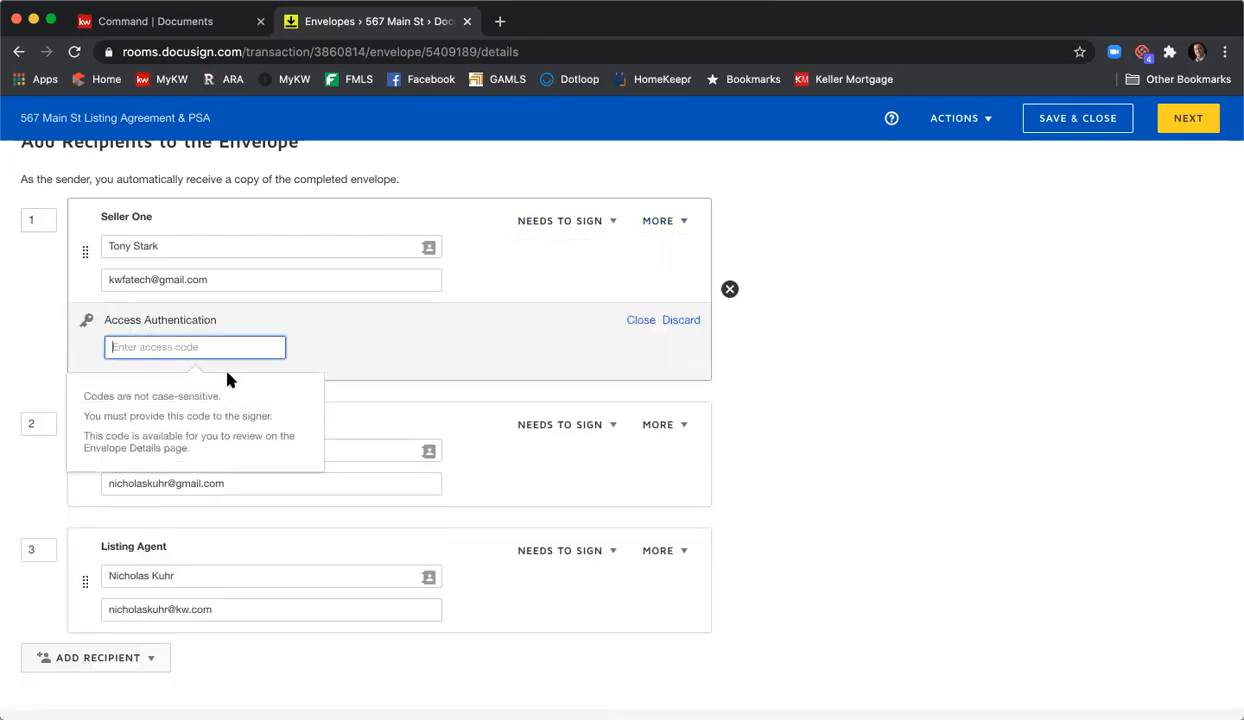
type("12345")
left_click(683, 321)
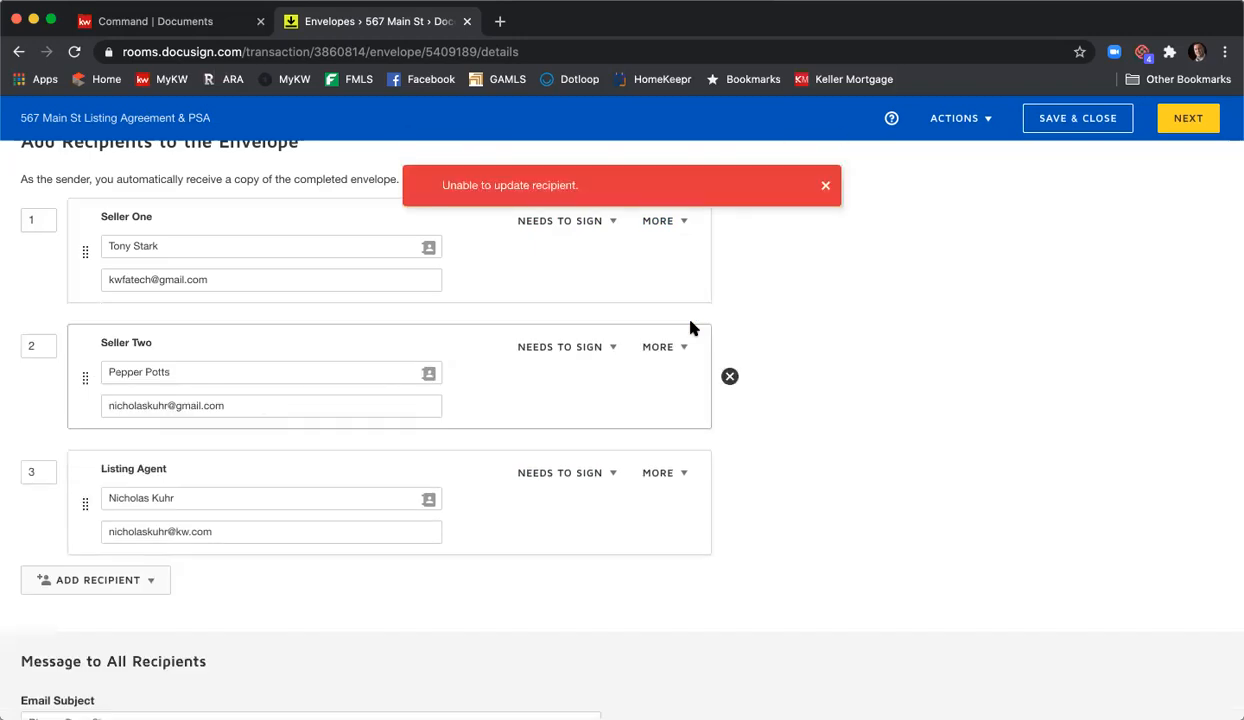
- Add a private message asking Seller One to fill in all SPD and CAD info before clicking finish
left_click(681, 225)
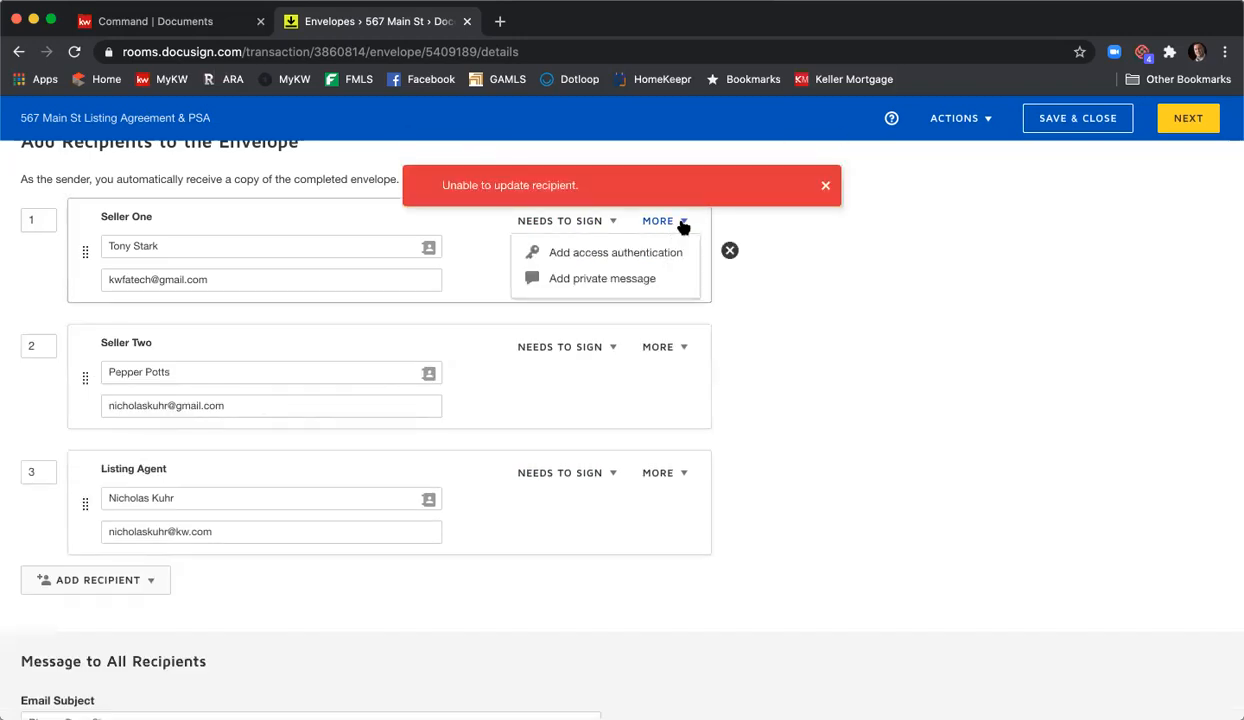
left_click(648, 281)
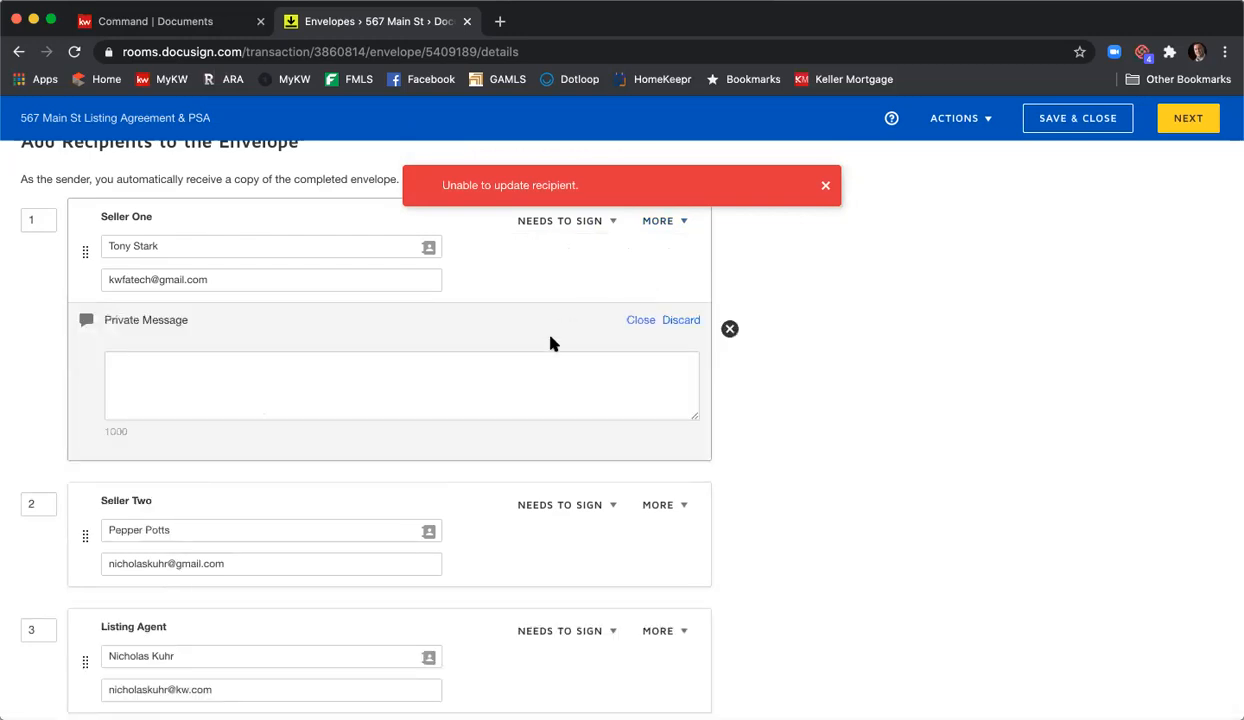
left_click(566, 362)
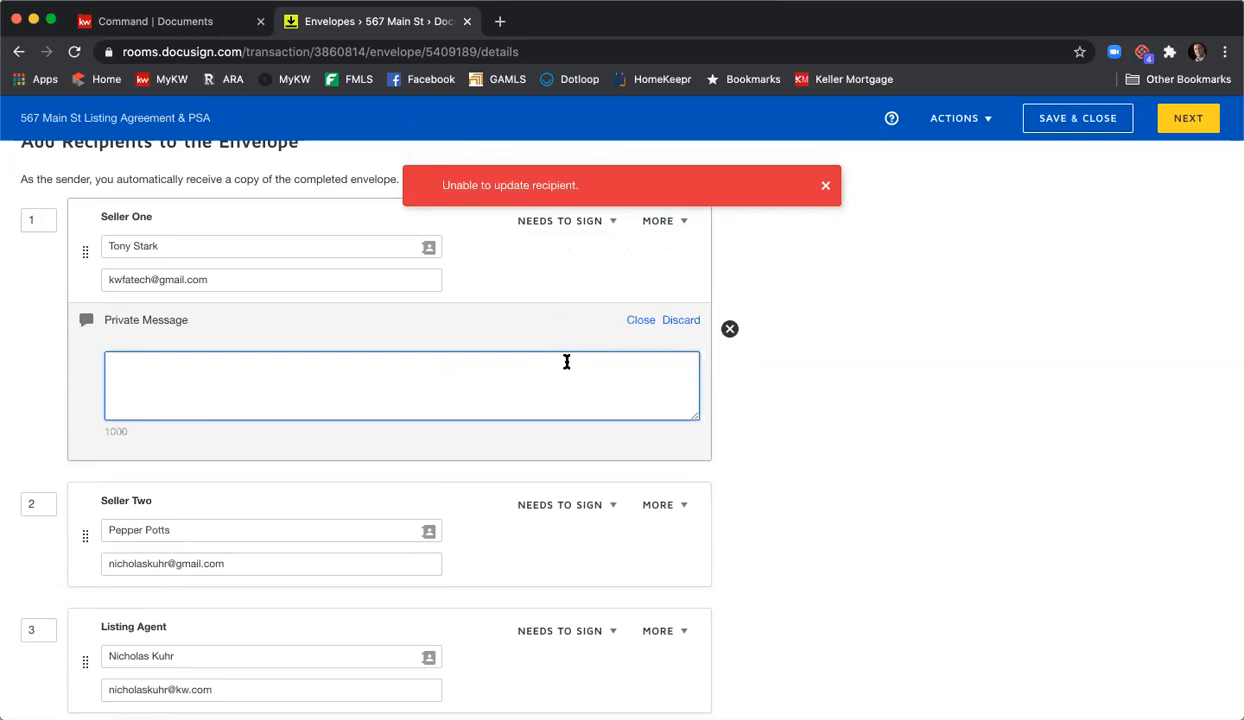
type("Hi Tony,")
key("Return")
type("Please be sure to fill in all the info for the SPD and CAD")
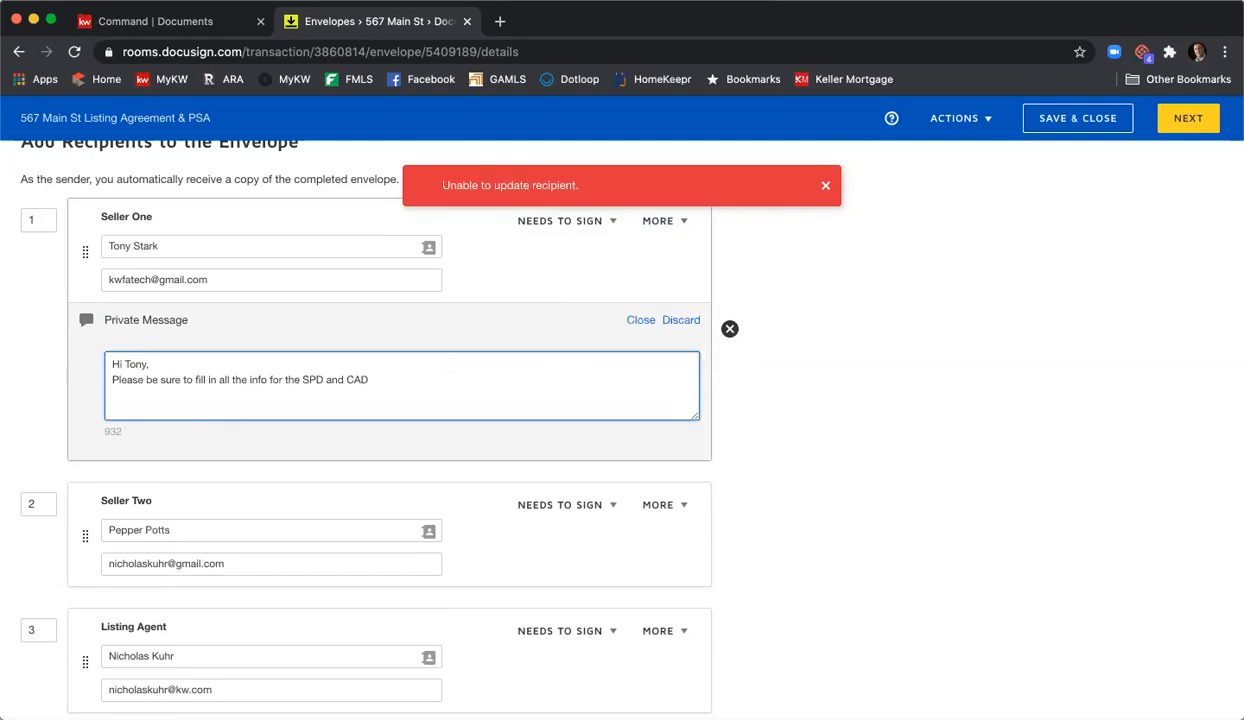
type("before cliuck")
key("BackSpace")
key("BackSpace")
key("BackSpace")
type("cking finish.")
- End the message with 'Thank you,' and the sender's name, and dismiss the 'Unable to update recipient.' banner
key("Return")
type("Thank you,")
key("Return")
type("Nick")
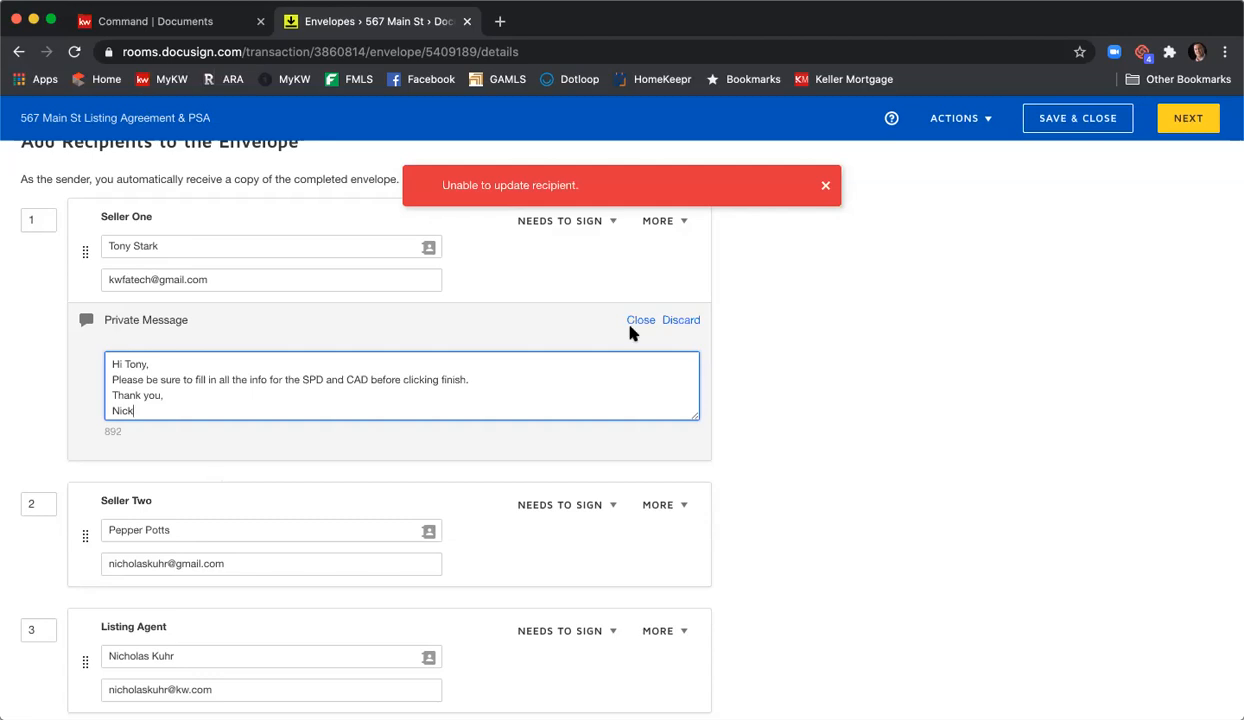
left_click(825, 185)
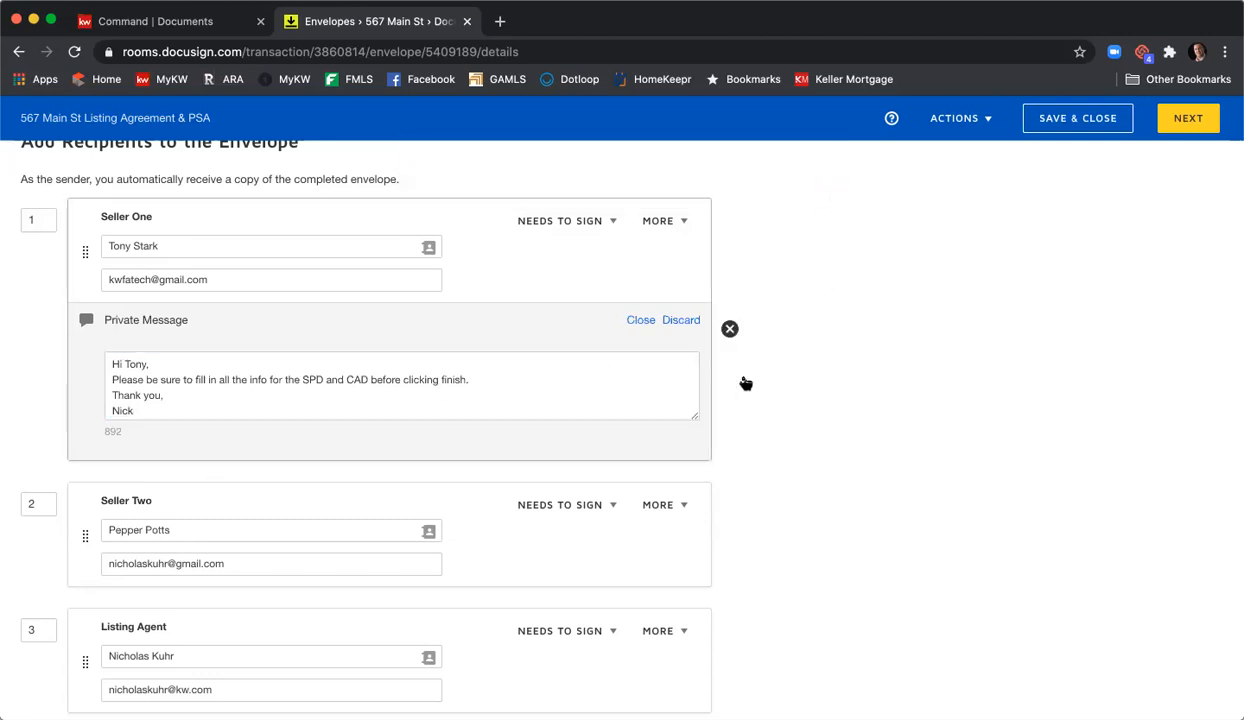
- Append '- 567 Main St Listing Agreements & PSA' to the 'Please DocuSign' email subject
scroll(770, 383, "down", 2)
scroll(783, 383, "down", 3)
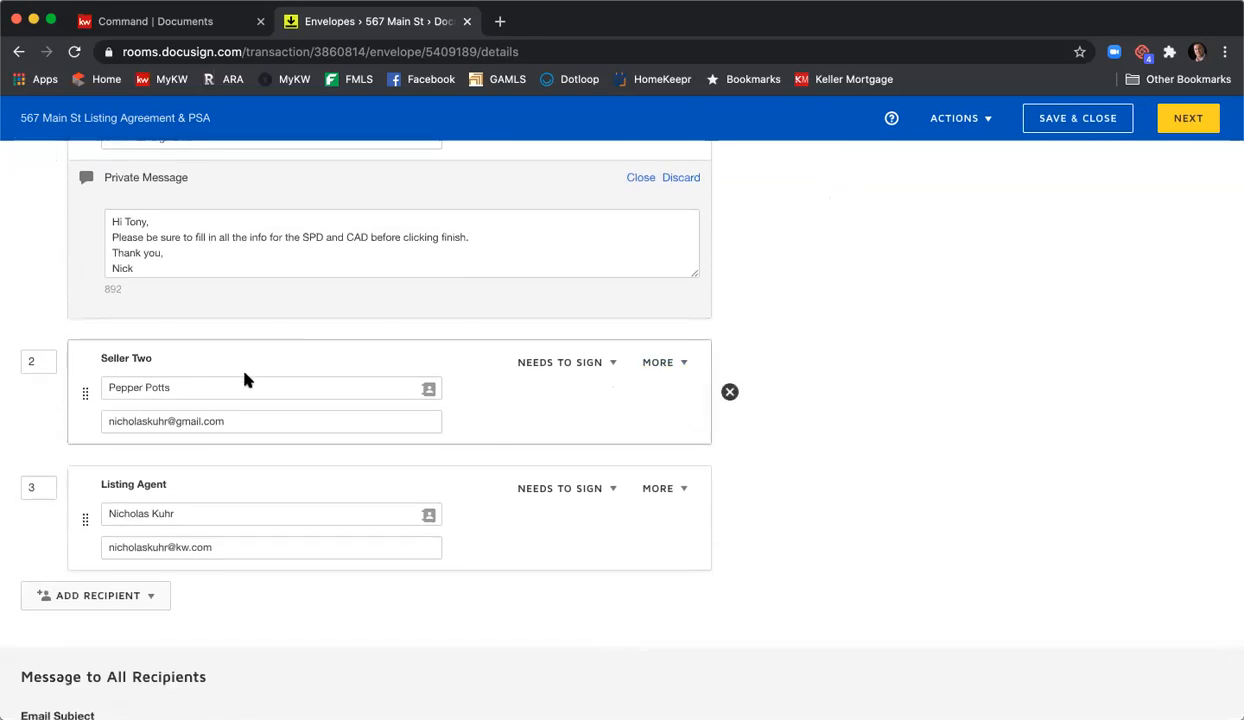
scroll(473, 425, "down", 2)
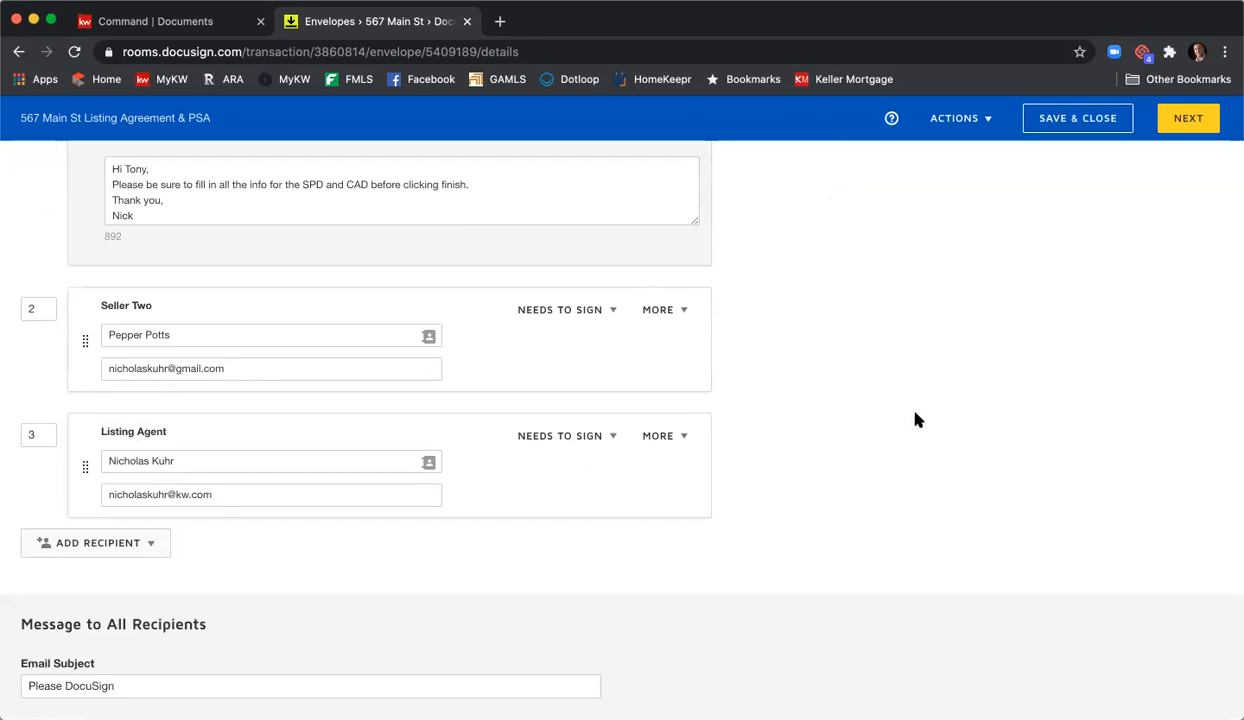
scroll(916, 420, "down", 5)
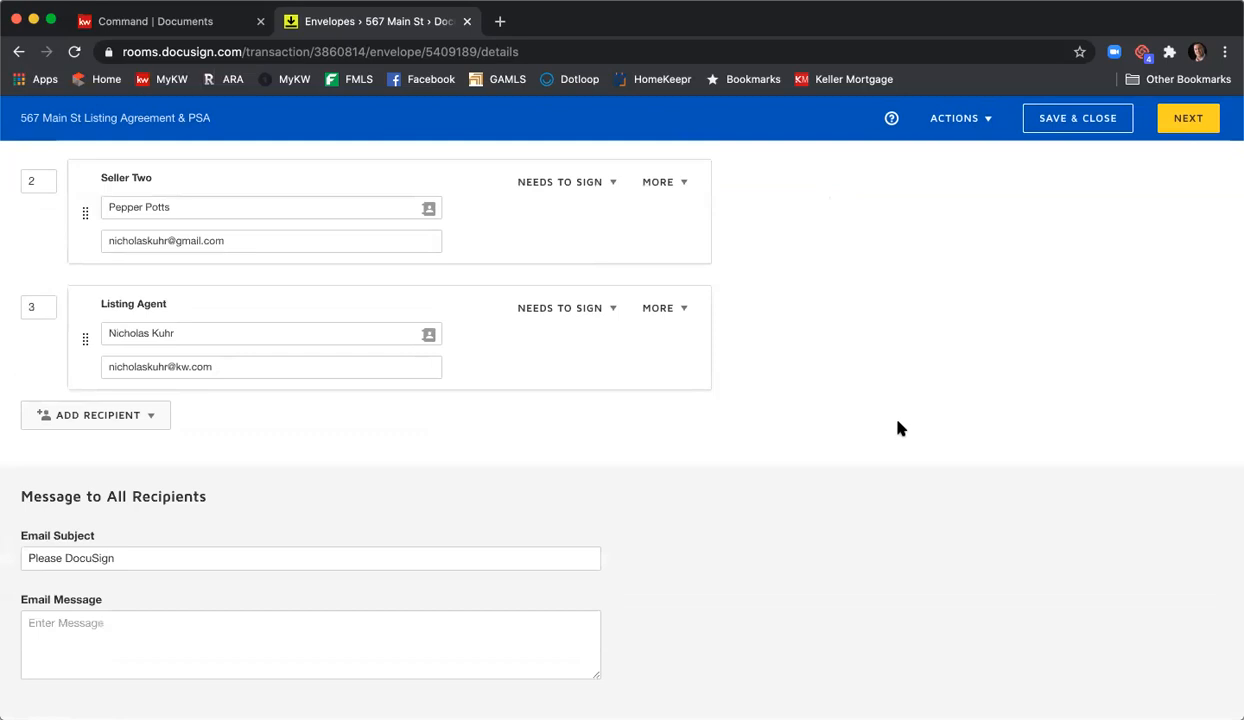
left_click(404, 556)
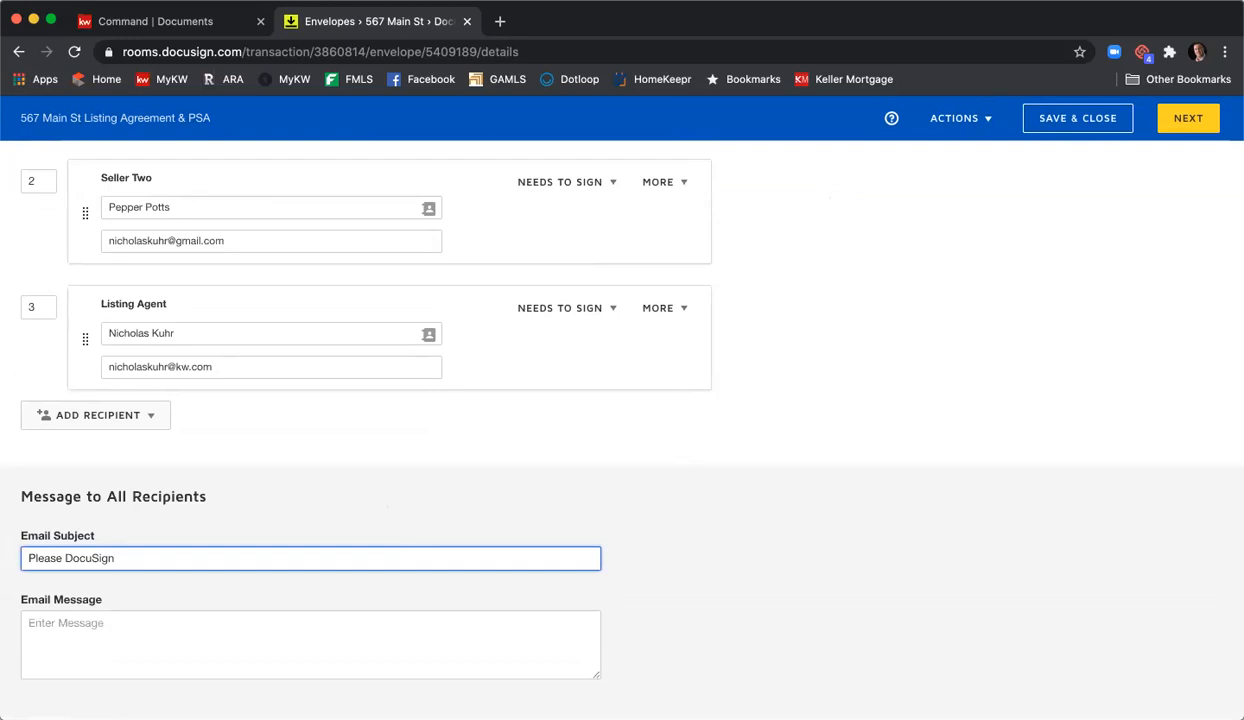
type("- 567 Main St Listing Agreements & PSA")
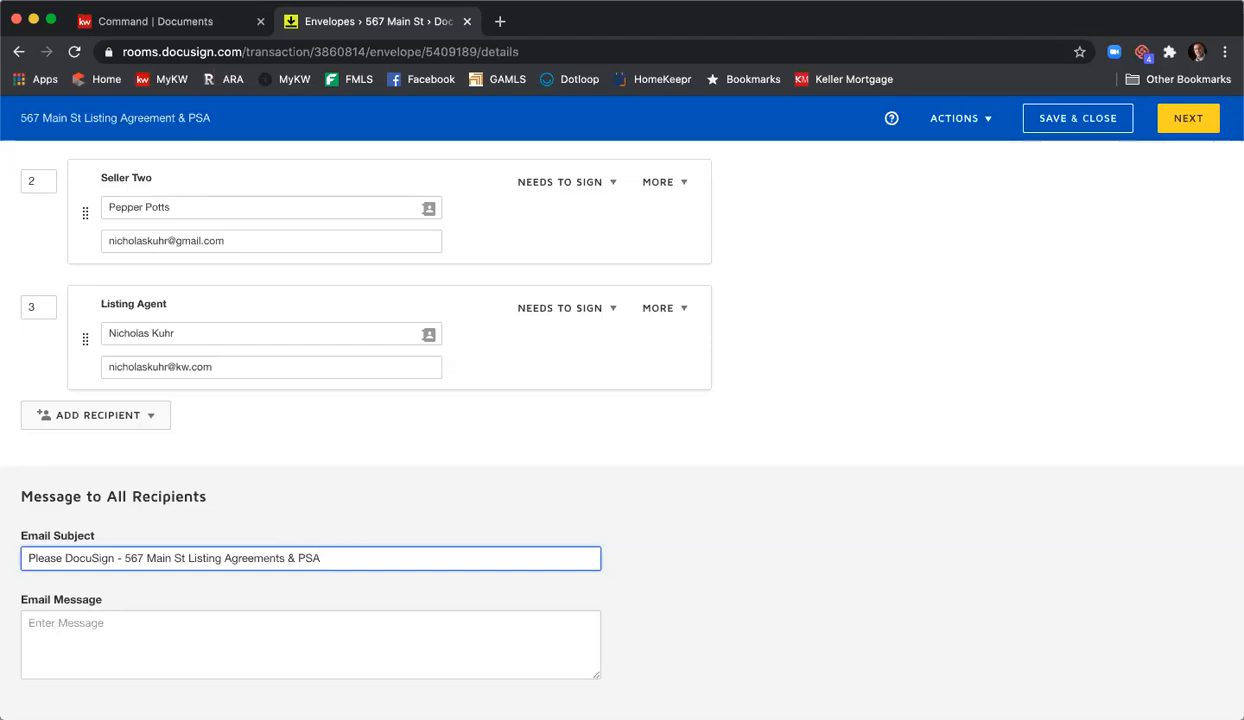
key("Tab")
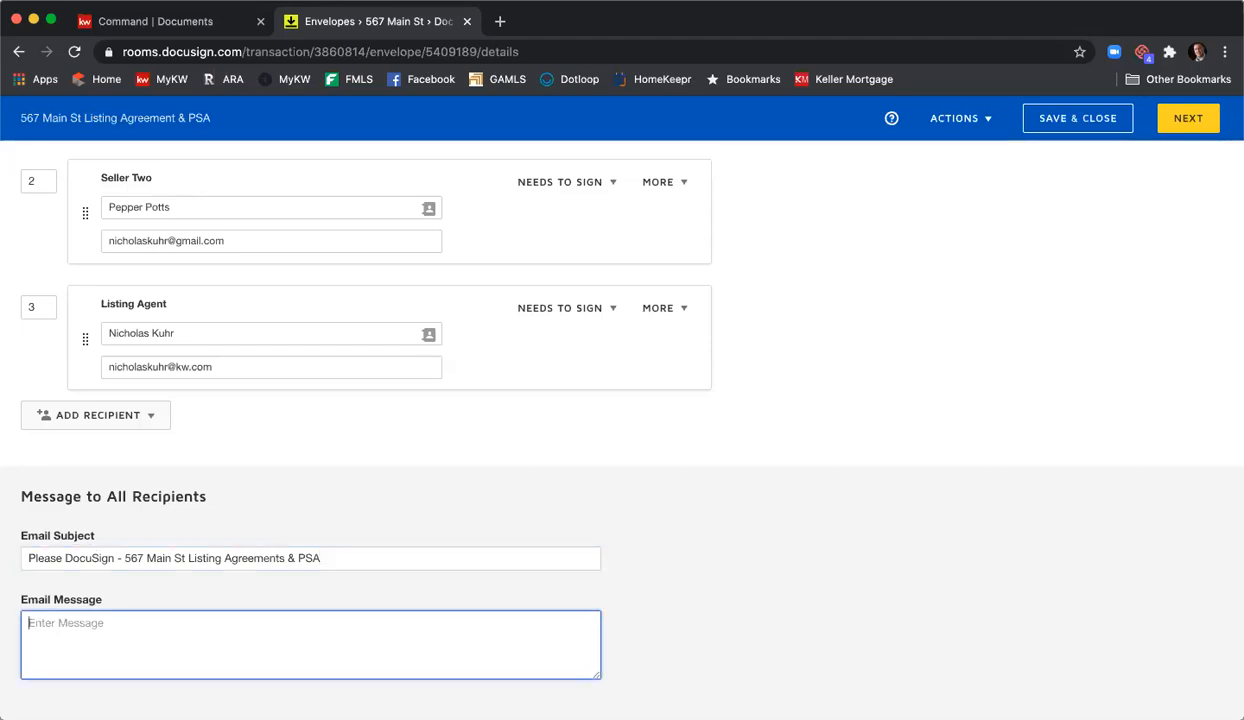
- Write the email body greeting both sellers and asking them to review and sign the 567 Main St documents, inviting questions
type("Hi Tony & Pepper,")
key("Return")
type("Please review and sign the documents for your listi")
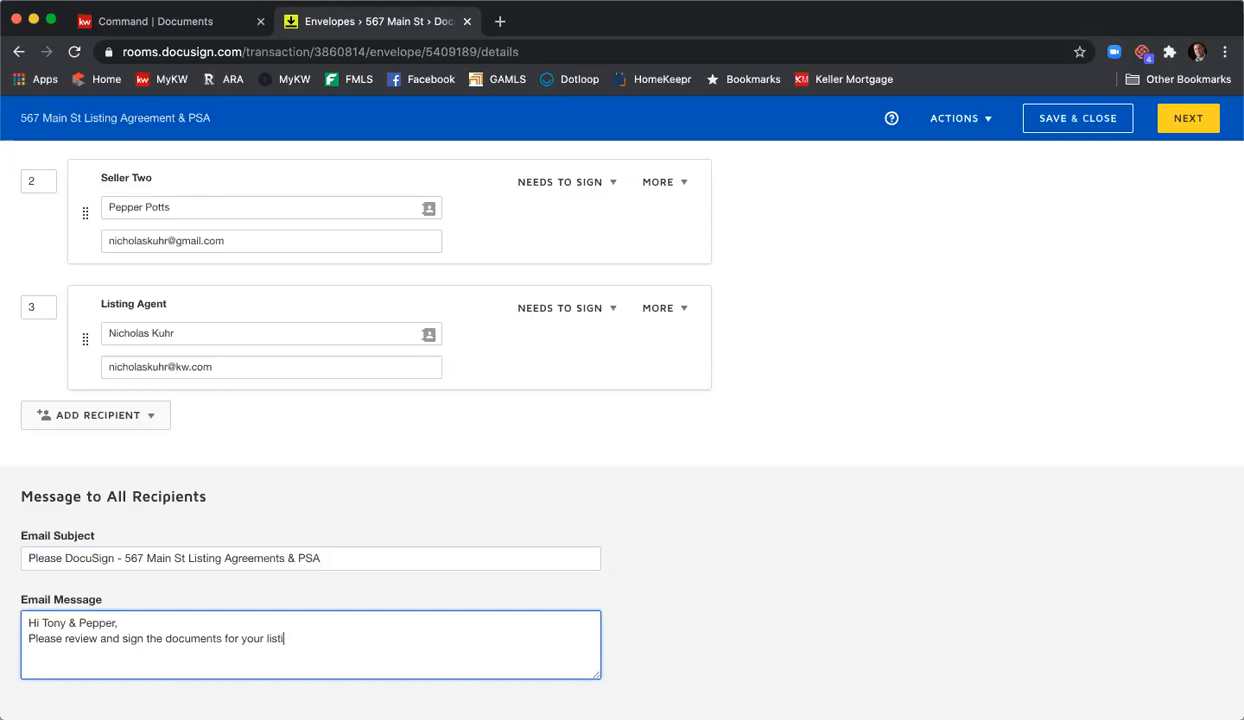
type("ng at 567 Main")
key("BackSpace")
key("BackSpace")
key("BackSpace")
type("ain St.  Please let me ")
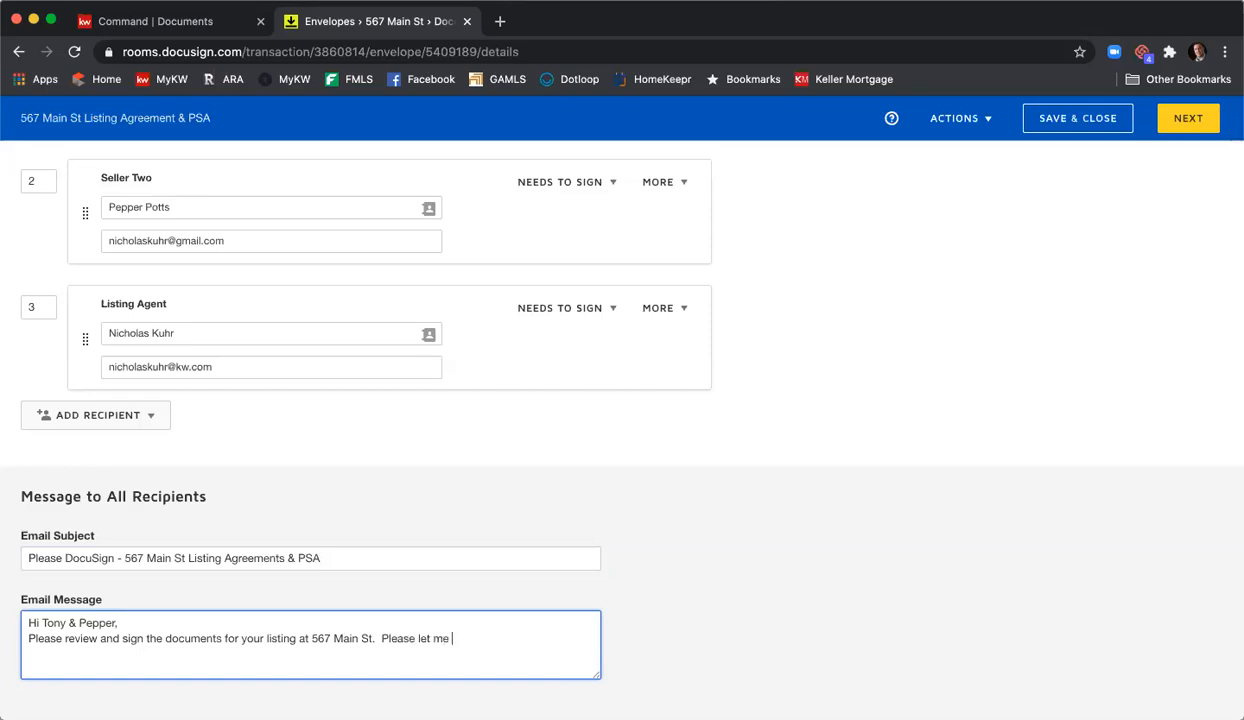
type("know what questions you have.")
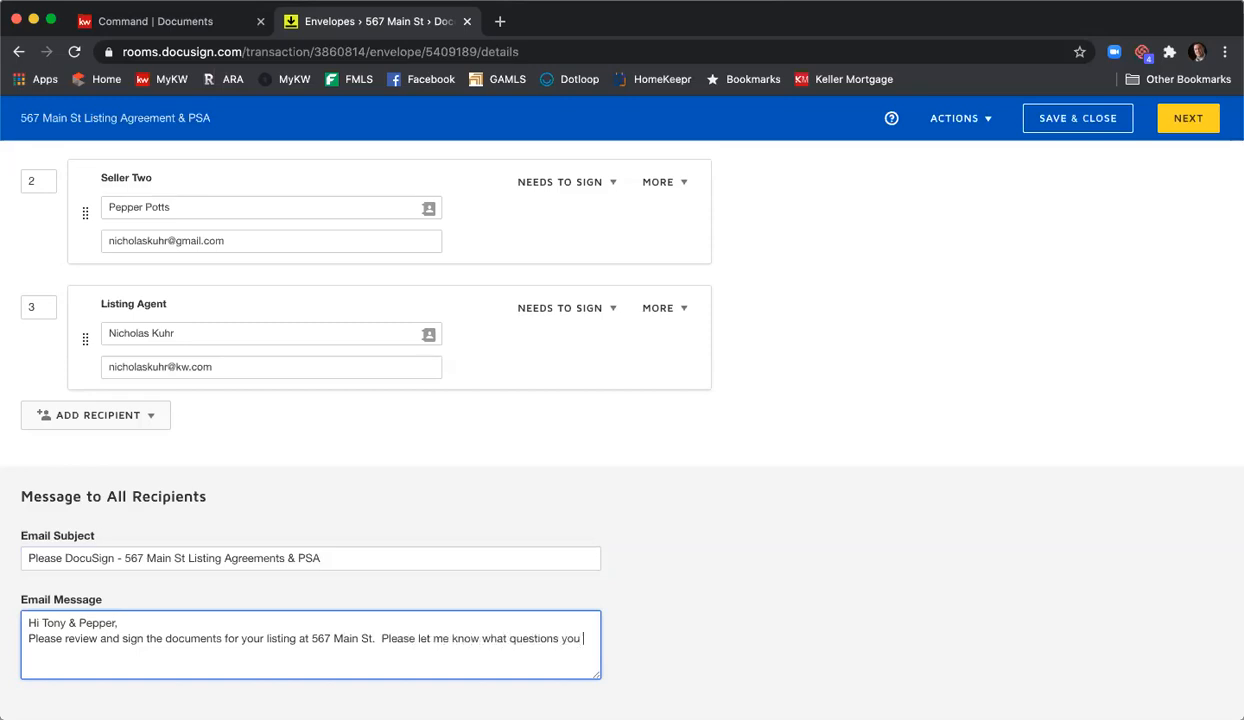
- Close the email message with 'Thank you,' and the sender's name
key("Return")
type("Thganks")
key("BackSpace")
key("BackSpace")
key("BackSpace")
key("BackSpace")
key("BackSpace")
type("ank you,")
key("Return")
type("Nick")
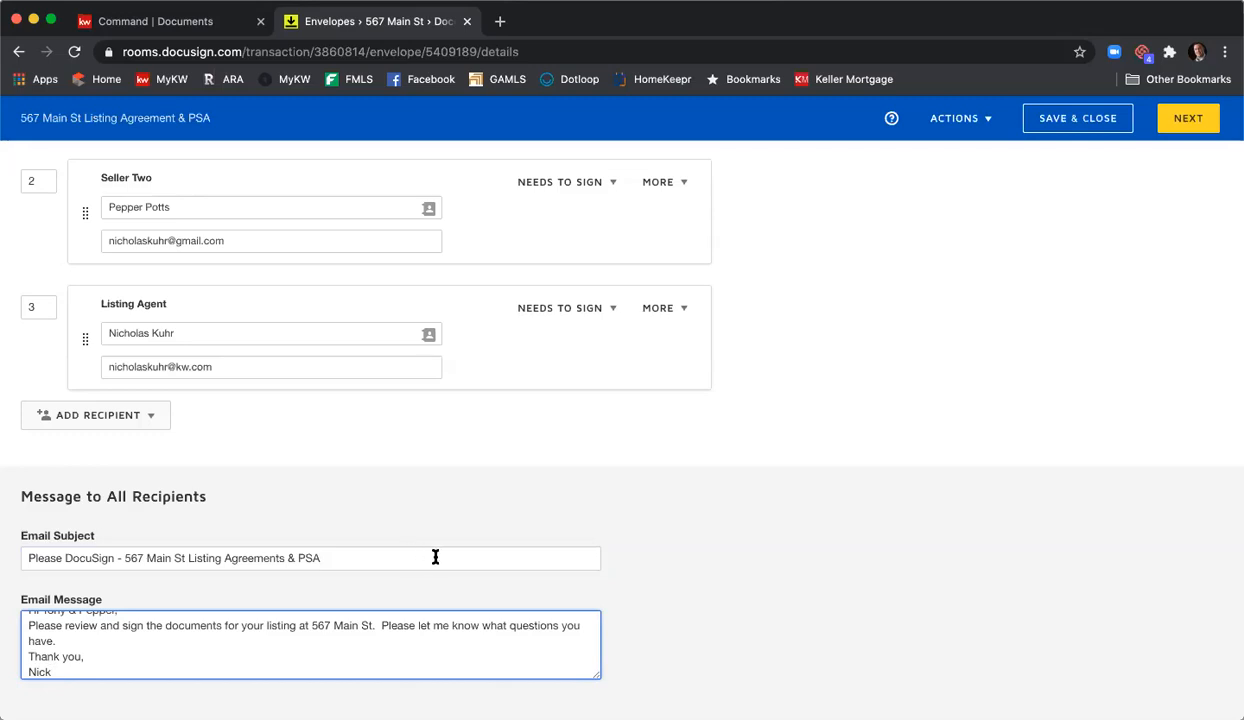
scroll(466, 641, "up", 1)
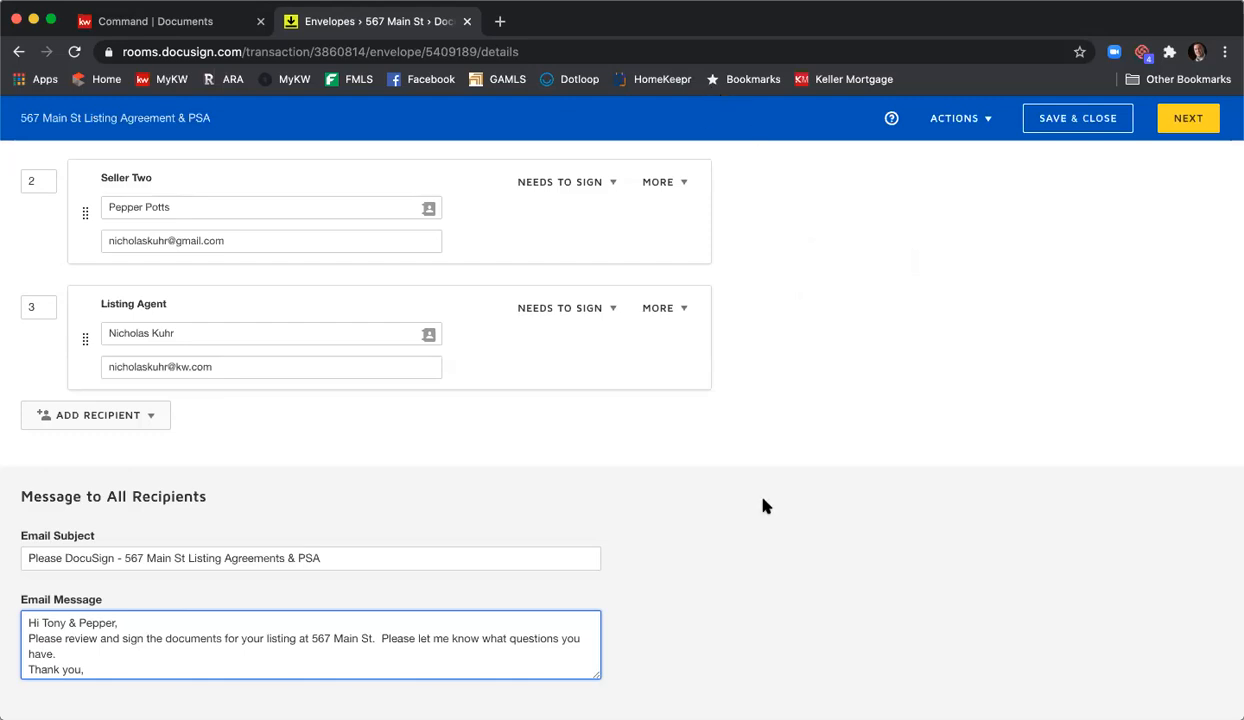
scroll(779, 498, "up", 10)
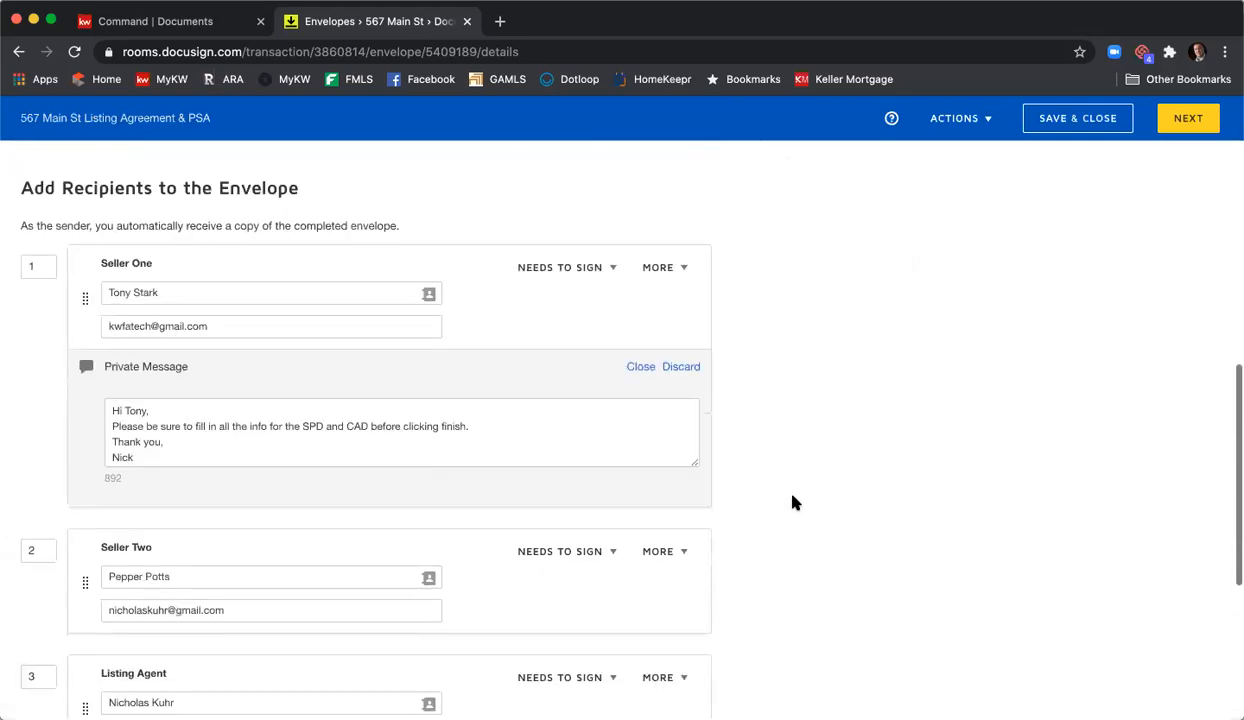
- Scroll through the recipient cards and email fields to review the envelope setup
scroll(797, 493, "up", 5)
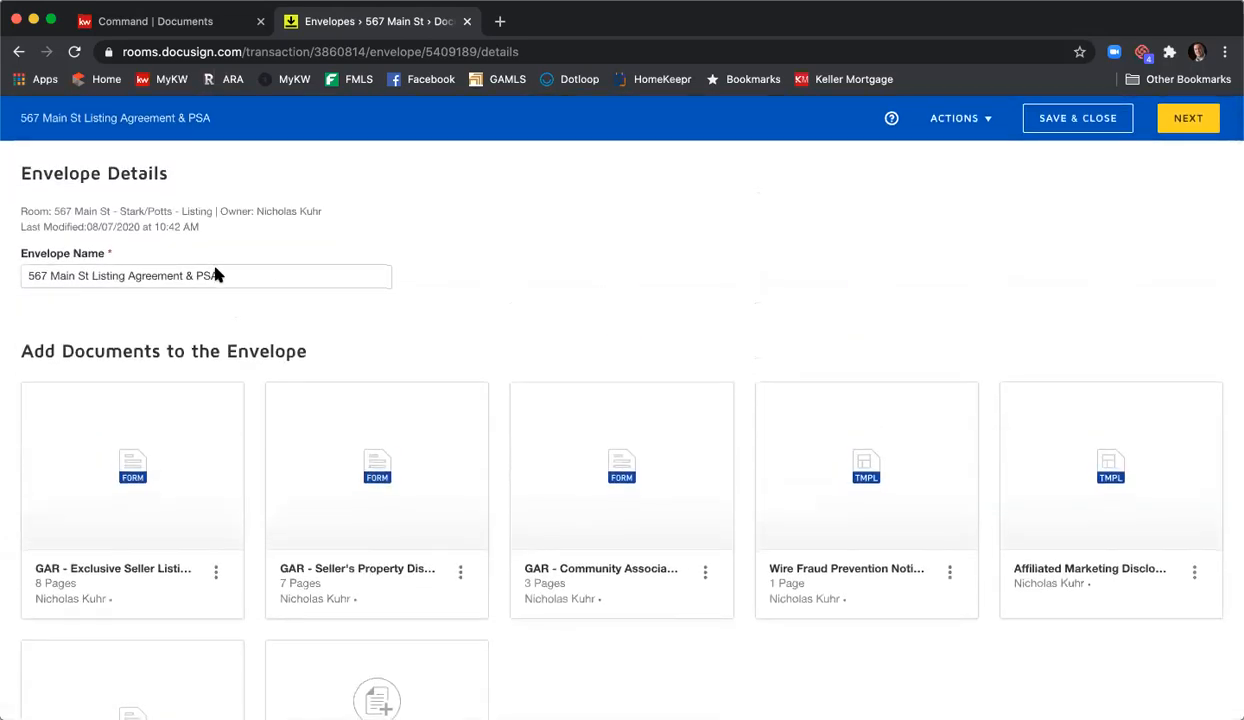
scroll(460, 315, "down", 2)
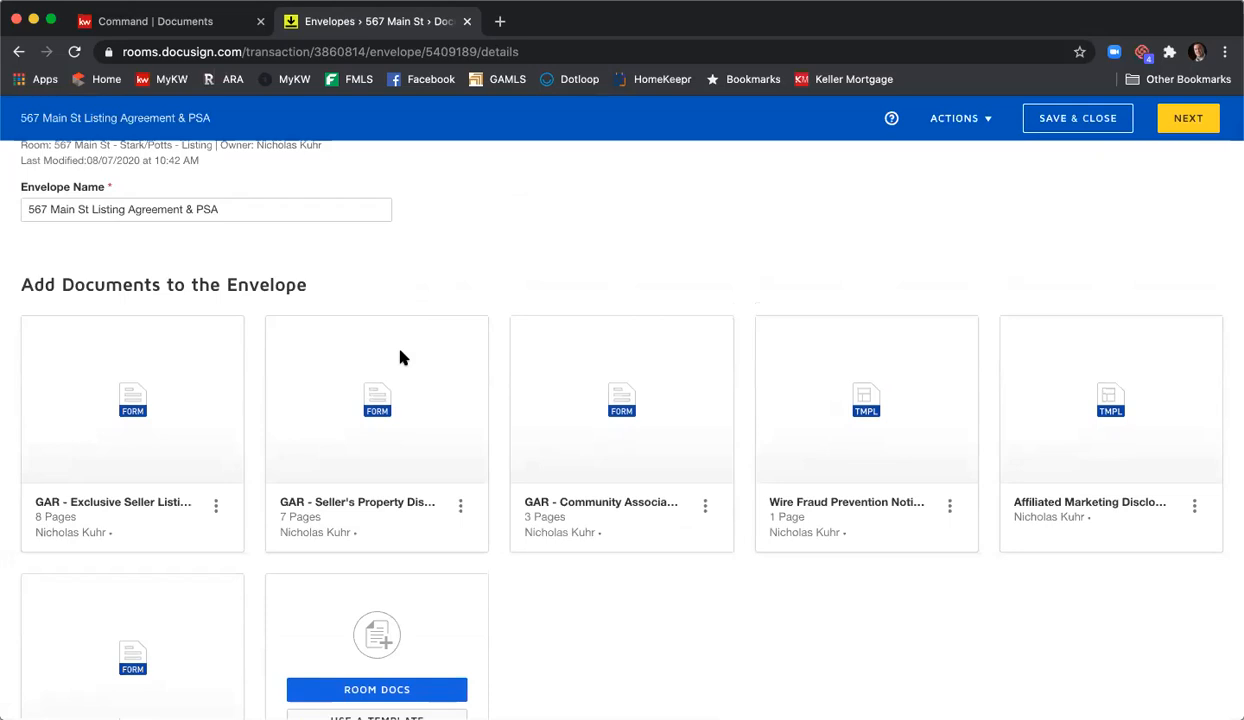
scroll(404, 356, "down", 3)
scroll(404, 356, "down", 5)
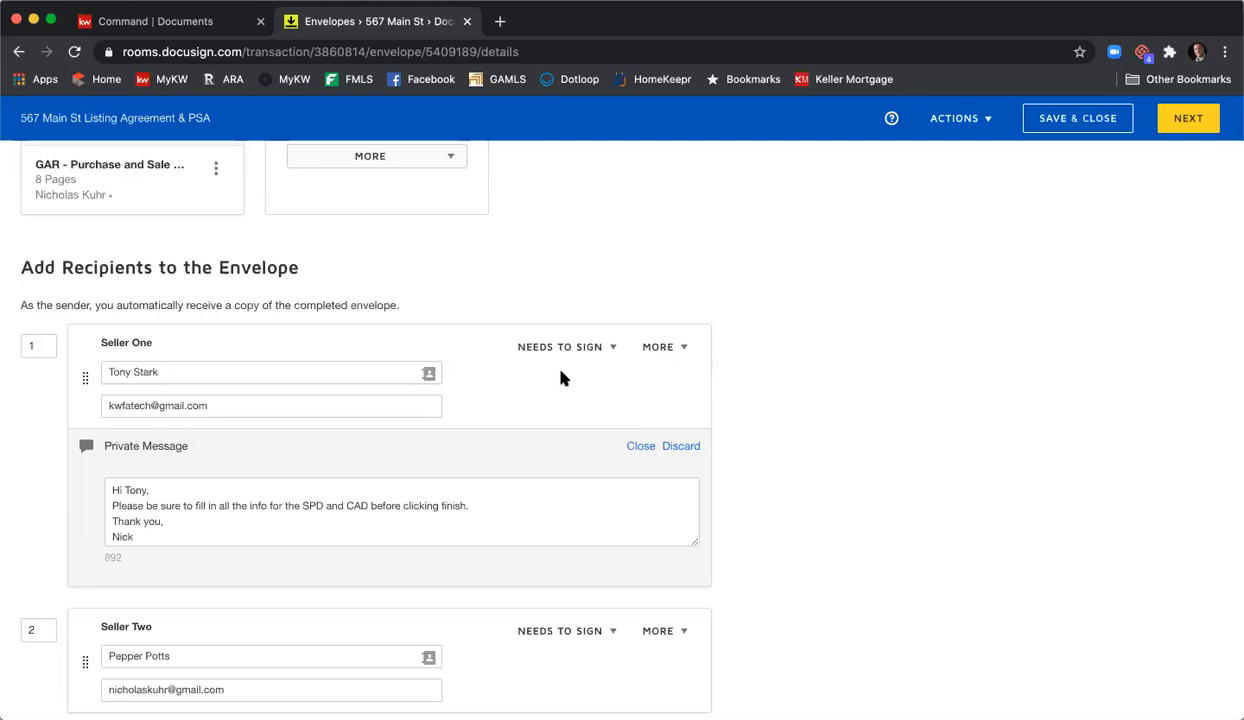
scroll(762, 344, "down", 7)
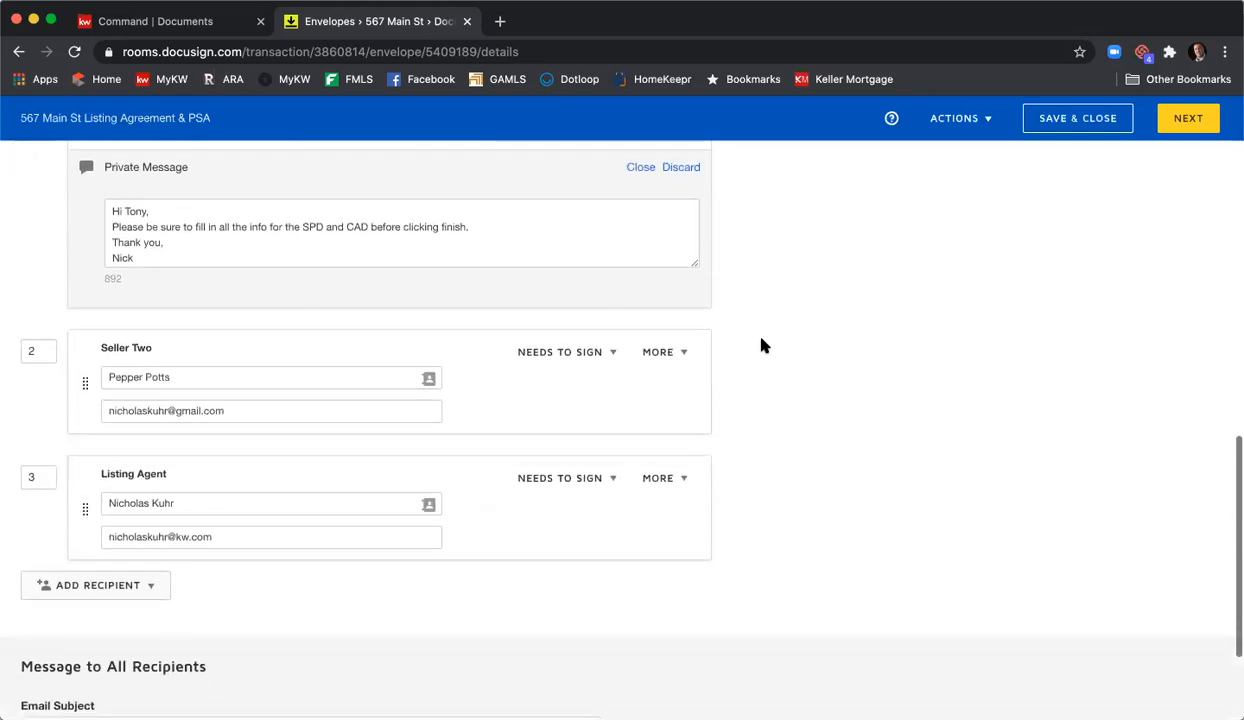
scroll(762, 344, "up", 5)
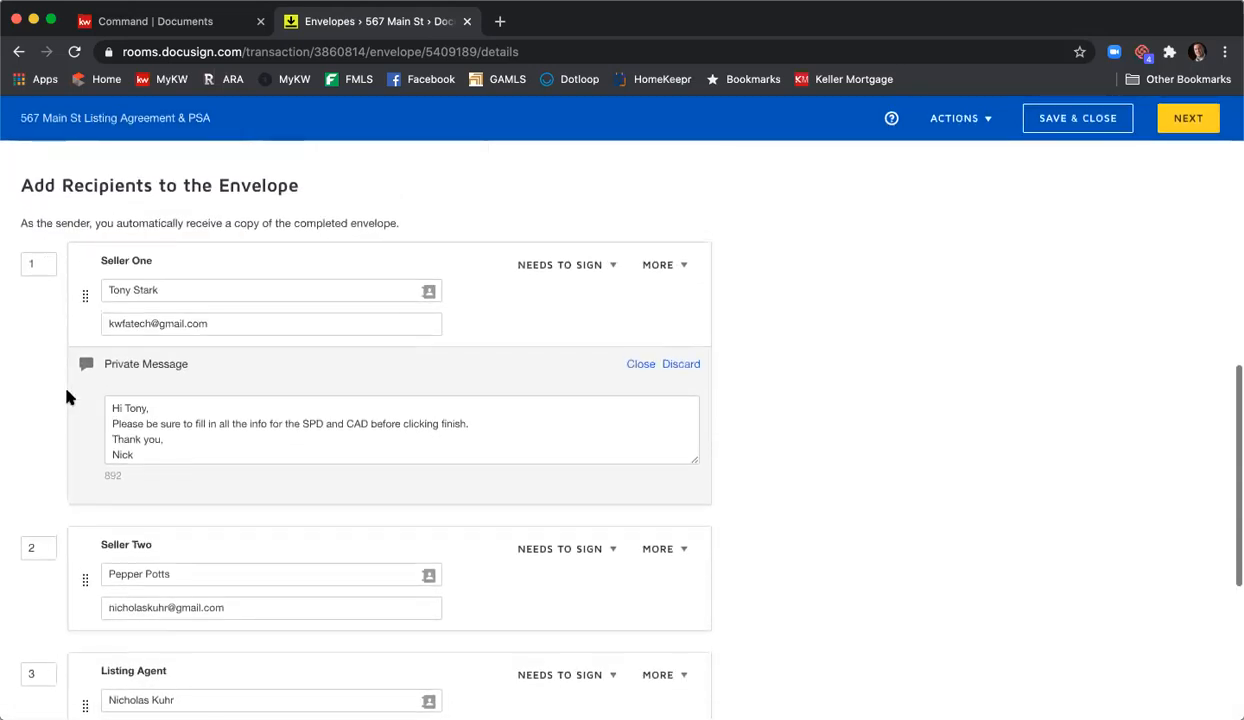
scroll(790, 440, "down", 7)
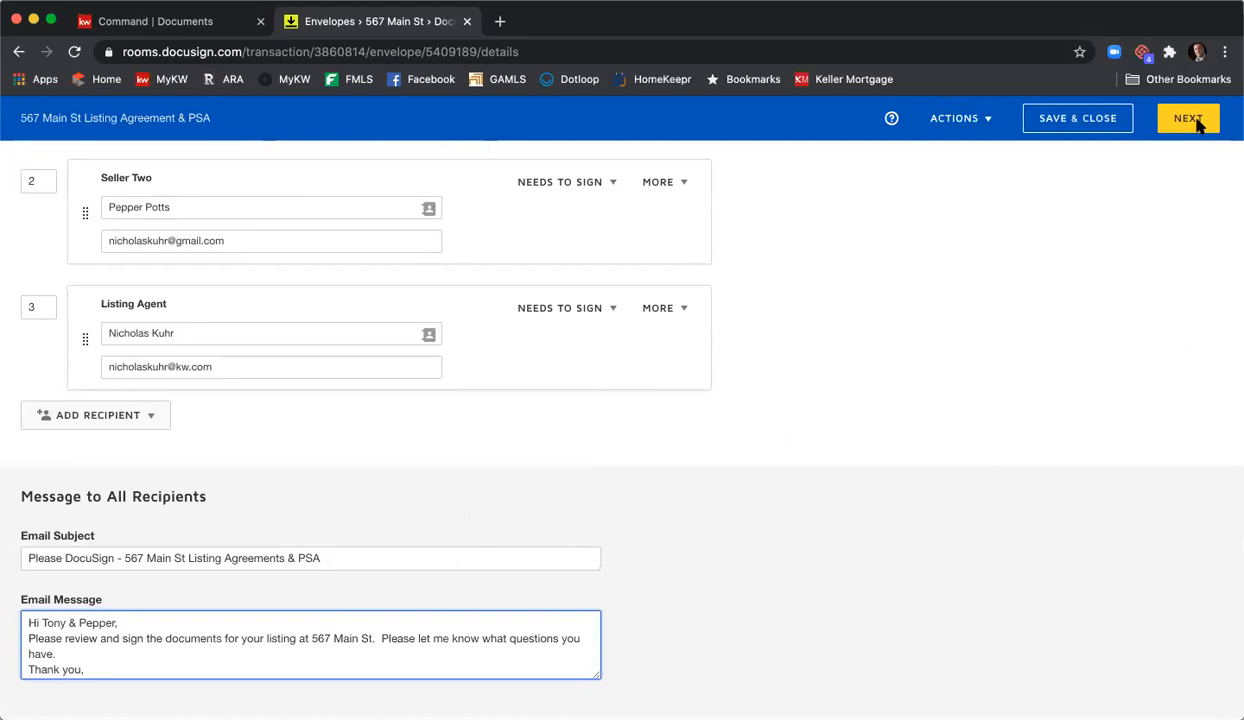
- Advance to Add Fields and collapse the first document so all six documents are listed
left_click(1199, 123)
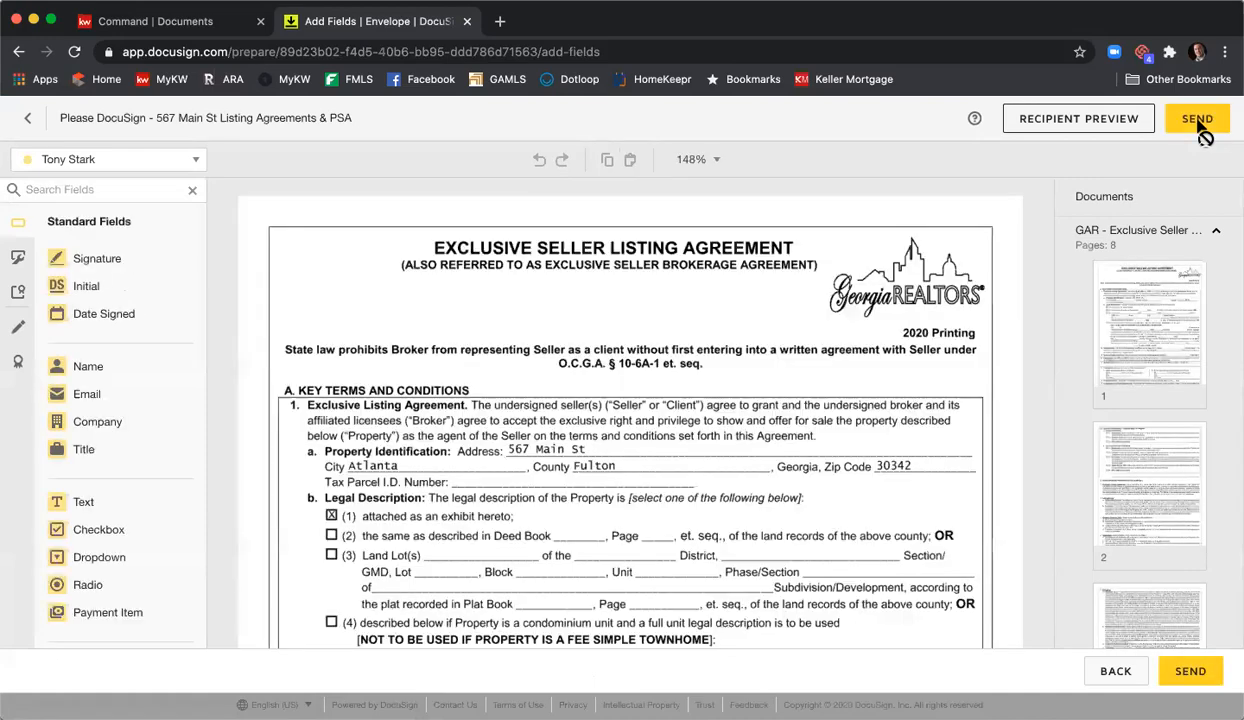
left_click(1165, 231)
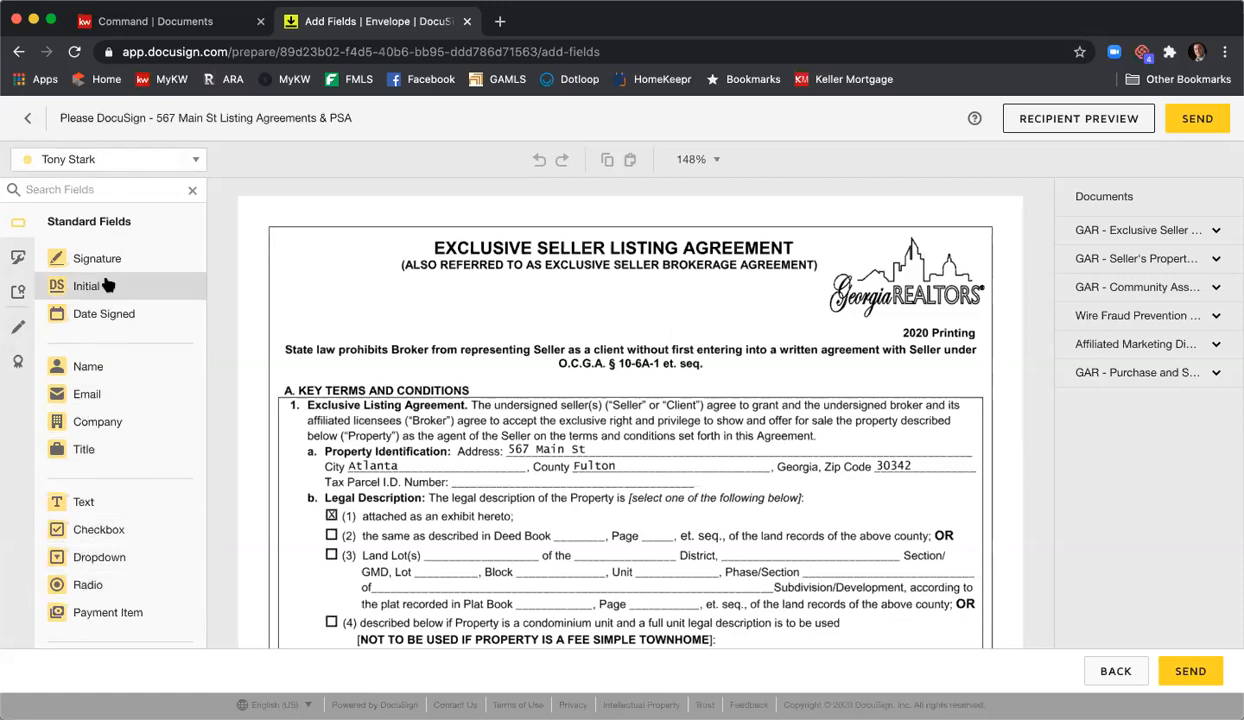
left_click(198, 161)
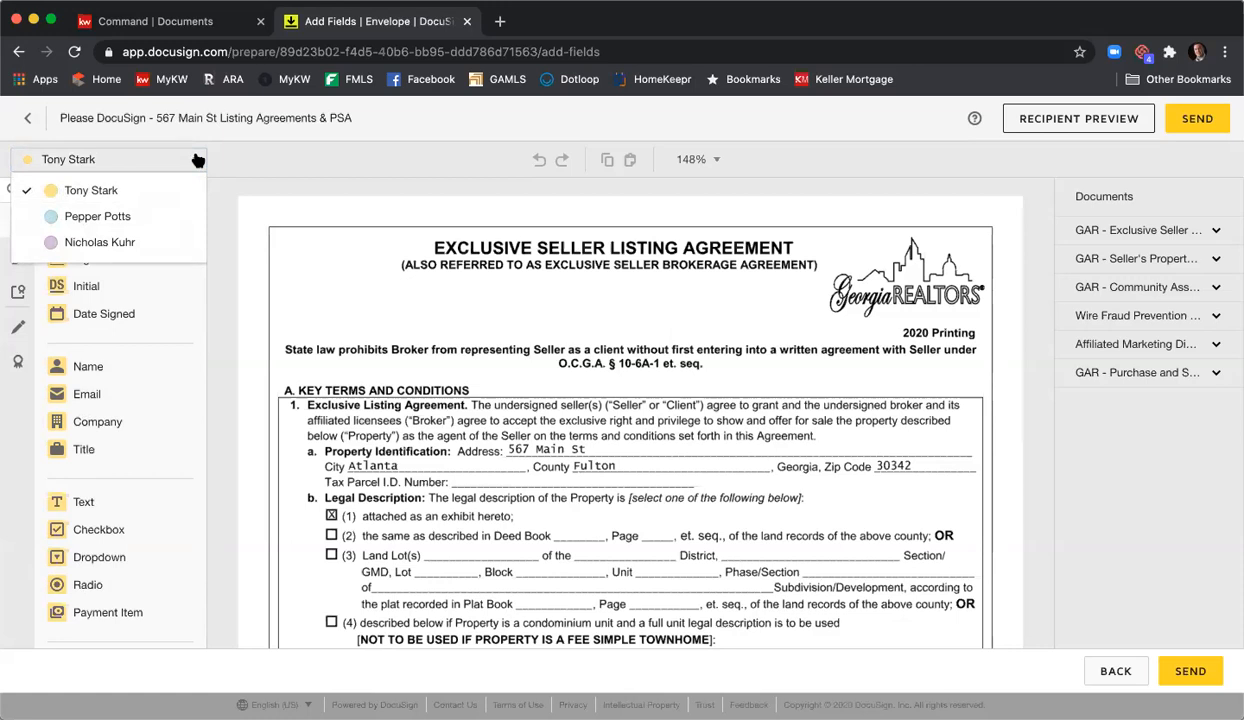
left_click(135, 222)
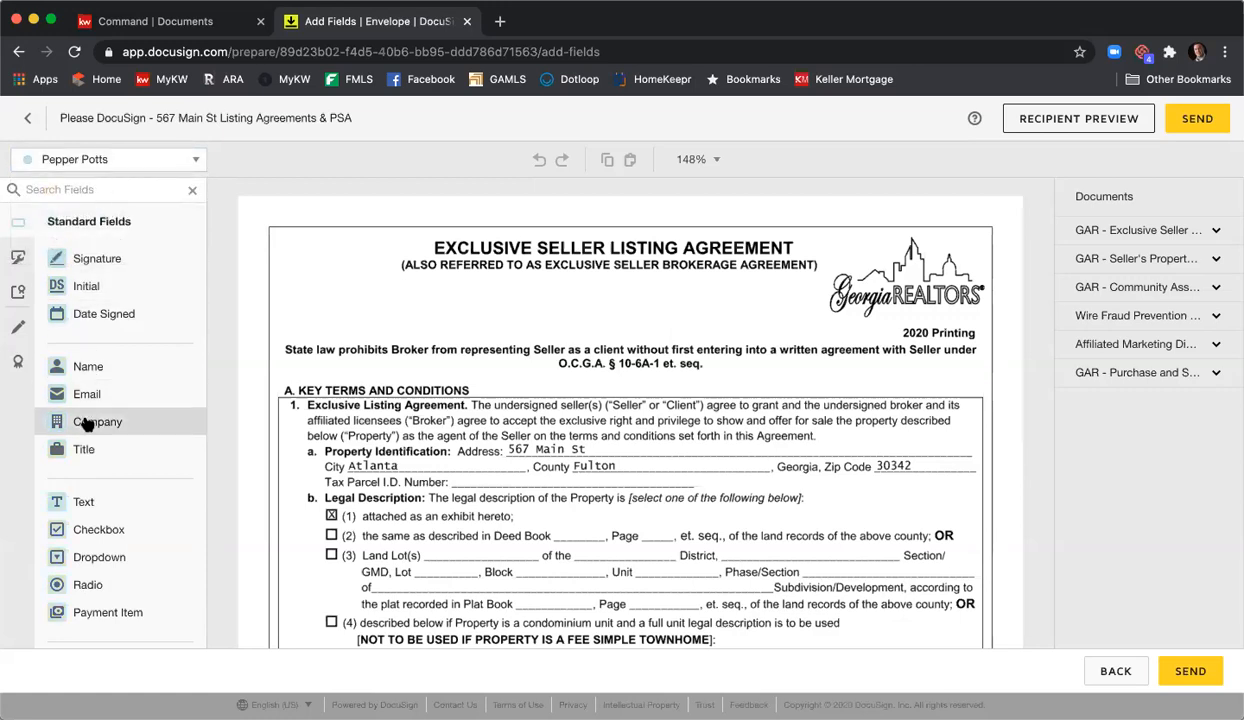
left_click(200, 155)
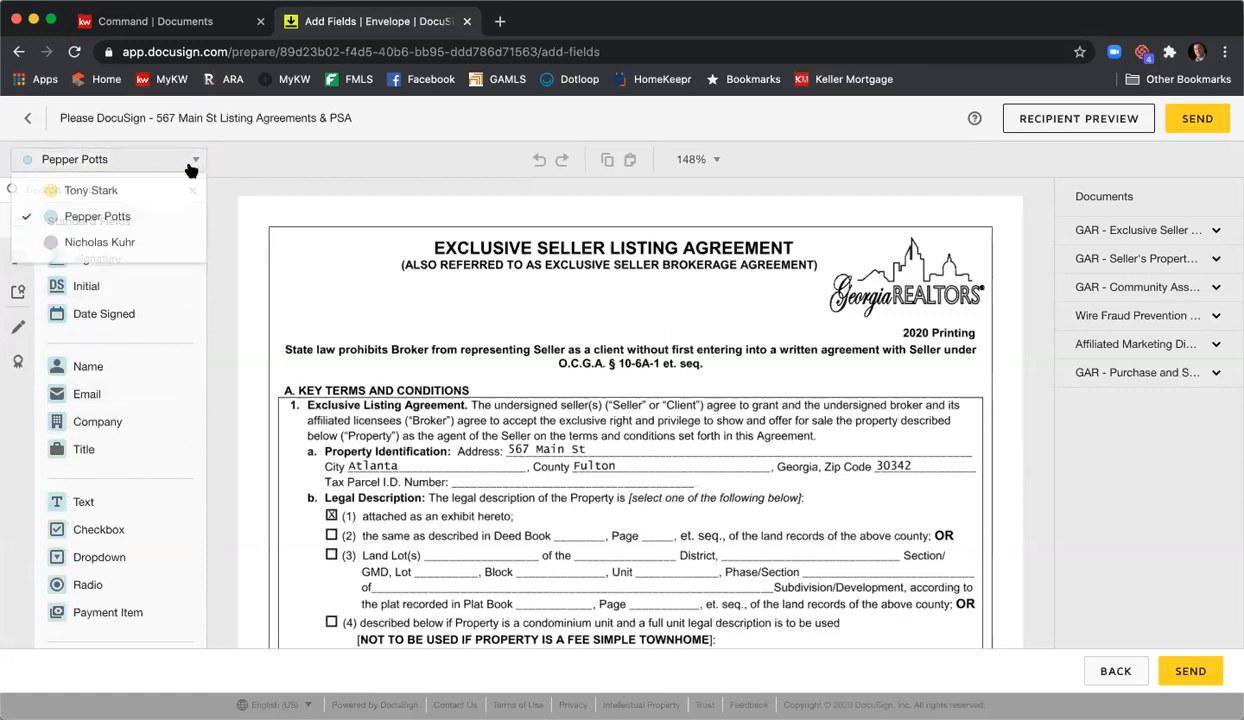
left_click(140, 242)
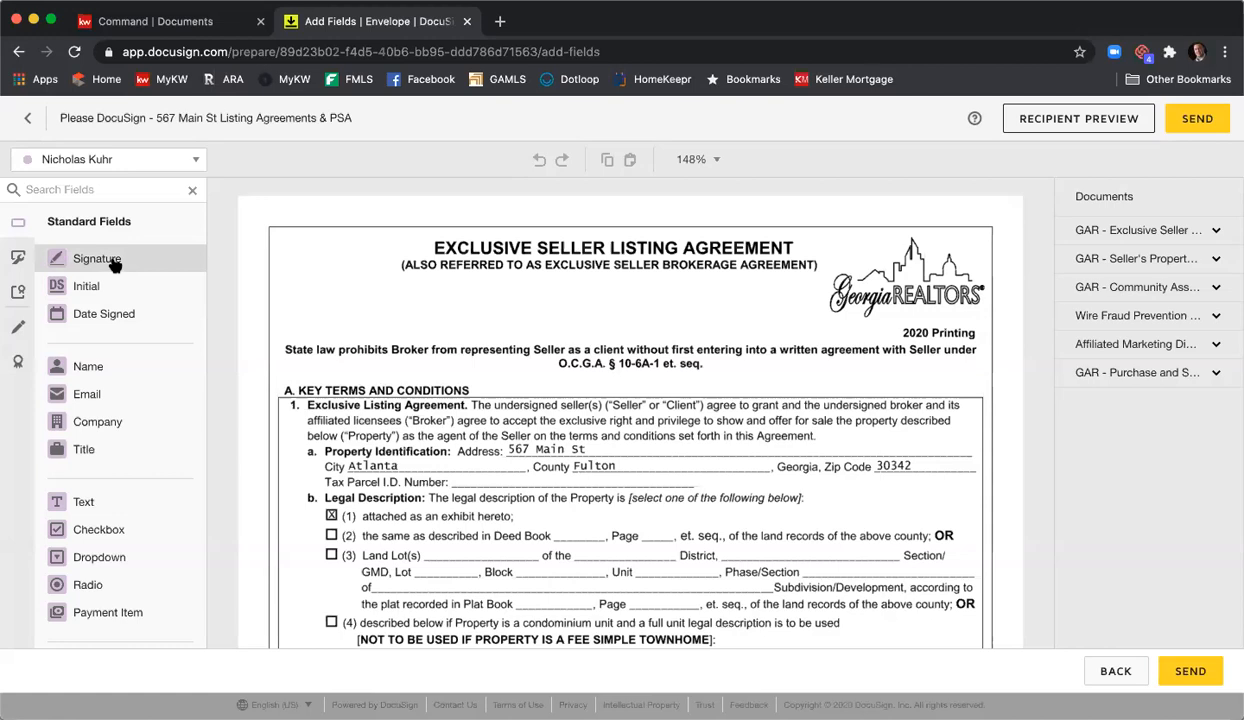
left_click(129, 161)
left_click(130, 185)
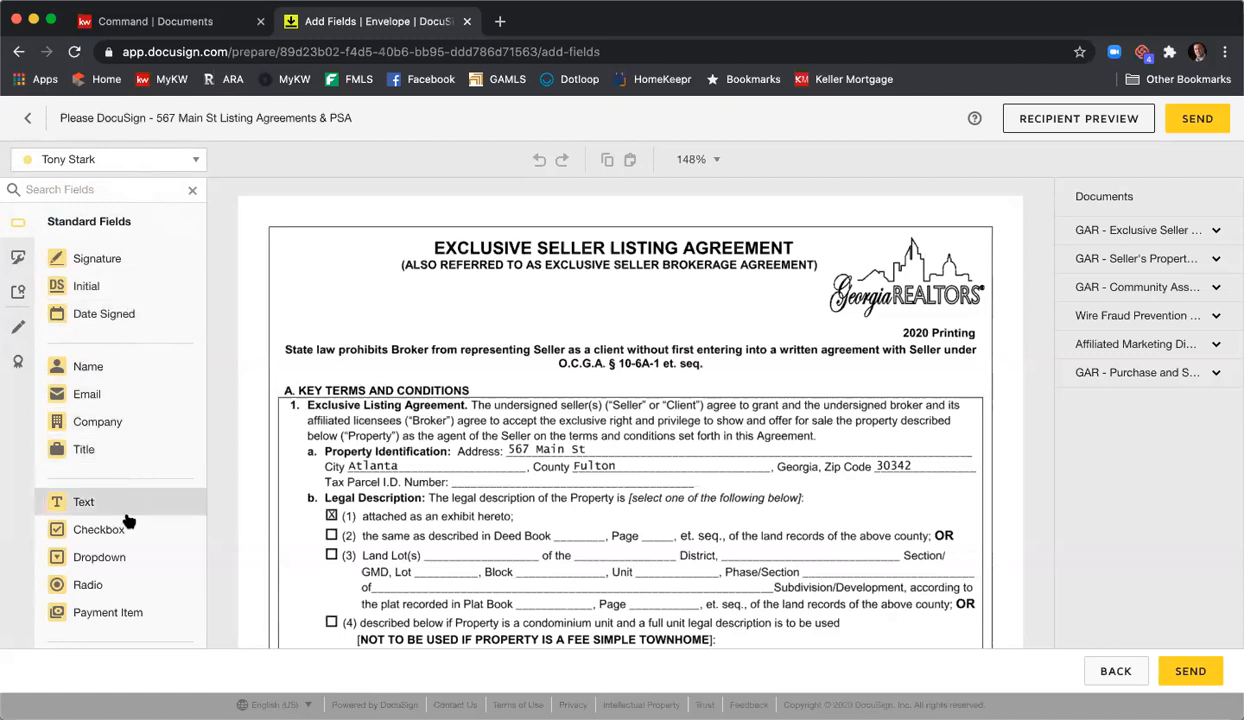
scroll(160, 555, "down", 3)
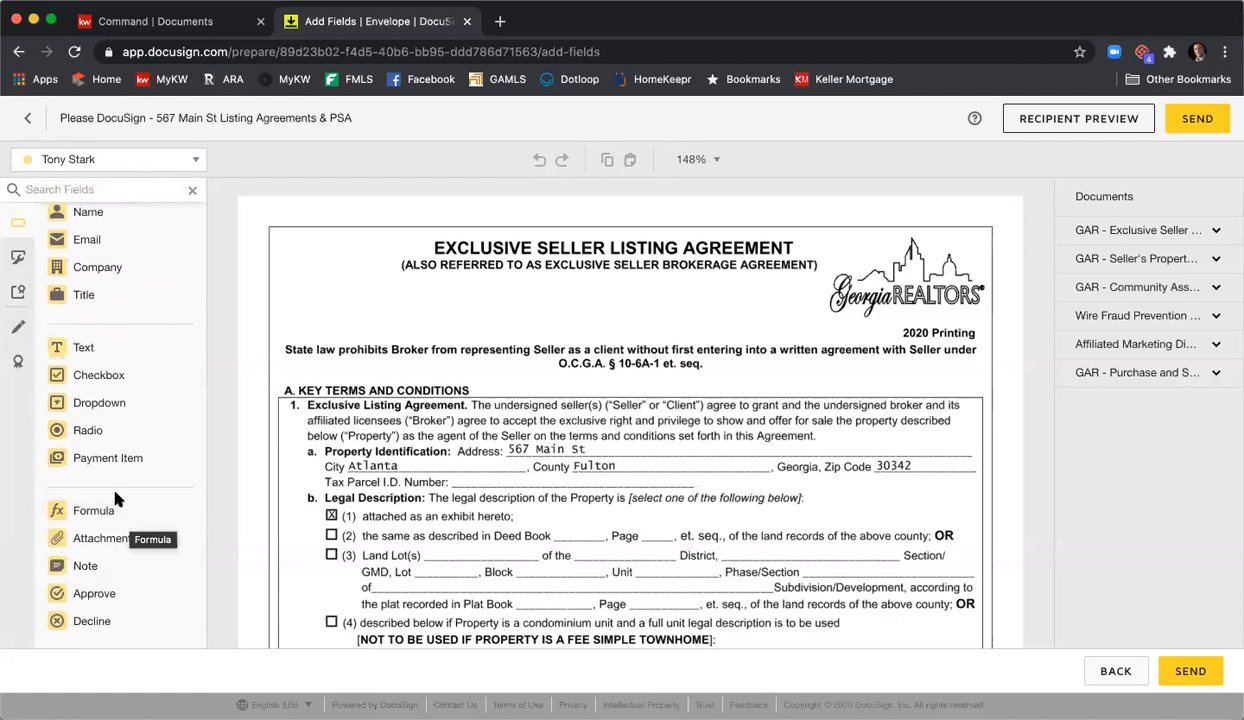
scroll(116, 465, "up", 3)
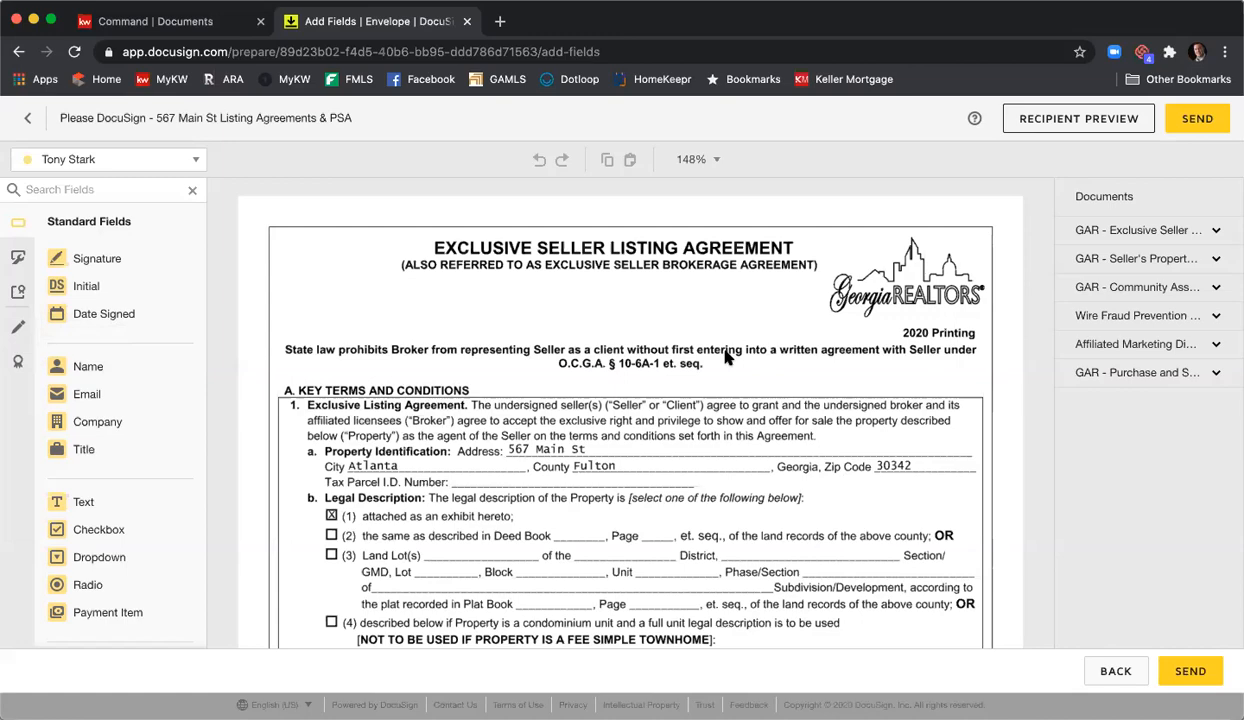
scroll(727, 358, "down", 10)
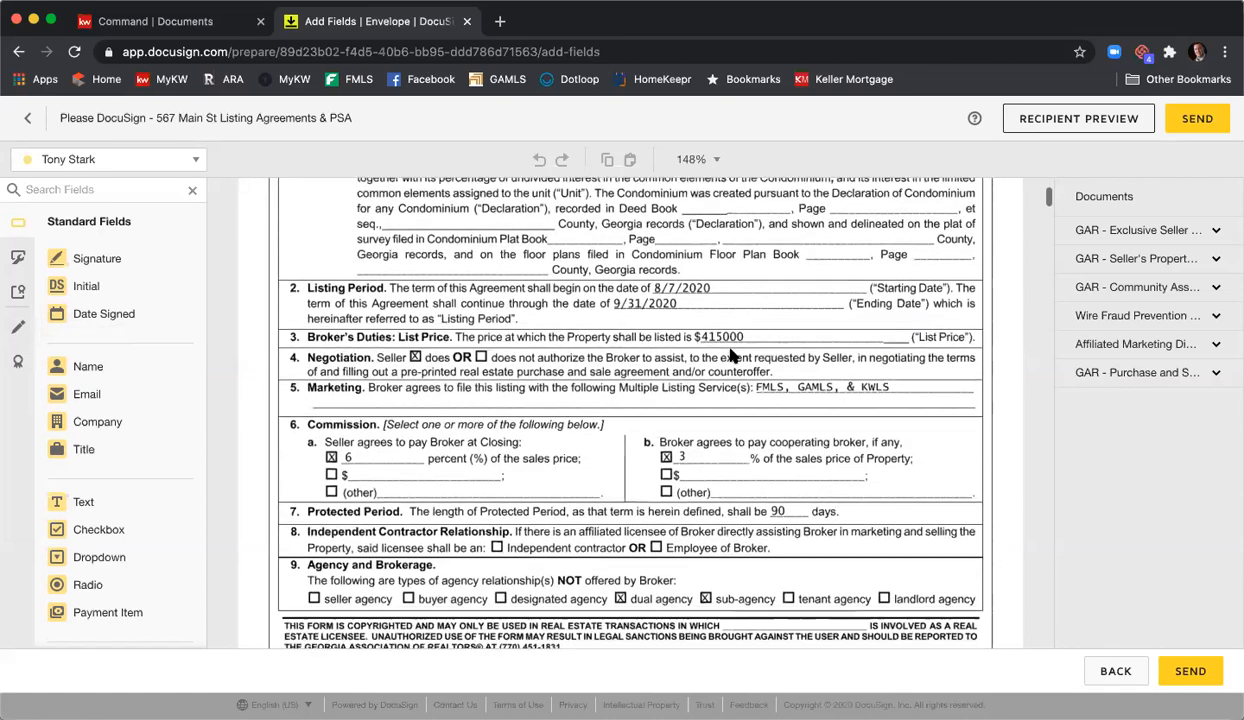
scroll(730, 355, "down", 1)
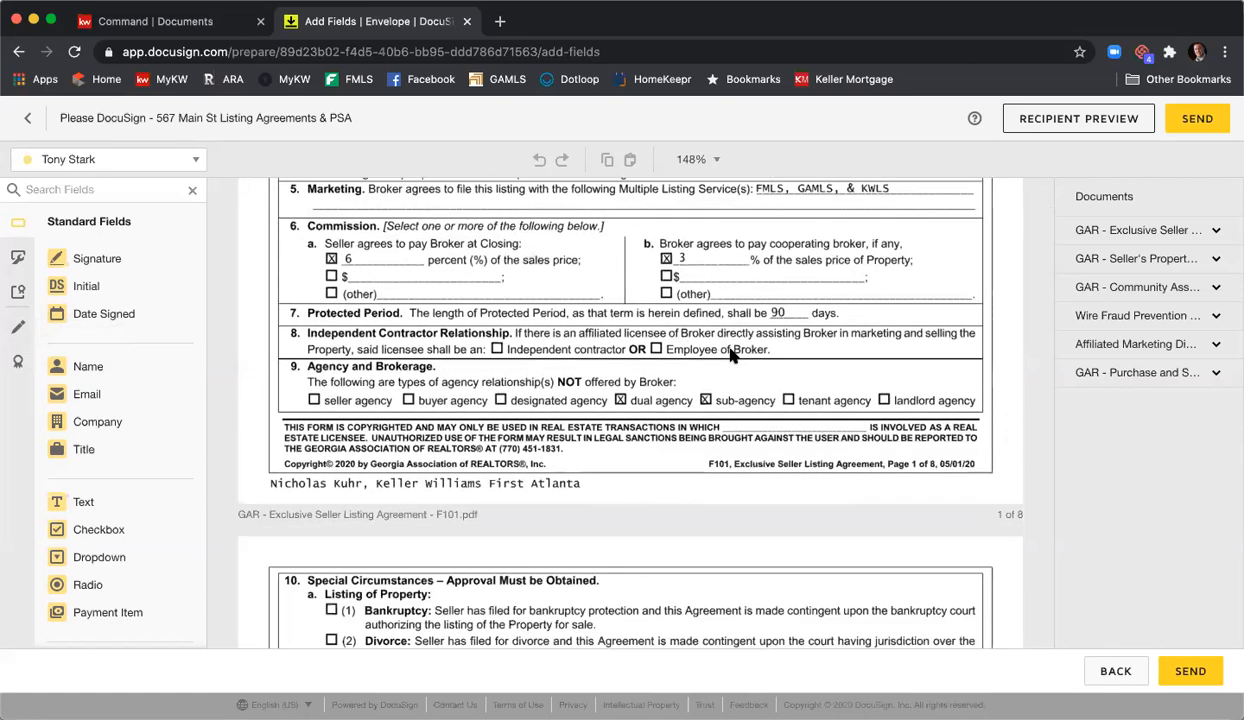
scroll(730, 355, "down", 10)
scroll(734, 352, "down", 10)
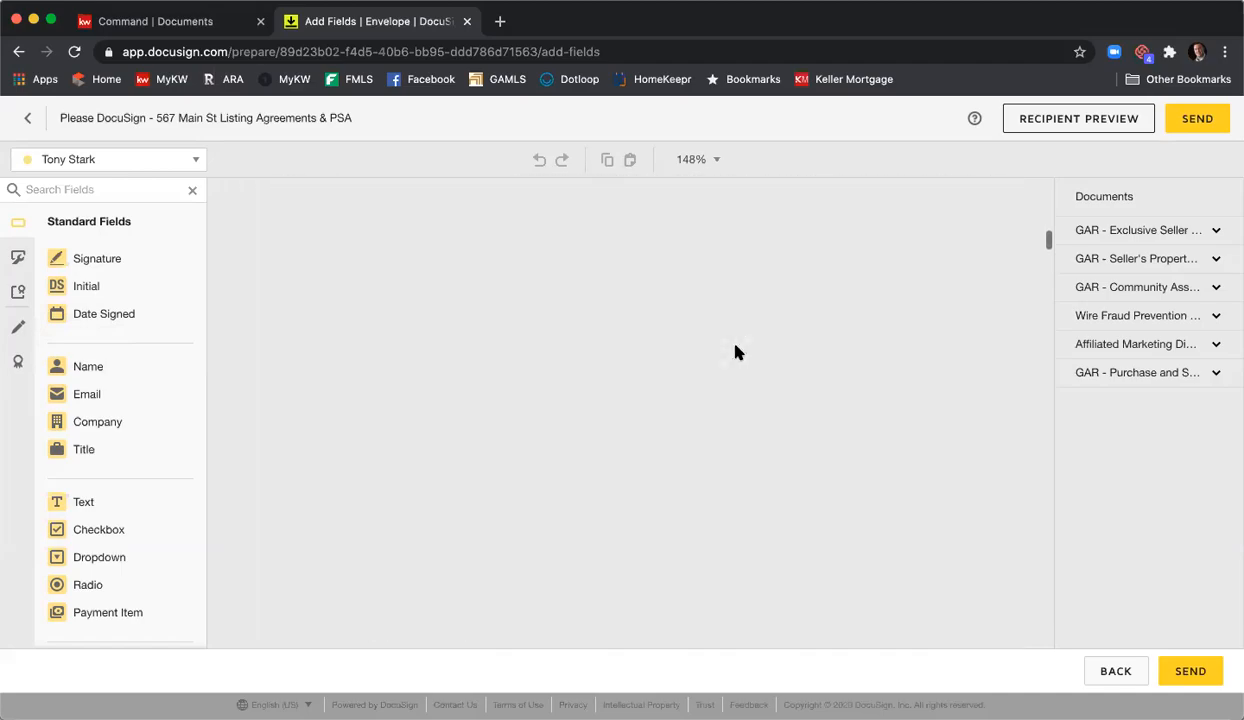
scroll(734, 352, "down", 10)
scroll(734, 352, "down", 10)
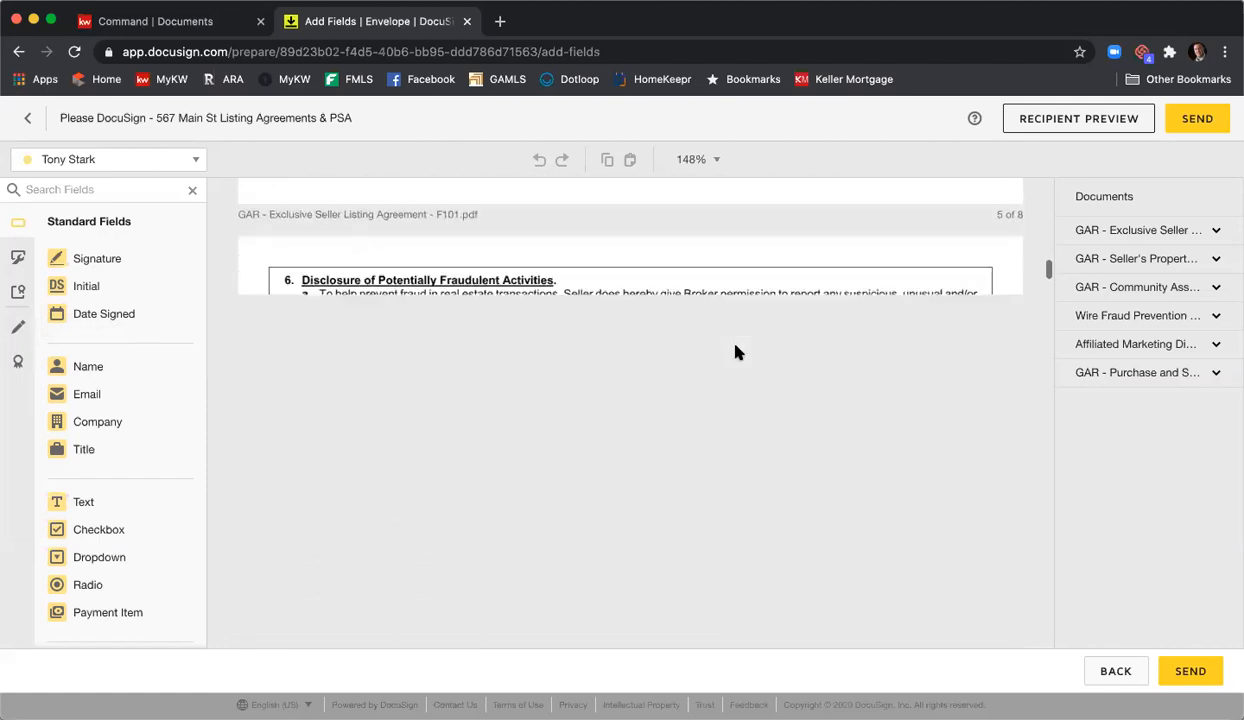
scroll(734, 352, "down", 10)
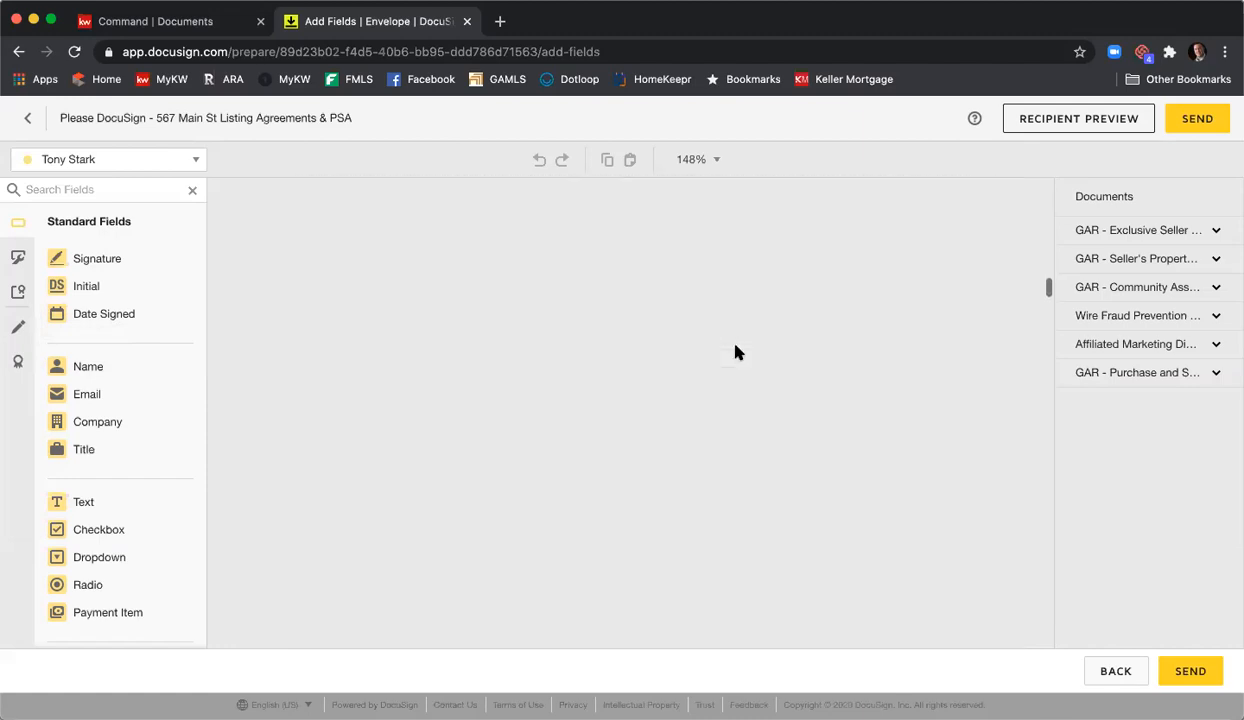
scroll(736, 352, "down", 4)
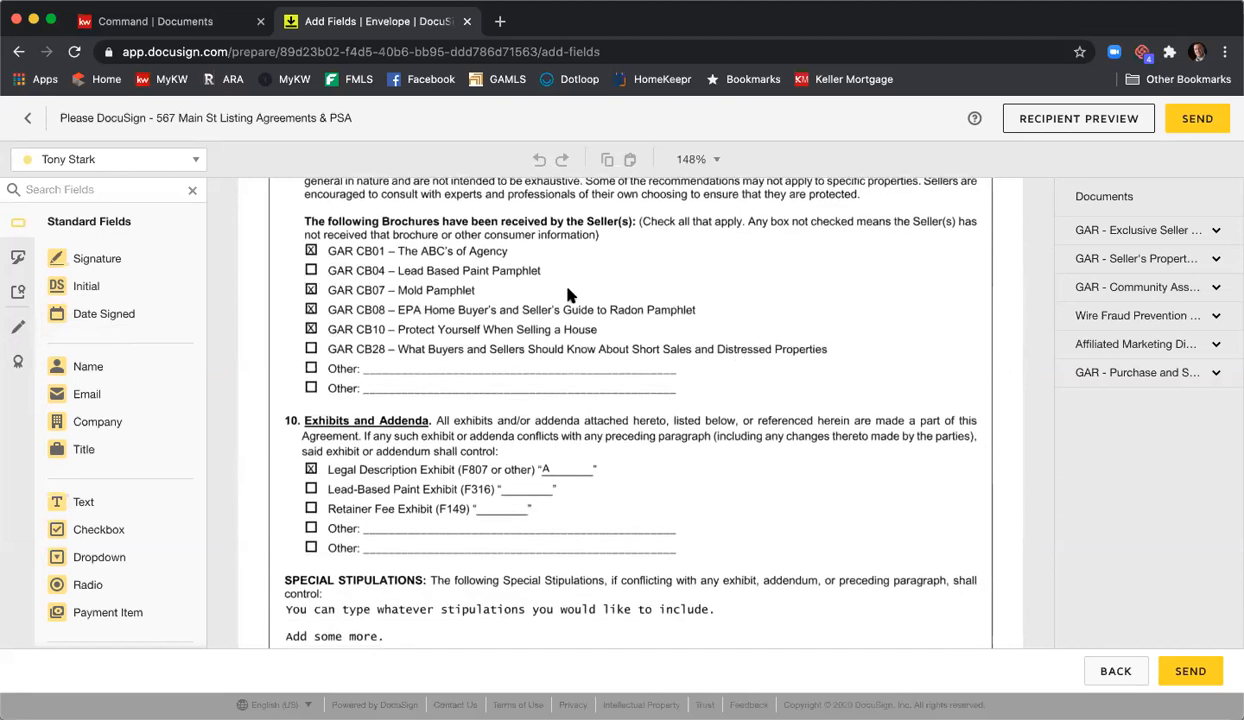
scroll(572, 294, "down", 5)
scroll(574, 294, "down", 2)
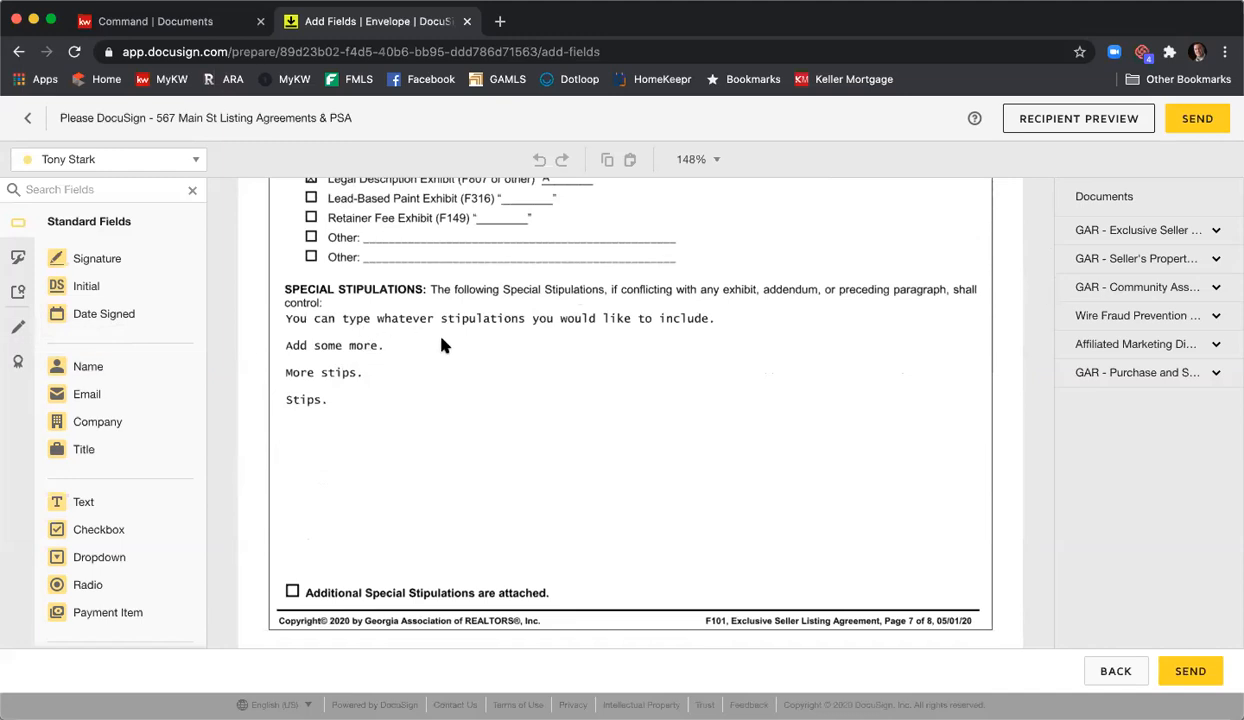
scroll(547, 343, "down", 10)
scroll(546, 345, "down", 2)
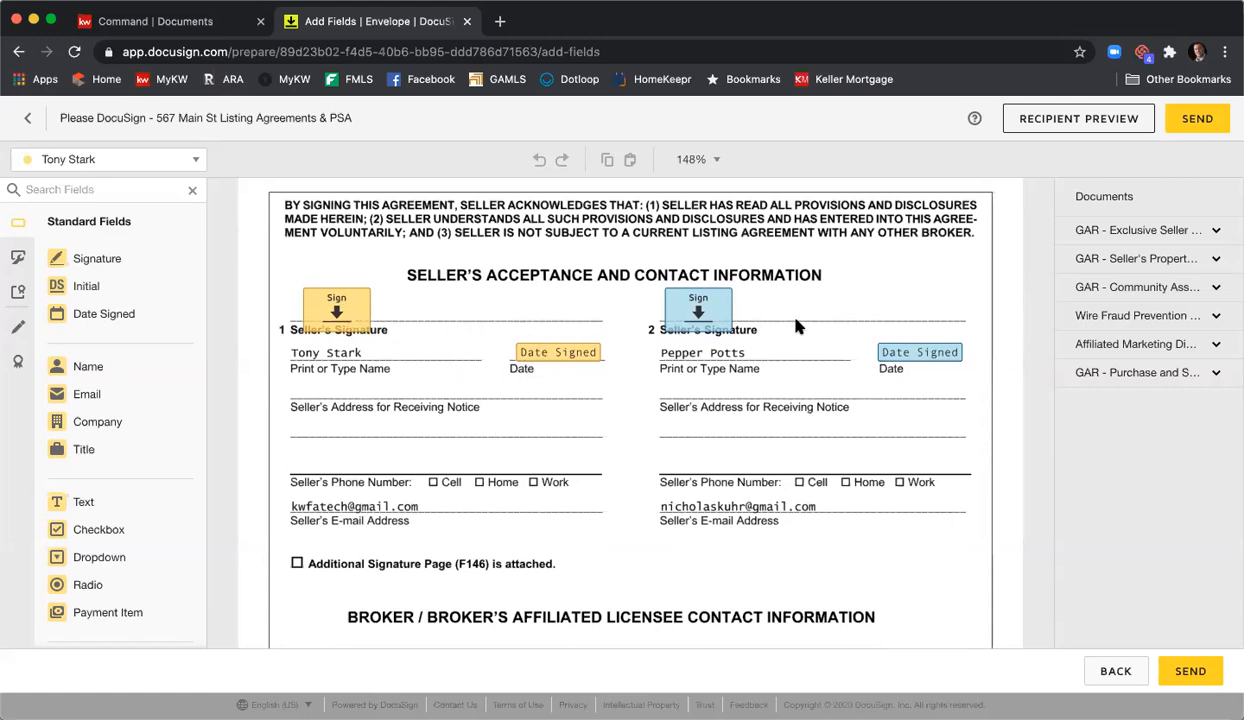
scroll(797, 326, "down", 5)
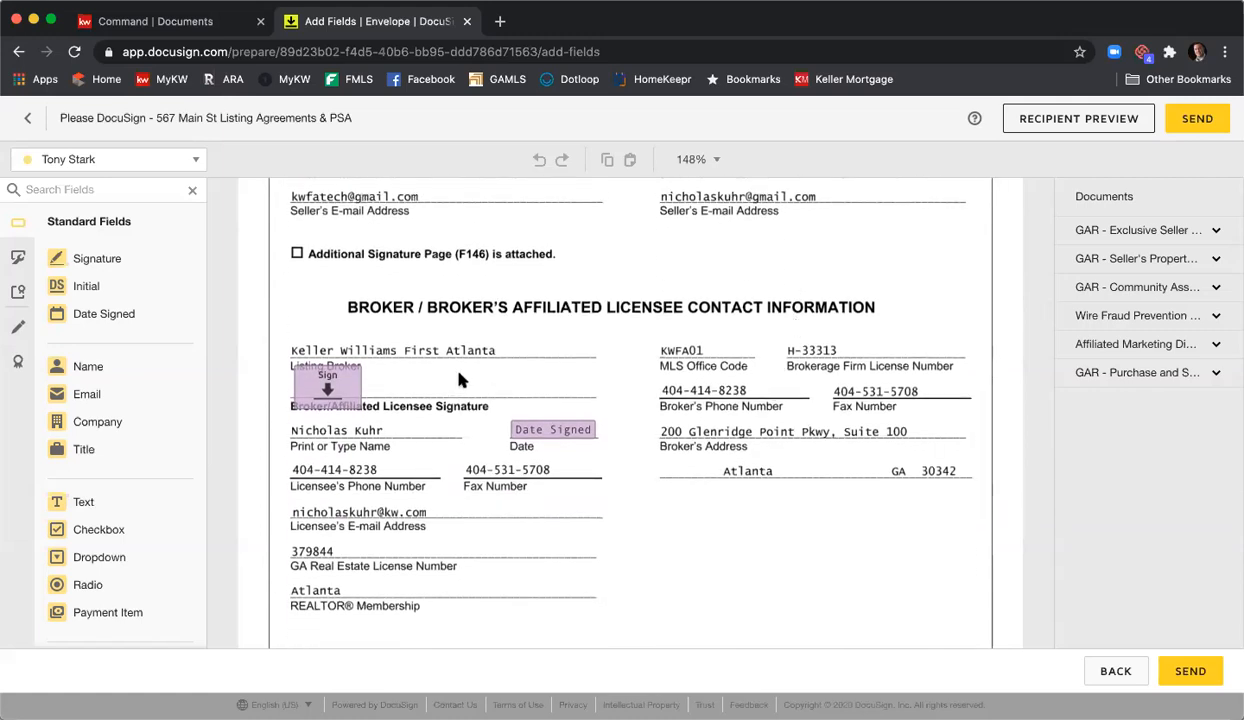
scroll(443, 414, "down", 1)
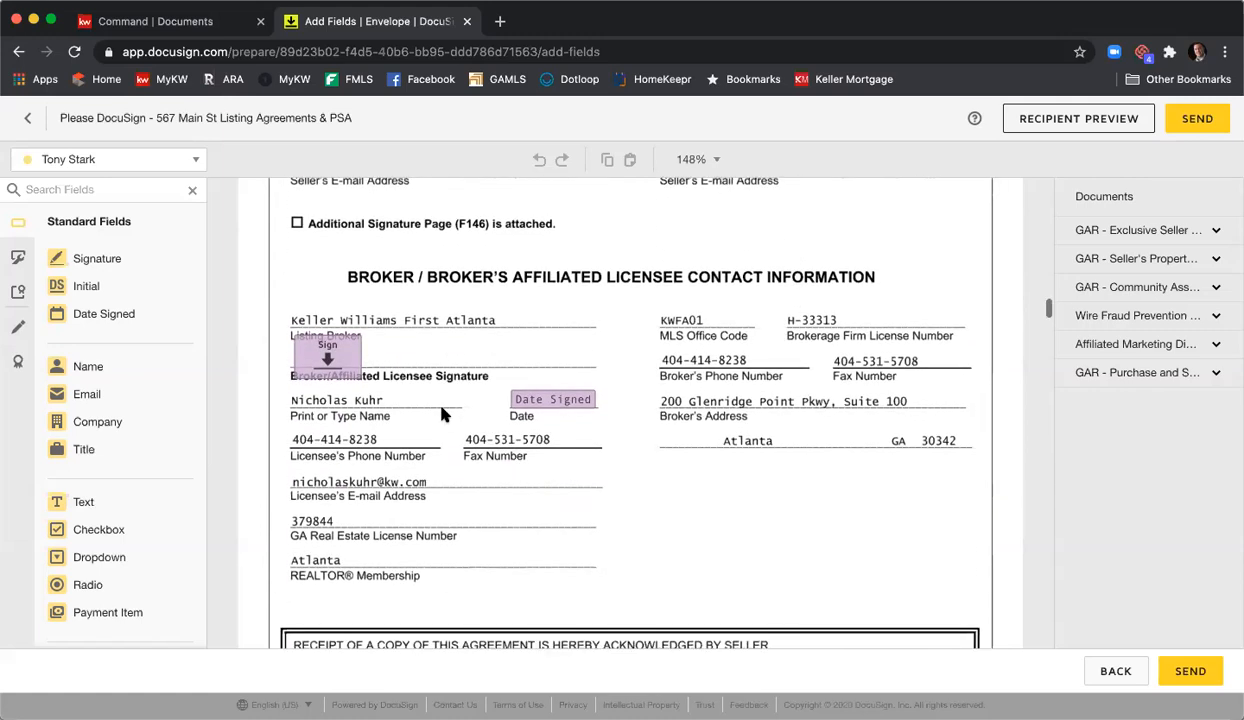
scroll(443, 414, "down", 2)
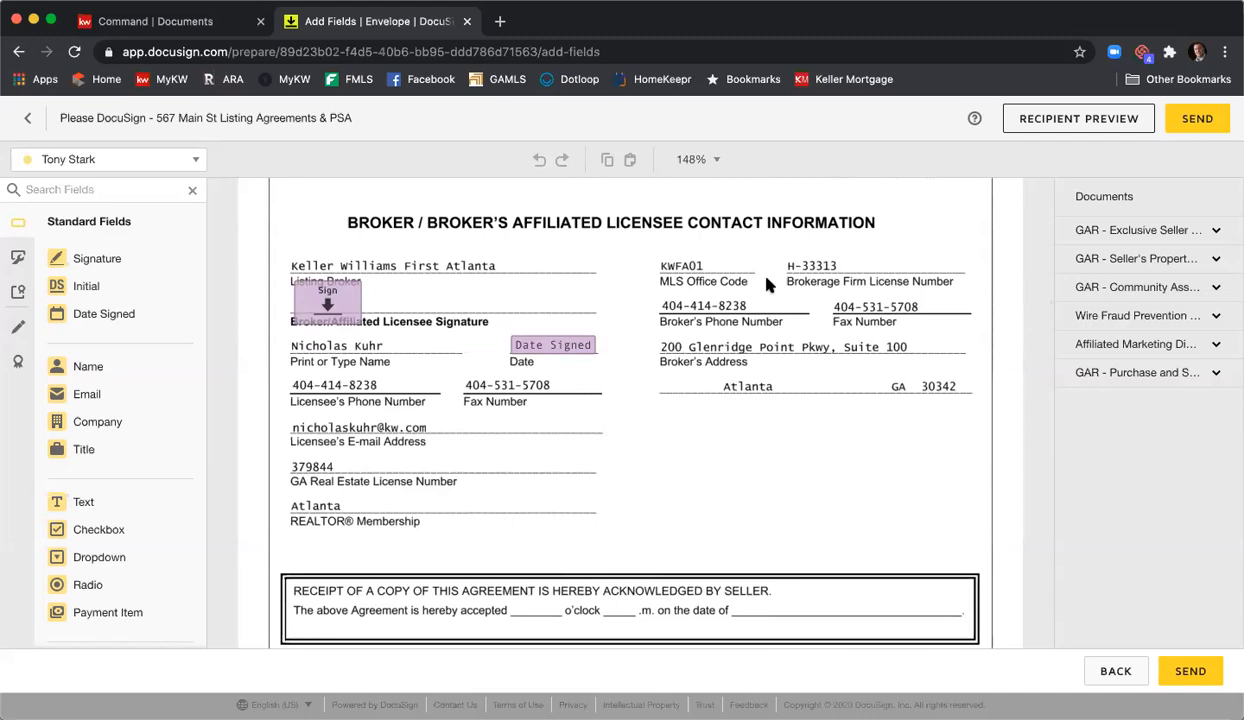
- Expand the page thumbnails of the listing agreement, Seller's Property document and Wire Fraud Prevention document
left_click(1122, 229)
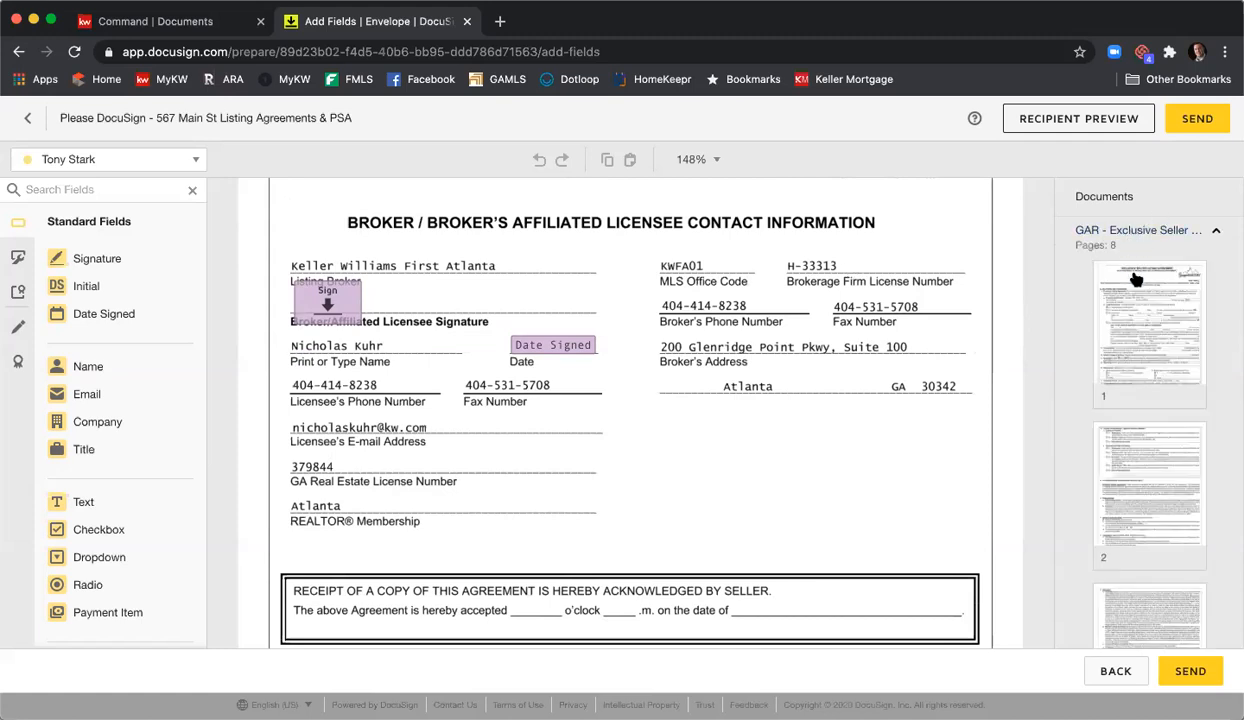
scroll(1136, 280, "down", 5)
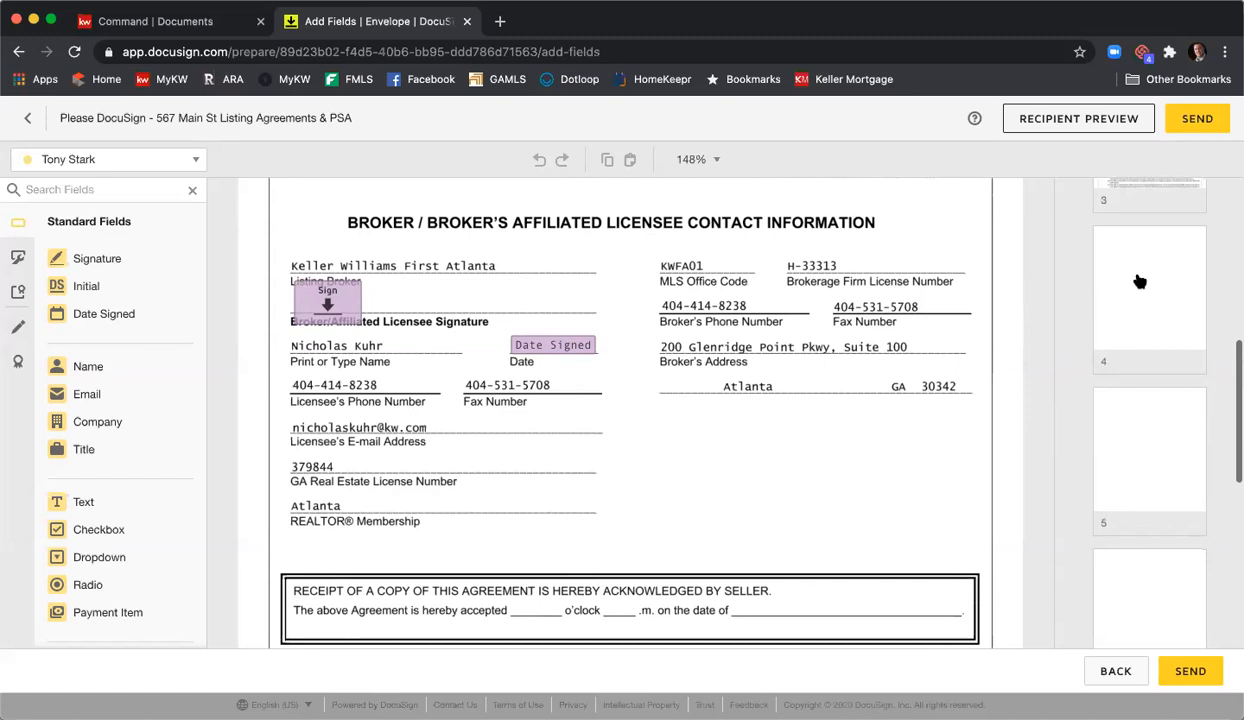
scroll(1139, 282, "down", 6)
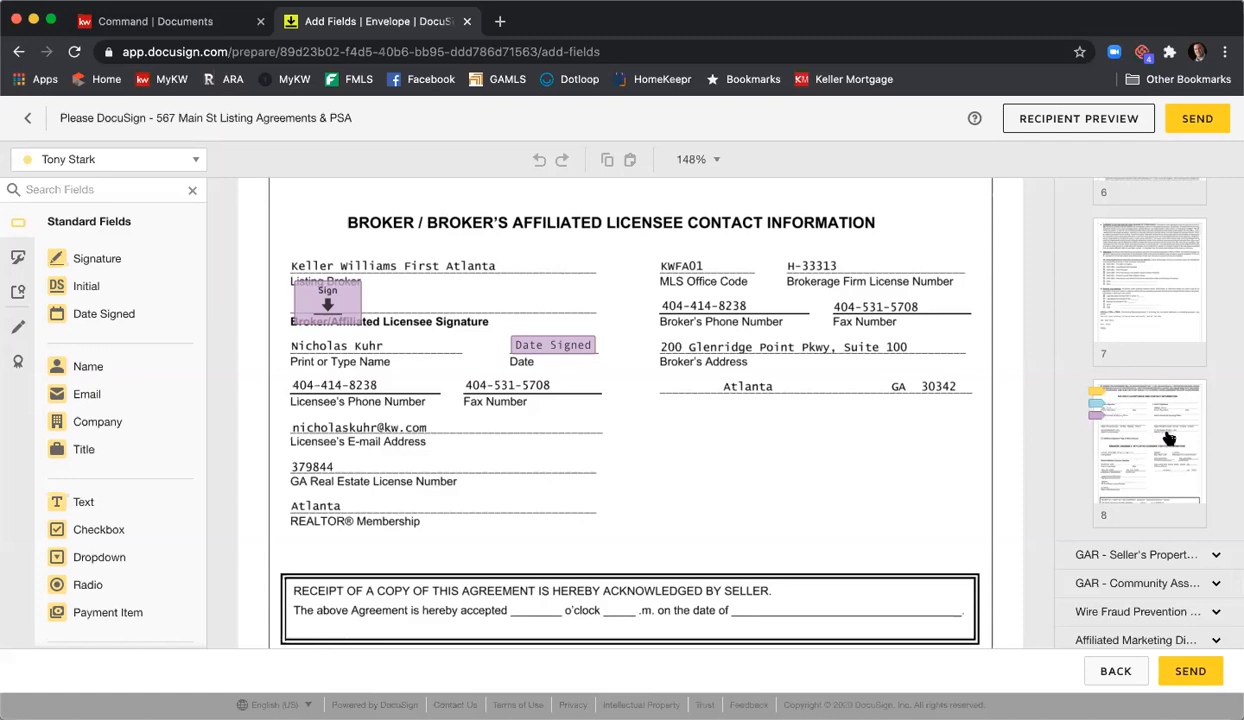
scroll(870, 430, "up", 5)
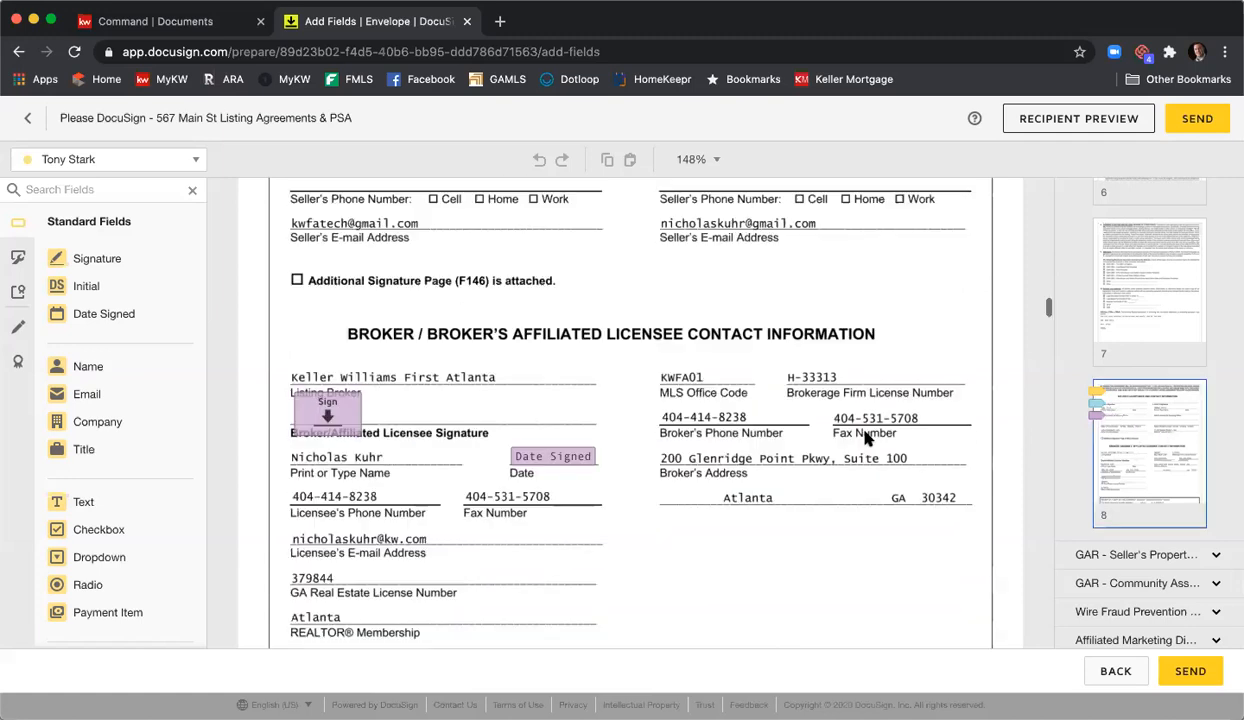
scroll(425, 478, "down", 3)
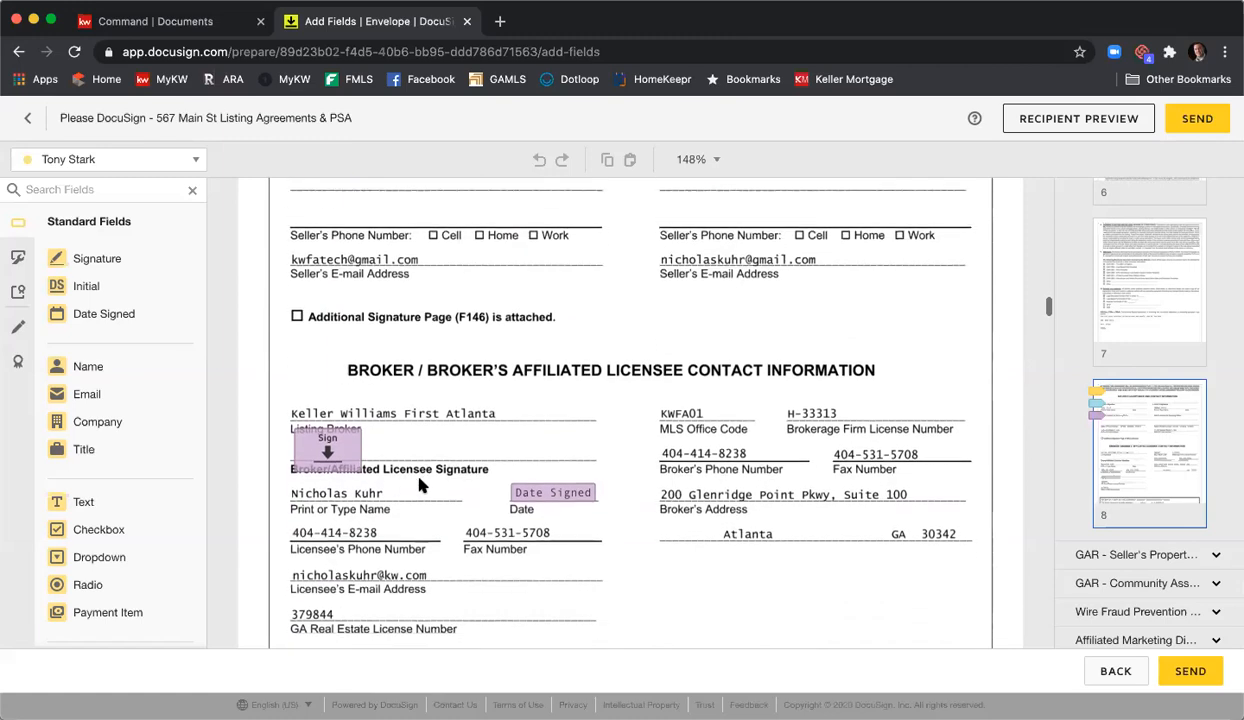
scroll(1138, 411, "down", 1)
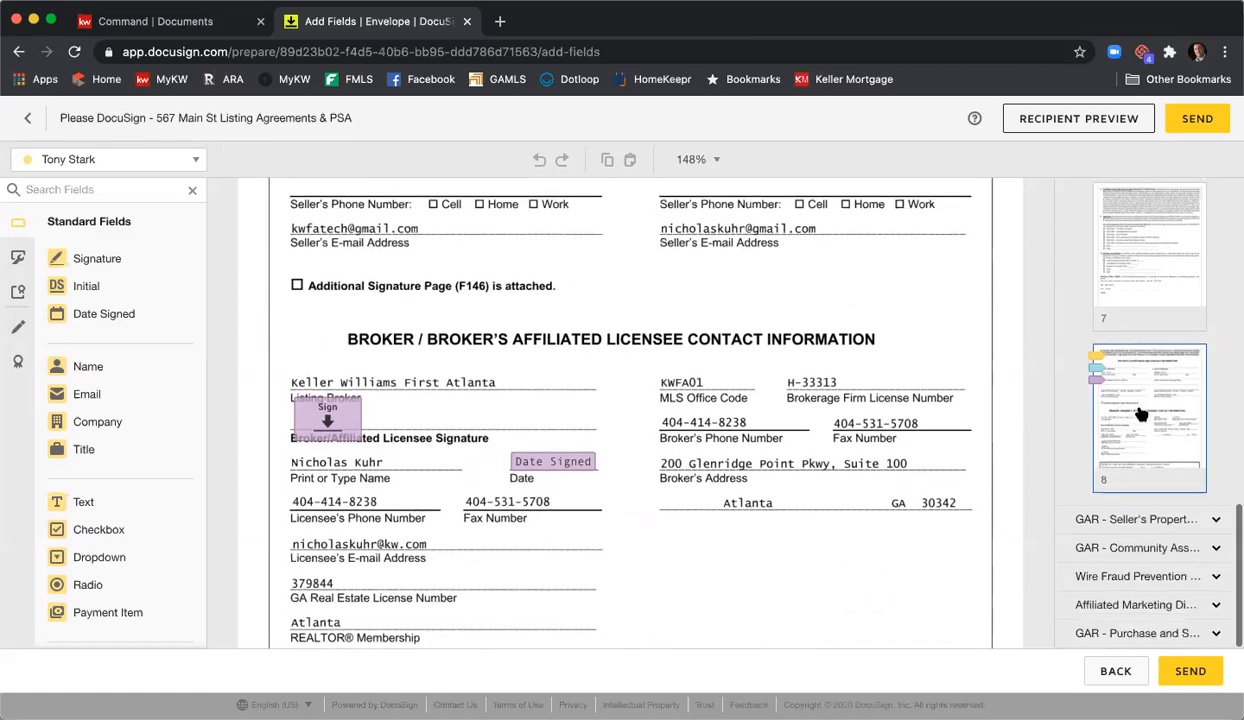
left_click(1135, 518)
scroll(1160, 445, "down", 3)
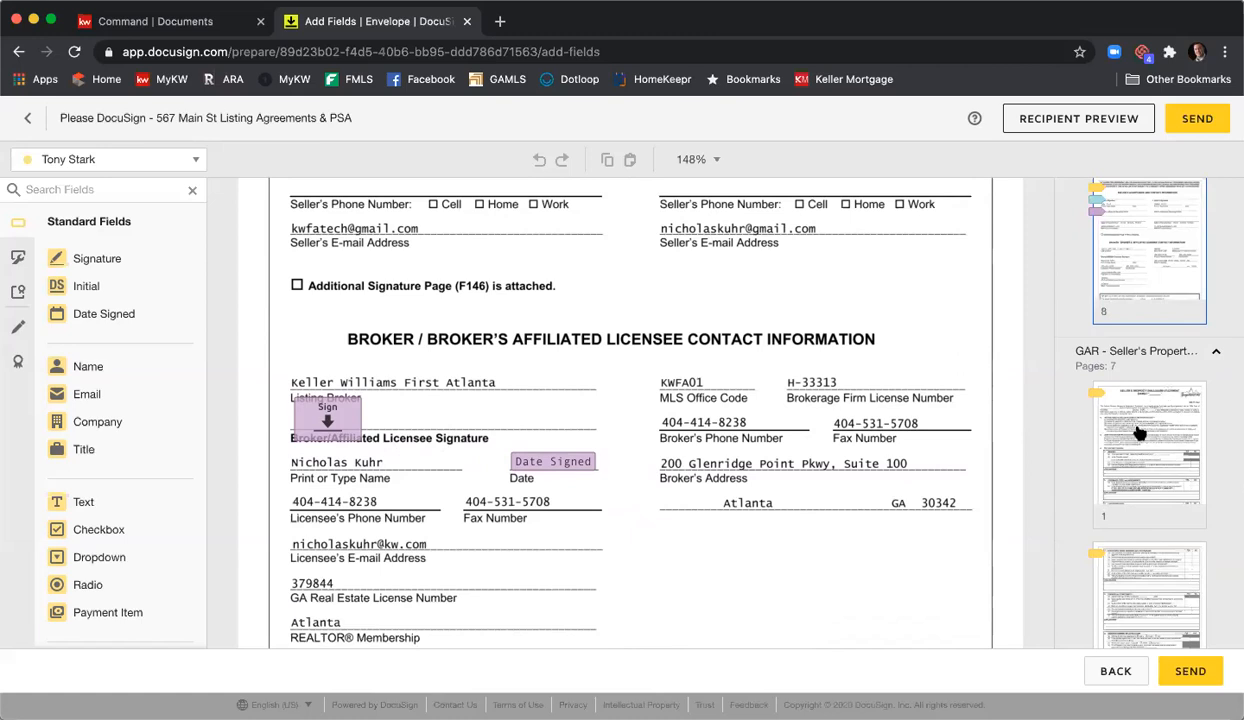
scroll(1139, 432, "down", 3)
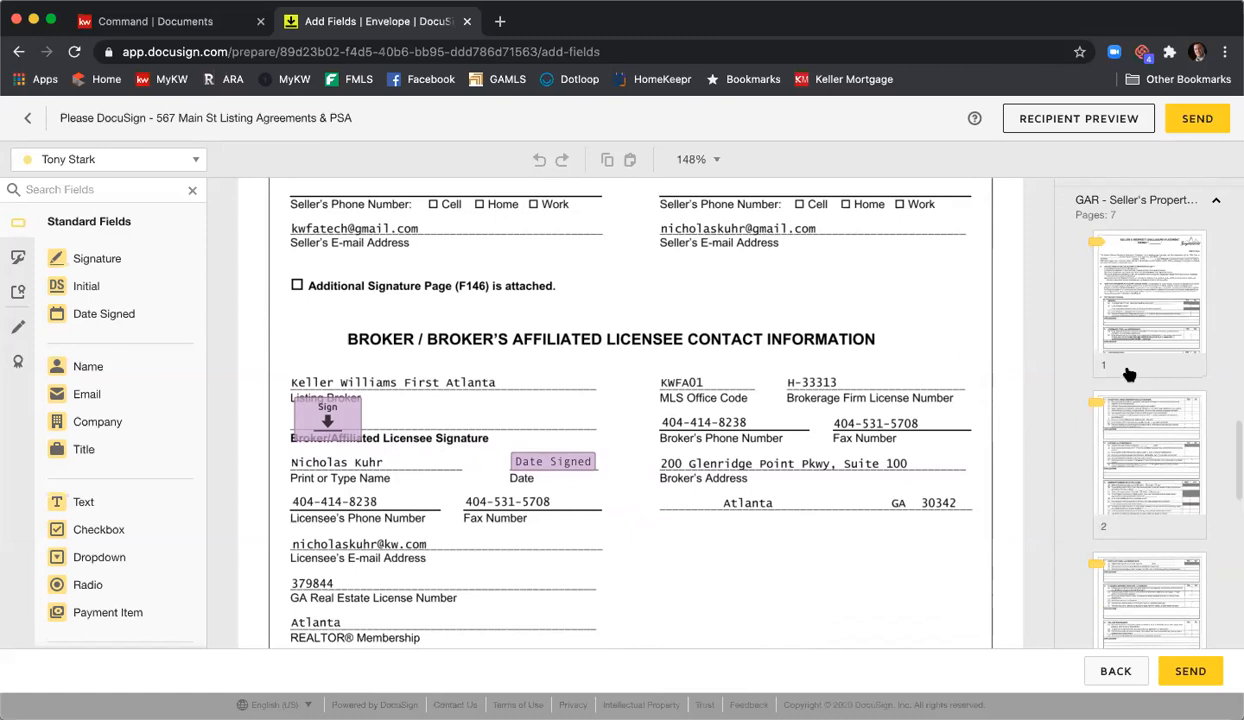
scroll(1137, 334, "down", 5)
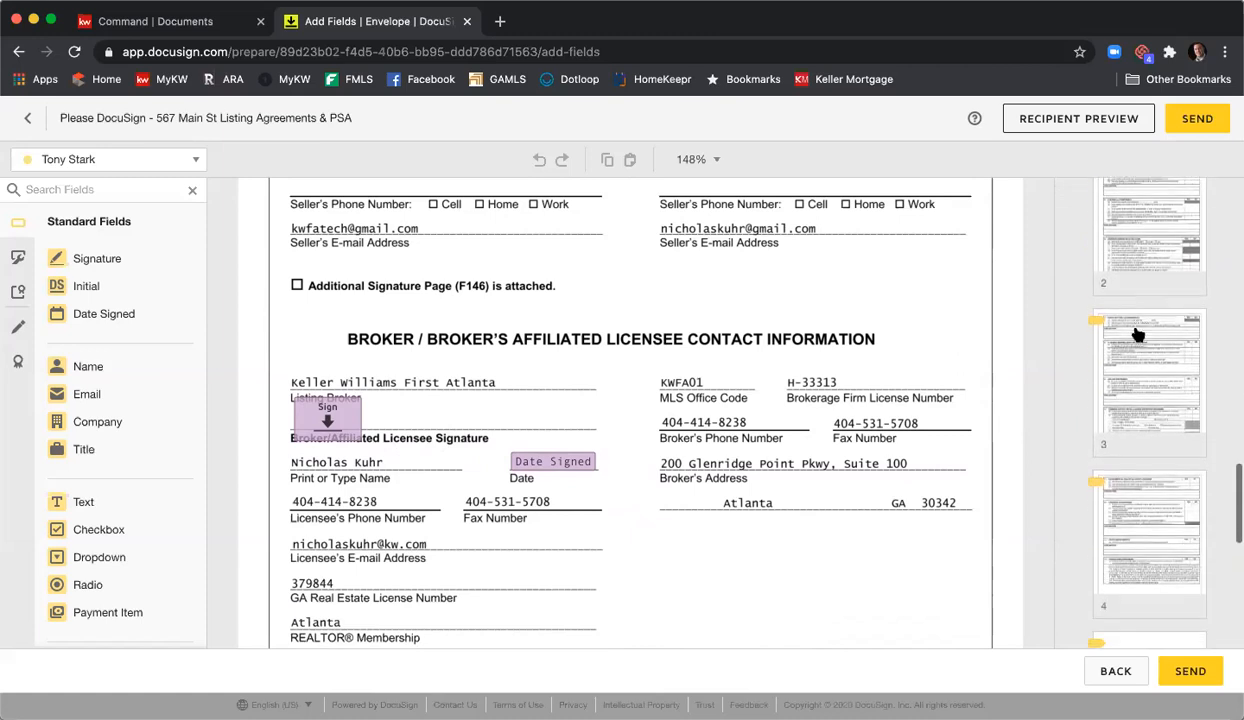
scroll(1137, 334, "down", 10)
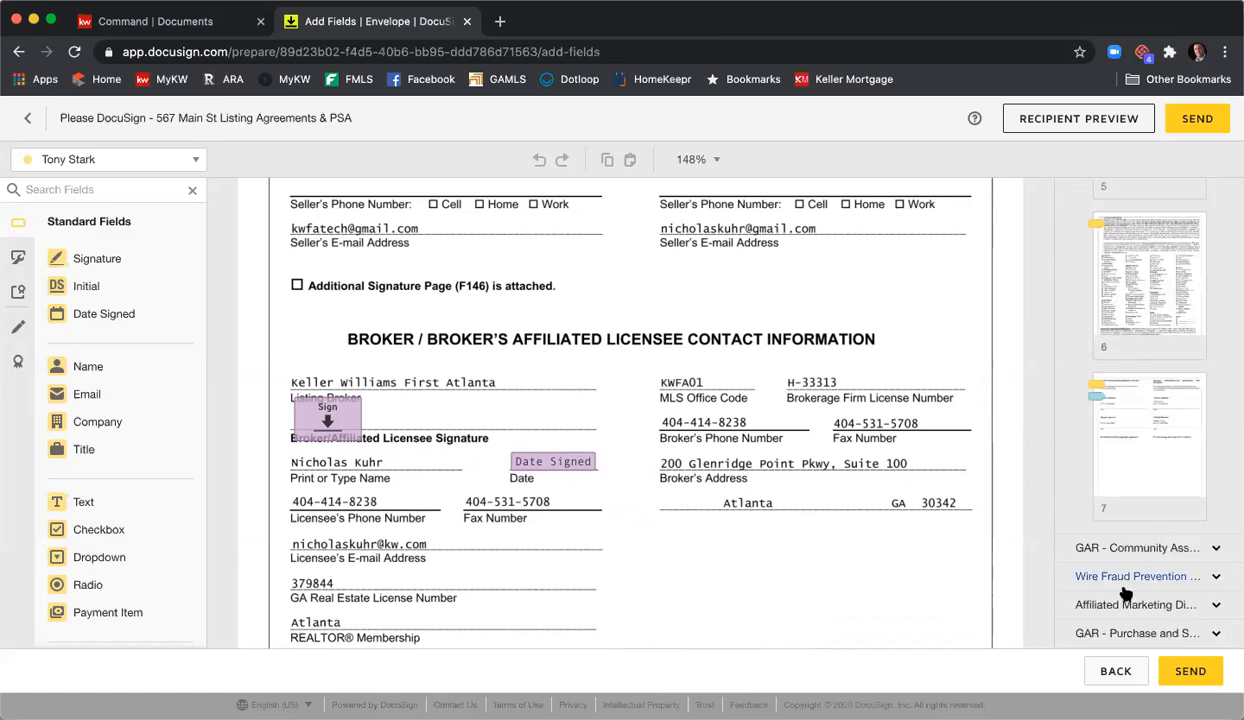
left_click(1128, 577)
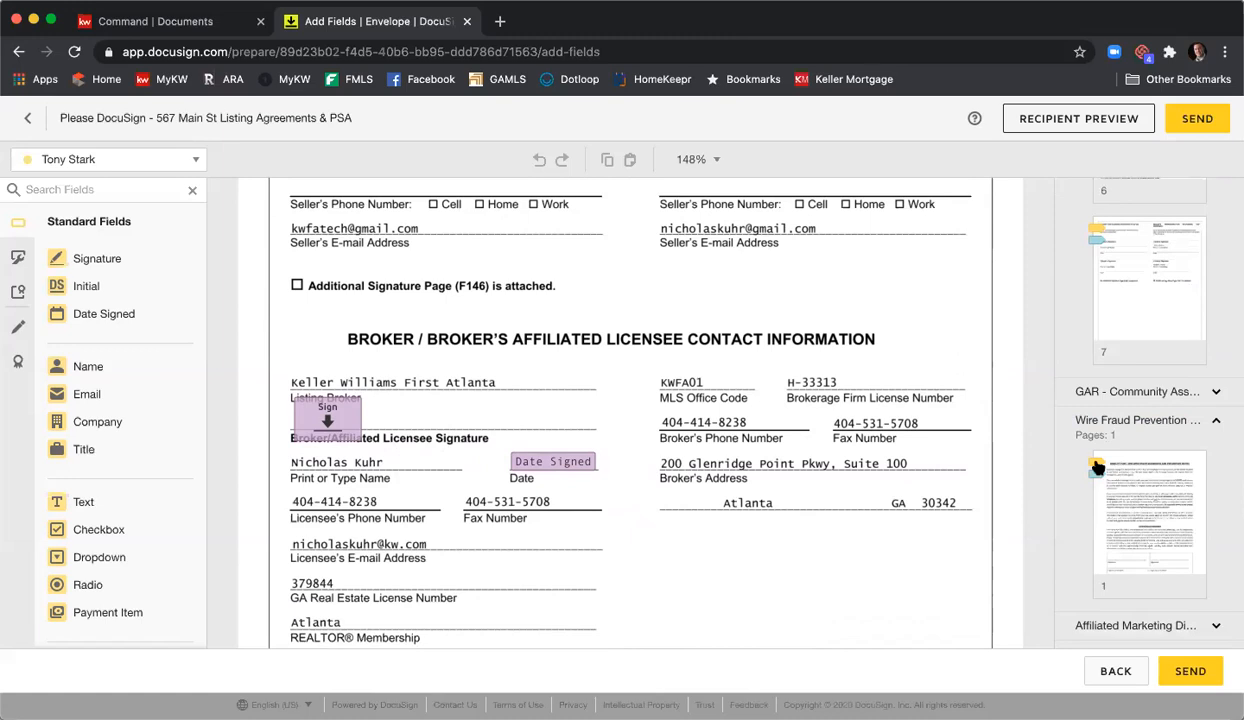
- View page 7 of the disclosure statement and page 6, the Fixtures Checklist
scroll(1110, 455, "up", 3)
left_click(1127, 427)
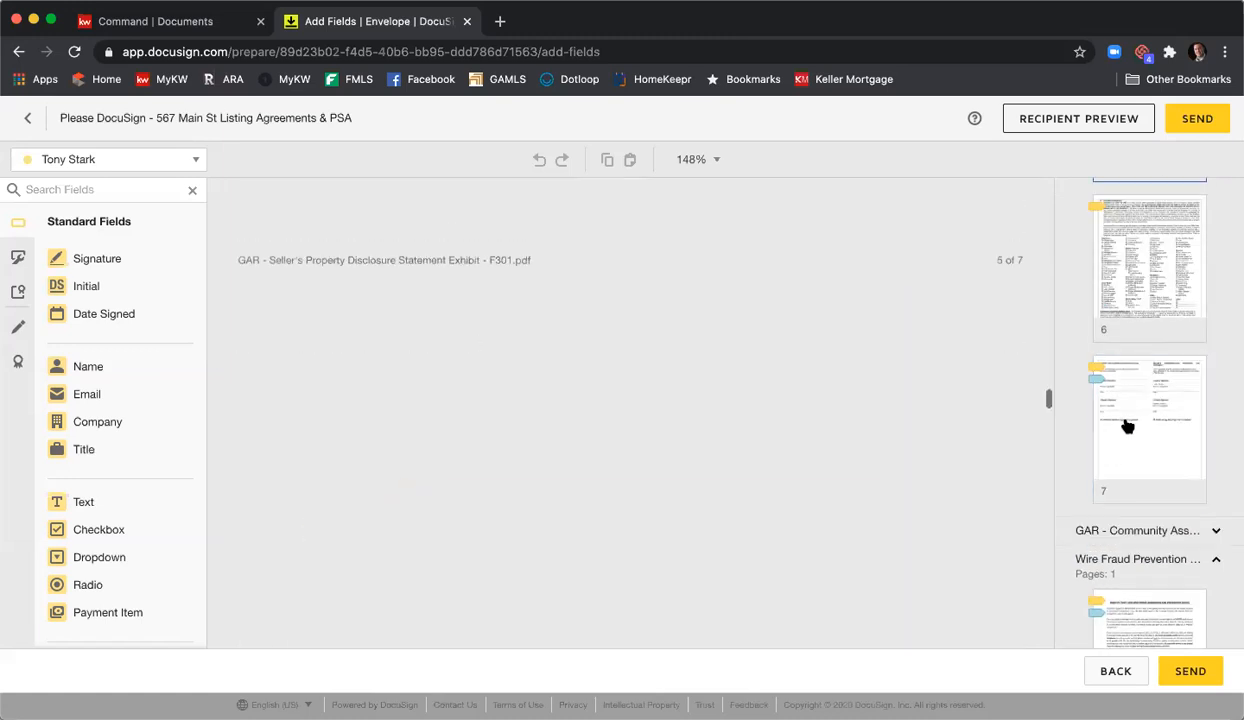
left_click(1160, 234)
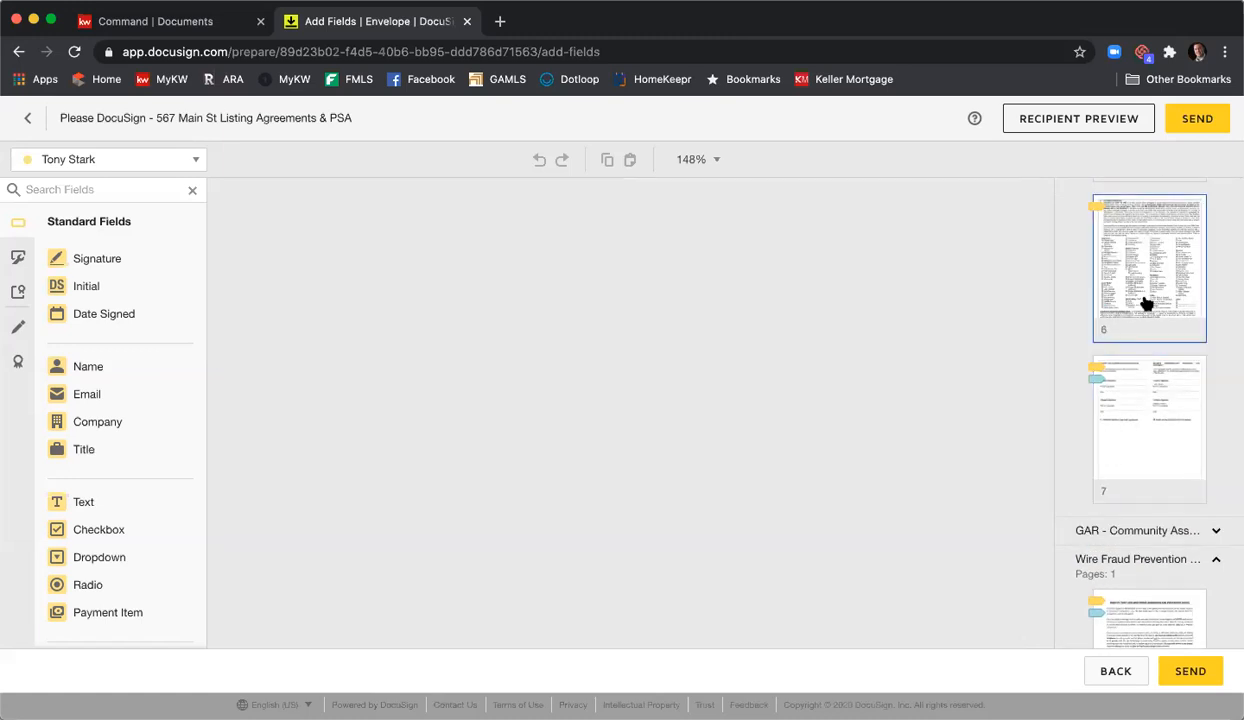
scroll(1140, 330, "up", 5)
scroll(1135, 345, "up", 10)
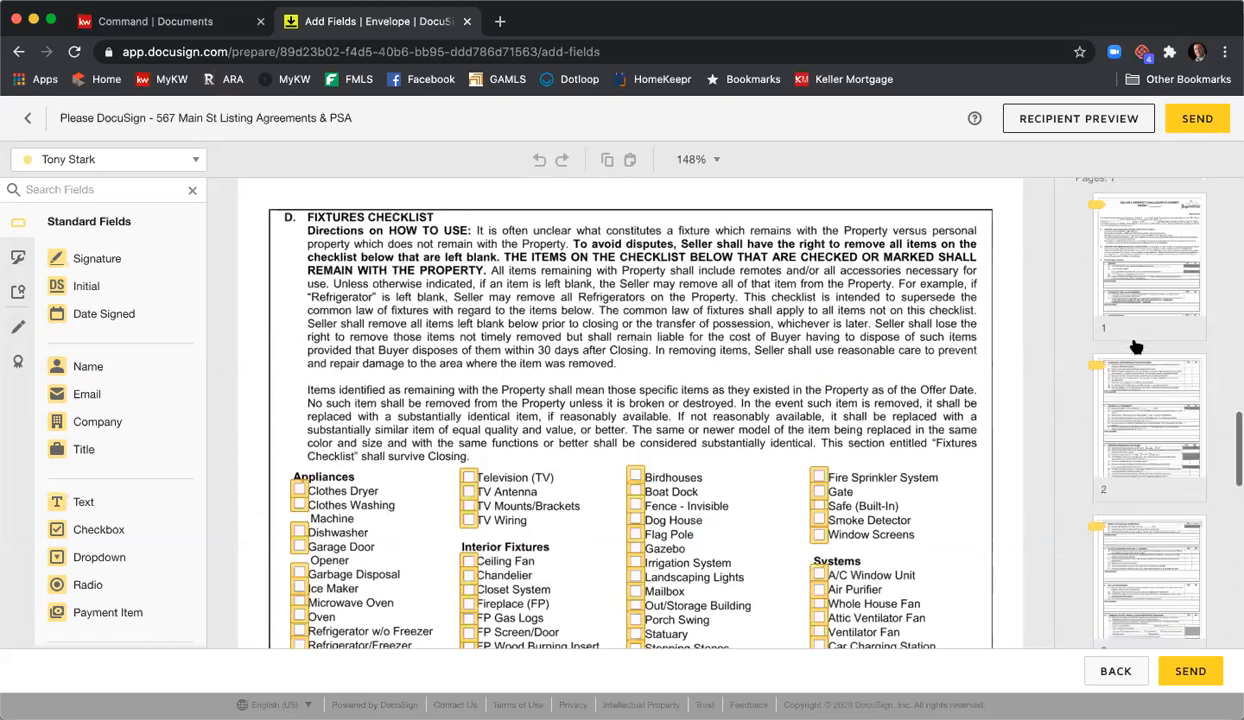
scroll(1134, 346, "up", 5)
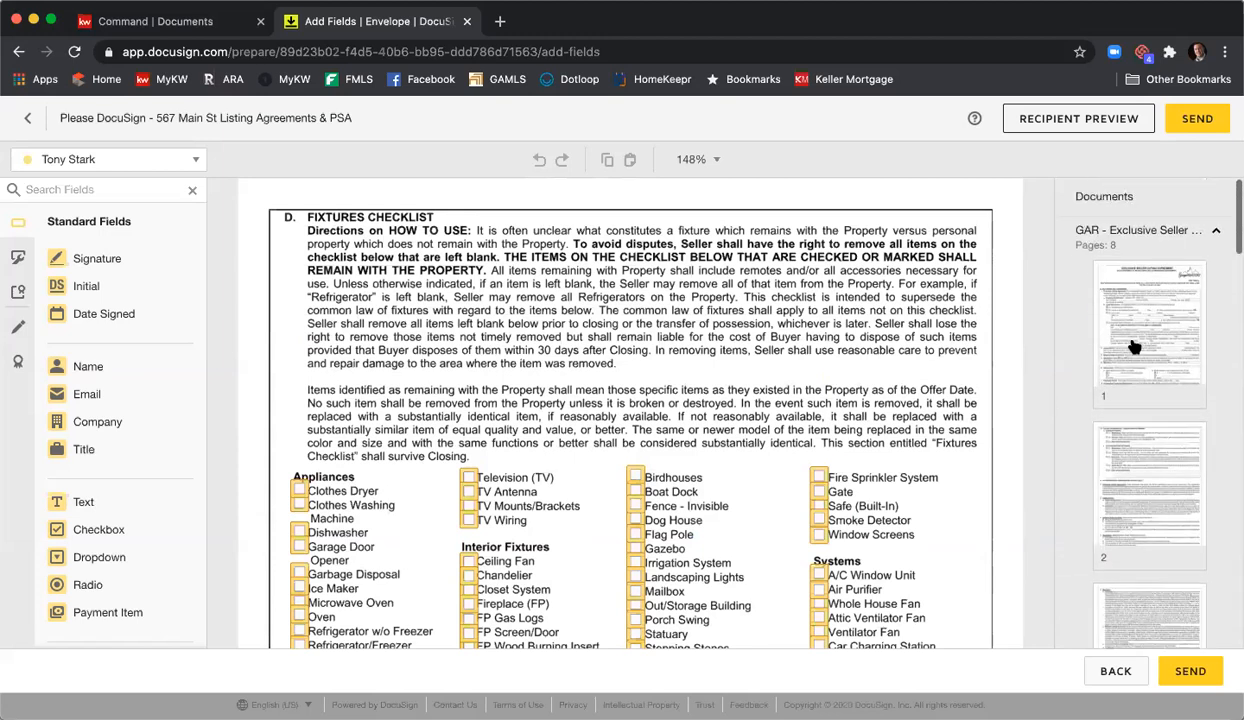
- Collapse the other page lists and jump to page 8, the Exclusive Seller Listing Agreement's seller acceptance page
left_click(1132, 233)
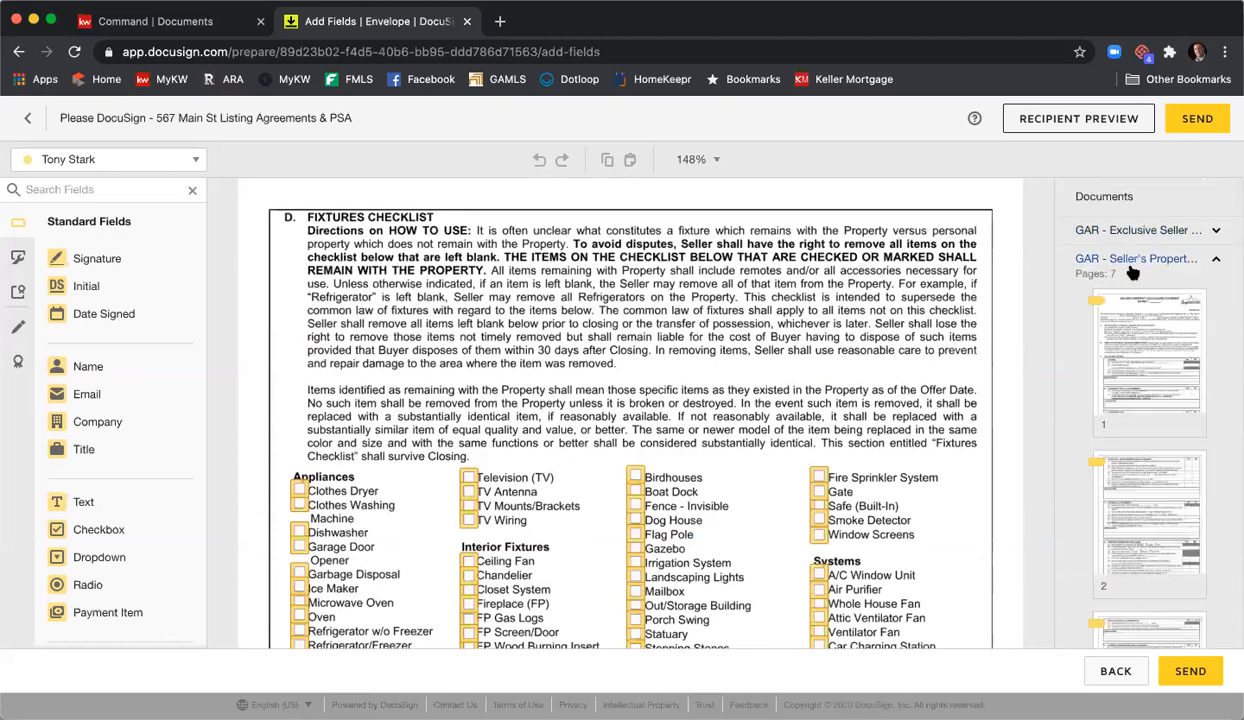
left_click(1136, 262)
left_click(1087, 317)
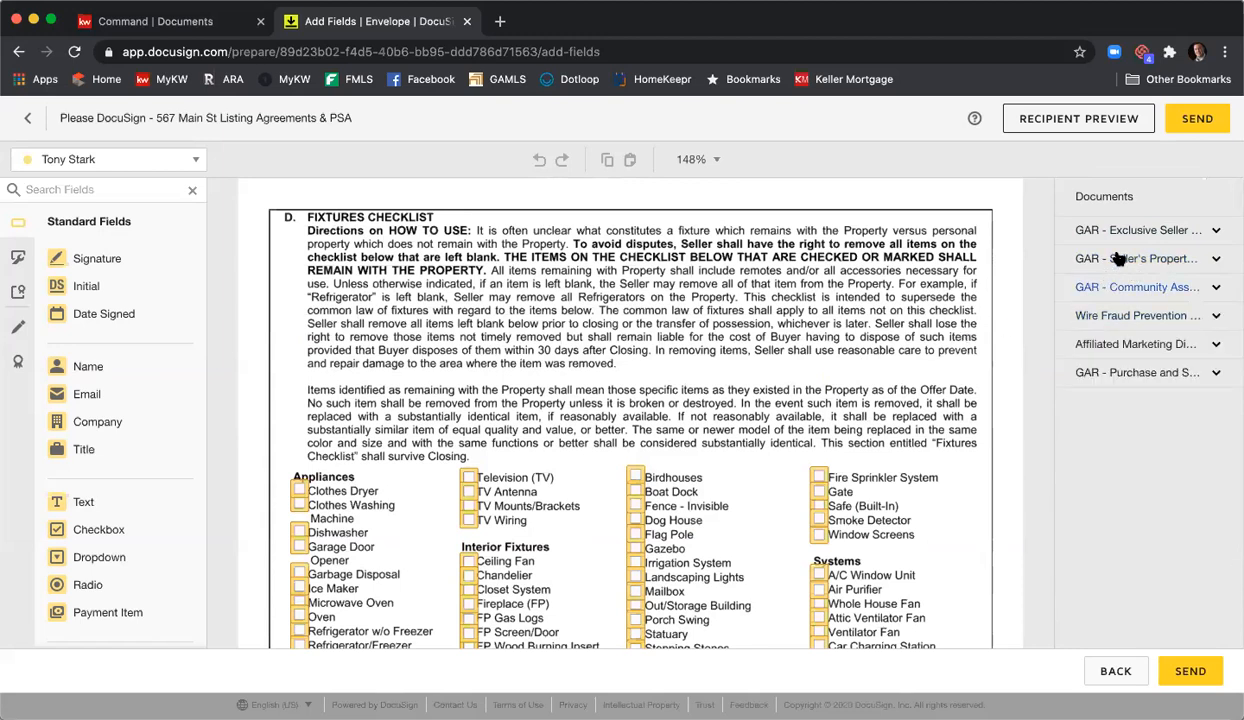
left_click(1090, 231)
scroll(1125, 328, "down", 3)
scroll(1125, 328, "down", 2)
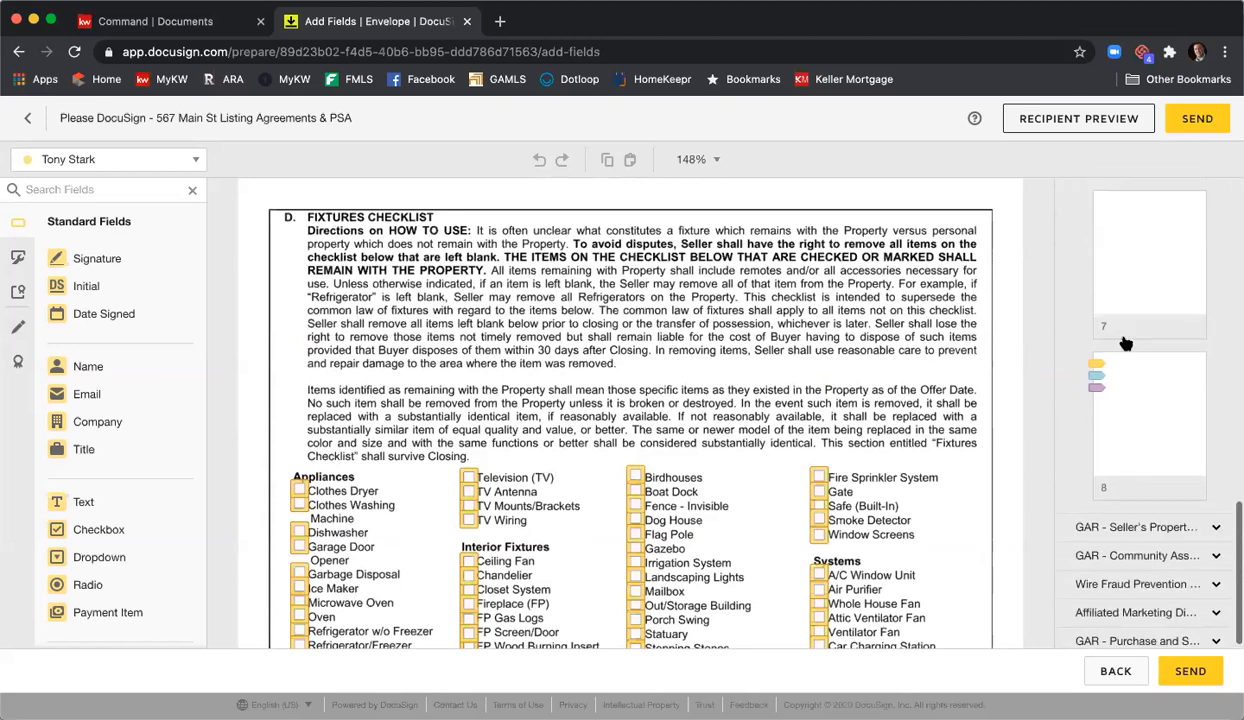
left_click(1110, 390)
scroll(880, 319, "up", 5)
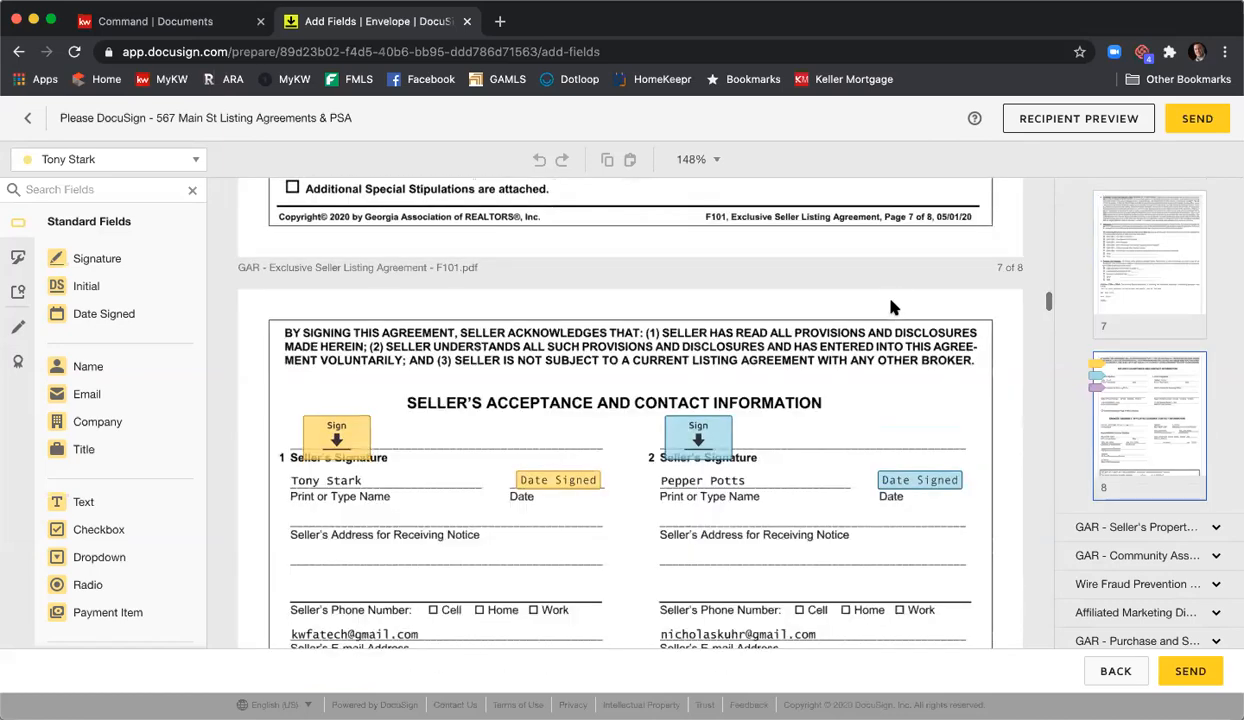
- Scroll to the seller receipt acknowledgement on page 8 and switch the field recipient to the Listing Agent
scroll(890, 305, "down", 5)
scroll(893, 300, "down", 5)
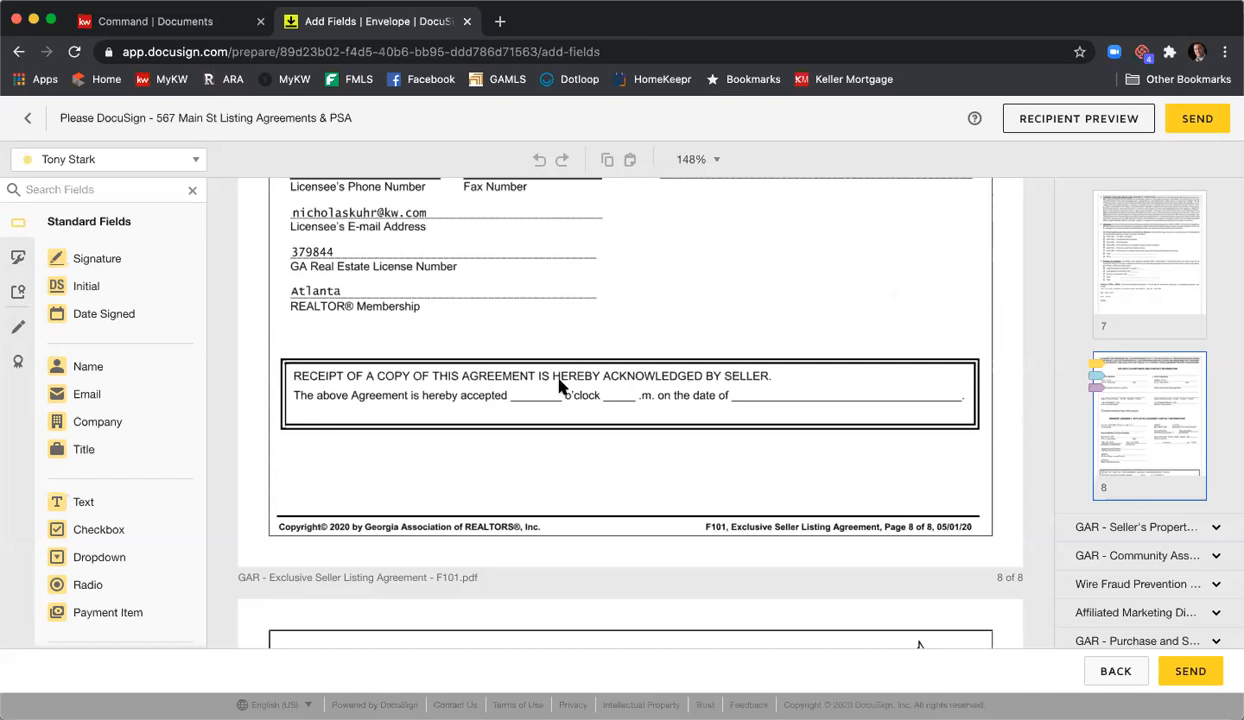
left_click(189, 155)
left_click(100, 242)
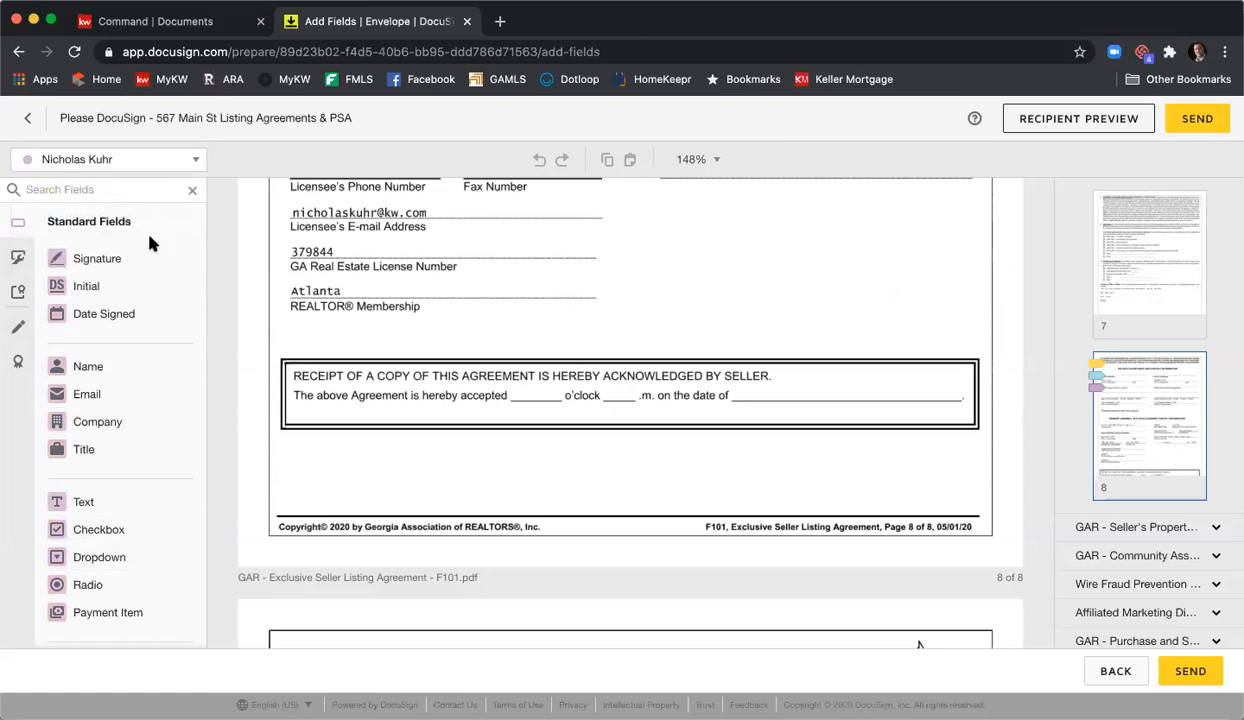
- Add narrow Text fields on the o'clock and .m. blanks and a Date Signed field on the date blank
left_click_drag(122, 500, 510, 386)
left_click_drag(600, 383, 561, 381)
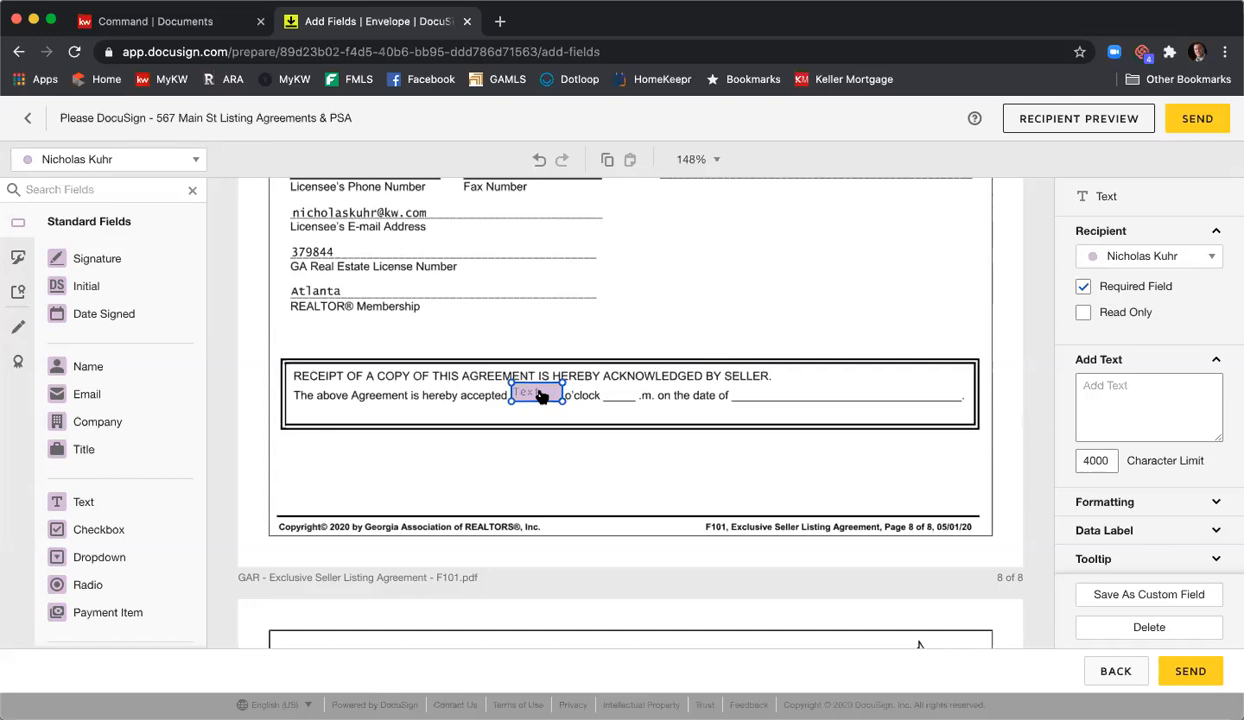
left_click_drag(558, 398, 552, 400)
left_click_drag(128, 498, 638, 383)
left_click_drag(122, 316, 740, 391)
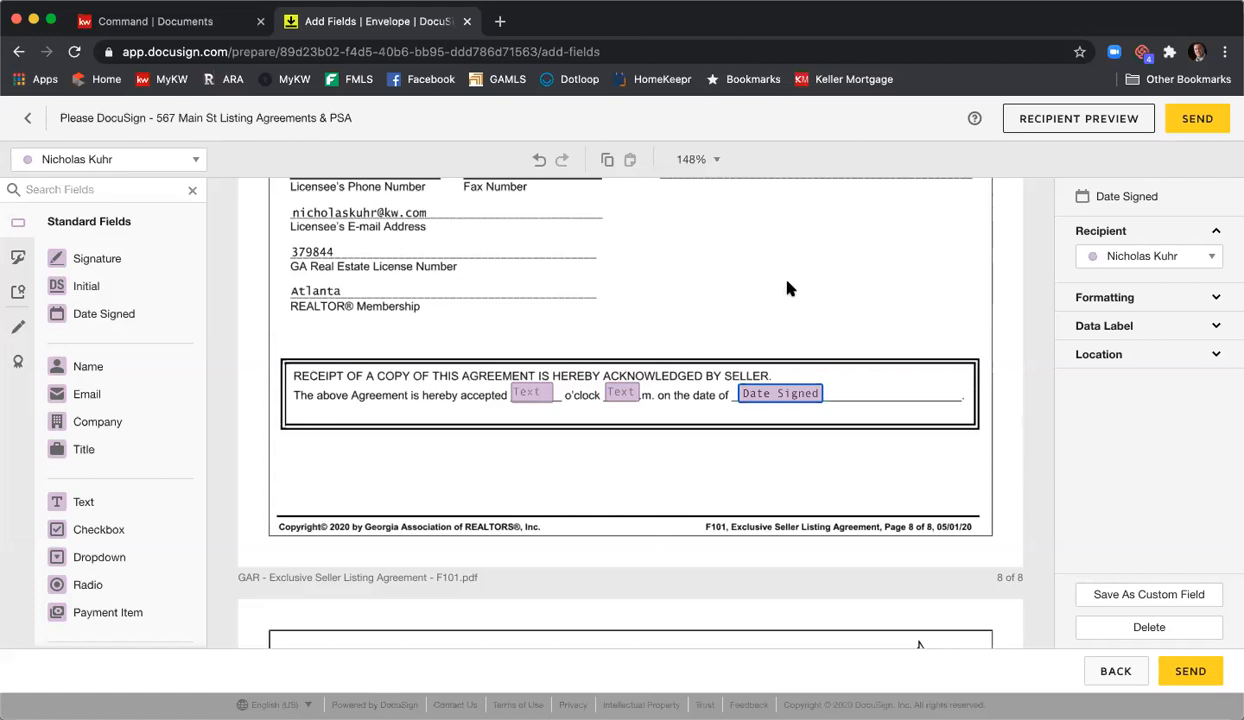
- Scroll to the Seller's Property Disclosure Statement and select the question 1(a) year-built Text field
scroll(789, 285, "down", 5)
scroll(789, 282, "down", 4)
scroll(789, 280, "up", 2)
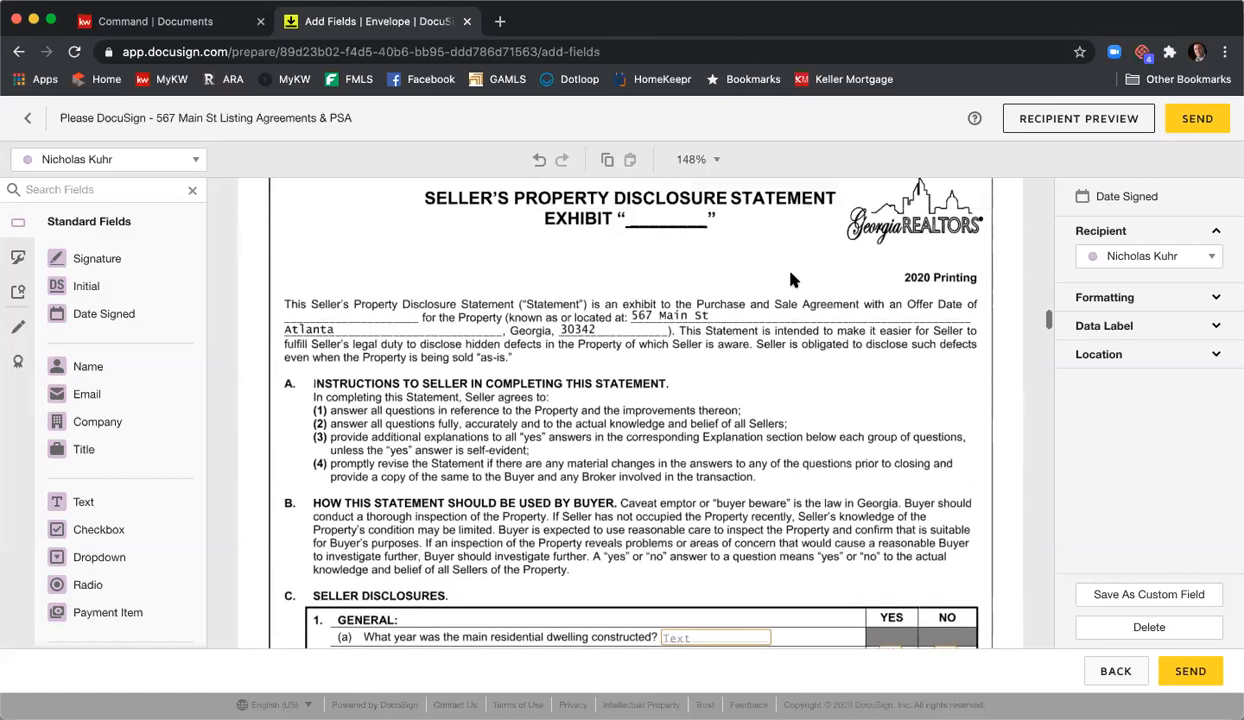
scroll(790, 279, "up", 1)
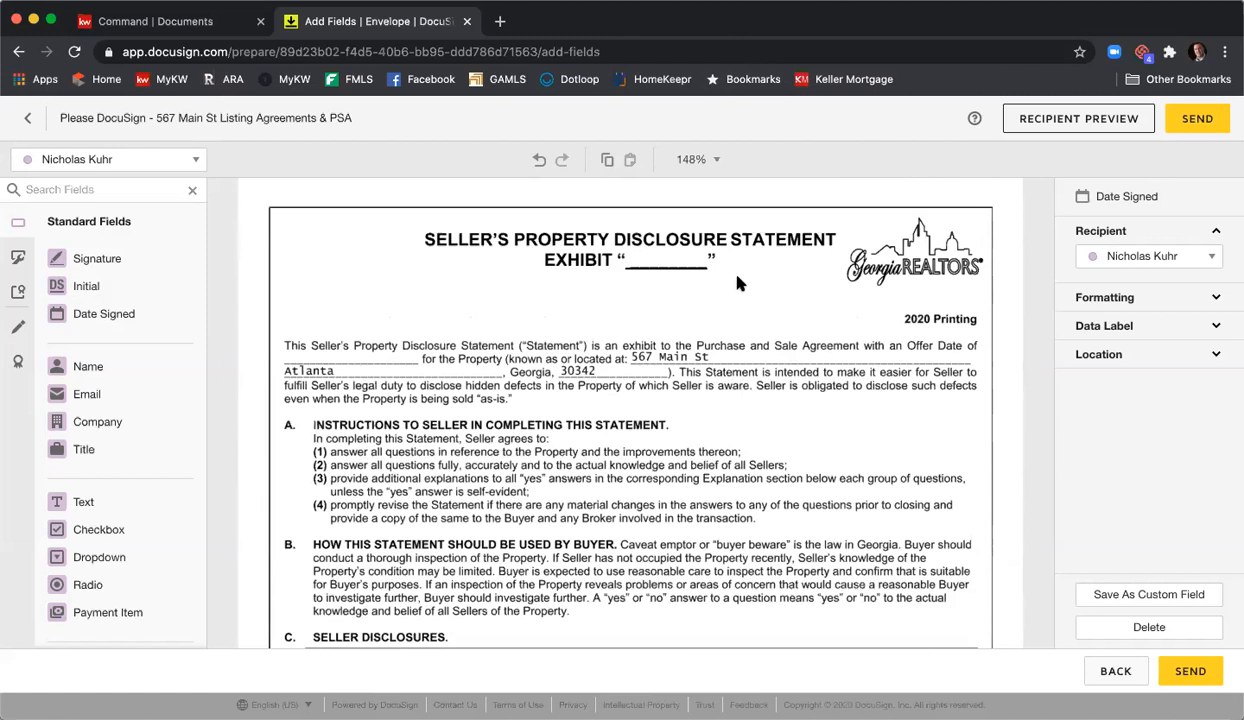
scroll(720, 262, "down", 1)
left_click(720, 292)
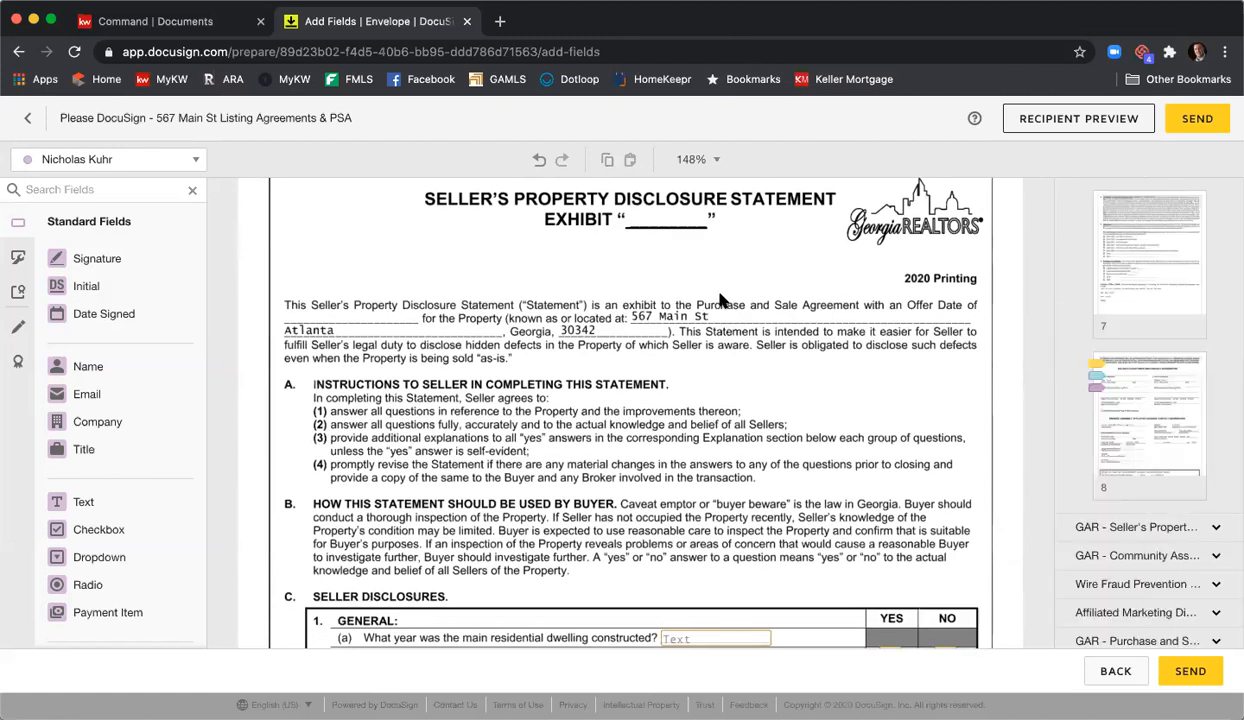
scroll(720, 298, "down", 1)
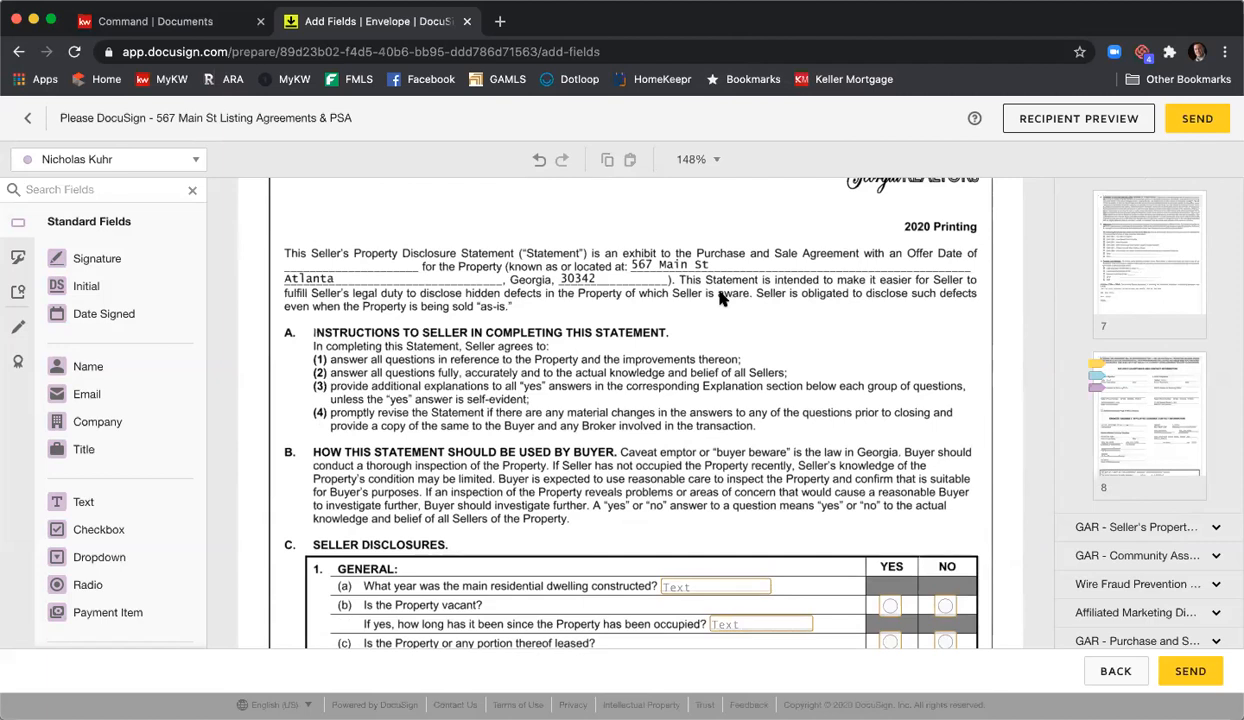
scroll(596, 392, "down", 4)
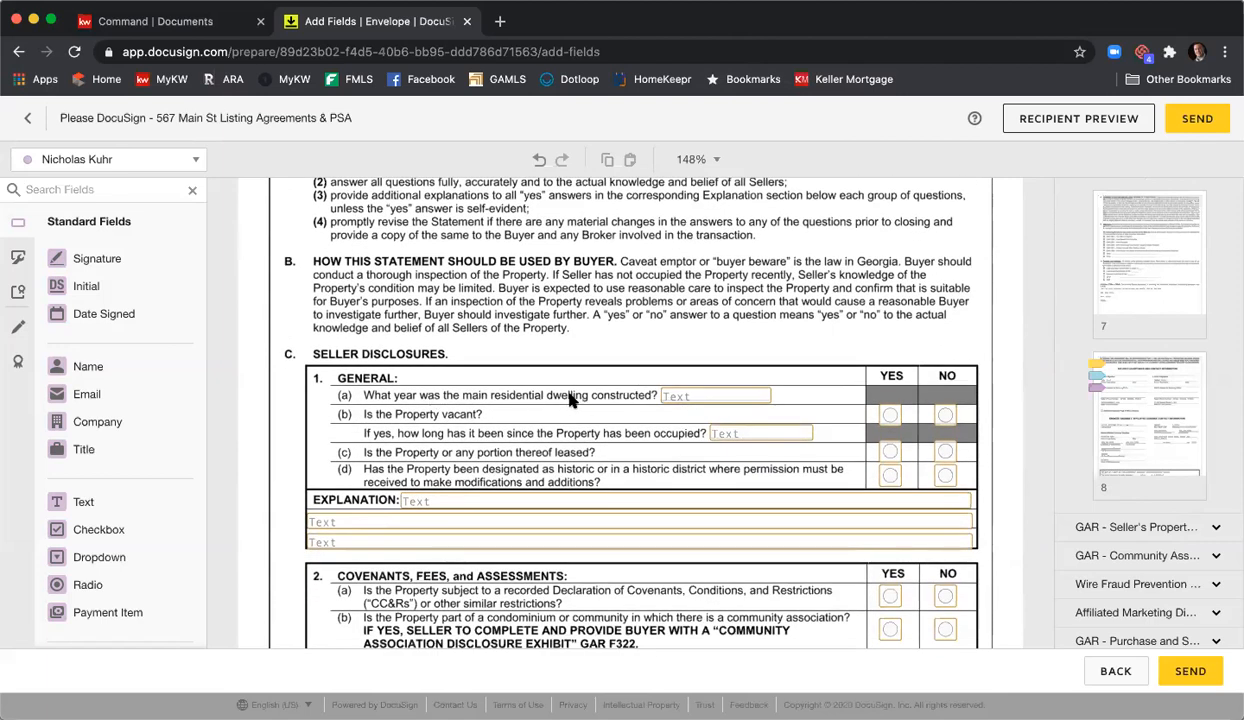
left_click(695, 399)
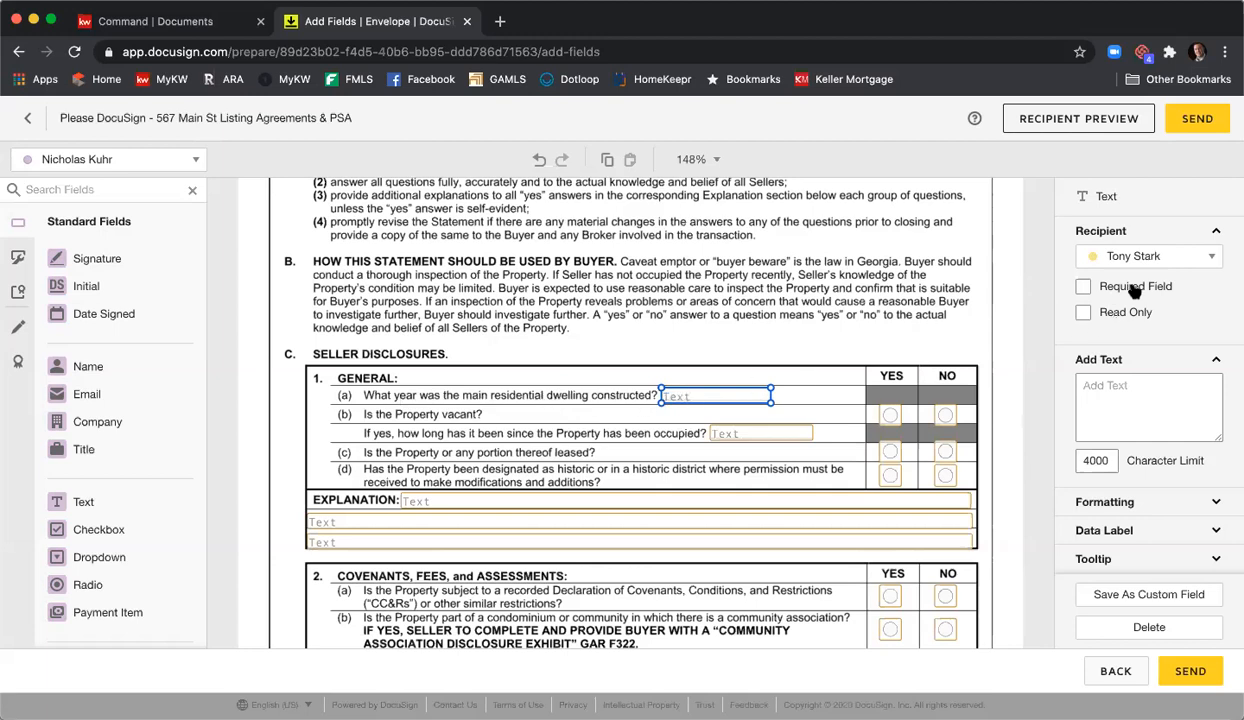
- Tick Required Field for the disclosure statement's year-built Text field
left_click(1082, 286)
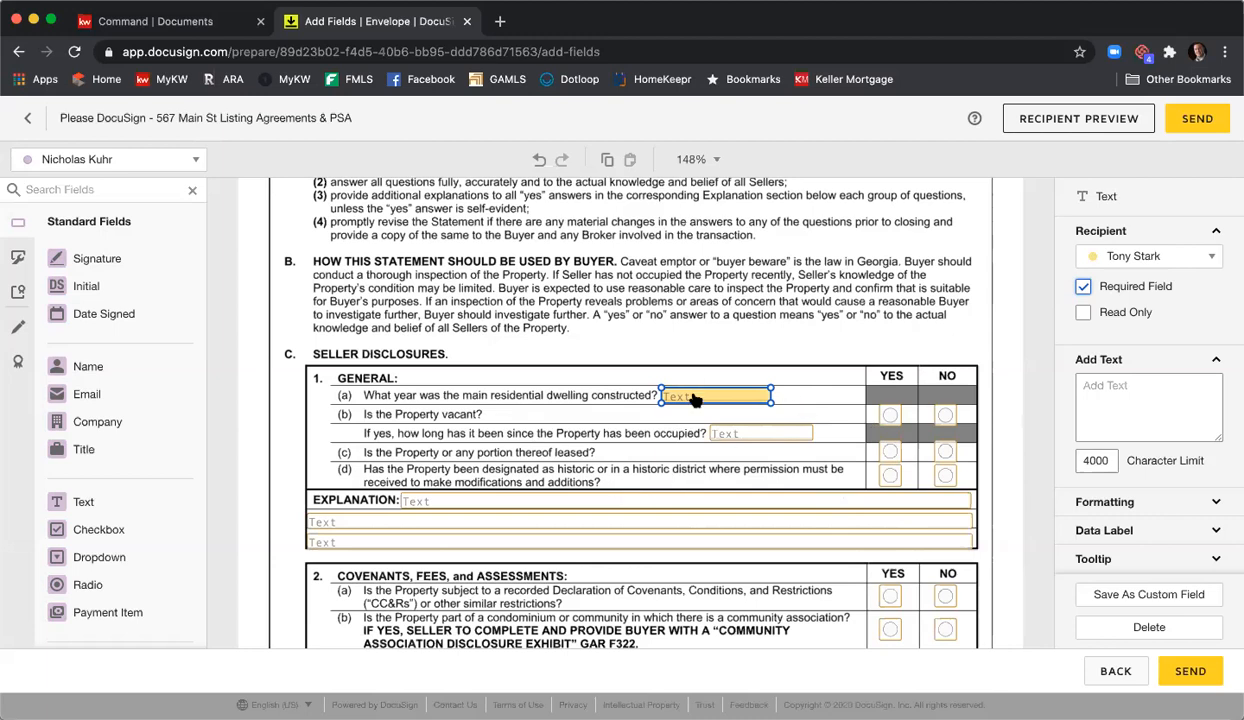
- Scroll the Community Association Disclosure down to section B, Contact Information for Association
left_click(645, 331)
scroll(645, 331, "down", 10)
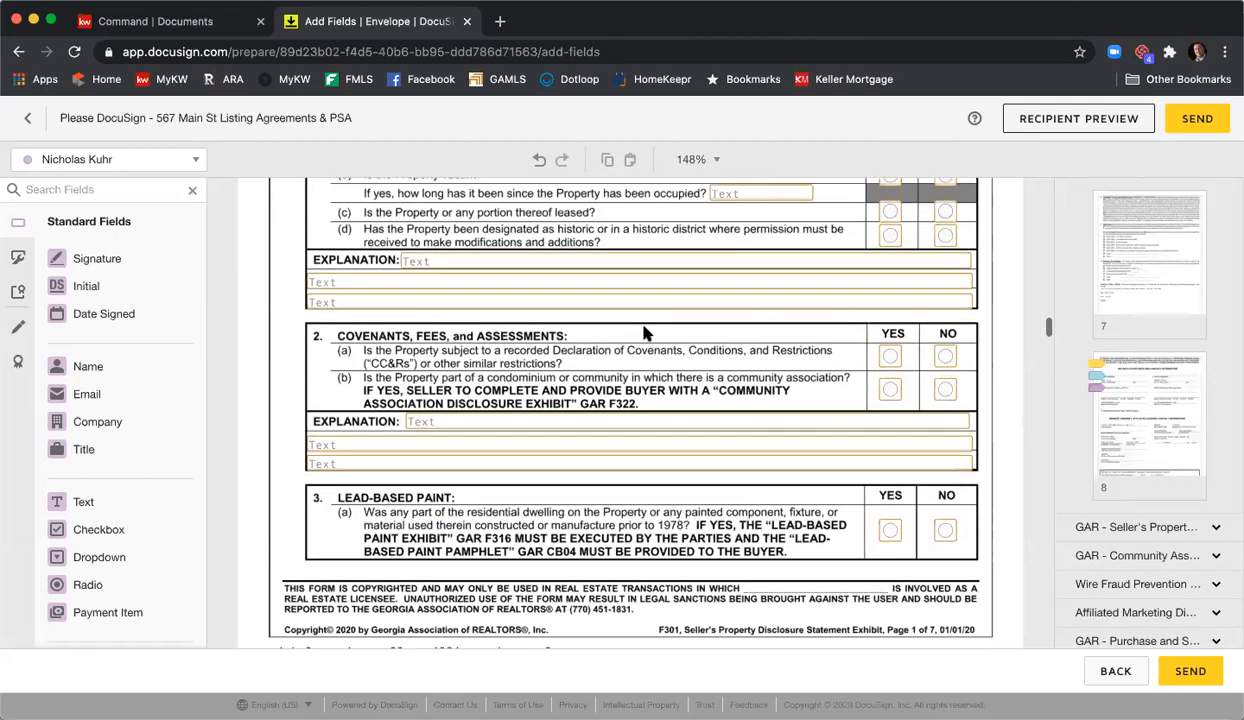
scroll(645, 336, "down", 10)
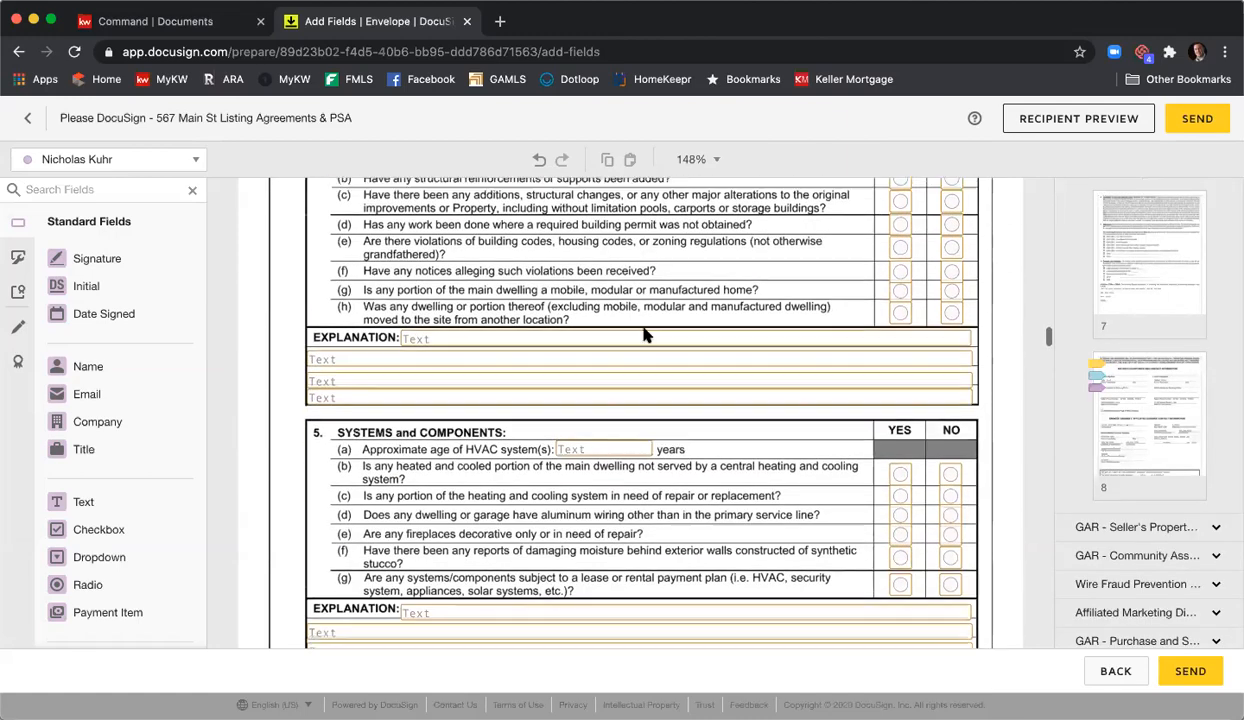
scroll(645, 336, "down", 10)
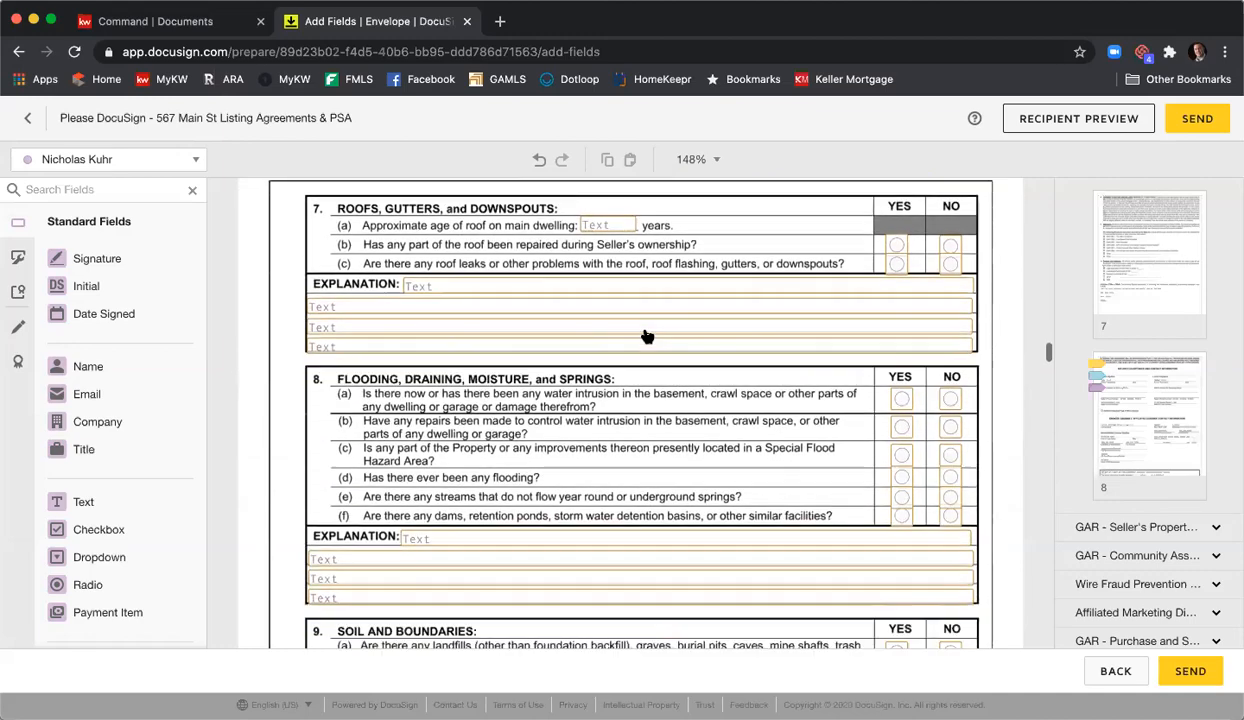
scroll(645, 336, "down", 10)
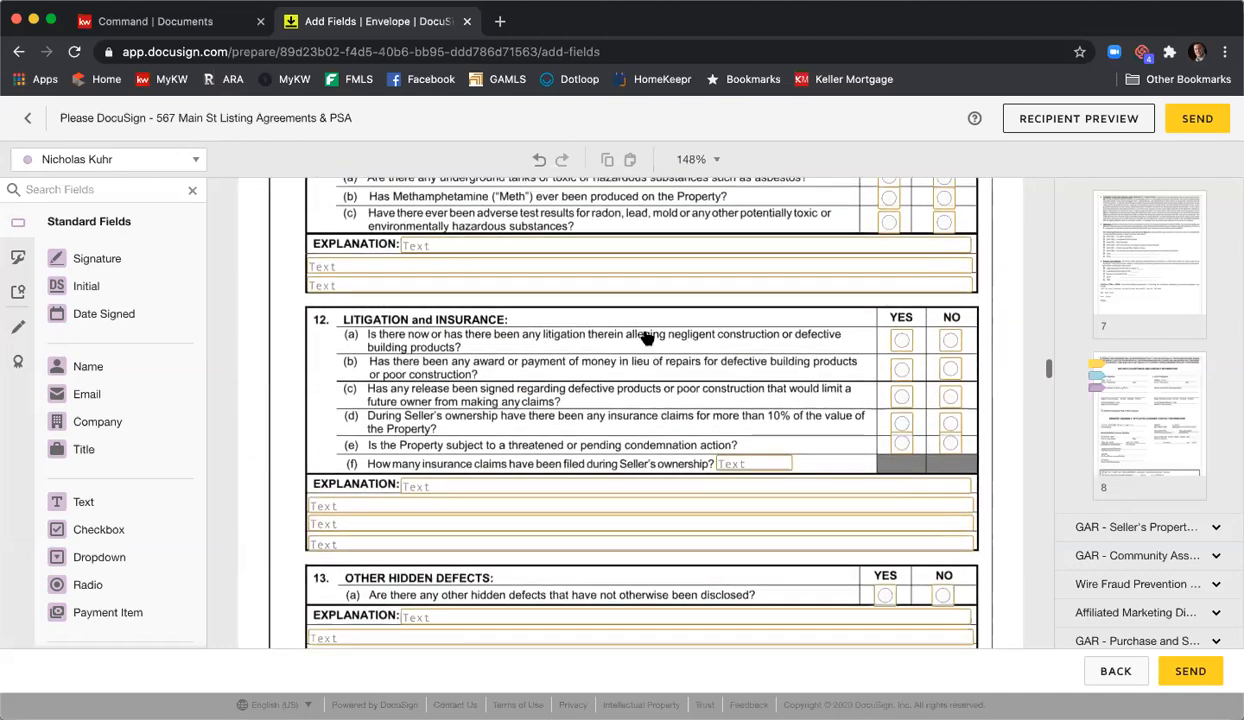
scroll(645, 336, "down", 10)
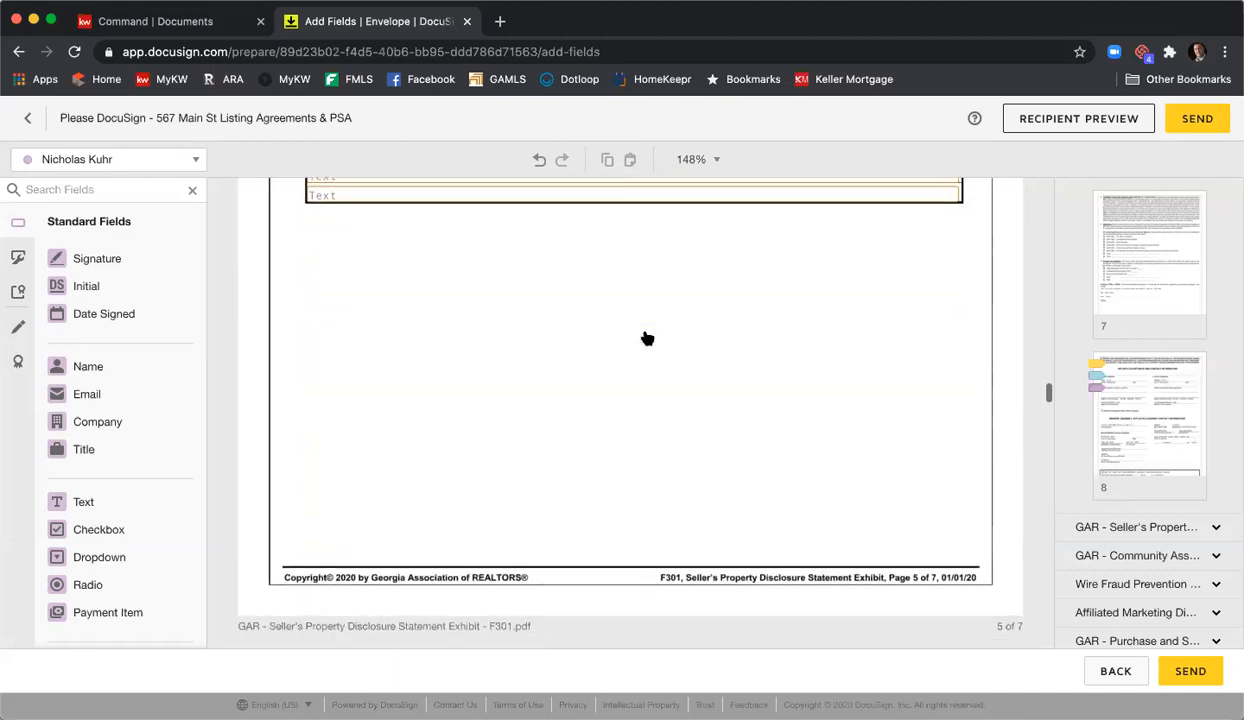
scroll(645, 336, "down", 10)
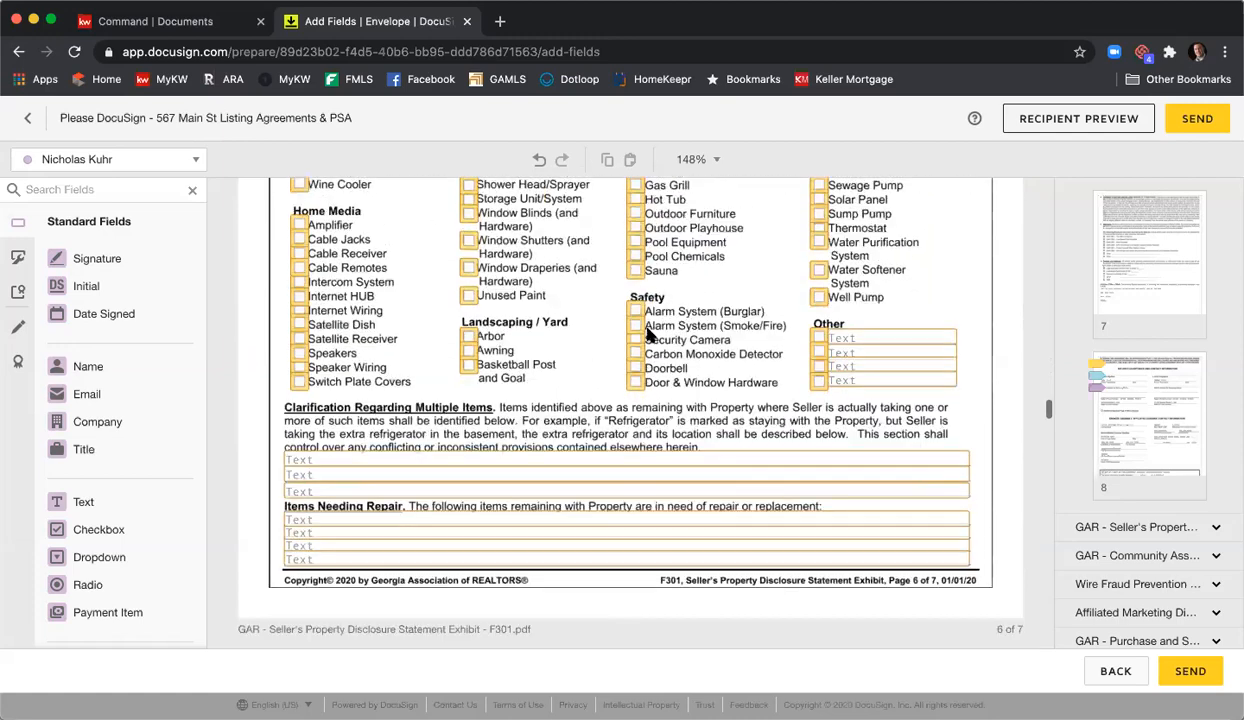
scroll(648, 336, "down", 5)
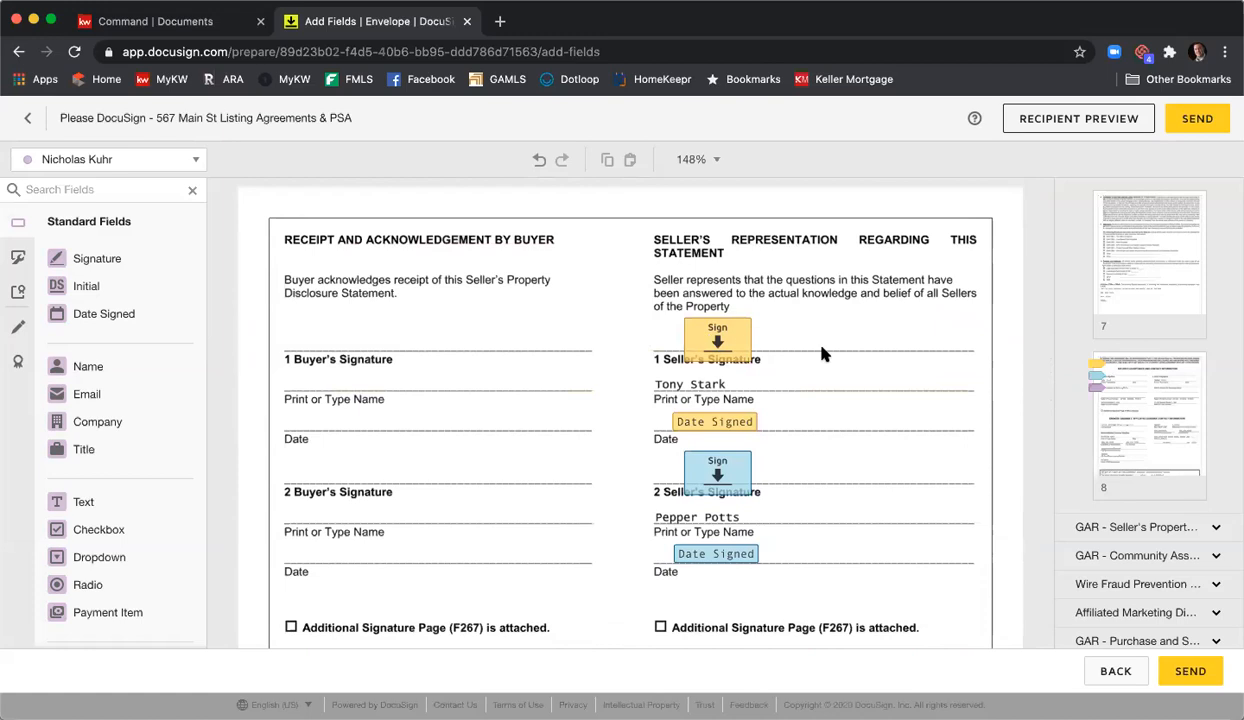
scroll(745, 350, "down", 2)
scroll(785, 368, "down", 5)
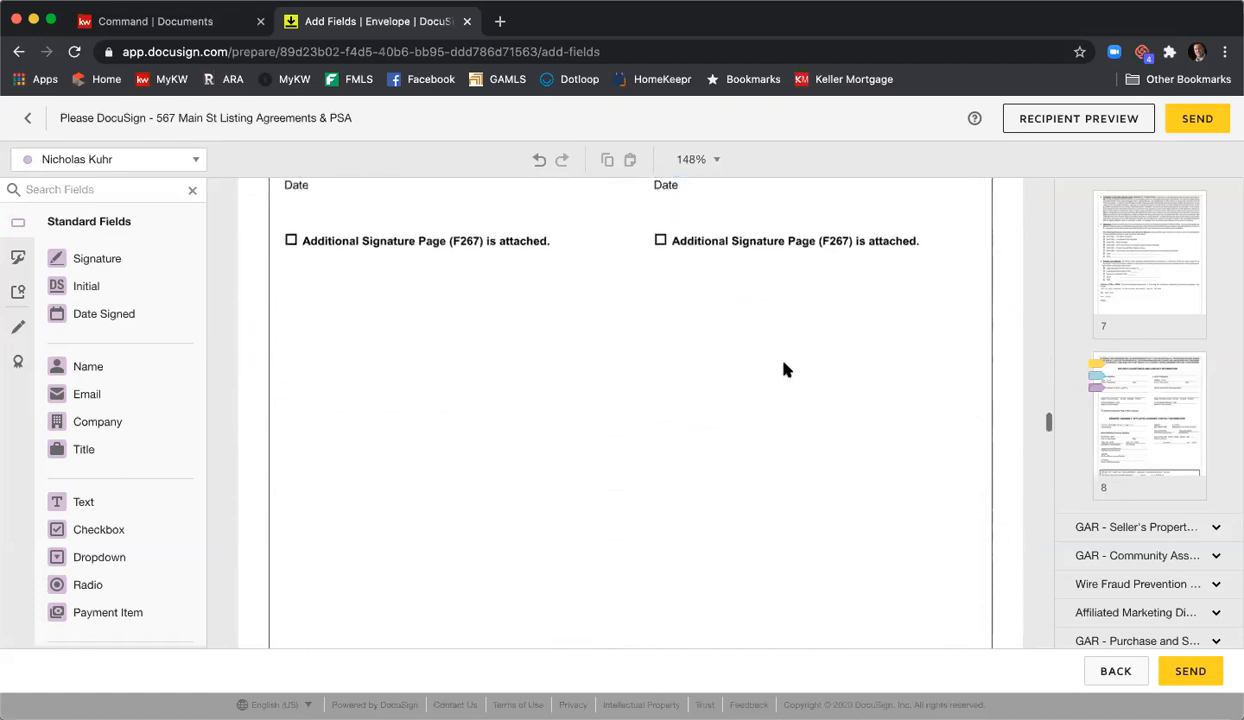
scroll(785, 370, "down", 5)
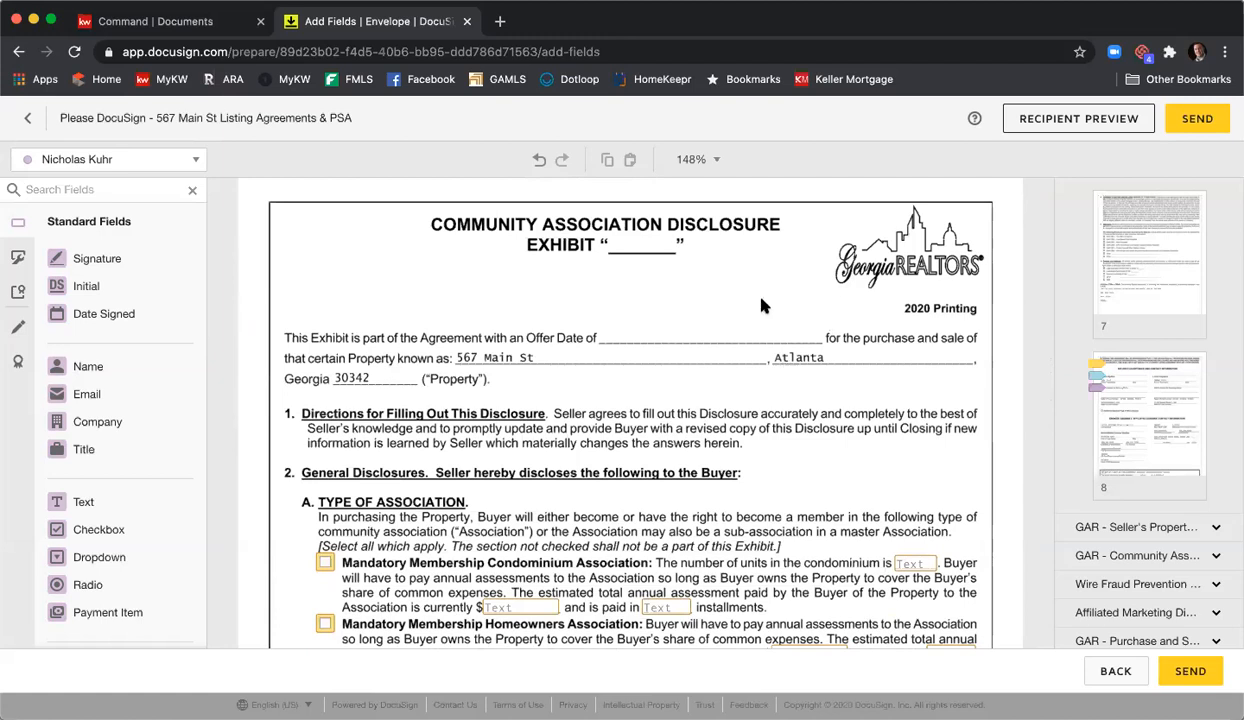
scroll(698, 319, "down", 4)
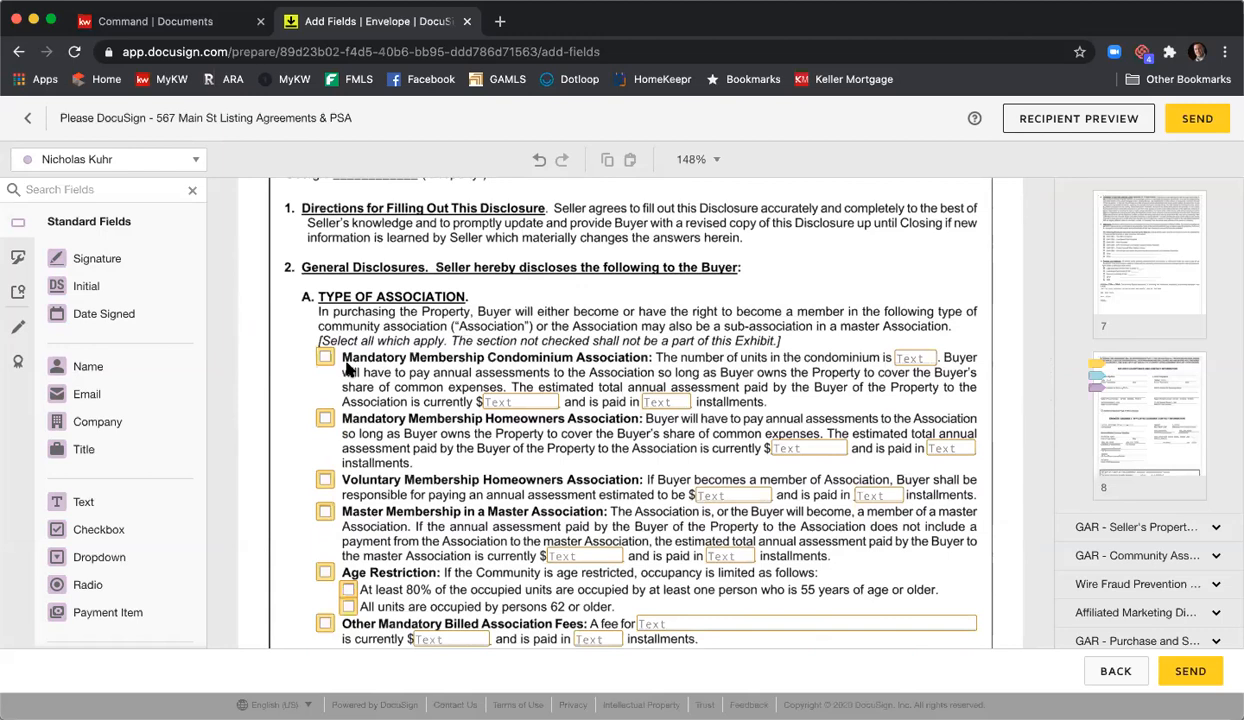
scroll(602, 332, "down", 2)
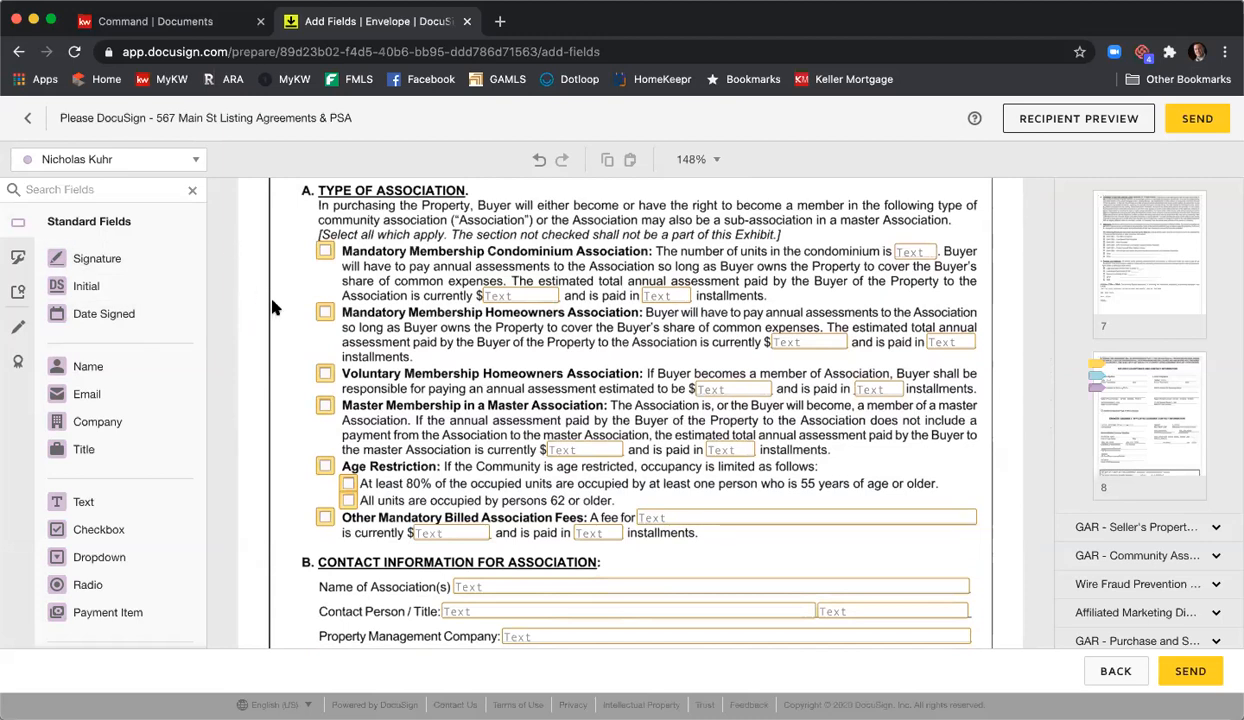
- Set the Name of Association(s) Text field to Required Field
left_click(515, 590)
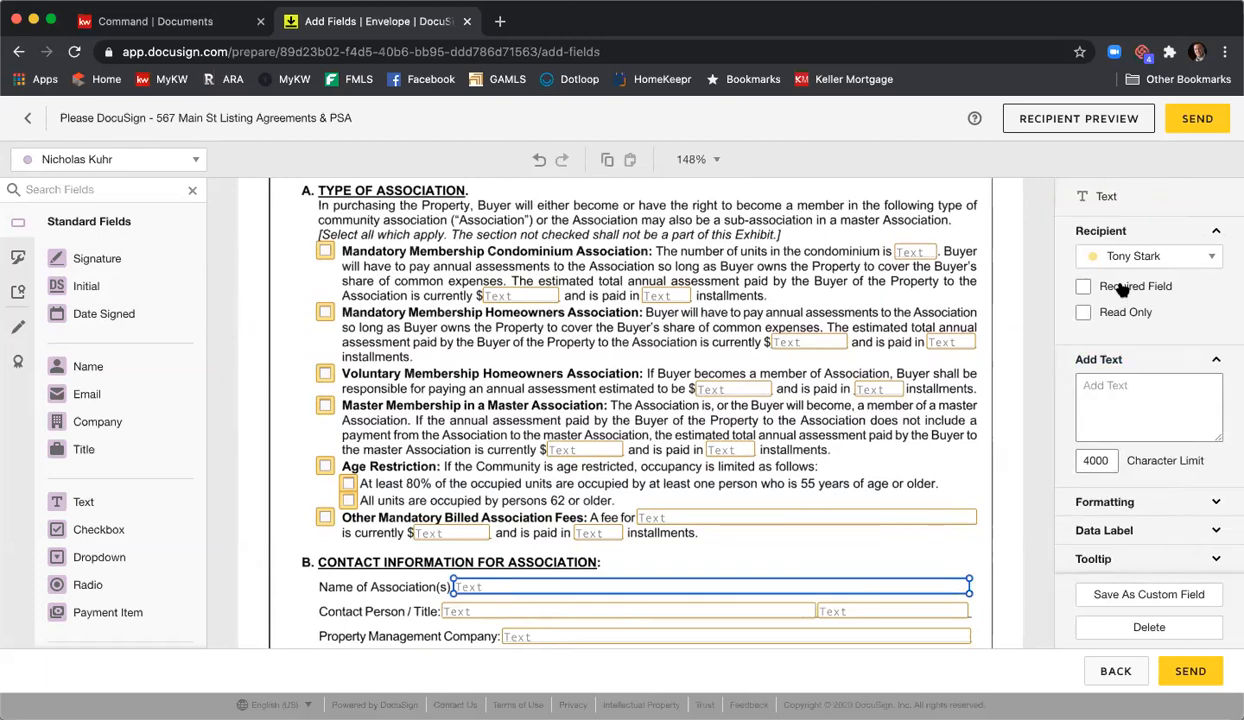
left_click(1120, 287)
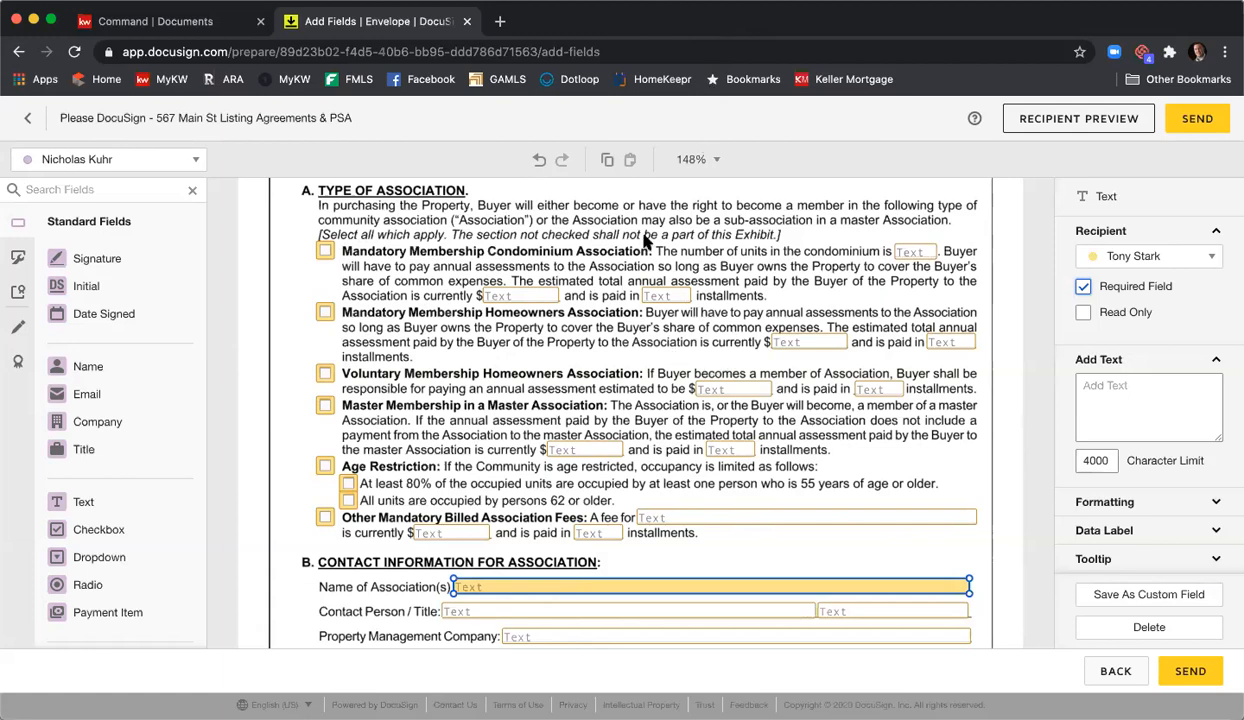
- Nudge the yellow and blue Sign fields up onto their signature lines in the notice acknowledgment
scroll(645, 241, "down", 5)
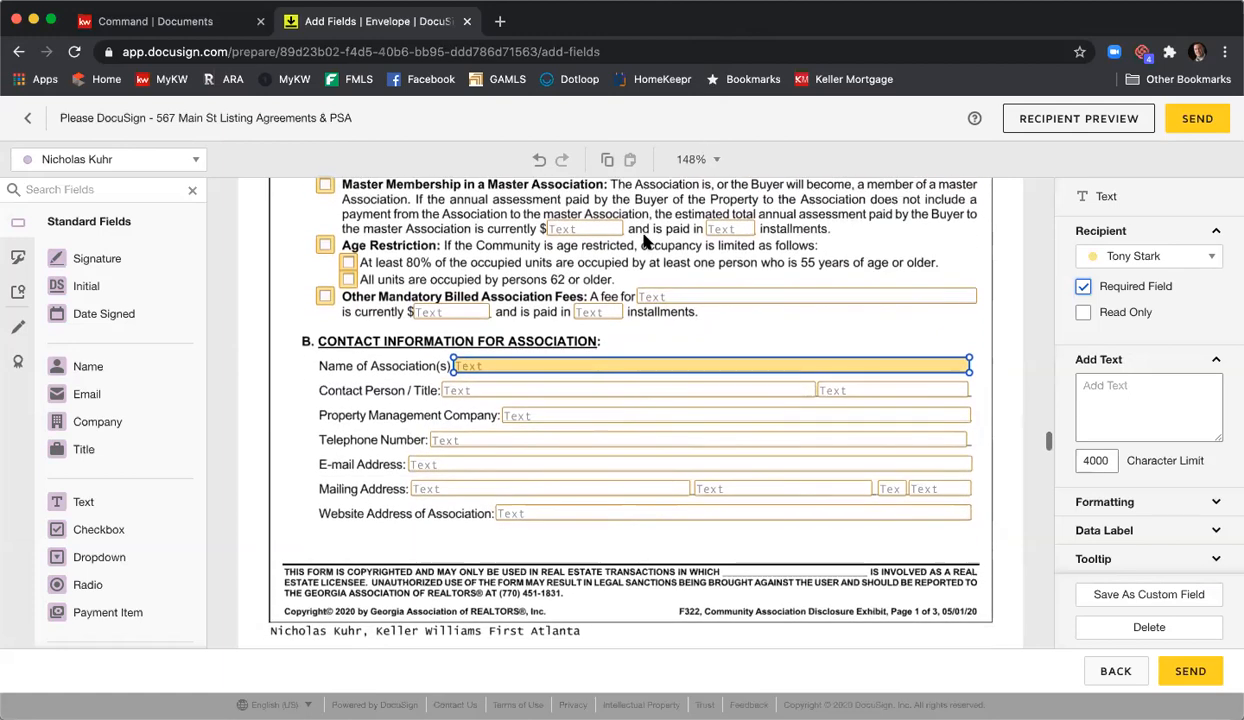
scroll(645, 241, "down", 10)
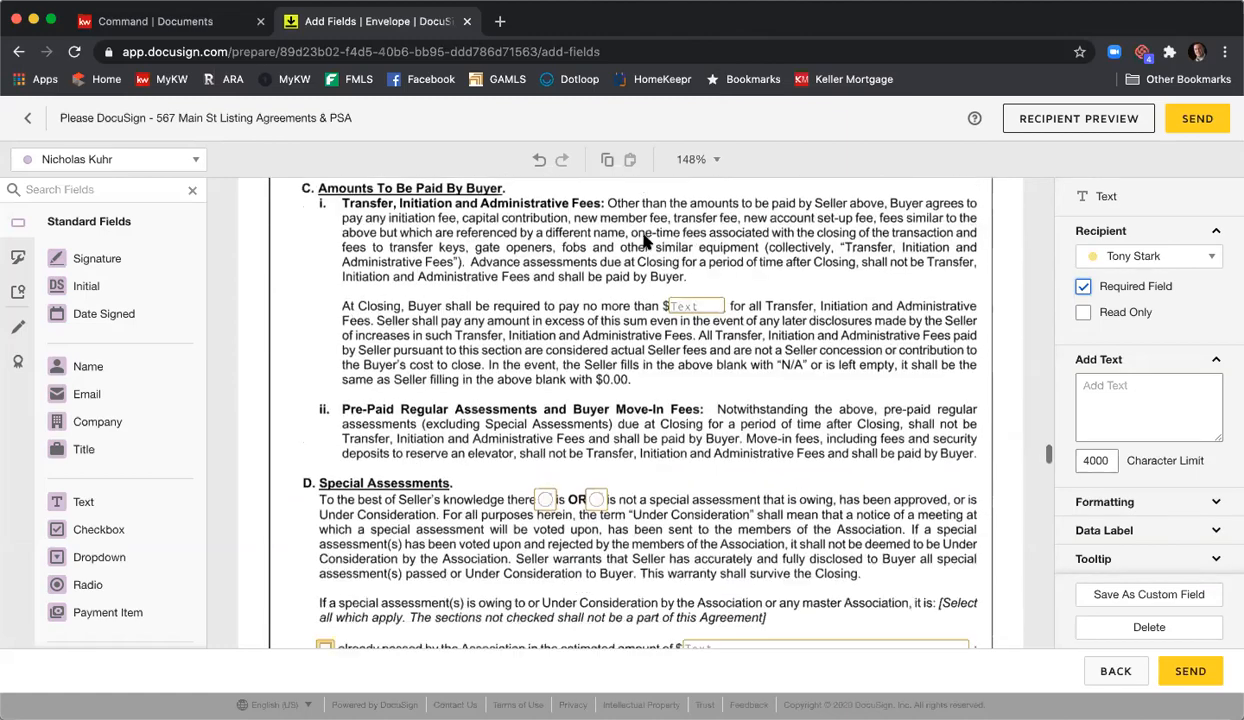
scroll(645, 241, "down", 10)
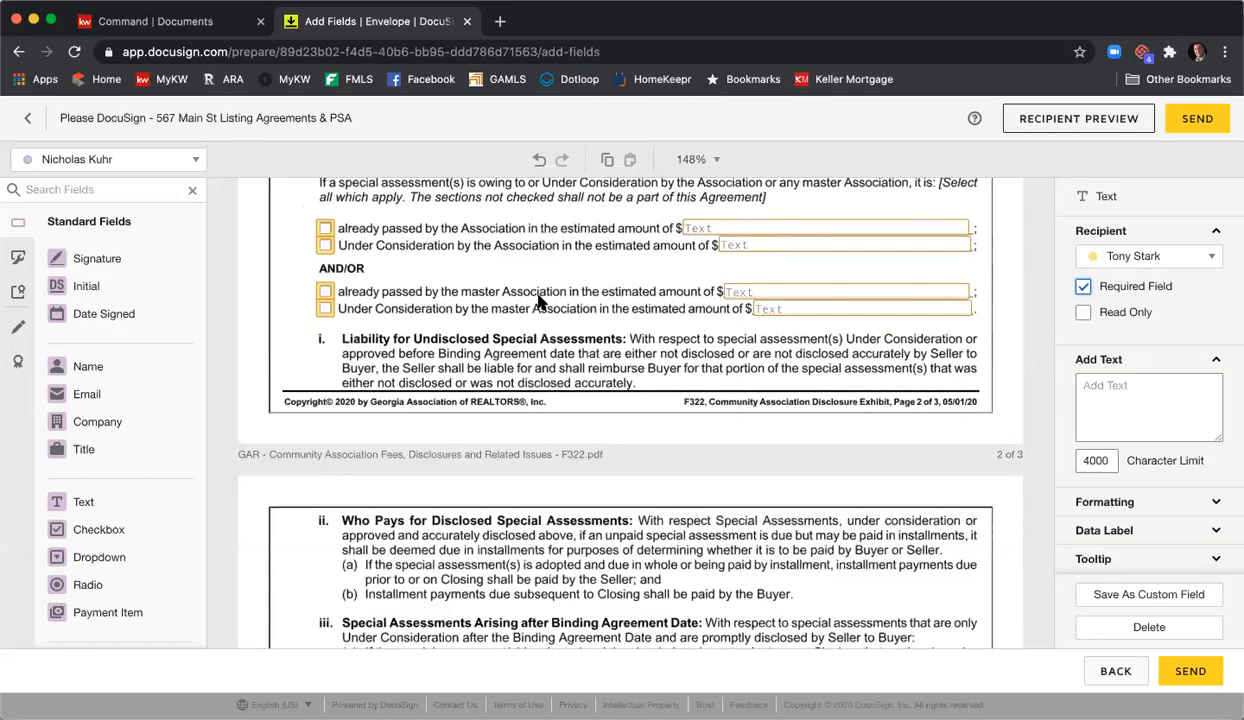
scroll(540, 300, "down", 20)
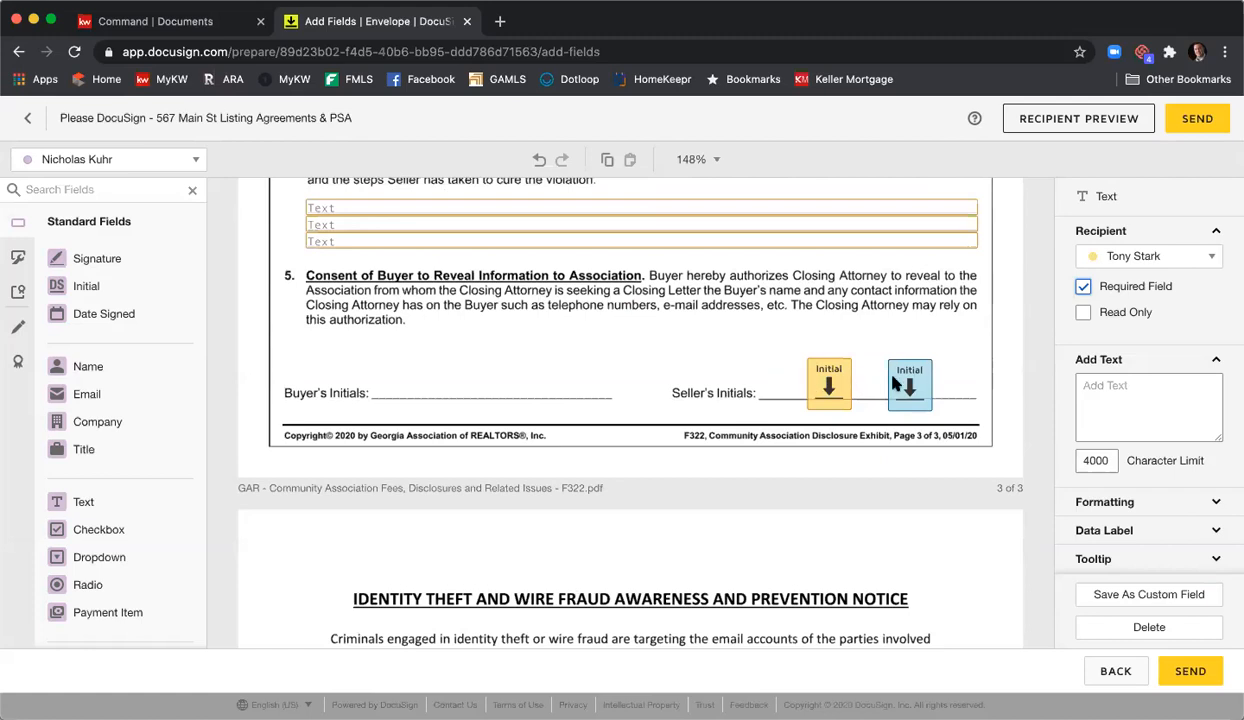
scroll(690, 336, "down", 6)
scroll(690, 336, "down", 17)
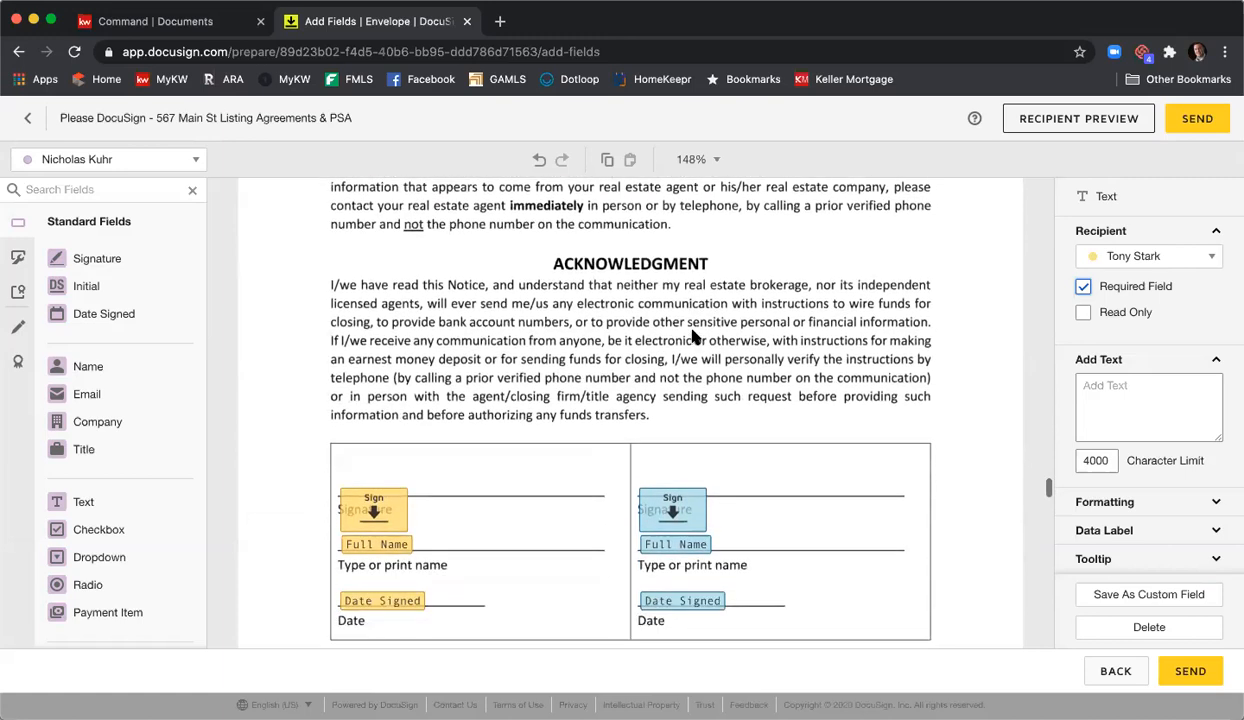
scroll(695, 338, "down", 3)
left_click_drag(354, 408, 359, 380)
left_click_drag(672, 408, 676, 381)
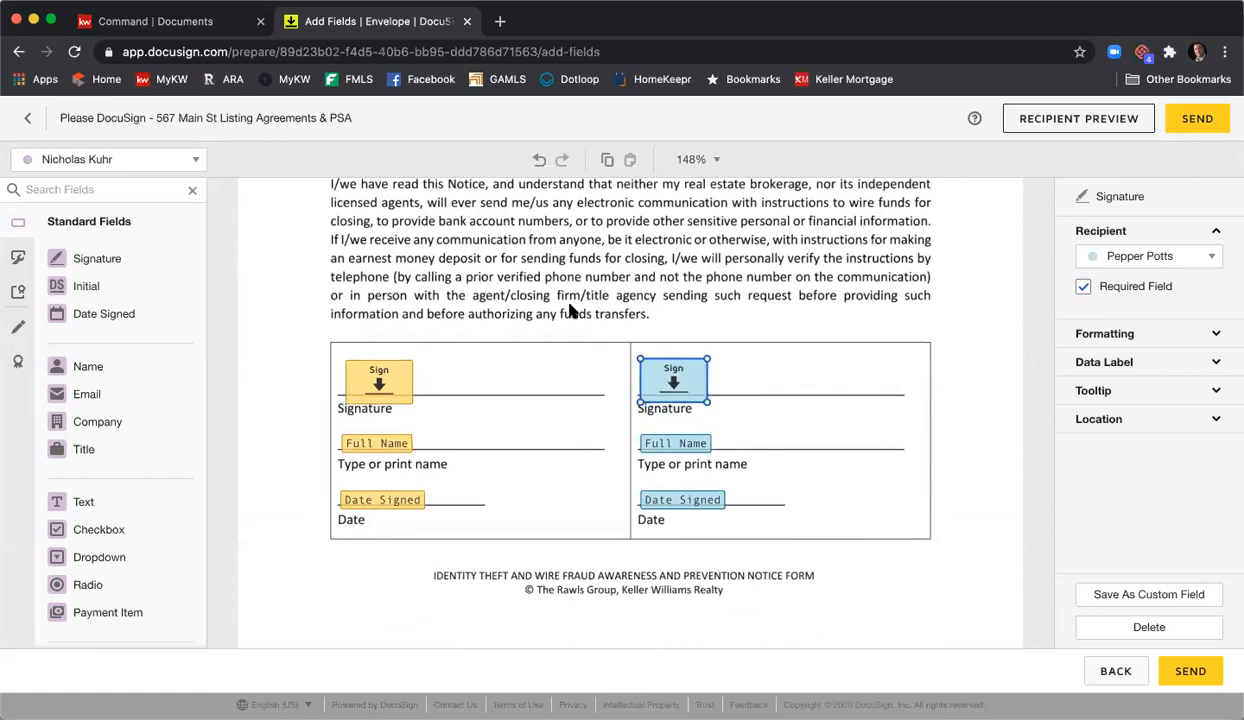
scroll(545, 300, "down", 5)
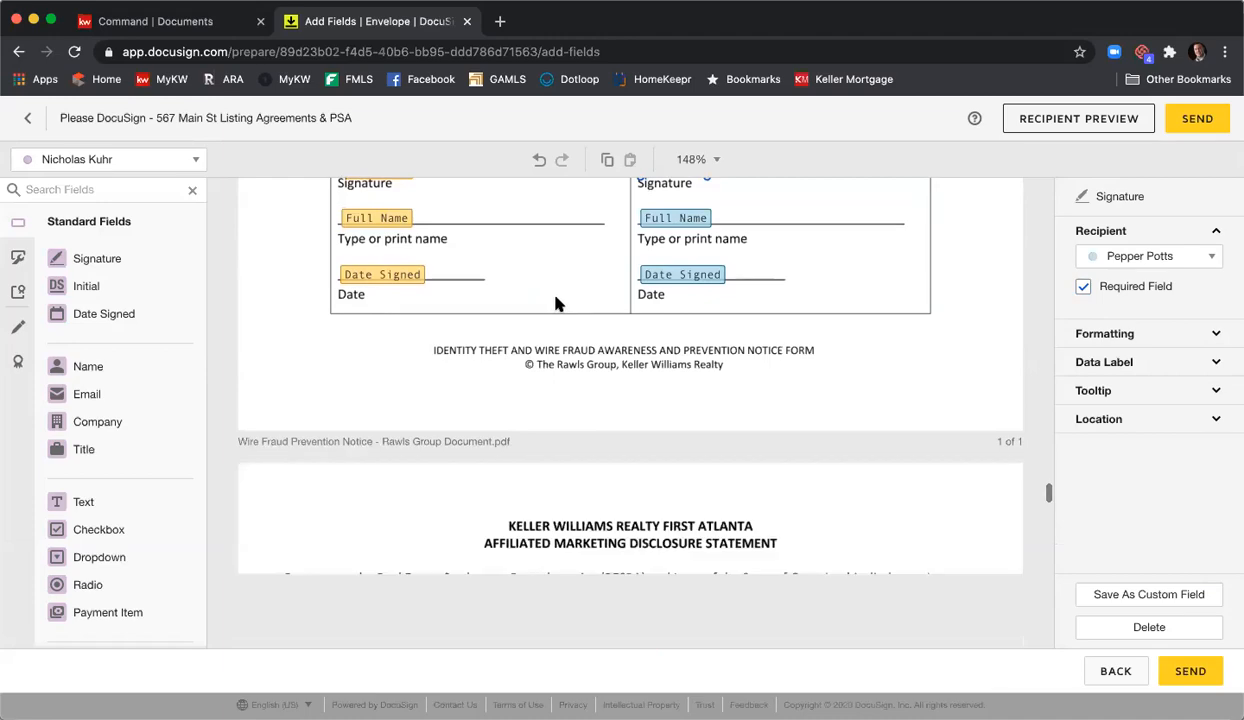
scroll(485, 279, "down", 10)
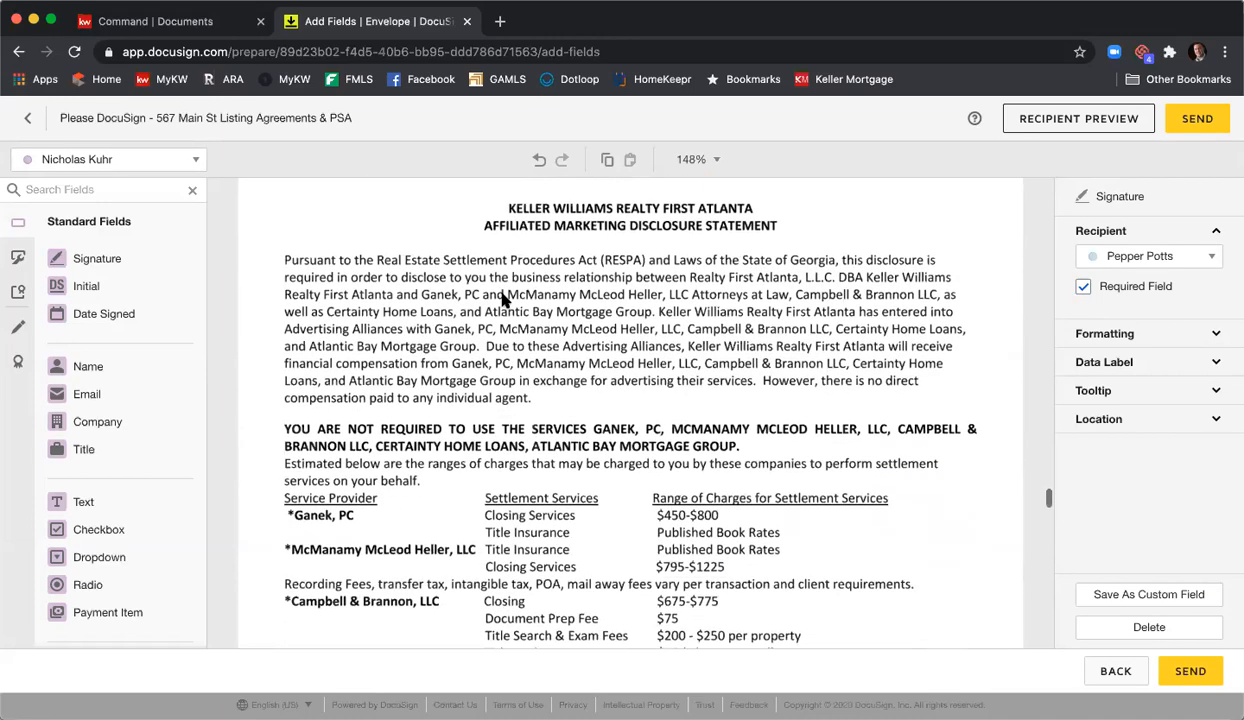
scroll(503, 300, "down", 20)
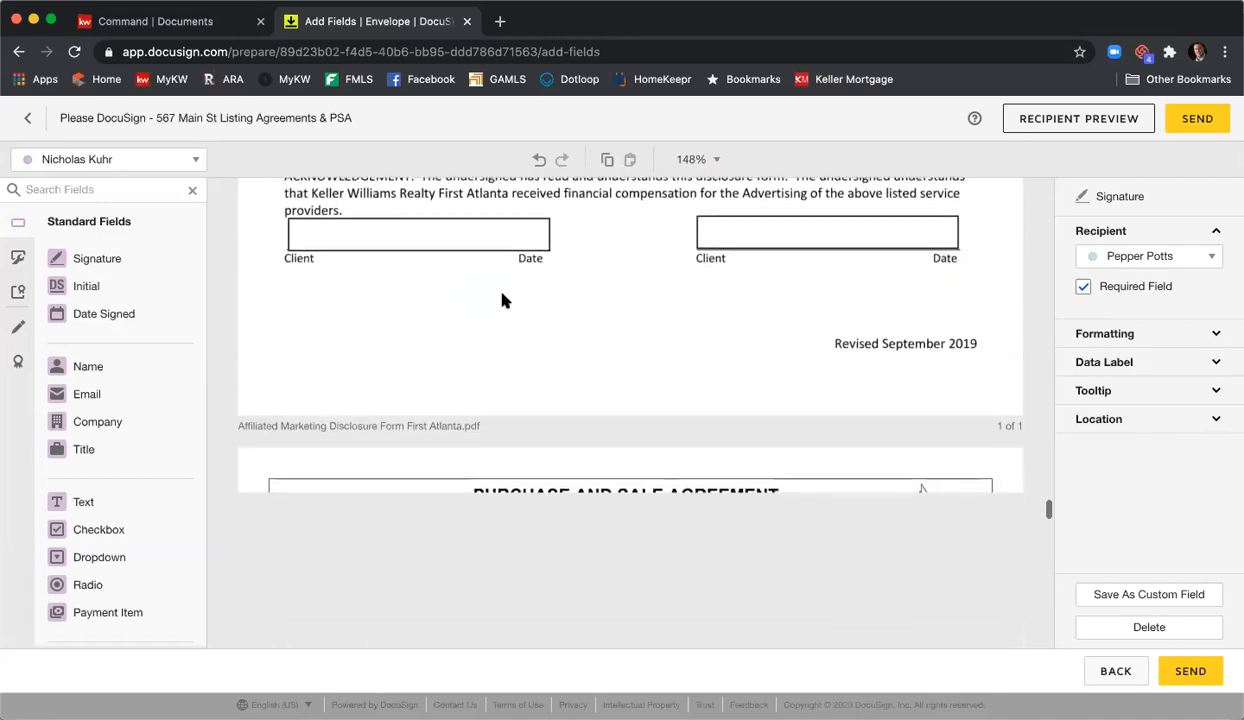
scroll(503, 300, "up", 5)
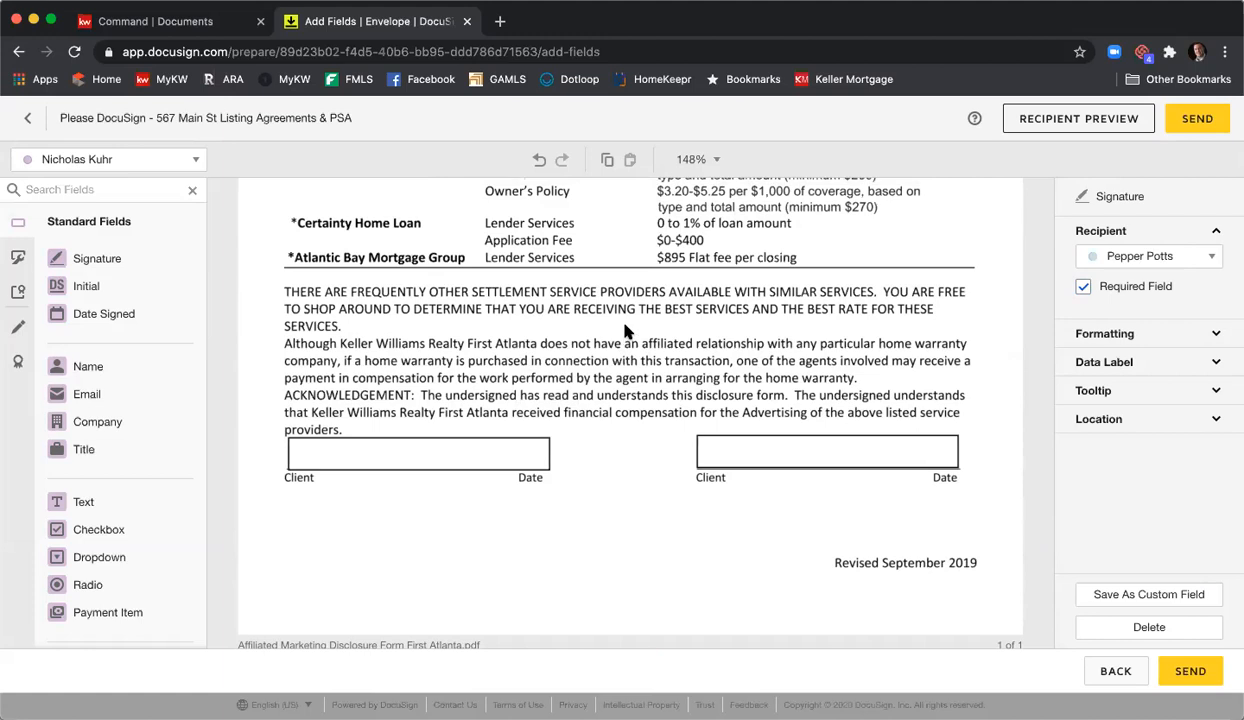
- For the first signer, place a Sign field and a Date Signed field in the left Client box
left_click(198, 165)
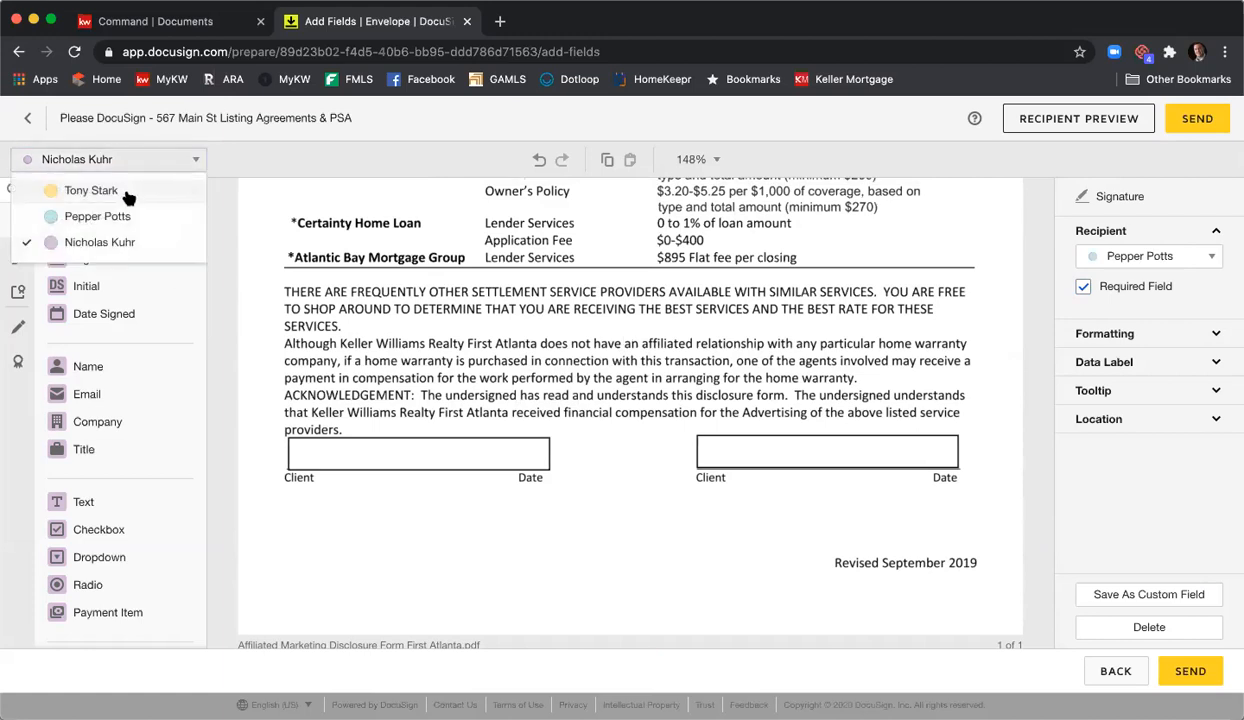
left_click(125, 191)
mouse_move(95, 258)
left_mouse_down()
mouse_move(388, 413)
mouse_move(287, 441)
left_mouse_up()
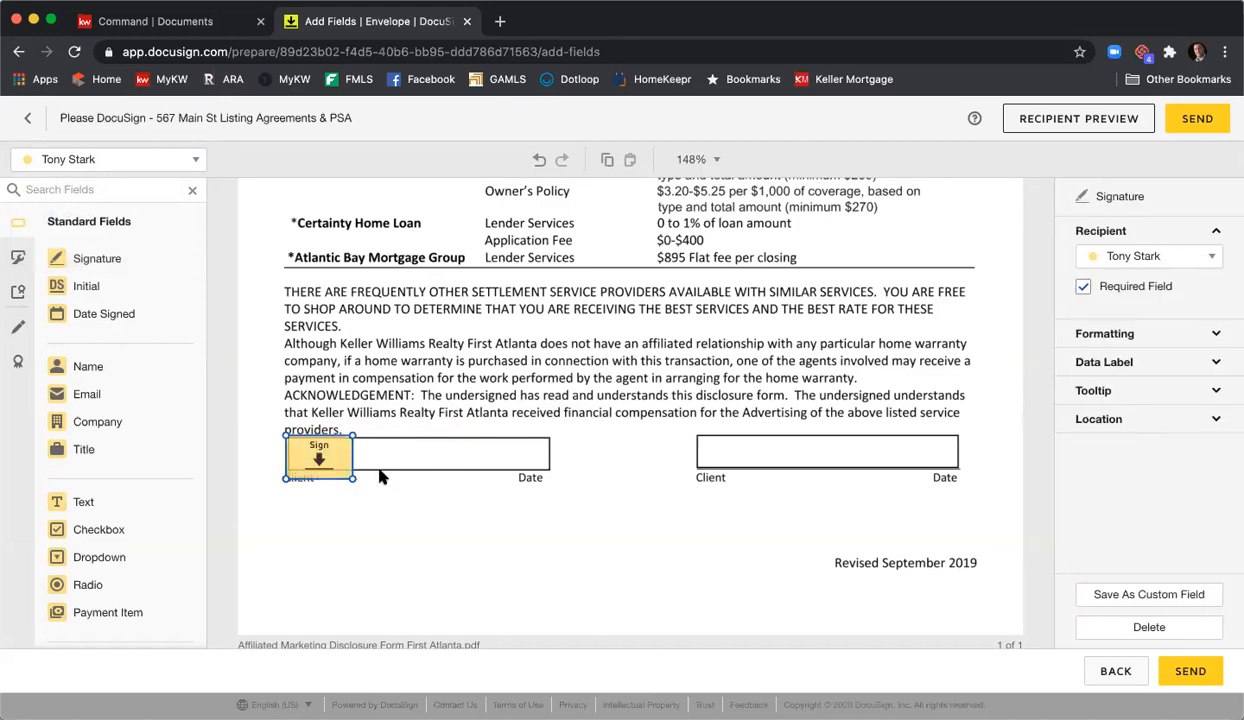
left_click_drag(103, 313, 444, 457)
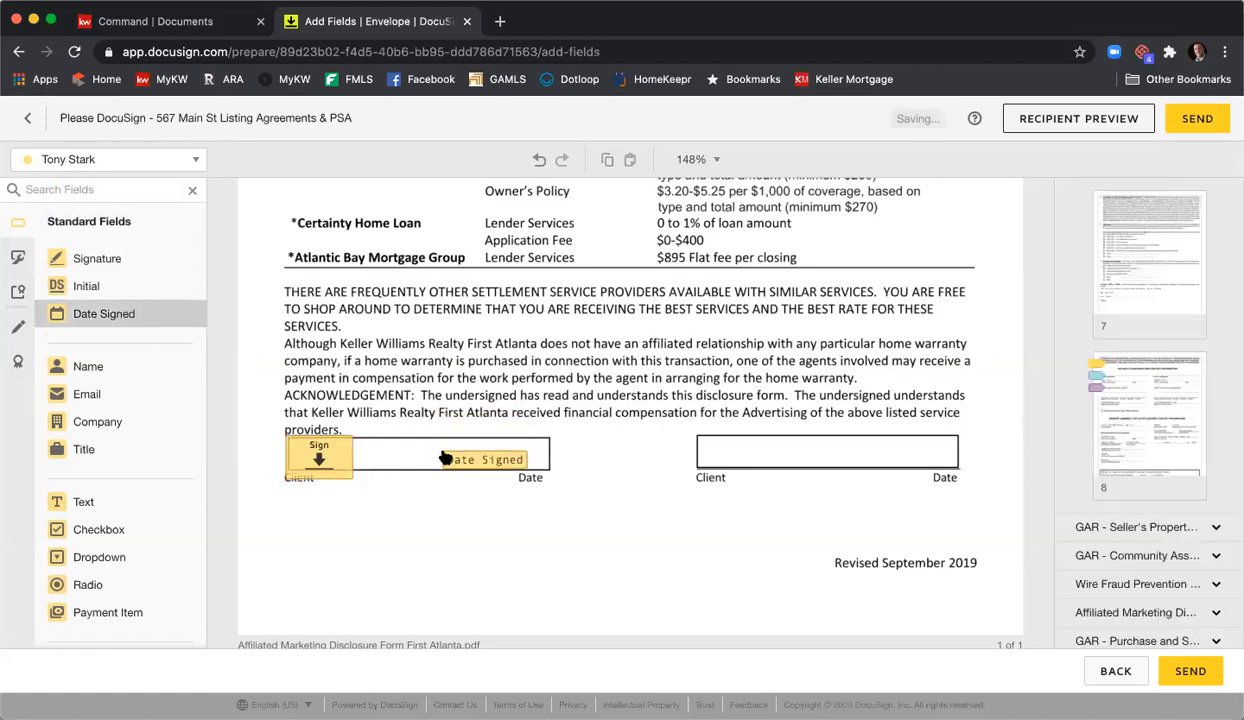
- For the second signer, place a Sign field and a Date Signed field in the right Client and Date boxes
left_click(160, 160)
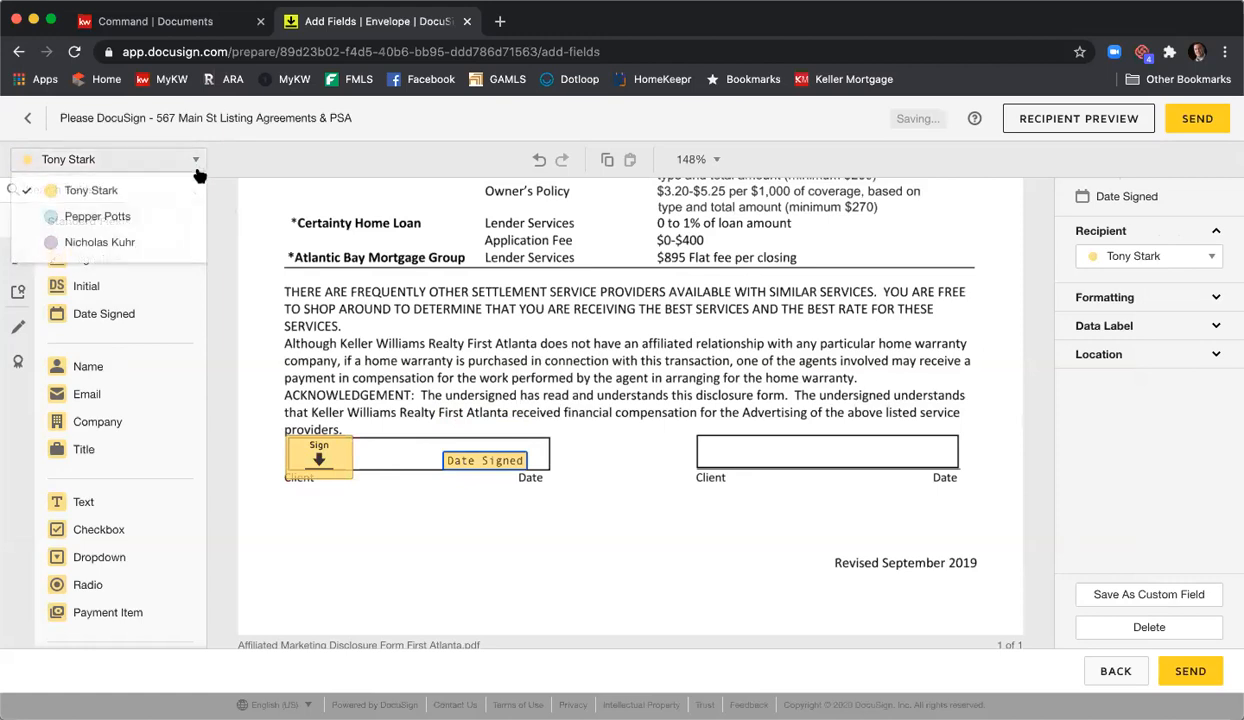
left_click(170, 218)
mouse_move(105, 258)
left_mouse_down()
mouse_move(730, 440)
mouse_move(688, 438)
left_mouse_up()
left_click_drag(104, 313, 863, 458)
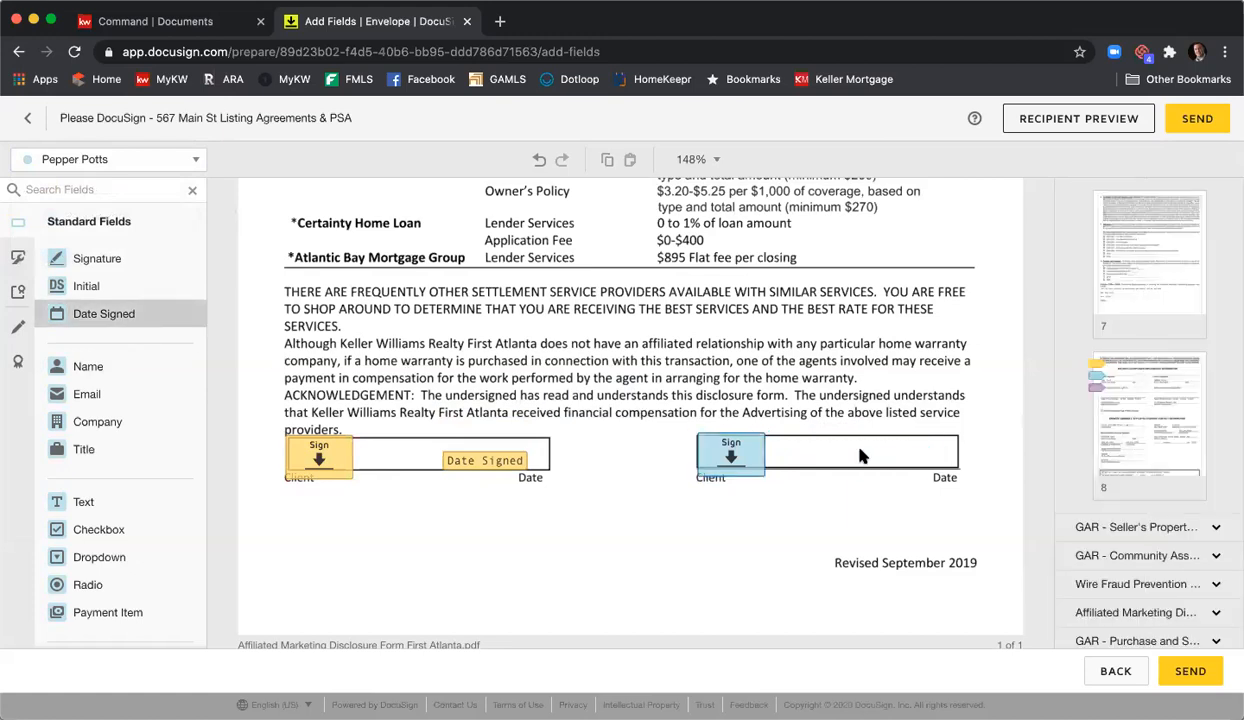
left_click(701, 331)
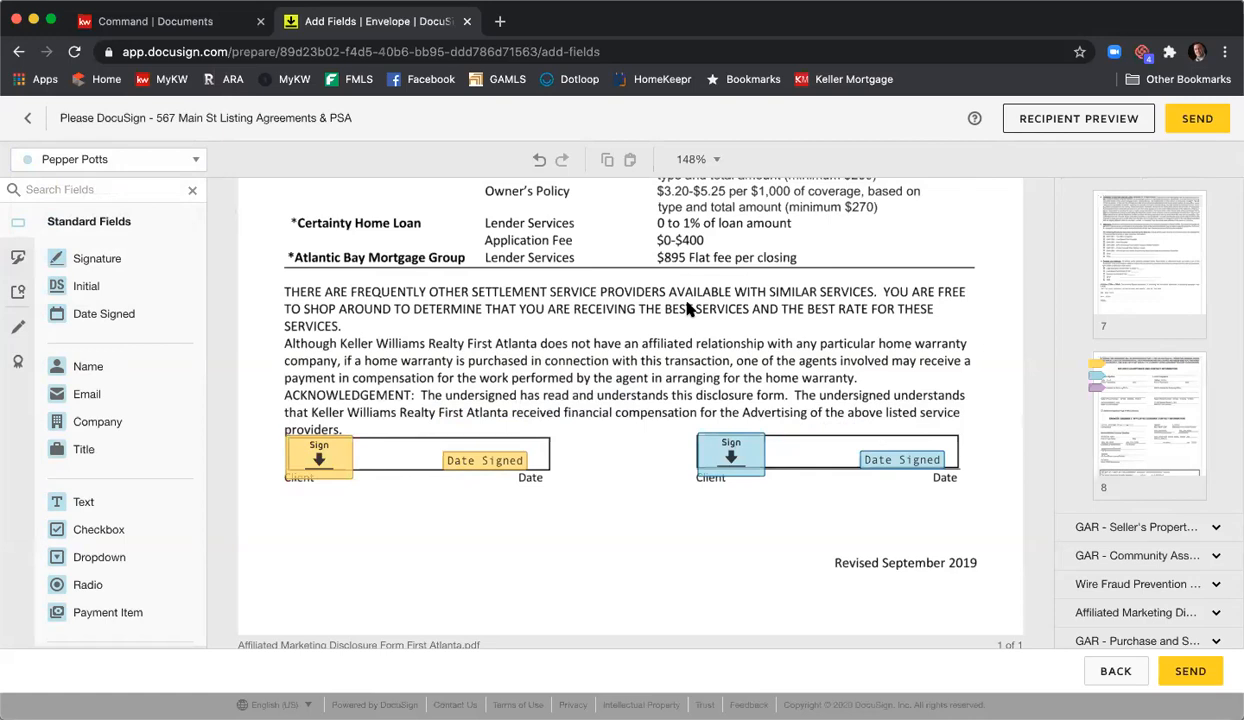
- Scroll to page 7's Exhibits and Addenda checklist and the Special Stipulations below it
scroll(665, 281, "down", 5)
scroll(665, 281, "down", 4)
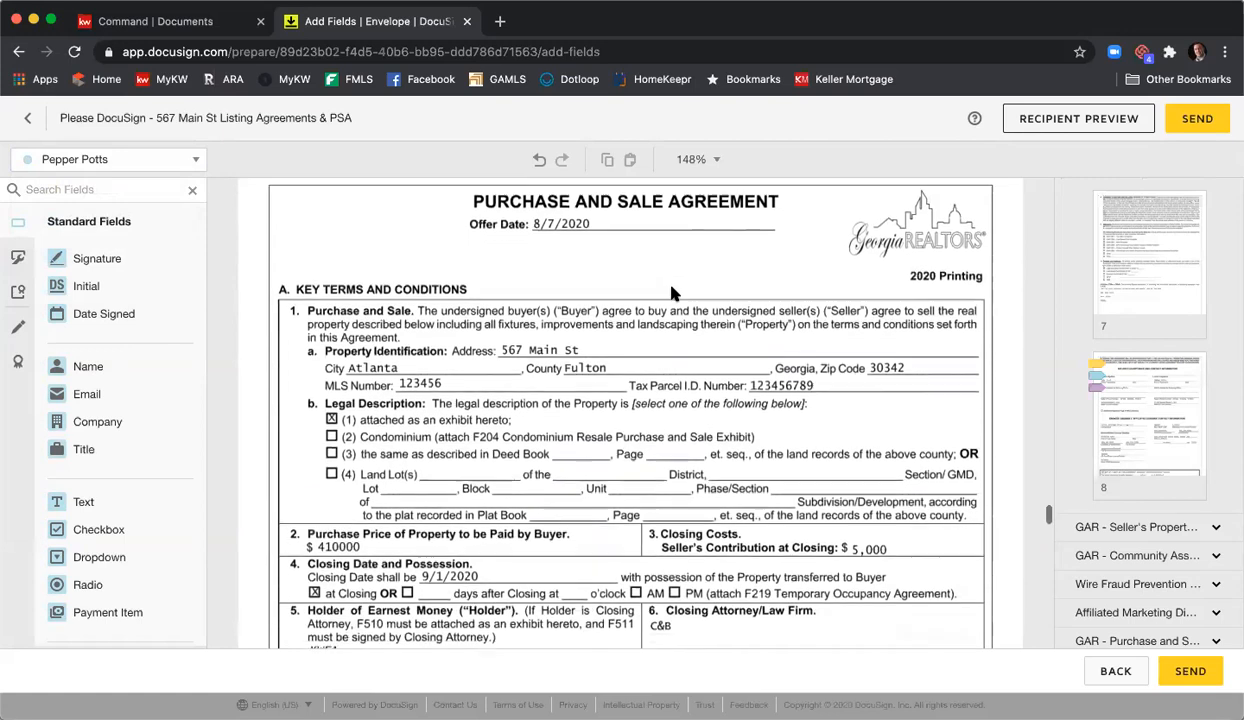
scroll(549, 330, "down", 2)
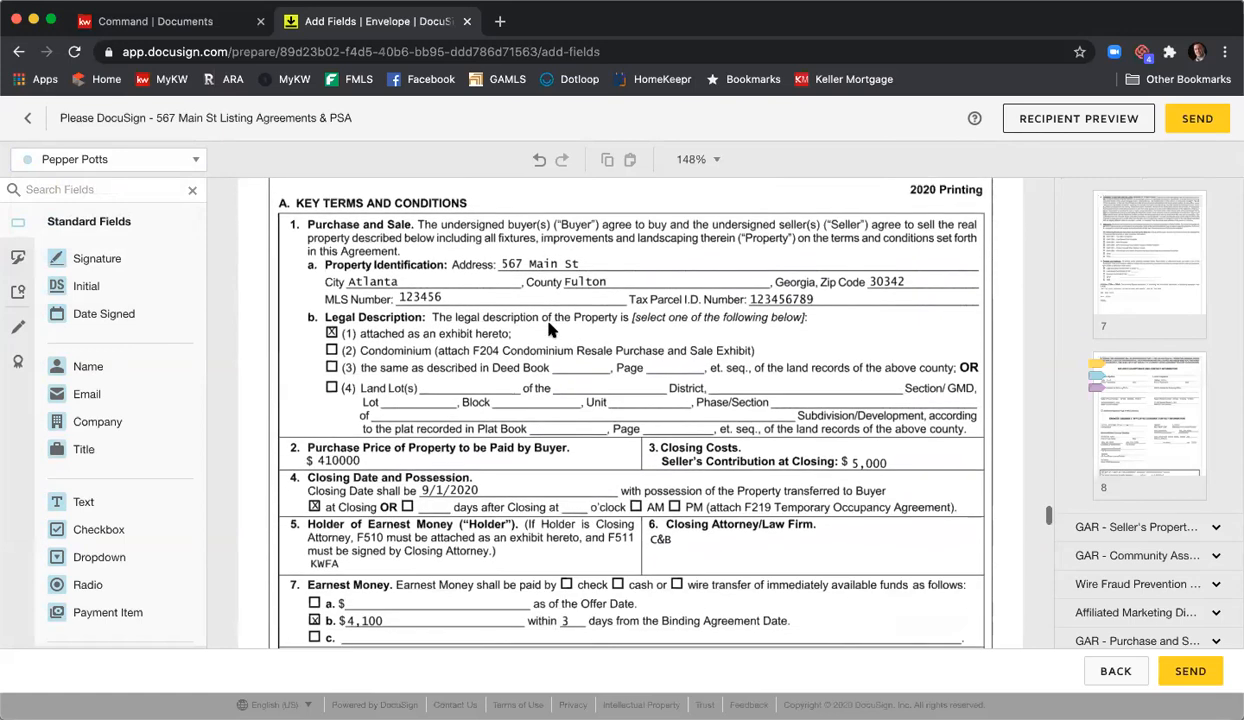
scroll(551, 329, "down", 2)
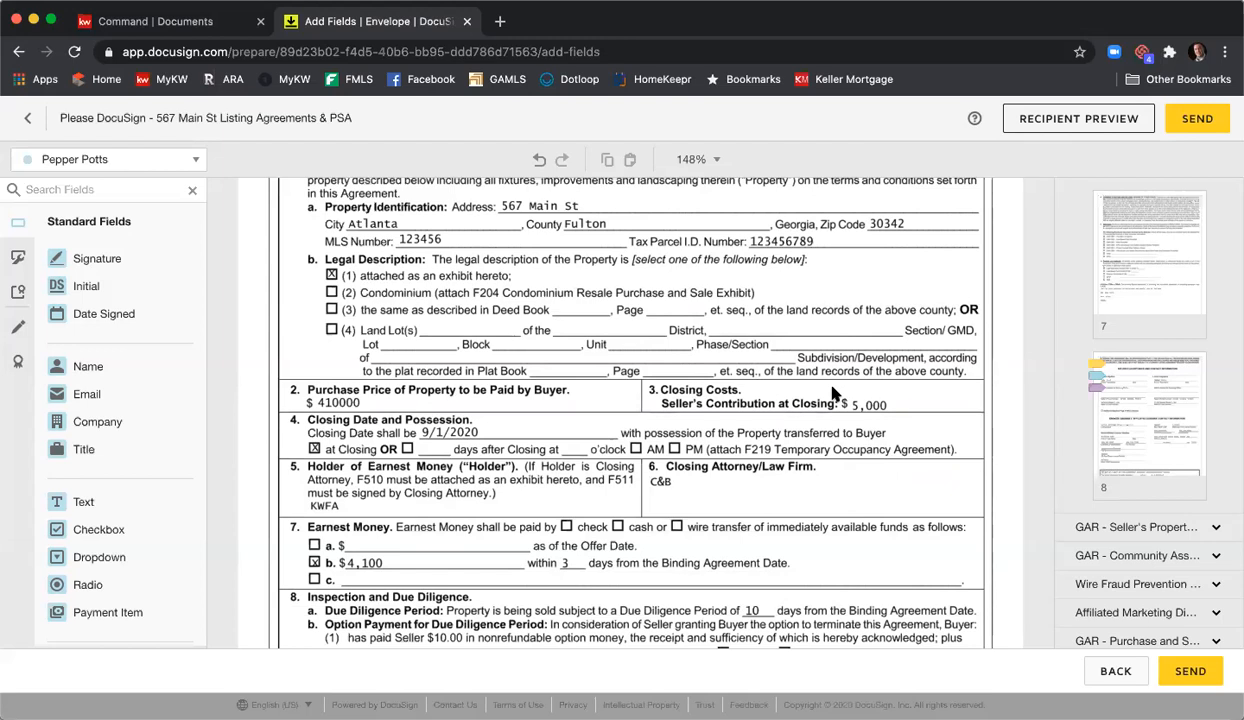
scroll(803, 372, "down", 3)
scroll(803, 372, "down", 3)
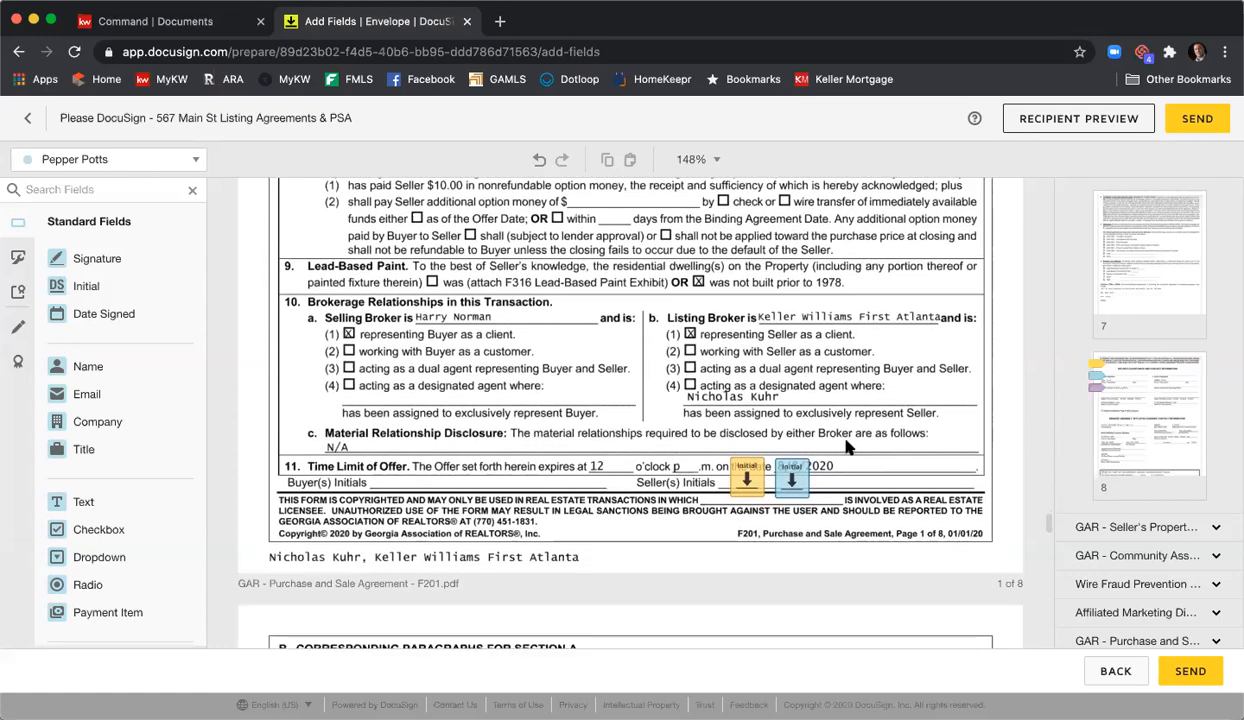
scroll(588, 290, "down", 15)
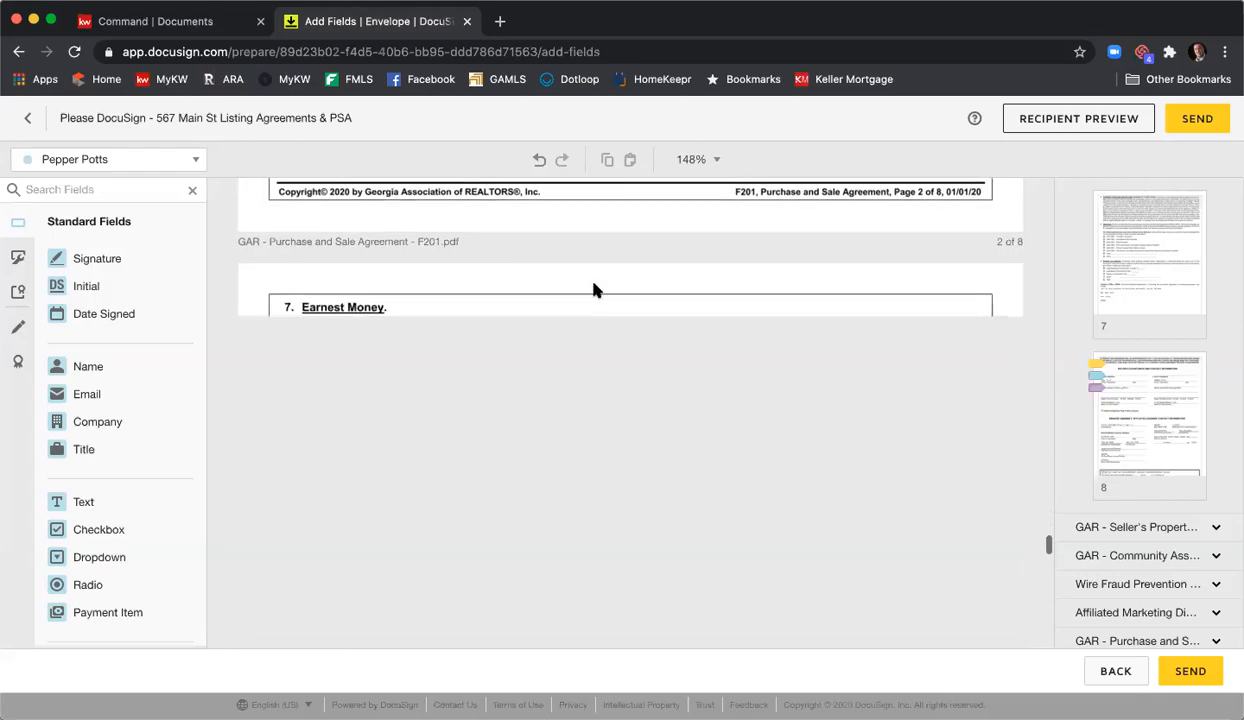
scroll(593, 290, "down", 15)
scroll(672, 232, "down", 15)
scroll(678, 246, "down", 15)
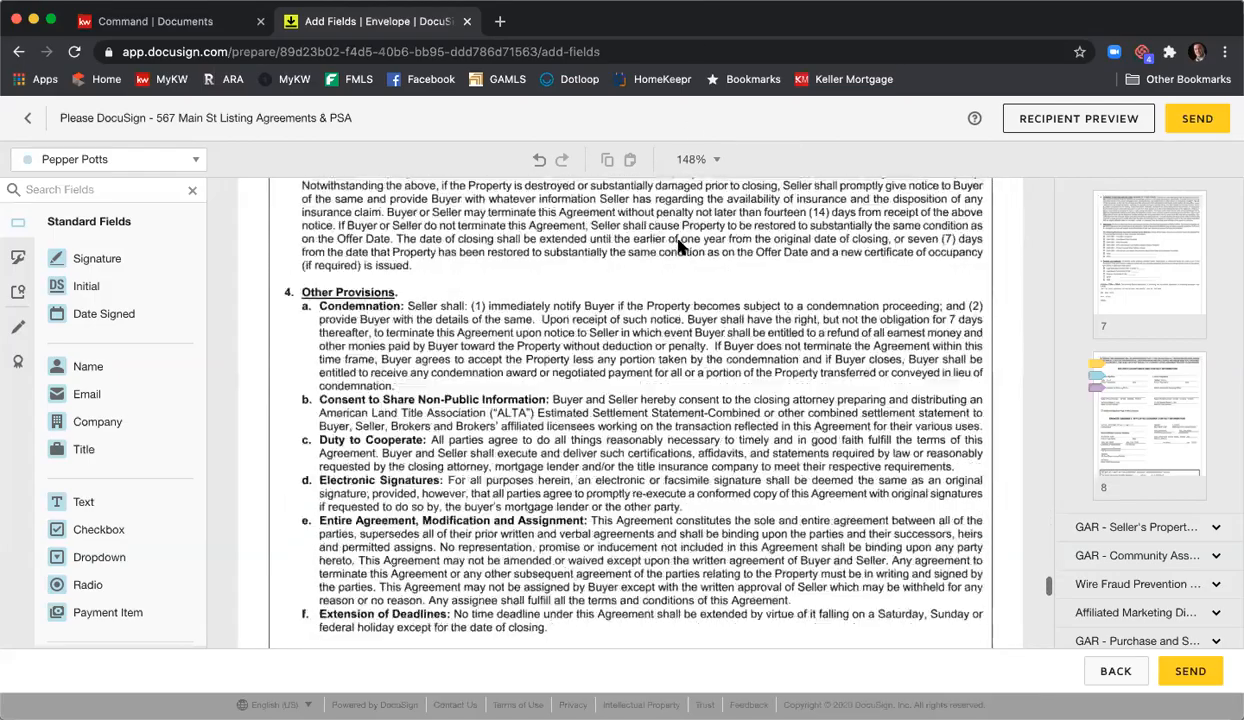
scroll(680, 246, "down", 15)
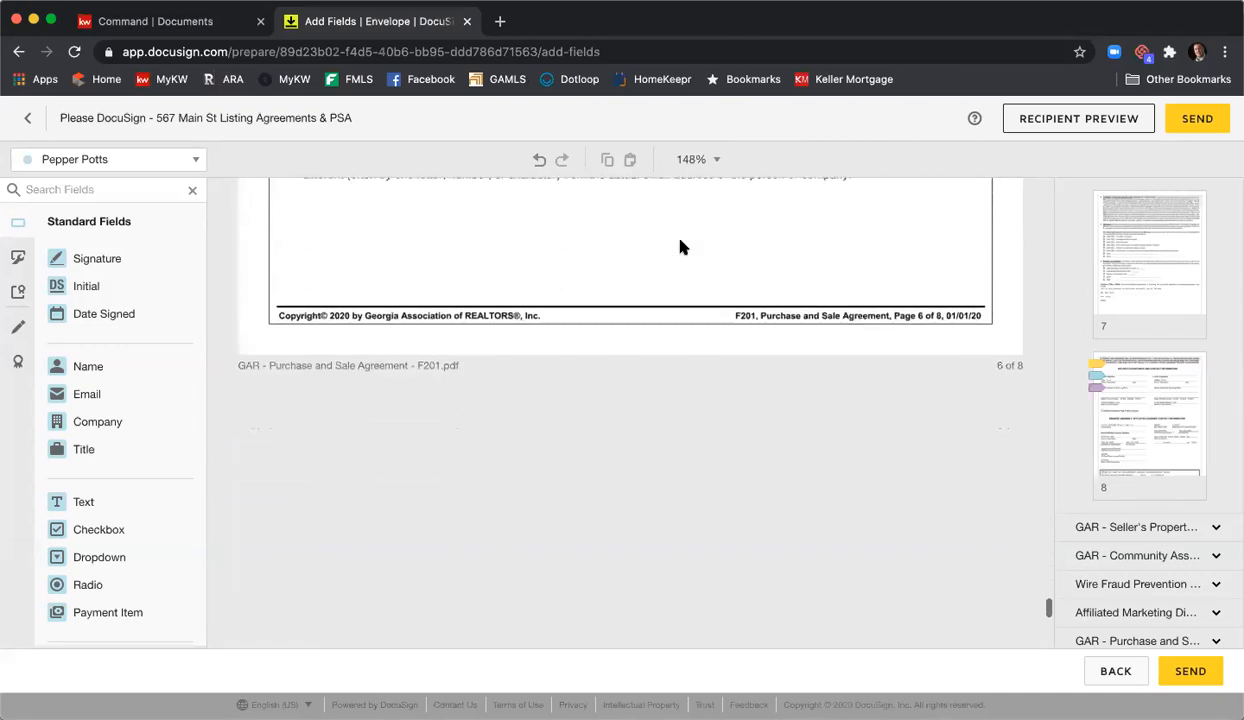
scroll(680, 246, "down", 2)
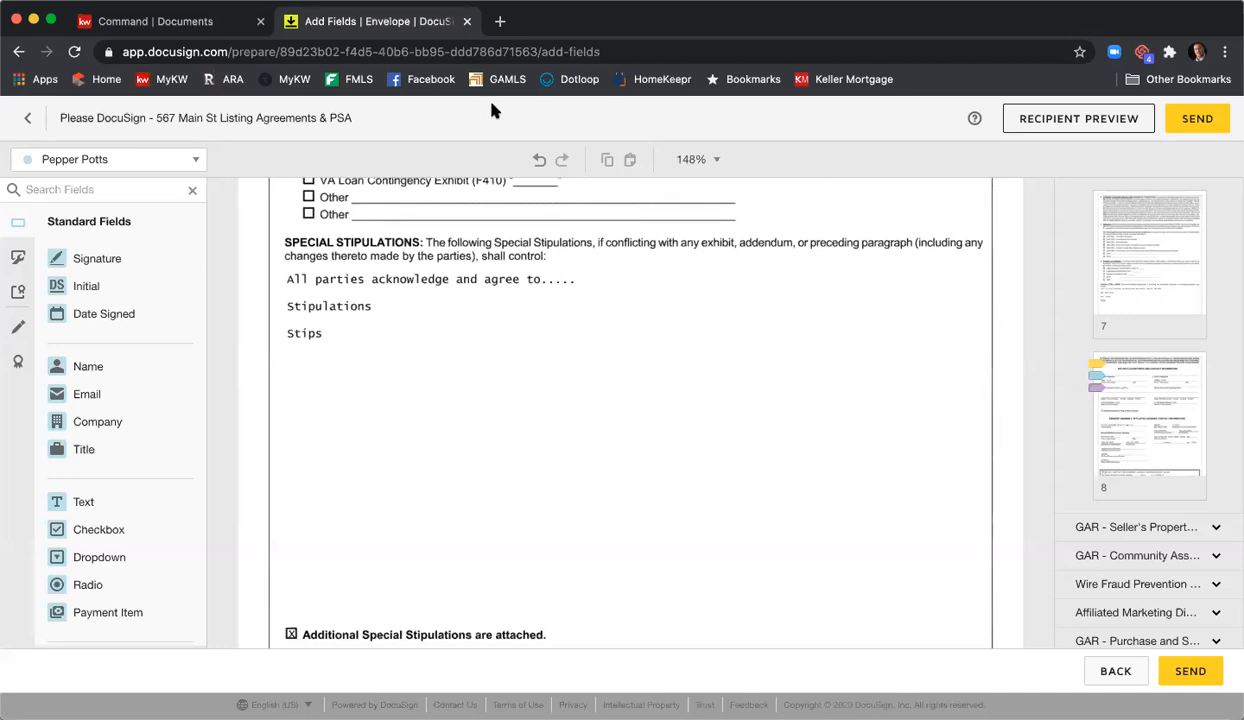
scroll(551, 274, "up", 5)
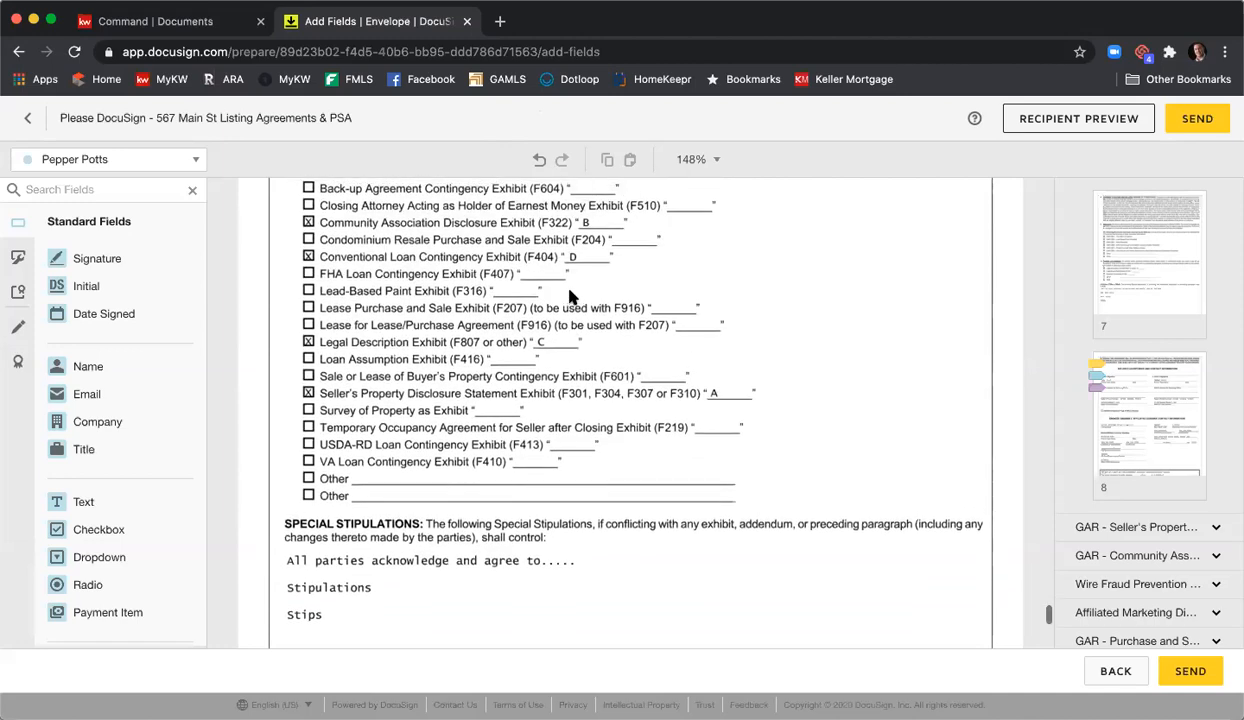
scroll(570, 296, "up", 1)
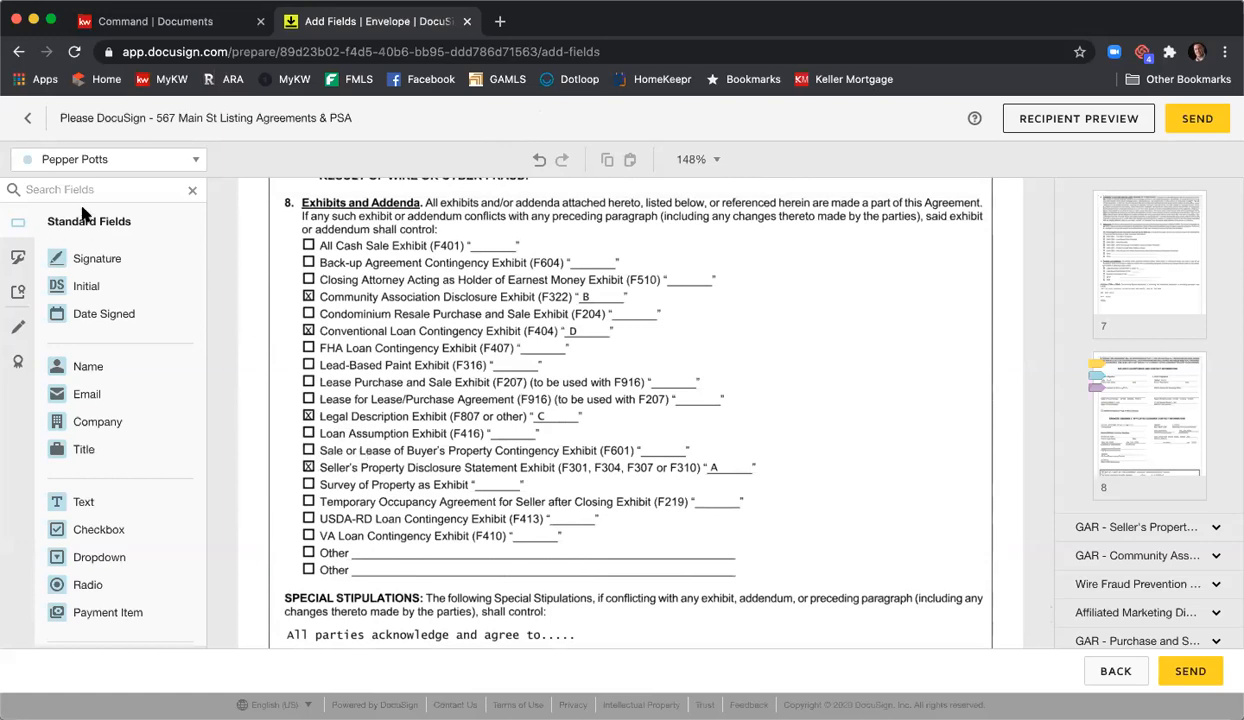
- For the third recipient, place a Checkbox on the F601 exhibit box, checked by default
left_click(190, 162)
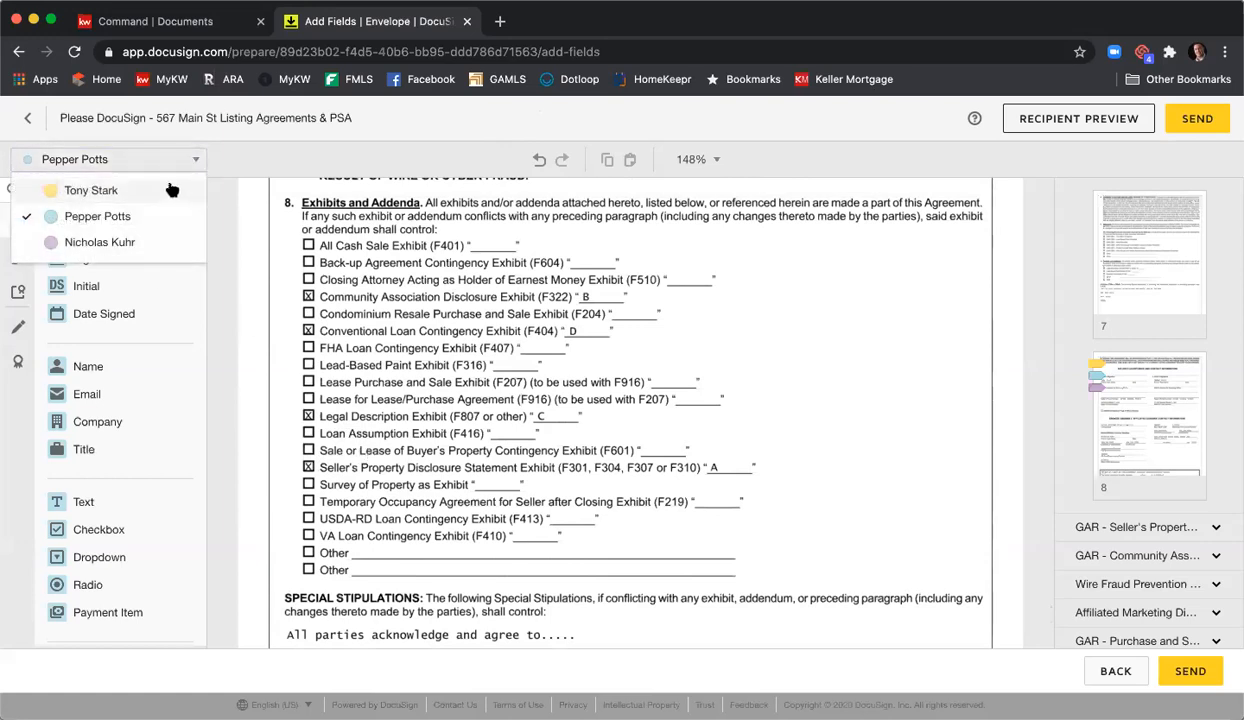
left_click(80, 239)
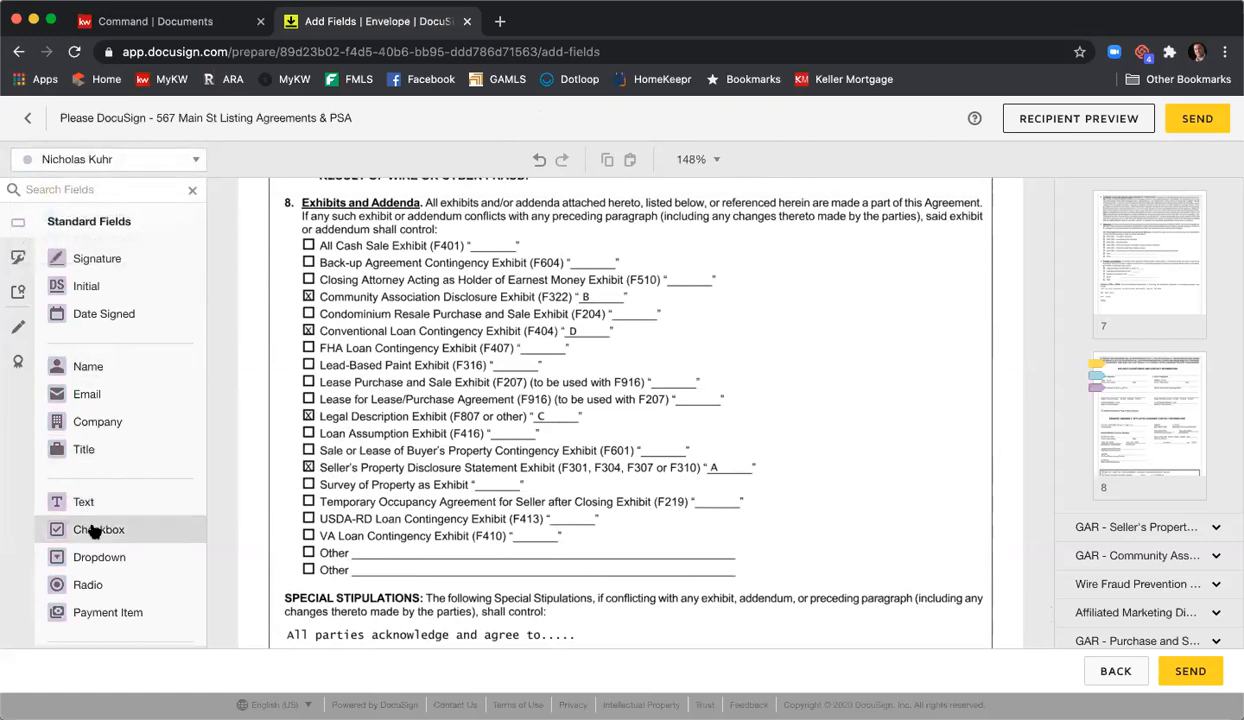
left_click_drag(92, 534, 298, 418)
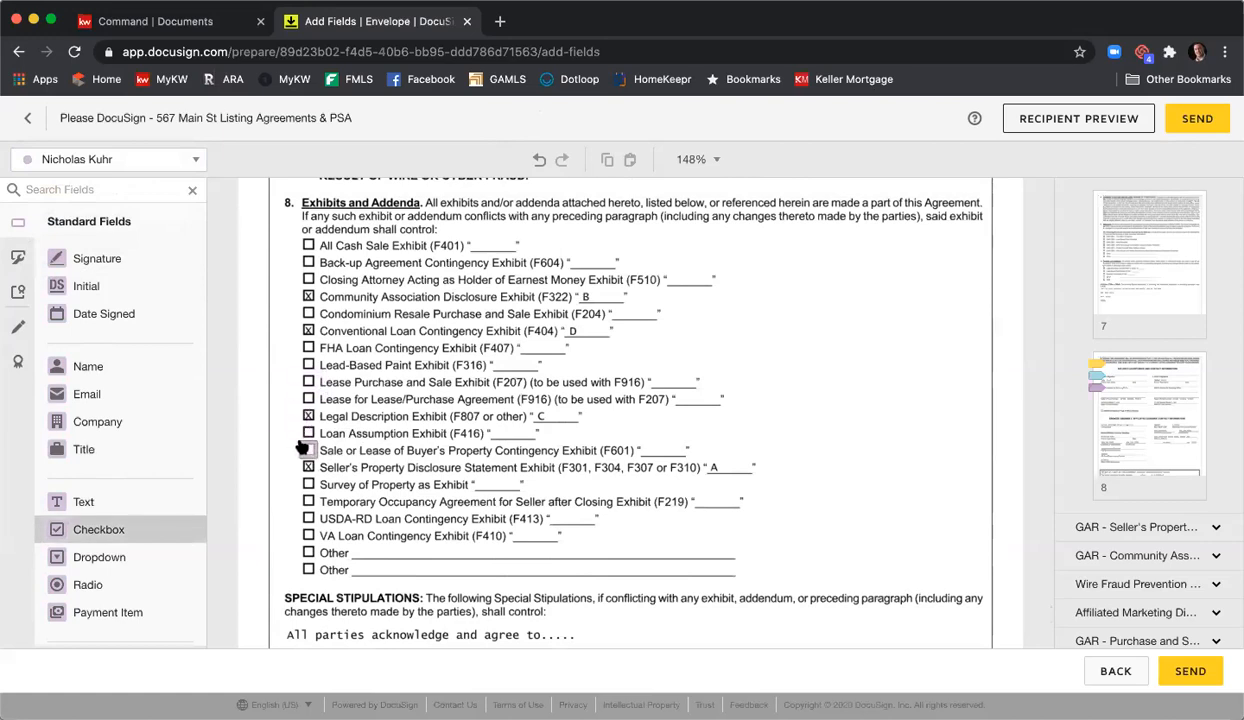
left_click(300, 445)
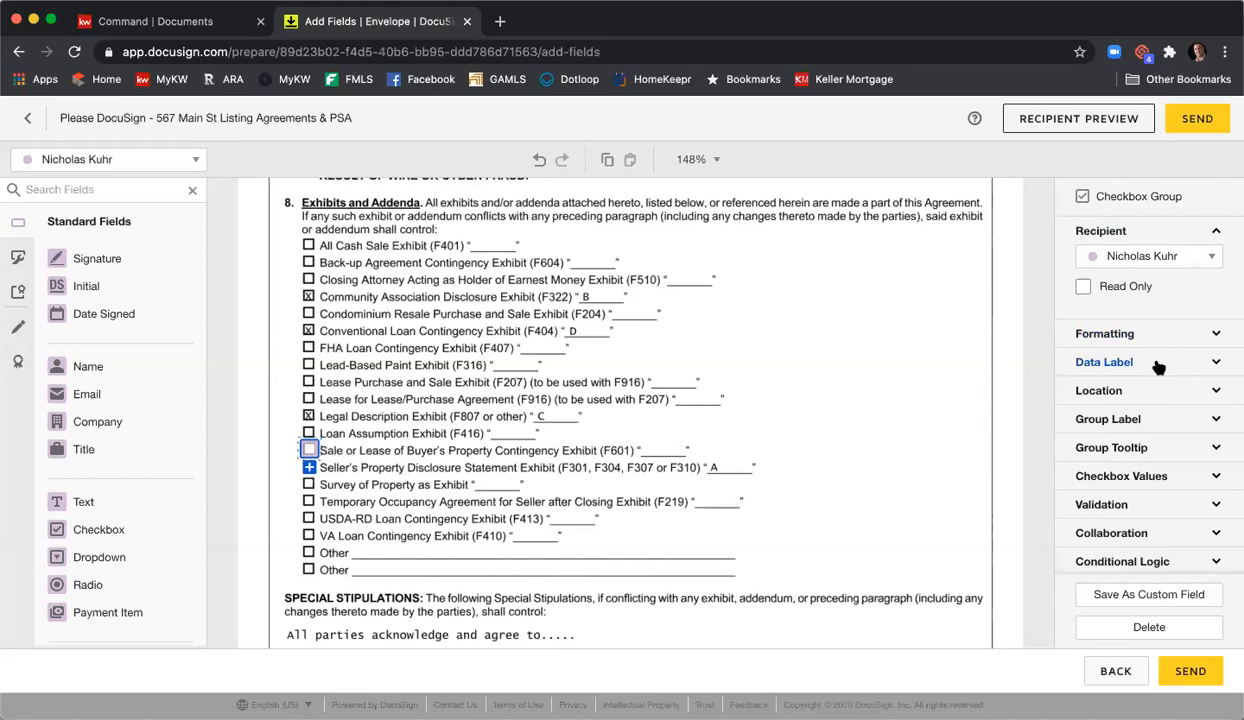
left_click(1170, 478)
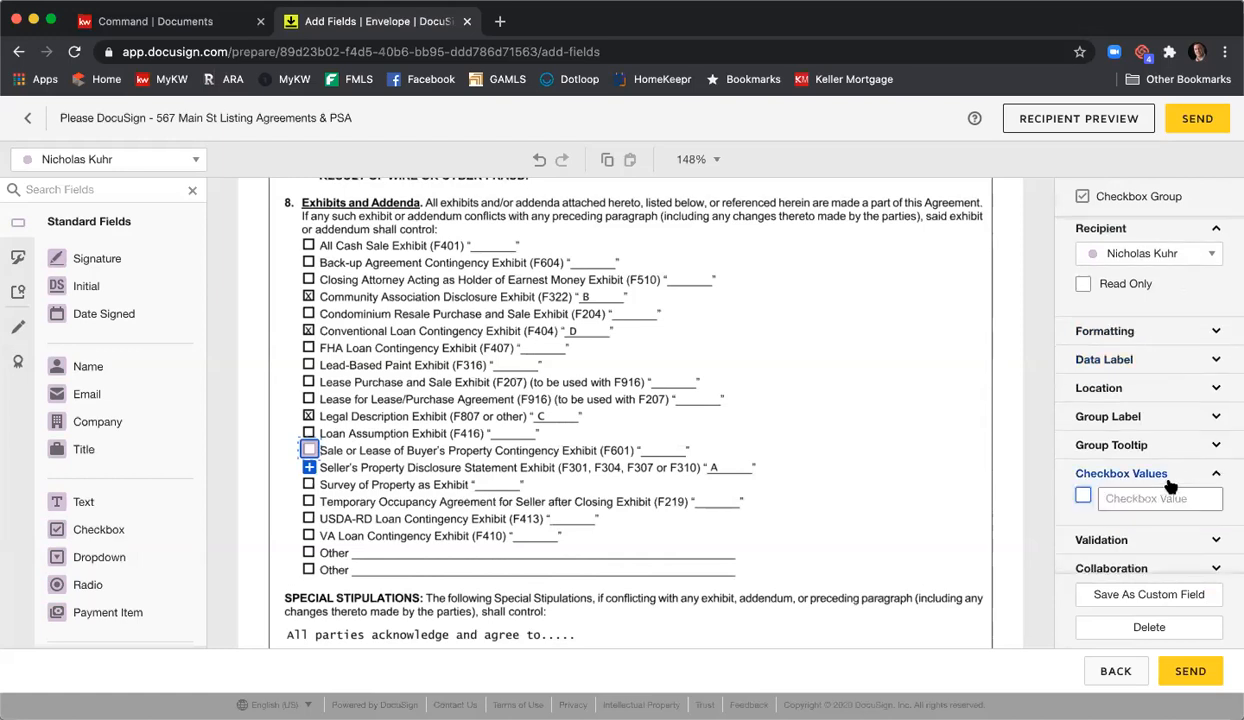
left_click(1083, 497)
left_click(838, 438)
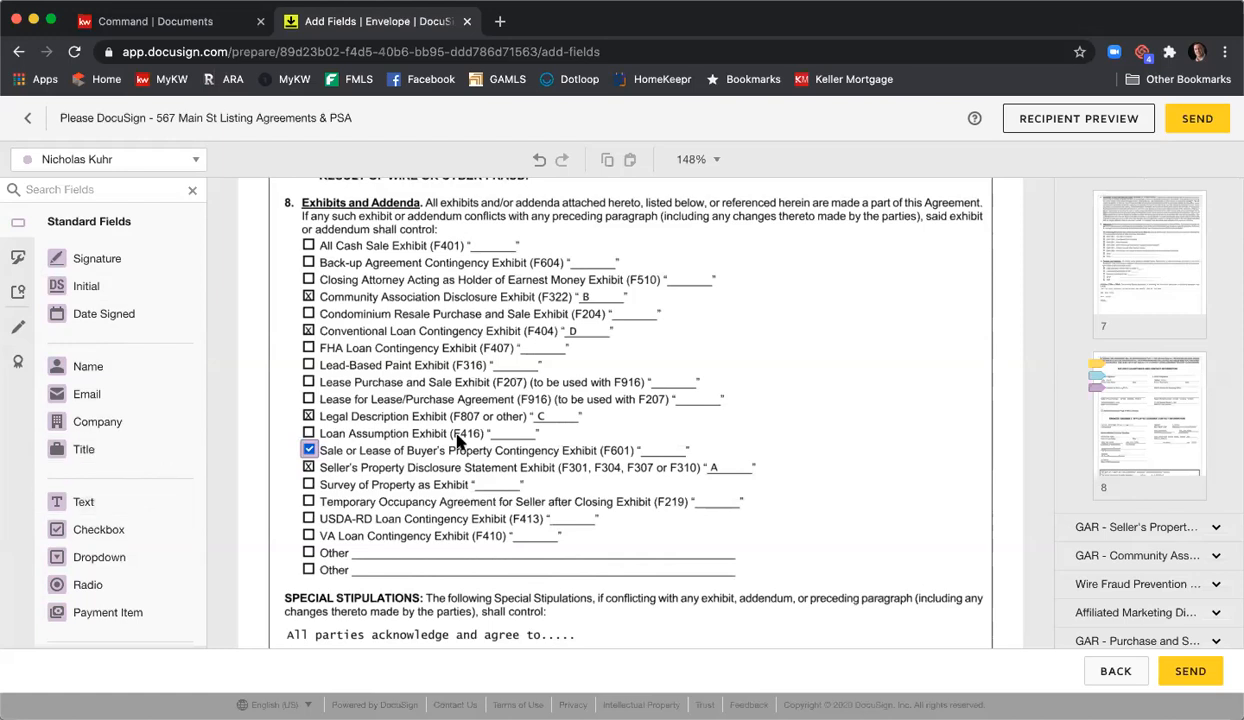
- Add a narrow Text field reading 'E' on the F601 blank, set optional and read-only
left_click_drag(139, 499, 648, 440)
left_click_drag(738, 432, 683, 440)
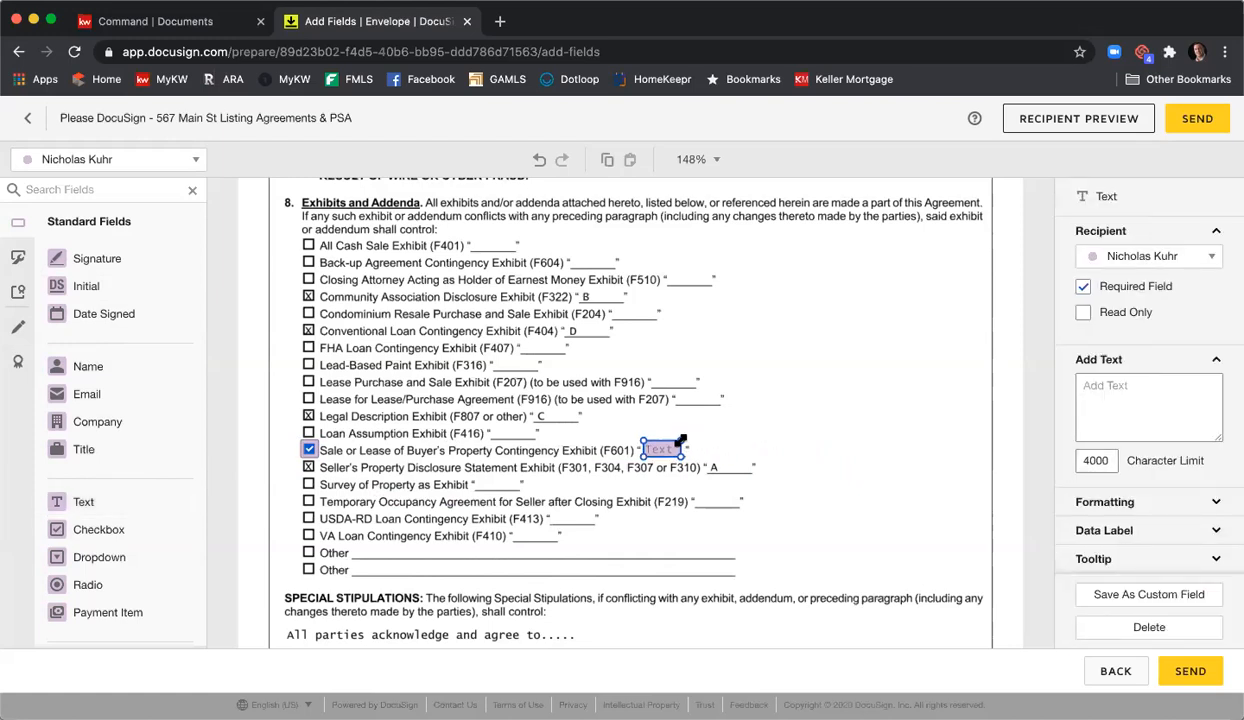
left_click(663, 450)
type("E")
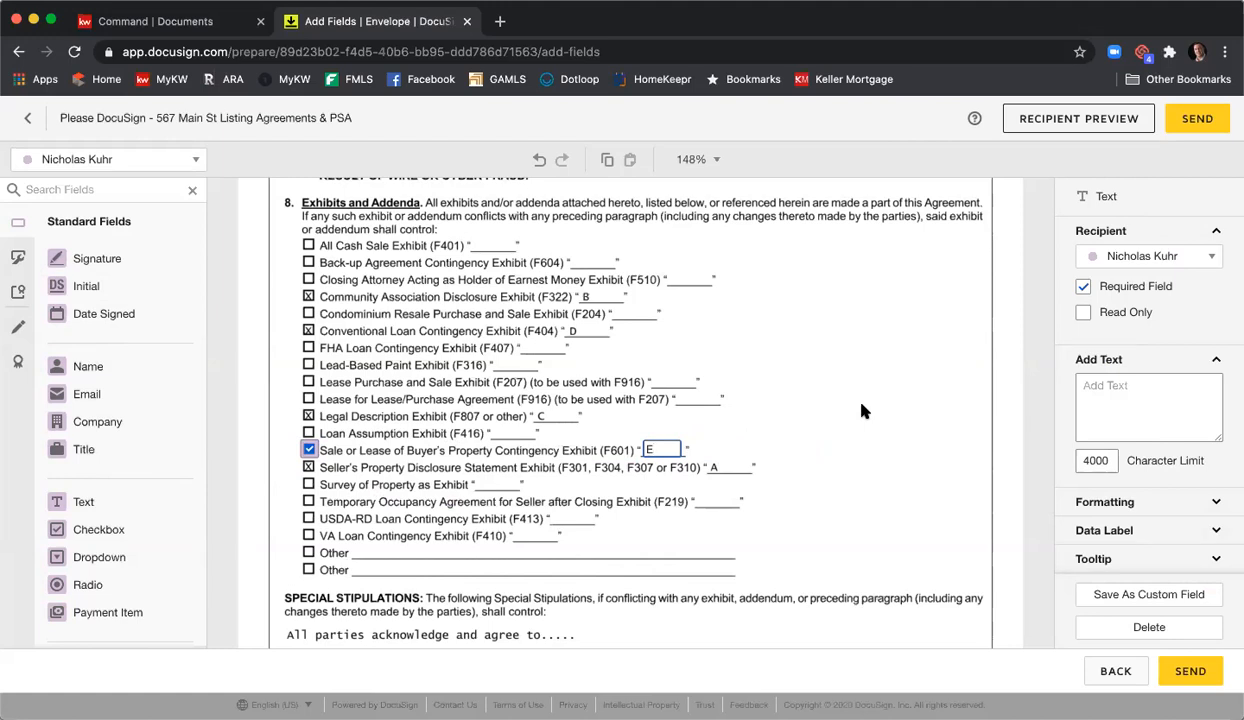
left_click(1083, 287)
left_click(1083, 313)
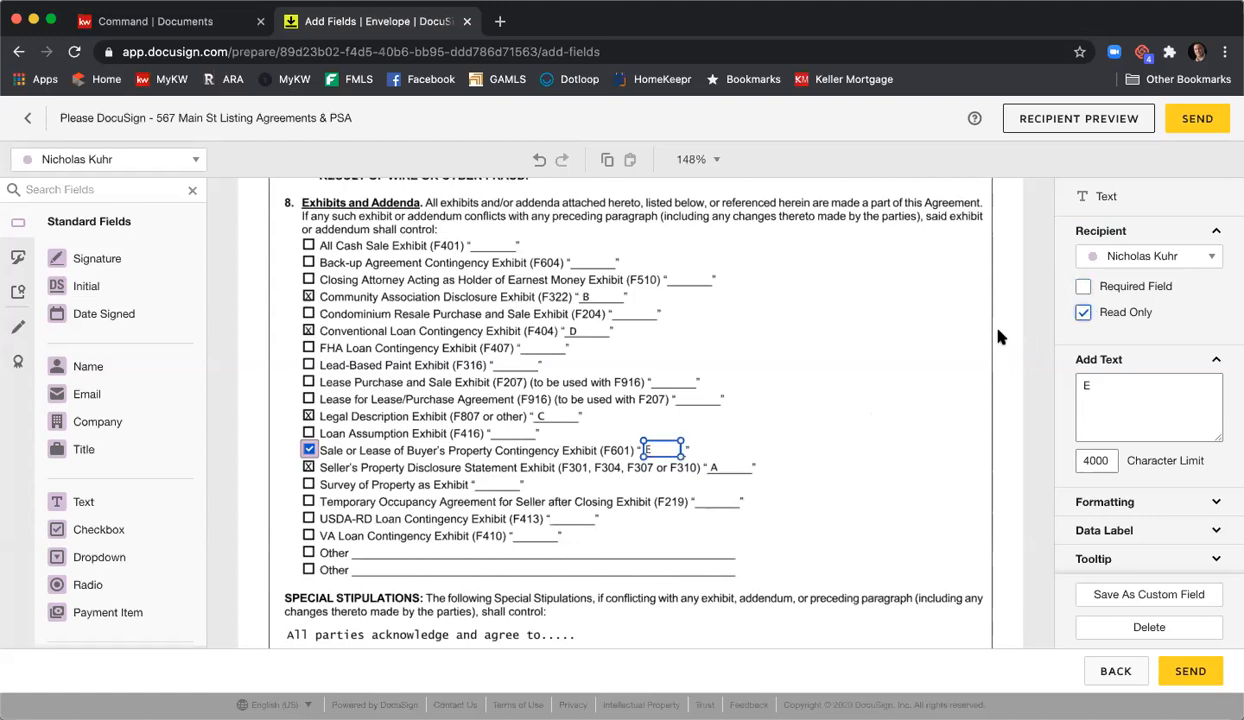
left_click(950, 363)
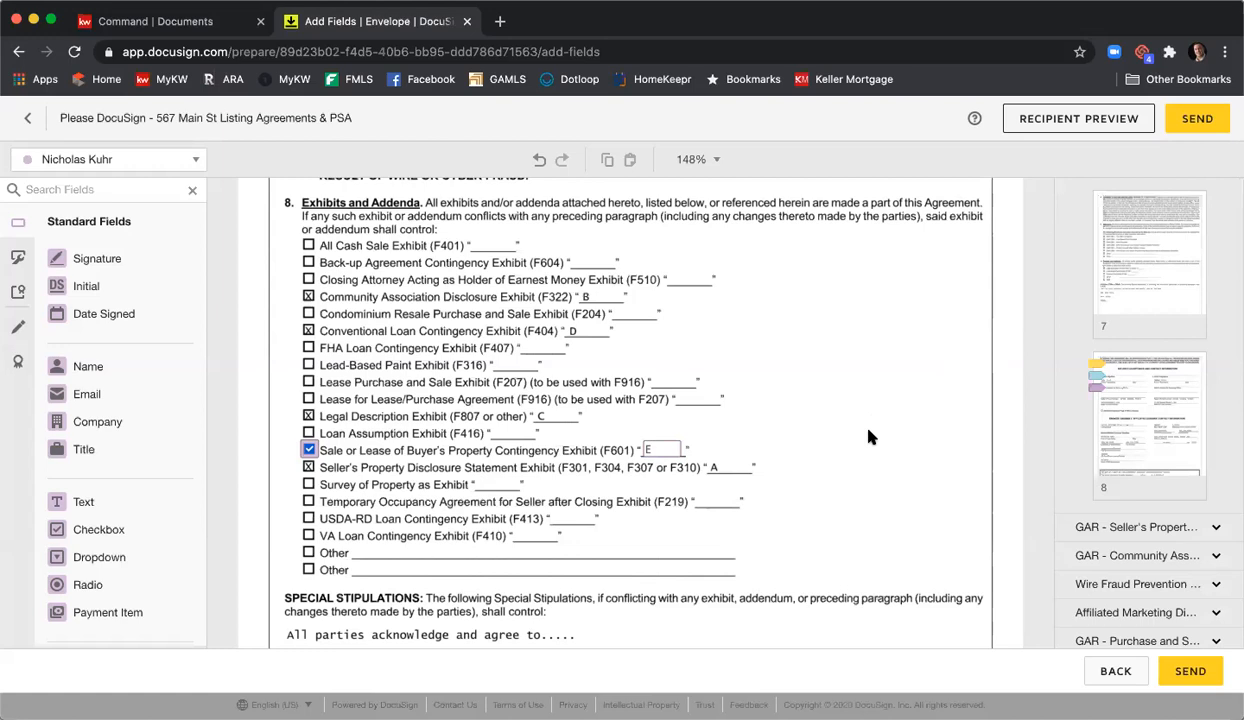
- Make the F601 Checkbox field read-only
left_click(307, 449)
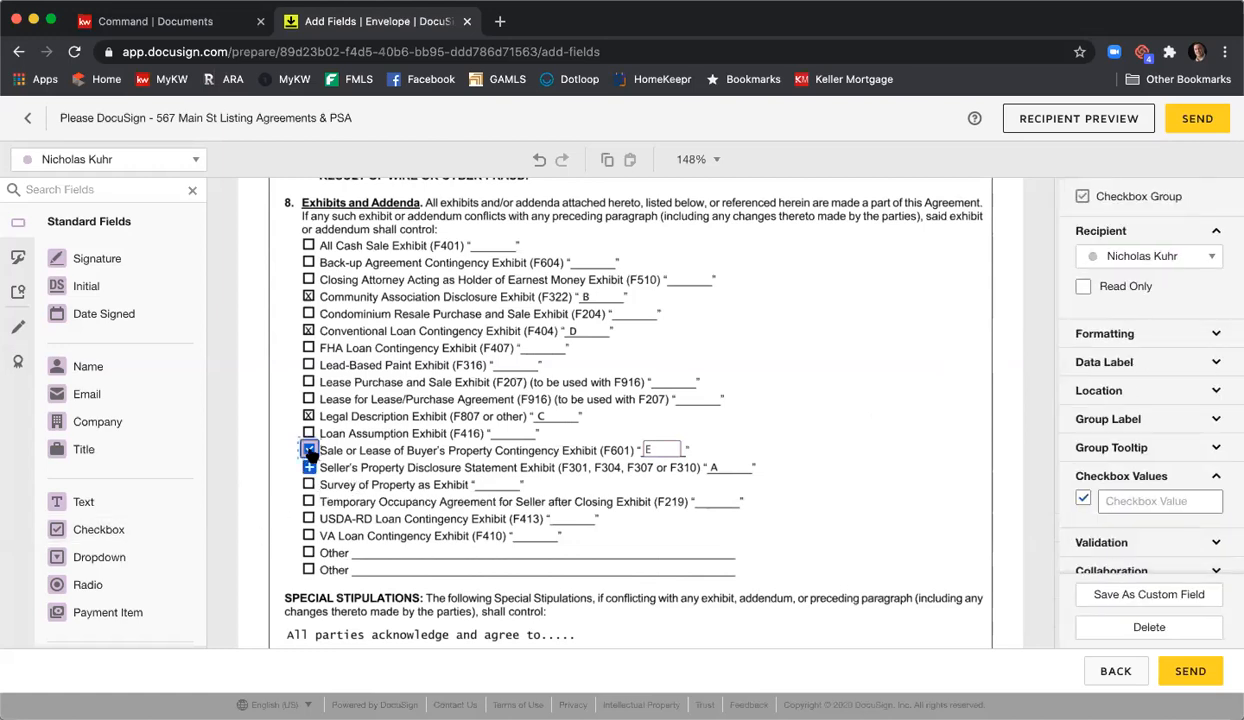
left_click(1083, 287)
left_click(868, 394)
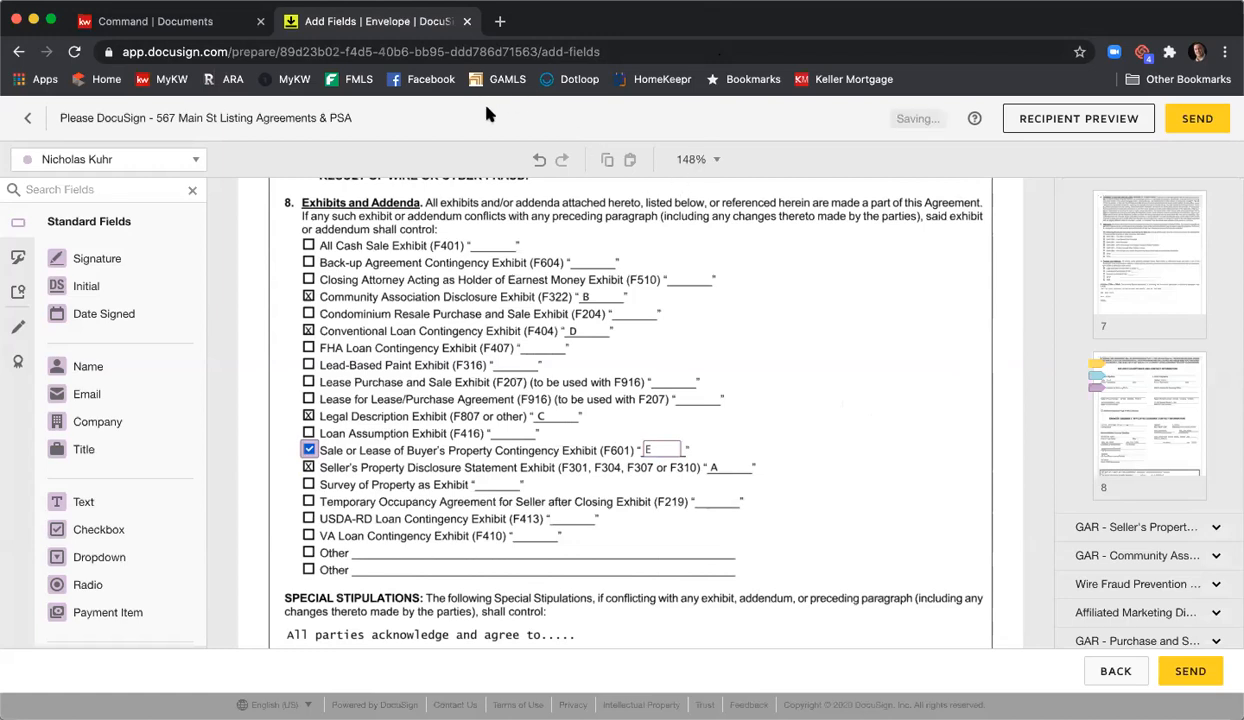
- Go to page 1 of the GAR Purchase and Sale Agreement using its page thumbnails
scroll(1102, 350, "down", 1)
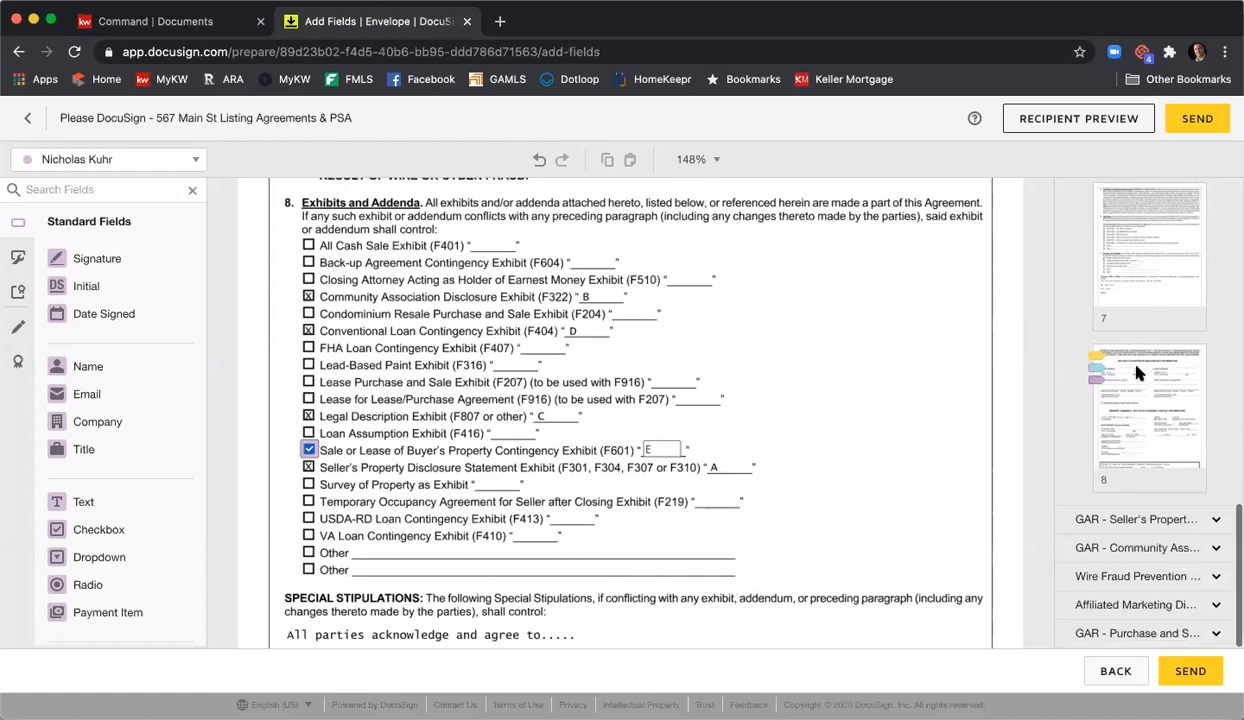
left_click(1152, 635)
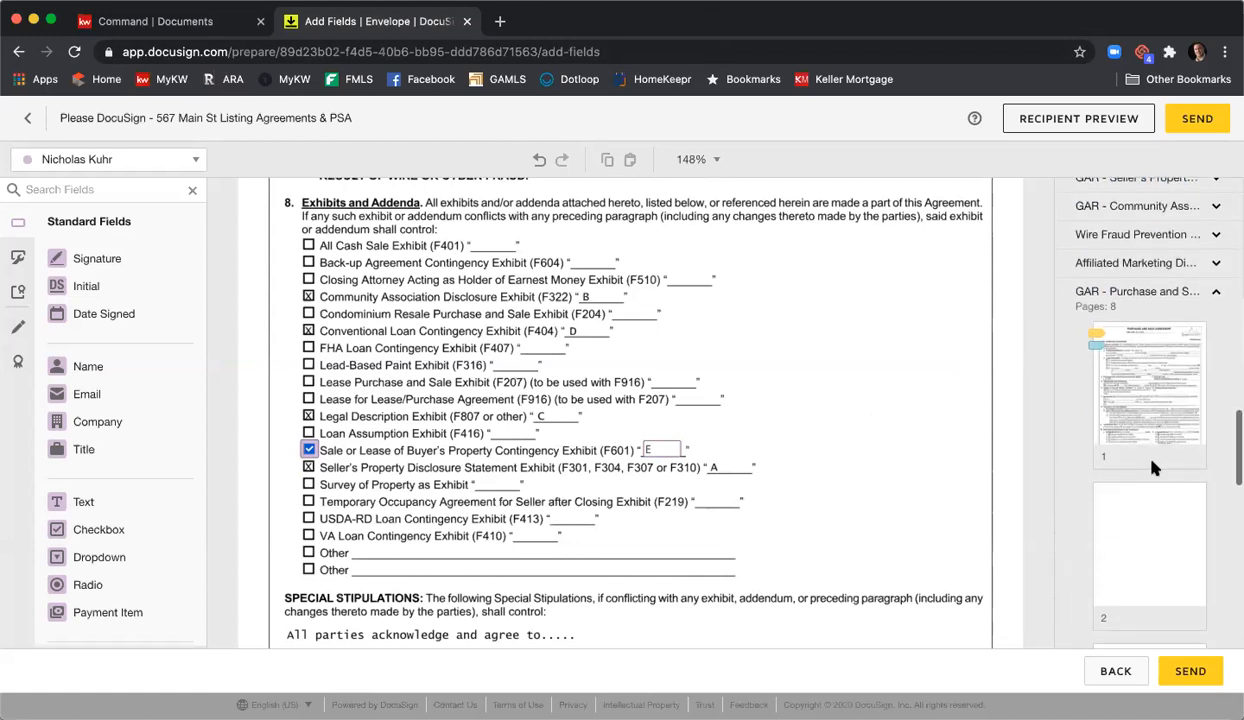
left_click(1139, 417)
scroll(820, 280, "down", 10)
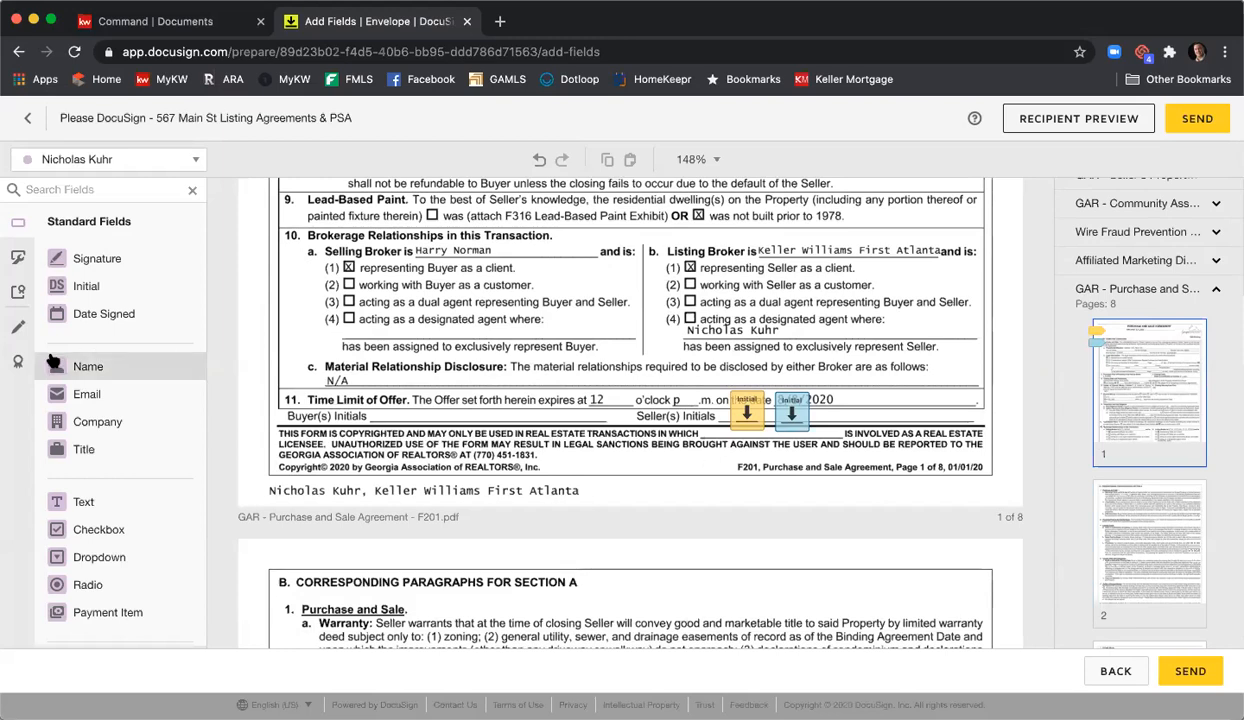
- Place a size-7 Full Name field just below the Seller(s) Initials line
left_click_drag(80, 370, 727, 427)
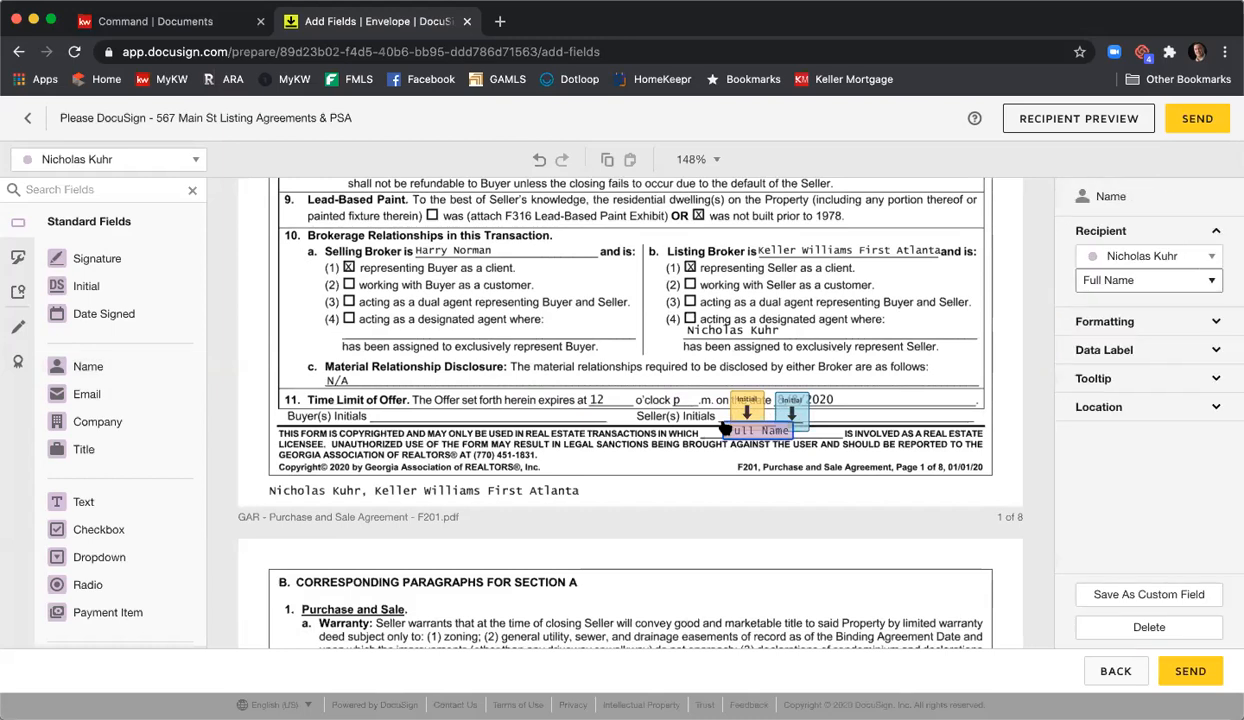
left_click(1137, 330)
left_click(1122, 379)
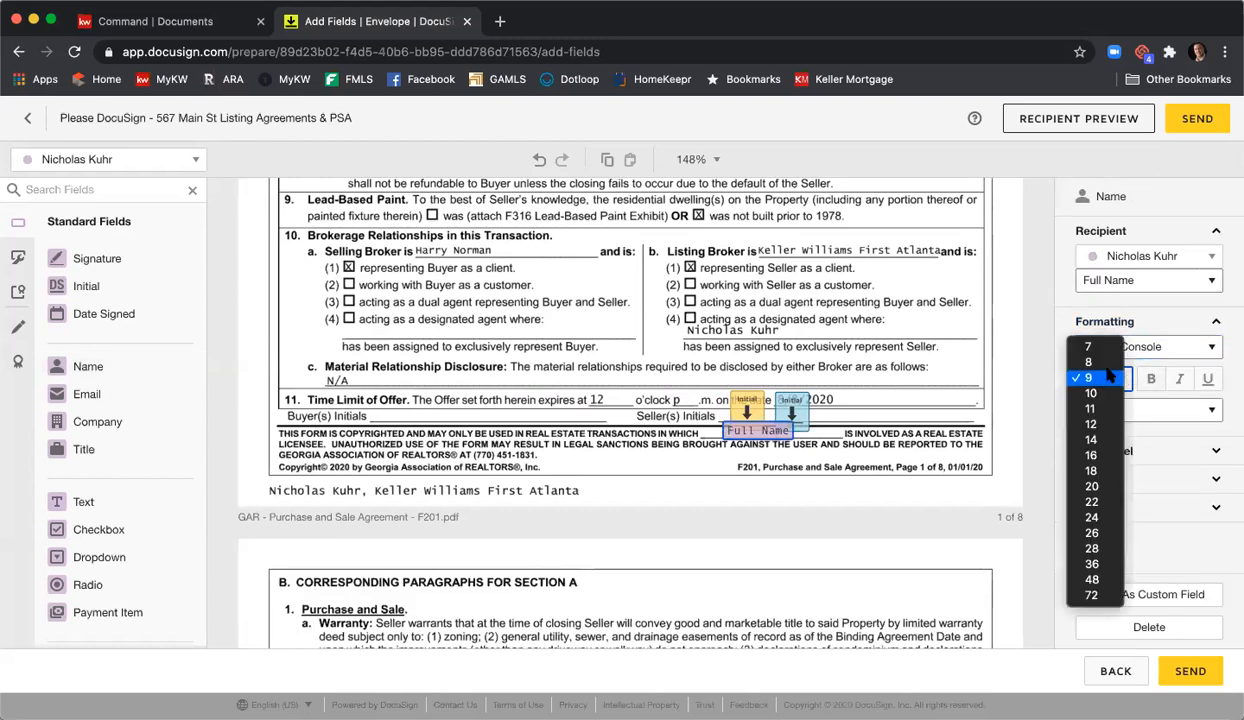
left_click(1065, 340)
left_click_drag(737, 425, 737, 433)
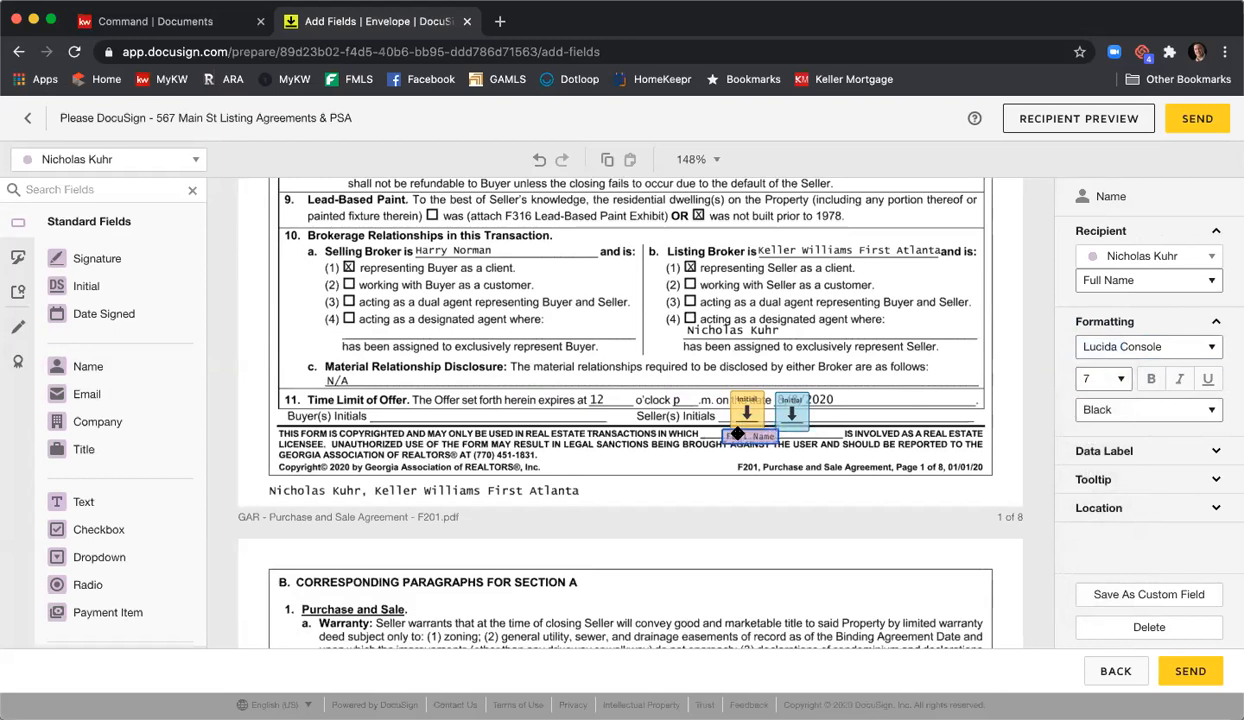
left_click(688, 490)
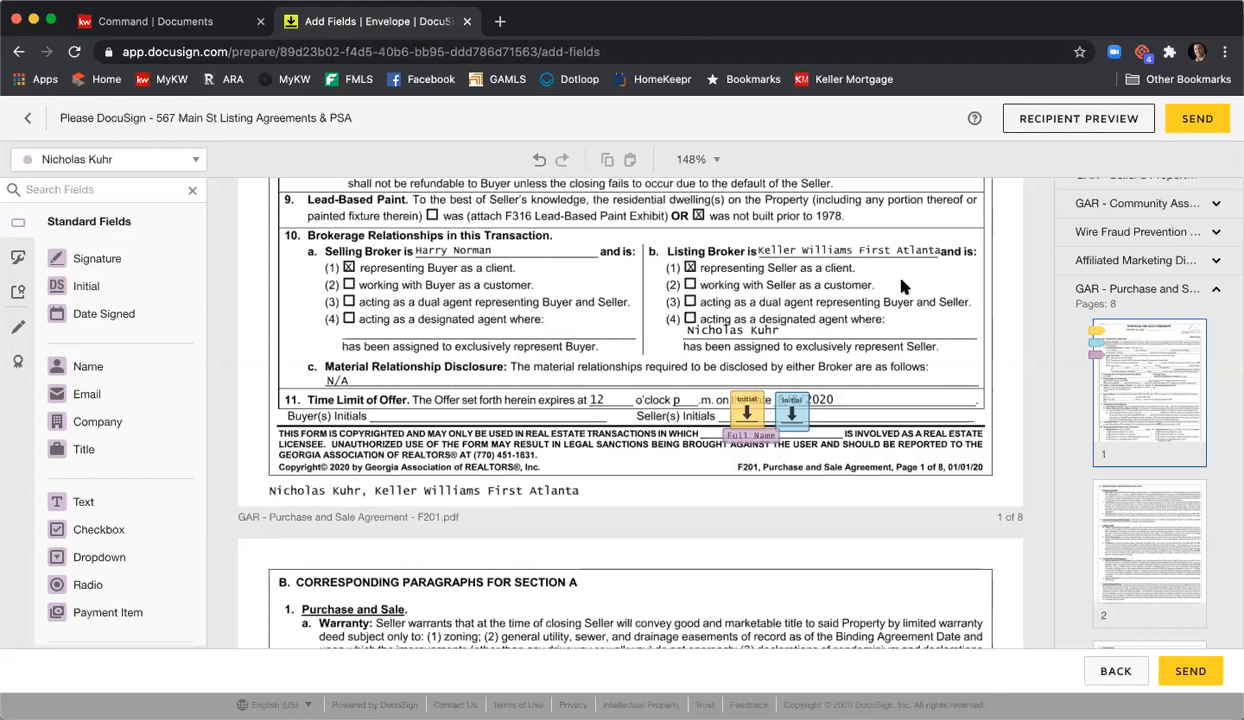
- Add a large size-9 Text field below Stips in the Special Stipulations section
scroll(944, 331, "down", 8)
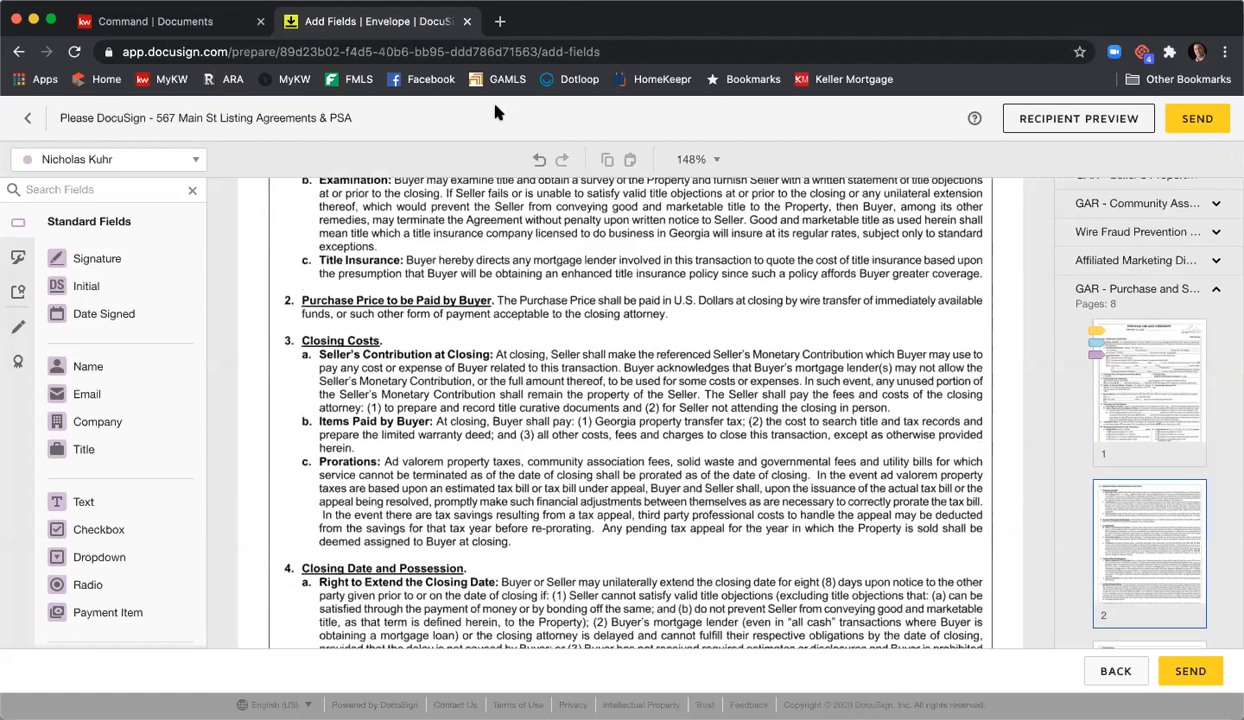
scroll(655, 319, "down", 15)
scroll(660, 318, "down", 15)
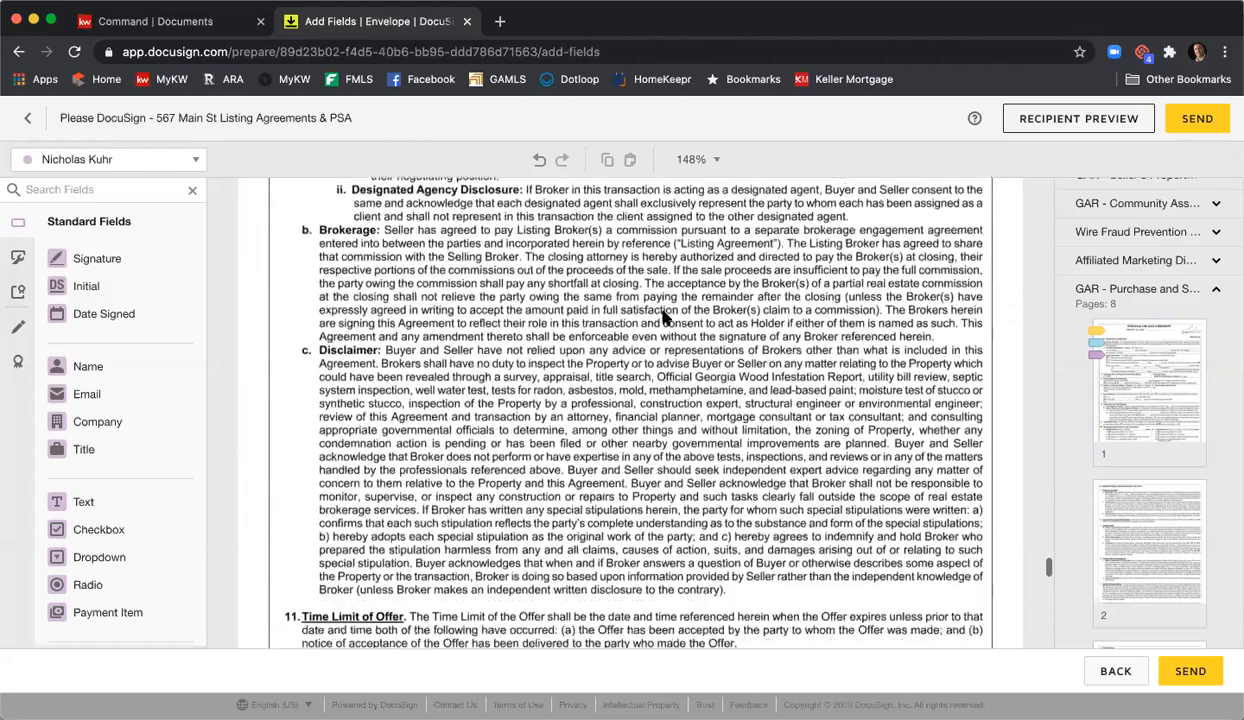
scroll(670, 316, "down", 15)
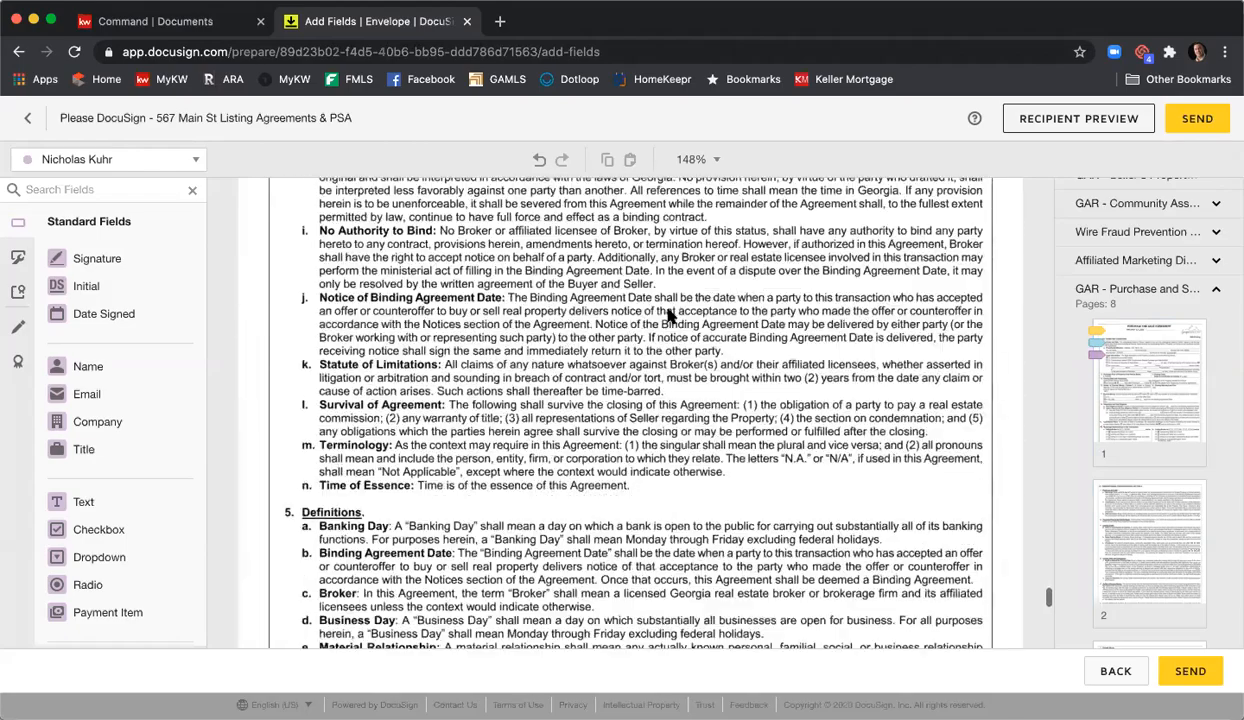
scroll(670, 315, "up", 2)
scroll(670, 313, "down", 3)
scroll(668, 311, "up", 2)
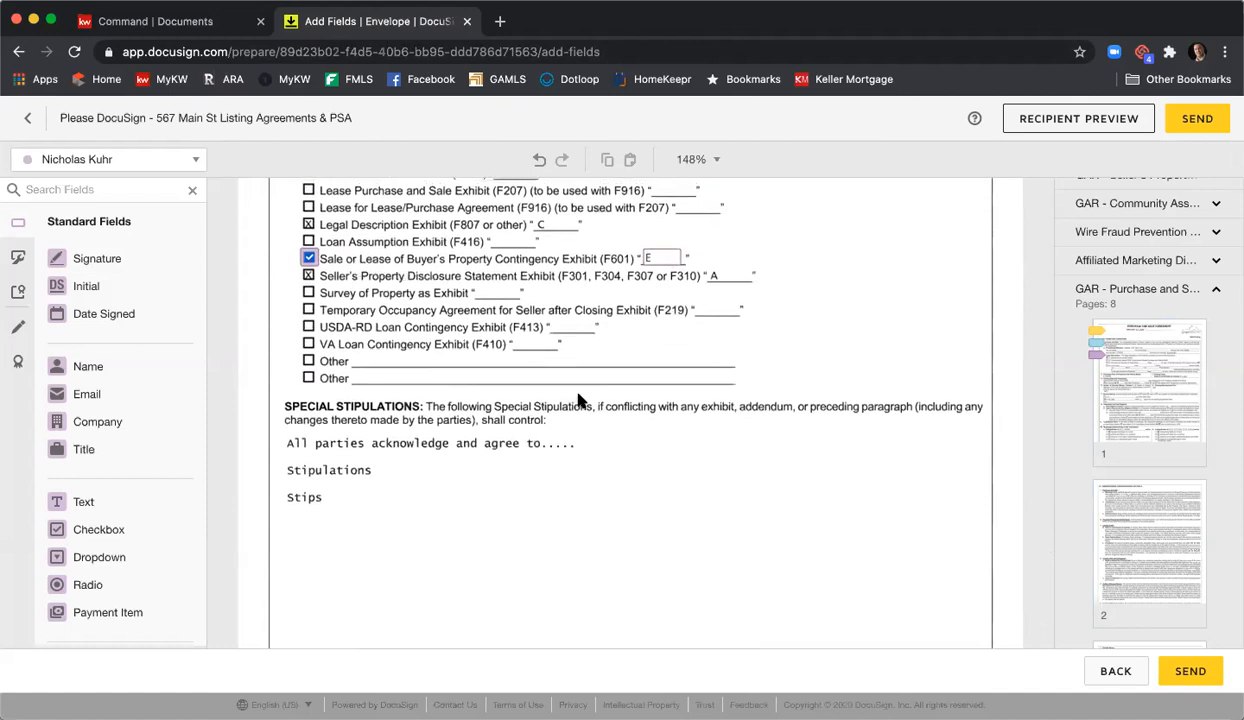
scroll(578, 397, "down", 3)
scroll(587, 396, "down", 2)
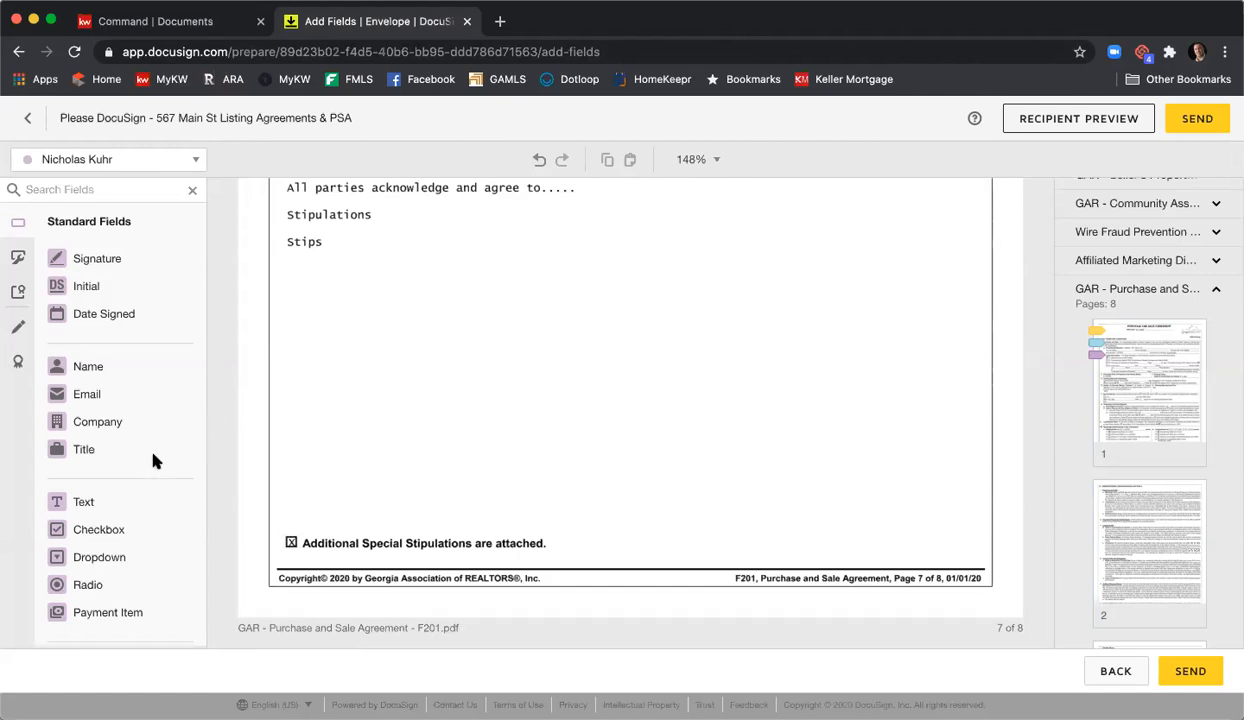
left_click_drag(130, 500, 306, 280)
left_click_drag(405, 295, 974, 530)
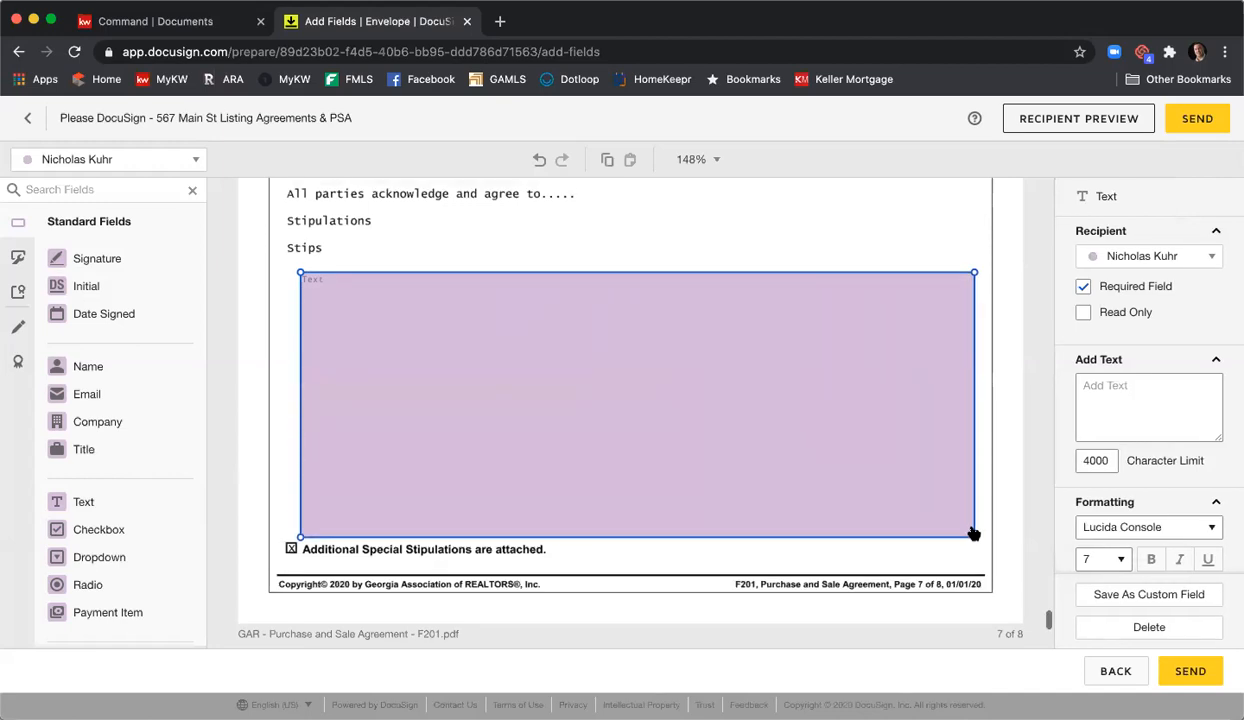
left_click(1129, 565)
left_click(1092, 586)
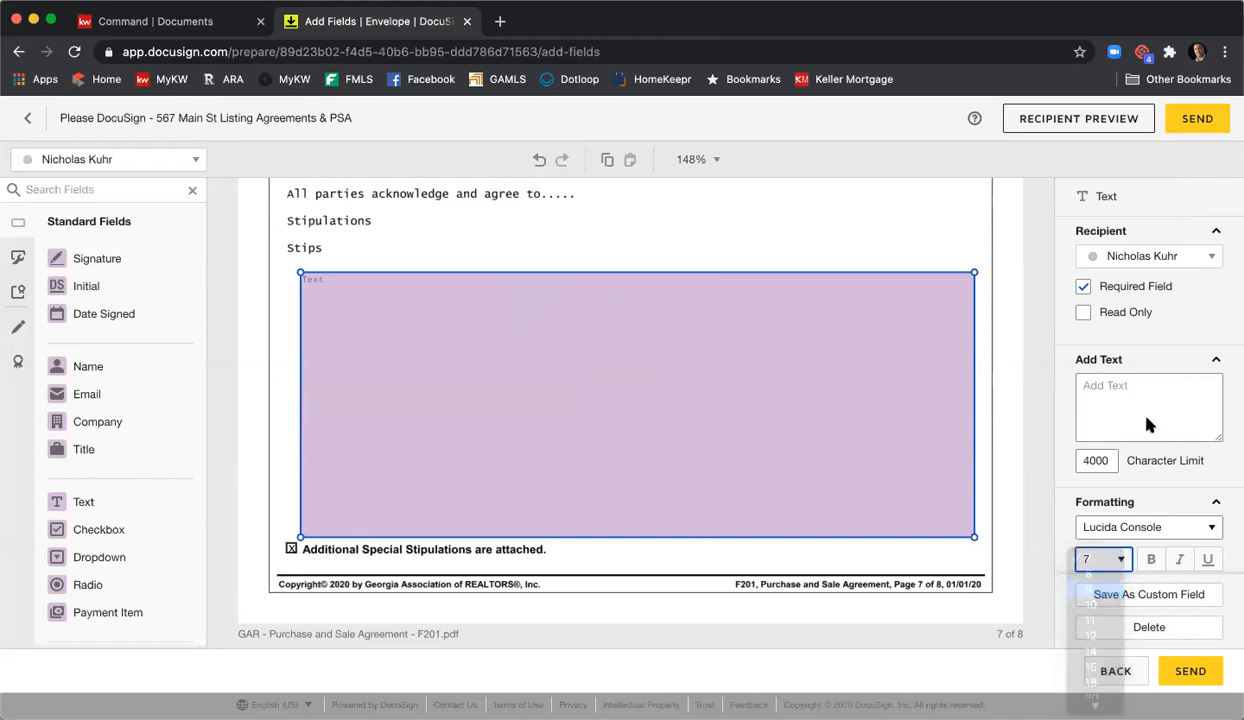
- Type stipulation lines from 'Adding more stuips' through 'more more' into the box, then select them
double_click(472, 359)
type("Adding more stuips")
key("Return")
key("Return")
type("More")
key("Return")
type("More")
key("Return")
type("Lots of them  ")
type("Lots and lots  ")
type("even more  ")
type("more")
key("Return")
type("more more")
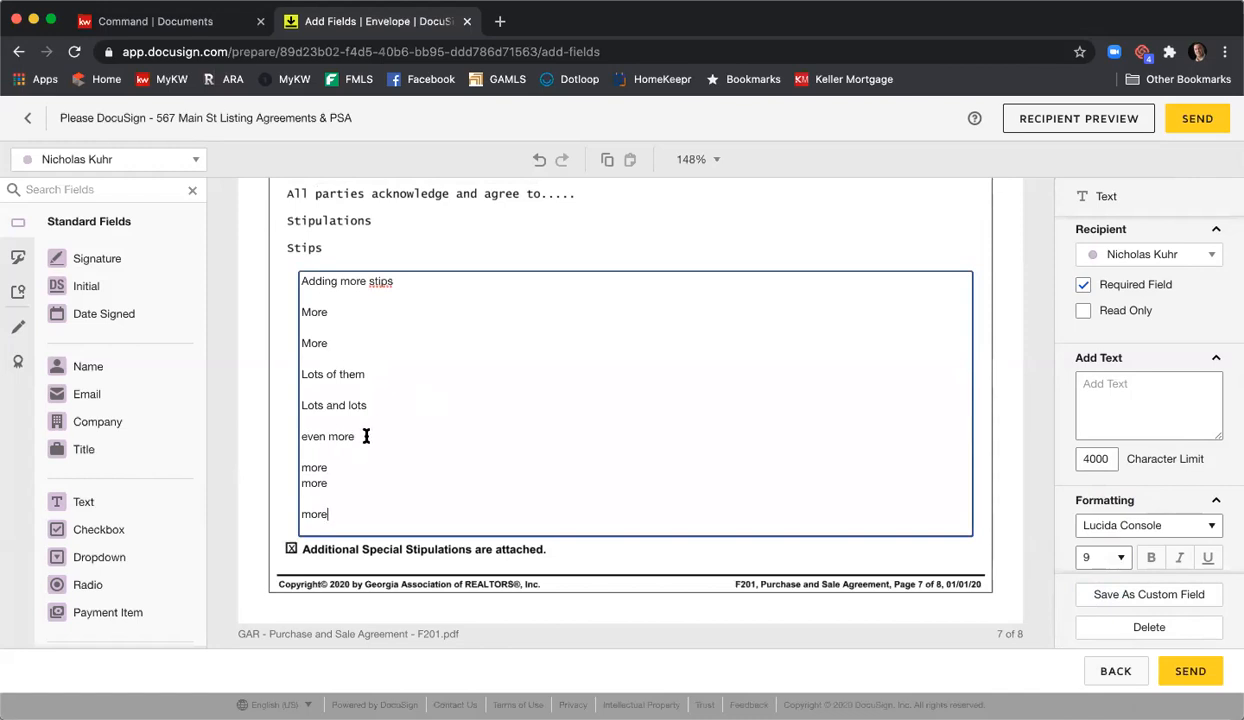
left_click_drag(340, 511, 259, 235)
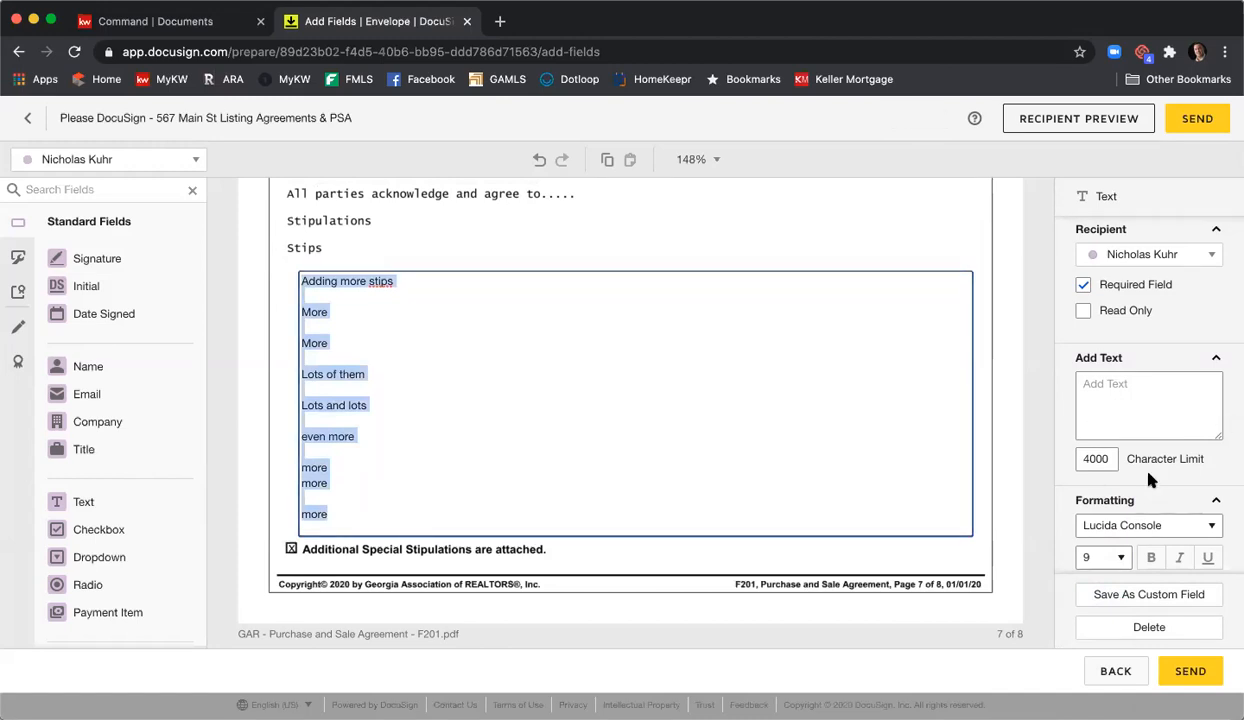
- Select all the stipulations text and enlarge it to size 12
scroll(1140, 490, "down", 2)
left_click(1092, 487)
left_click(1098, 455)
left_click(480, 449)
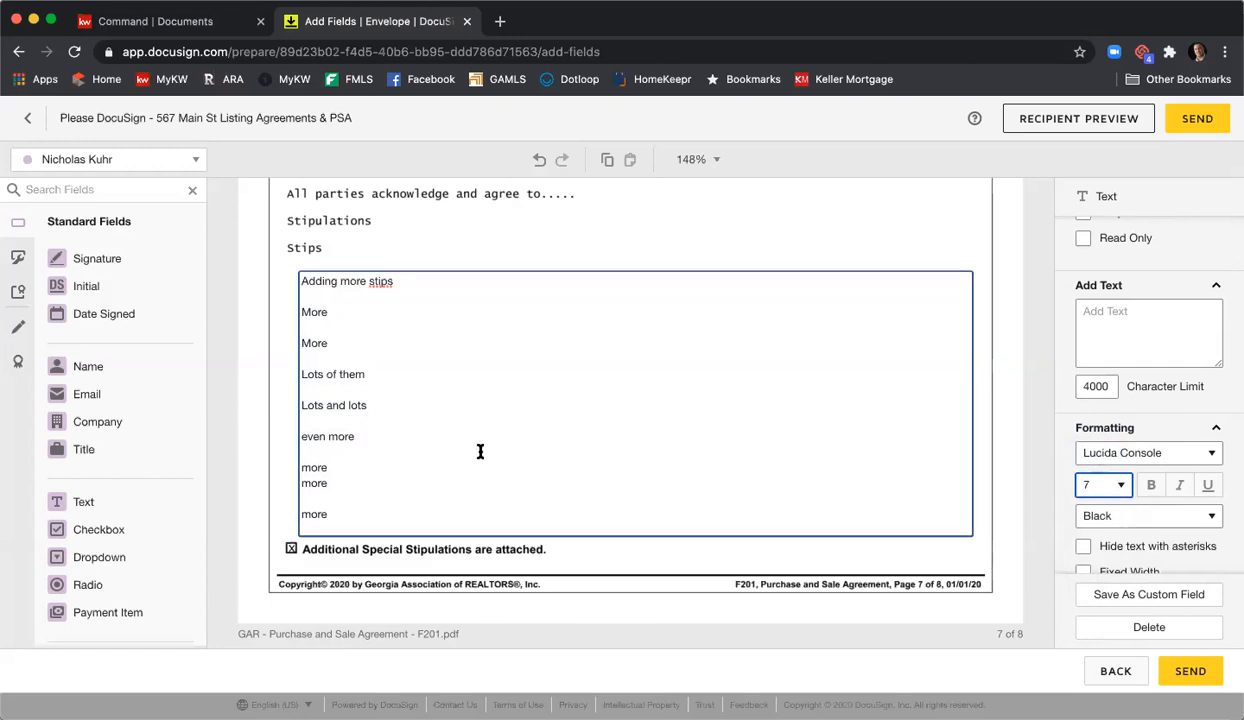
left_click_drag(387, 522, 305, 278)
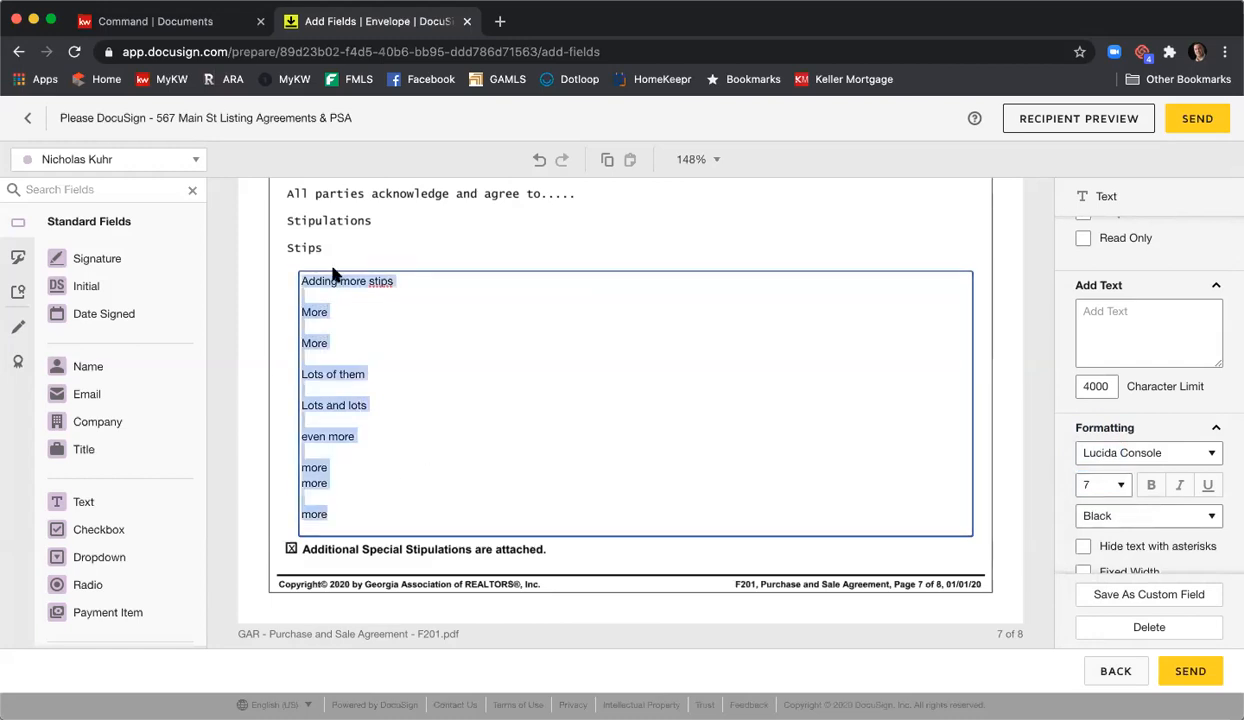
left_click(1114, 486)
left_click(815, 428)
left_click(804, 408)
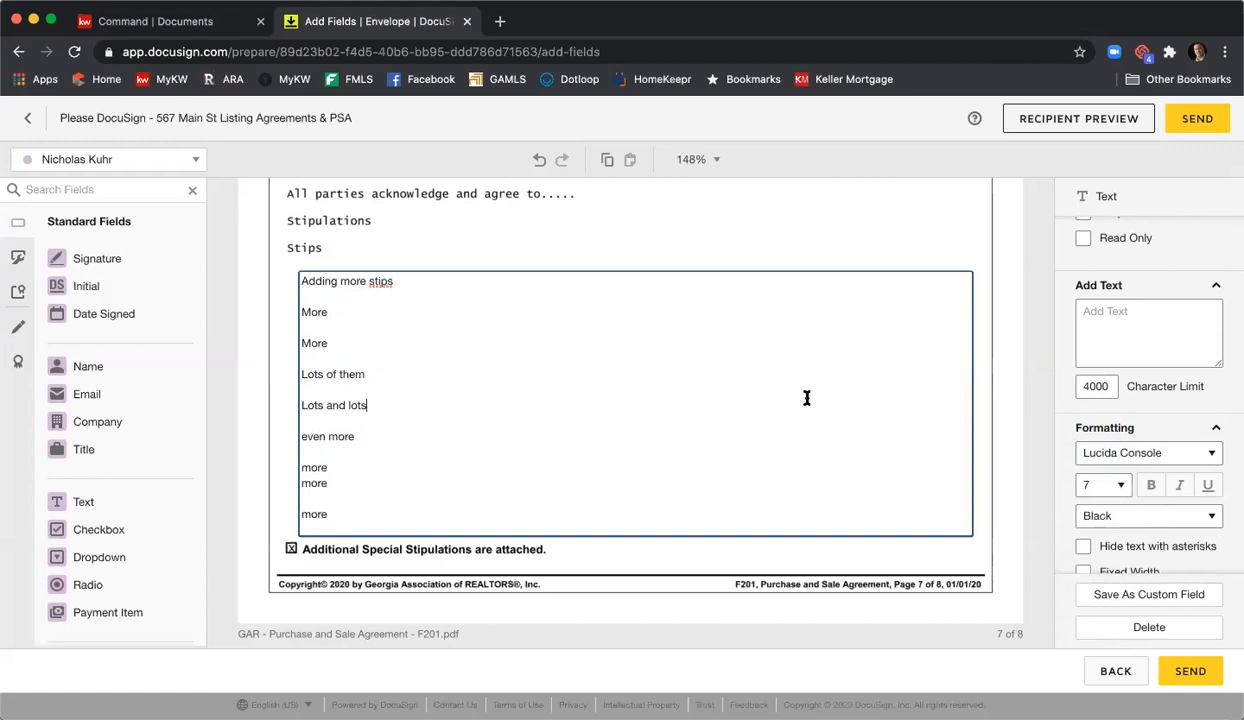
left_click_drag(344, 505, 289, 272)
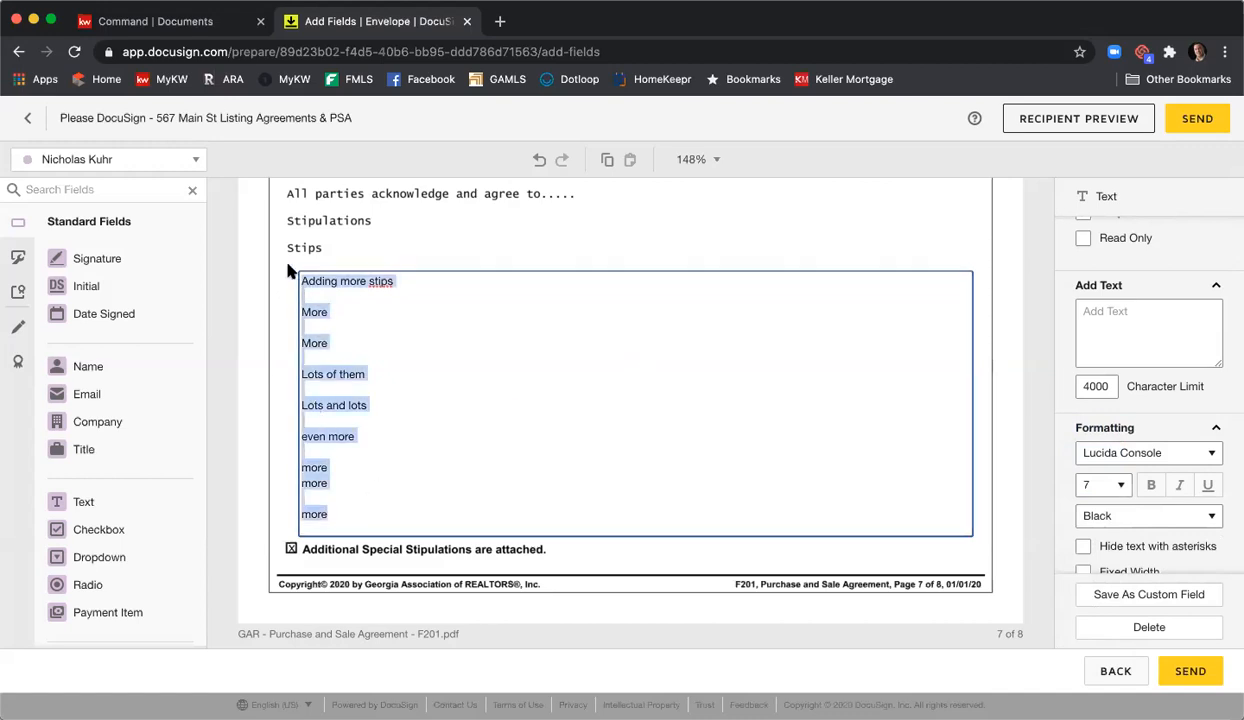
left_click(1110, 485)
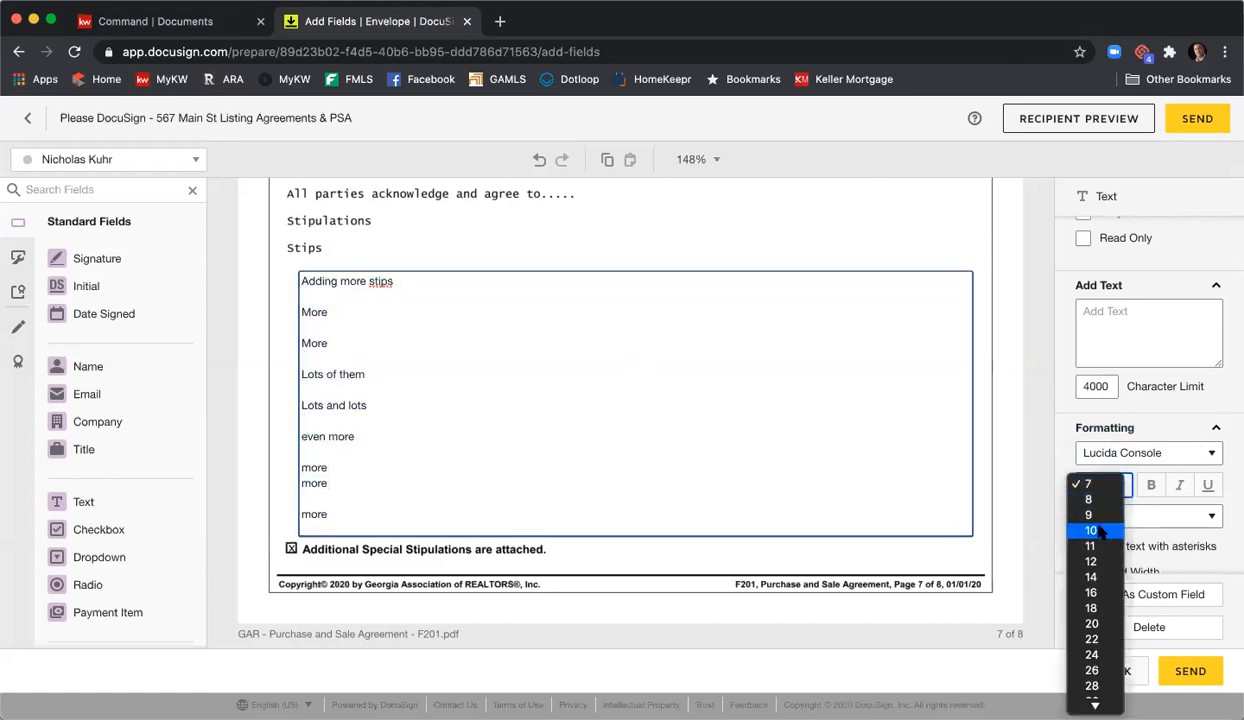
left_click(1117, 527)
triple_click(714, 395)
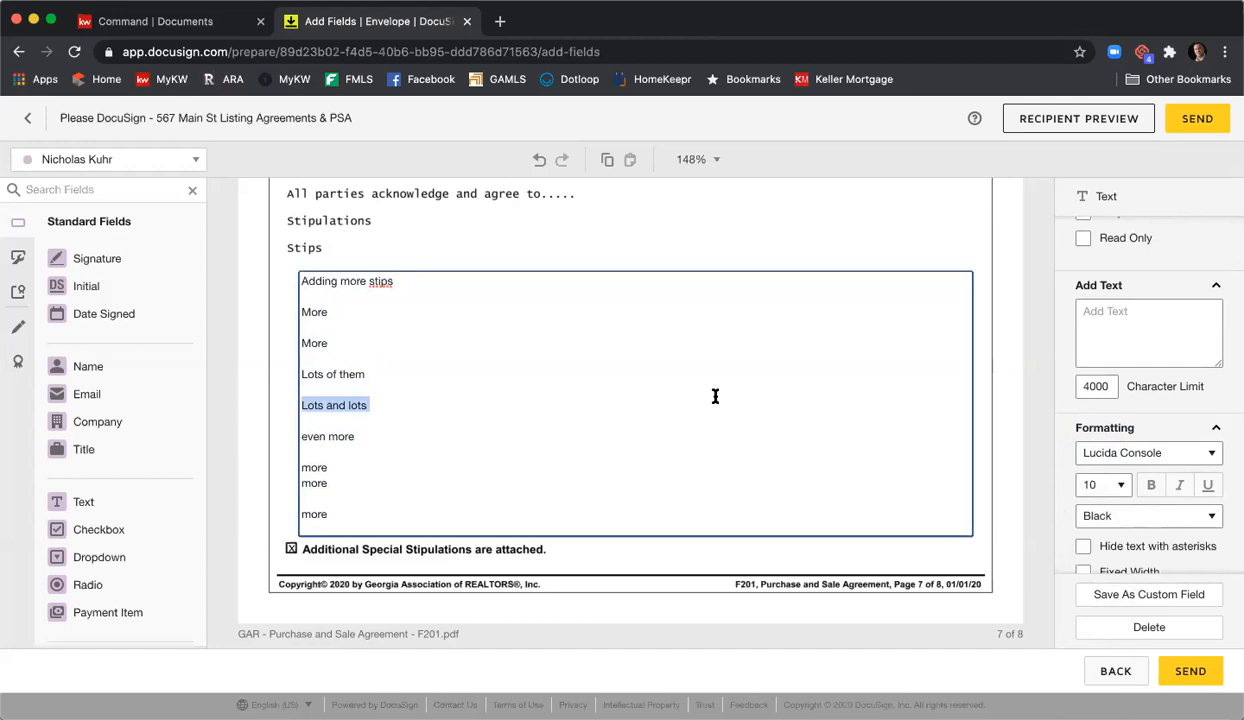
key("ctrl+a")
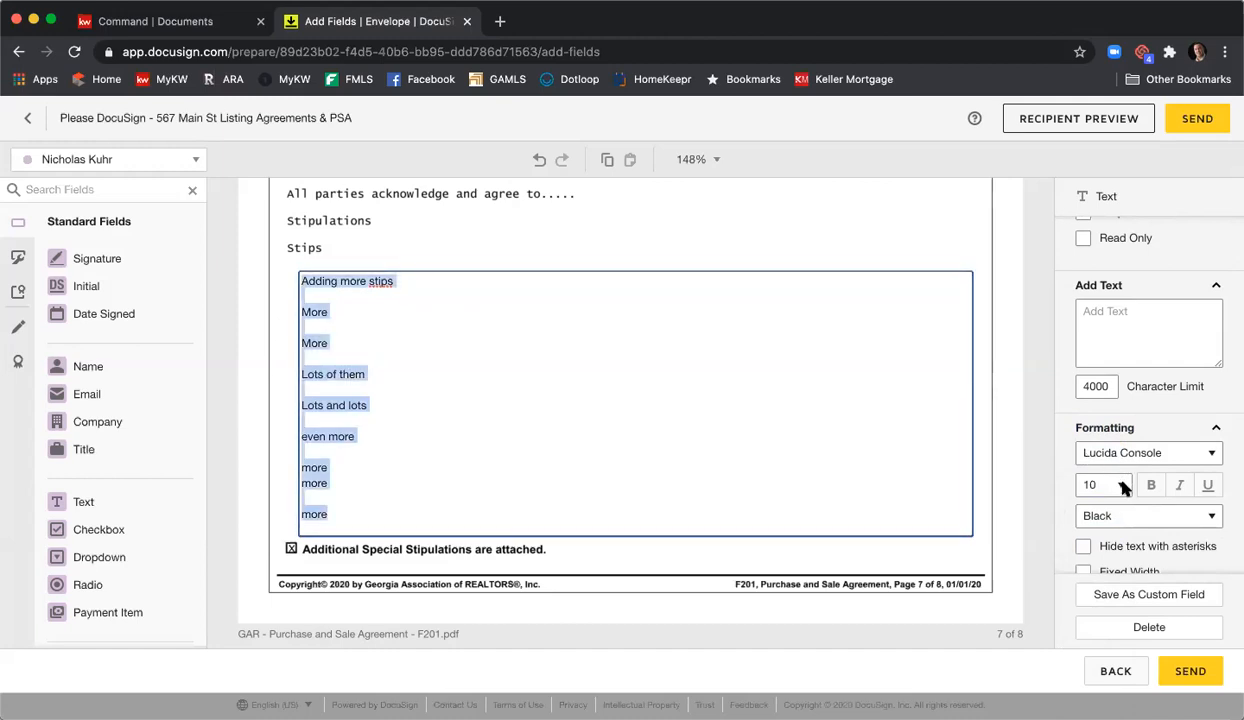
left_click(1124, 487)
left_click(1100, 517)
left_click(893, 382)
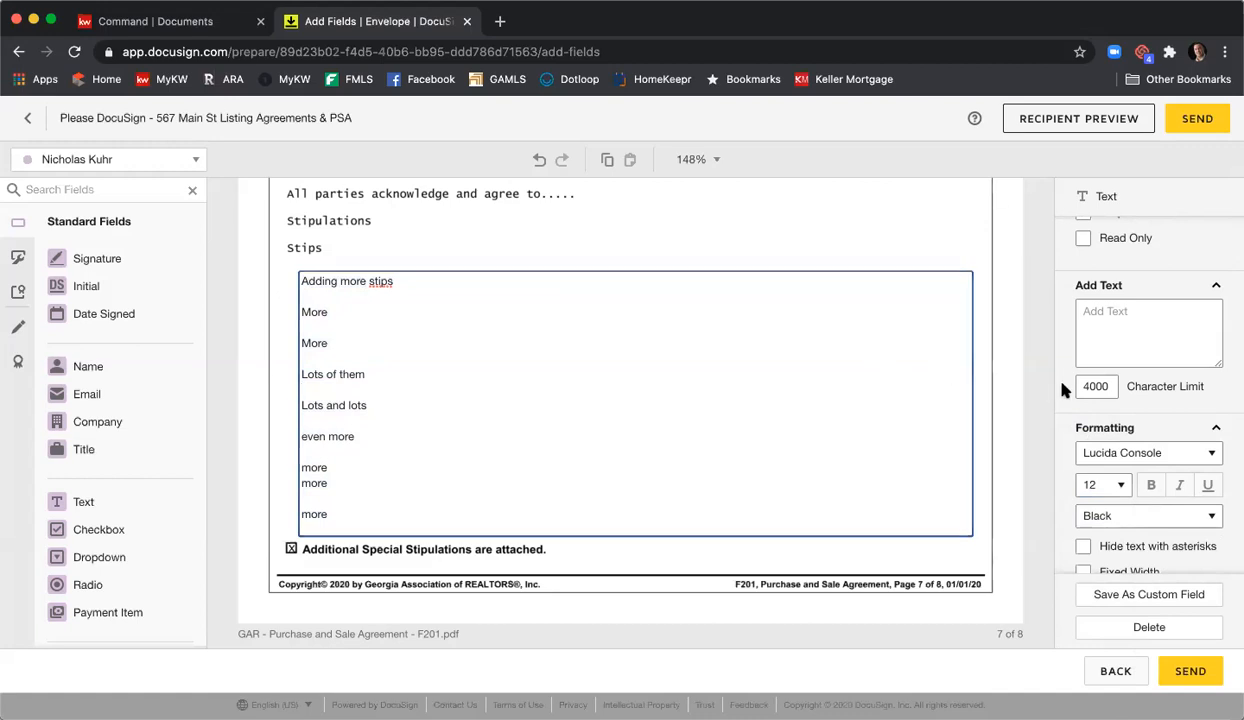
- Make the Stips box read only rather than a required field
scroll(1100, 390, "up", 2)
left_click(1084, 272)
left_click(1084, 296)
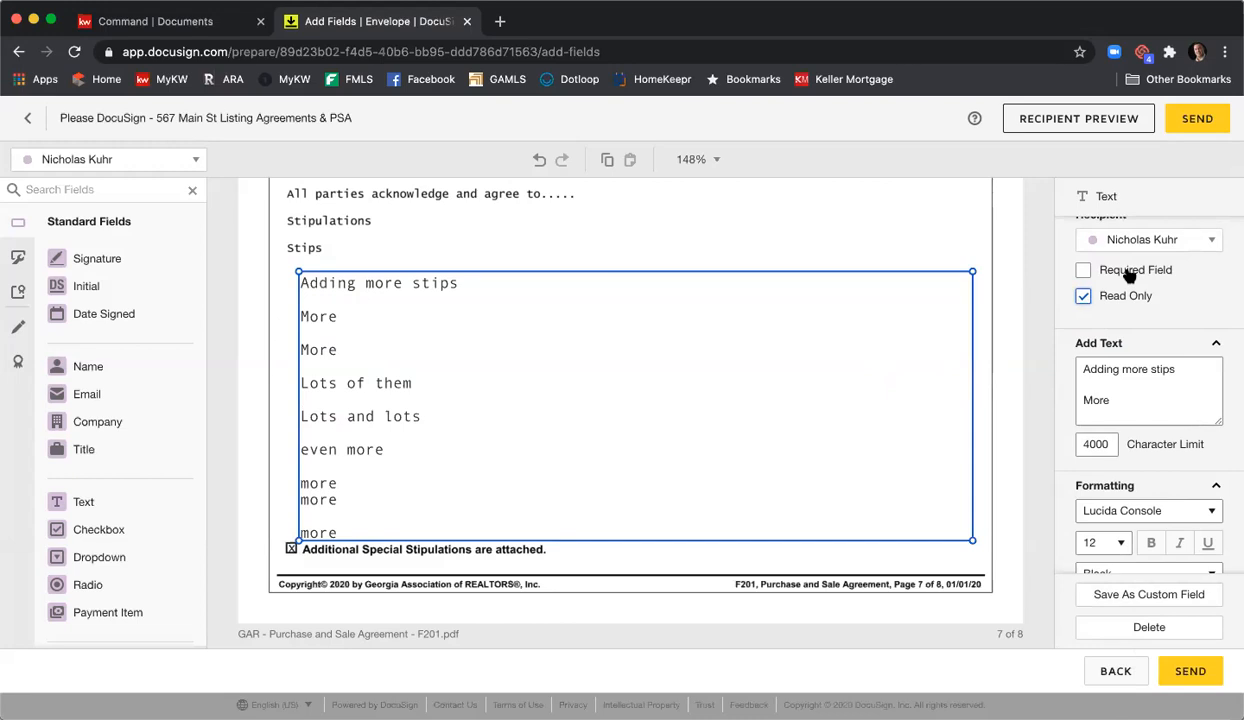
- Select all the stipulations text and set it back to size 7
left_click(578, 372)
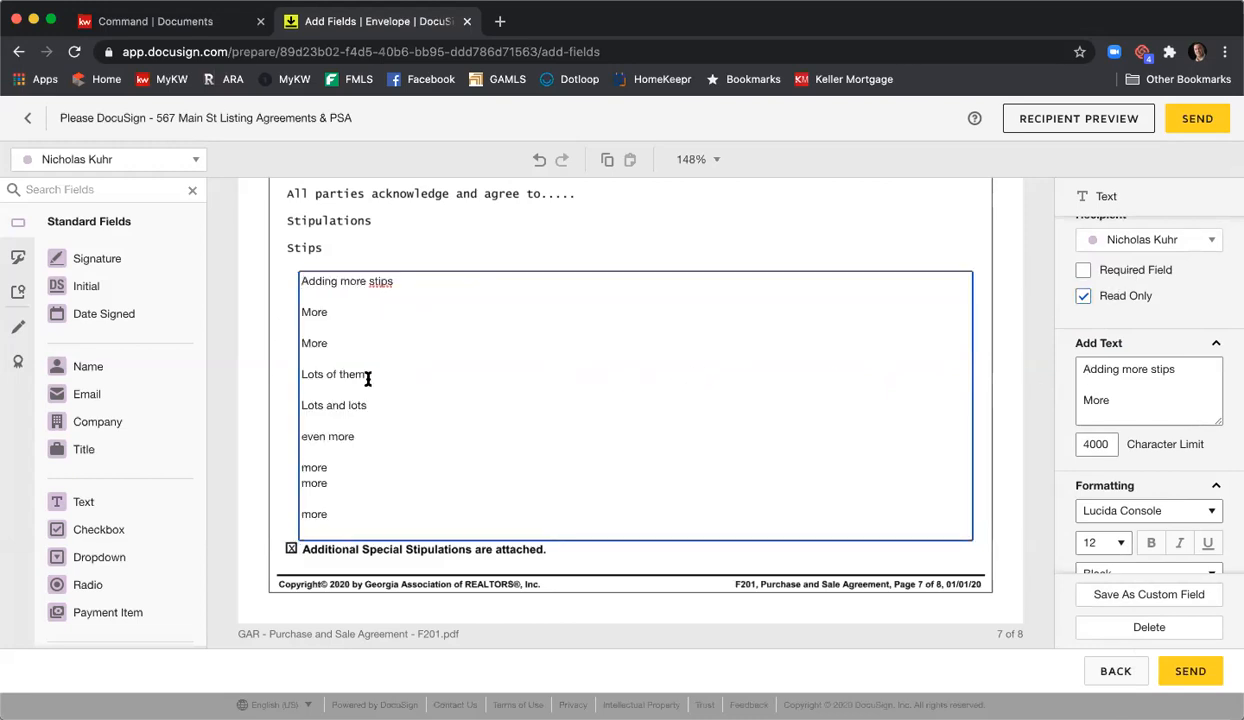
key("super+a")
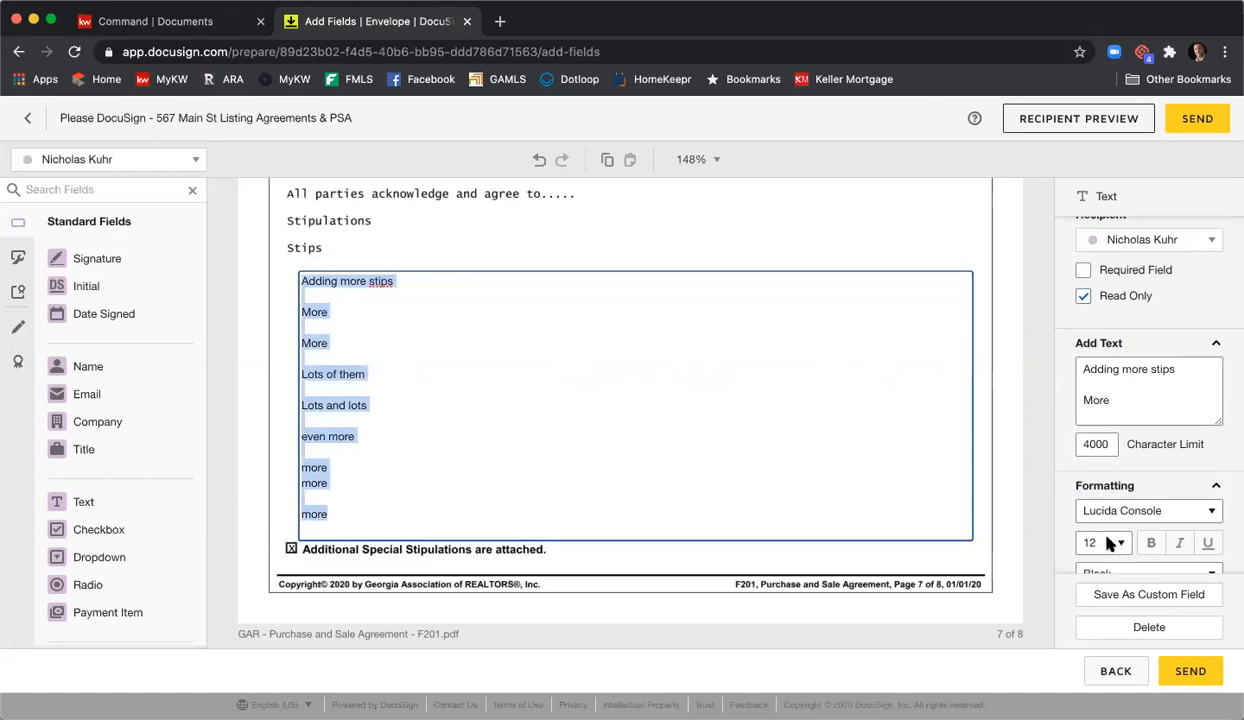
left_click(1112, 542)
left_click(1087, 464)
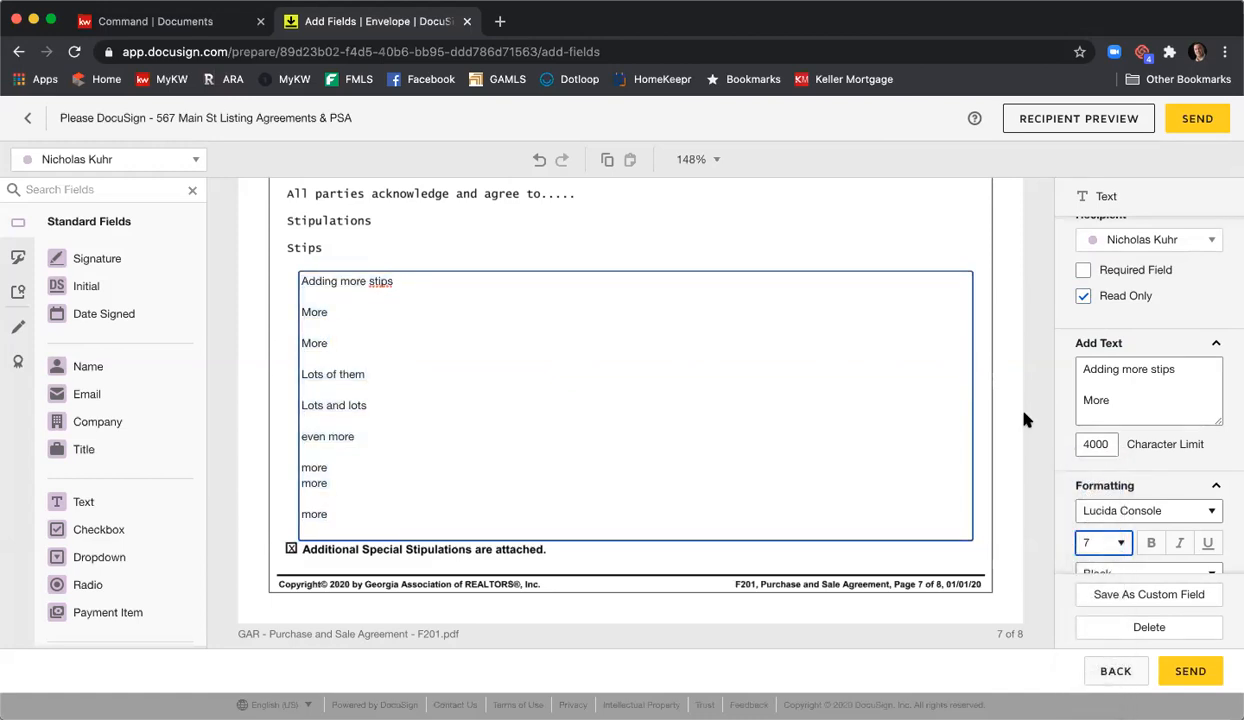
left_click(978, 322)
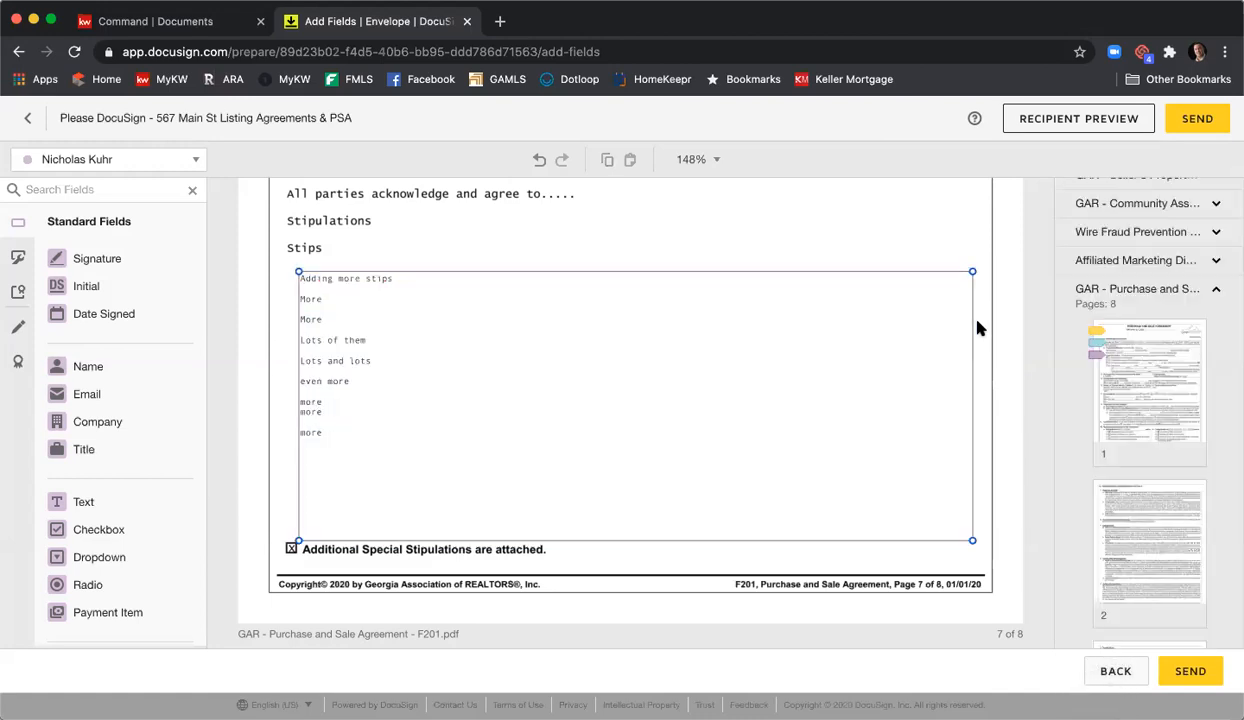
- Append new lines 'Even more', 'More', 'lots' and 'lots' to the end of the stipulations
left_click(320, 436)
left_click(330, 434)
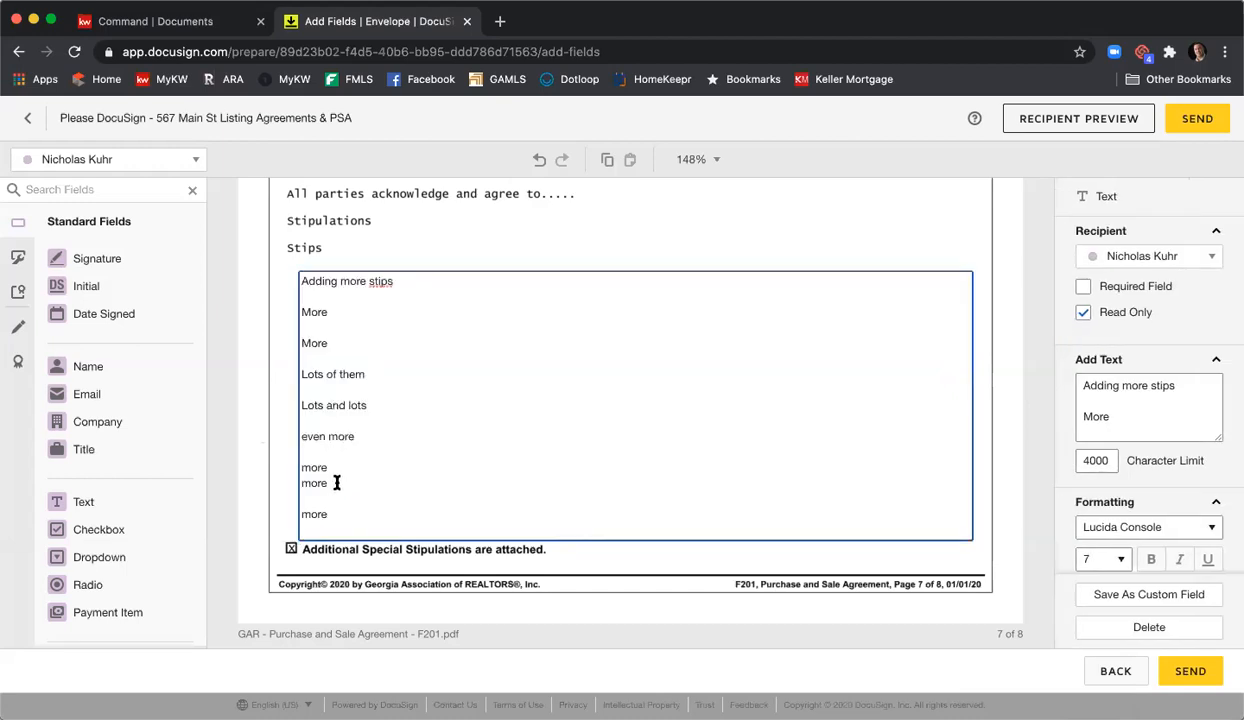
key("Return")
type("Even more")
key("Return")
key("Return")
type("More")
key("Return")
type("lots")
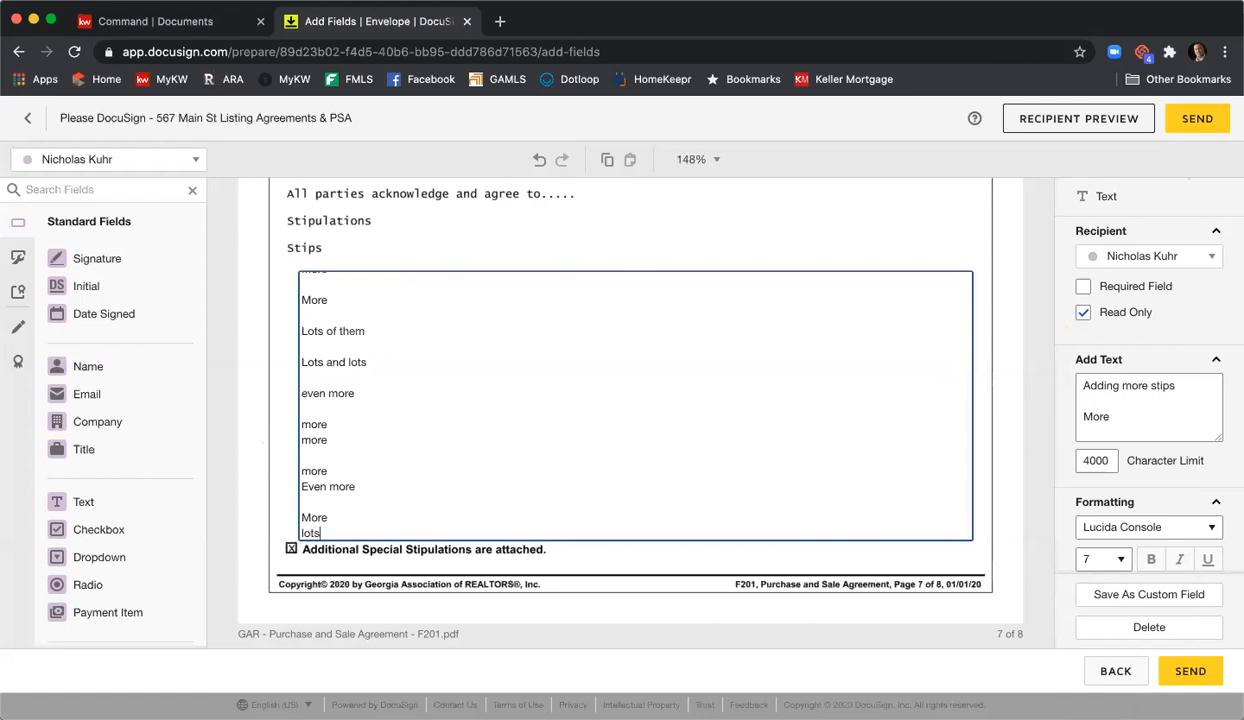
key("Return")
type("lots")
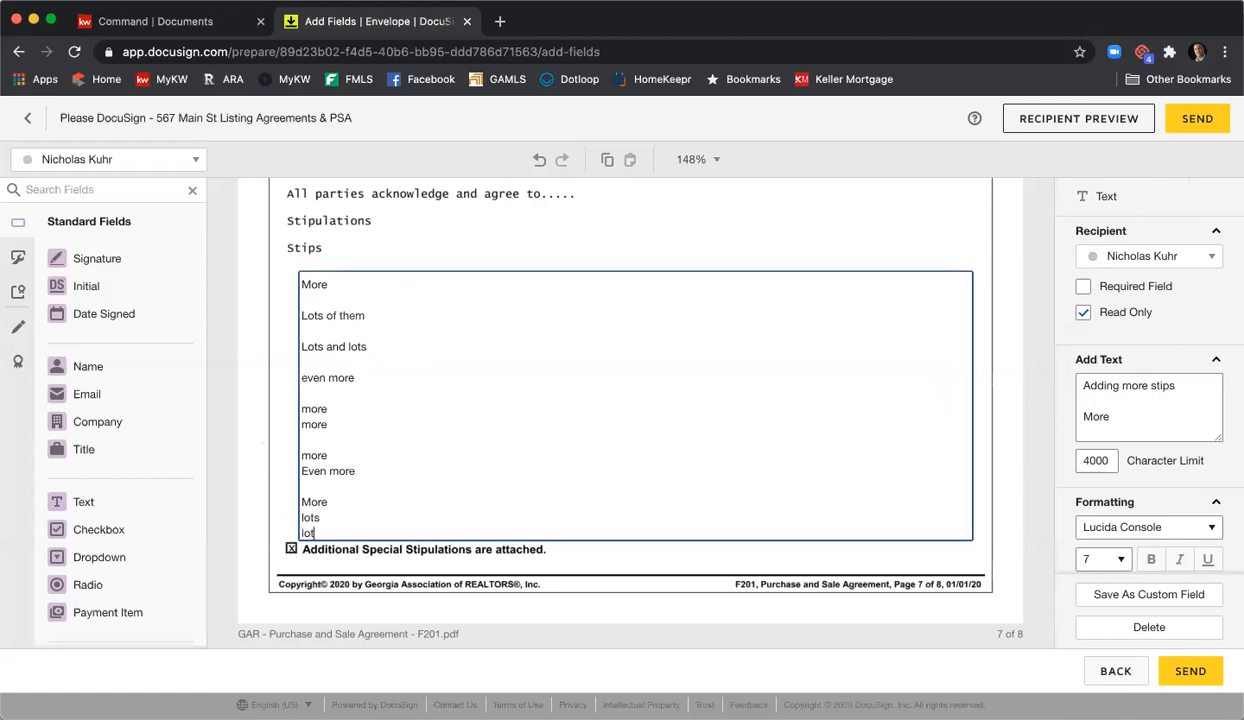
left_click(254, 385)
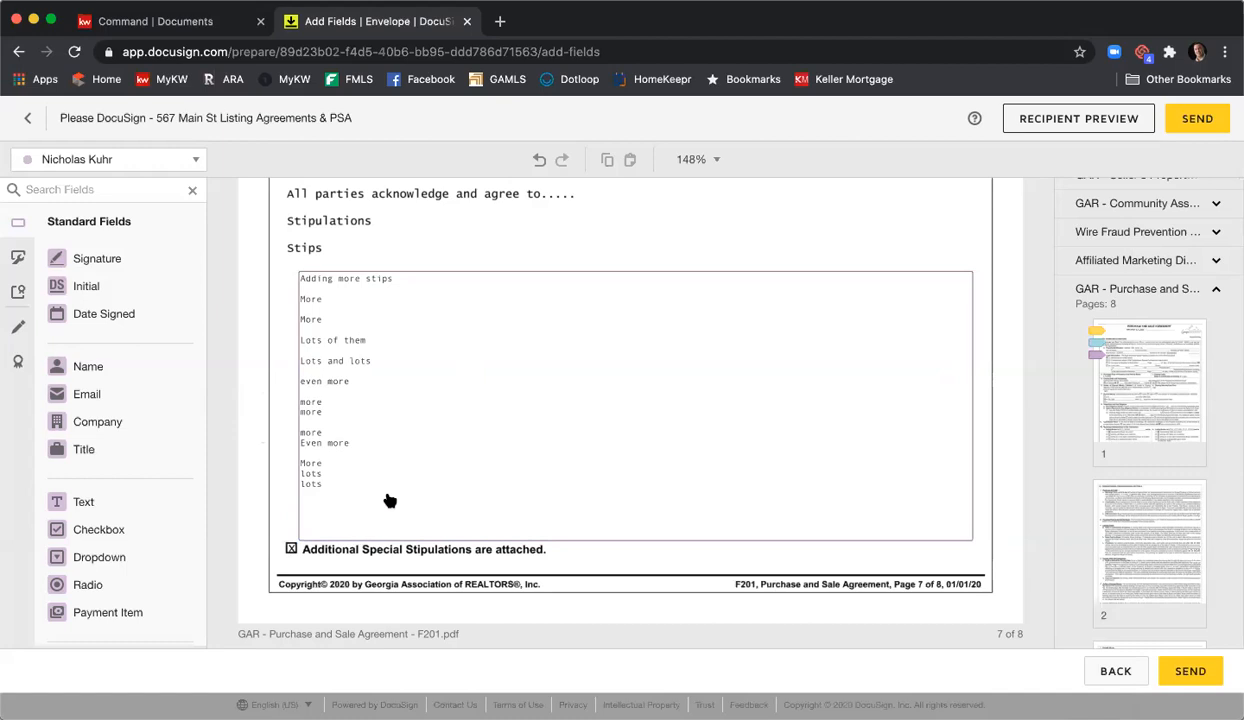
left_click(512, 414)
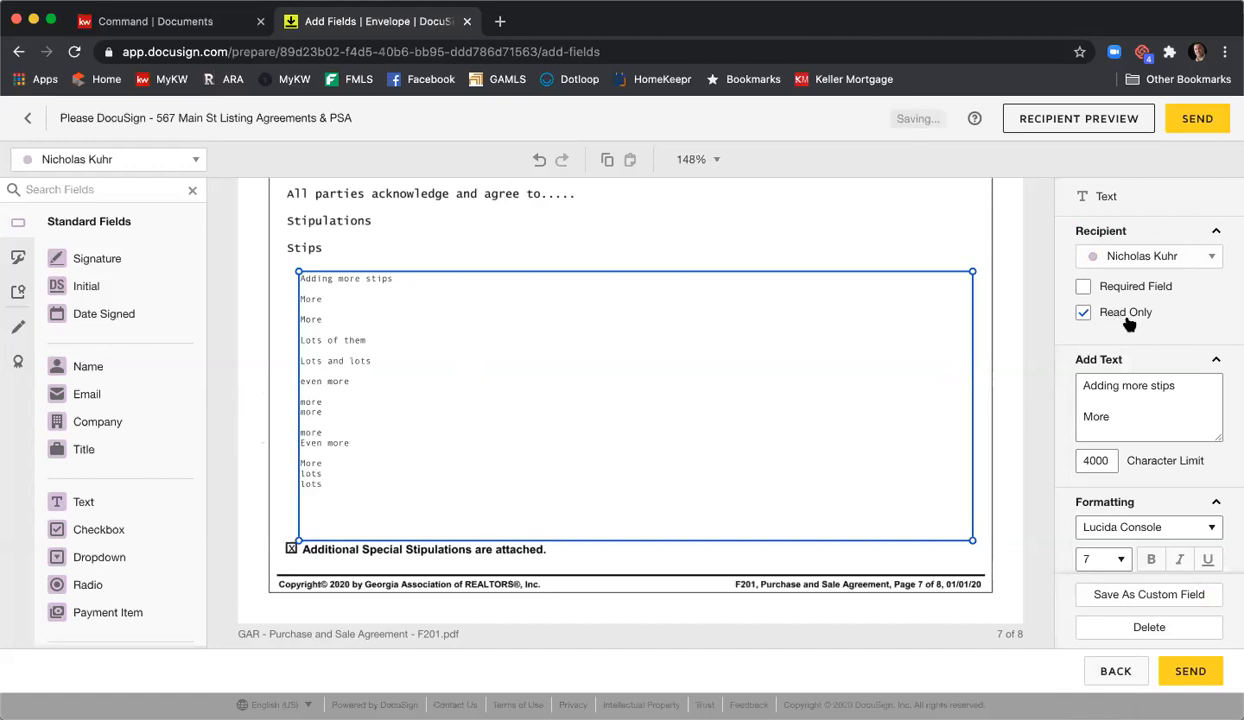
left_click(1010, 290)
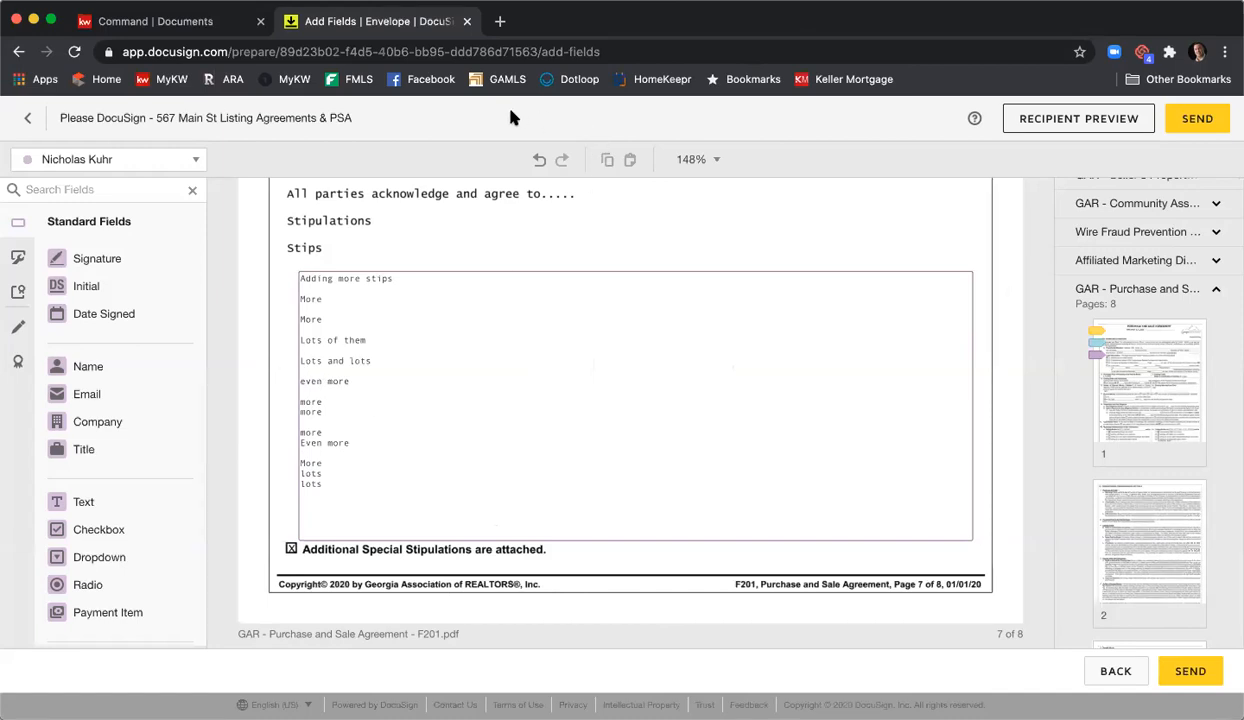
- Scroll down to page 8's Buyer and Seller Acceptance and Contact Information section
scroll(636, 242, "down", 5)
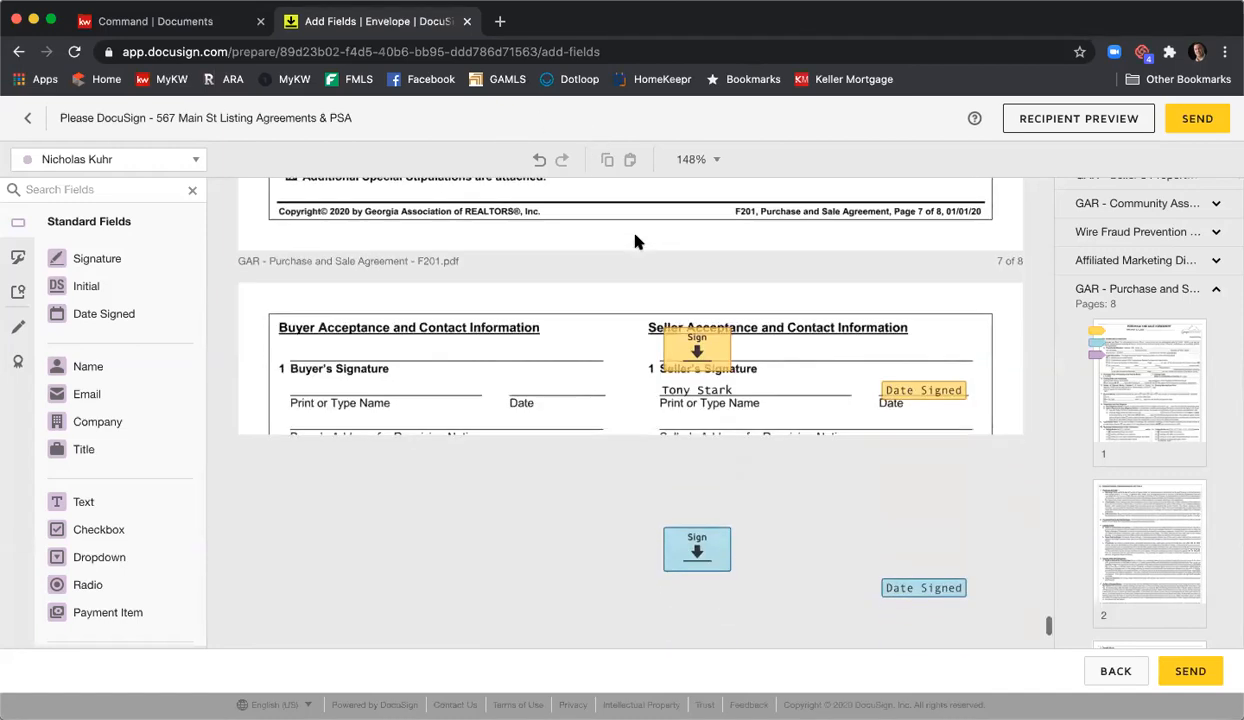
scroll(780, 280, "down", 1)
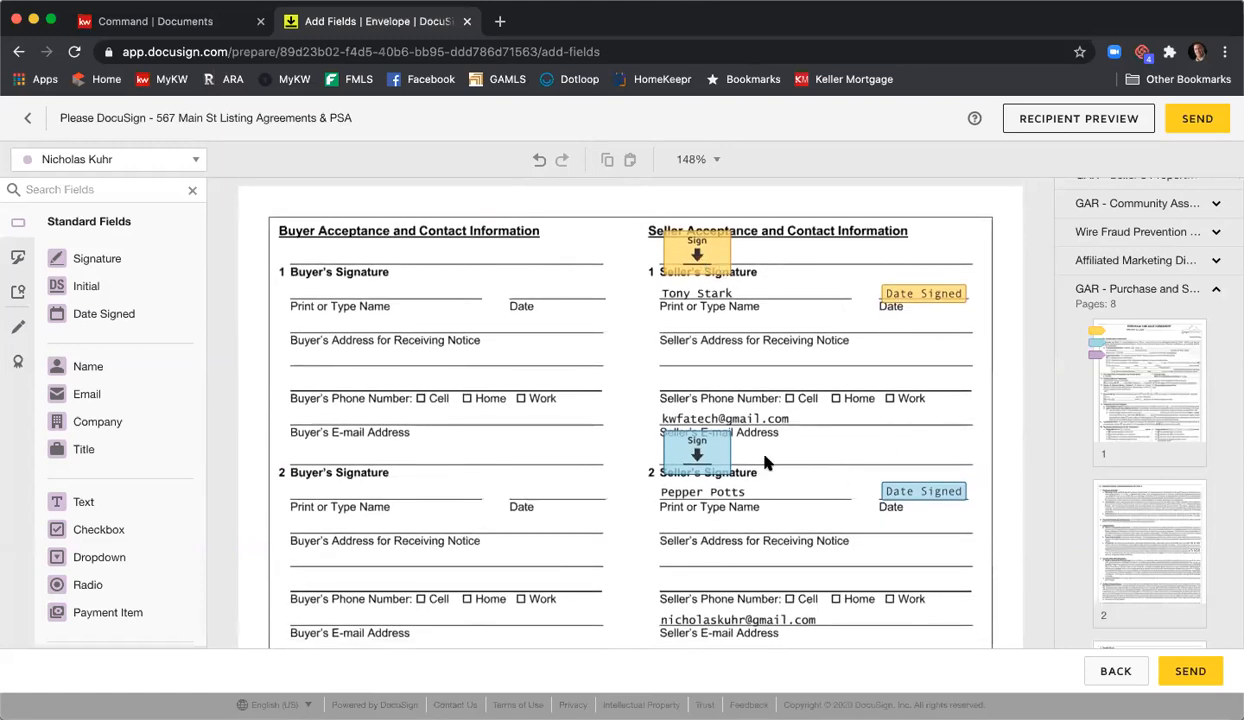
scroll(790, 430, "down", 1)
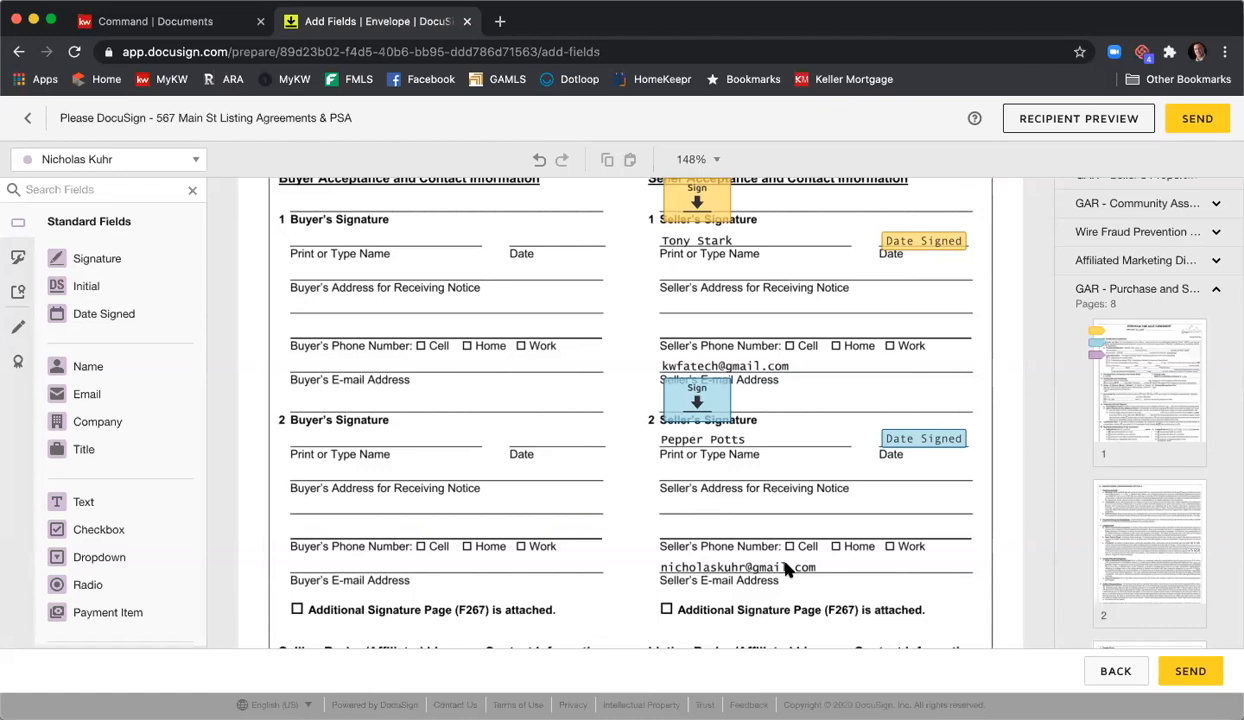
- Draw a black markup line of thickness 8 across the first seller's e-mail address
left_click(19, 330)
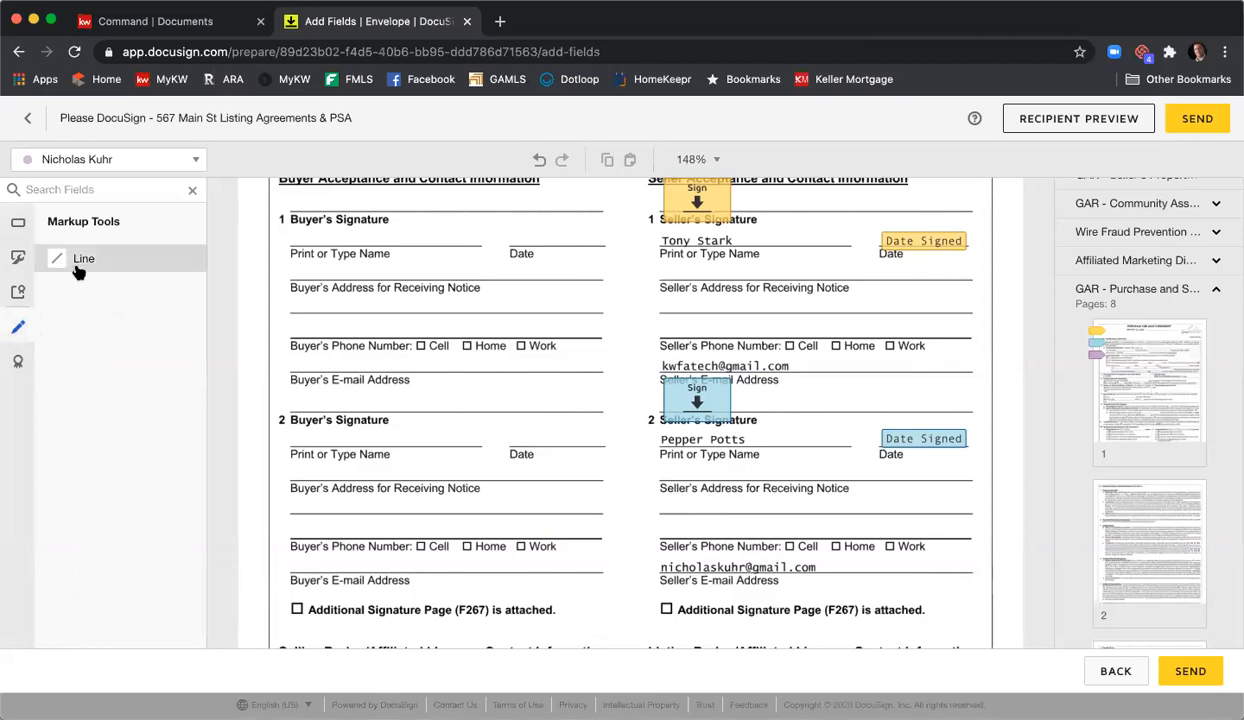
left_click(79, 267)
left_click_drag(686, 369, 806, 364)
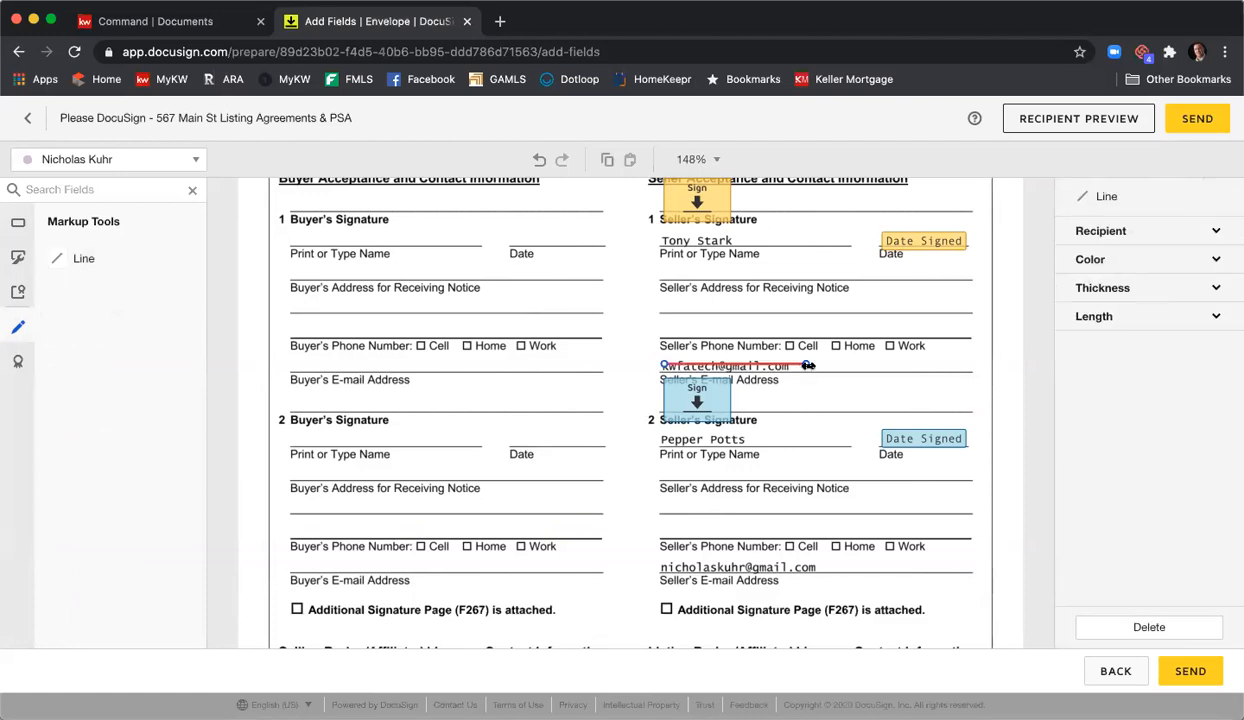
left_click(1145, 258)
left_click(1105, 281)
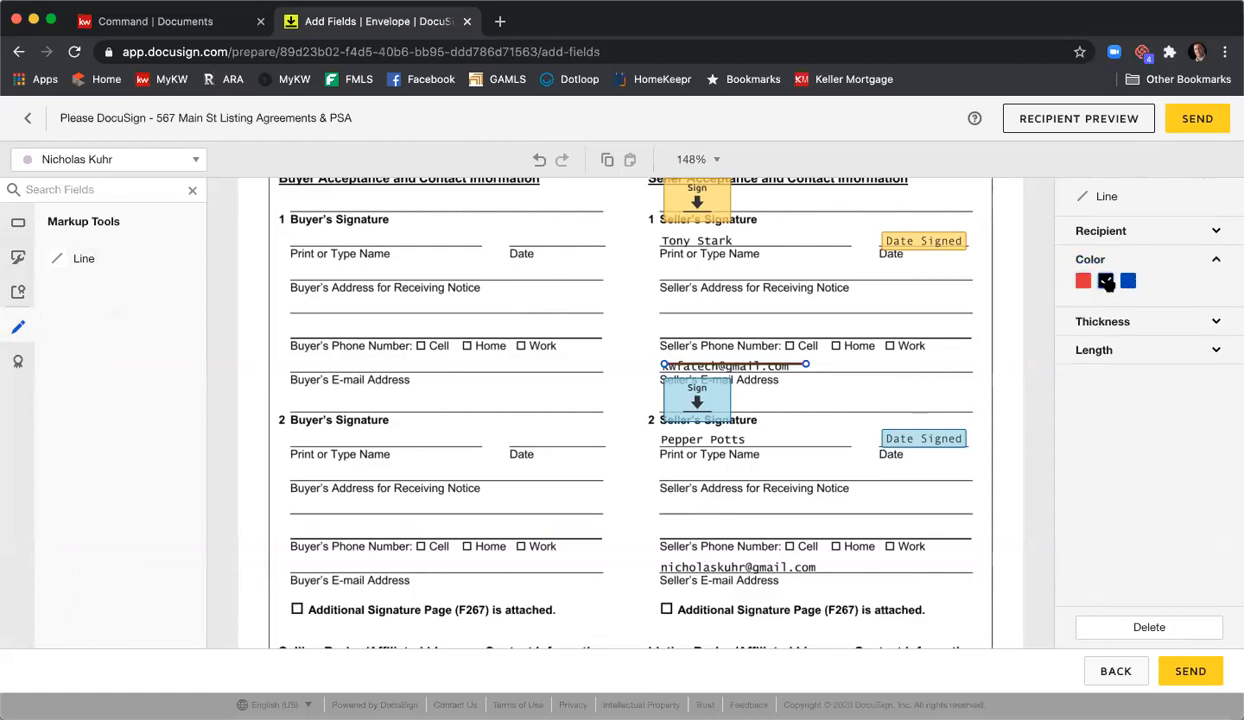
left_click(1121, 328)
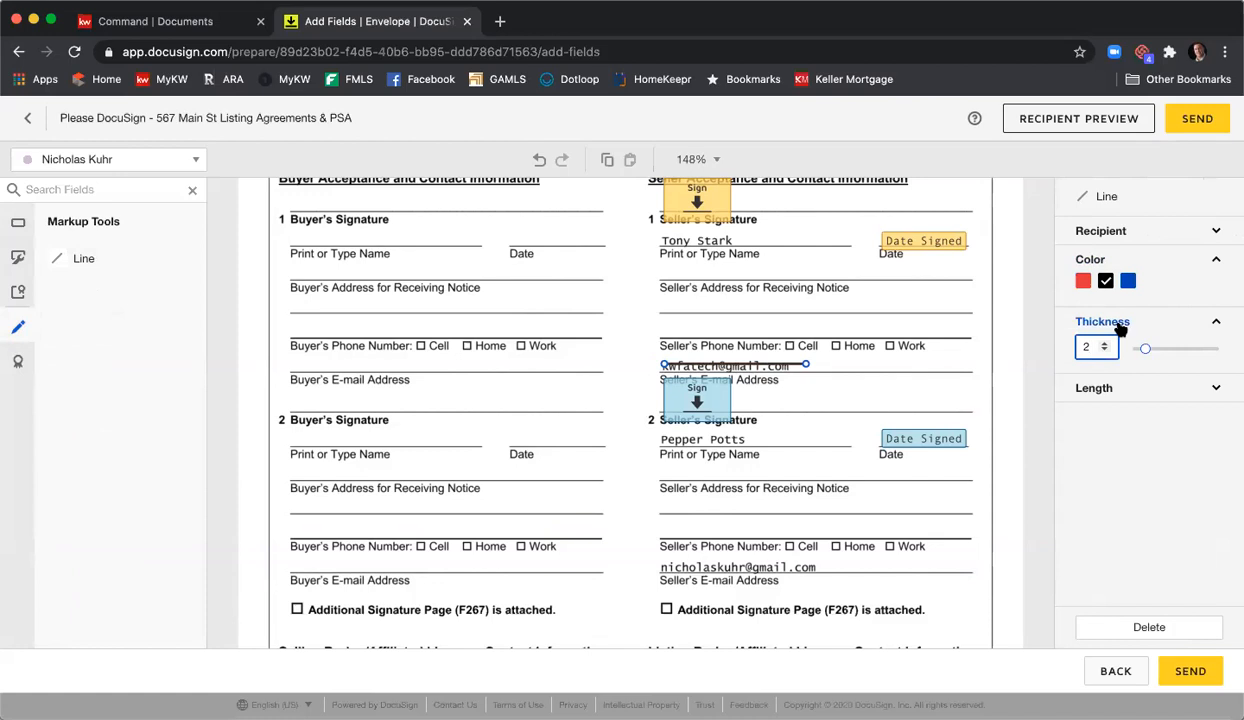
left_click(1105, 344)
left_click(1105, 344)
left_click(1105, 344)
left_click(1105, 344)
left_click(1105, 344)
left_click(1105, 344)
left_click(1105, 344)
left_click(1105, 344)
- Copy the black line and stretch the duplicate over the second seller's e-mail address
left_click_drag(779, 363, 774, 362)
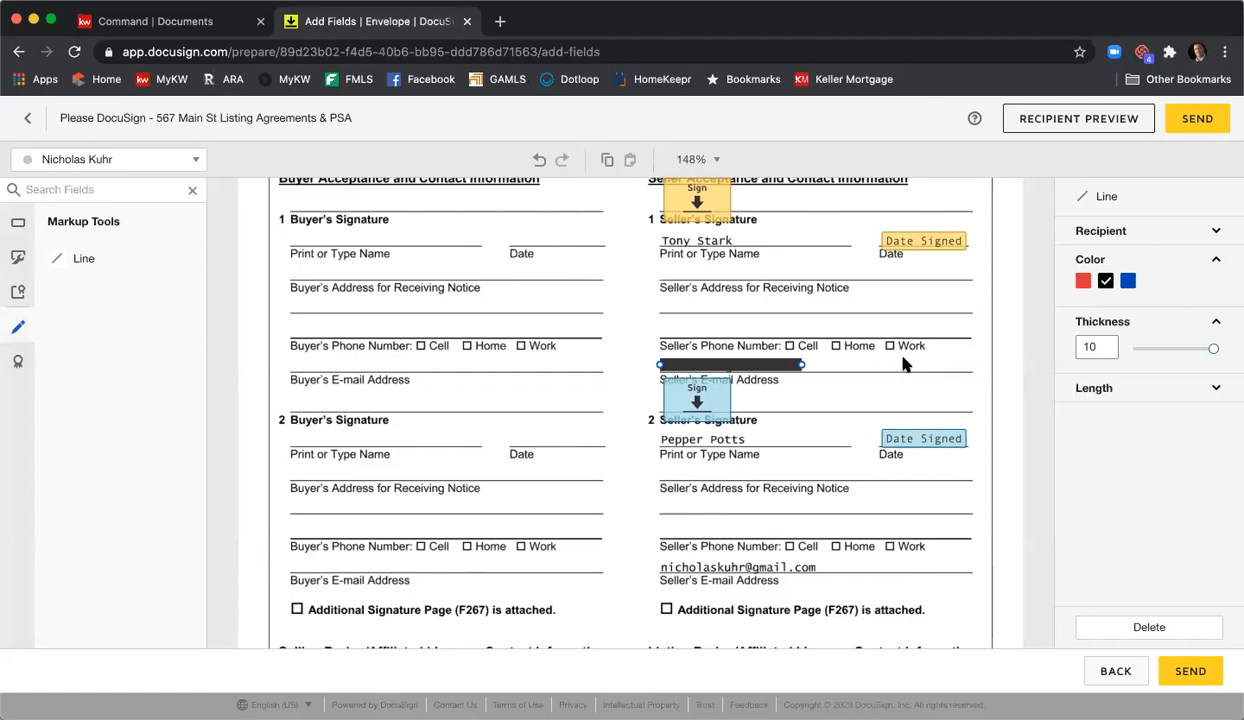
right_click(697, 360)
left_click(752, 407)
right_click(745, 398)
left_click(820, 549)
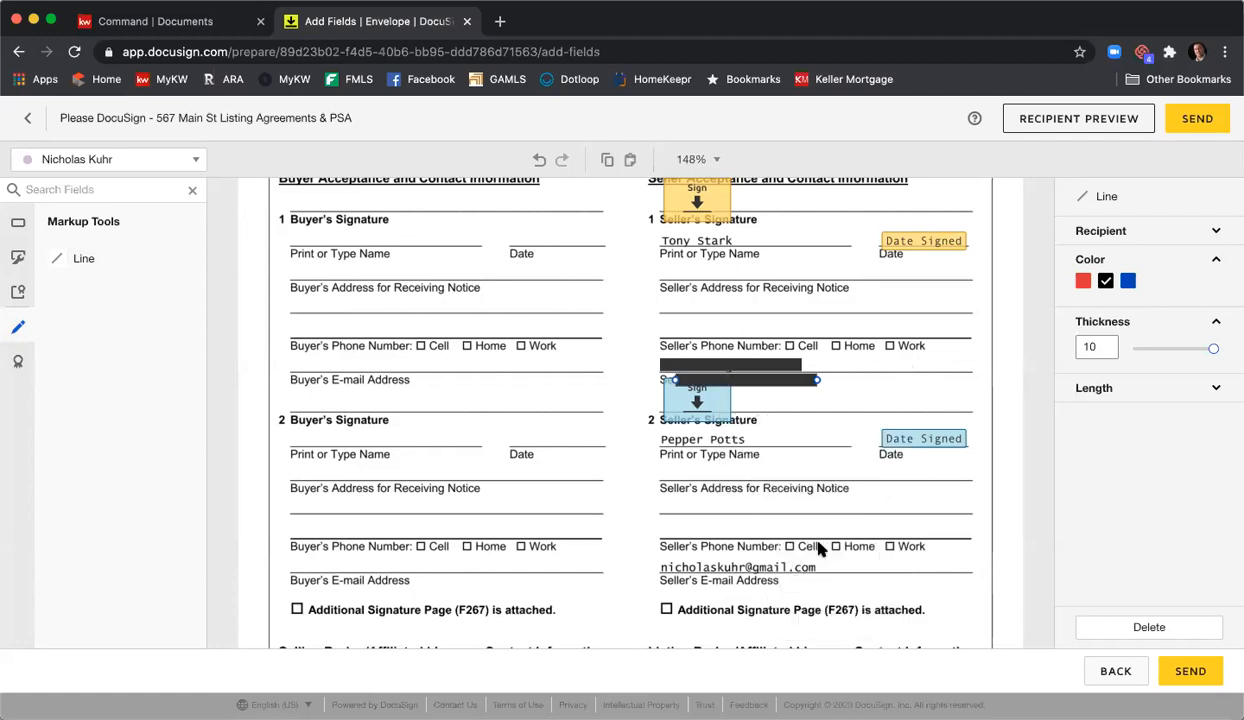
left_click_drag(747, 380, 731, 568)
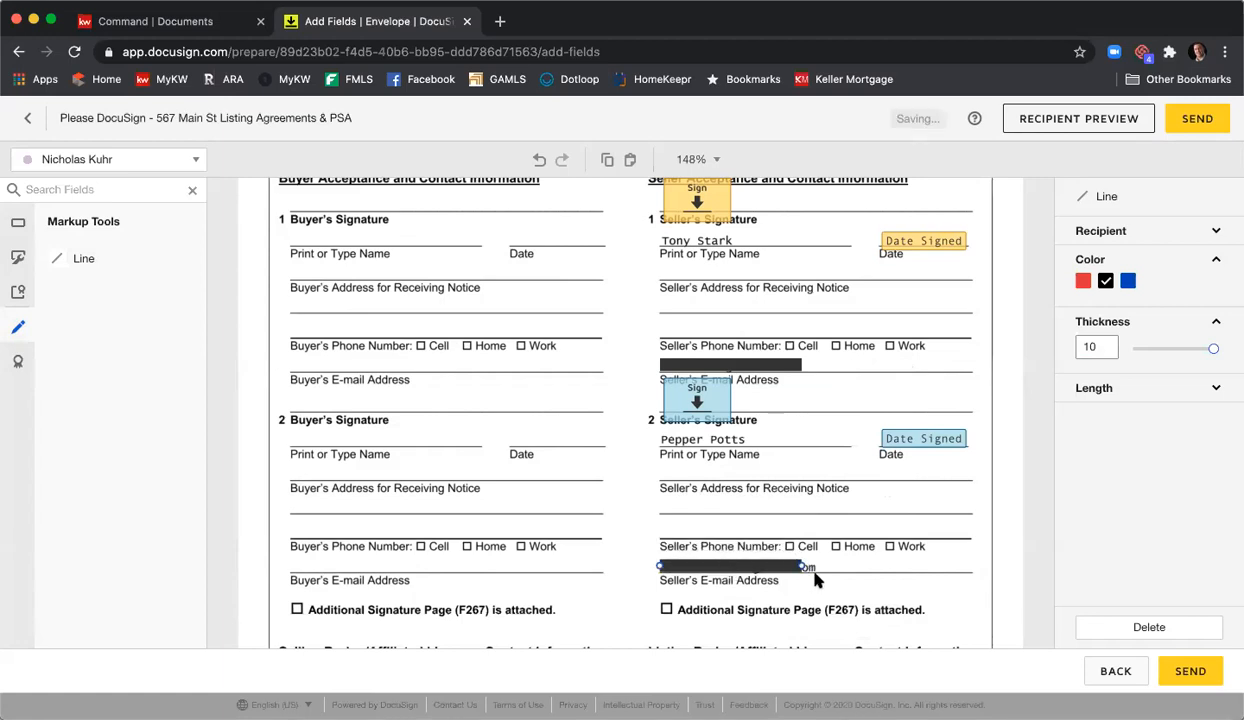
mouse_move(803, 567)
left_mouse_down()
mouse_move(786, 564)
mouse_move(825, 565)
left_mouse_up()
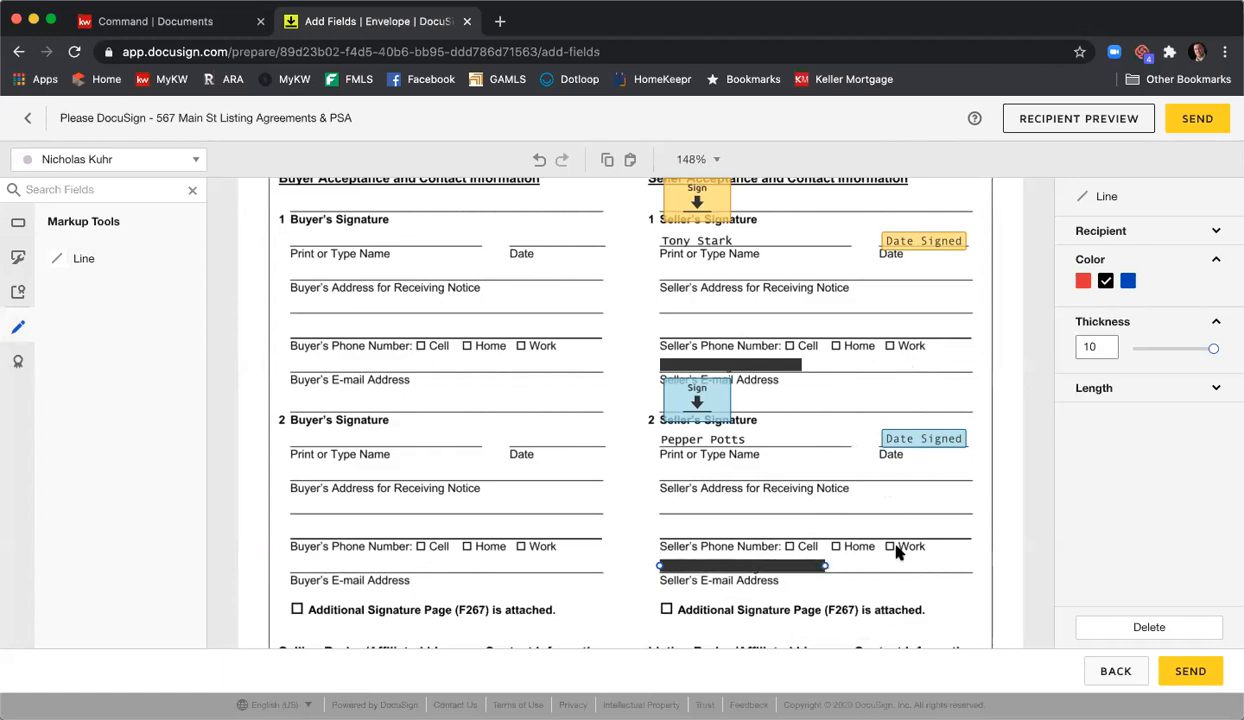
left_click(897, 550)
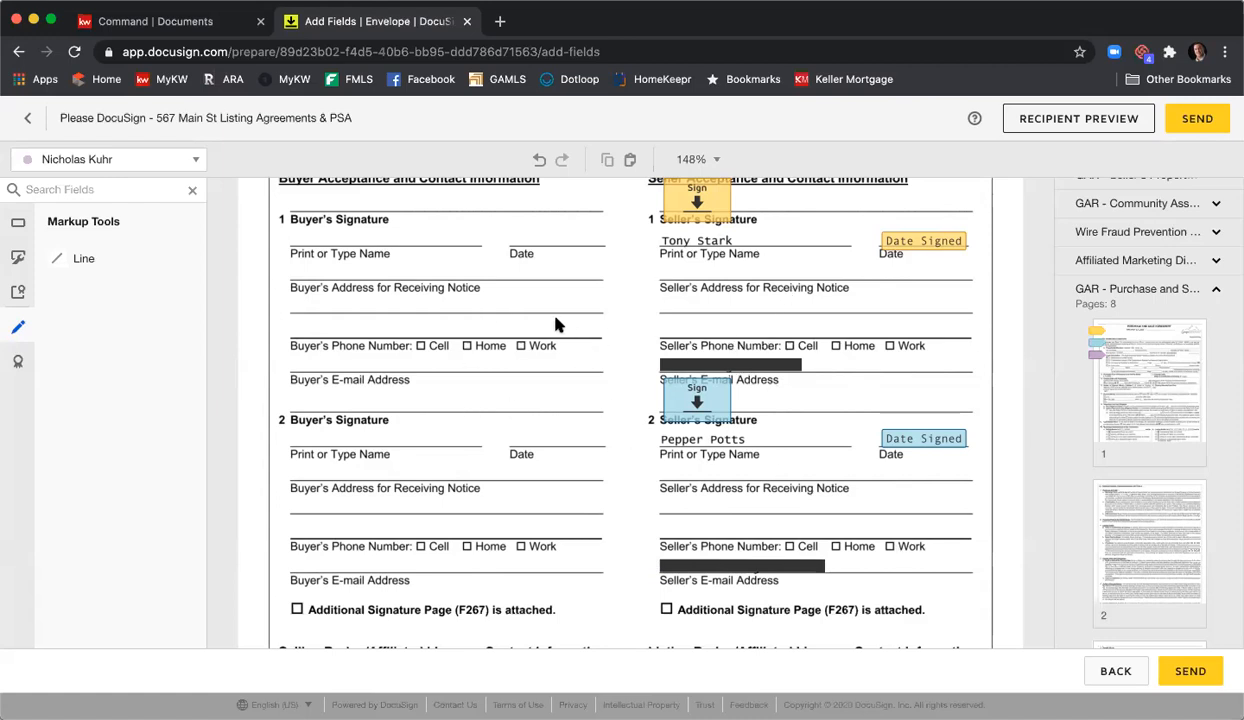
- Open the recipient preview and check it in Tablet and Mobile layouts, then return to Desktop
scroll(557, 325, "down", 4)
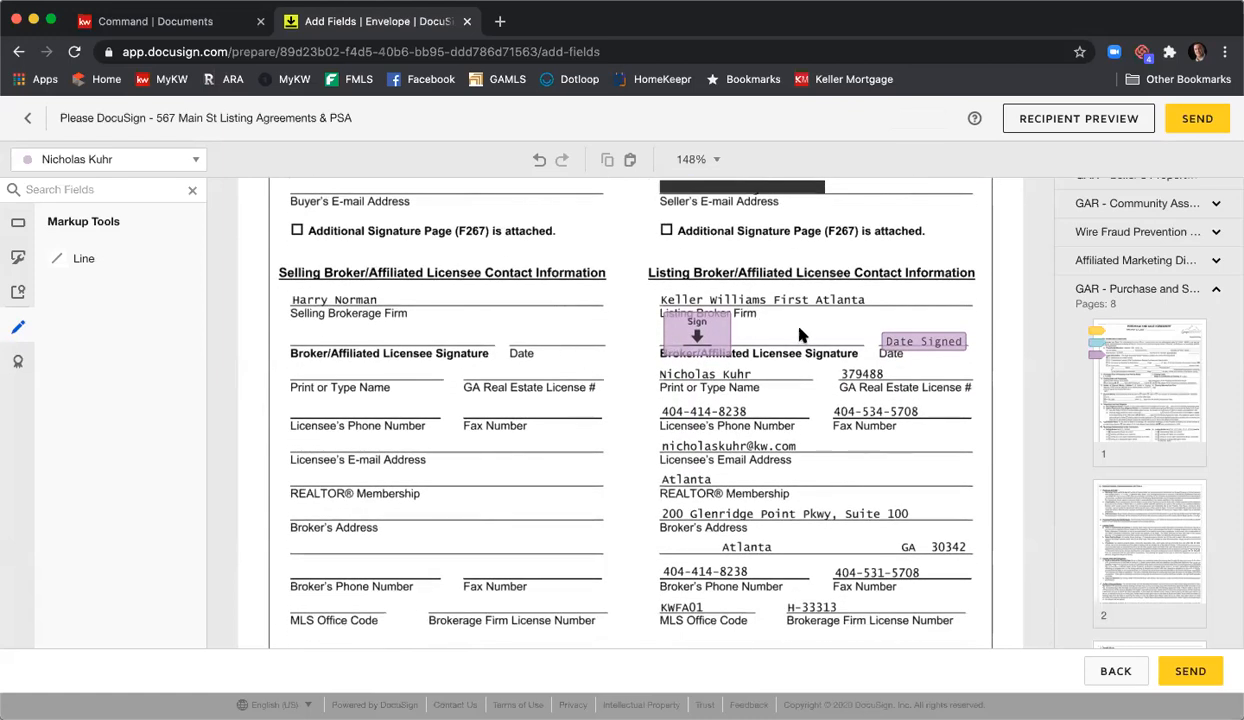
scroll(850, 337, "down", 2)
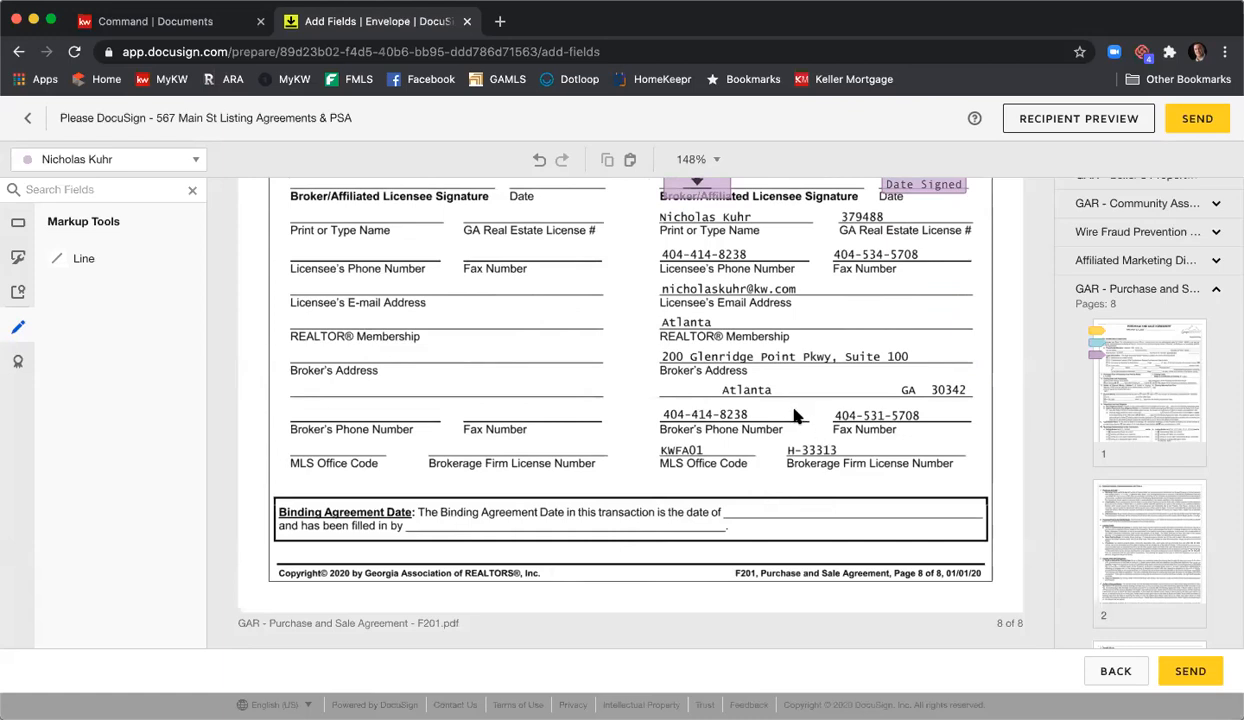
left_click(1040, 120)
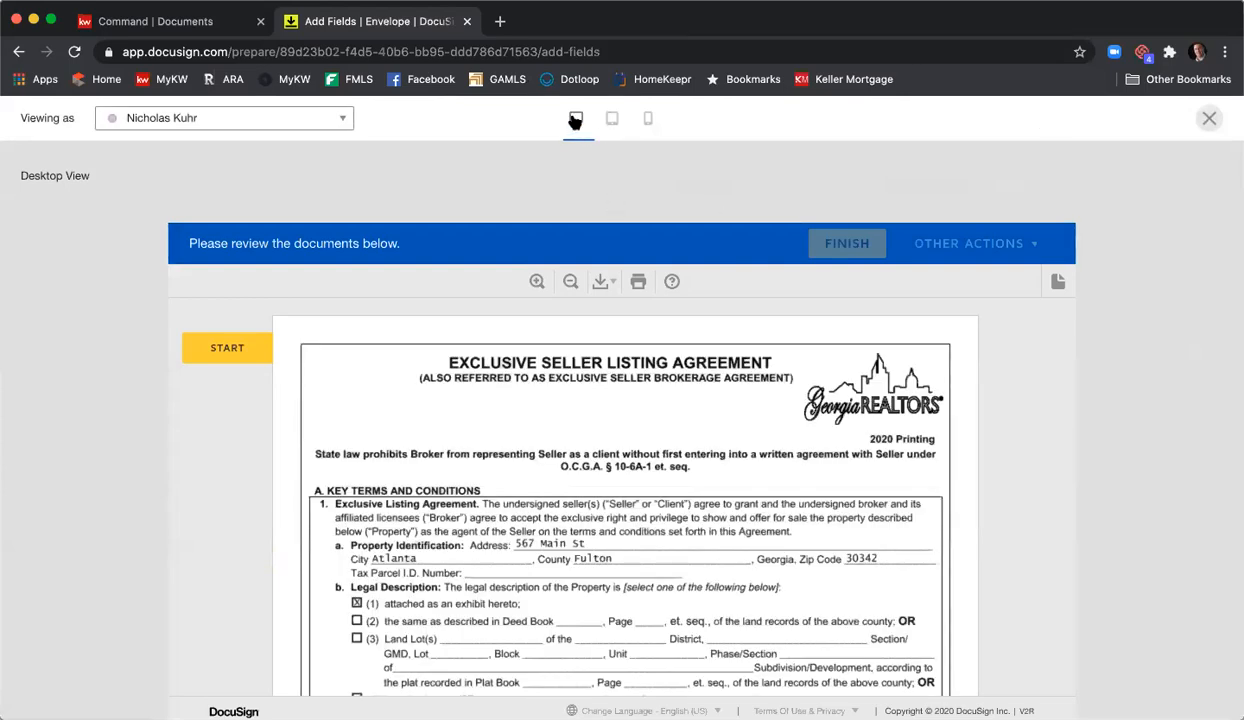
left_click(613, 120)
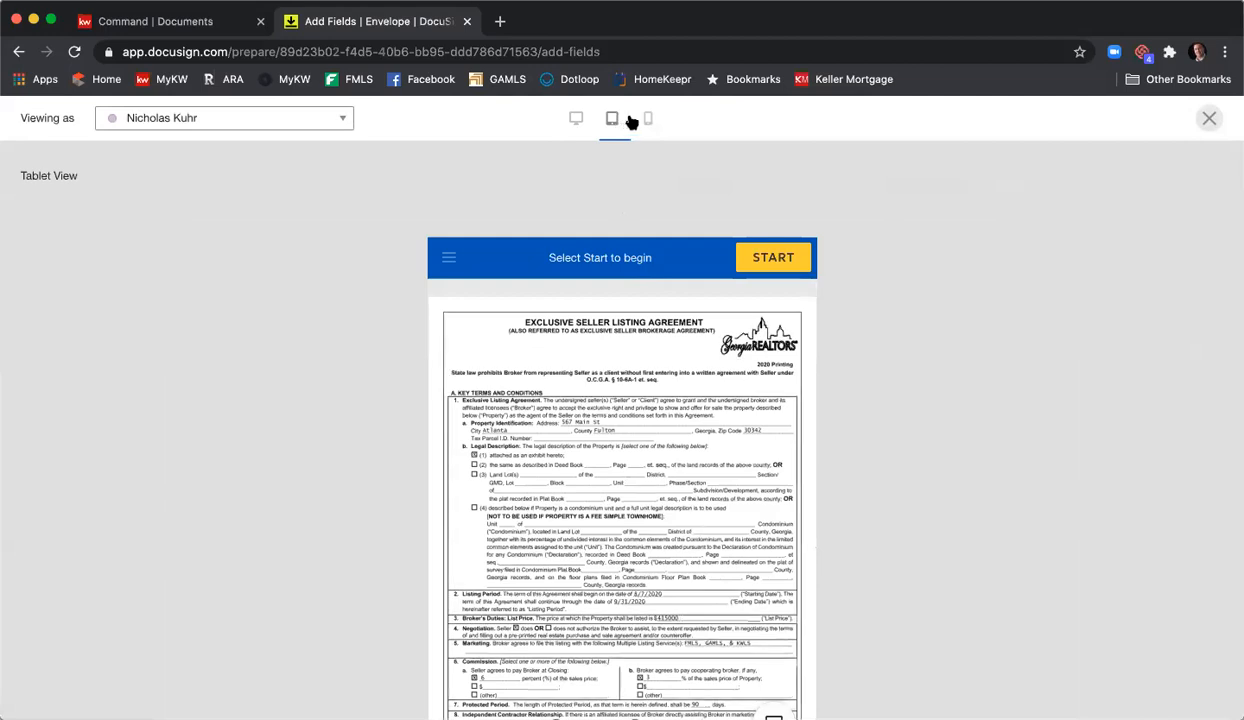
left_click(640, 120)
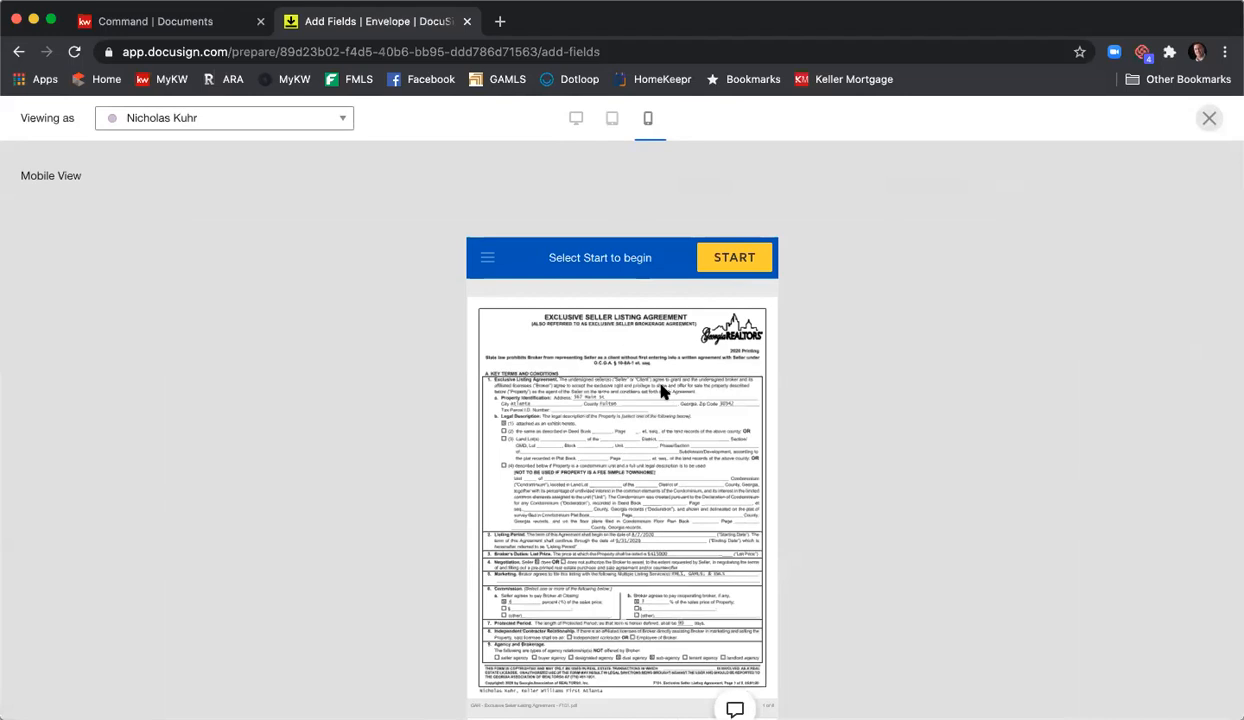
scroll(661, 391, "down", 3)
scroll(661, 370, "up", 3)
left_click(575, 119)
- Preview as the first seller: sign, enter build year 2000, vacant Yes, historic district No
left_click(305, 120)
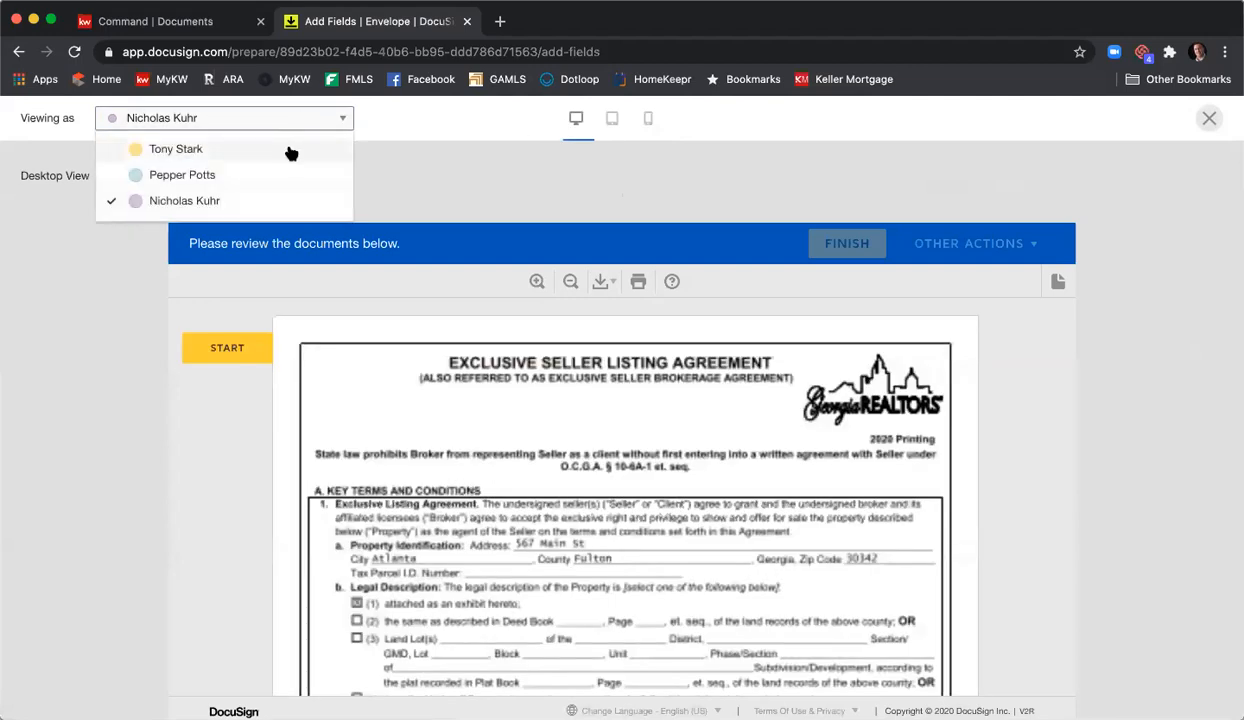
left_click(289, 150)
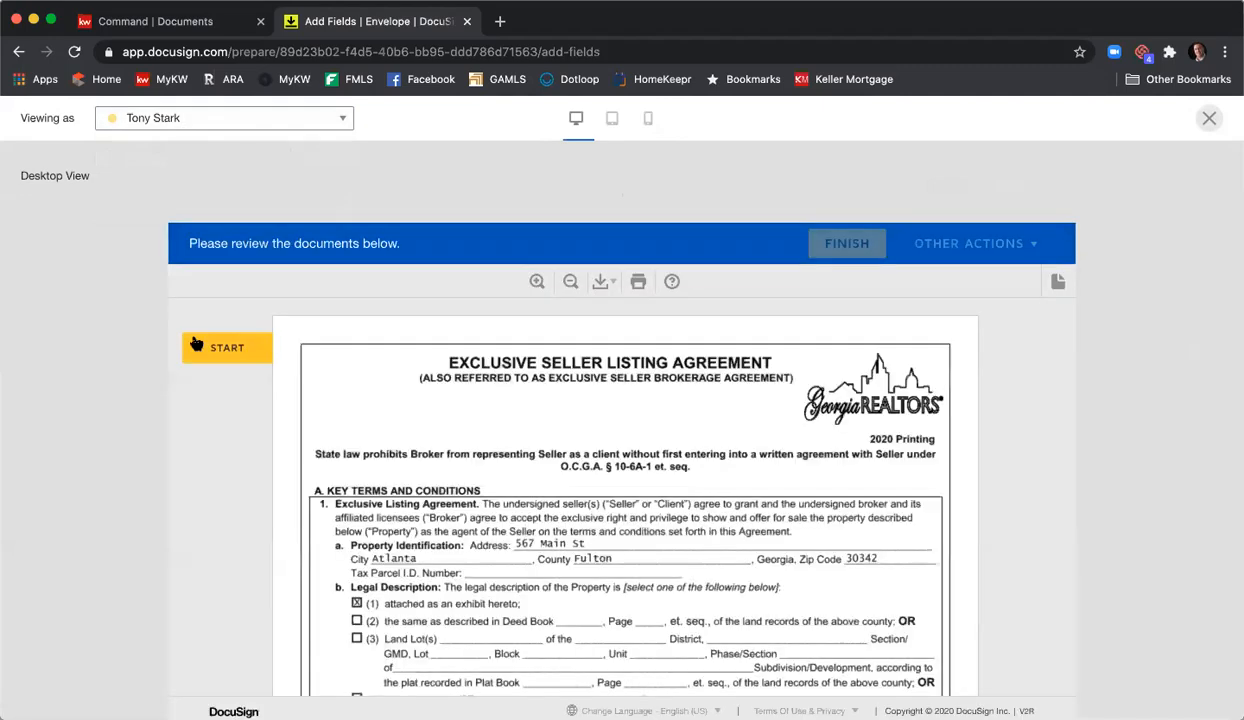
left_click(196, 345)
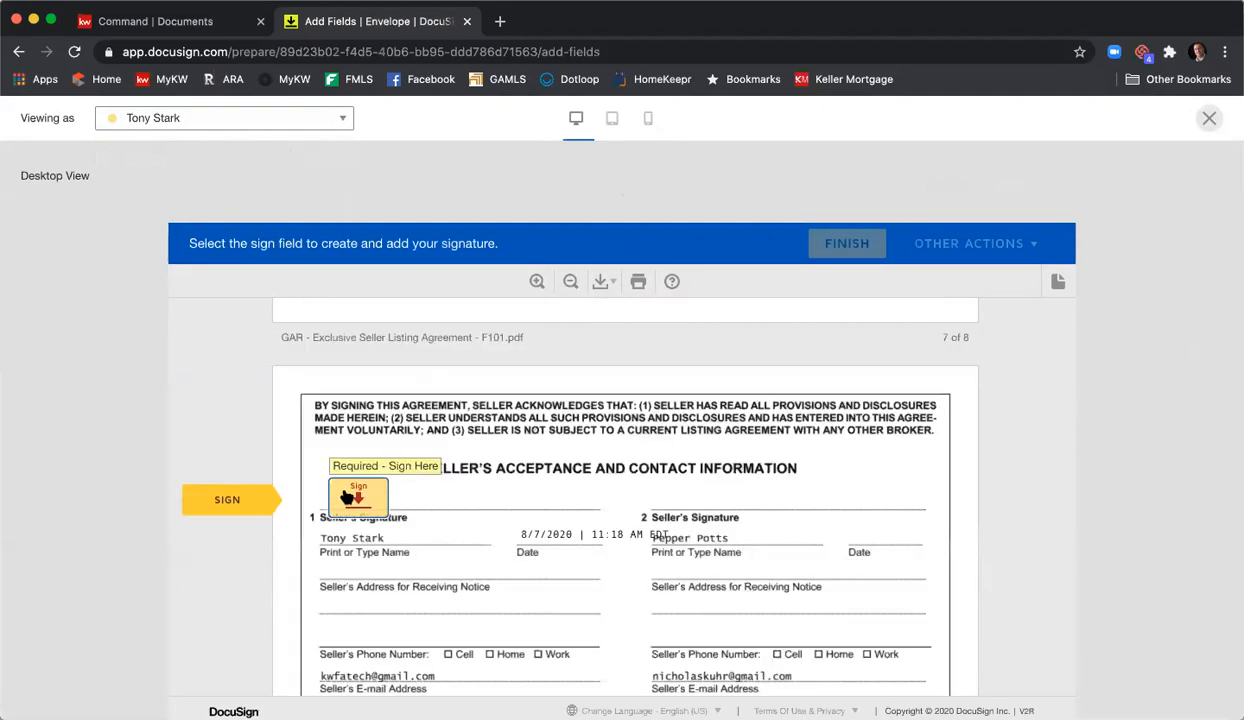
left_click(346, 497)
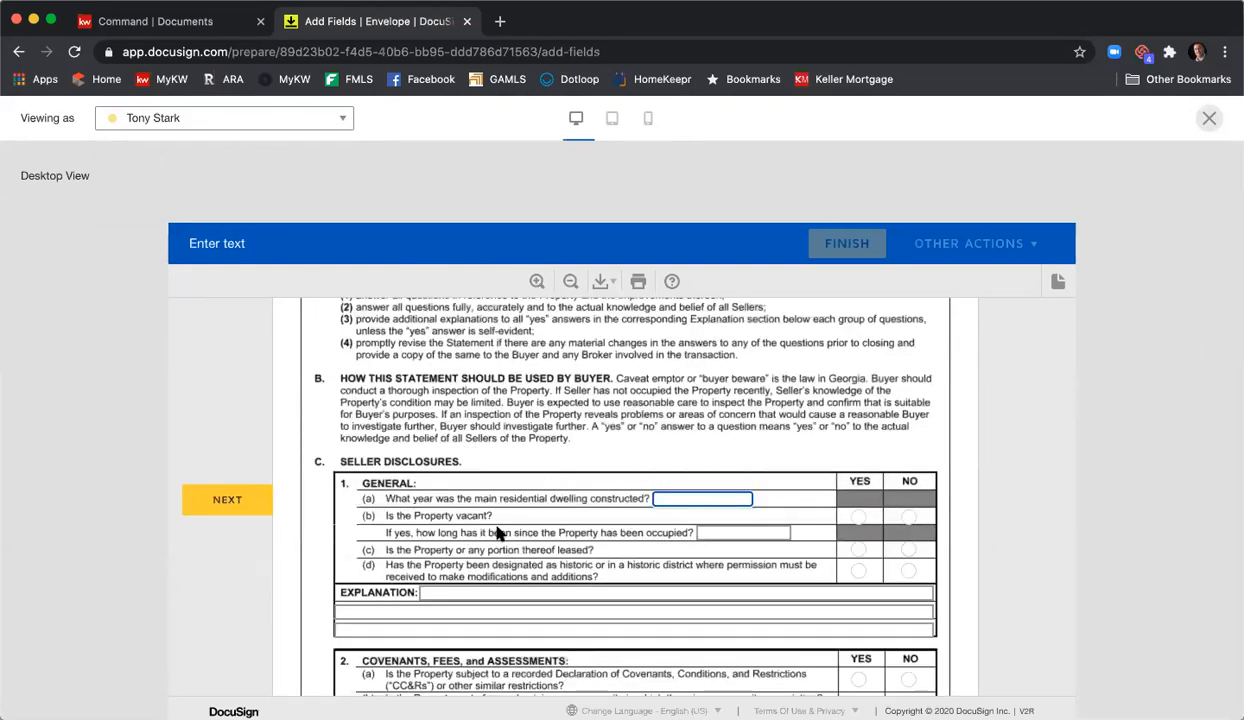
type("2000")
left_click(859, 517)
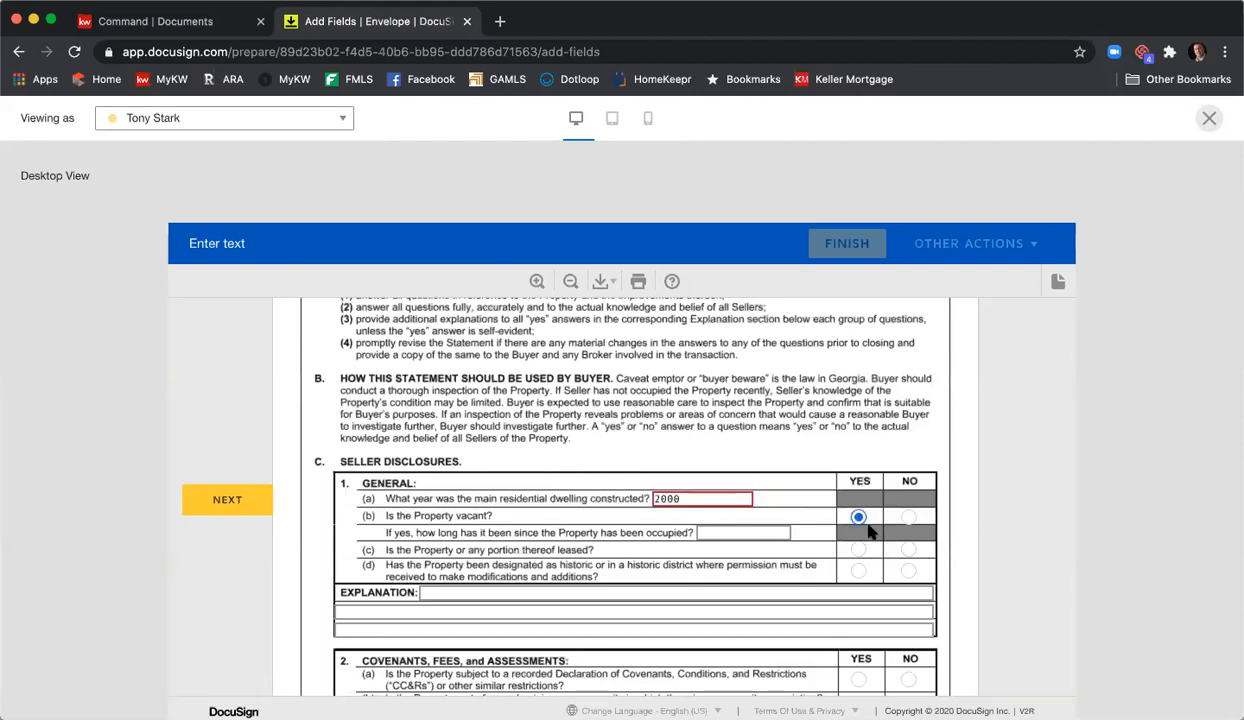
left_click(910, 573)
- Close the recipient preview and send the 567 Main St listing envelope
left_click(1209, 119)
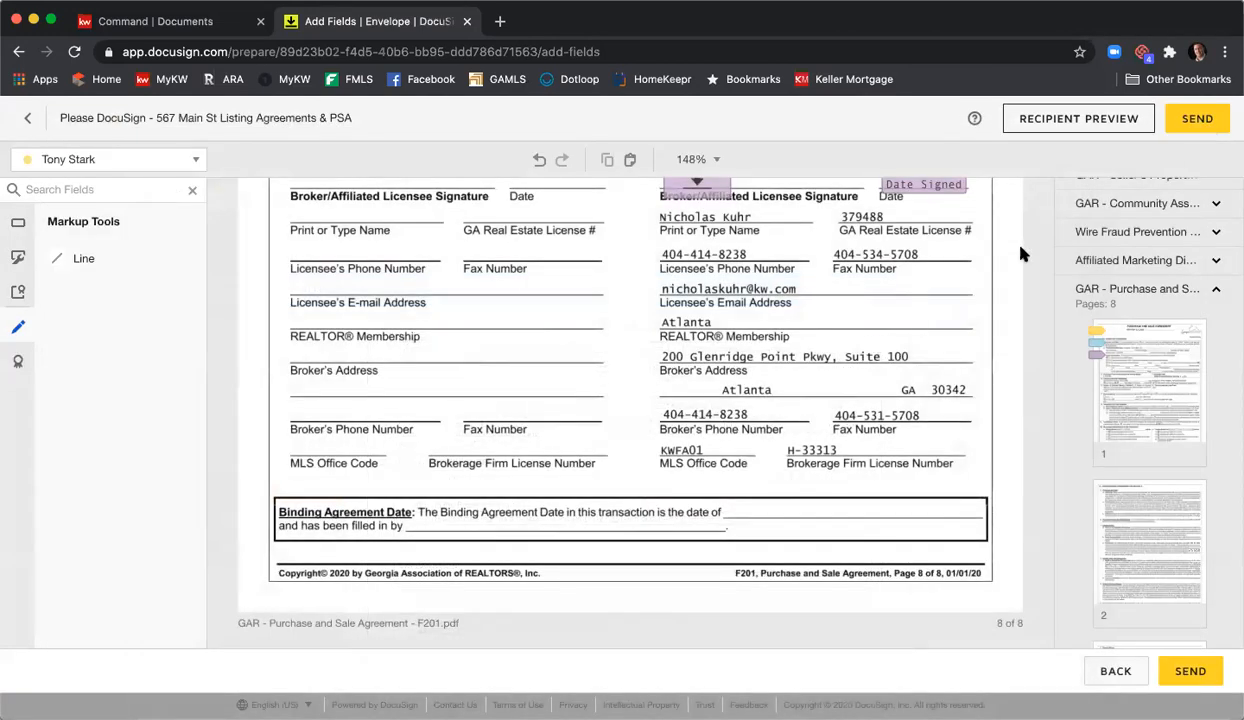
left_click(1187, 126)
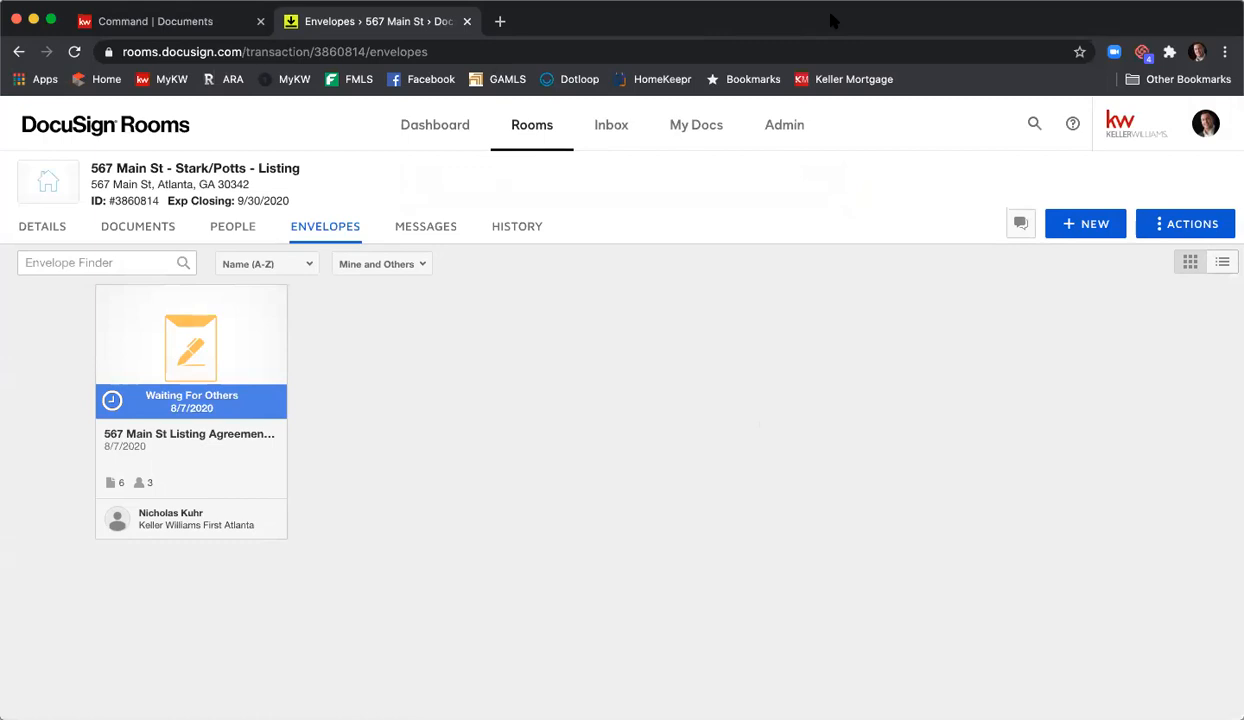
- In a new tab, go to 'gmail' and open the seller's Gmail inbox
left_click(500, 21)
type("gm")
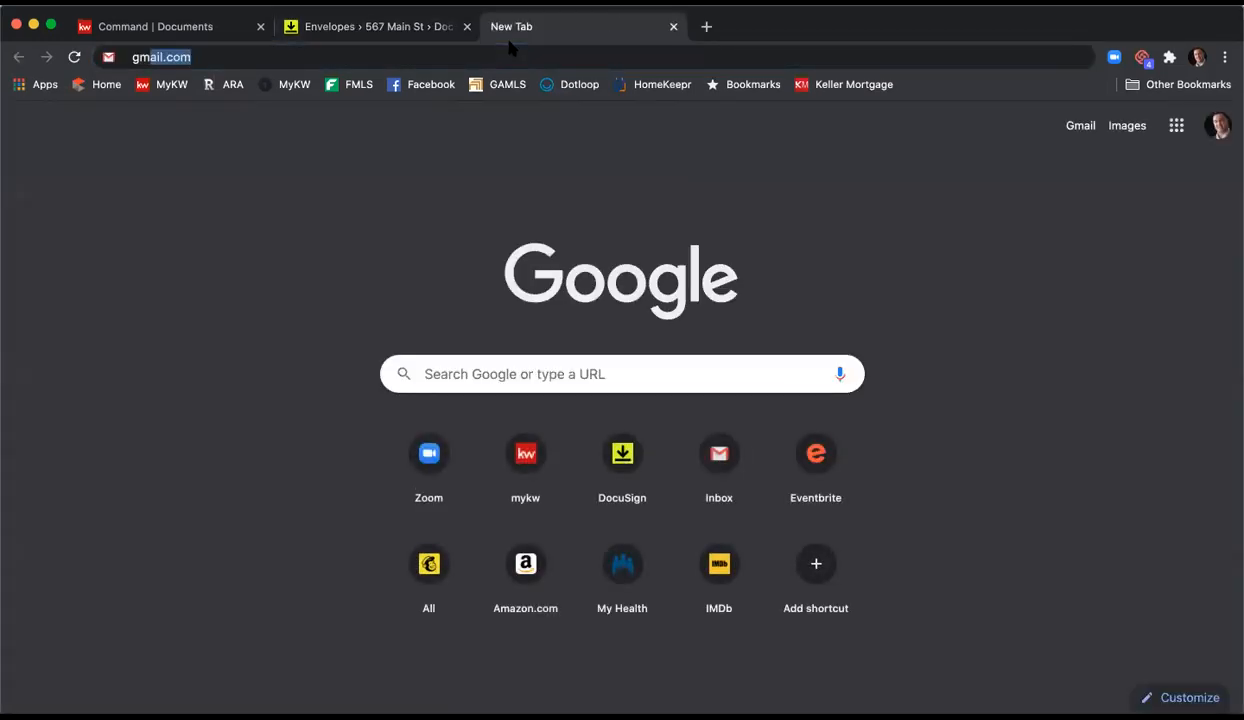
type("ail")
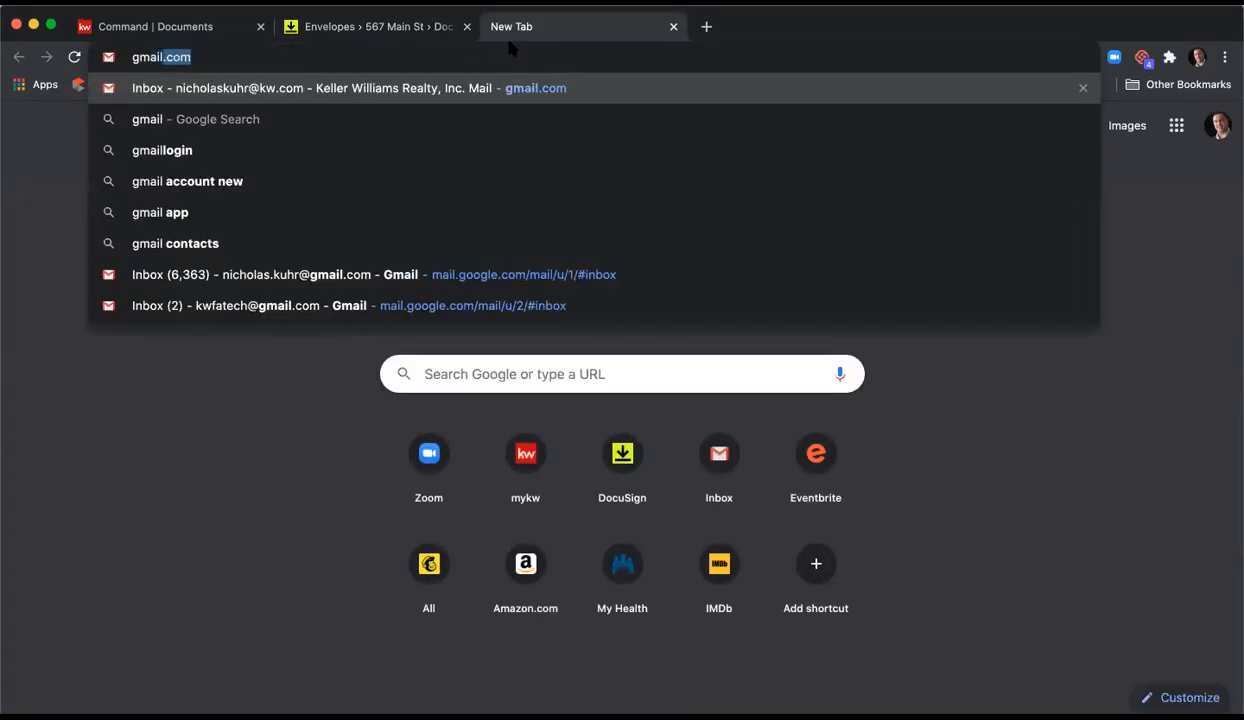
left_click(365, 305)
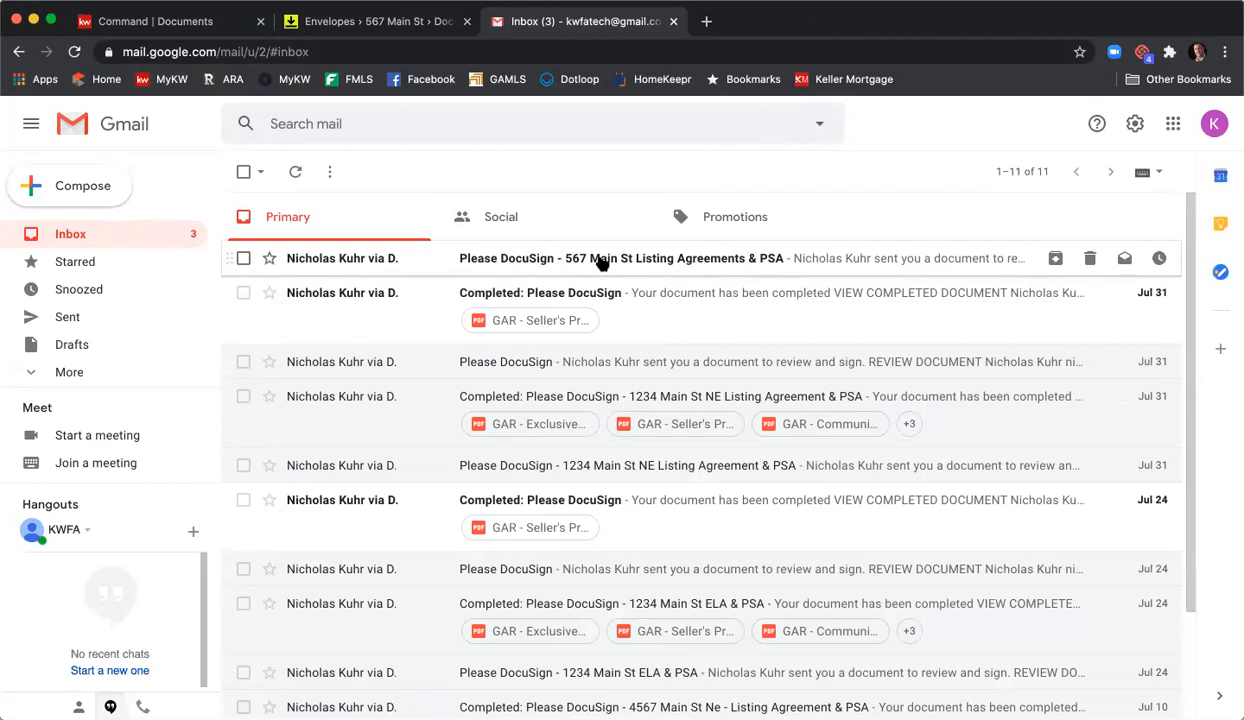
- Open the 567 Main St 'Please DocuSign' email and follow its Review Documents link
left_click(600, 260)
scroll(604, 256, "down", 5)
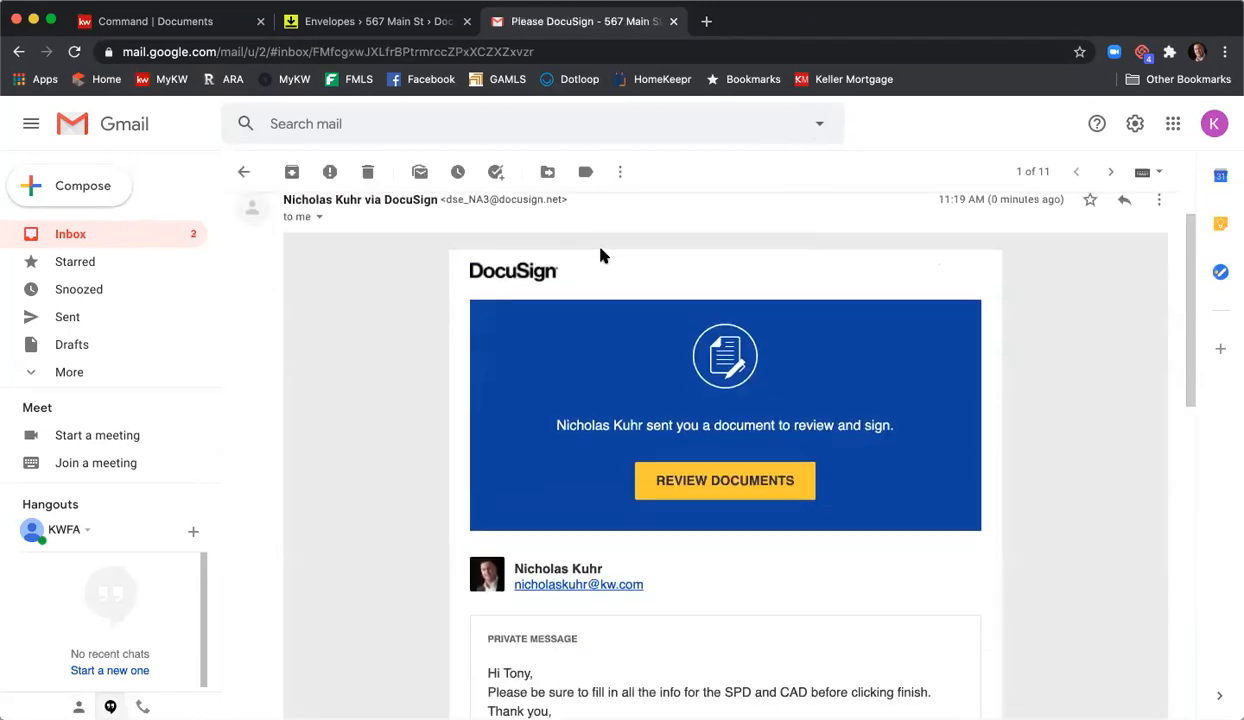
scroll(604, 255, "down", 3)
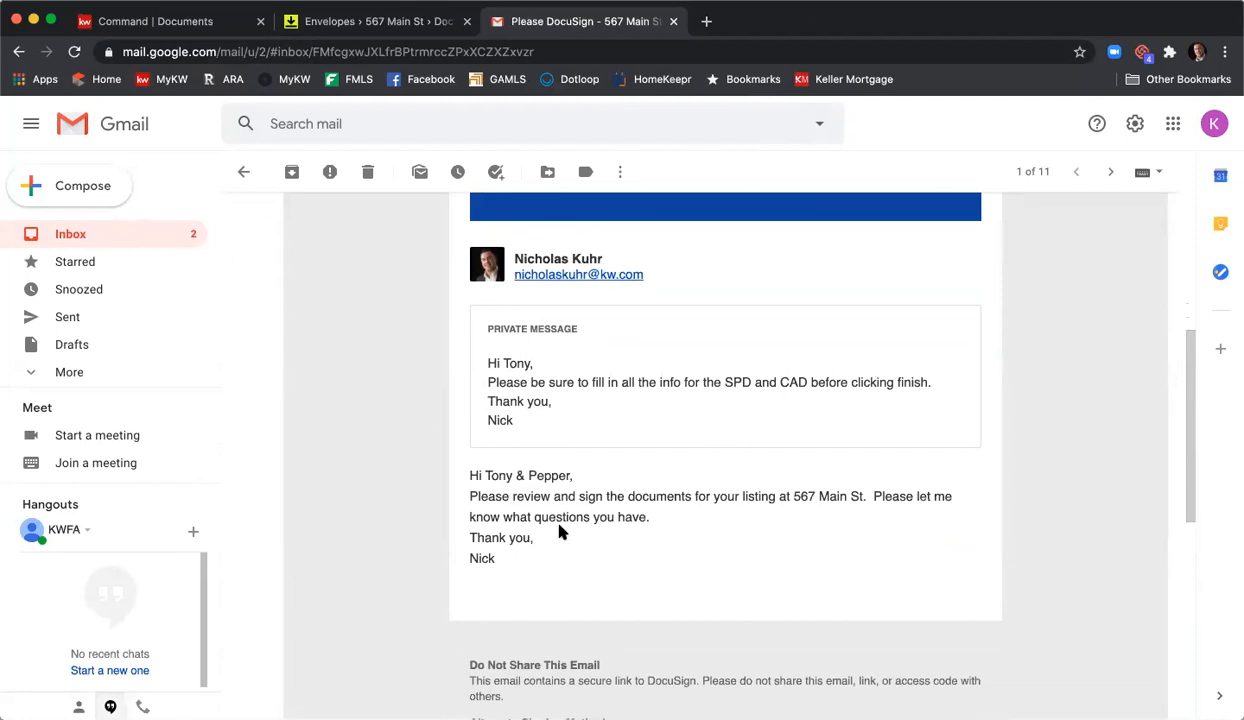
scroll(641, 509, "up", 3)
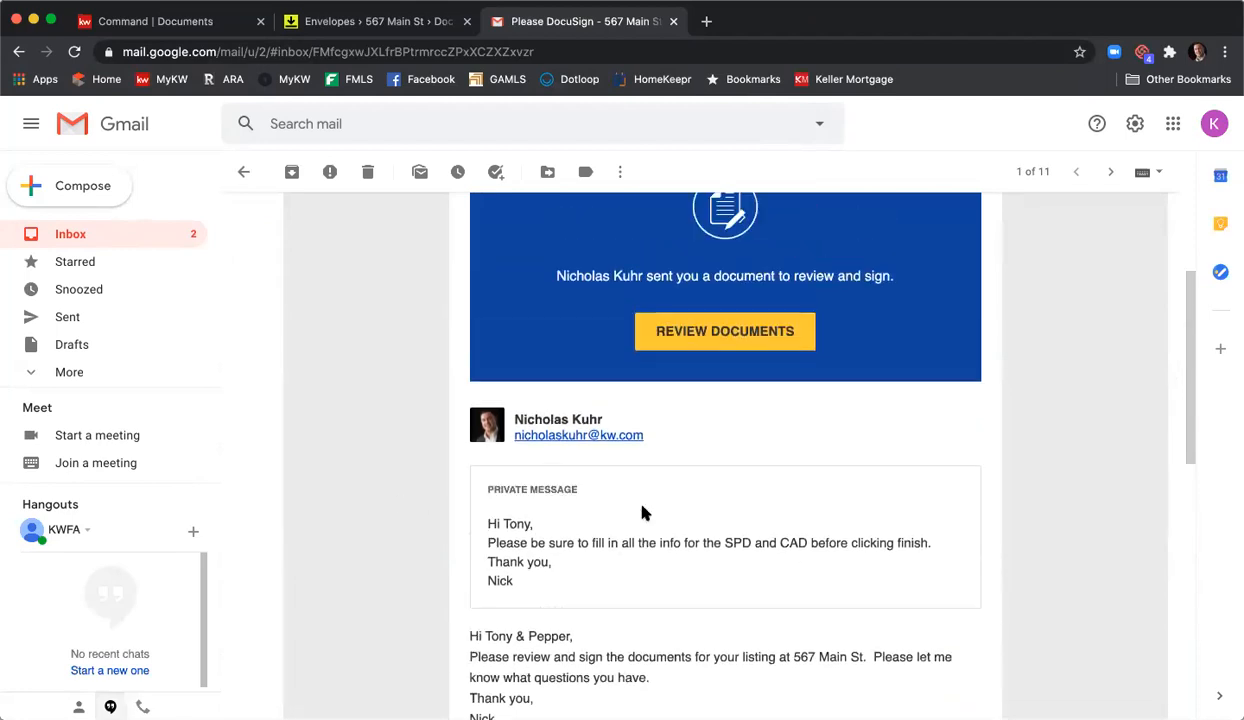
left_click(681, 354)
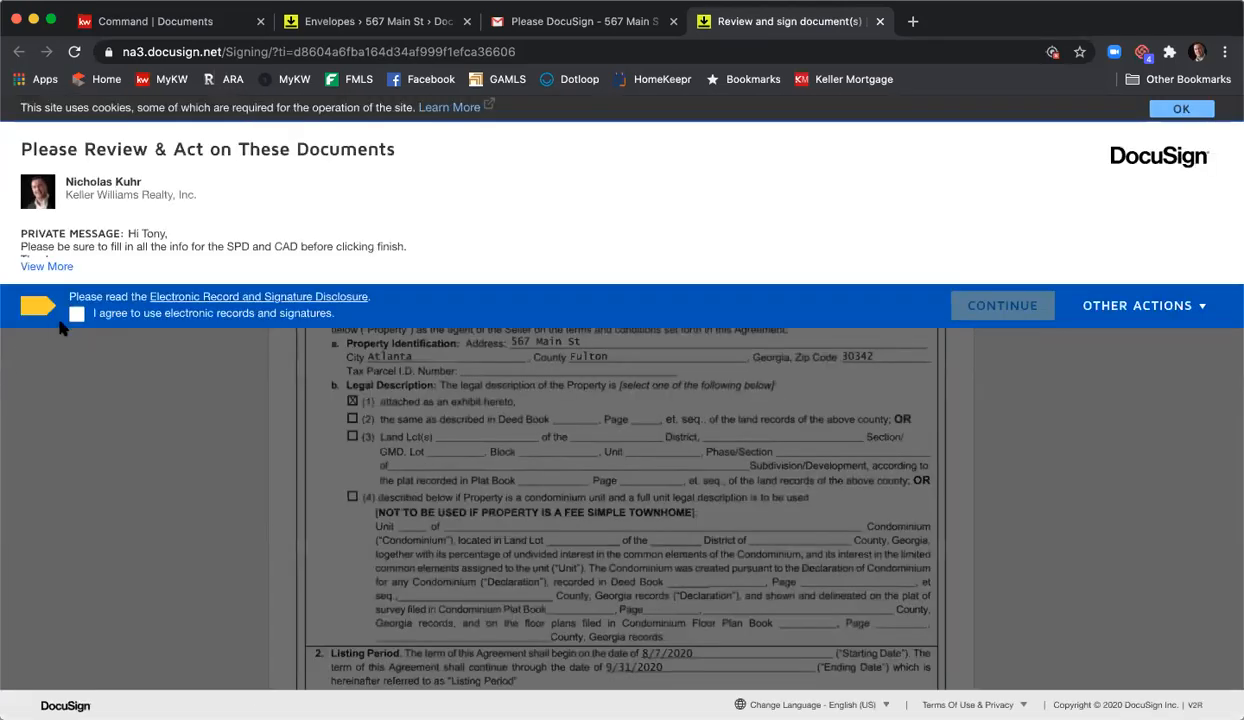
- Agree to use electronic records and signatures, continue, and start signing
left_click(74, 313)
left_click(965, 308)
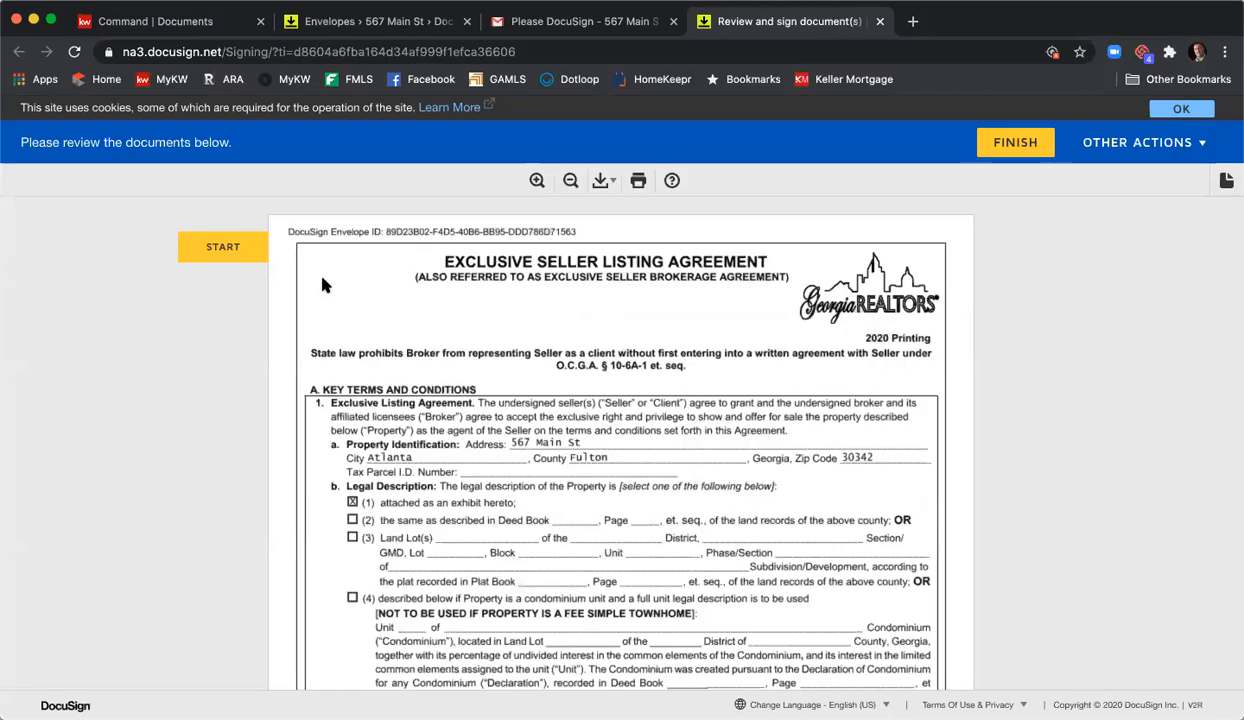
left_click(236, 247)
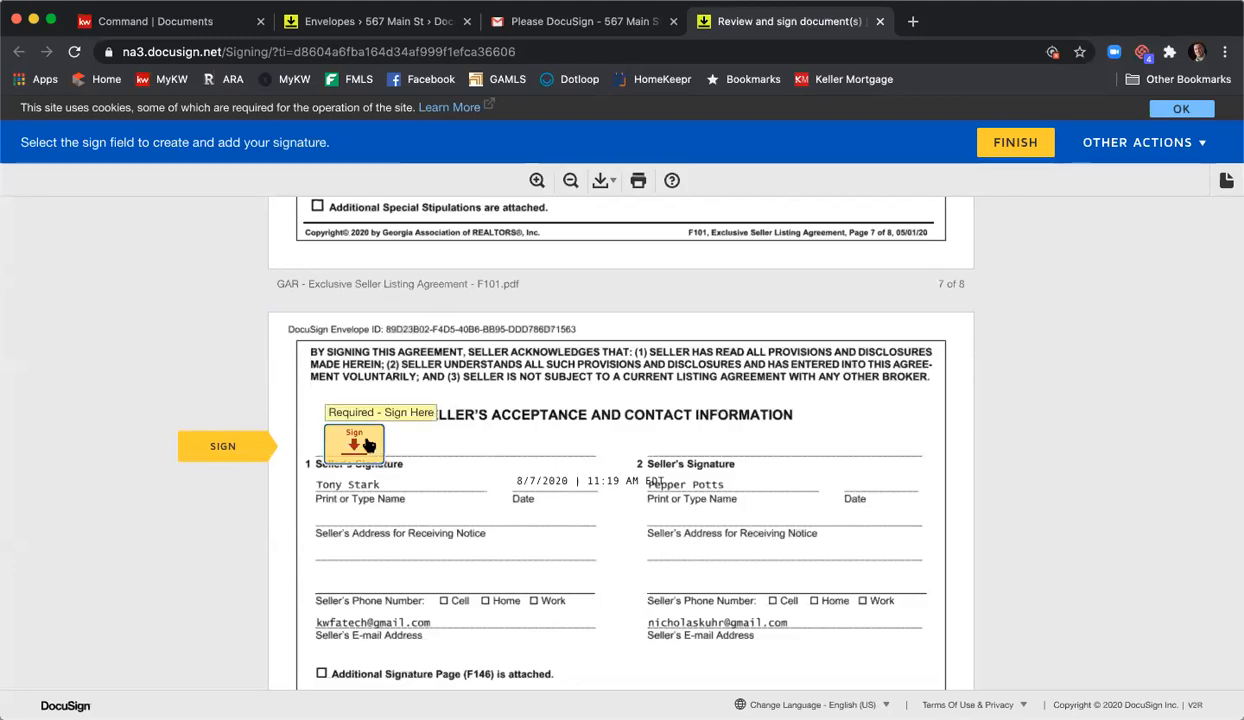
- Adopt and apply the first seller's signature on the listing agreement's acceptance page
scroll(615, 445, "up", 3)
scroll(621, 451, "up", 20)
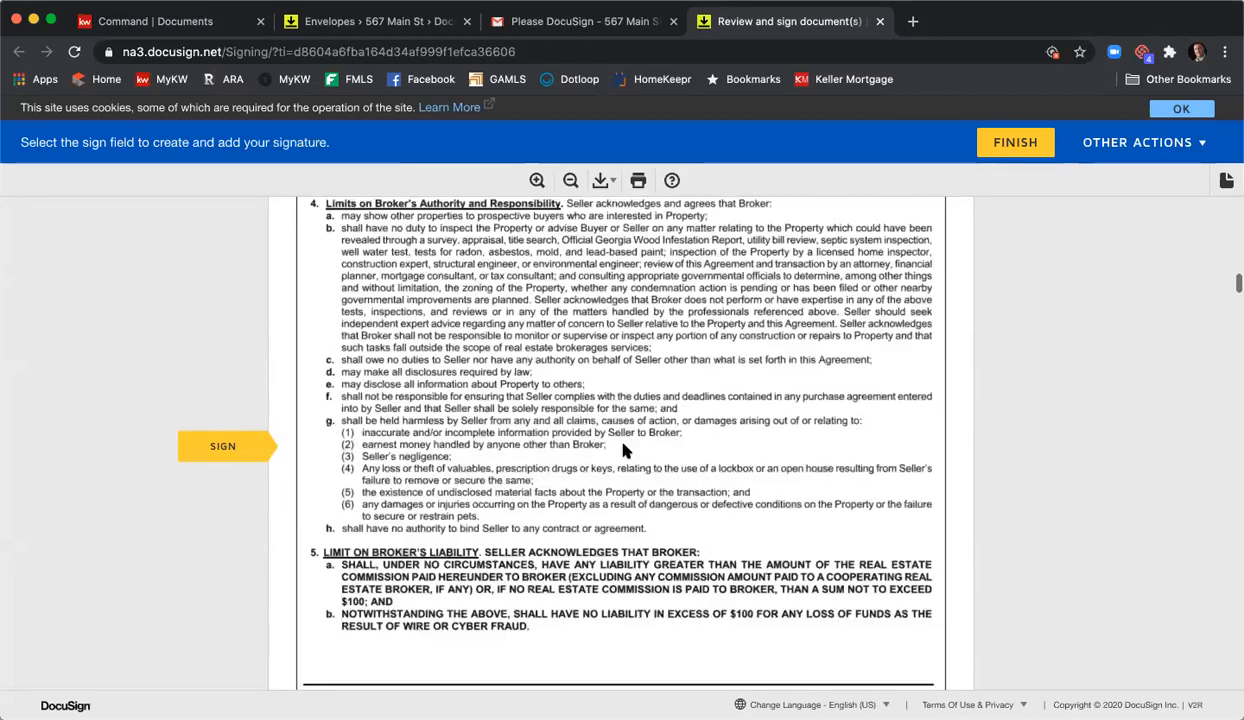
scroll(624, 453, "up", 20)
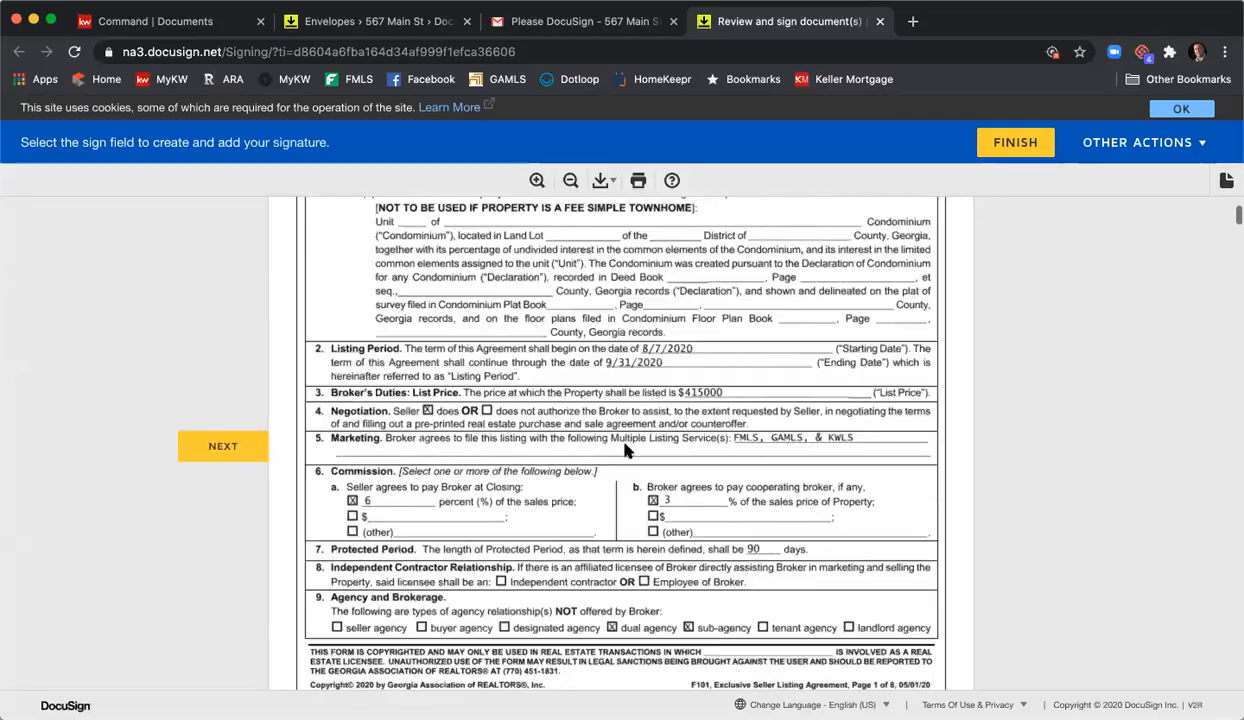
scroll(628, 447, "down", 3)
scroll(628, 447, "down", 20)
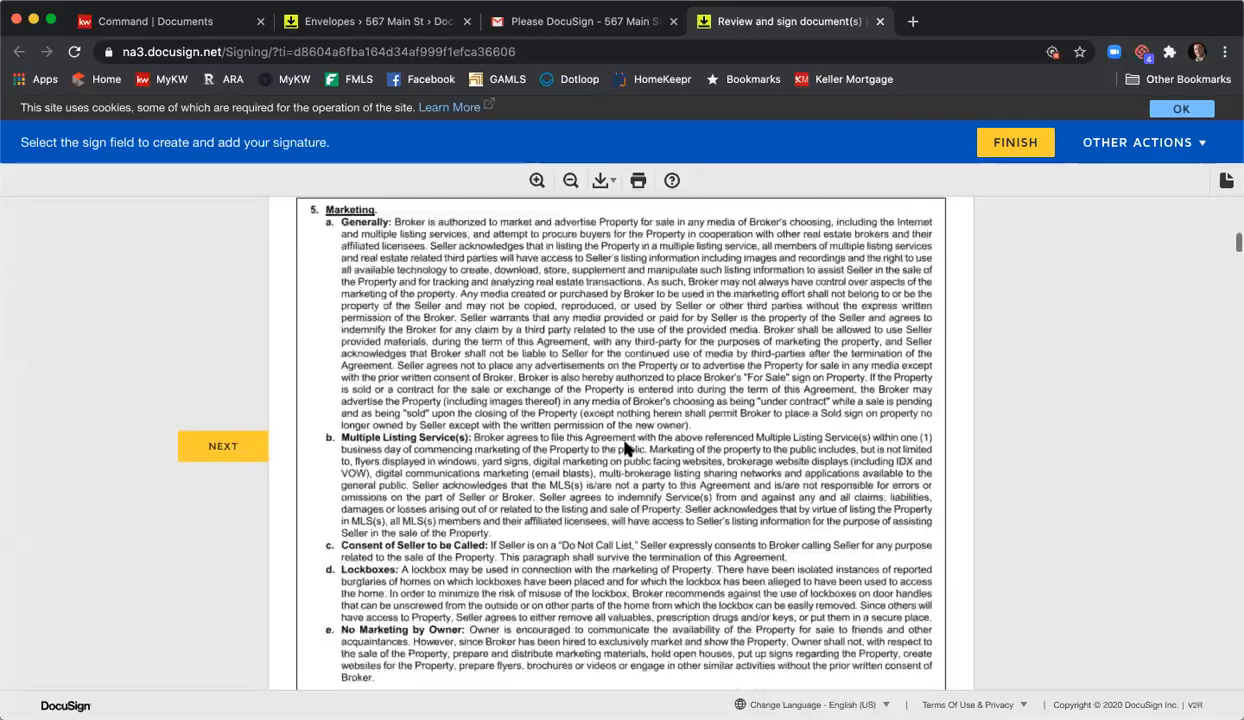
scroll(628, 447, "down", 20)
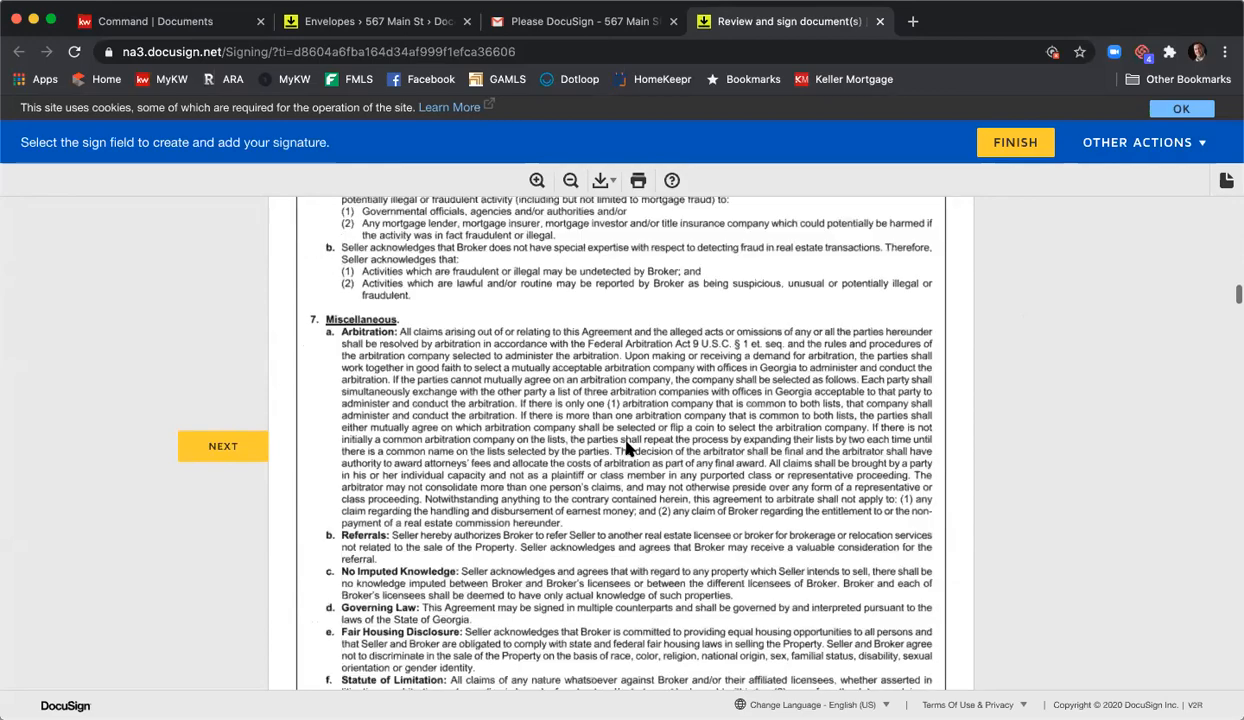
scroll(628, 447, "down", 5)
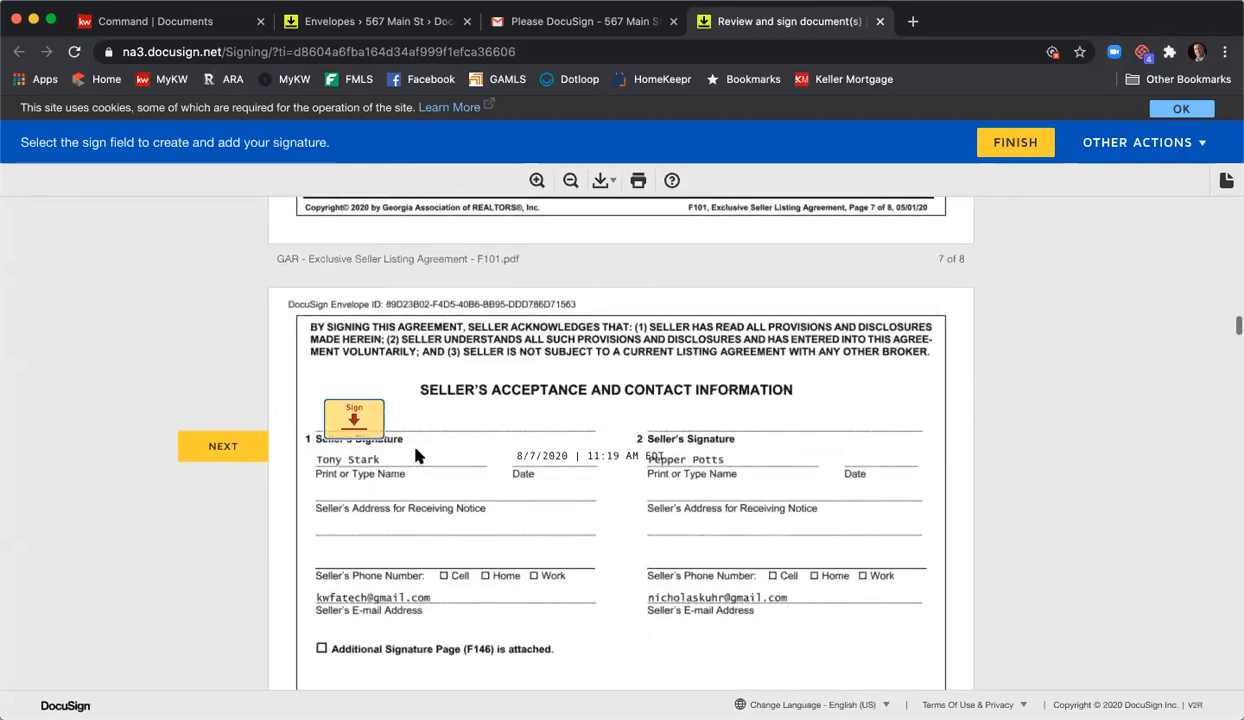
left_click(362, 420)
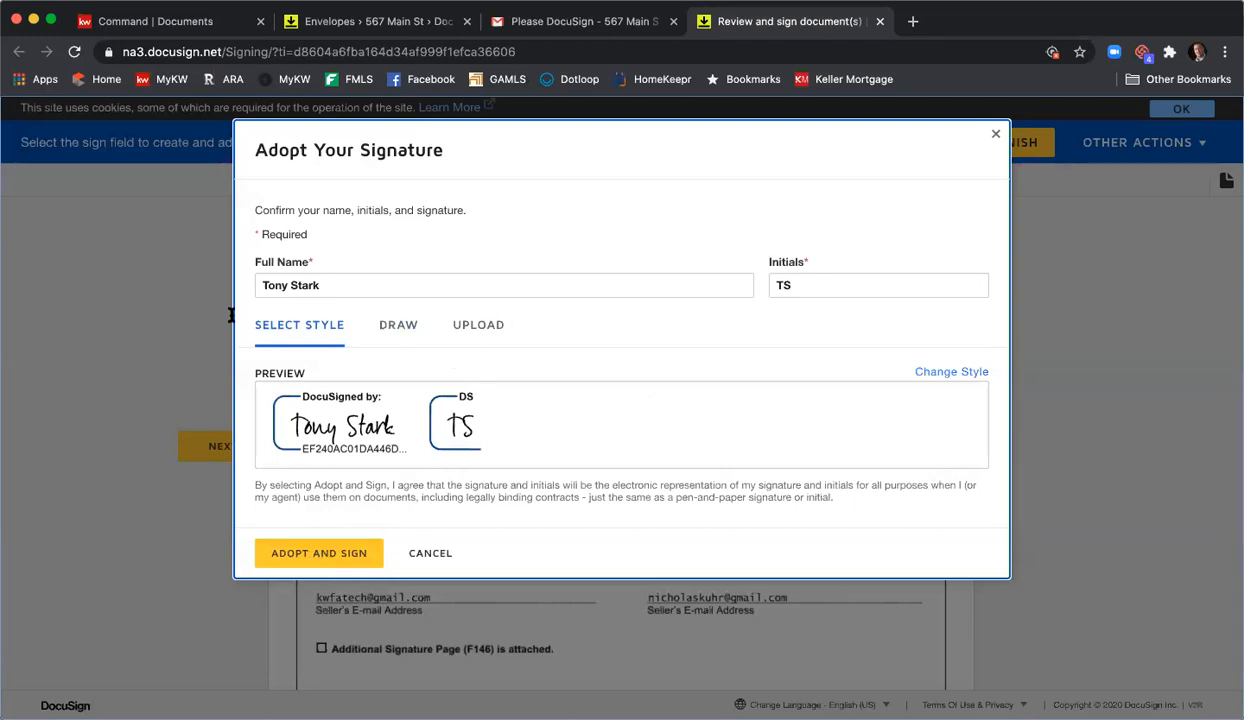
left_click(336, 554)
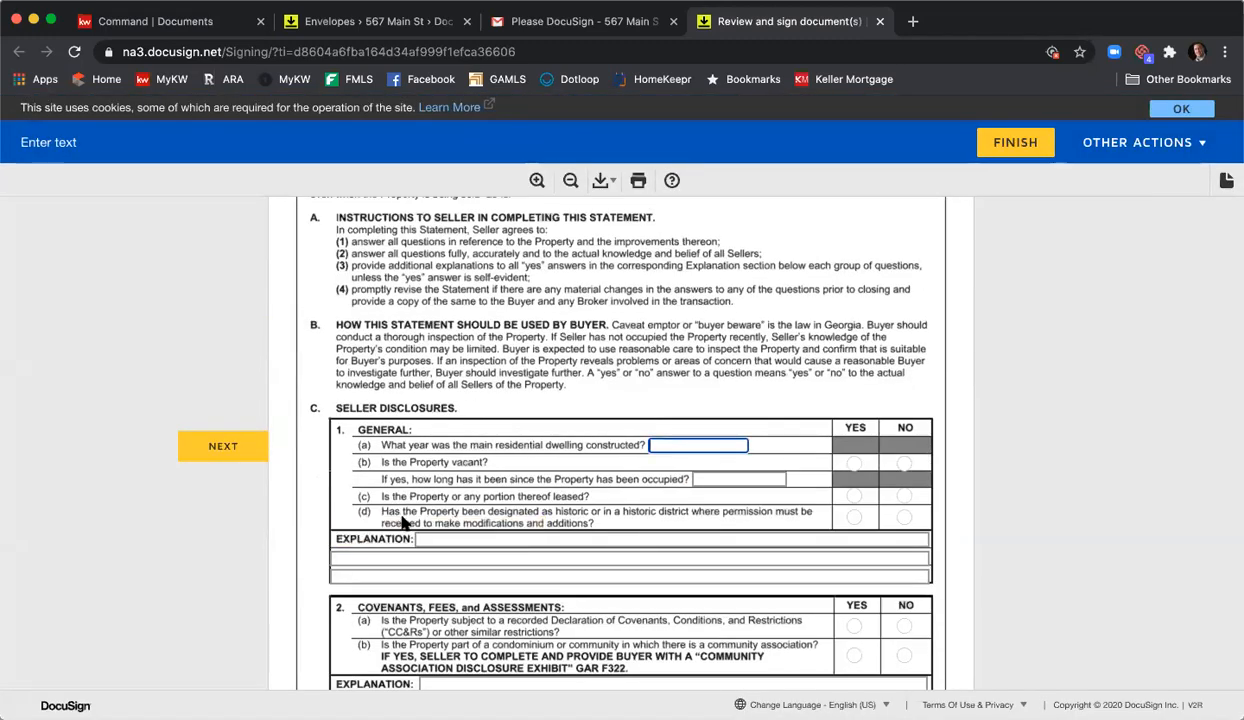
- Enter build year 2000, with vacant Yes, leased No and historic district No
scroll(400, 515, "up", 2)
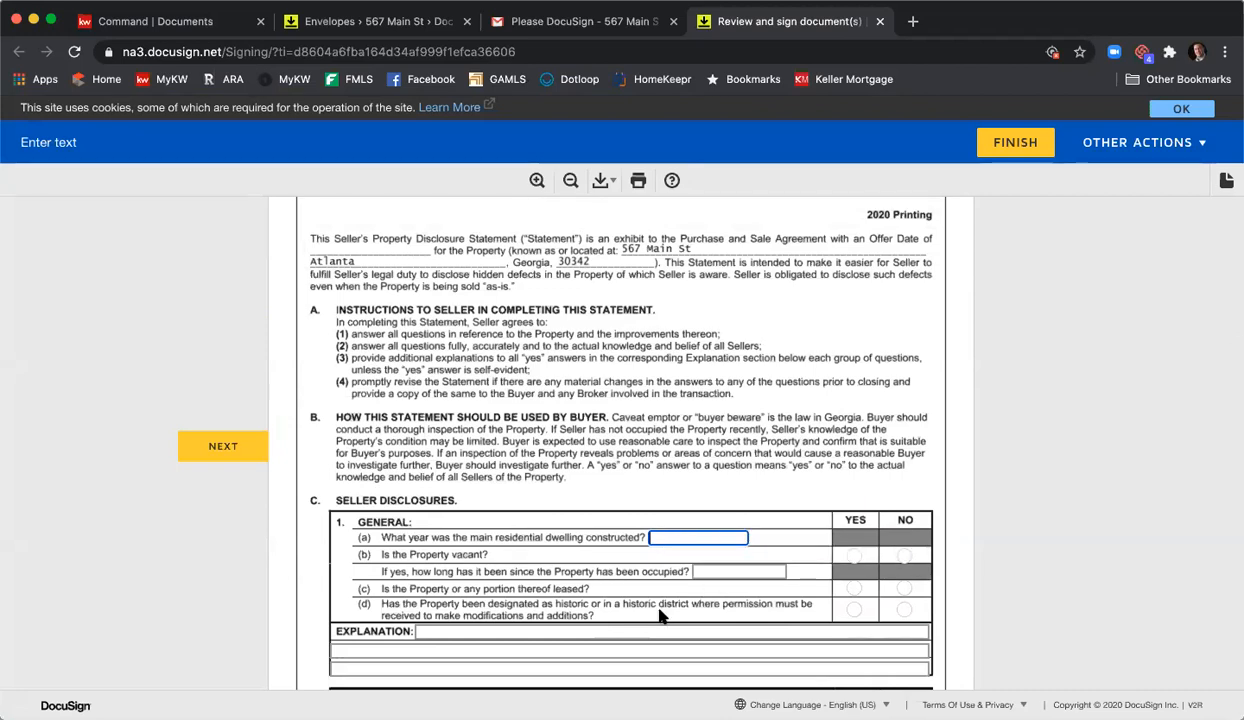
type("2000")
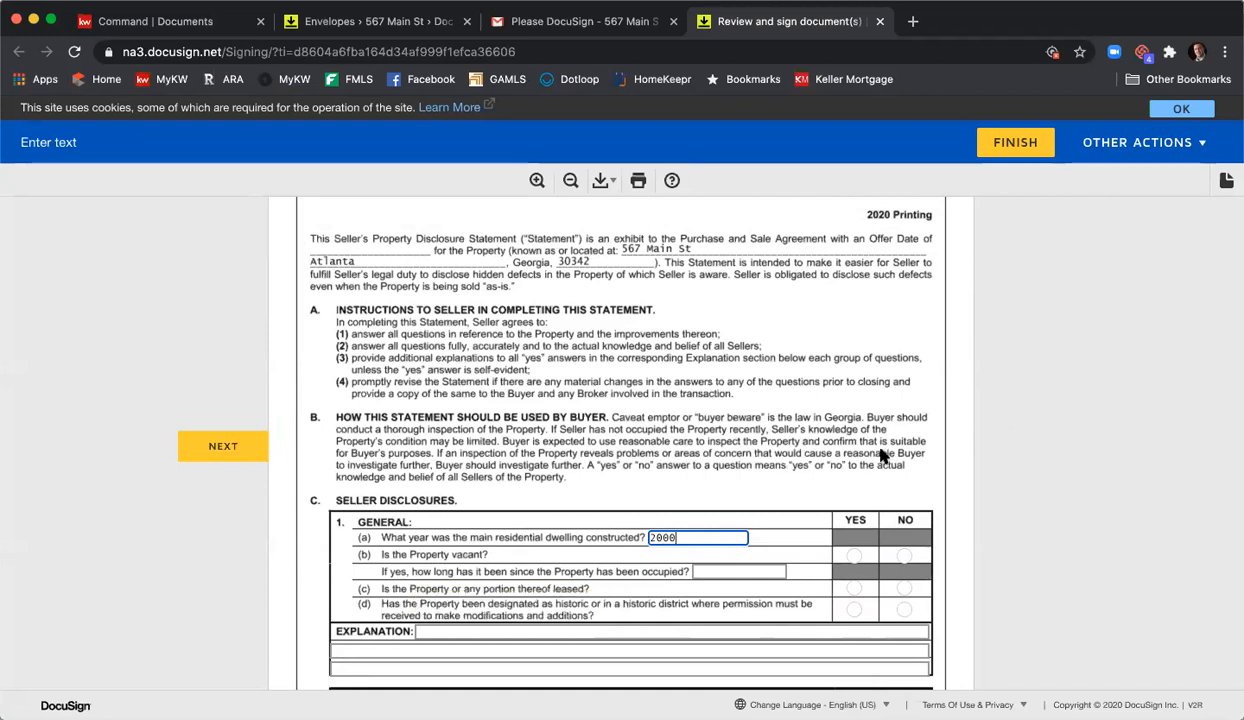
left_click(854, 556)
left_click(904, 589)
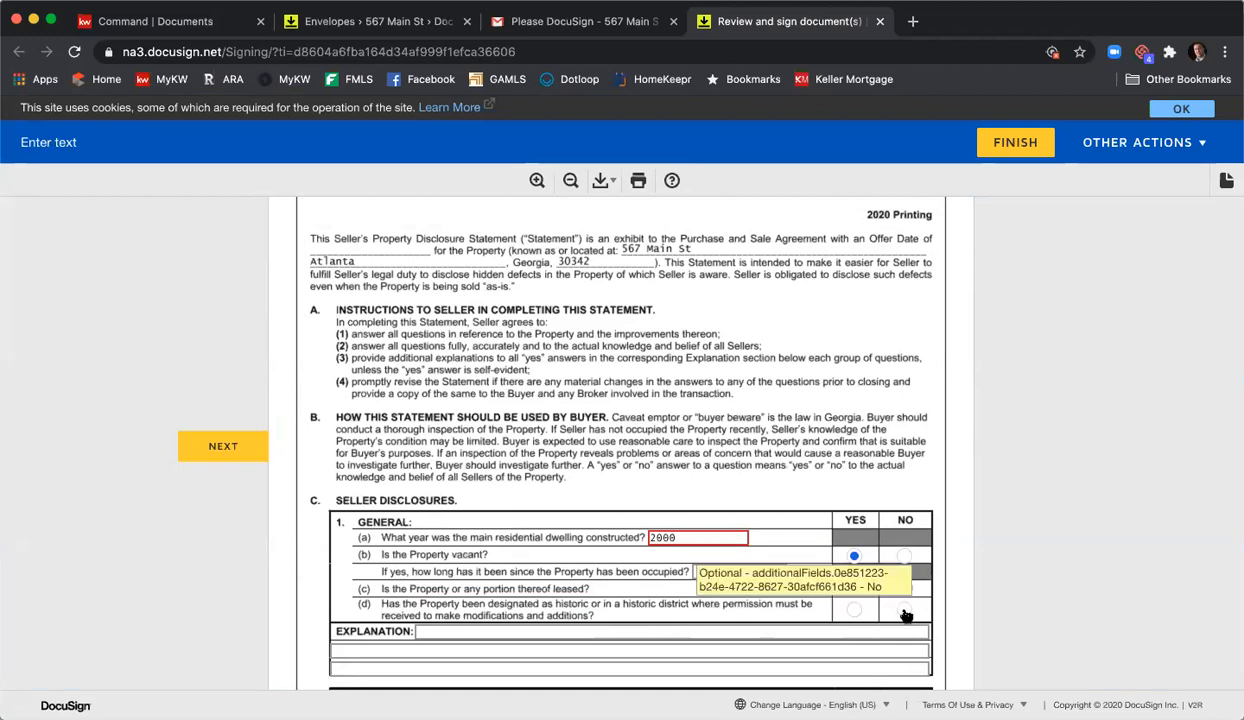
left_click(904, 609)
scroll(700, 500, "down", 3)
- Type 'Info' in the General explanation, answer 2(a) Yes and 2(b) No, and add 'info'
left_click(539, 481)
type("Info")
key("Tab")
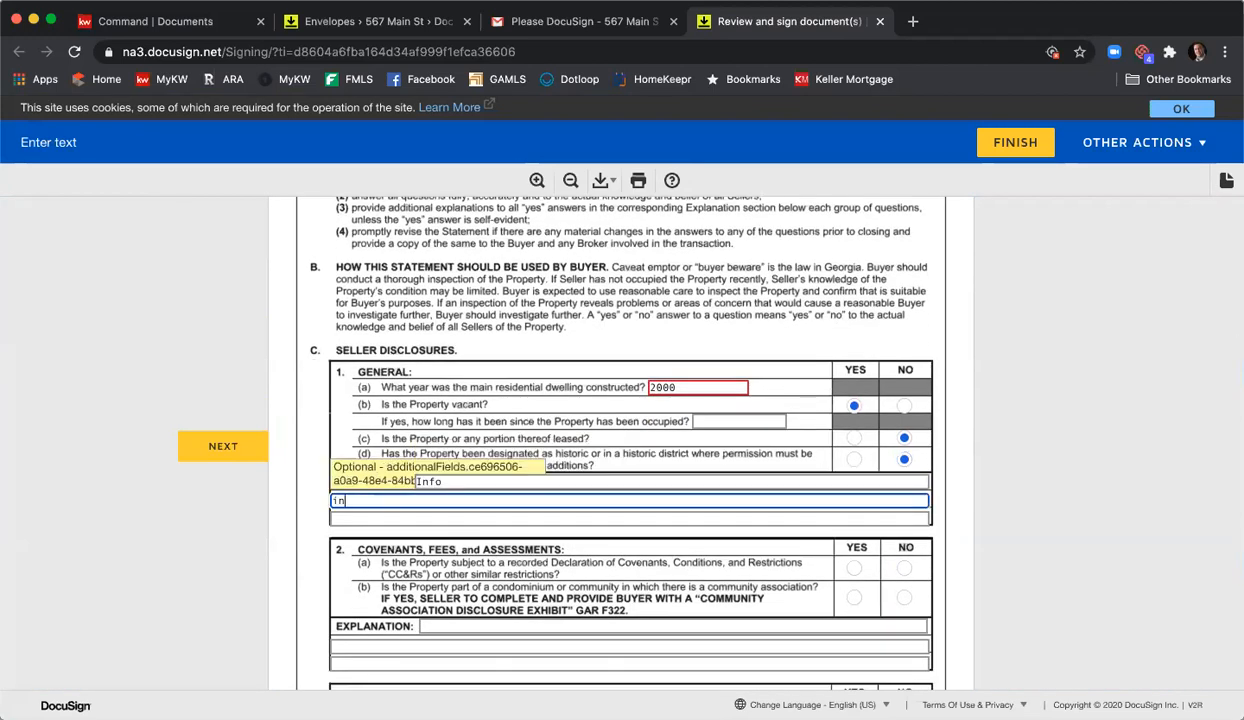
key("Tab")
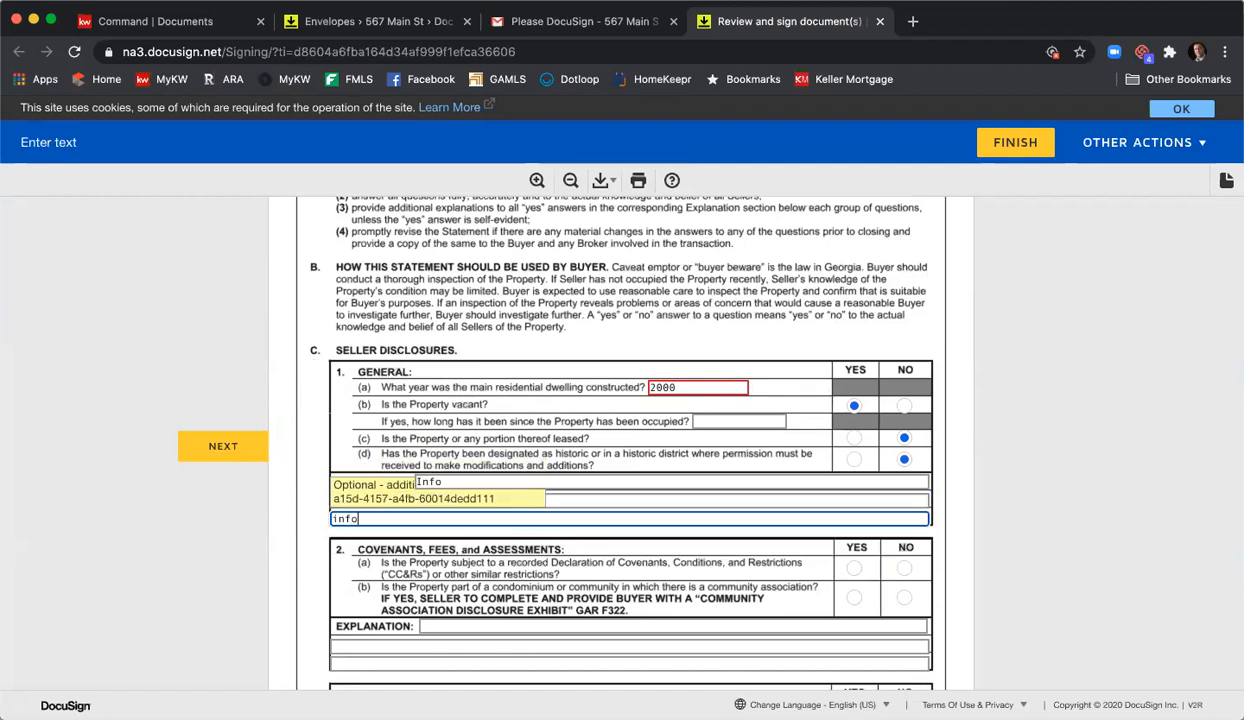
left_click(853, 569)
left_click(902, 600)
scroll(780, 530, "down", 3)
left_click(635, 487)
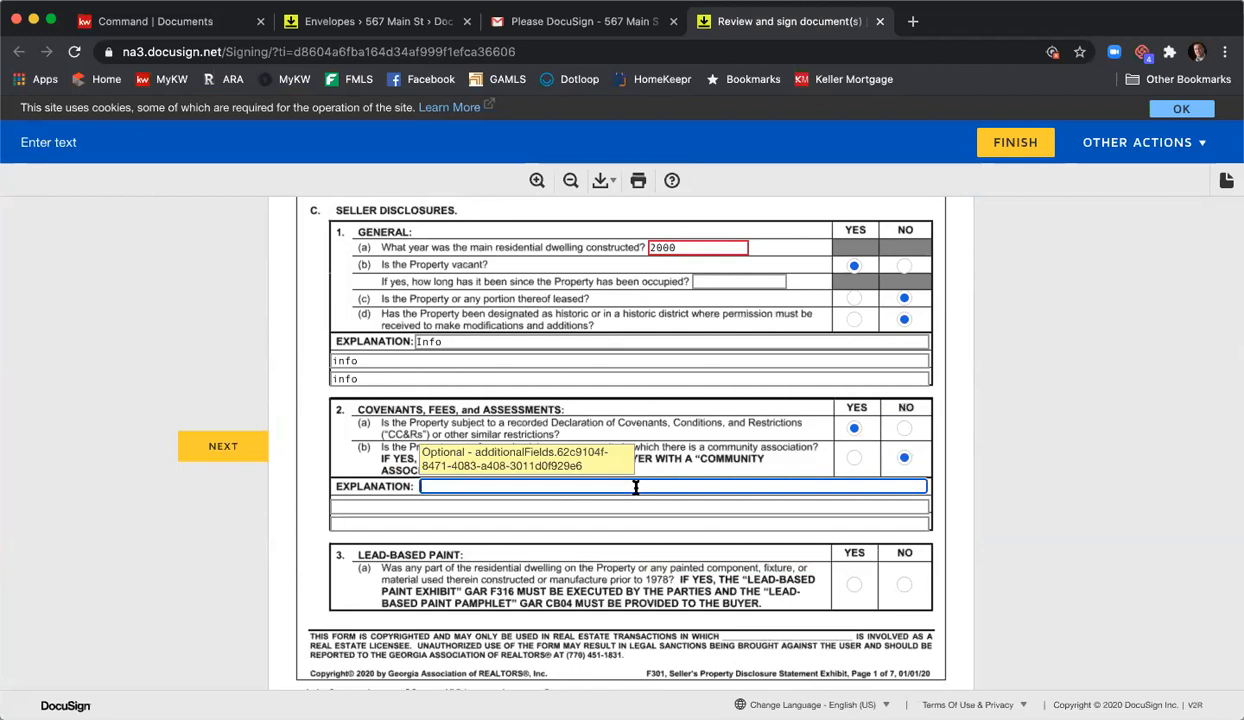
type("info")
- Answer Yes to lead-based paint and fill in the section 4 structural Yes/No questions
left_click(854, 584)
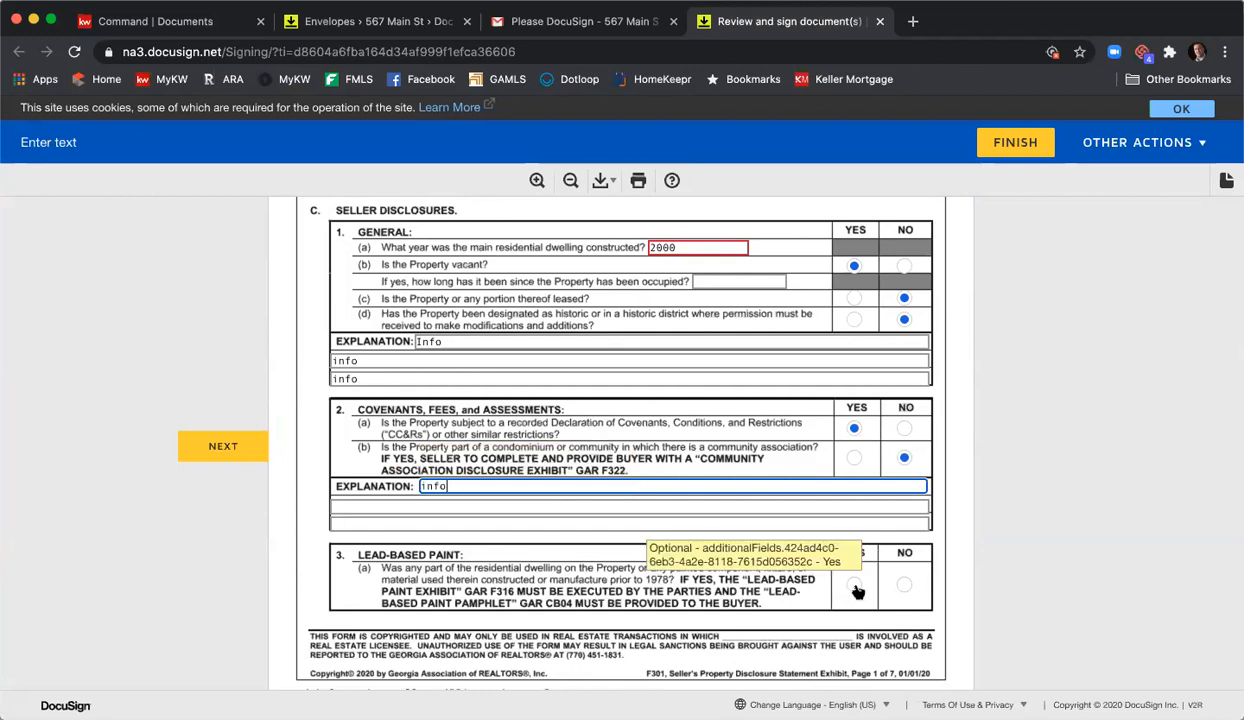
scroll(833, 561, "down", 5)
scroll(866, 585, "down", 3)
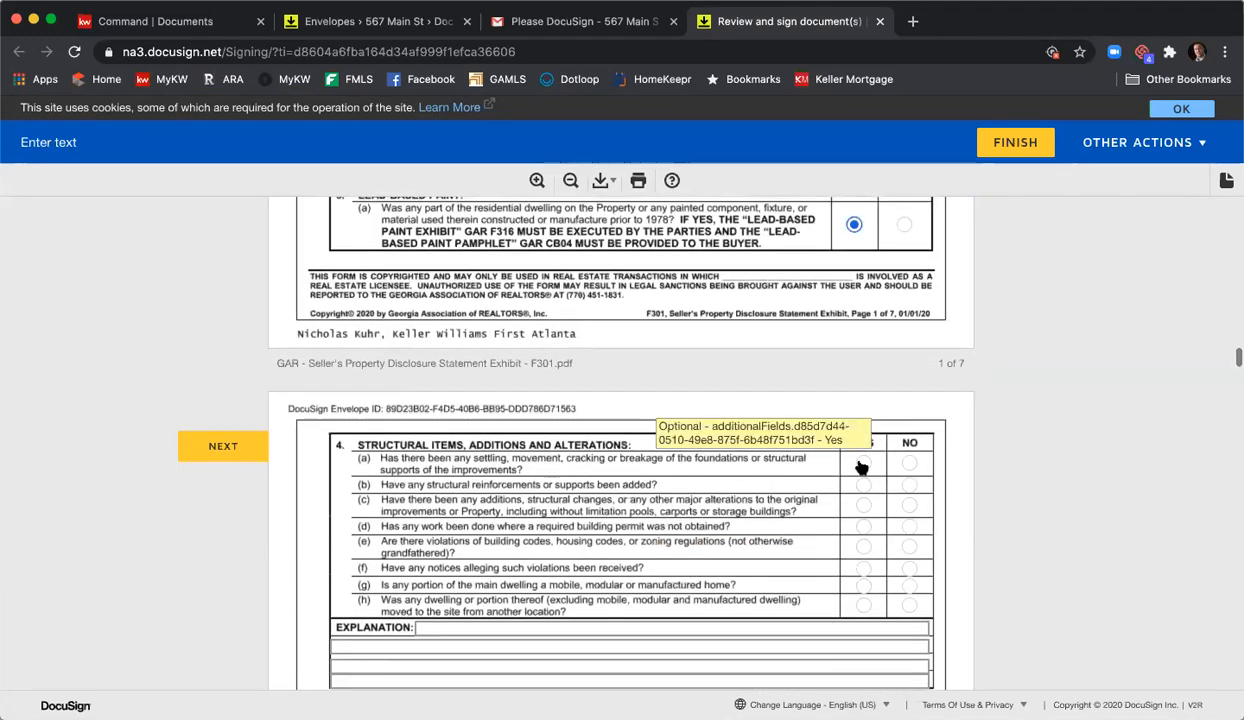
left_click(905, 488)
left_click(868, 508)
left_click(904, 532)
left_click(907, 530)
left_click(863, 548)
left_click(863, 569)
left_click(909, 587)
left_click(863, 606)
- Answer the stucco, leased systems, well water and septic questions; mark public water and sewer
scroll(811, 488, "down", 7)
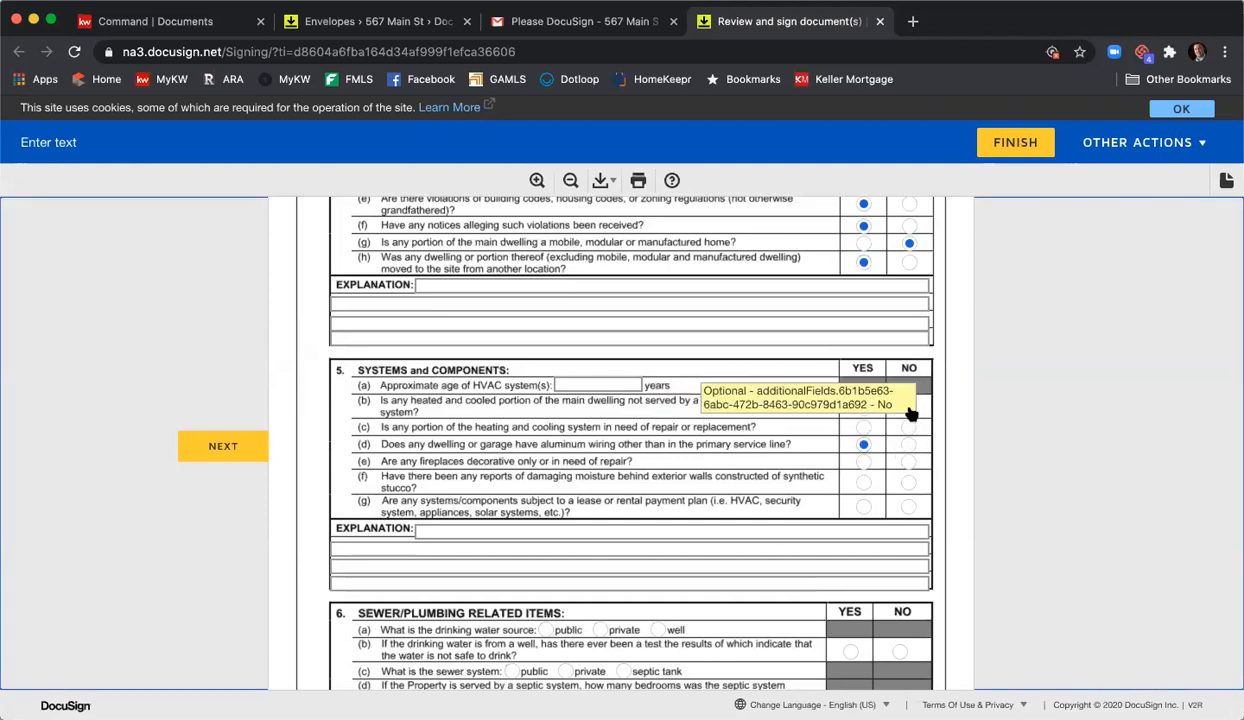
left_click(908, 482)
scroll(853, 512, "down", 3)
left_click(862, 342)
left_click(850, 486)
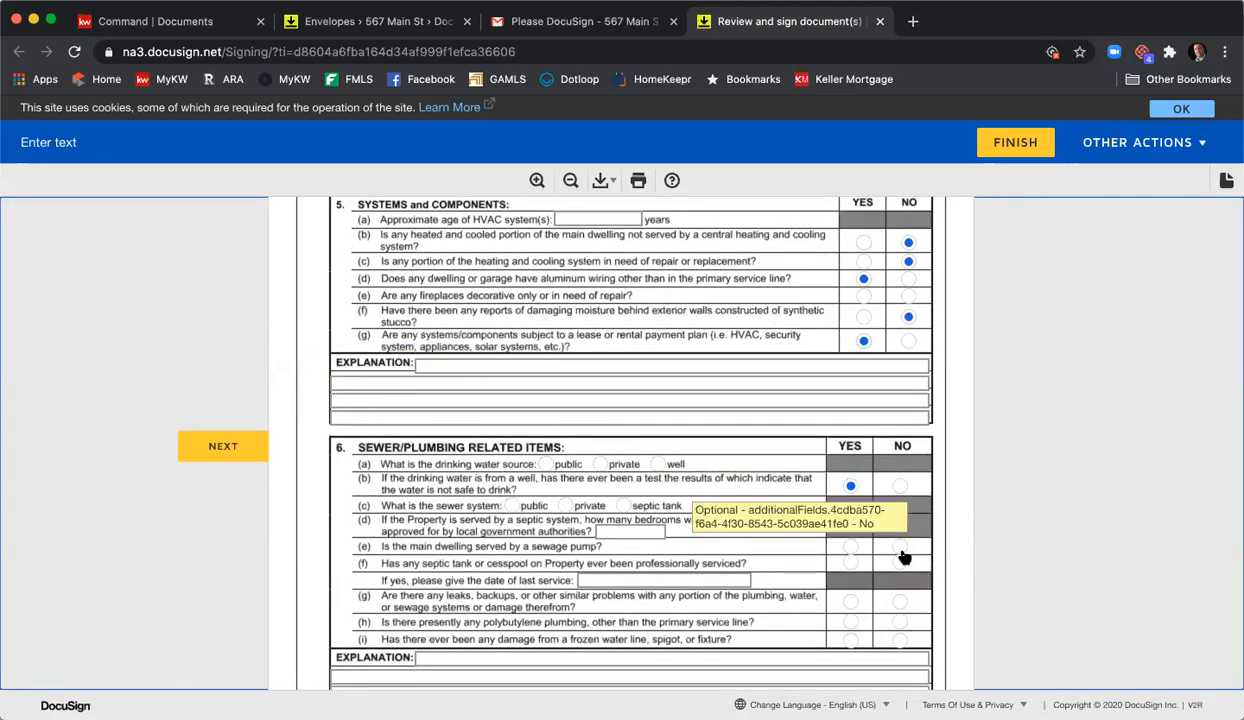
left_click(900, 563)
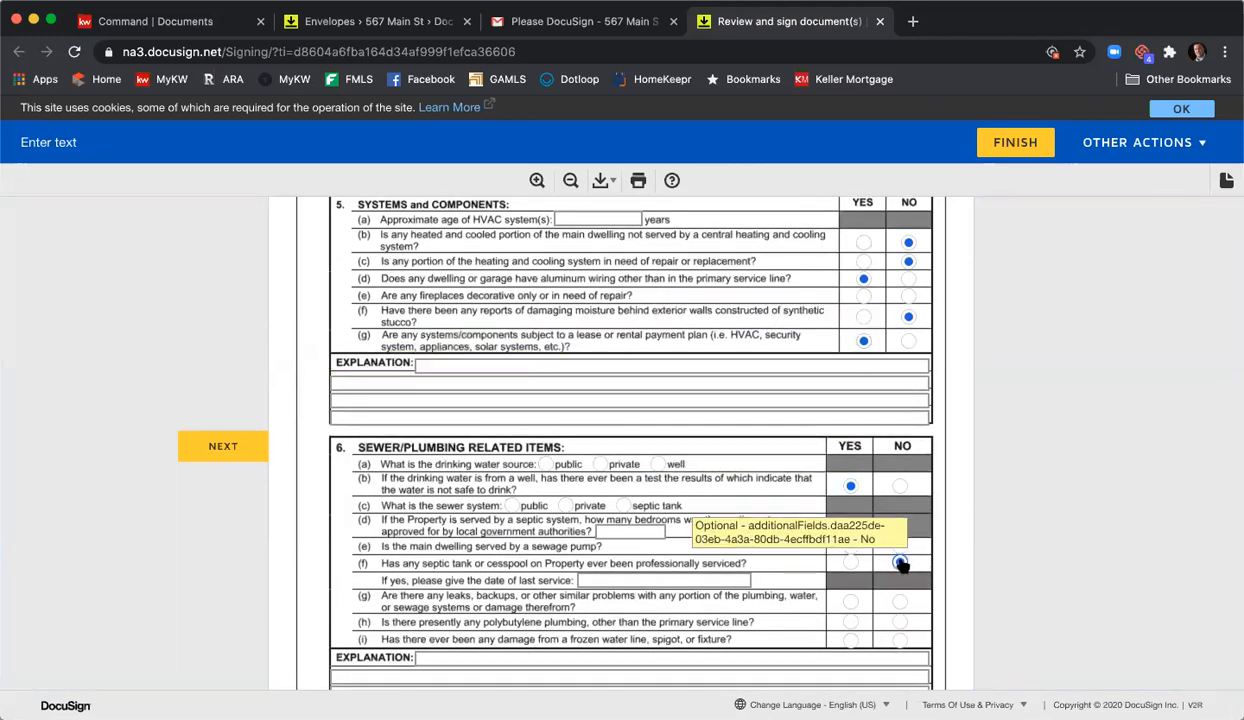
left_click(545, 464)
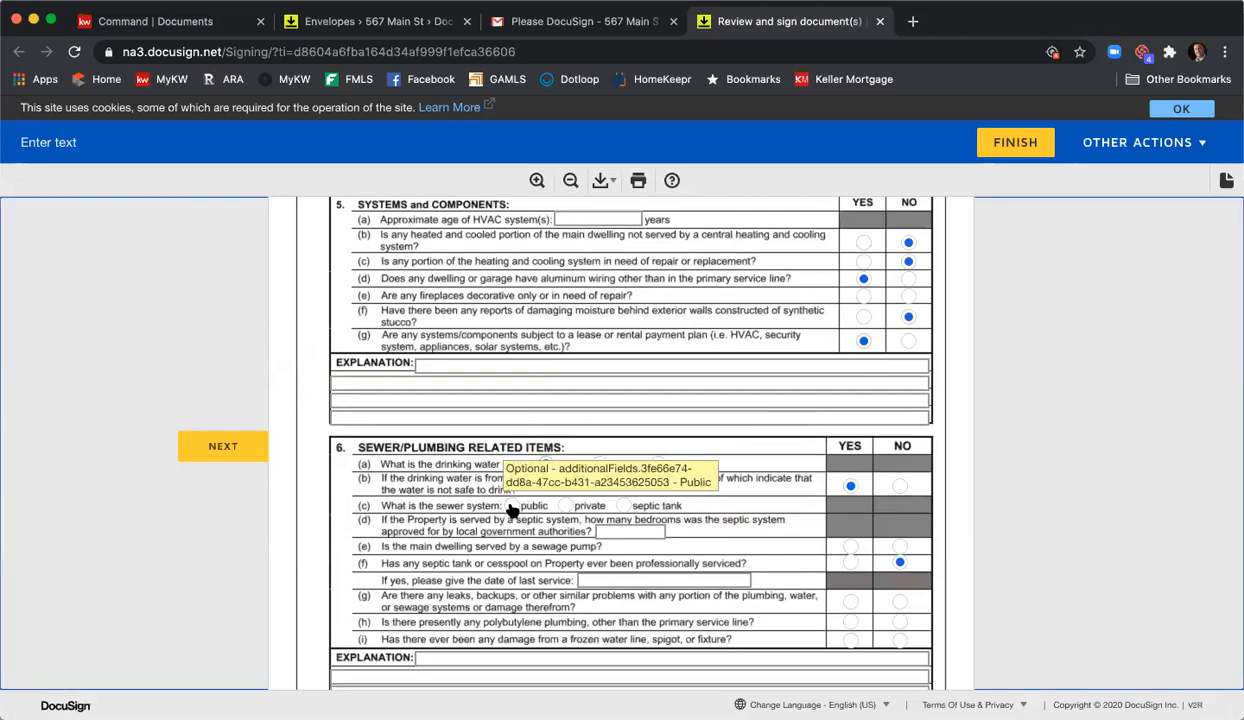
left_click(512, 505)
- Check fixtures to remain: dryer, washer, ice maker, oven, FP items, lights, gazebo, screens, generator, others
scroll(744, 475, "down", 3)
scroll(808, 478, "down", 15)
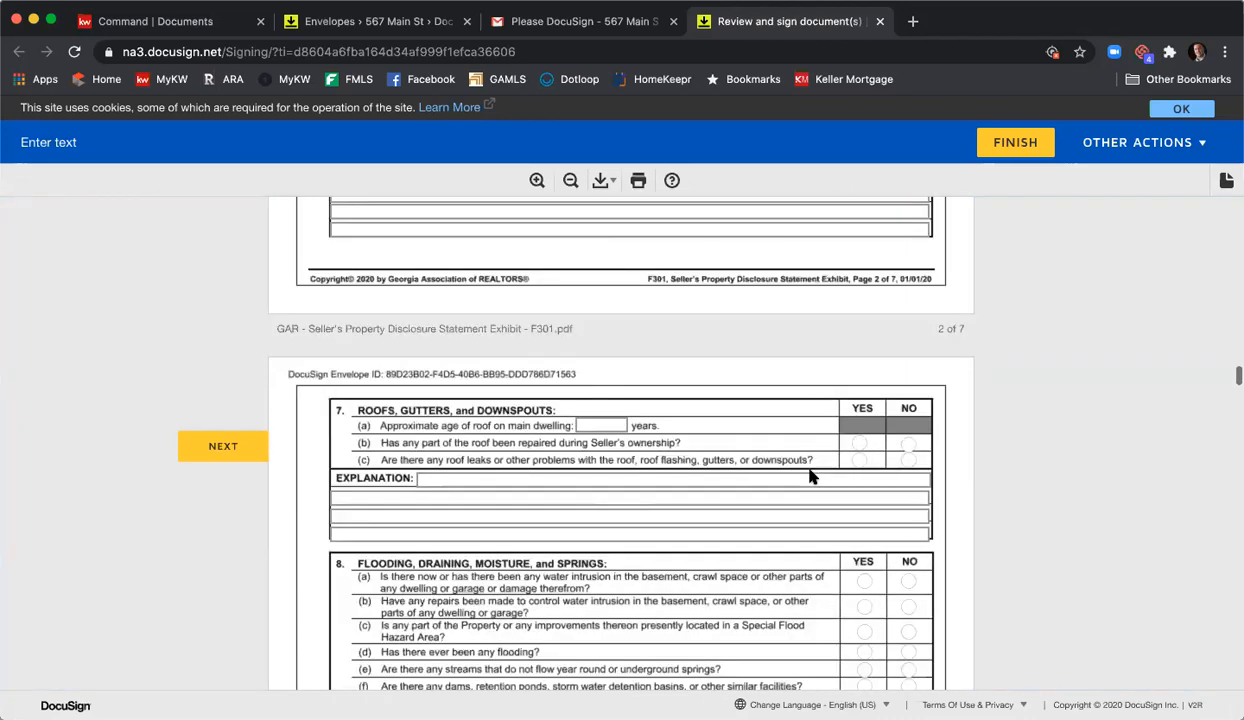
scroll(810, 470, "down", 10)
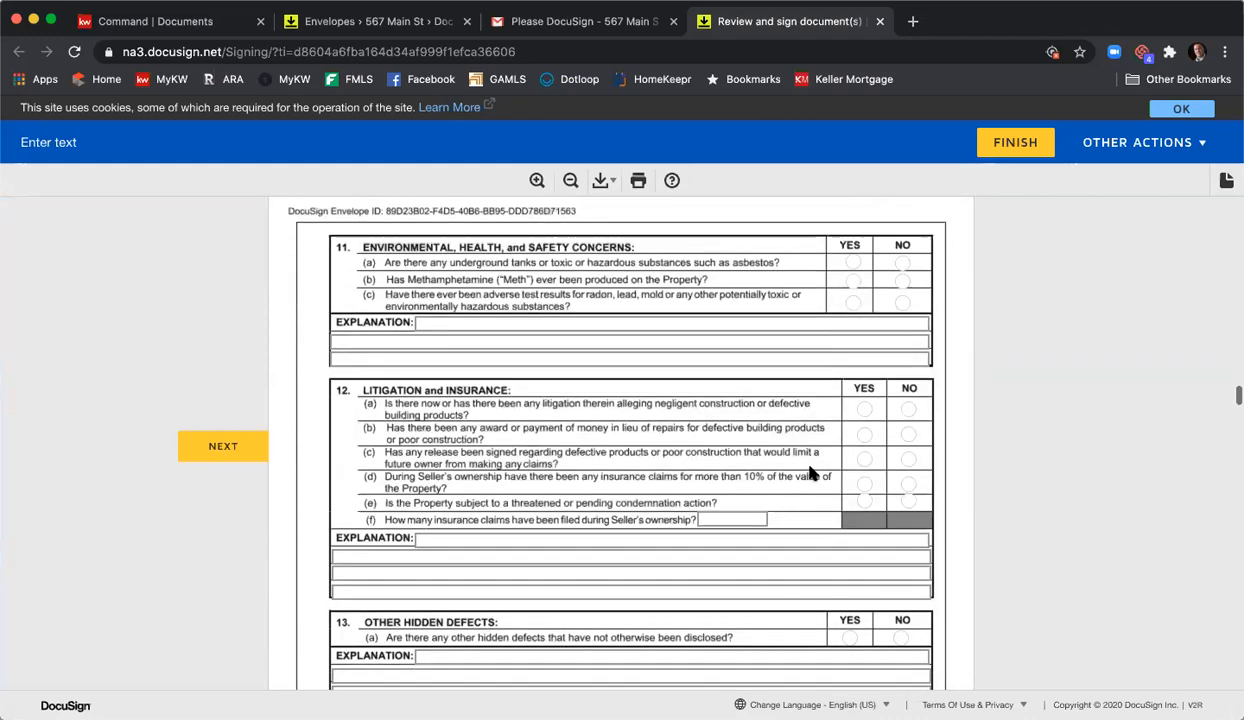
scroll(808, 456, "down", 20)
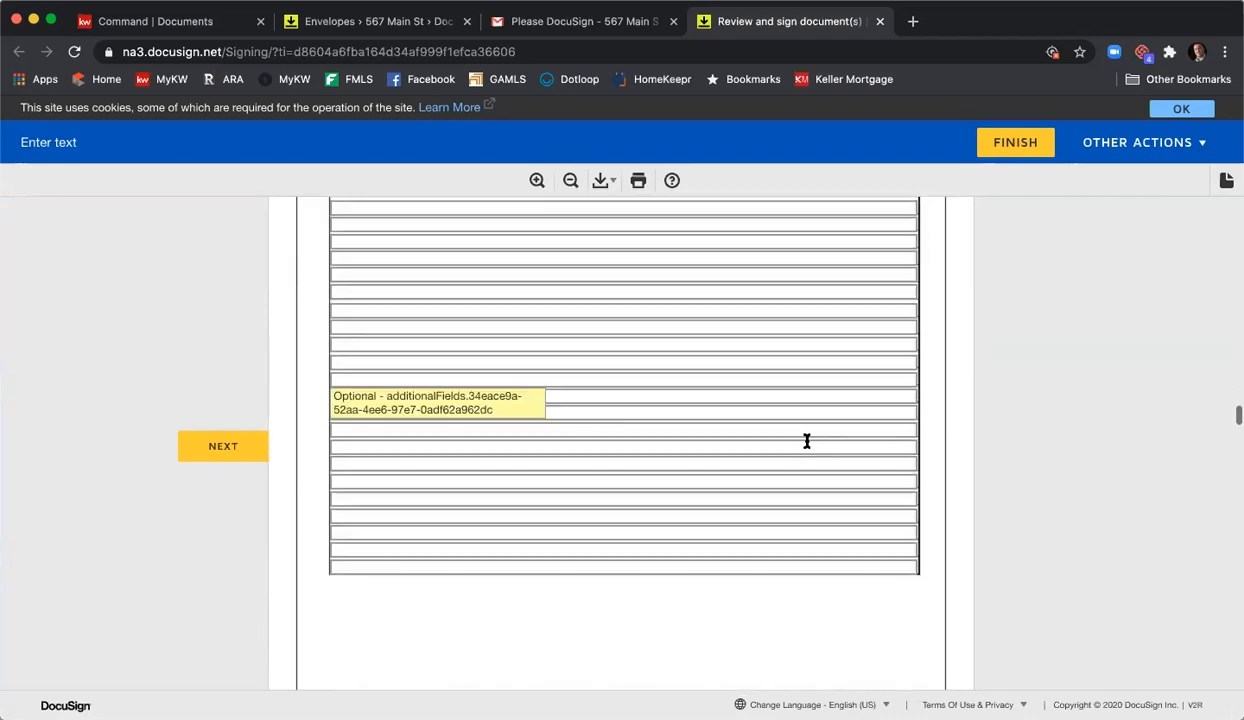
scroll(806, 446, "down", 5)
scroll(790, 432, "up", 4)
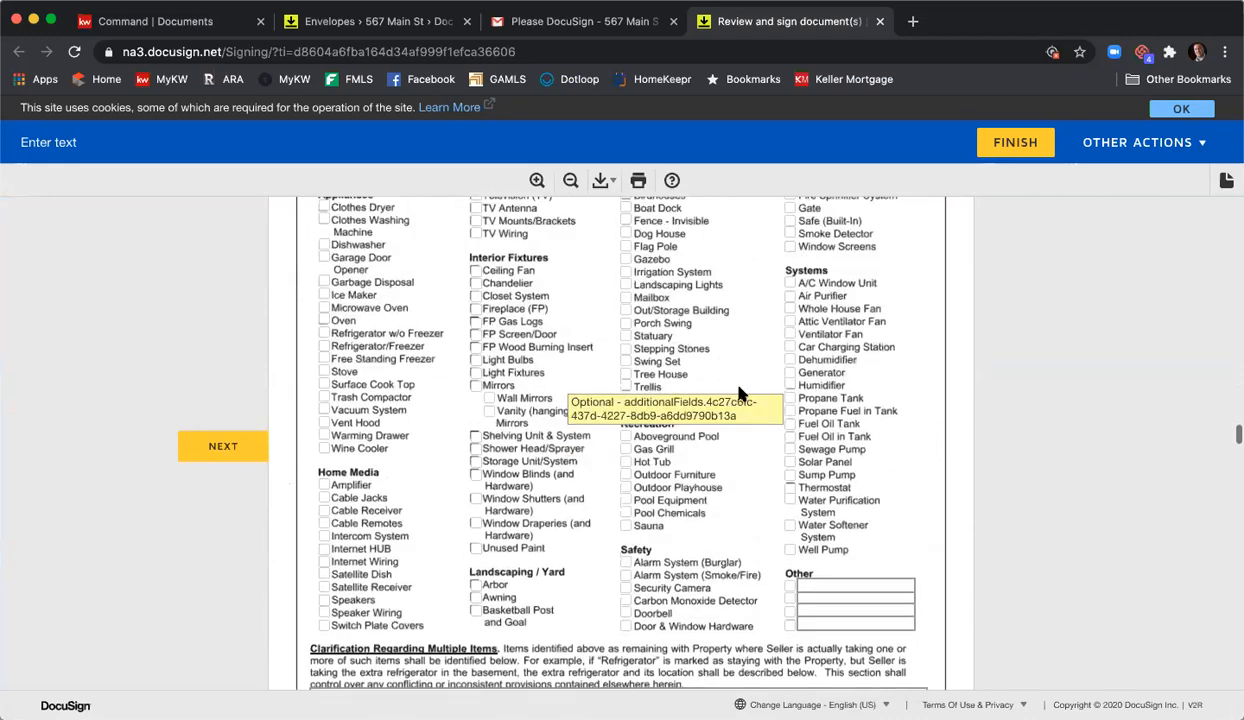
left_click(324, 305)
left_click(324, 318)
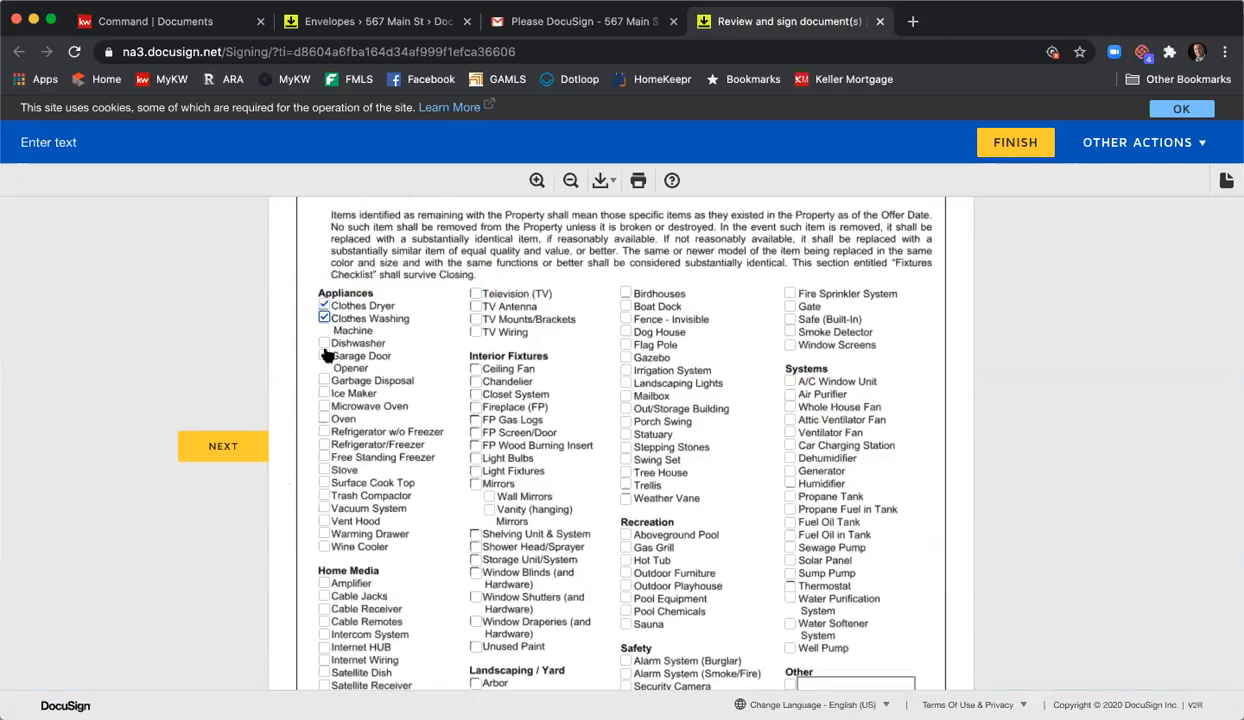
left_click(324, 393)
left_click(324, 418)
left_click(476, 420)
left_click(476, 432)
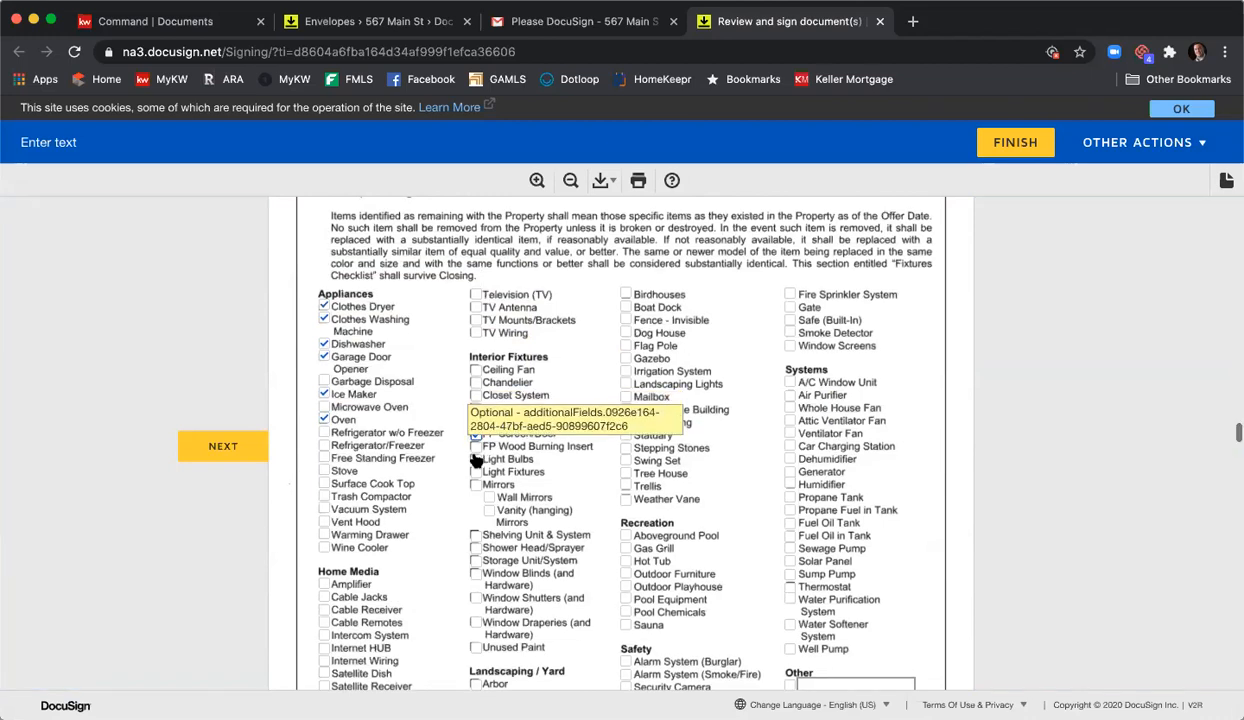
left_click(476, 460)
left_click(476, 476)
left_click(626, 414)
left_click(626, 401)
left_click(626, 388)
left_click(626, 362)
left_click(790, 350)
left_click(790, 337)
left_click(790, 412)
left_click(790, 450)
left_click(790, 476)
scroll(803, 464, "down", 3)
scroll(791, 440, "down", 8)
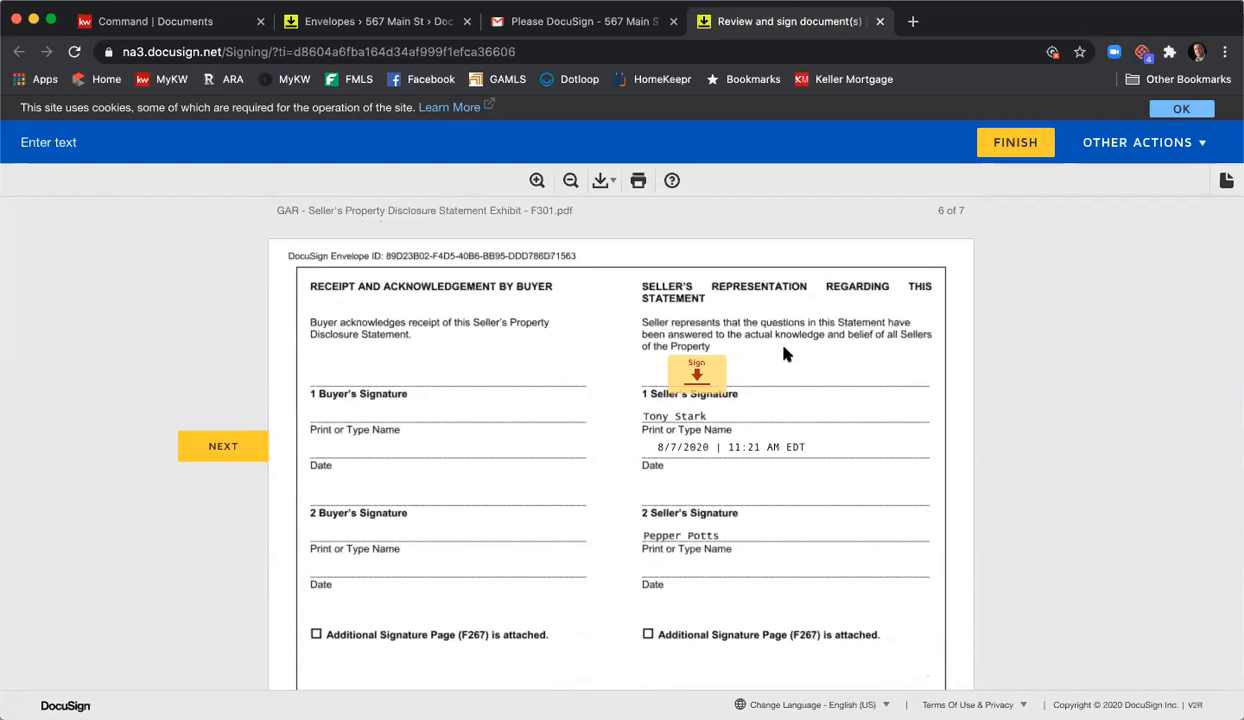
- Choose mandatory association membership and enter 4 annual assessment installments
left_click(699, 371)
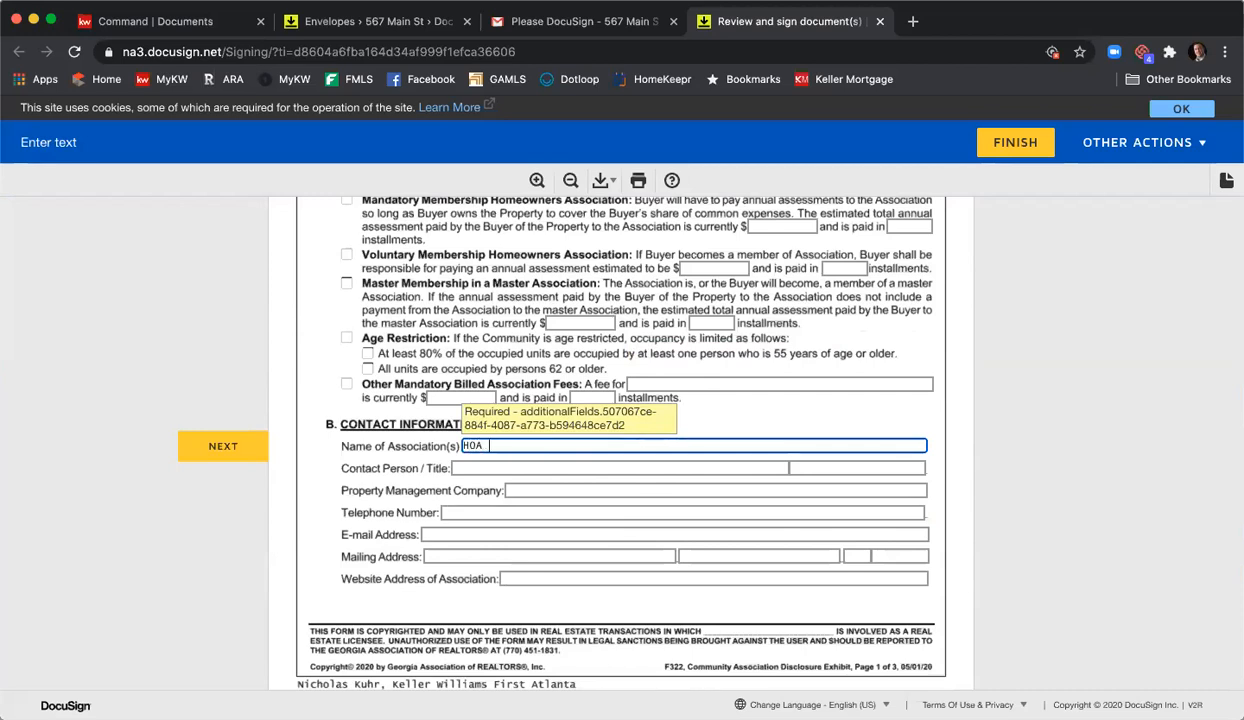
scroll(558, 443, "up", 3)
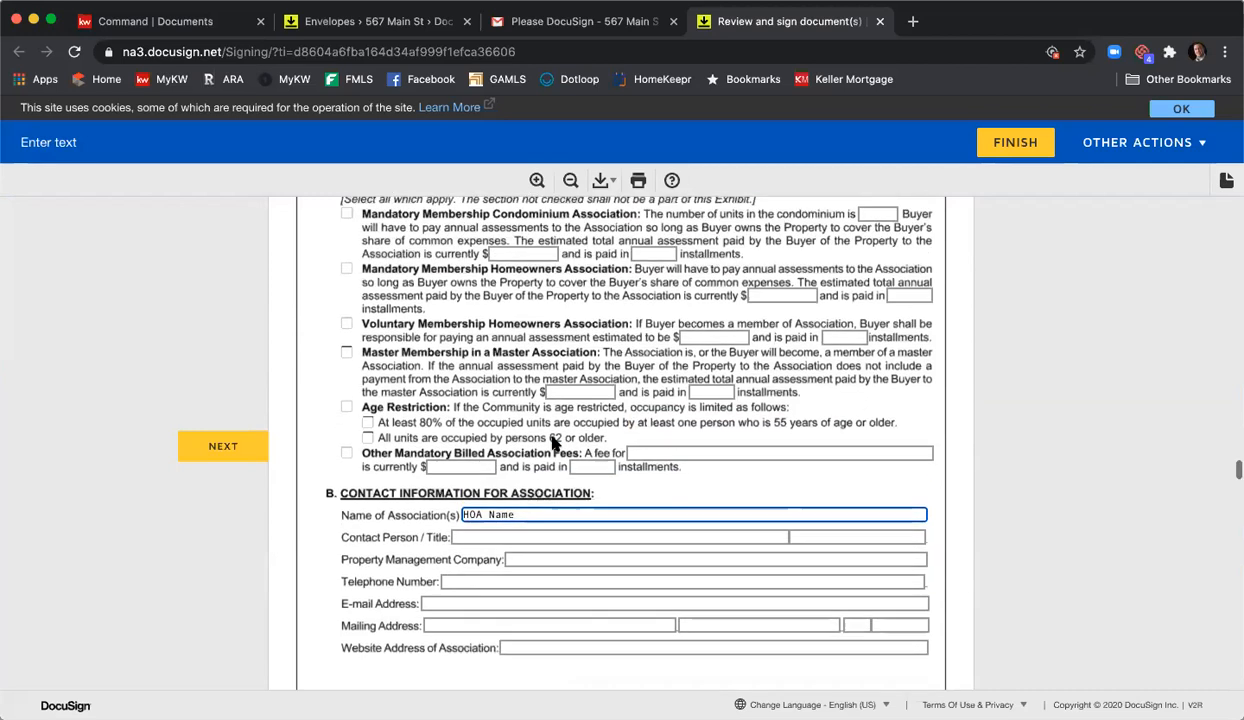
left_click(347, 285)
left_click(815, 311)
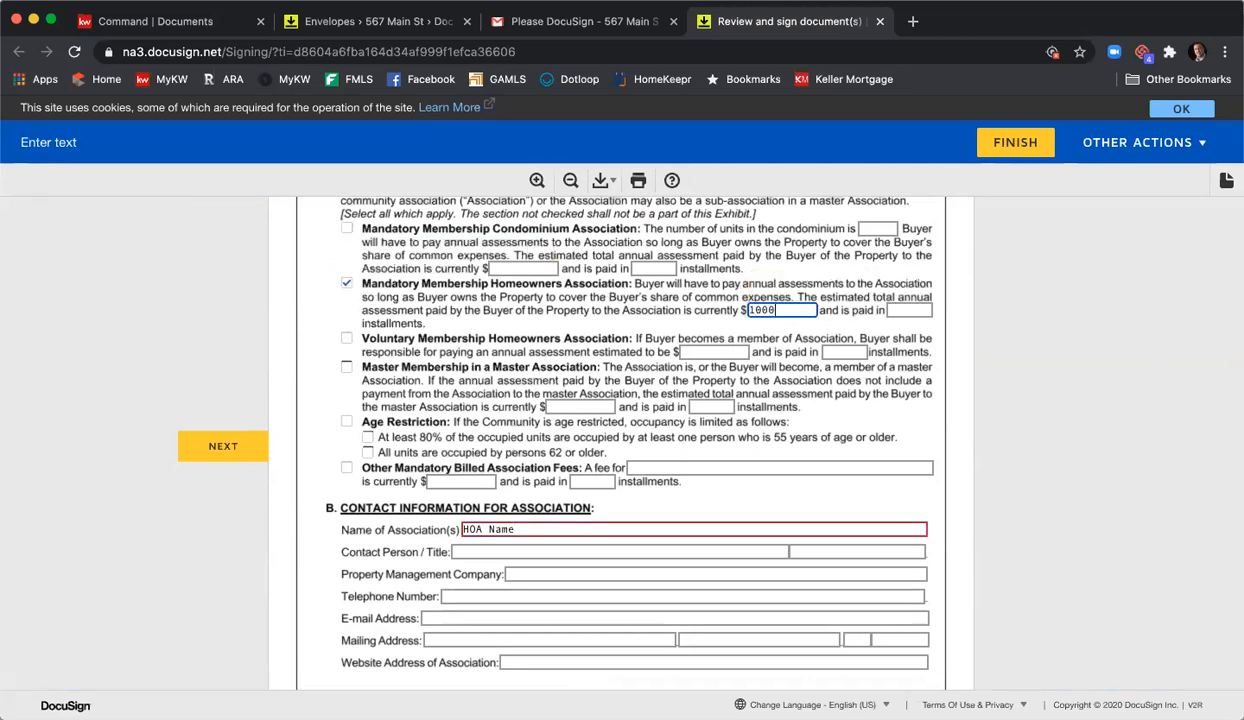
key("Tab")
type("4")
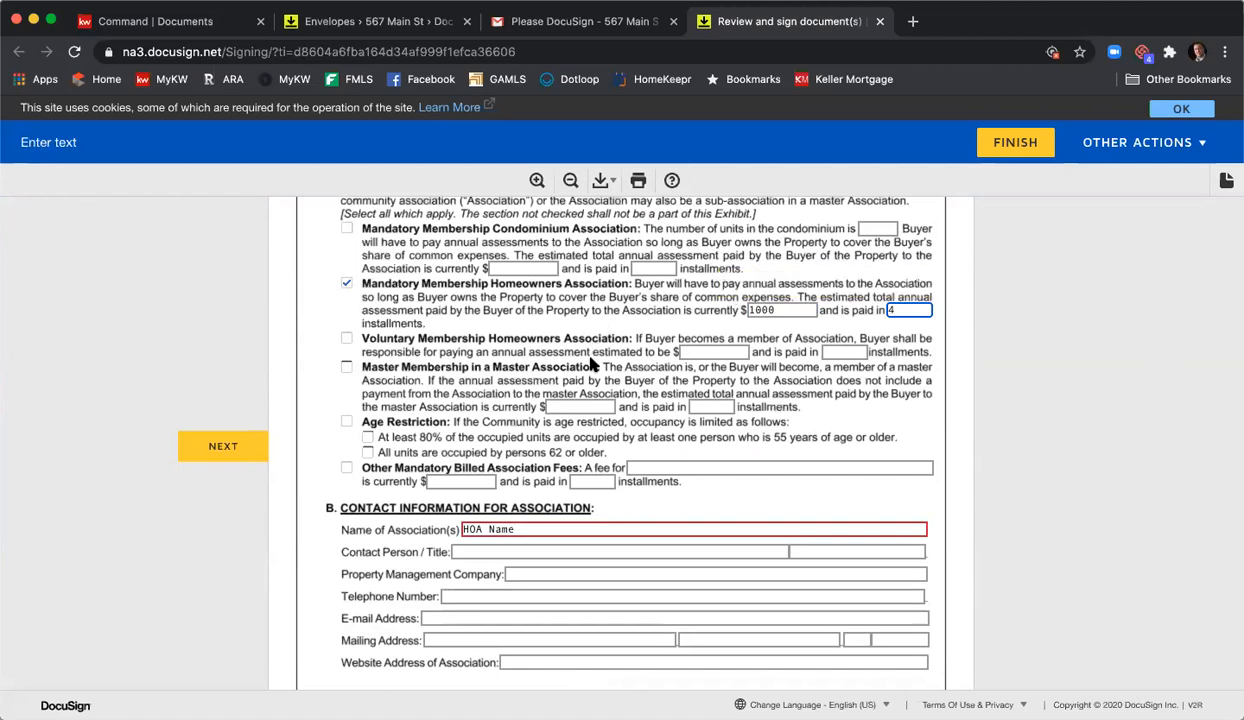
- Fill in the association contact and property management company fields
scroll(645, 395, "down", 2)
left_click(551, 405)
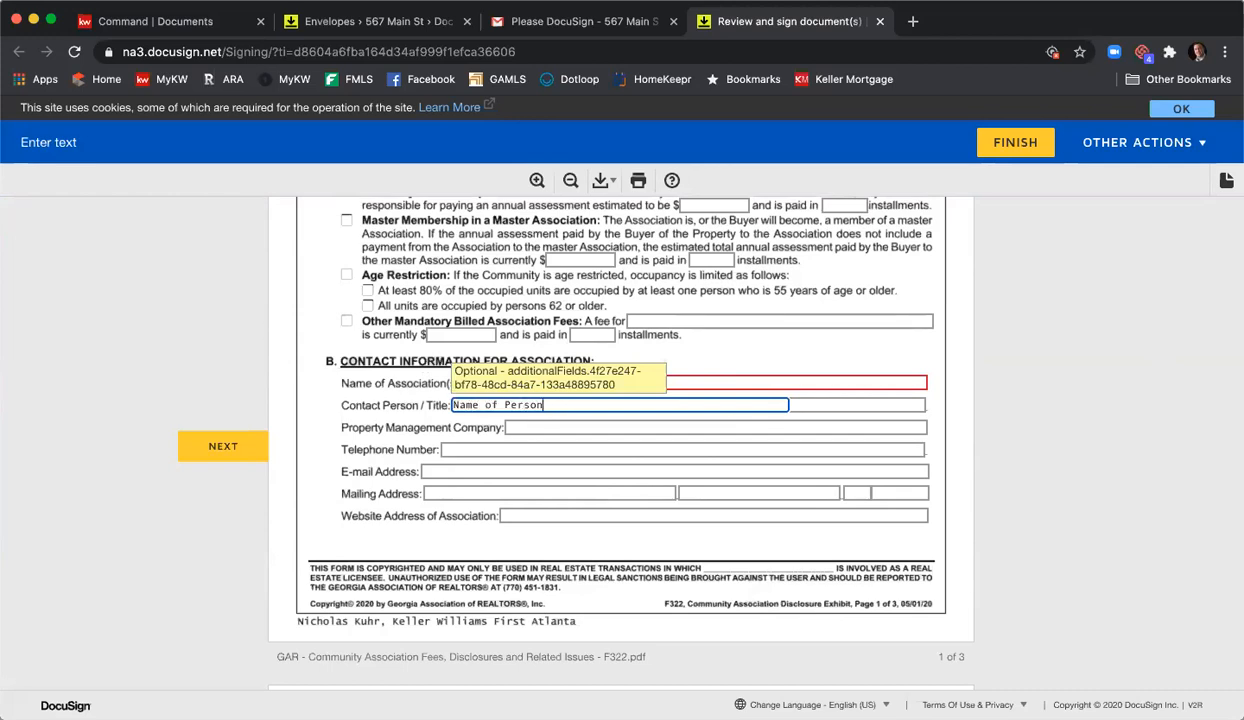
key("Tab")
type("c")
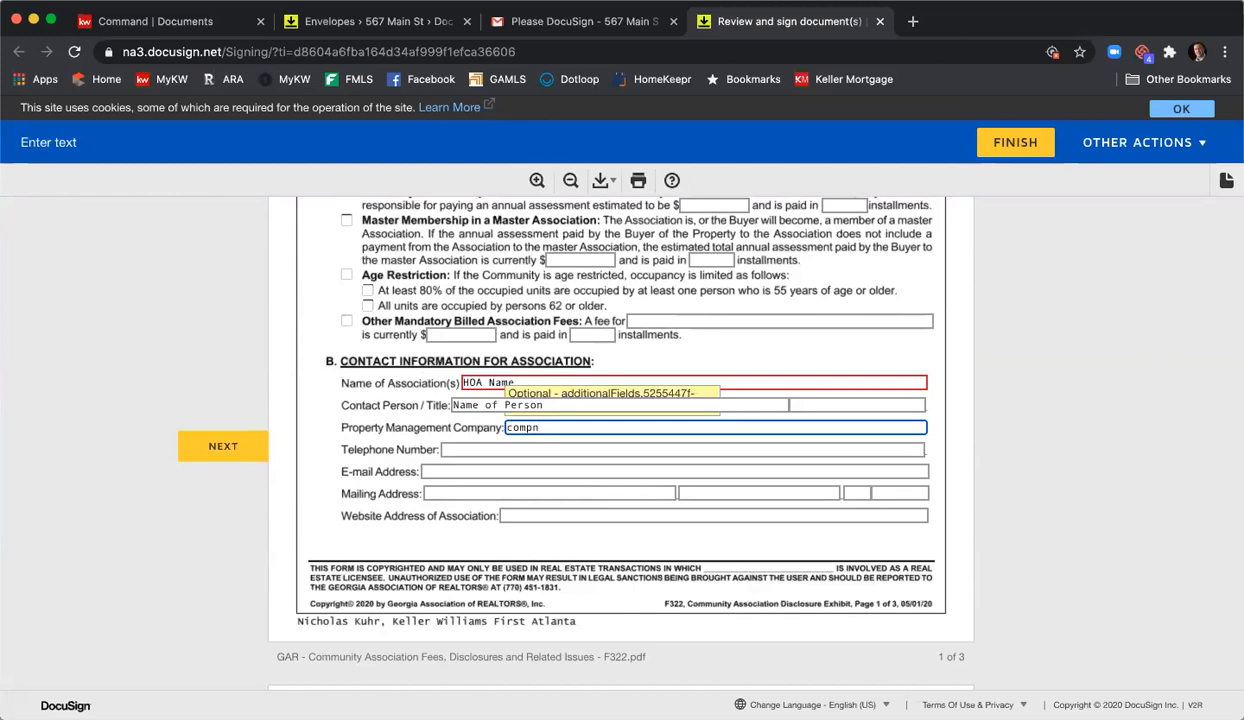
key("Tab")
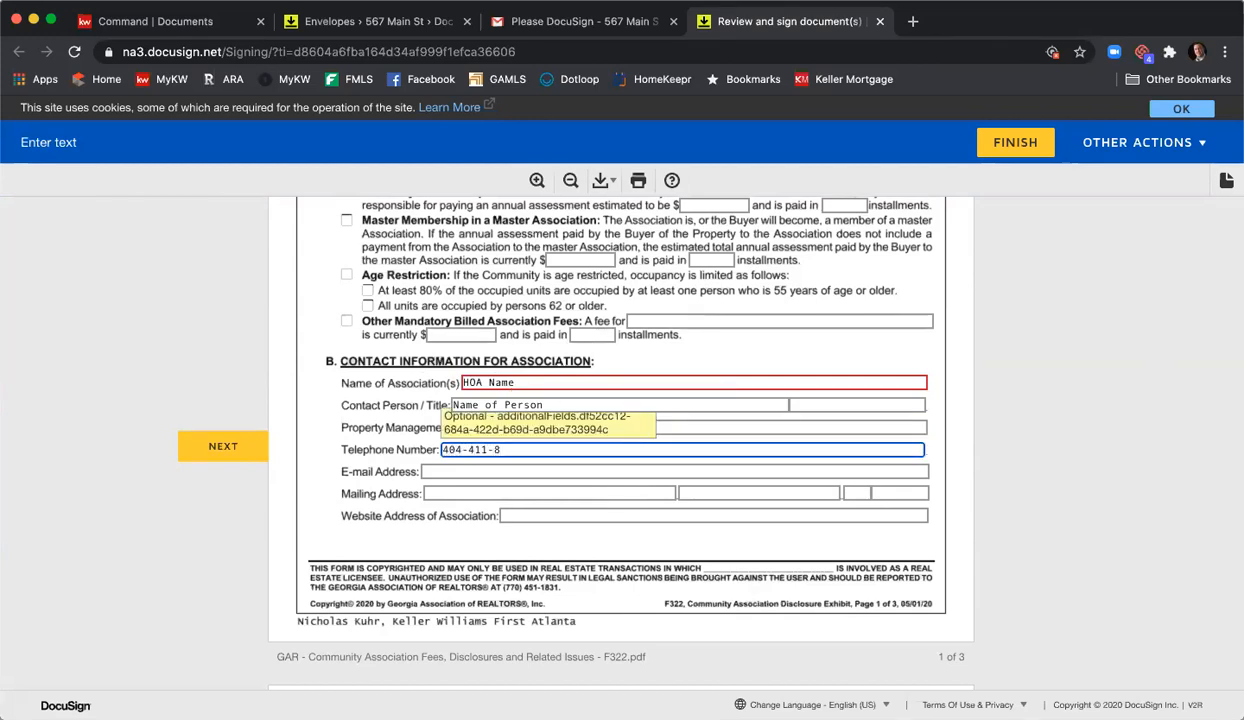
key("Tab")
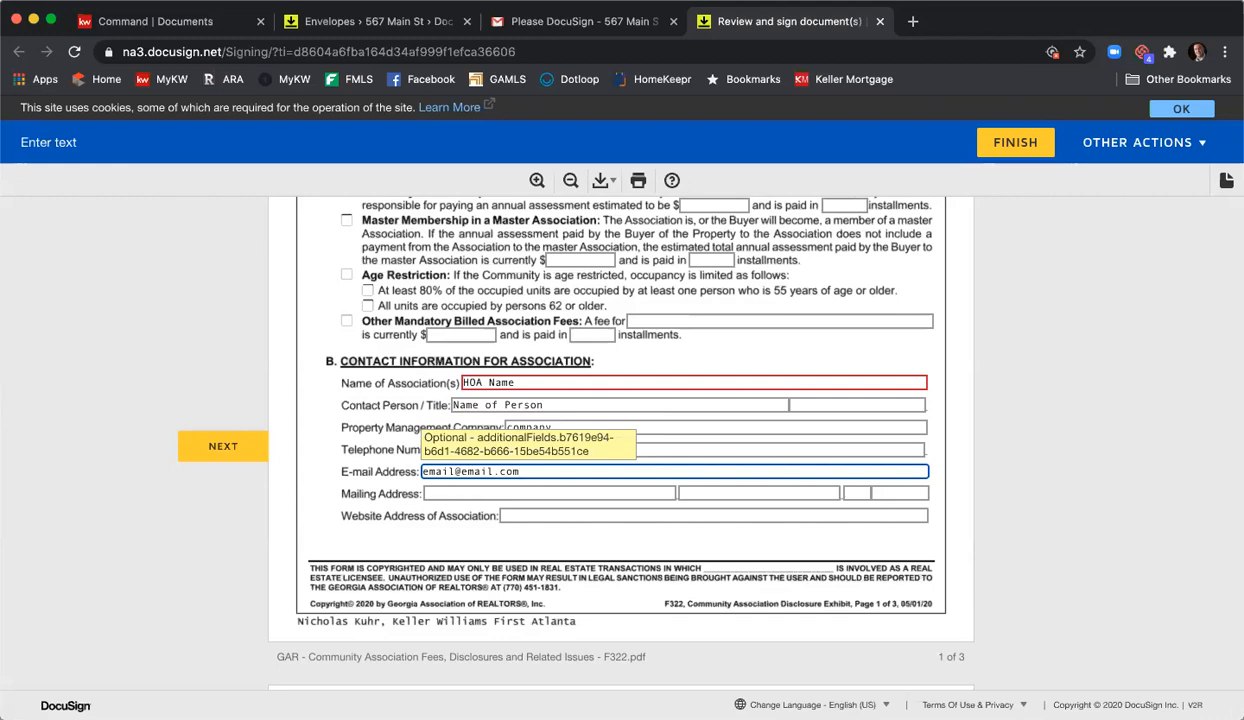
key("Tab")
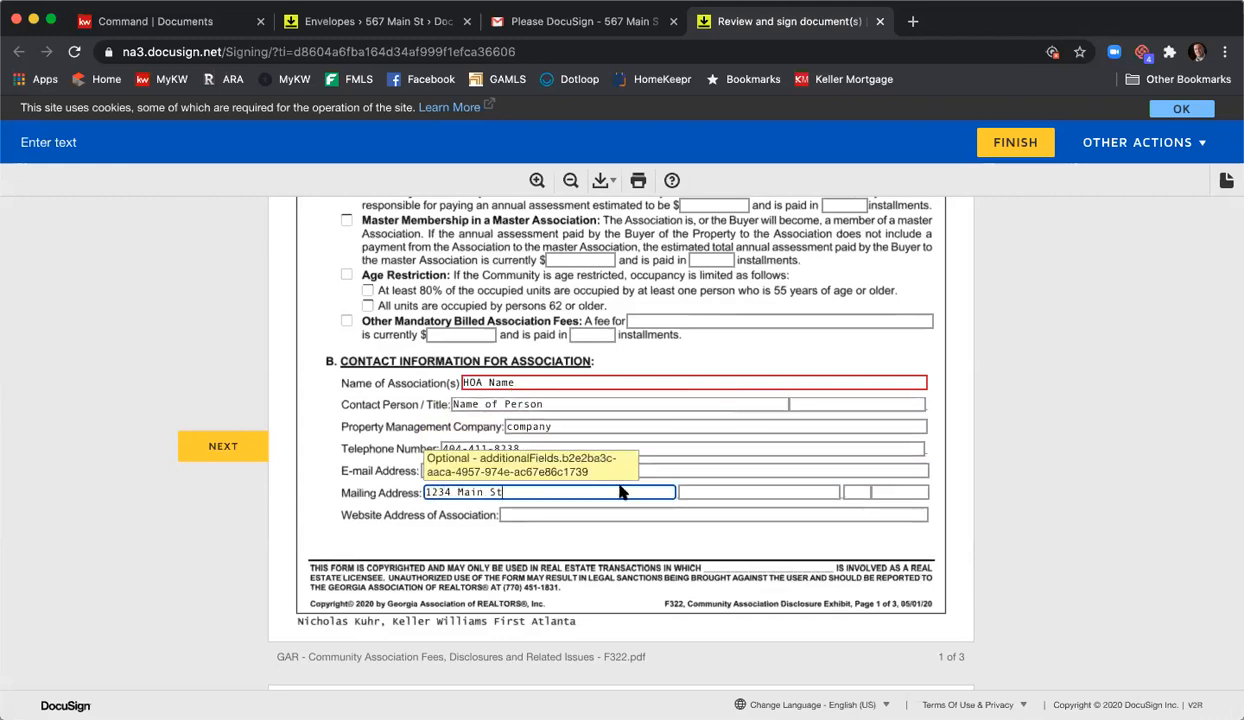
- Mark special assessments already passed by Association and master Association at $1000 each
scroll(598, 442, "down", 10)
scroll(616, 440, "down", 10)
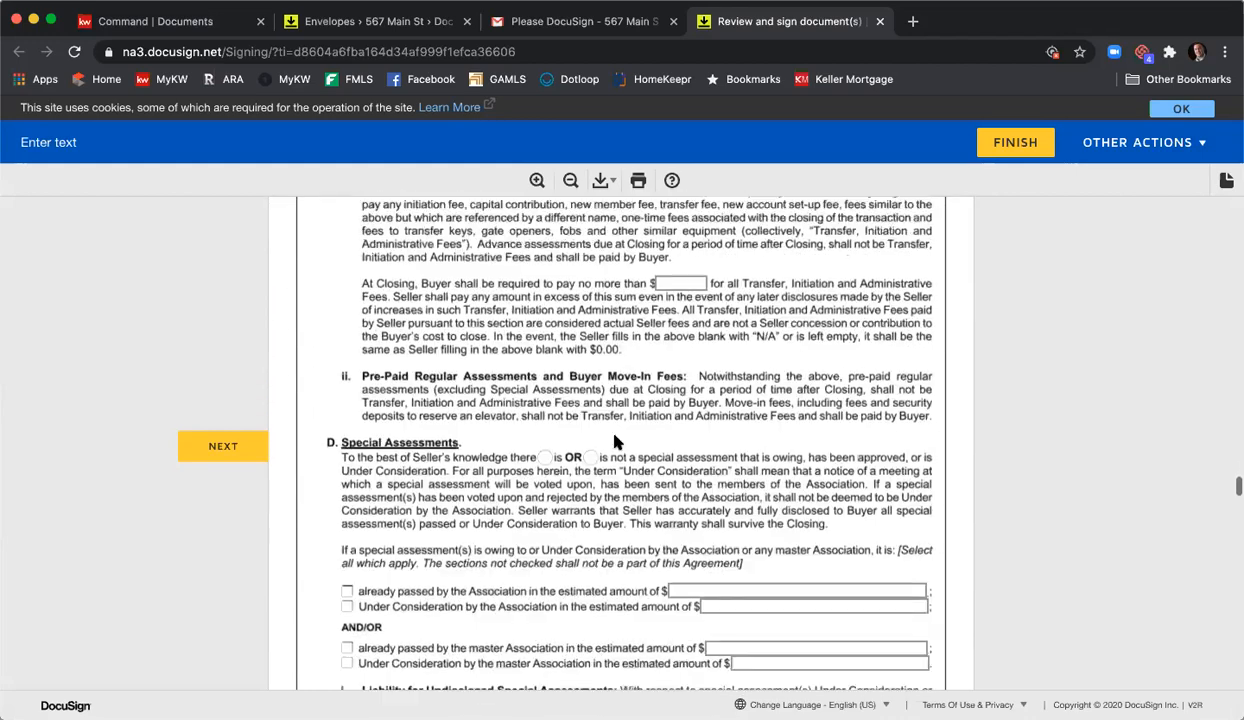
left_click(346, 293)
left_click(346, 350)
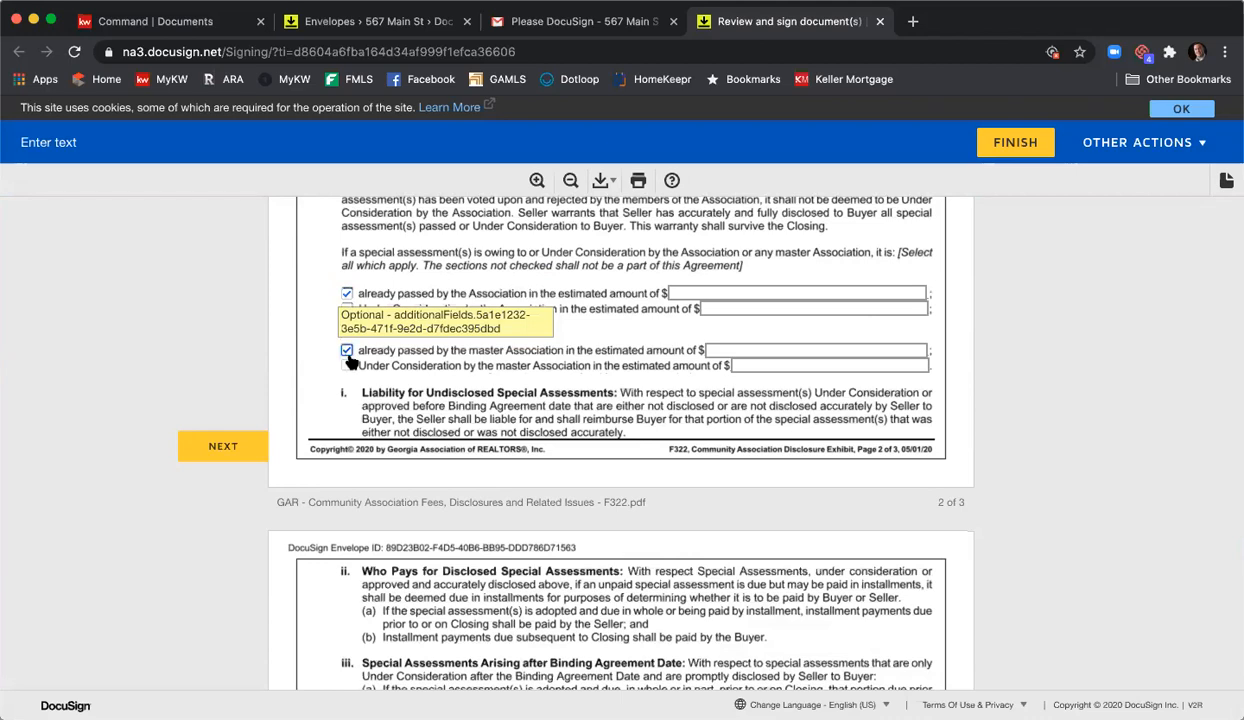
left_click(912, 308)
left_click(840, 291)
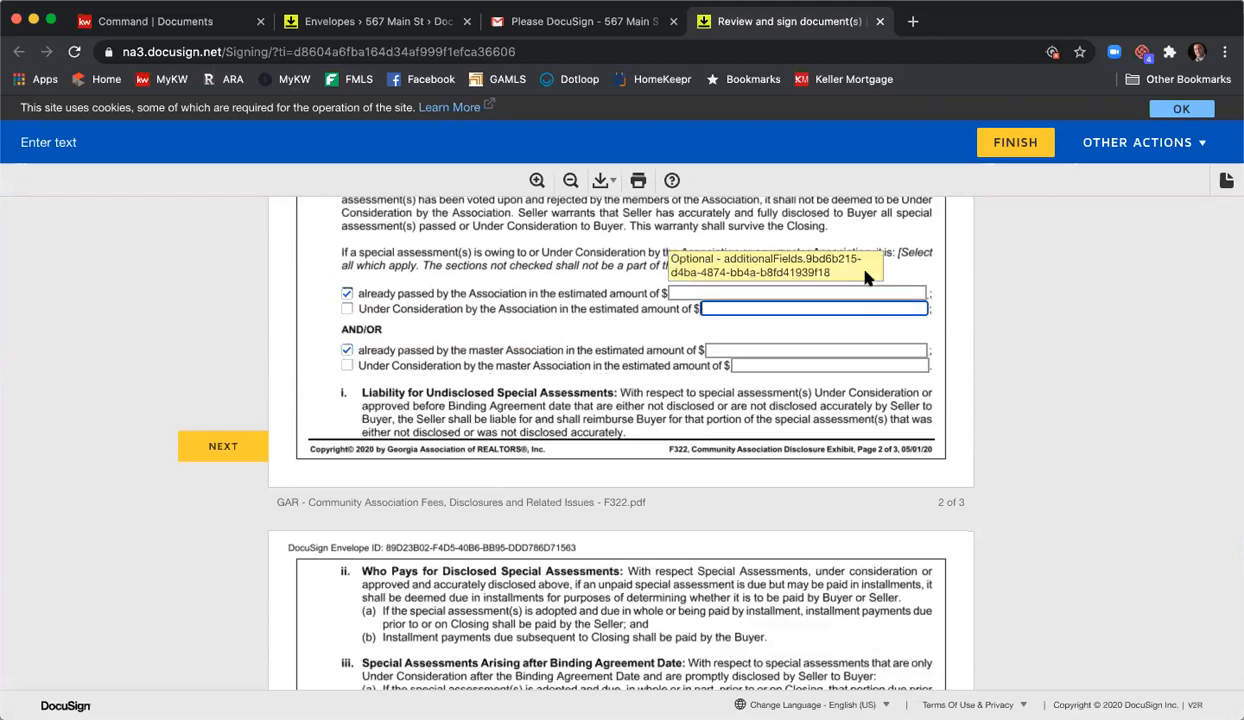
scroll(840, 300, "down", 1)
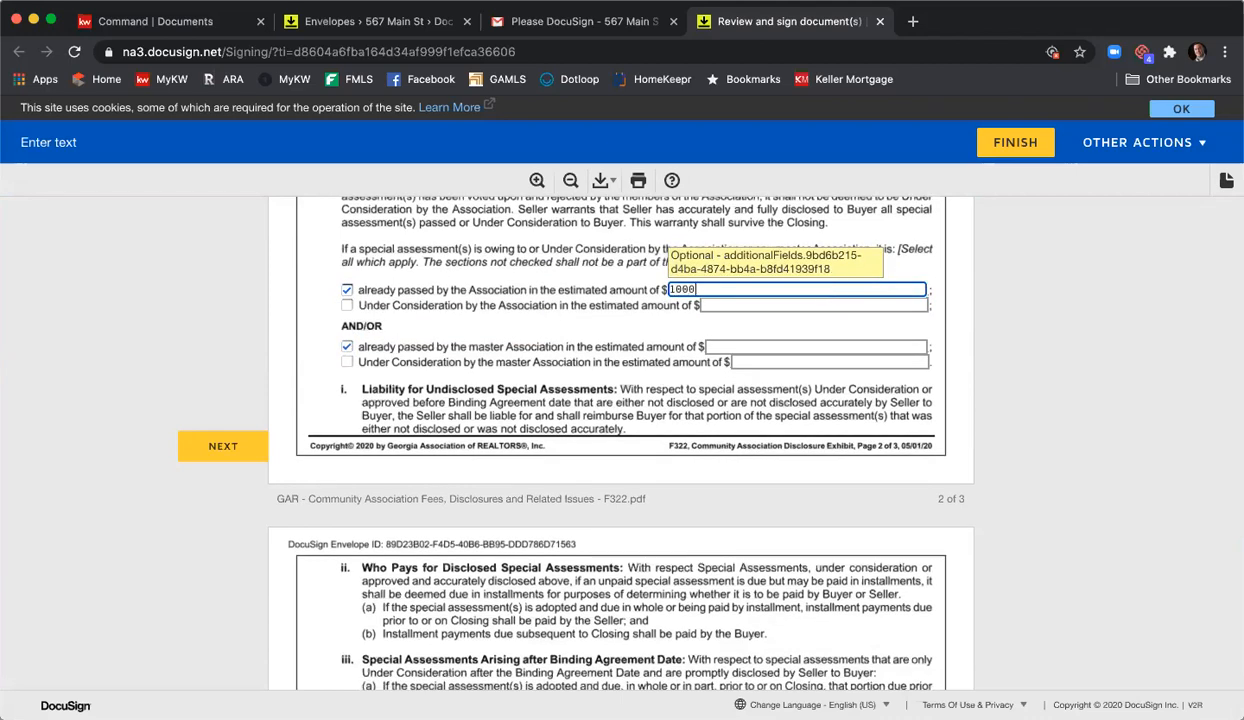
left_click(810, 347)
type("1000")
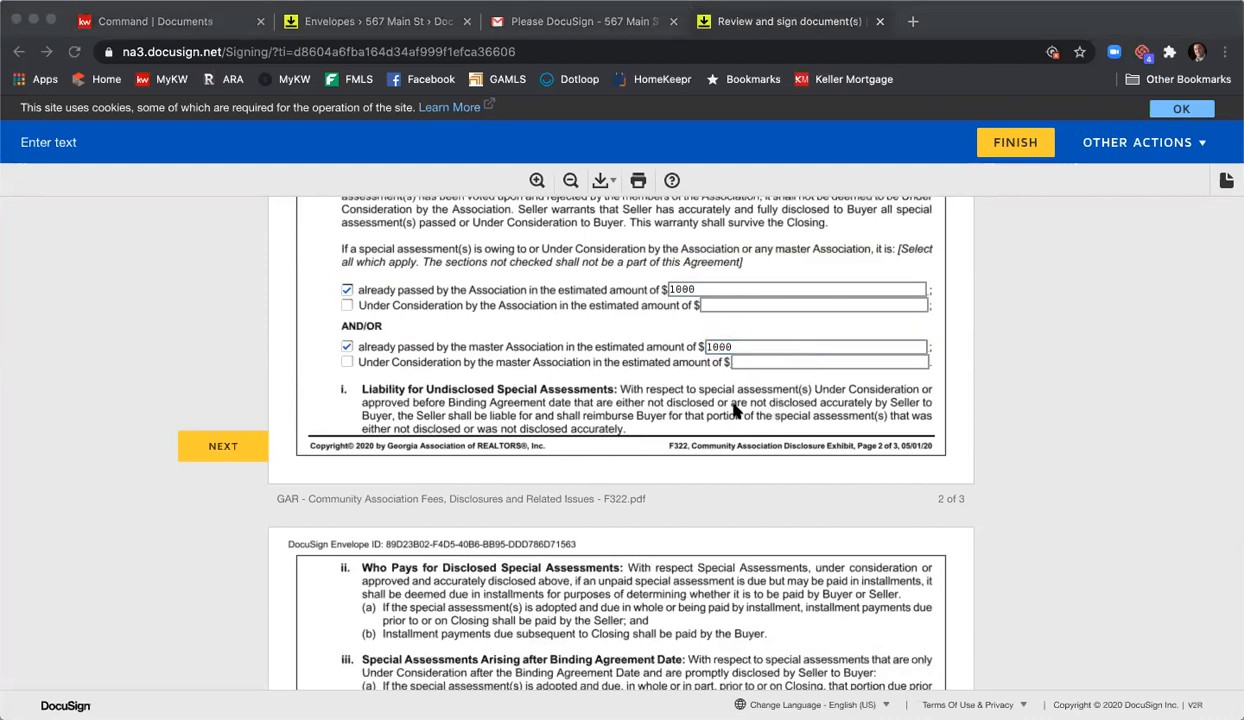
scroll(690, 395, "down", 7)
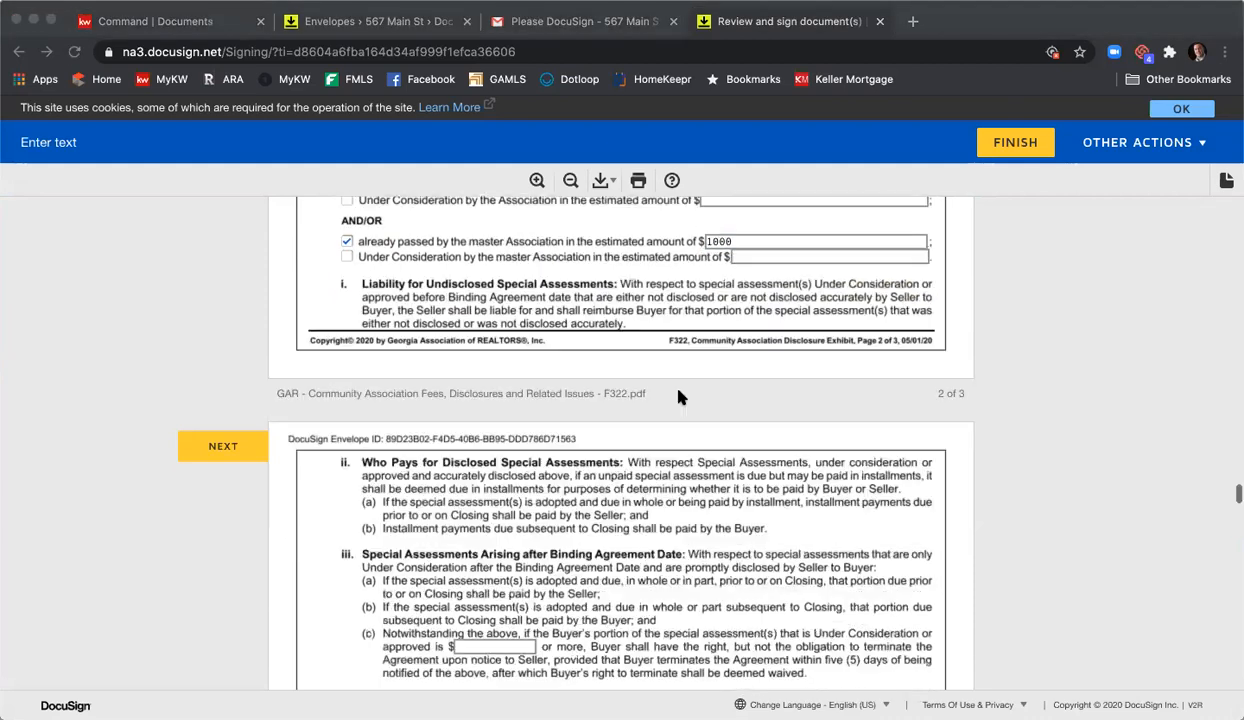
scroll(686, 392, "down", 4)
scroll(691, 390, "up", 2)
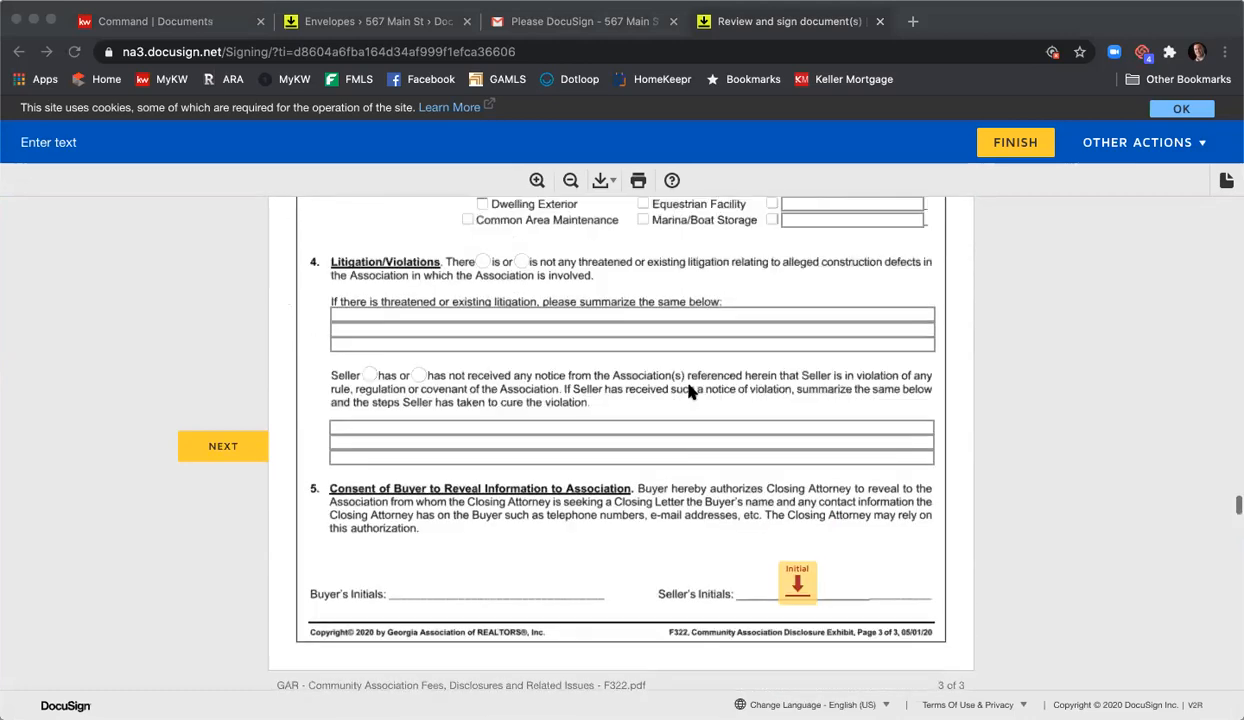
scroll(693, 390, "down", 1)
- Initial and sign the F322 exhibit, wire fraud notice, and purchase agreement pages 1 and 8
left_click(800, 510)
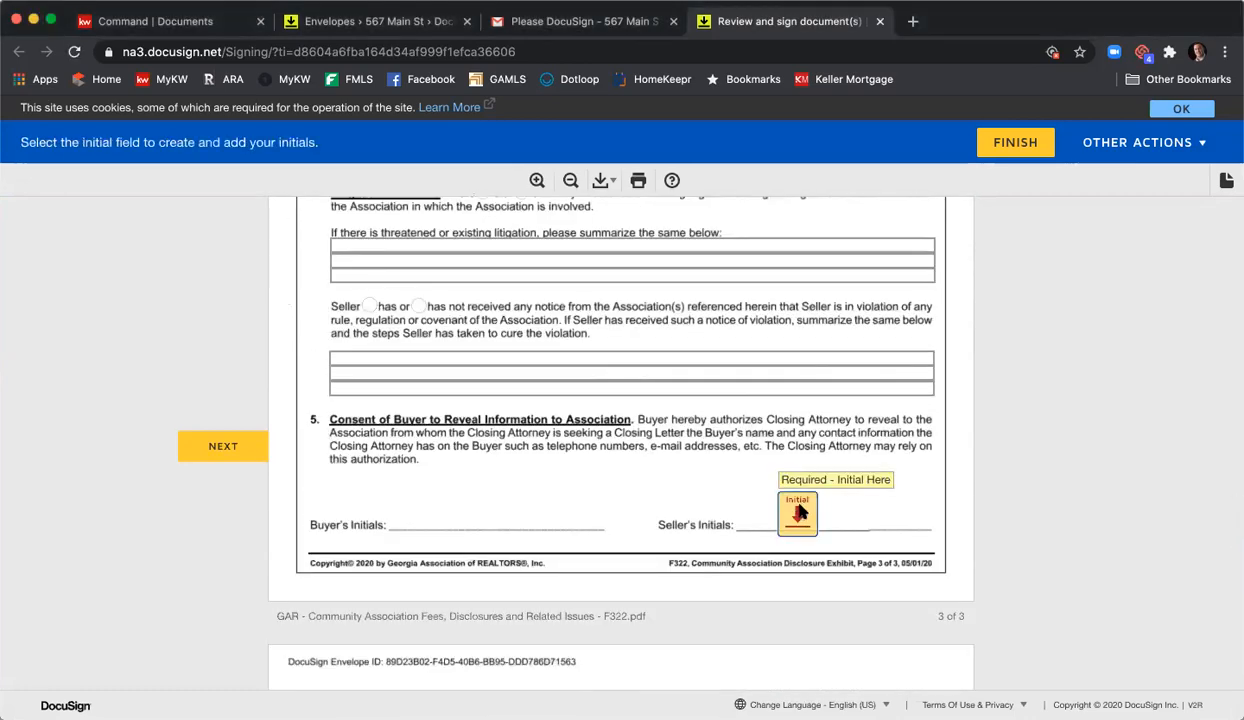
left_click(392, 441)
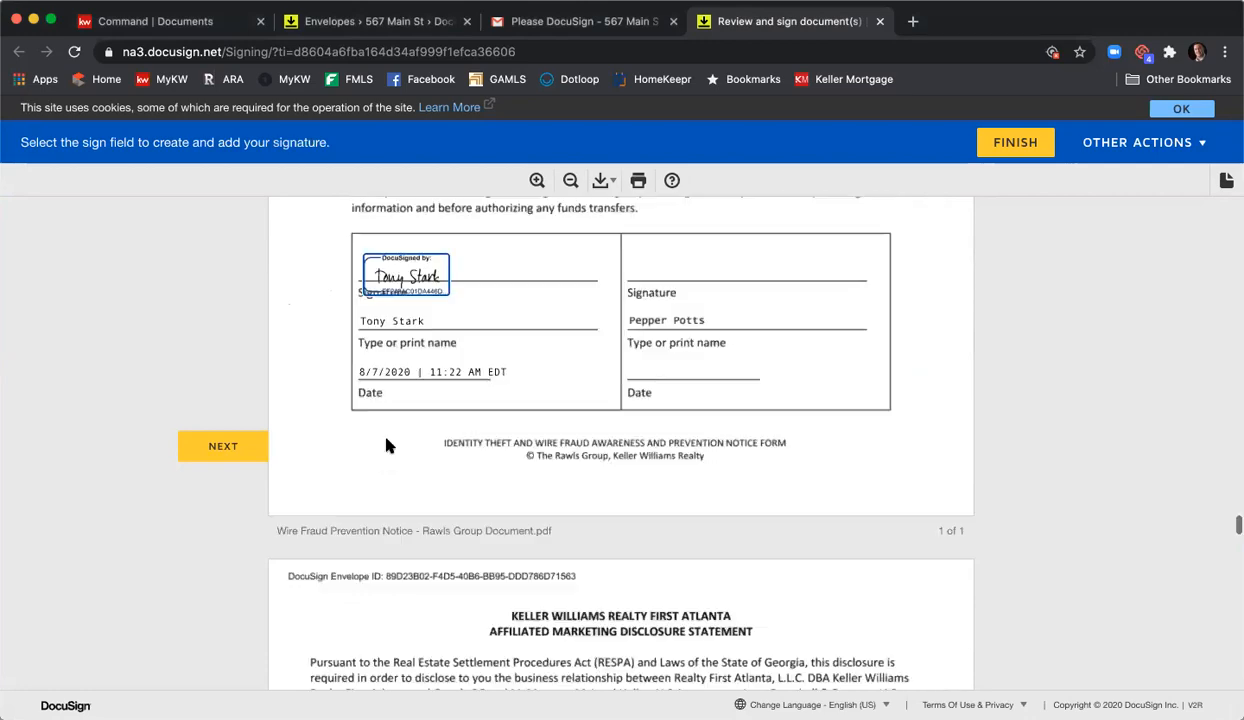
left_click(342, 440)
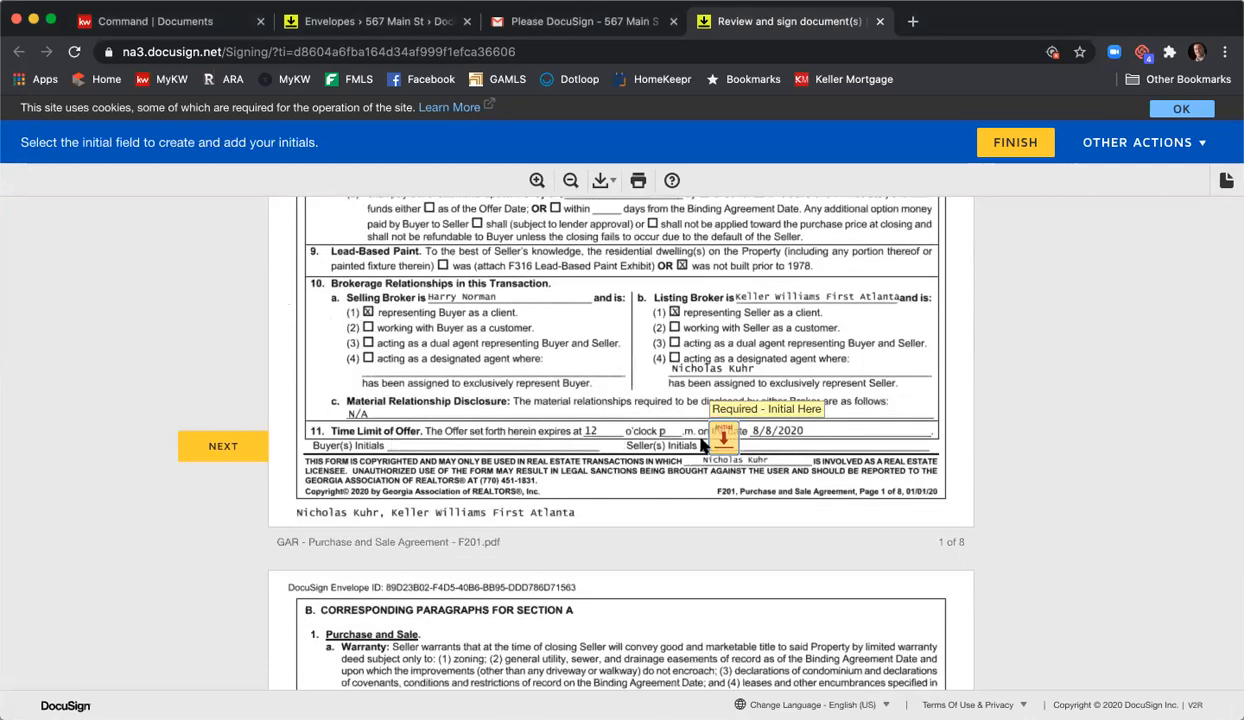
left_click(710, 432)
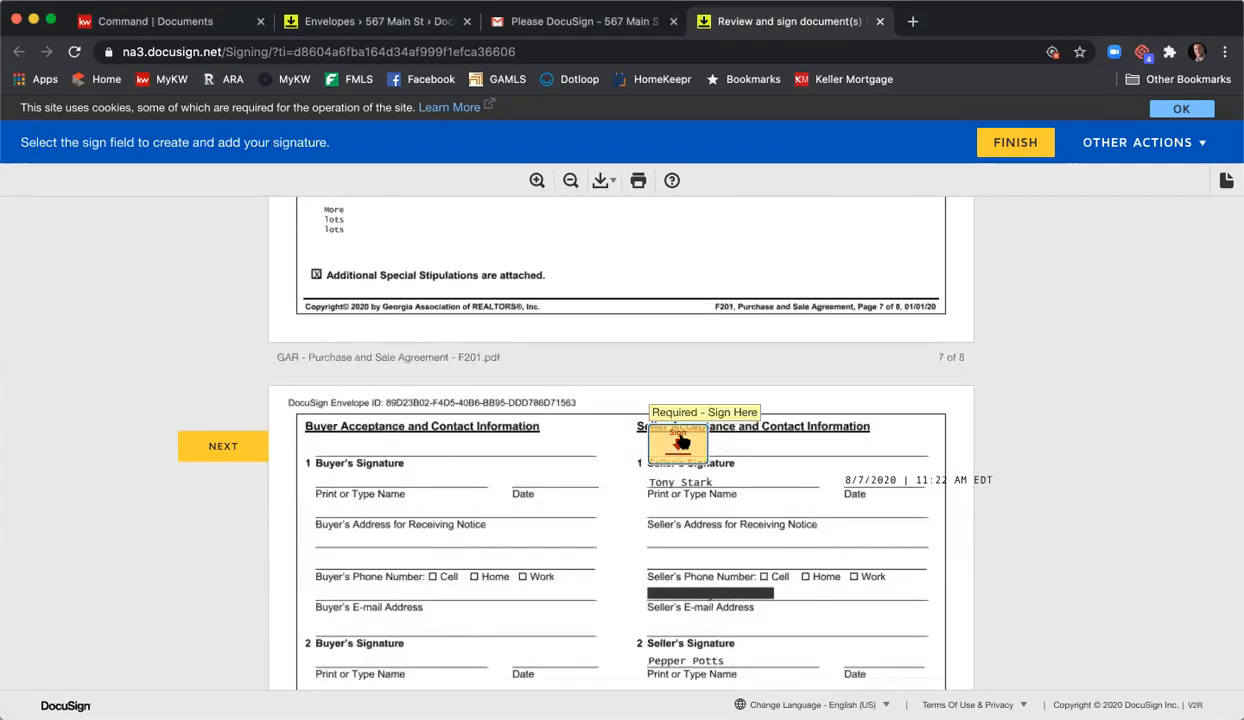
left_click(680, 443)
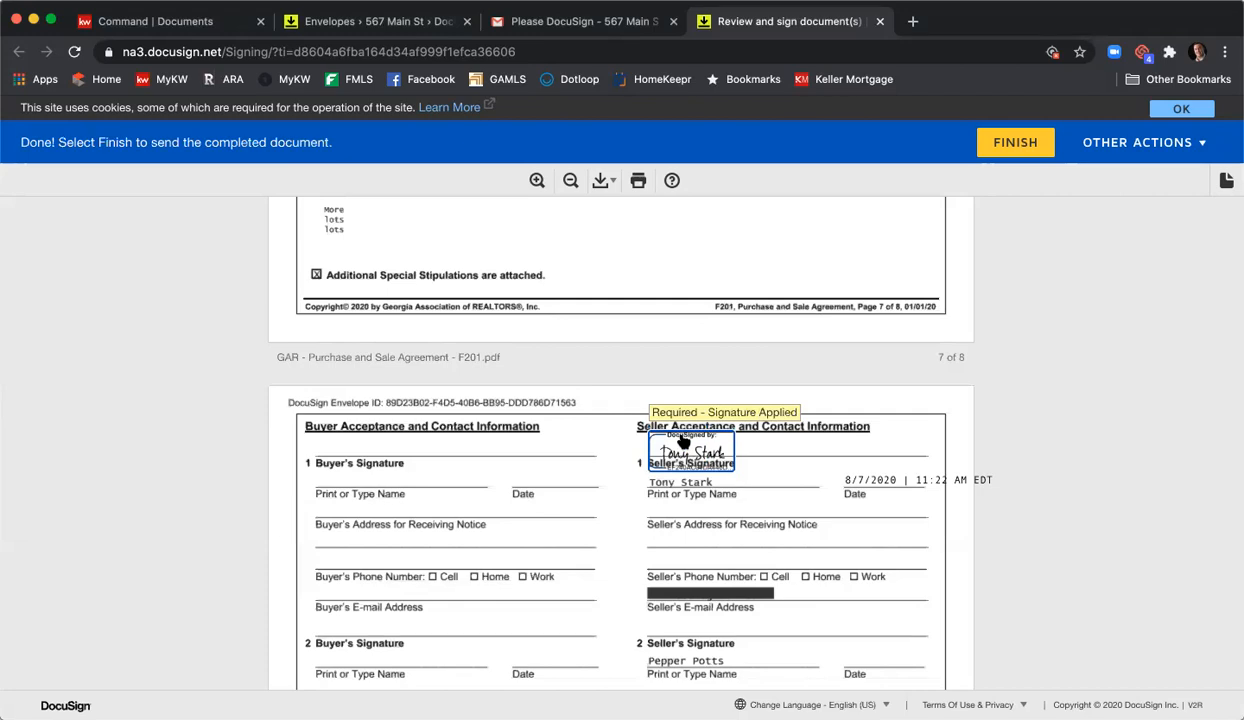
scroll(681, 441, "up", 5)
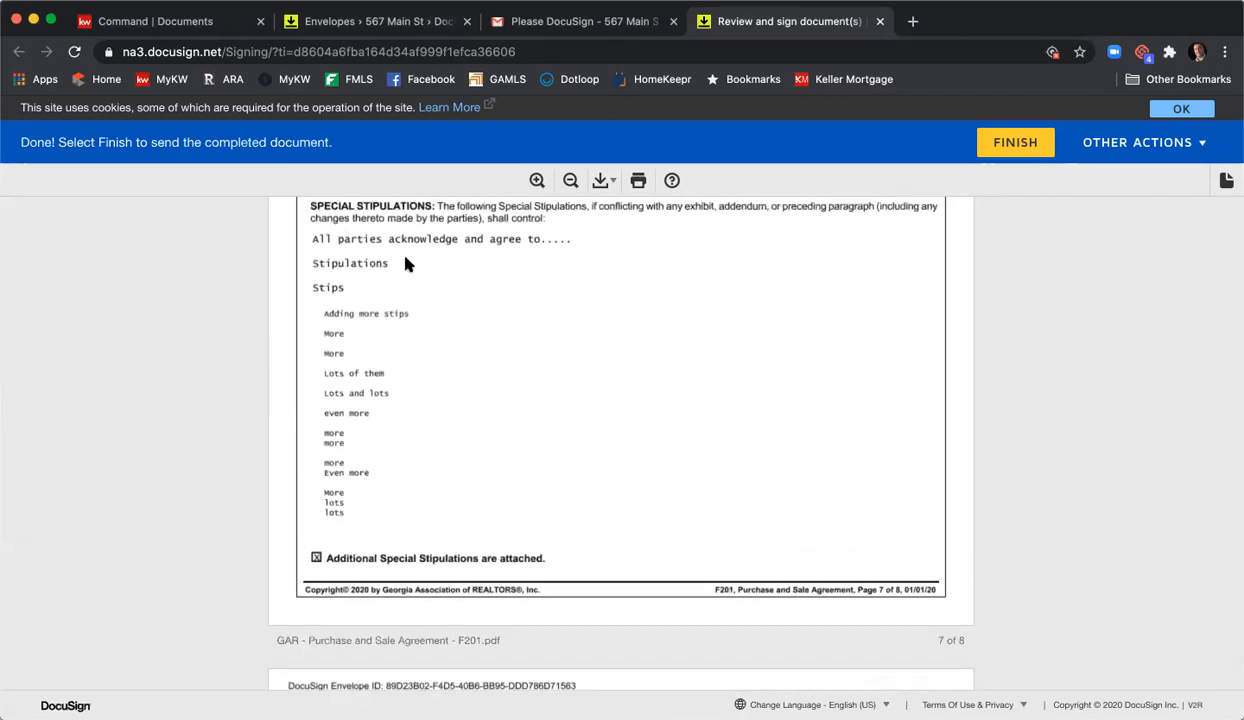
scroll(428, 328, "down", 1)
scroll(430, 328, "up", 6)
scroll(432, 328, "up", 1)
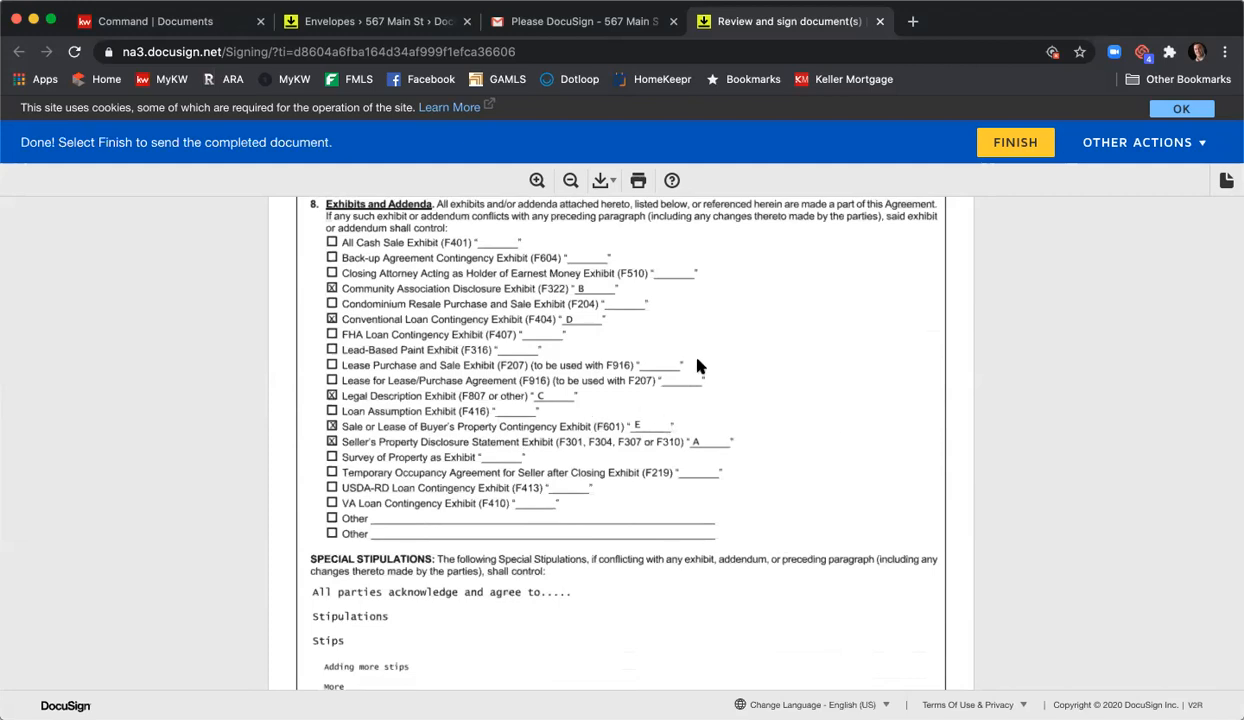
scroll(698, 366, "down", 10)
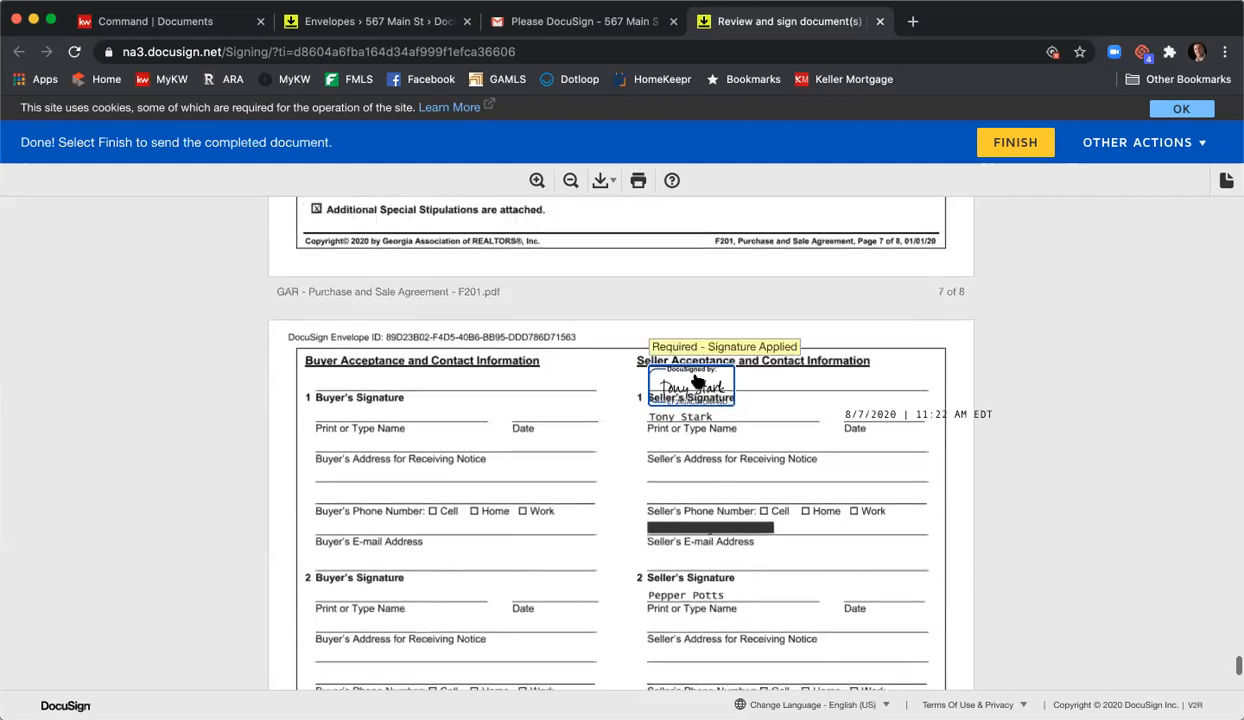
scroll(712, 375, "down", 8)
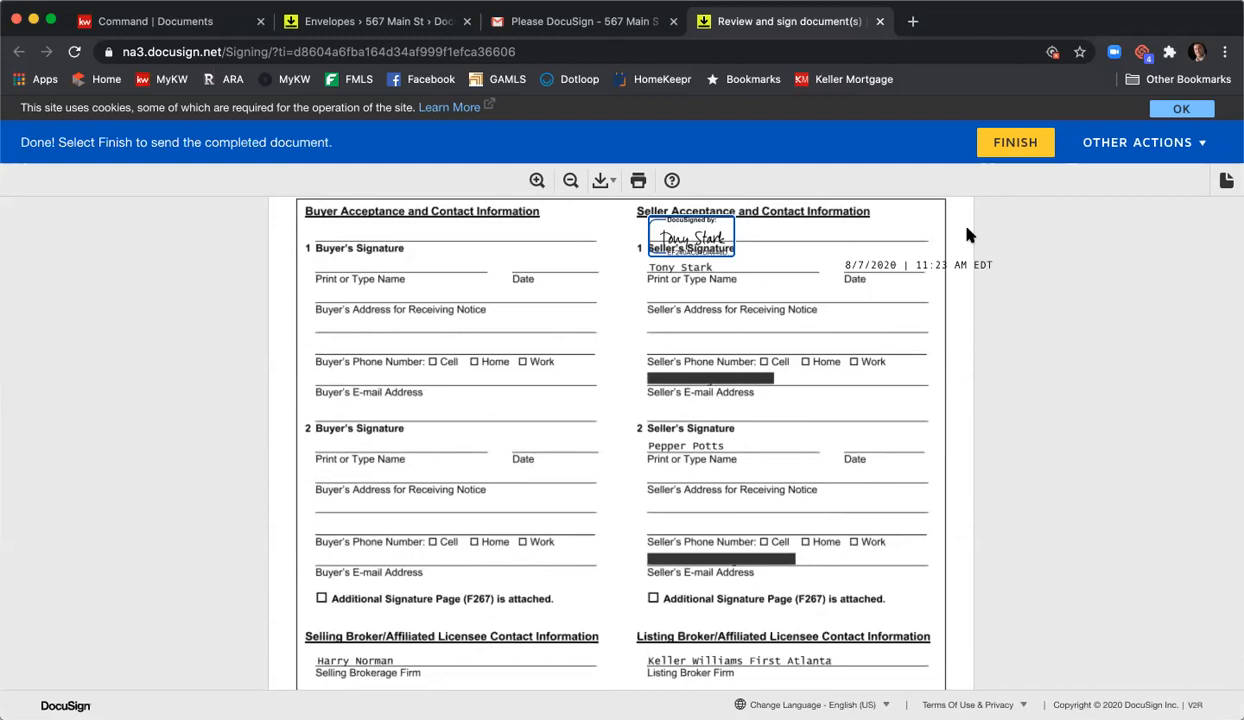
- Finish signing, decline saving a copy, and close the signing tab
left_click(1015, 145)
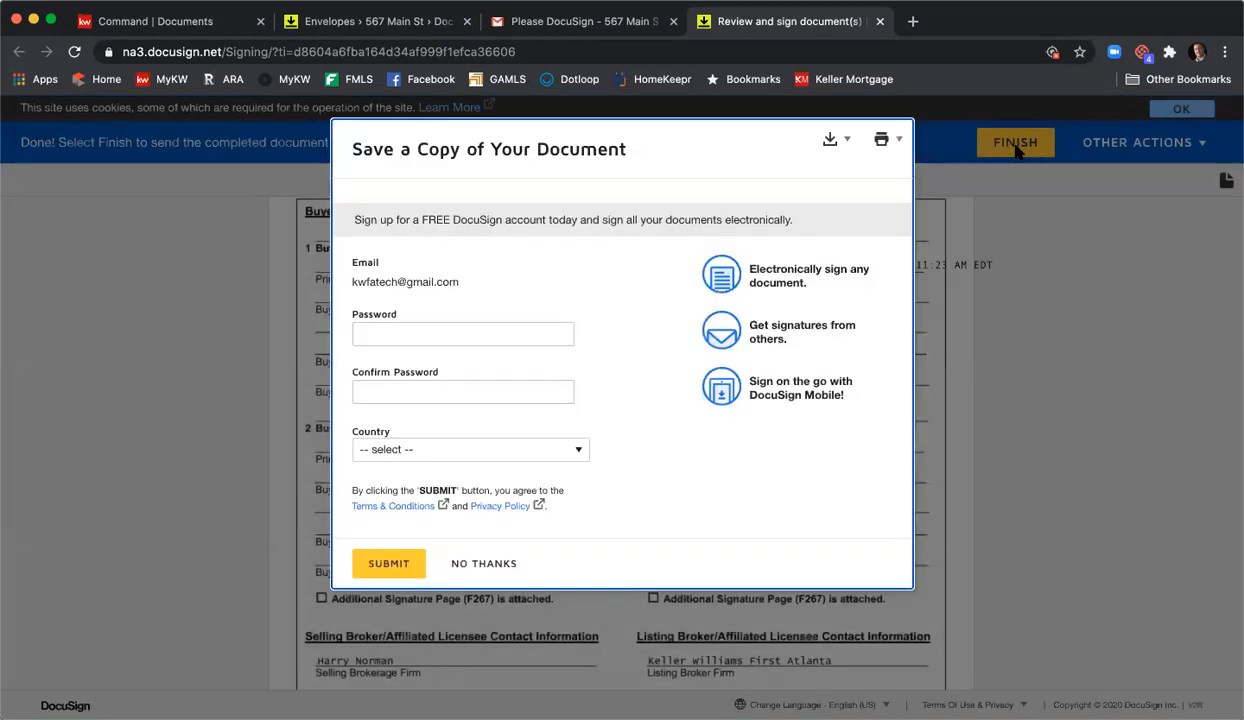
left_click(491, 566)
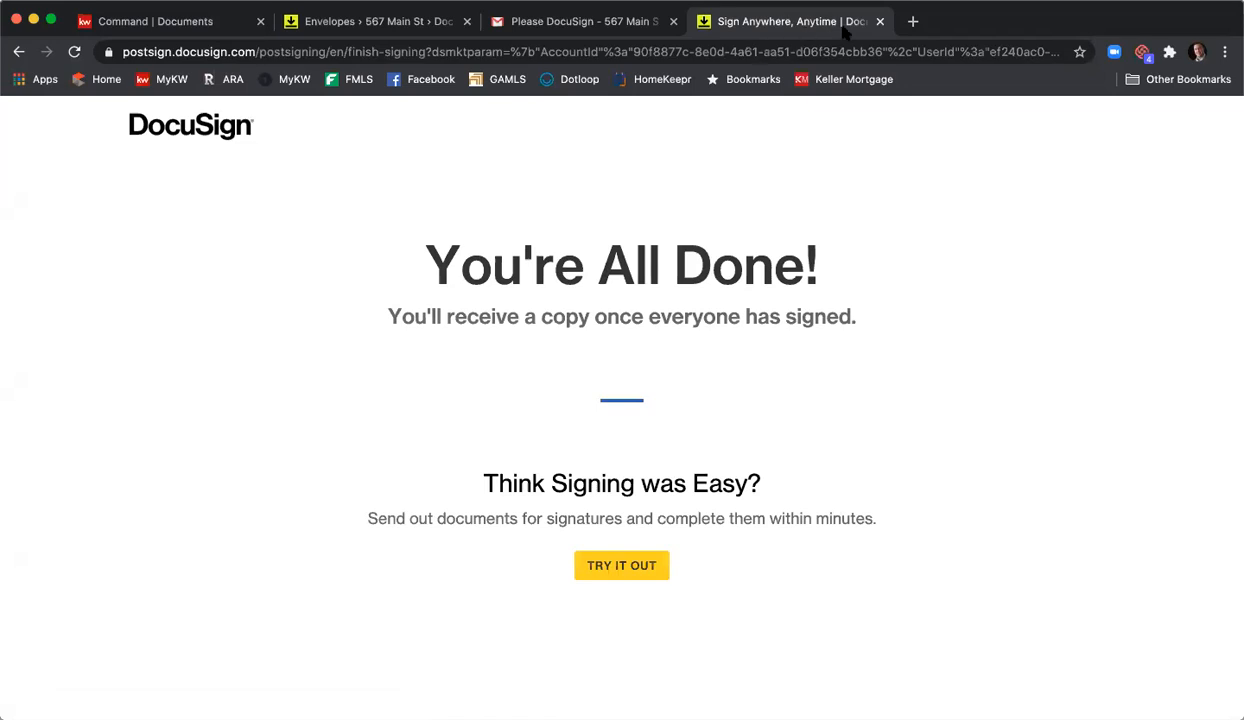
left_click(879, 21)
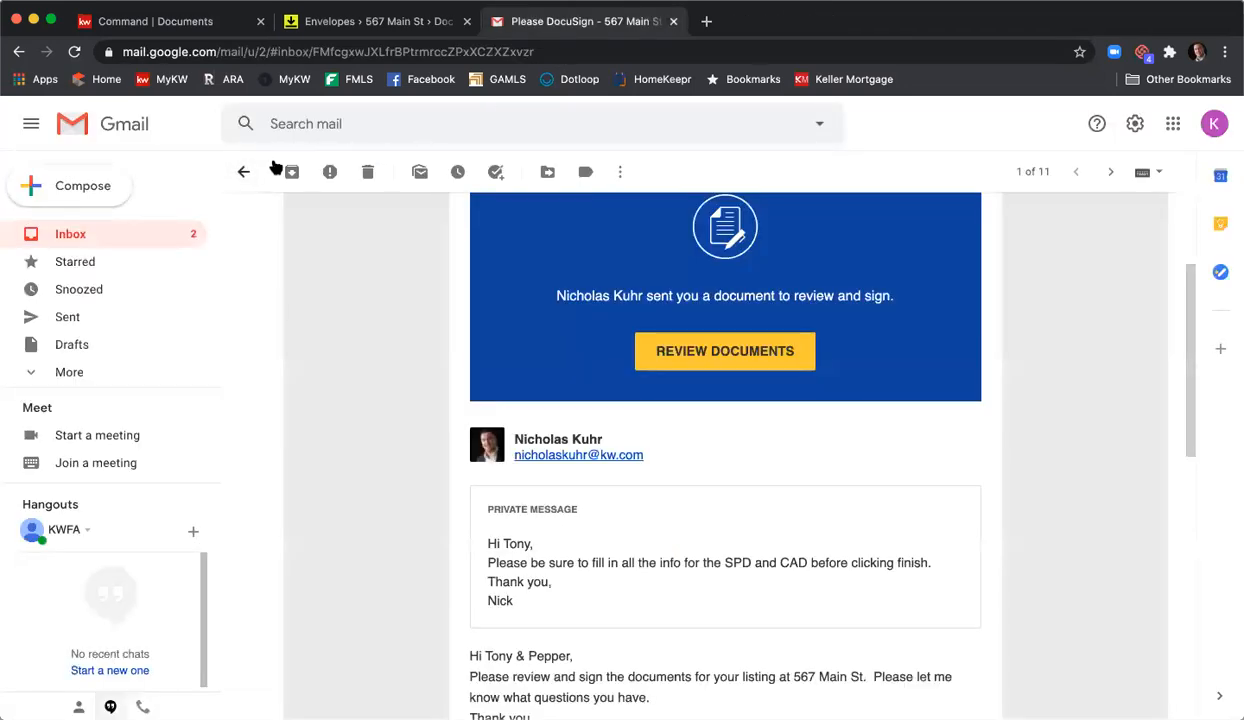
- Archive the signed DocuSign request and trash the top completed DocuSign email
left_click(291, 172)
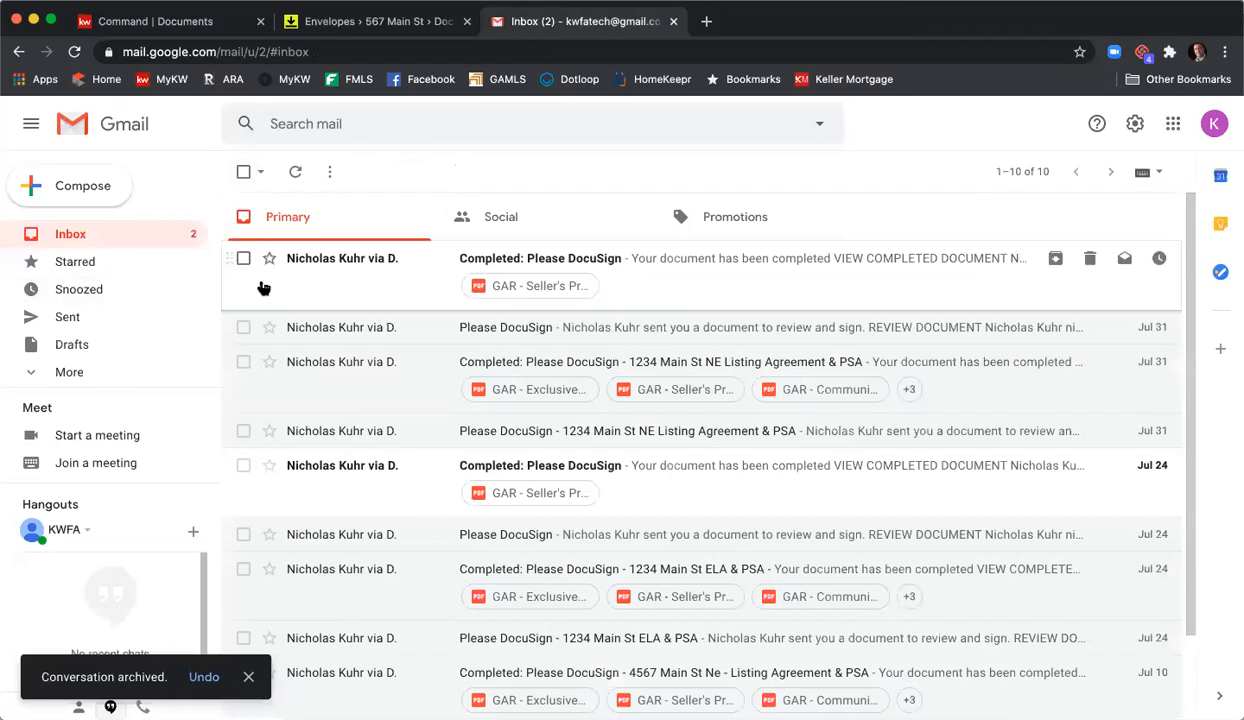
left_click(243, 258)
left_click(378, 170)
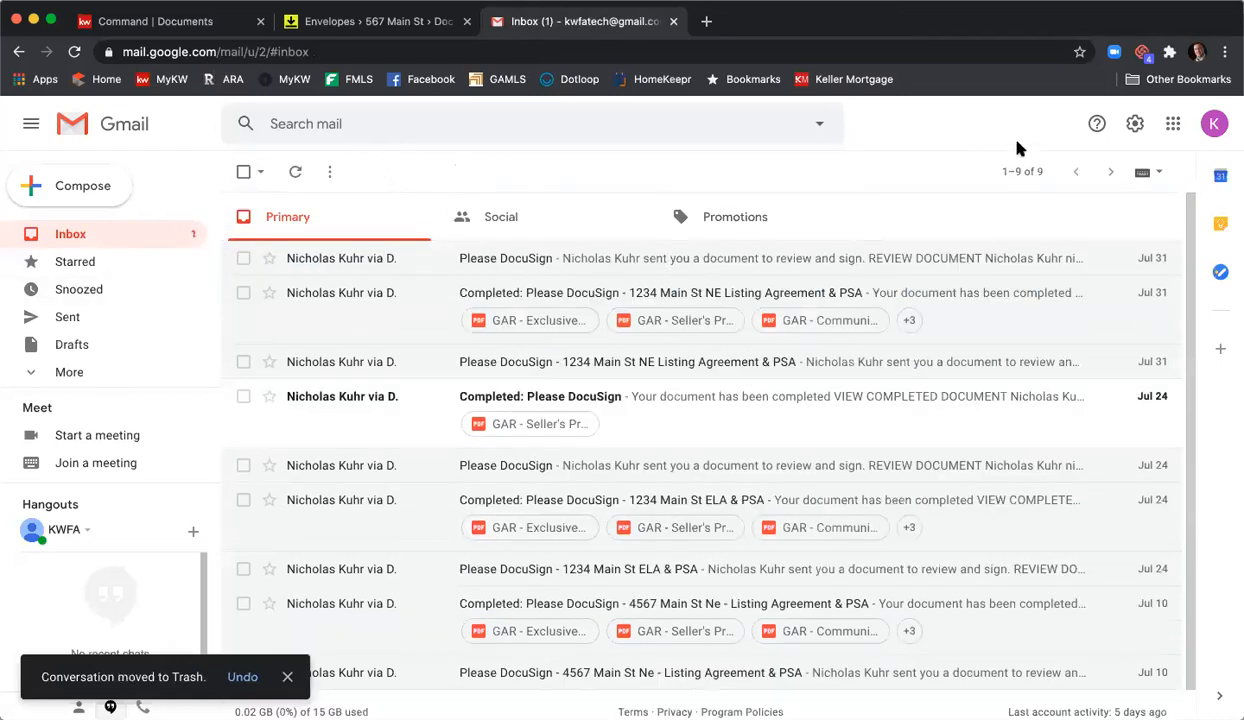
- Switch to the other Google account and open its 567 Main St DocuSign request for signing
left_click(1213, 124)
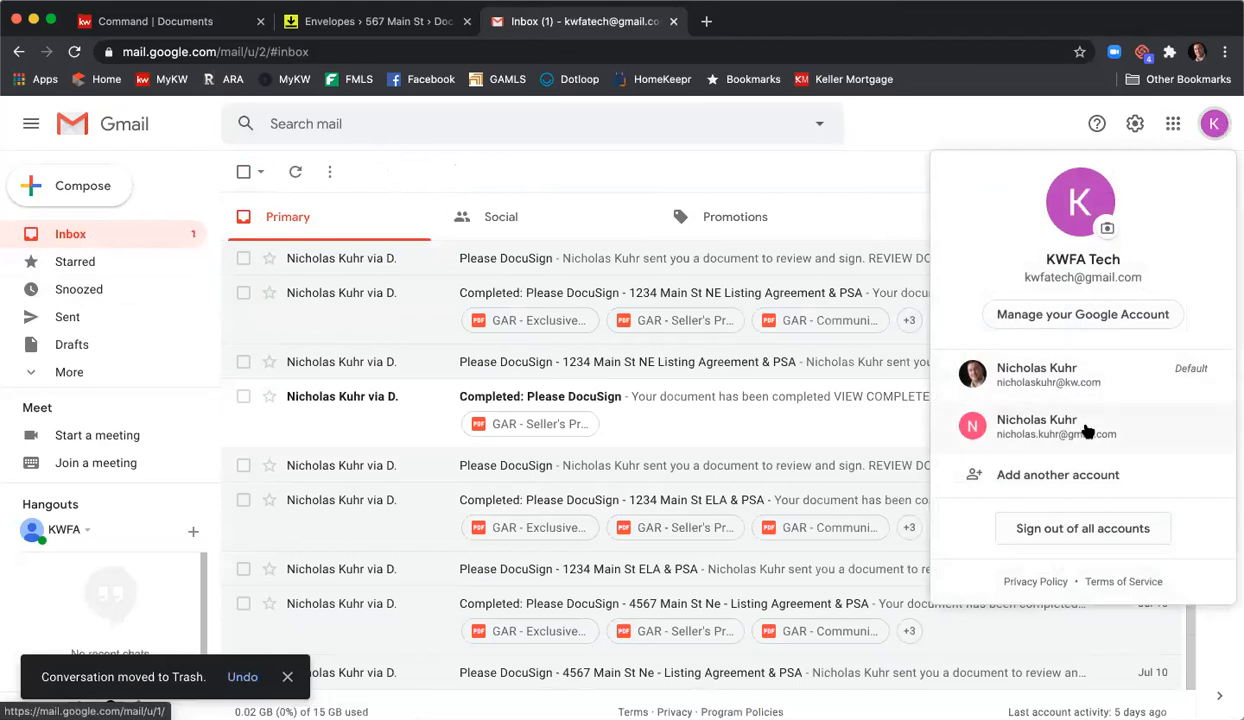
left_click(1087, 430)
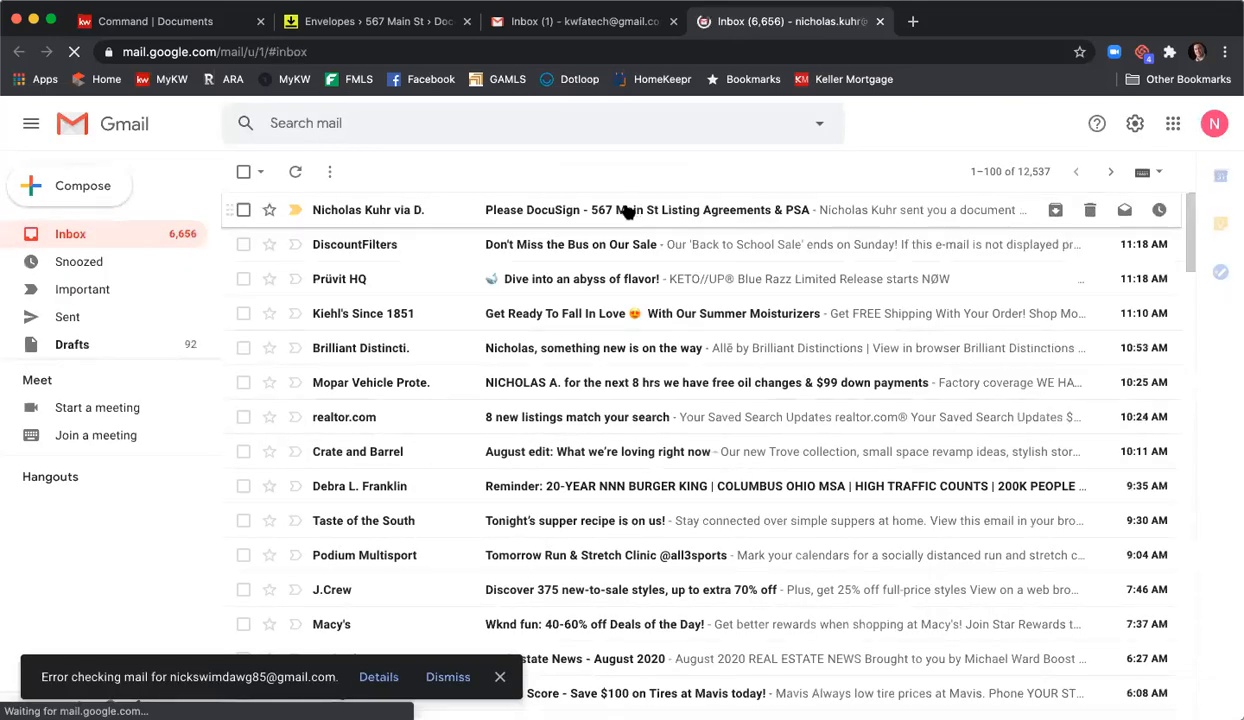
left_click(627, 210)
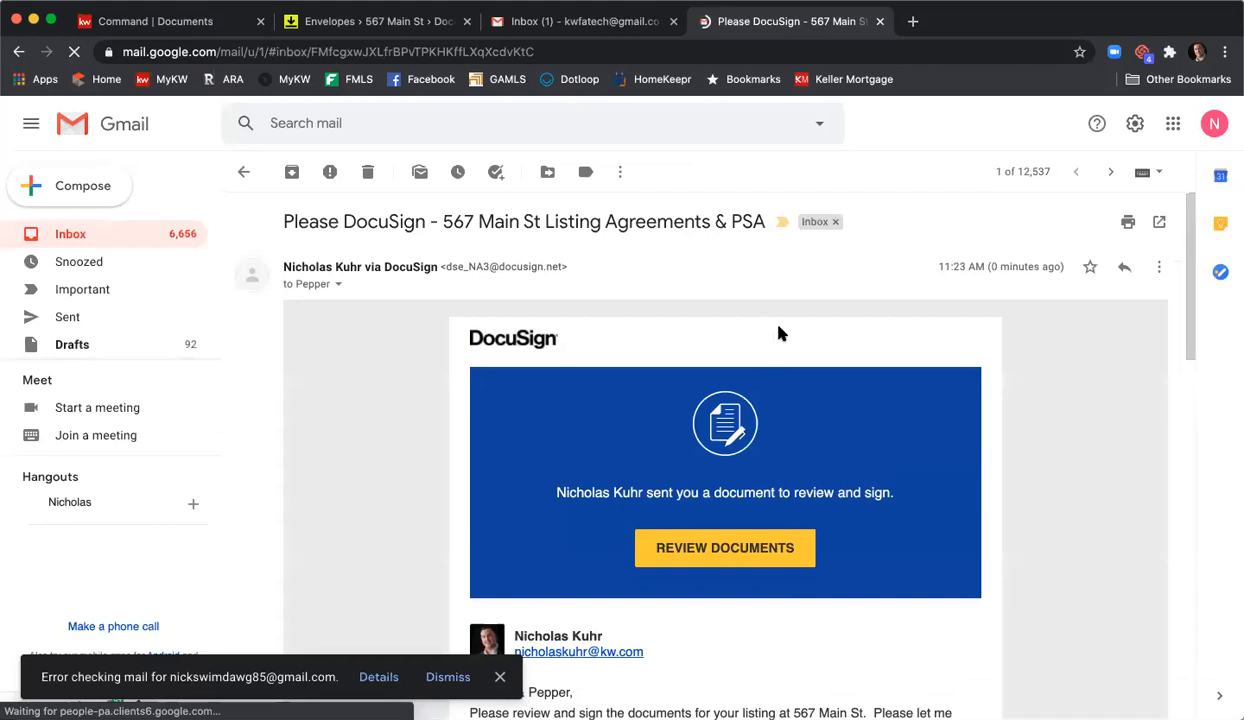
scroll(779, 330, "down", 5)
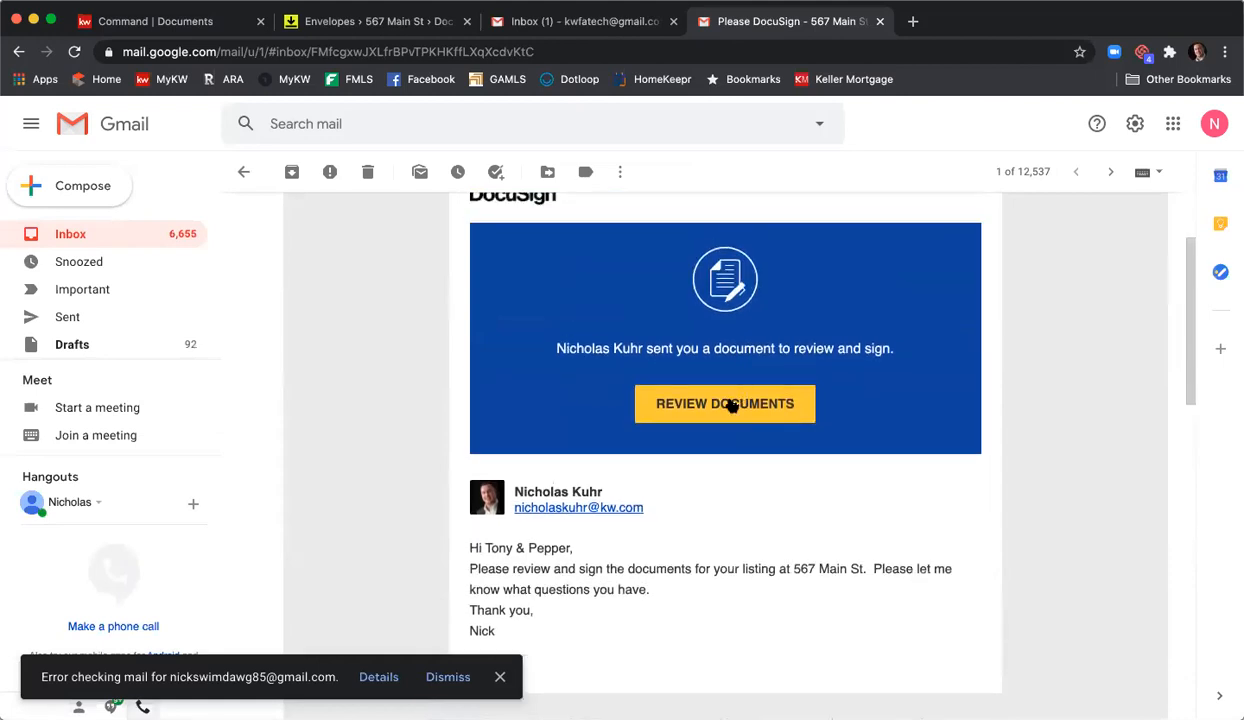
left_click(730, 403)
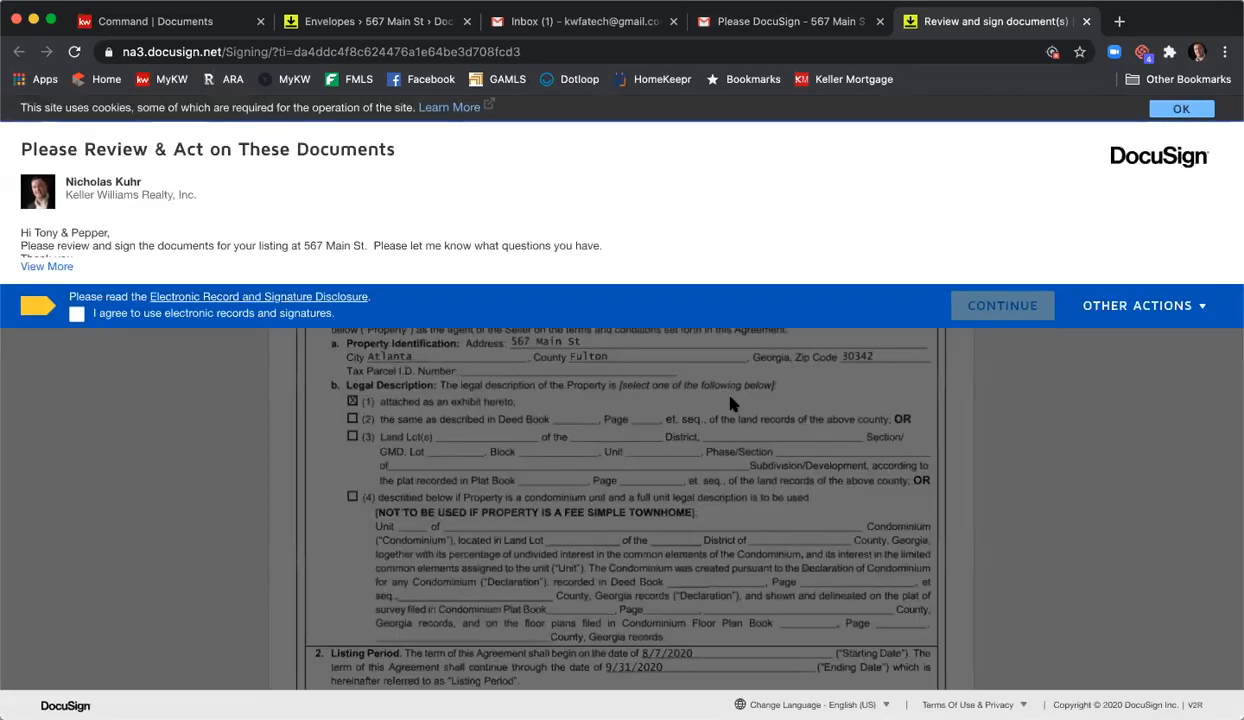
- Accept electronic records and adopt the second seller's signature and initials on the first signature line
left_click(76, 313)
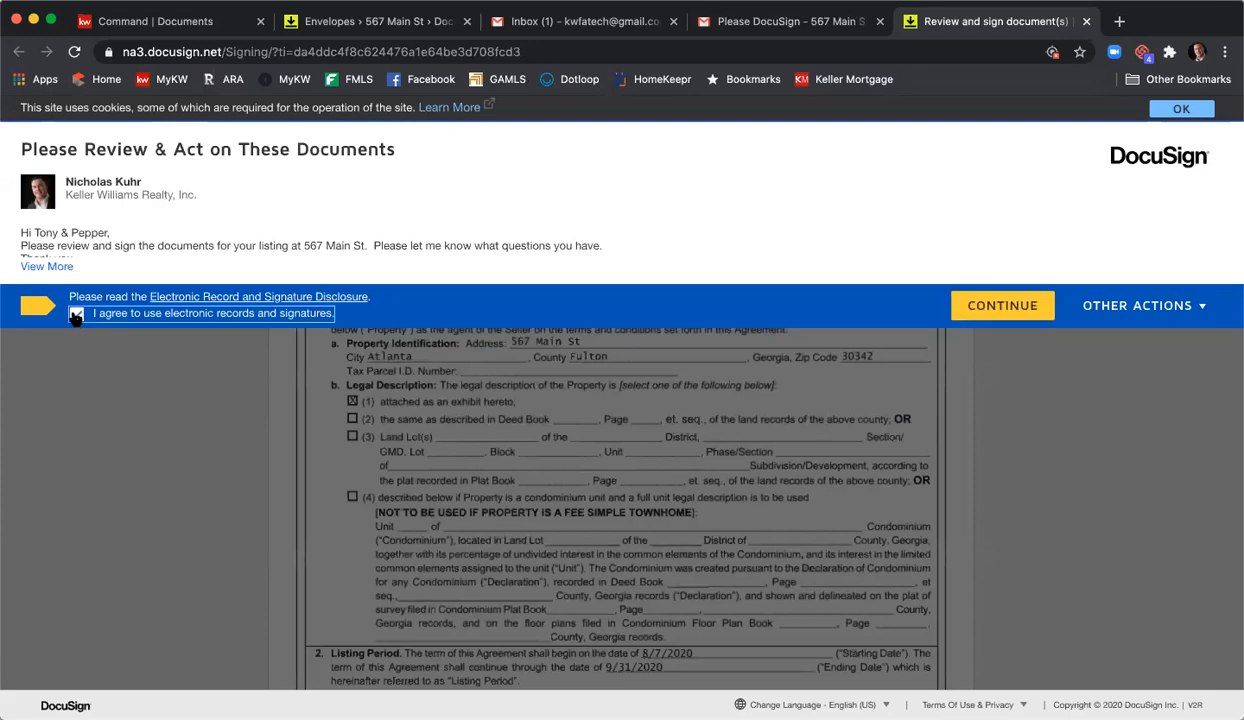
left_click(1000, 304)
left_click(254, 246)
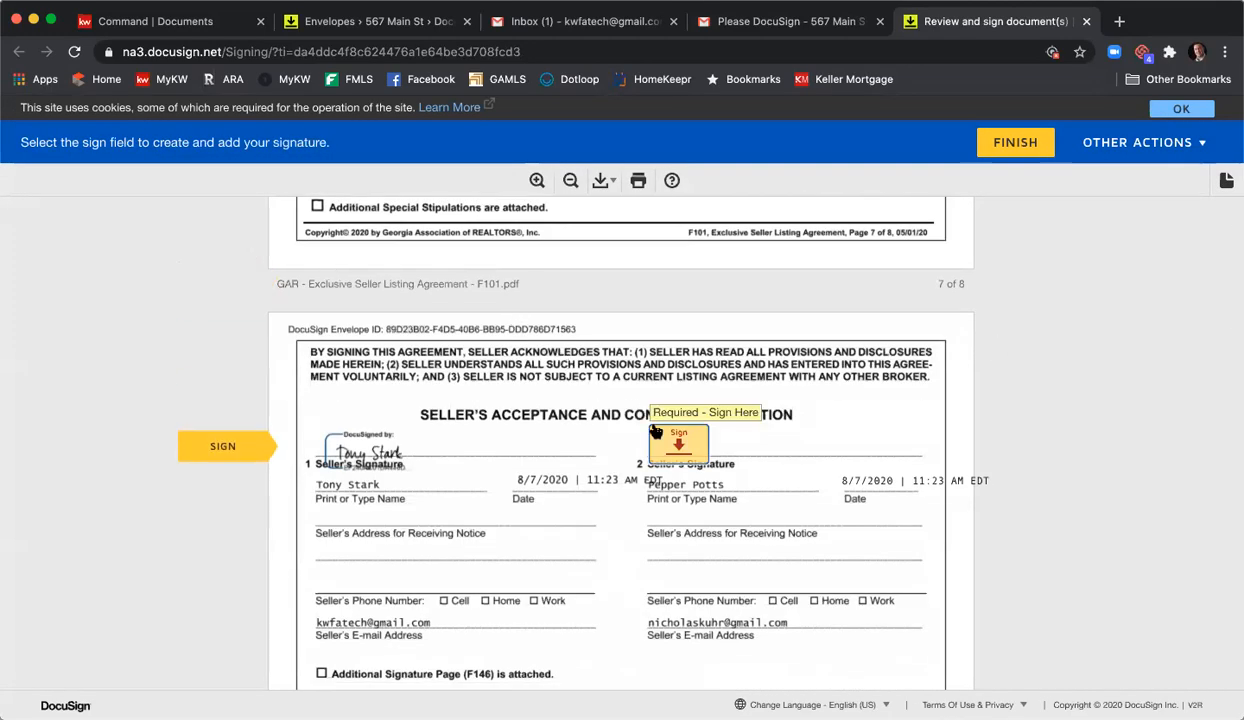
left_click(656, 432)
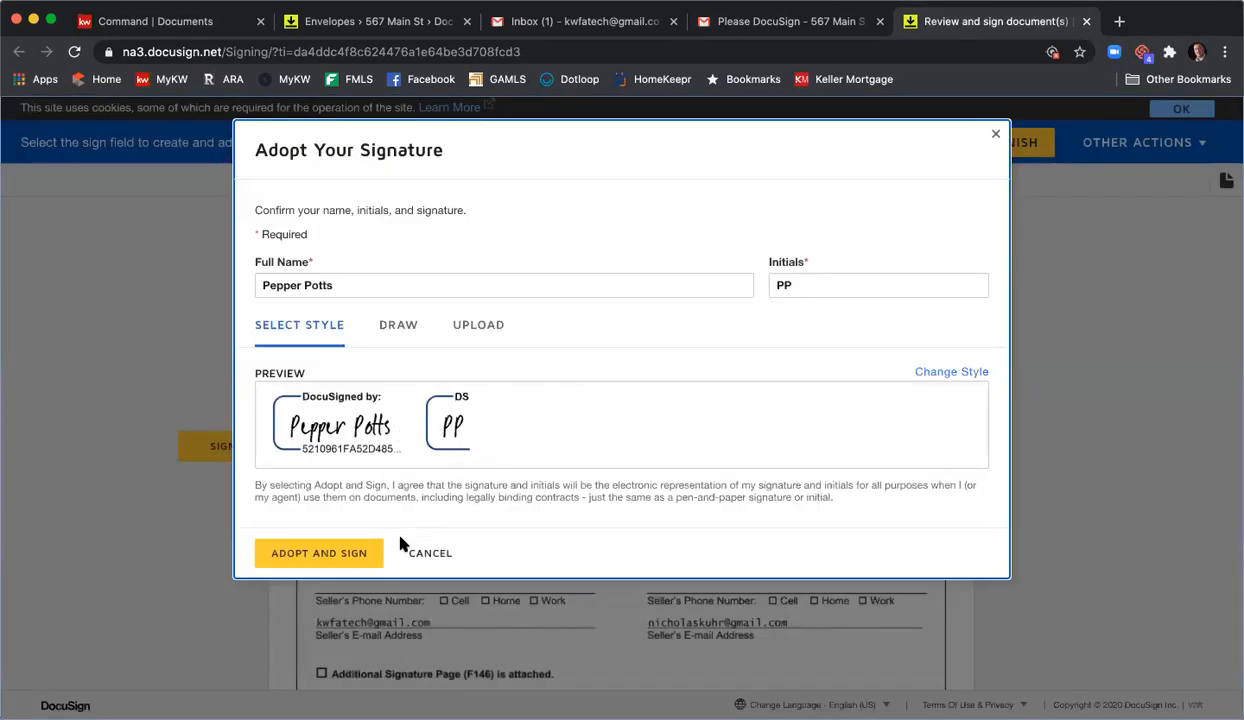
left_click(330, 550)
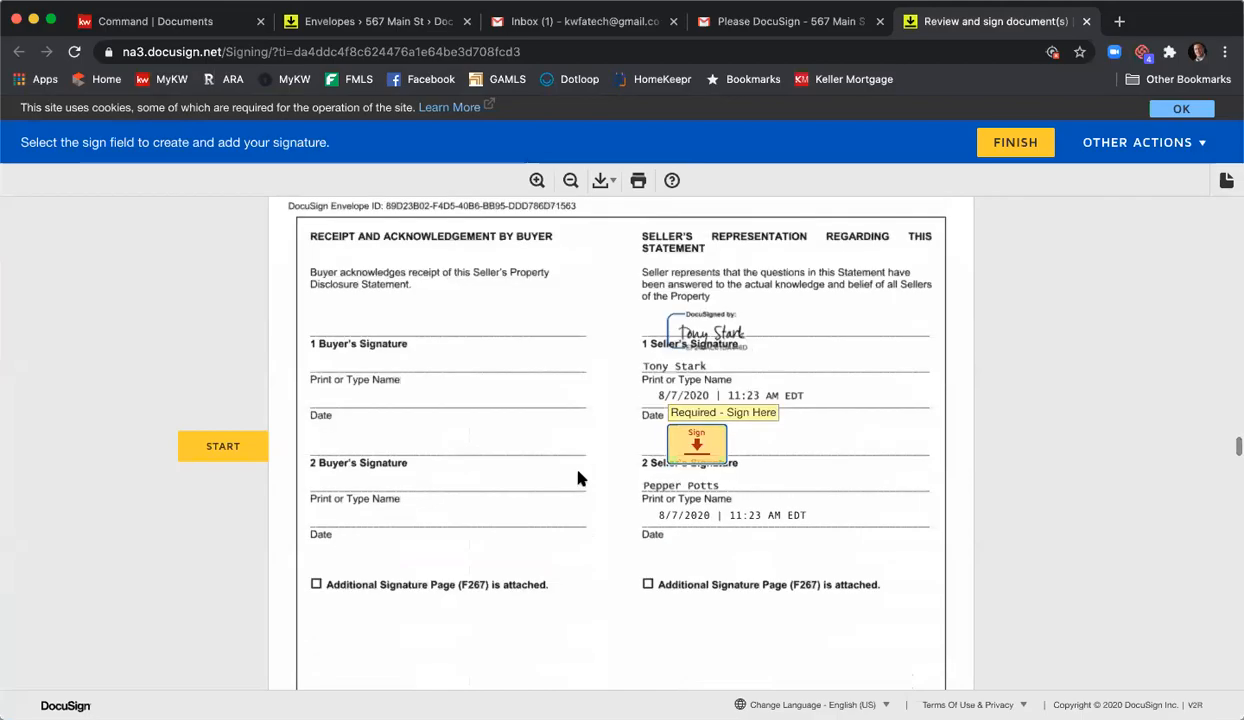
- Scroll through the Seller's Property Disclosure Statement to its page 6 seller signature section
scroll(578, 478, "up", 20)
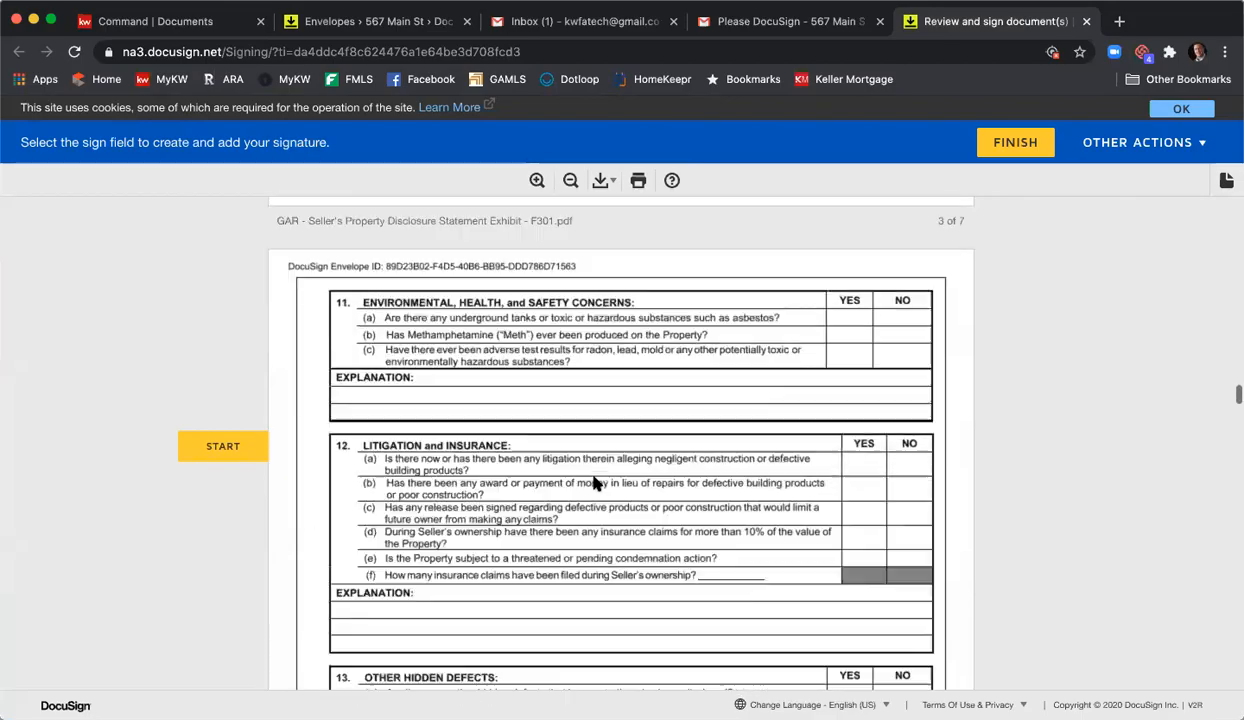
scroll(606, 484, "up", 20)
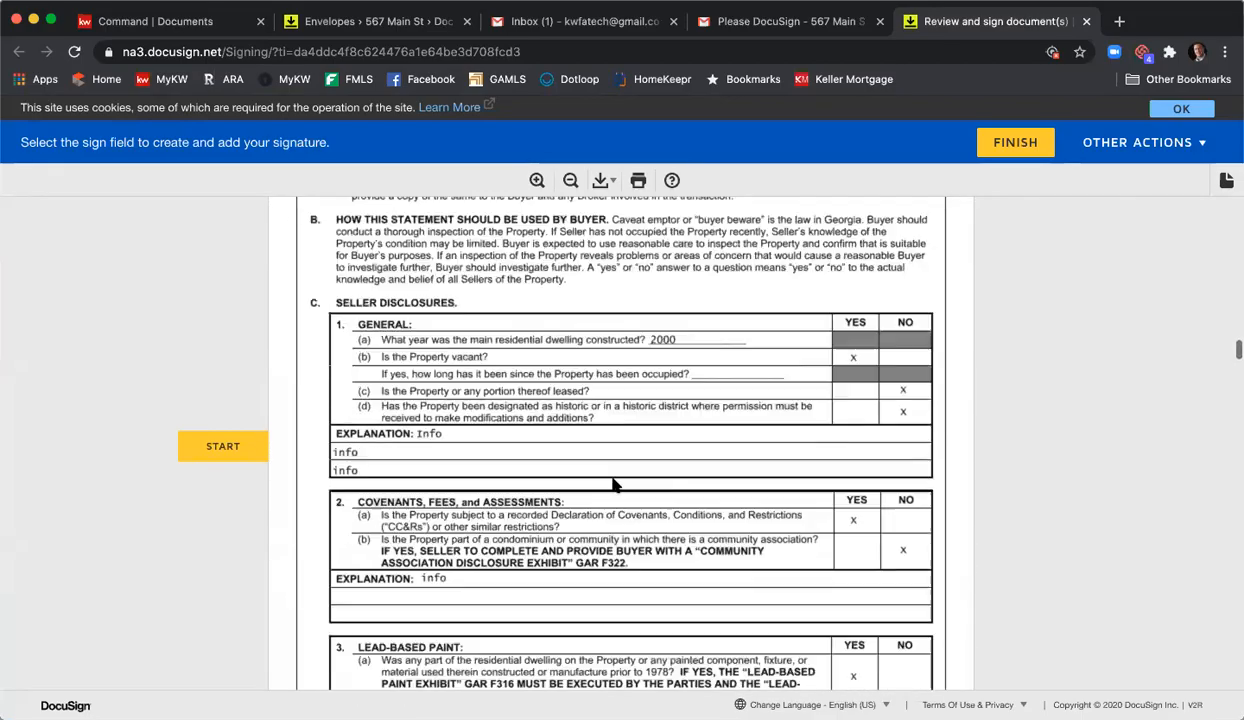
scroll(614, 484, "up", 5)
scroll(617, 408, "down", 6)
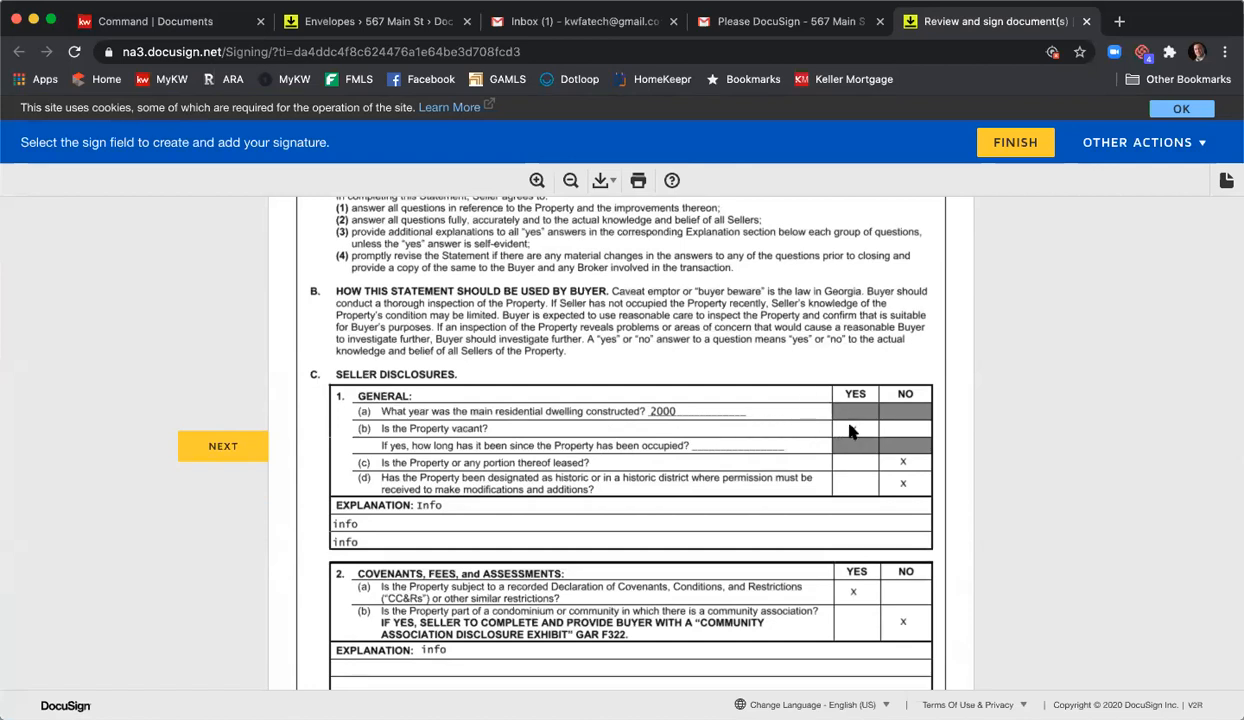
scroll(830, 420, "down", 5)
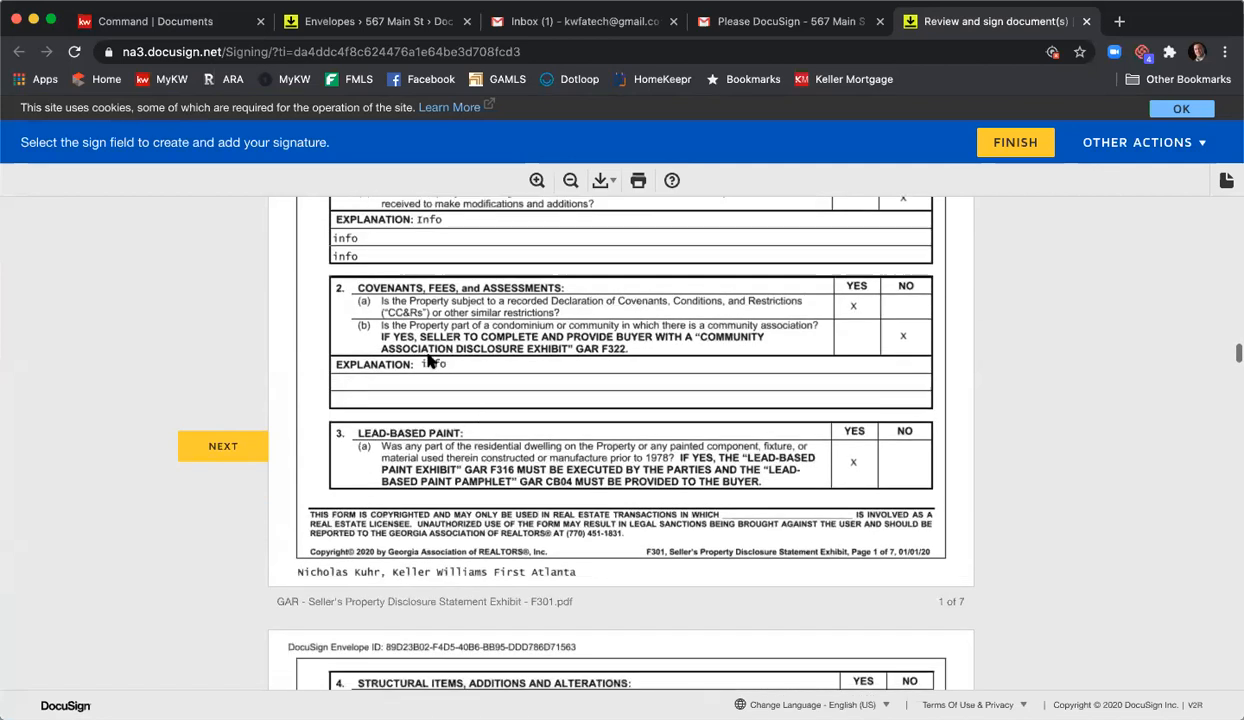
scroll(537, 386, "down", 5)
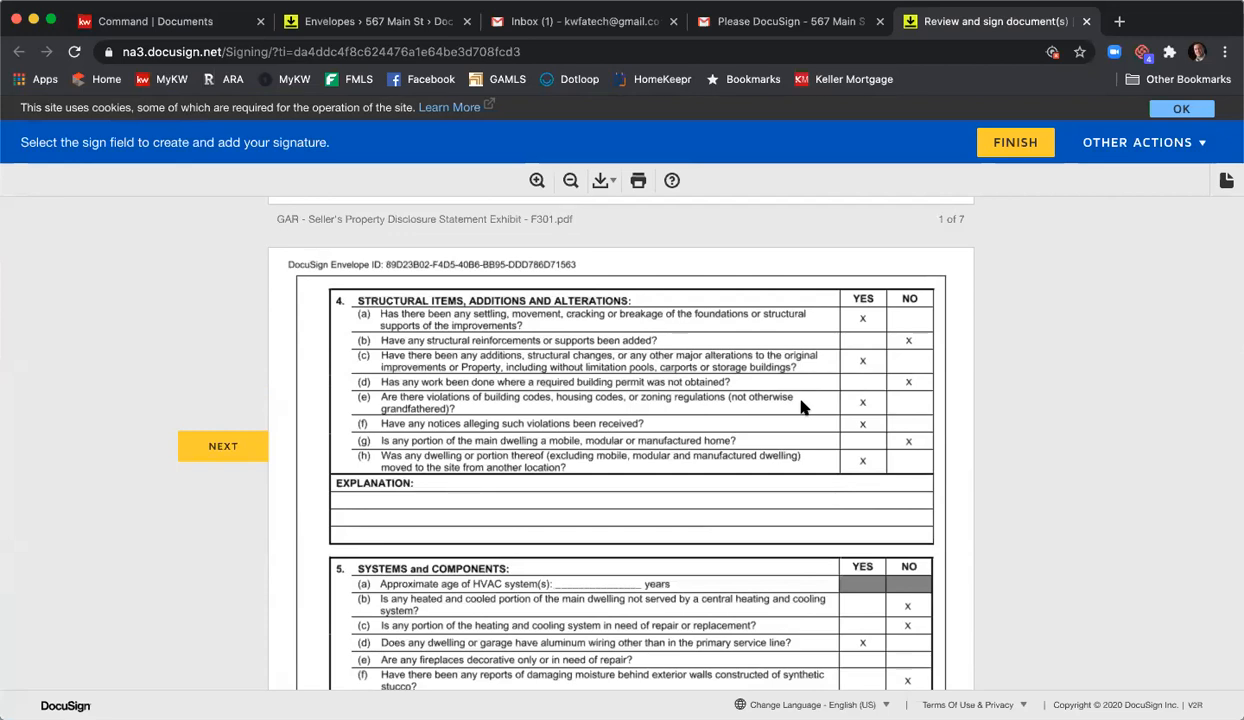
scroll(805, 403, "down", 2)
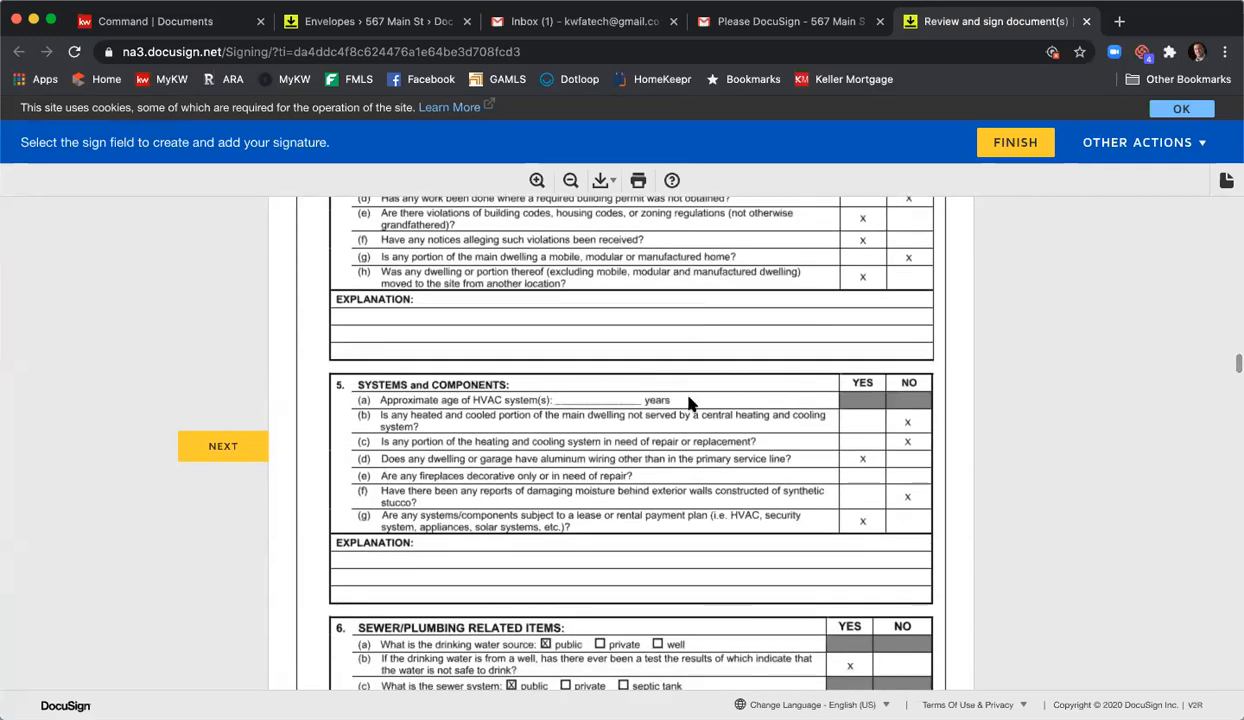
scroll(691, 403, "down", 3)
scroll(691, 403, "up", 3)
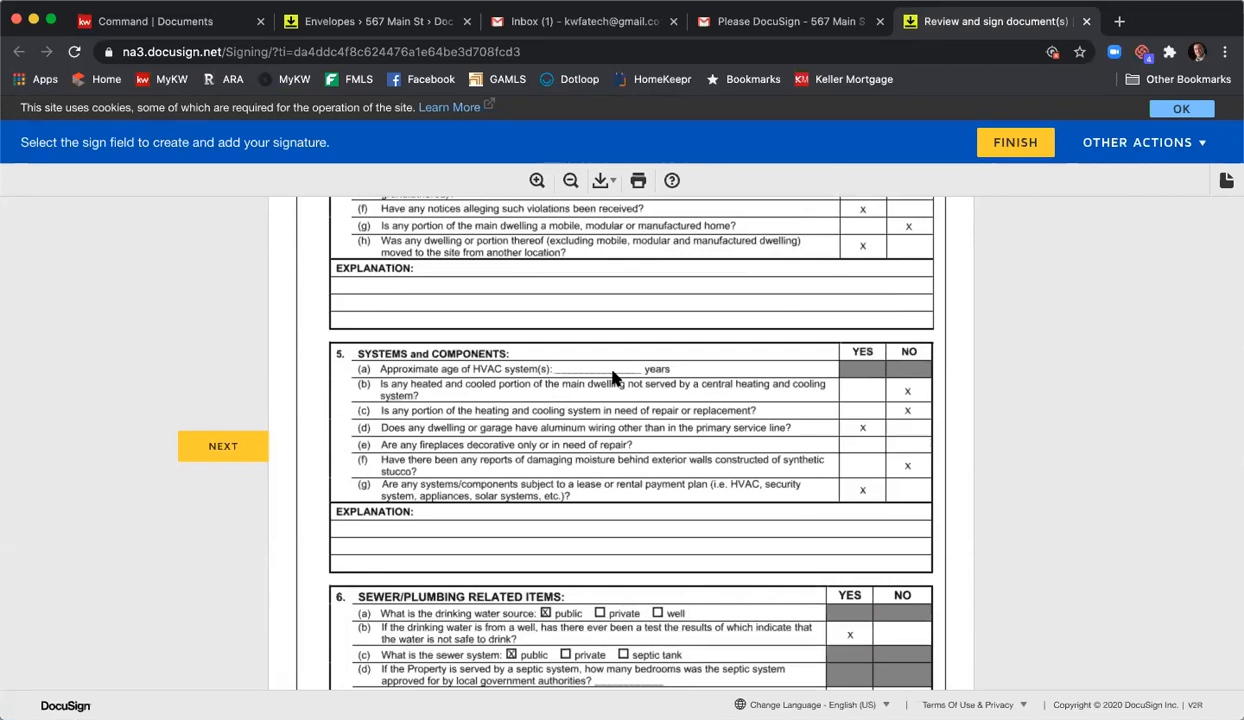
scroll(614, 378, "down", 10)
scroll(617, 379, "down", 10)
scroll(614, 378, "down", 10)
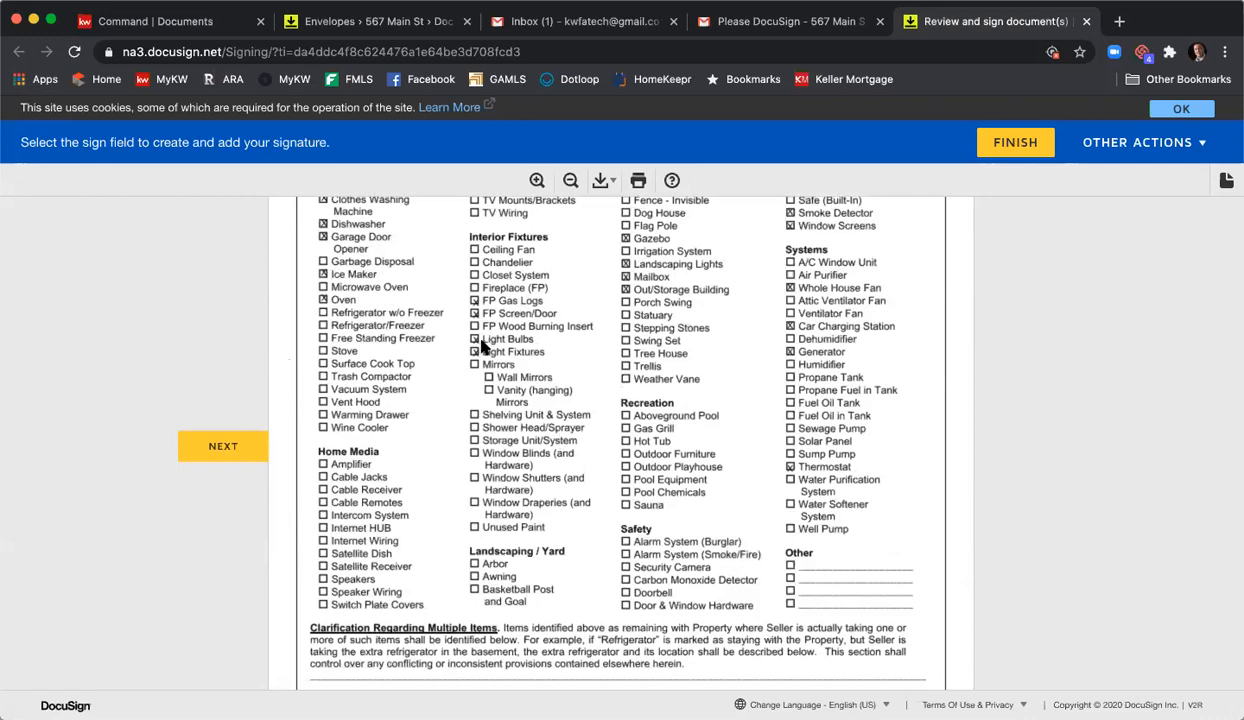
scroll(489, 335, "down", 8)
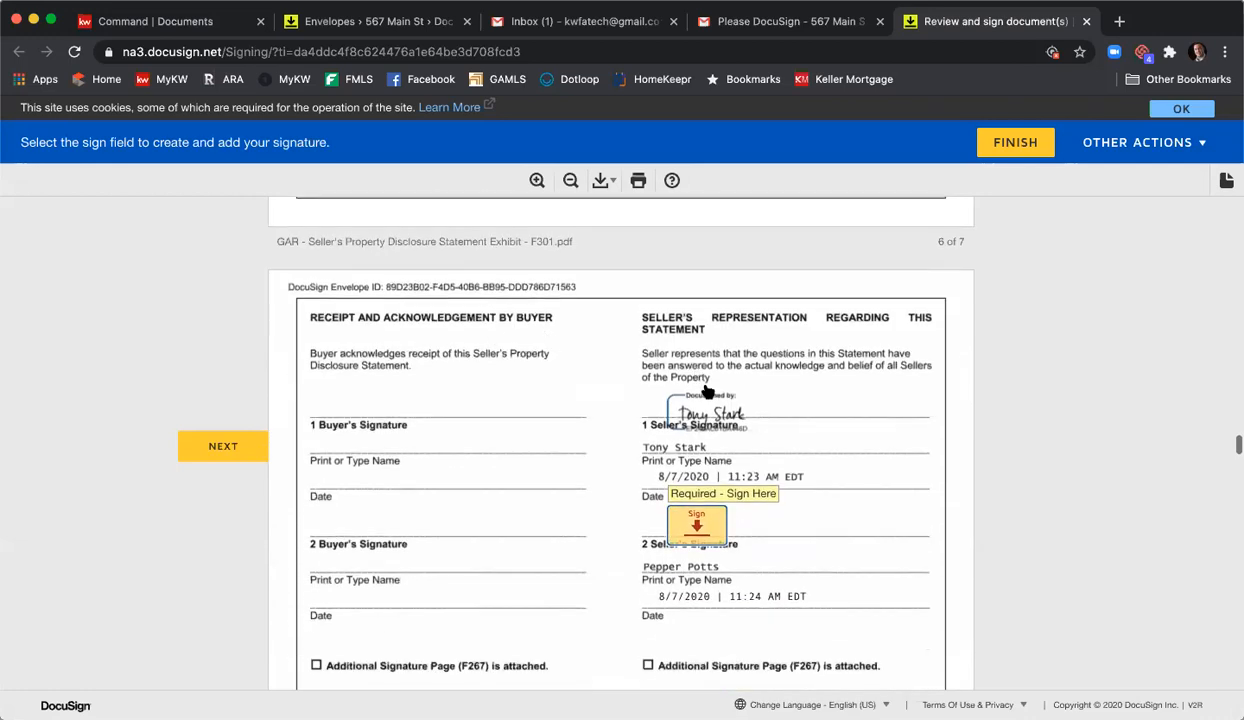
- Apply the second seller's initials and signatures to the association, wire fraud, marketing and purchase agreement forms
left_click(696, 521)
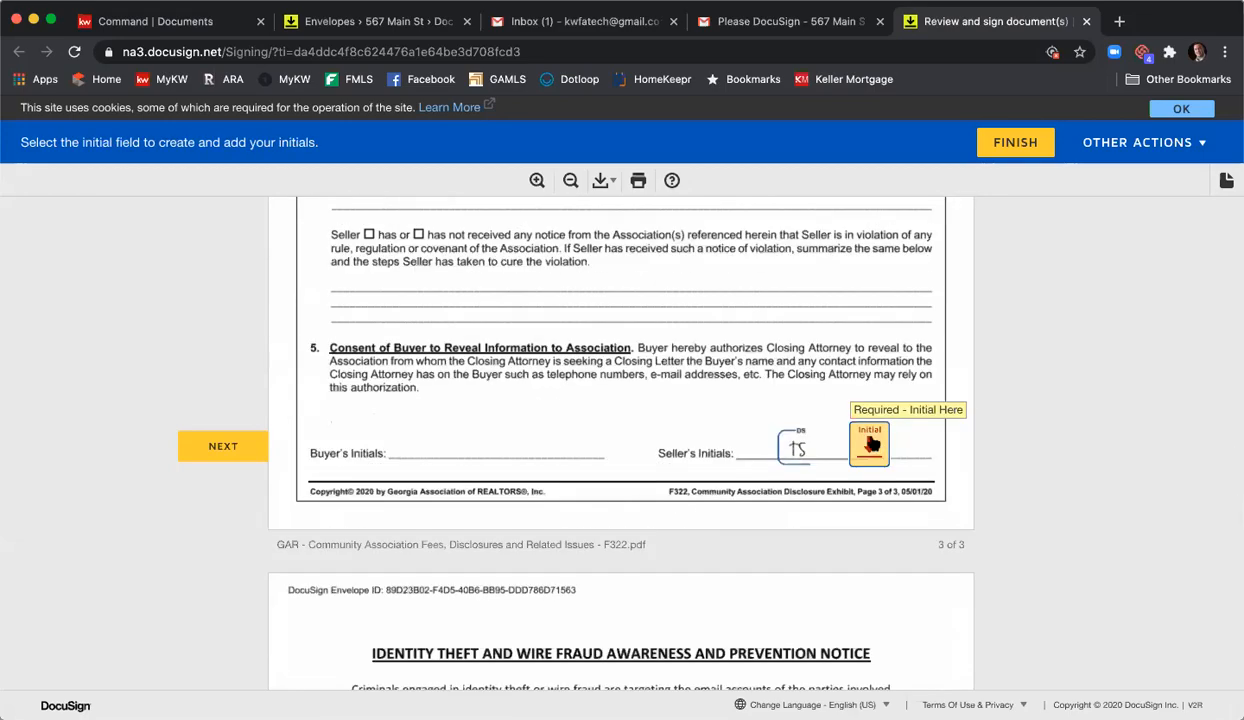
scroll(660, 400, "up", 20)
scroll(677, 410, "up", 7)
scroll(676, 411, "down", 1)
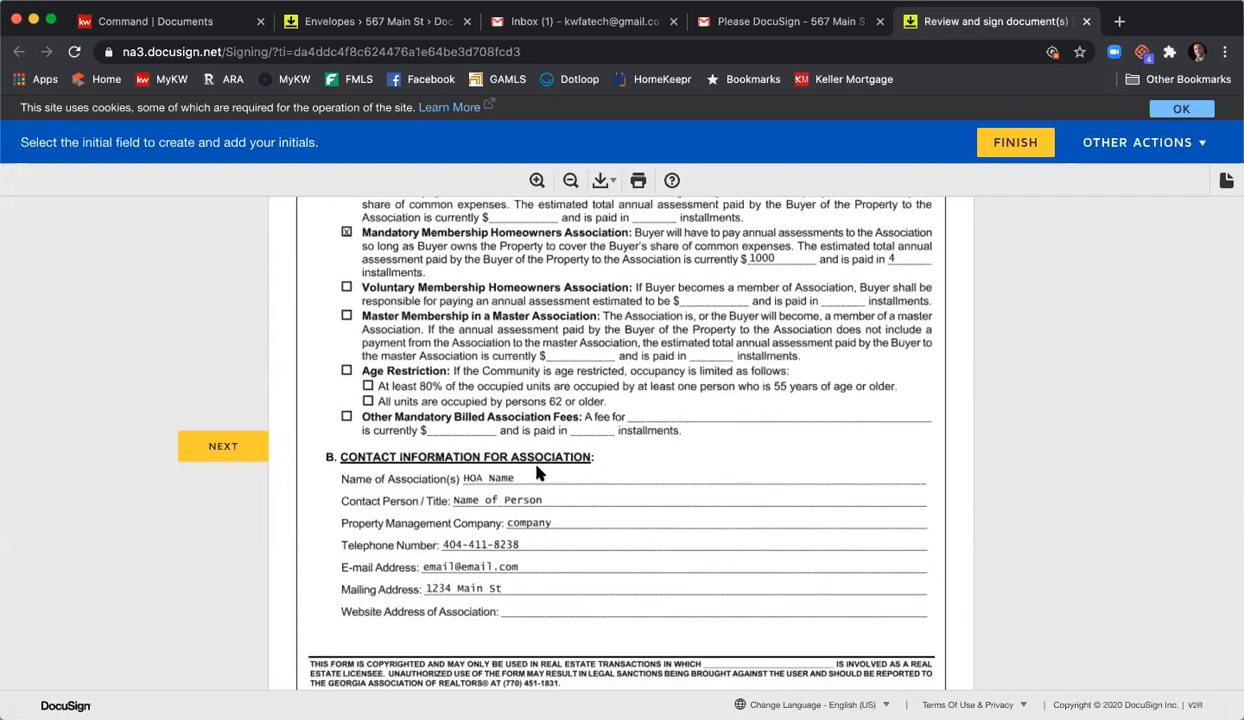
scroll(561, 455, "down", 8)
scroll(588, 478, "down", 15)
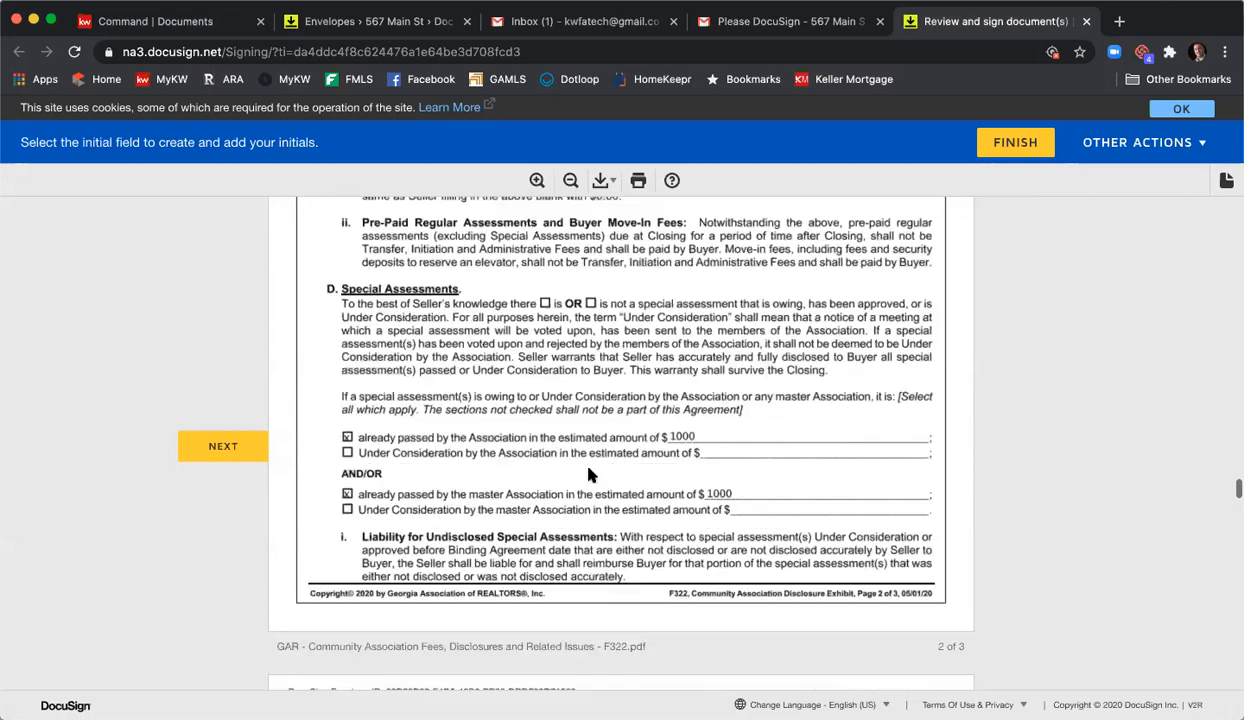
left_click(866, 470)
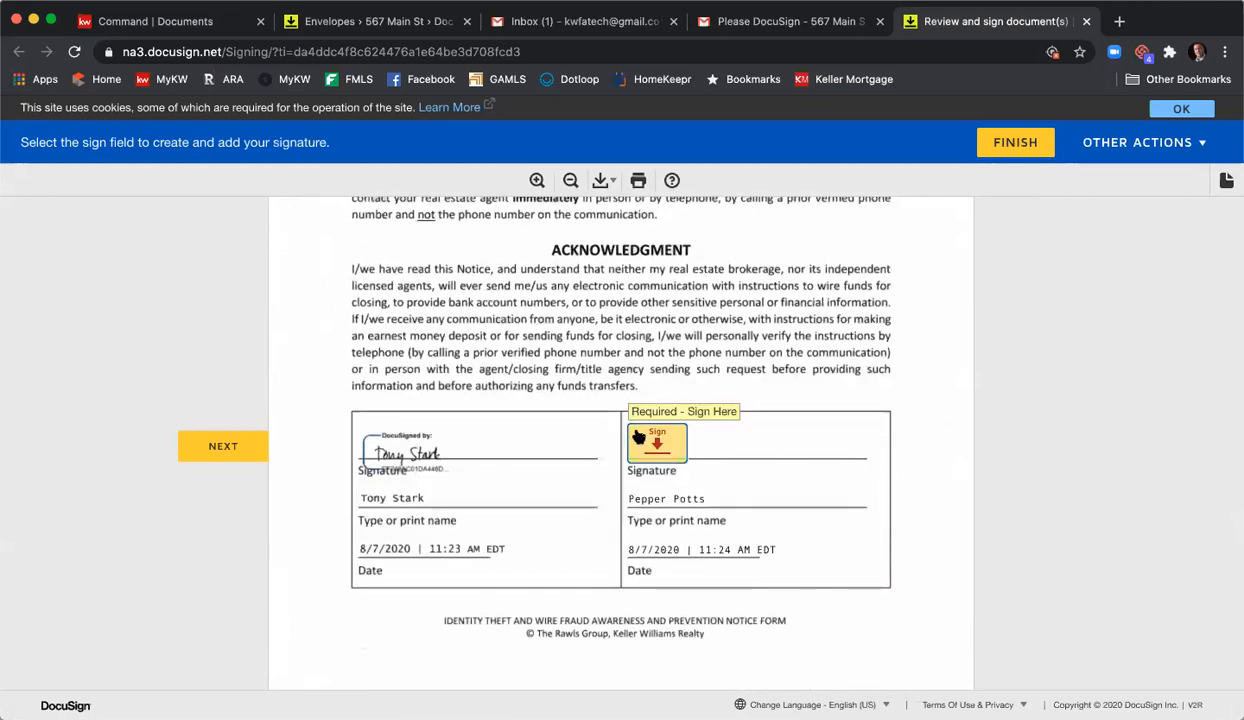
left_click(657, 440)
left_click(697, 448)
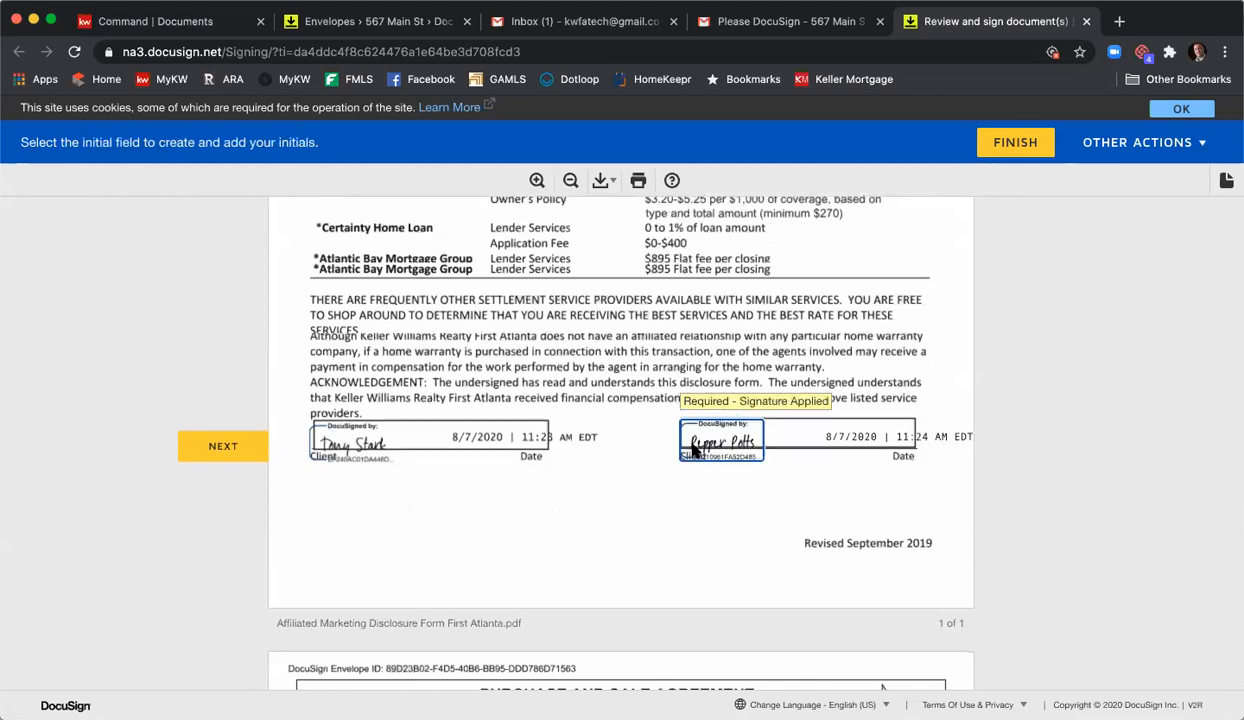
left_click(762, 442)
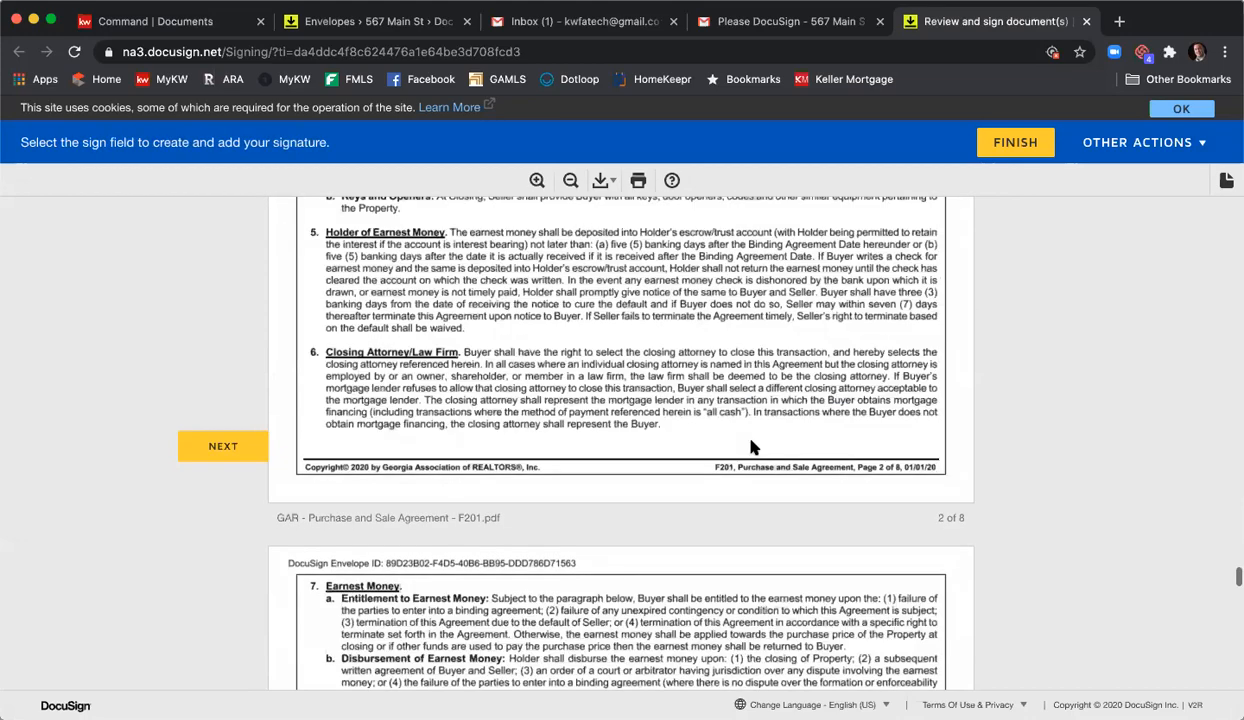
left_click(690, 455)
- Finish signing, decline creating a DocuSign account, and close the confirmation tab
scroll(847, 405, "down", 2)
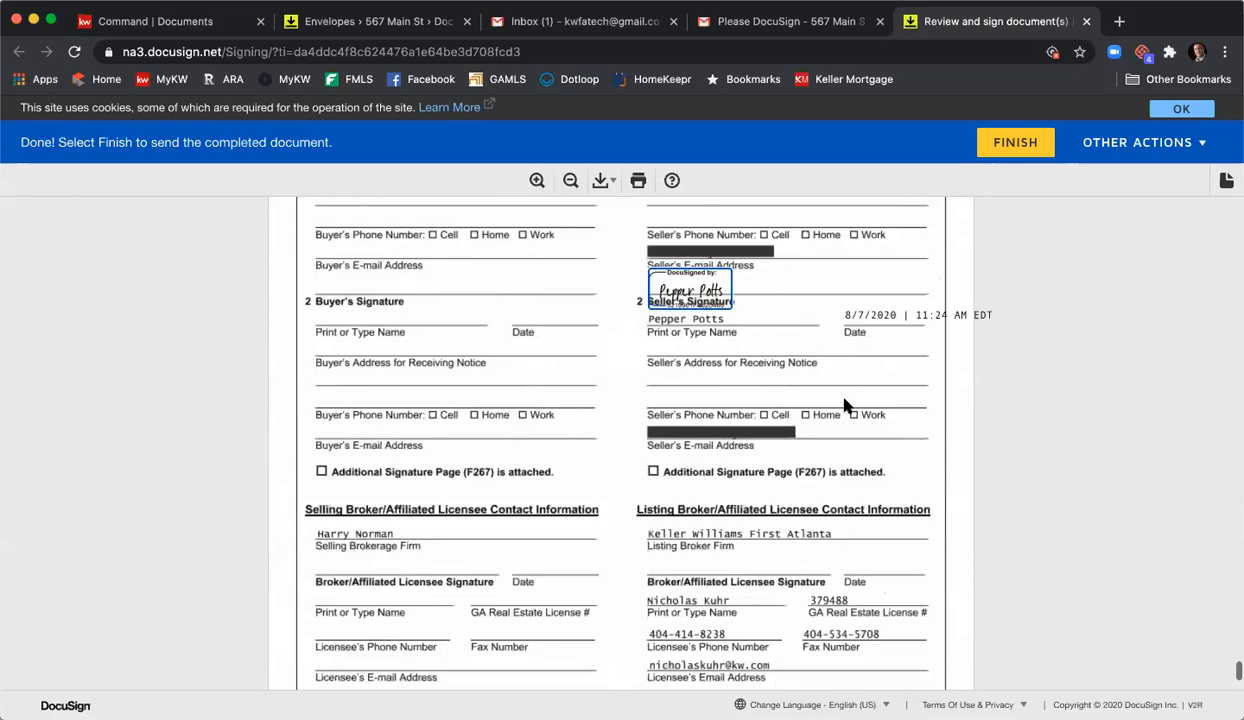
left_click(1012, 143)
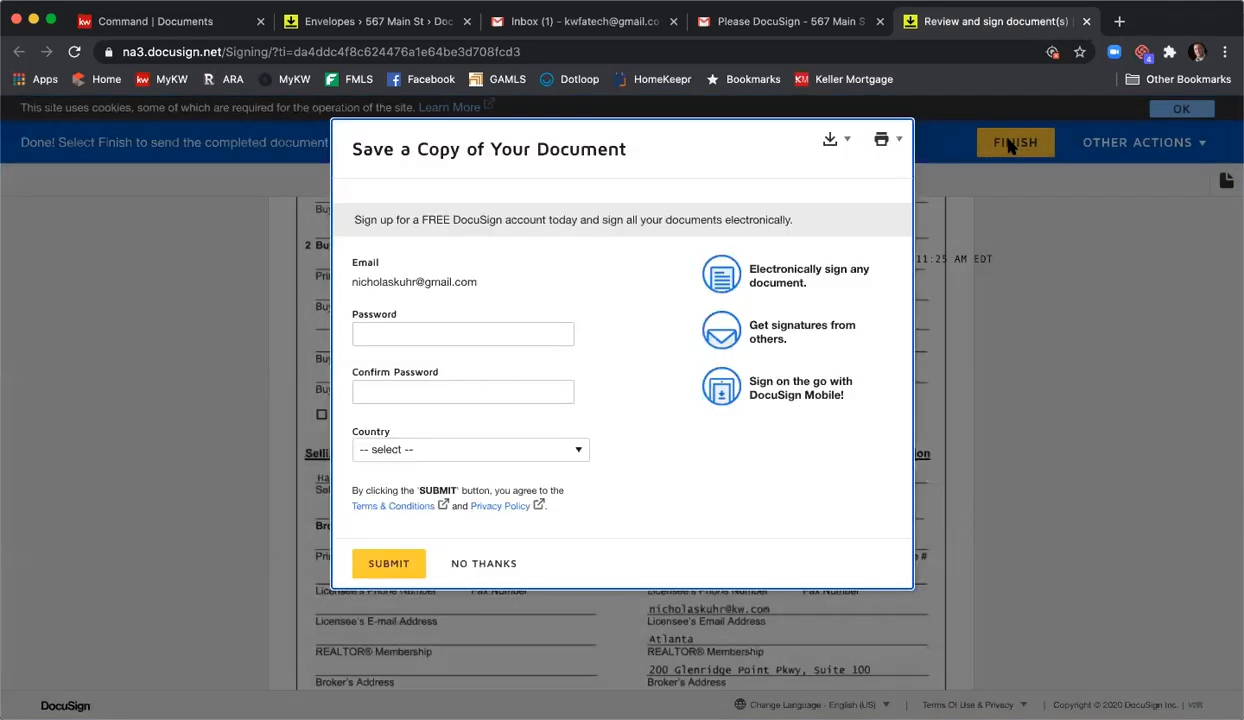
left_click(479, 562)
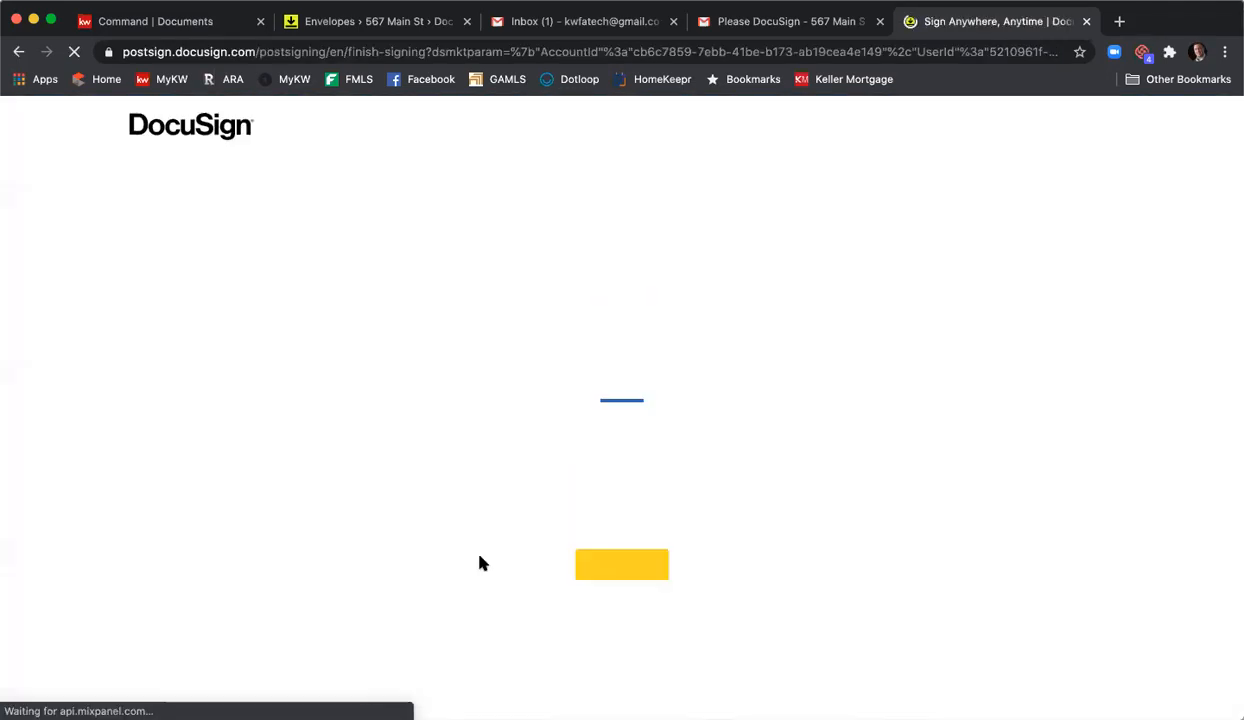
left_click(1087, 21)
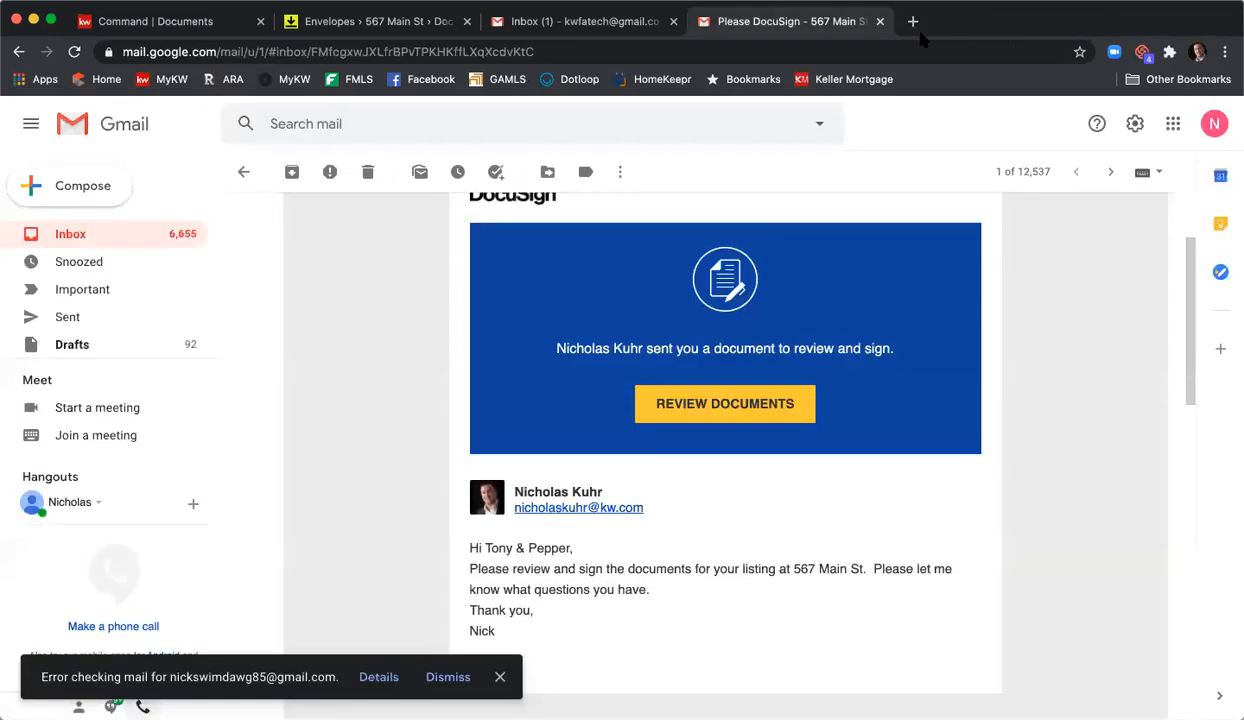
- Switch to the agent's work Gmail account and open the 567 Main St DocuSign documents for review
left_click(1212, 125)
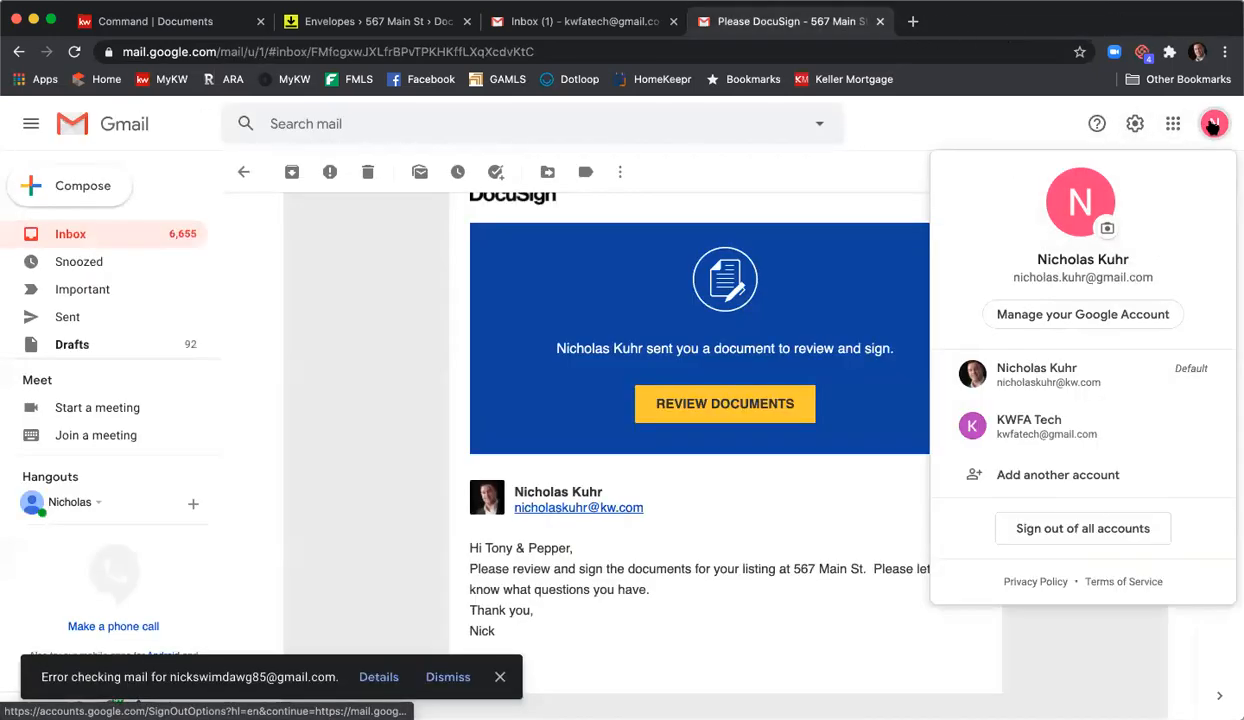
left_click(1070, 392)
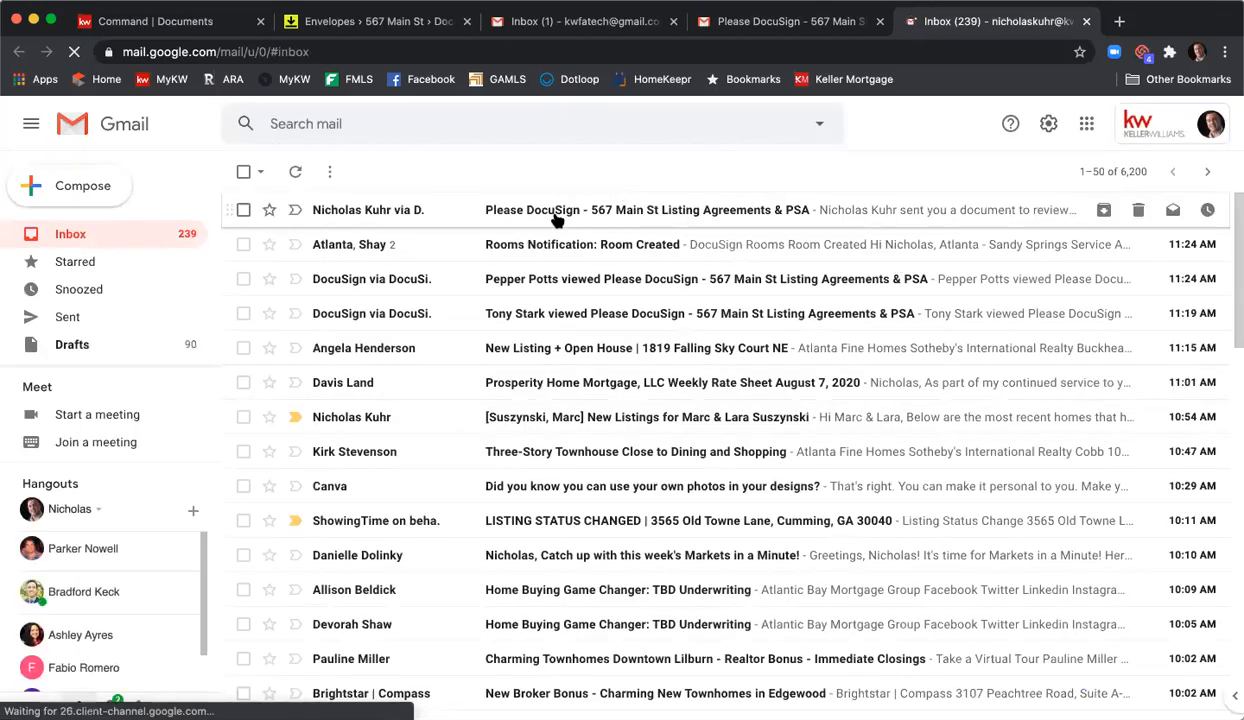
left_click(557, 215)
scroll(445, 440, "down", 2)
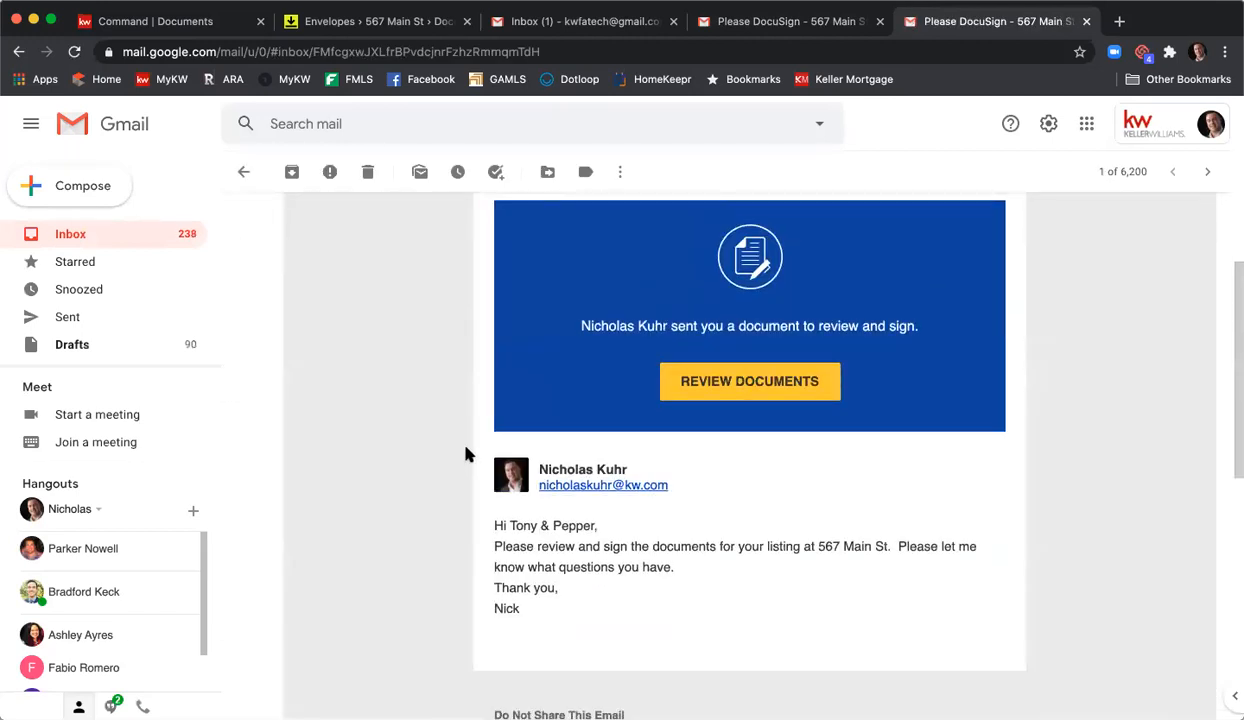
left_click(719, 373)
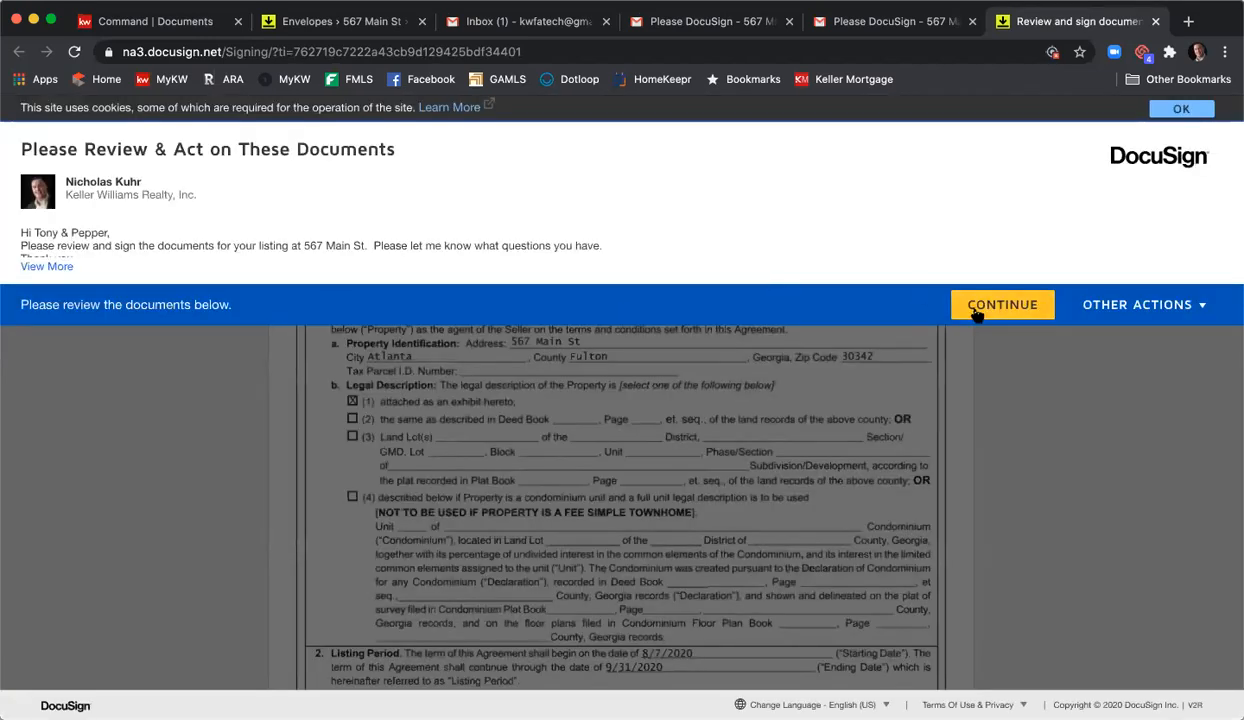
- Sign the listing agreement as agent, enter 12 as the acceptance hour, and sign as listing broker
left_click(985, 315)
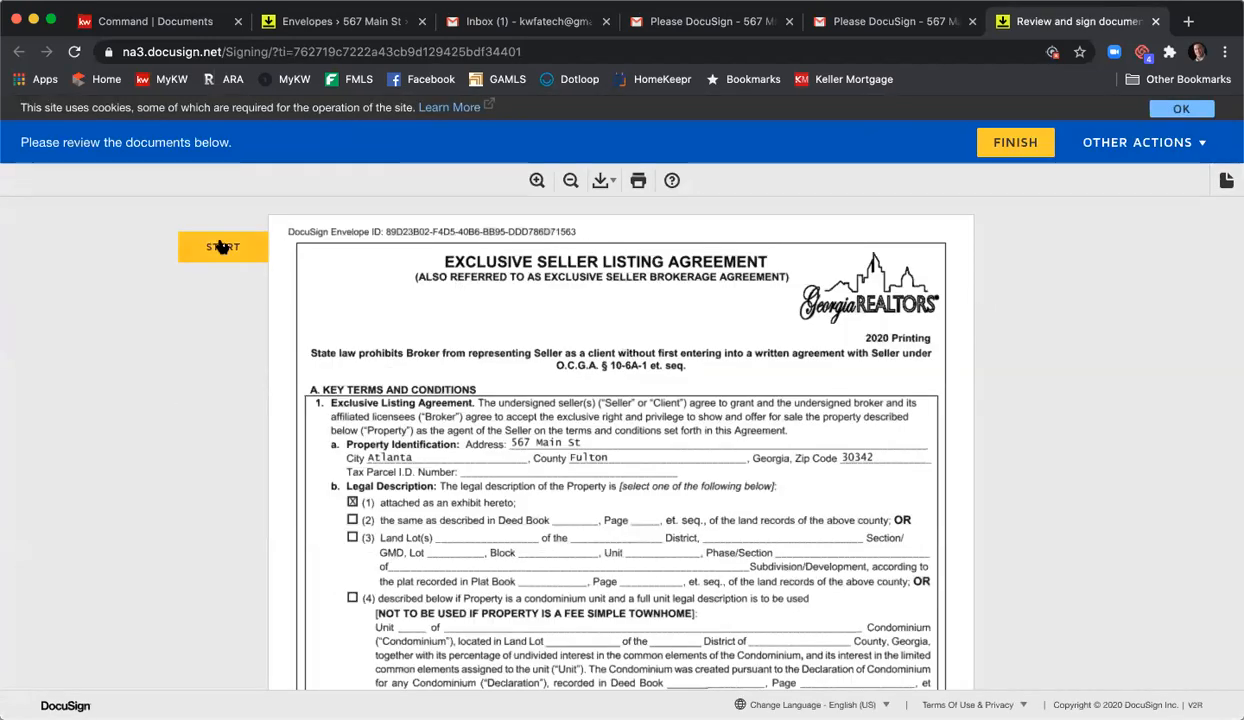
left_click(222, 247)
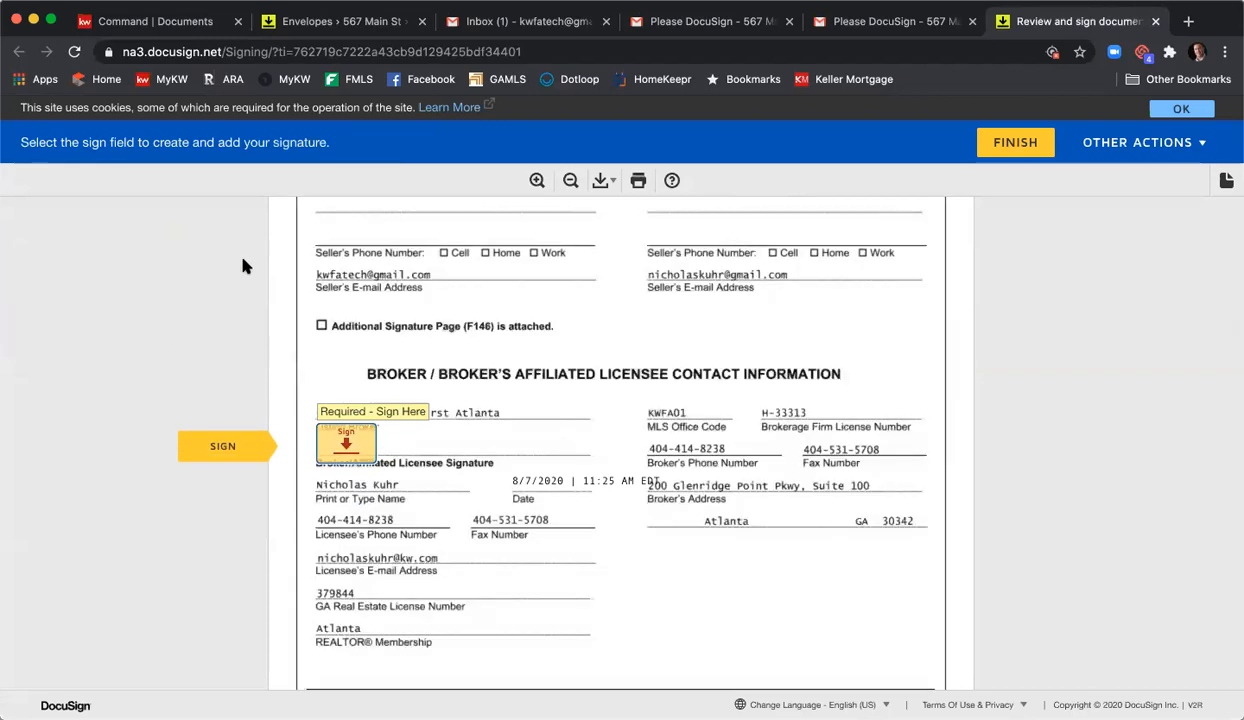
left_click(341, 440)
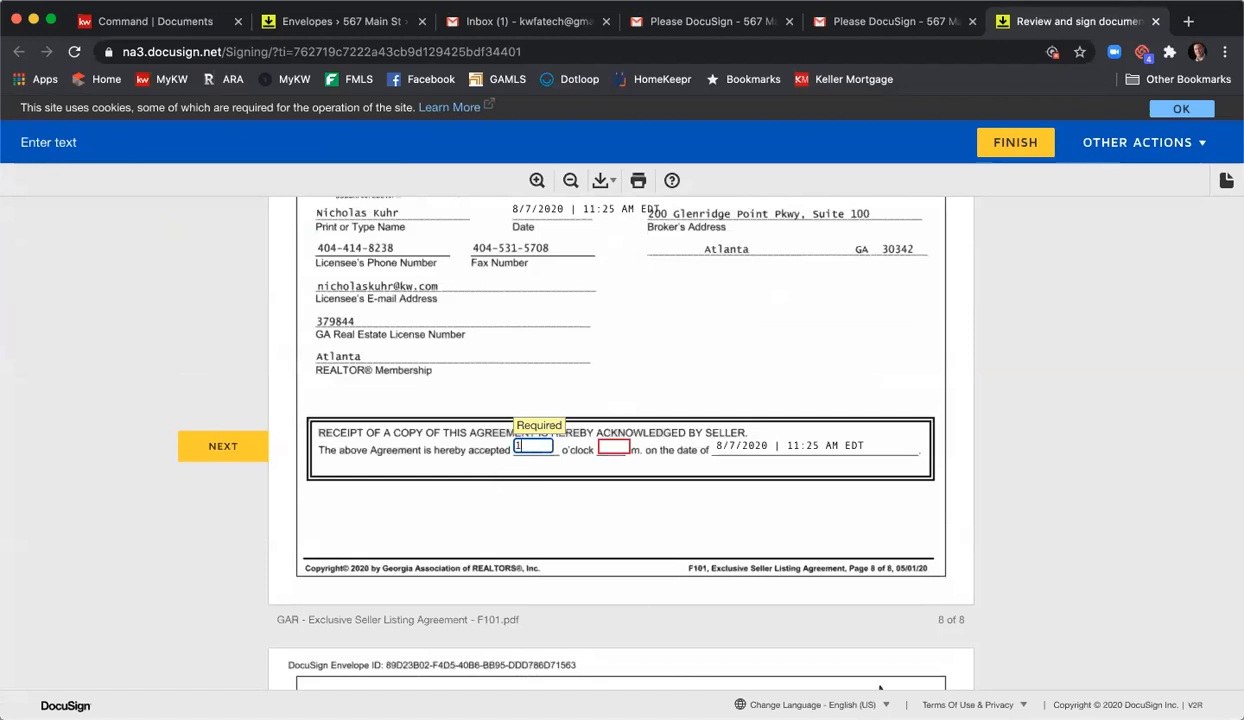
type("12")
key("Tab")
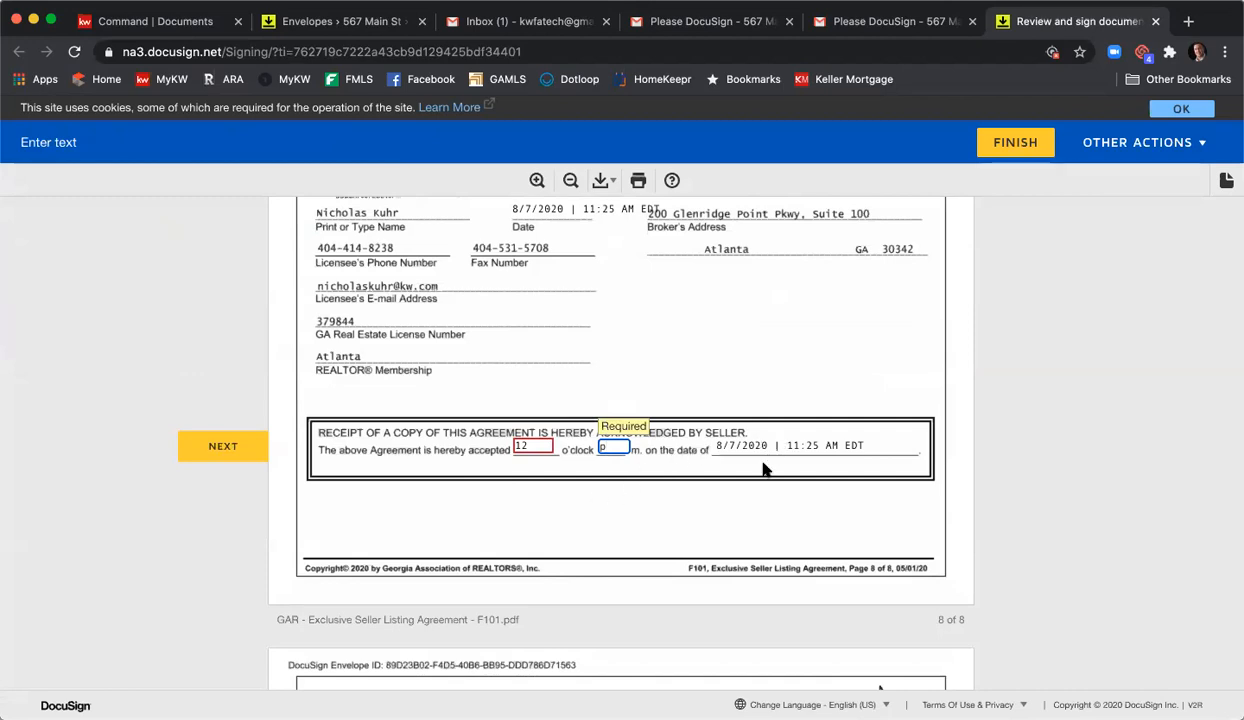
left_click(244, 448)
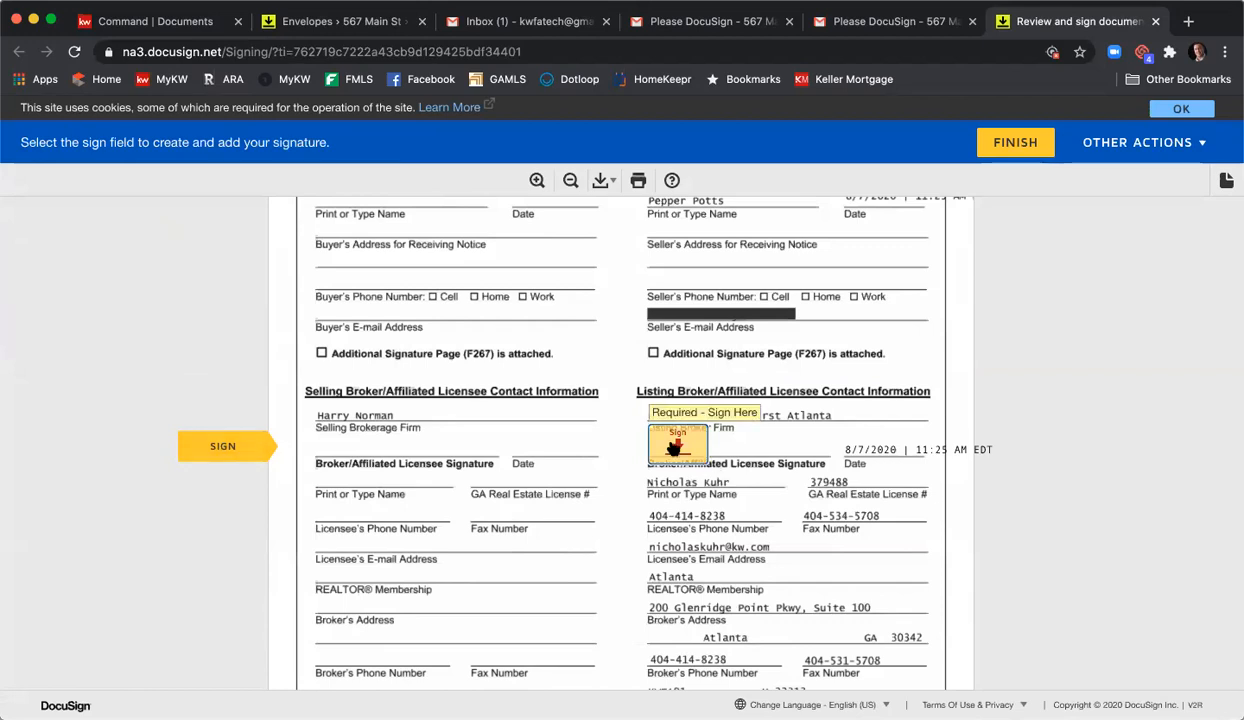
left_click(674, 449)
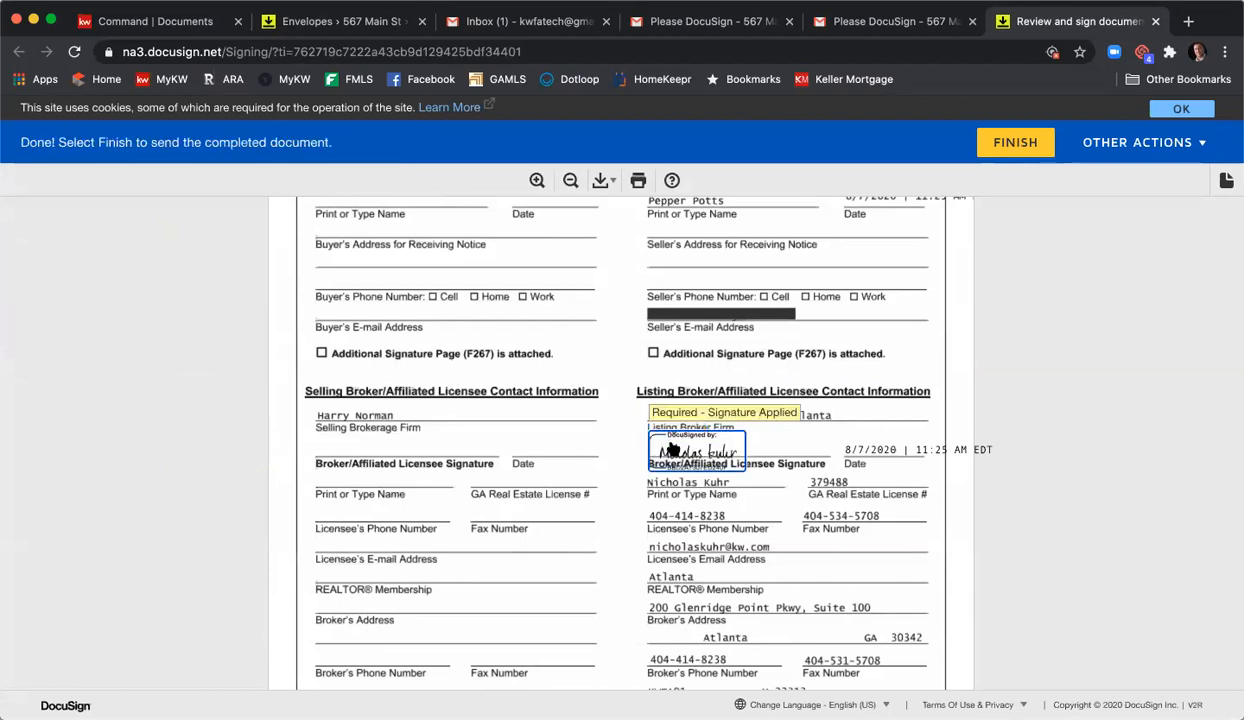
scroll(674, 460, "down", 5)
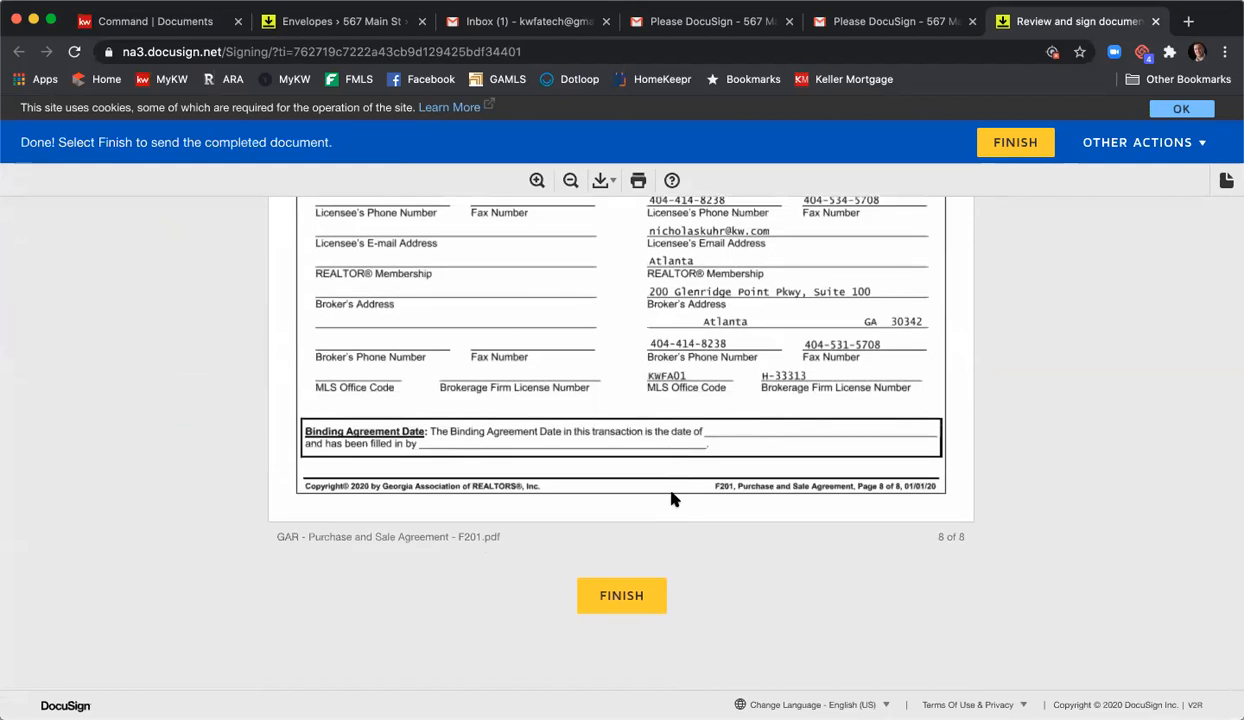
- Finish the agent's signing, decline the DocuSign login, and close the confirmation tab
left_click(613, 597)
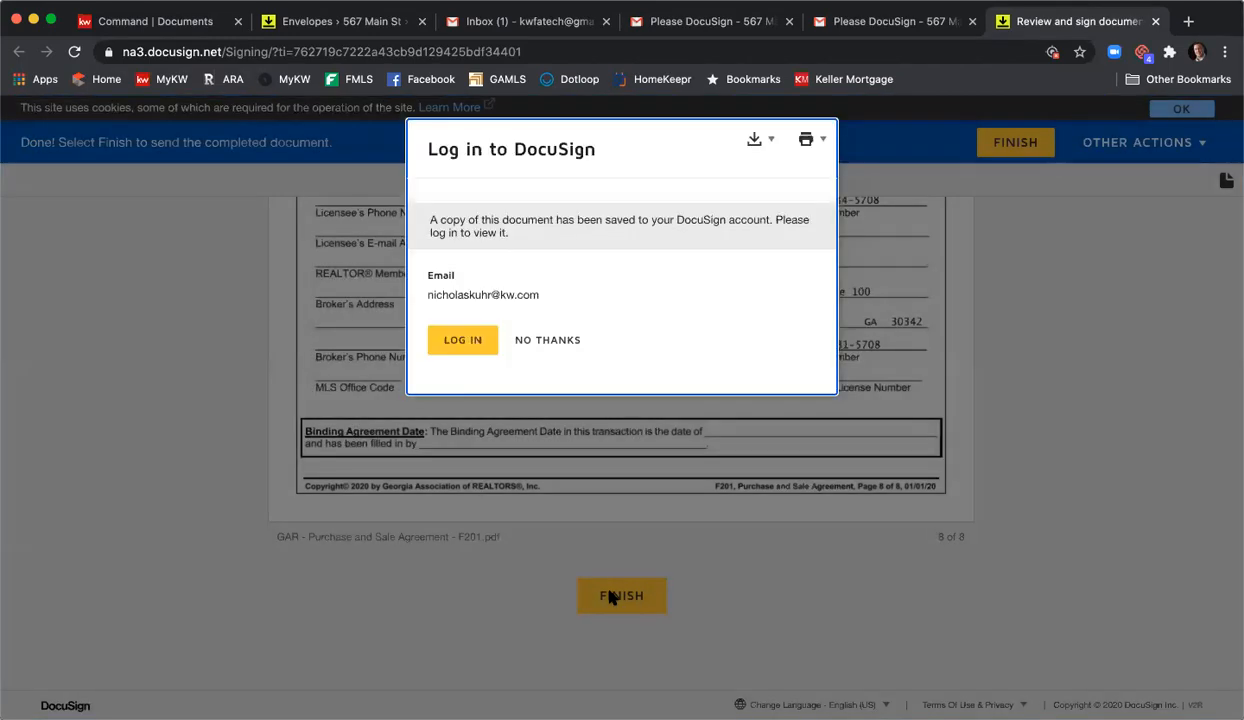
left_click(547, 341)
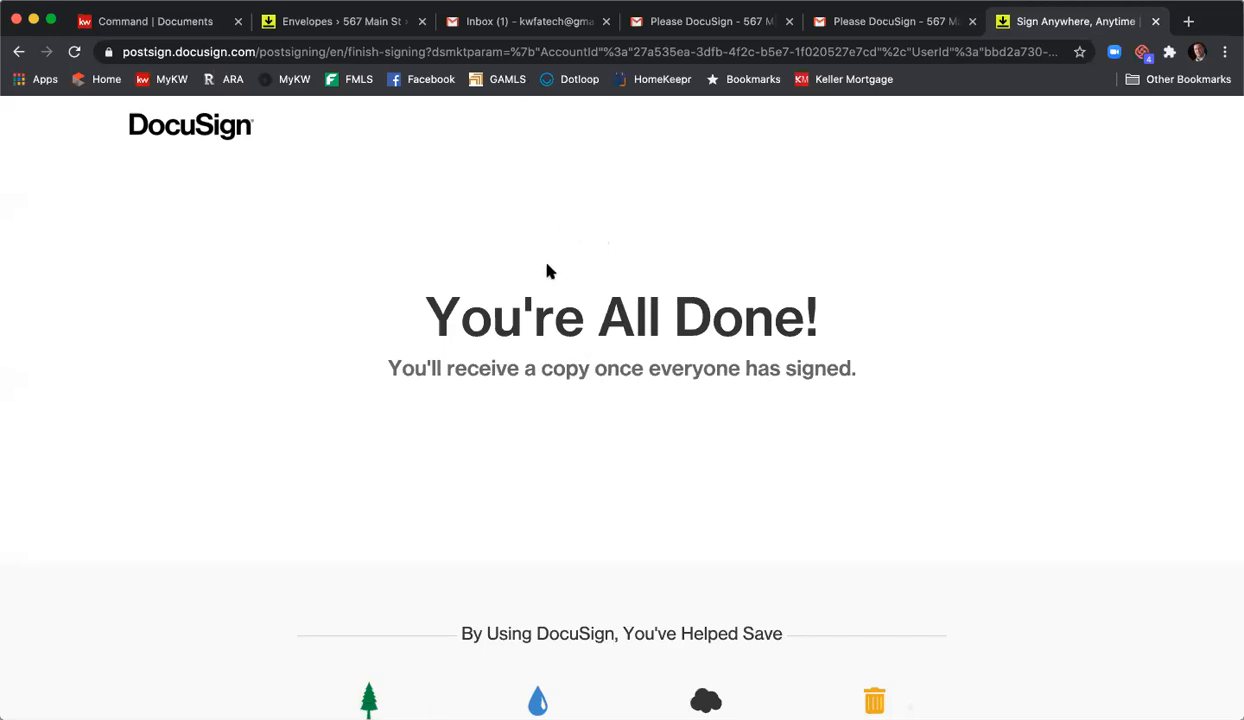
left_click(1155, 21)
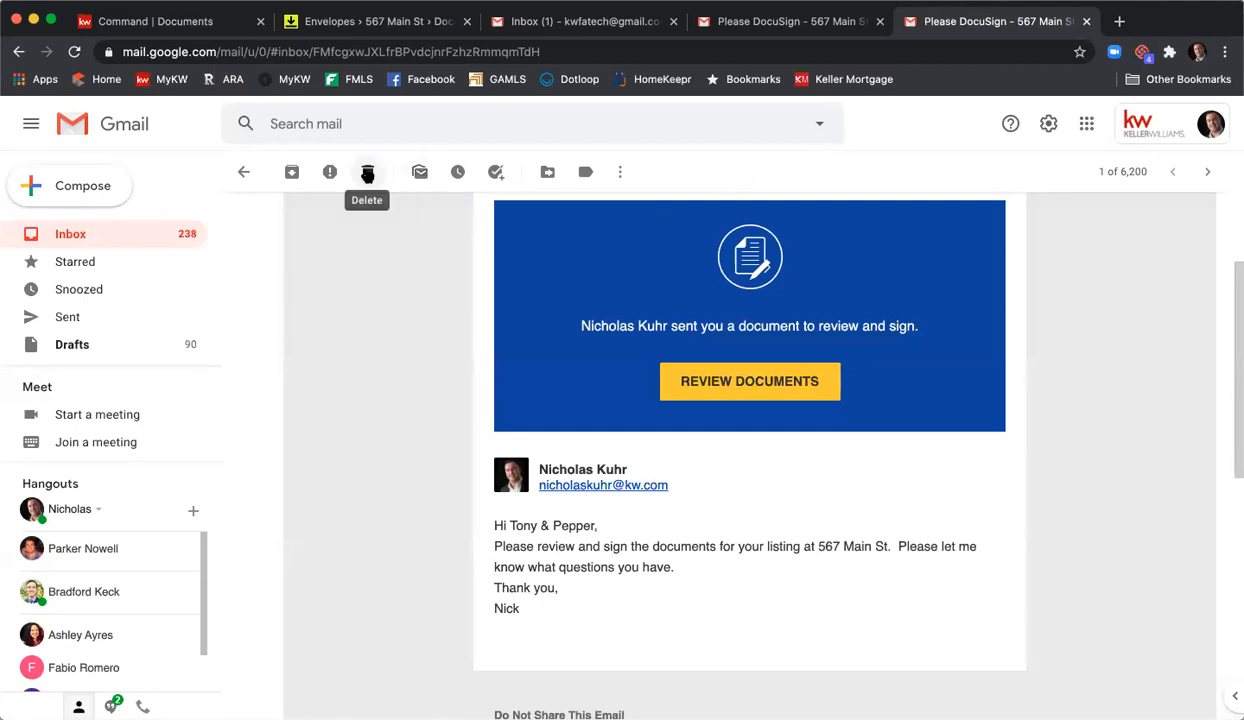
left_click(367, 173)
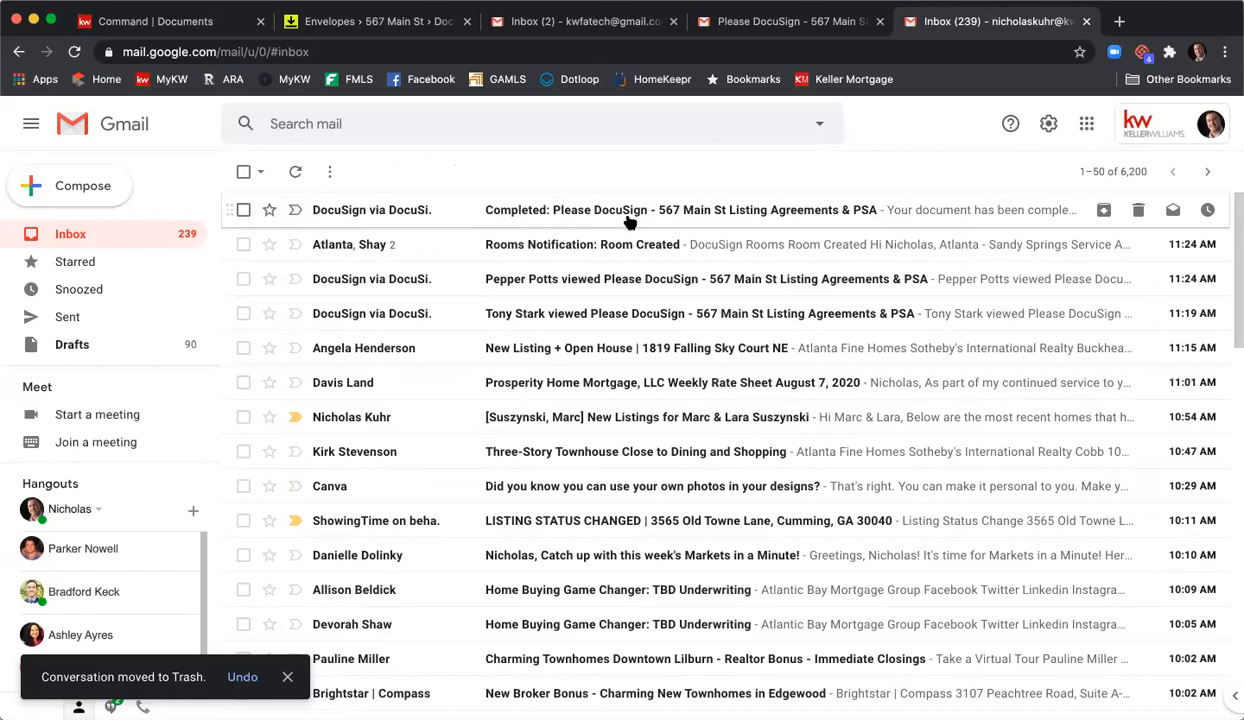
left_click(622, 24)
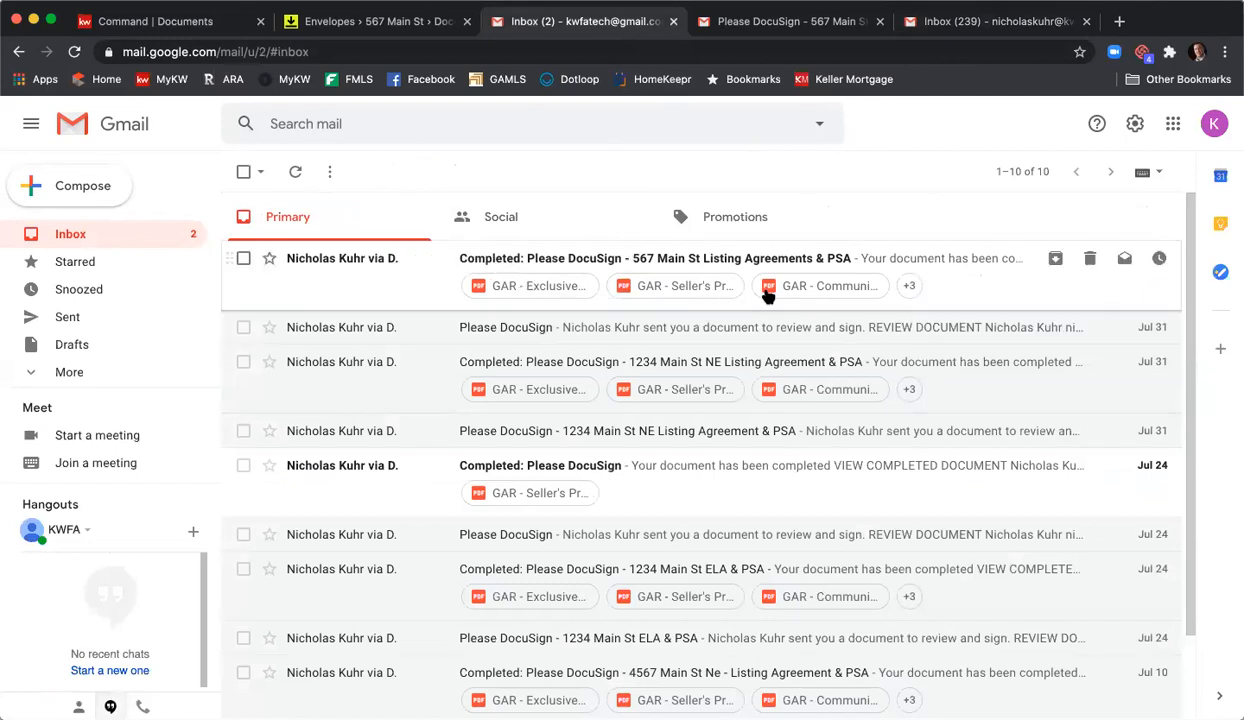
left_click(625, 260)
scroll(640, 275, "down", 5)
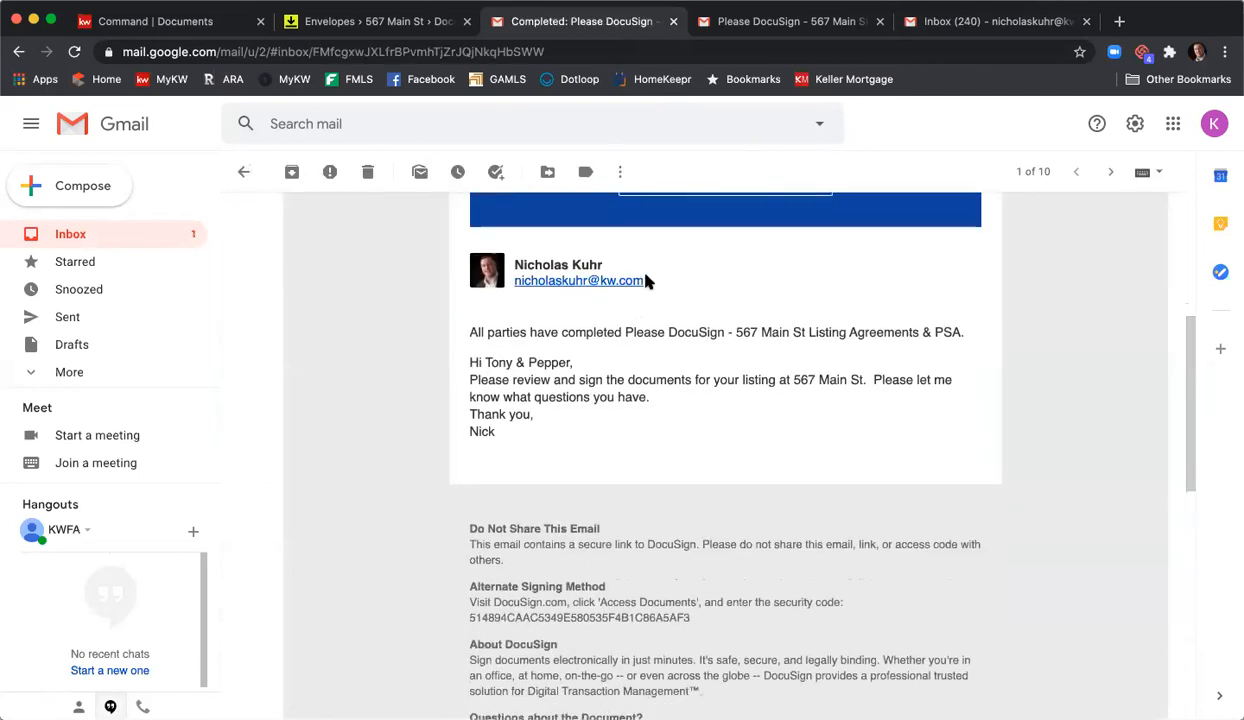
scroll(645, 281, "down", 6)
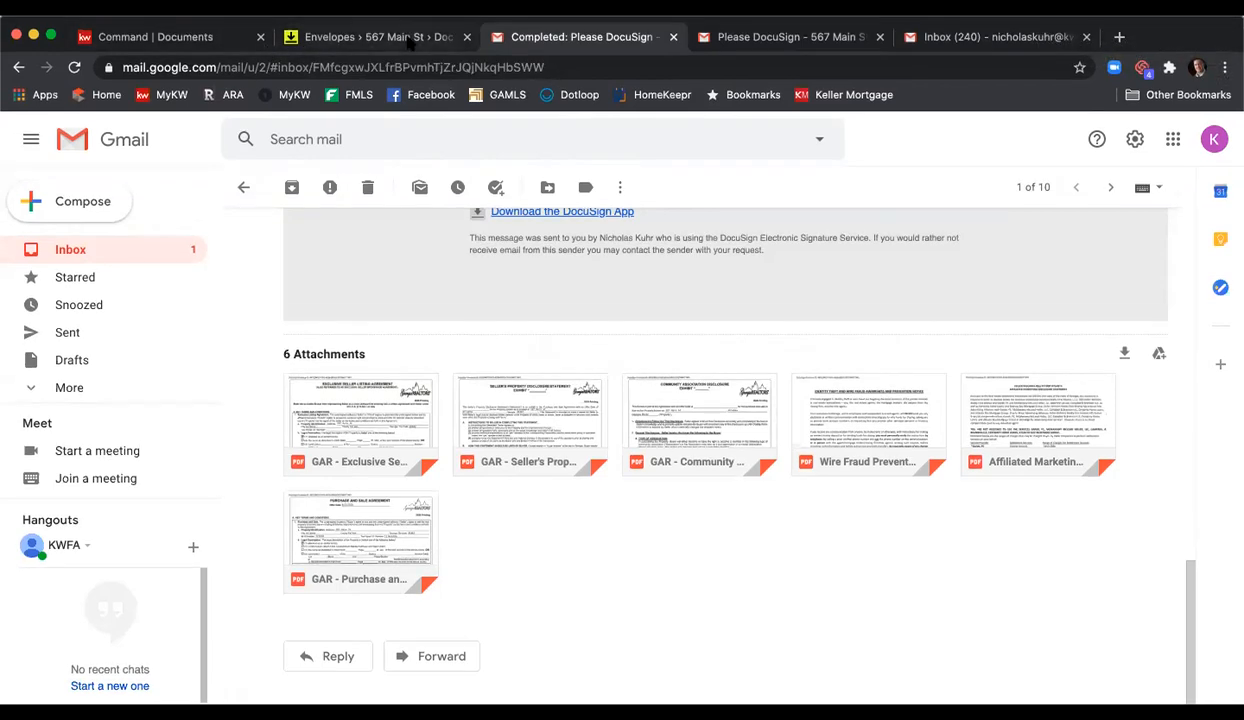
left_click(400, 22)
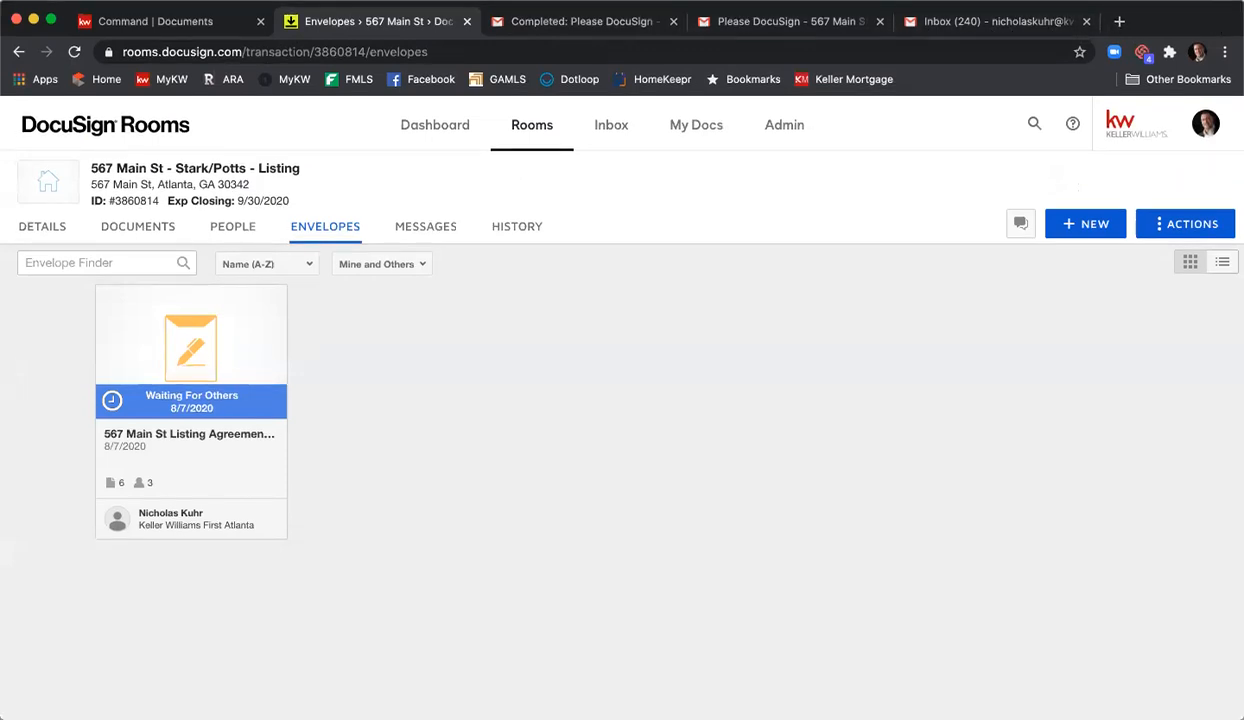
- Refresh the room and confirm the Listing Agreement & PSA envelope is Completed on 8/7/2020
left_click(74, 54)
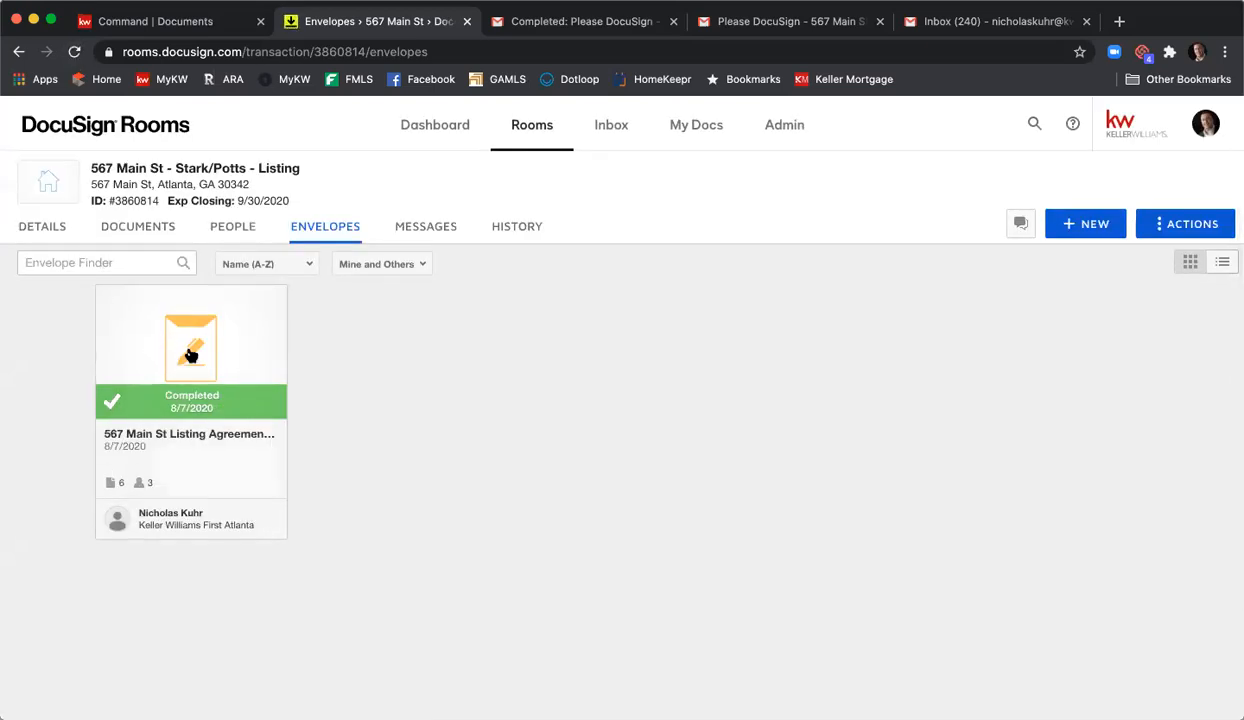
left_click(140, 344)
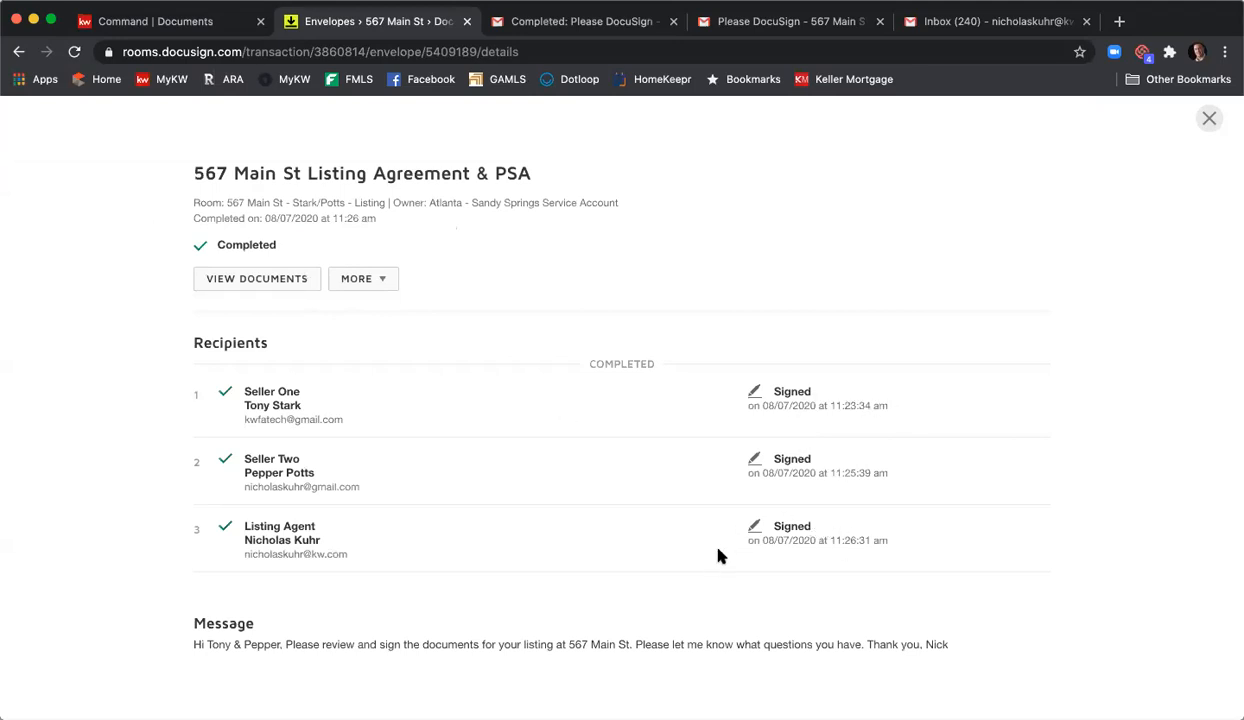
left_click(1209, 118)
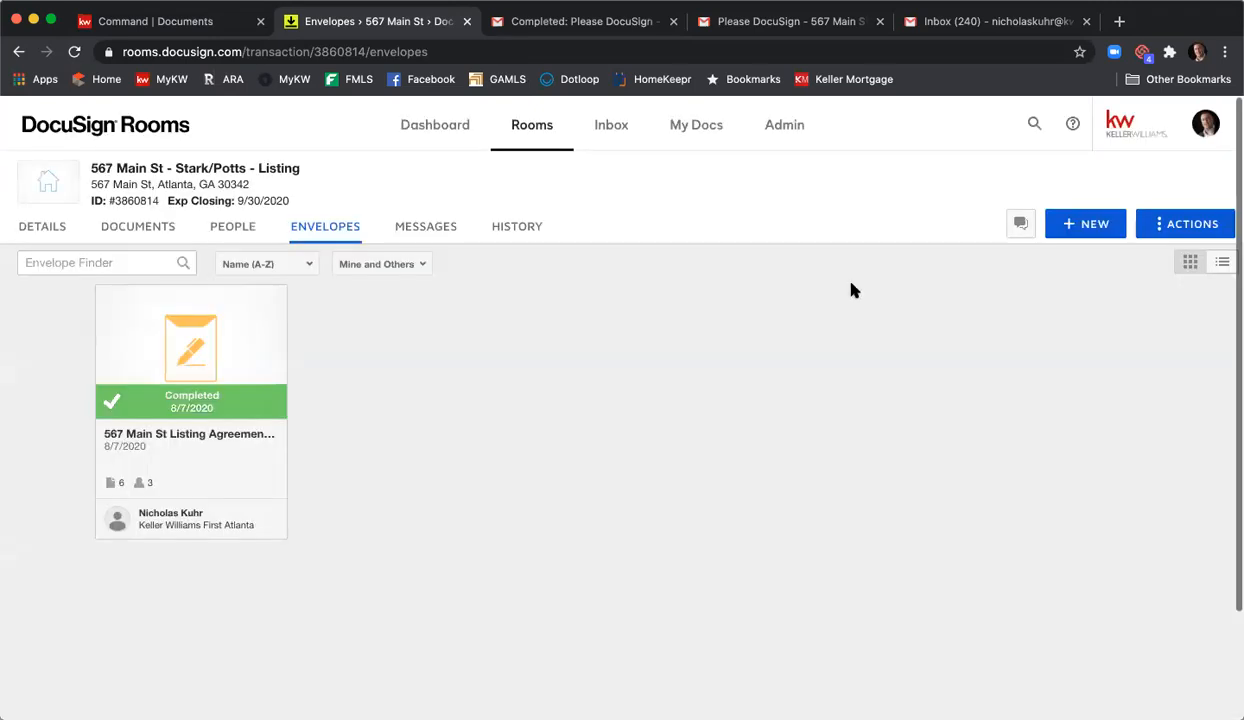
left_click(155, 233)
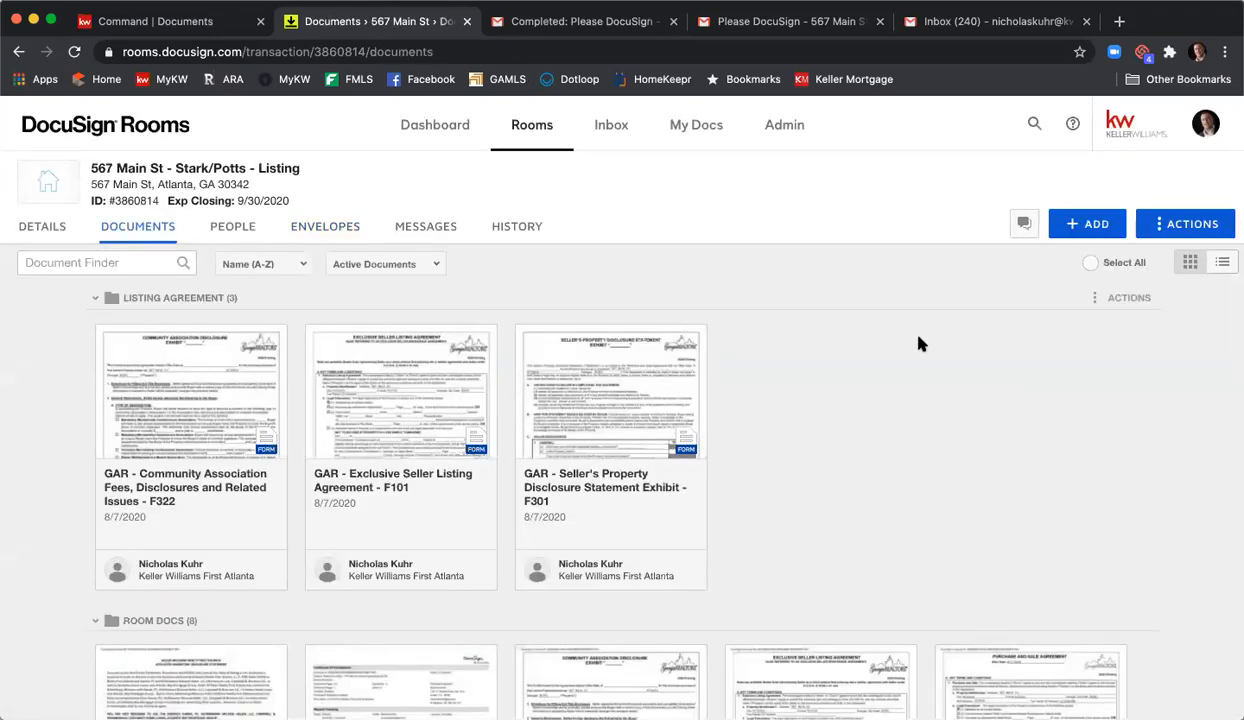
- Review the signed F322 Community Association disclosure in the Room Docs folder
scroll(920, 343, "down", 3)
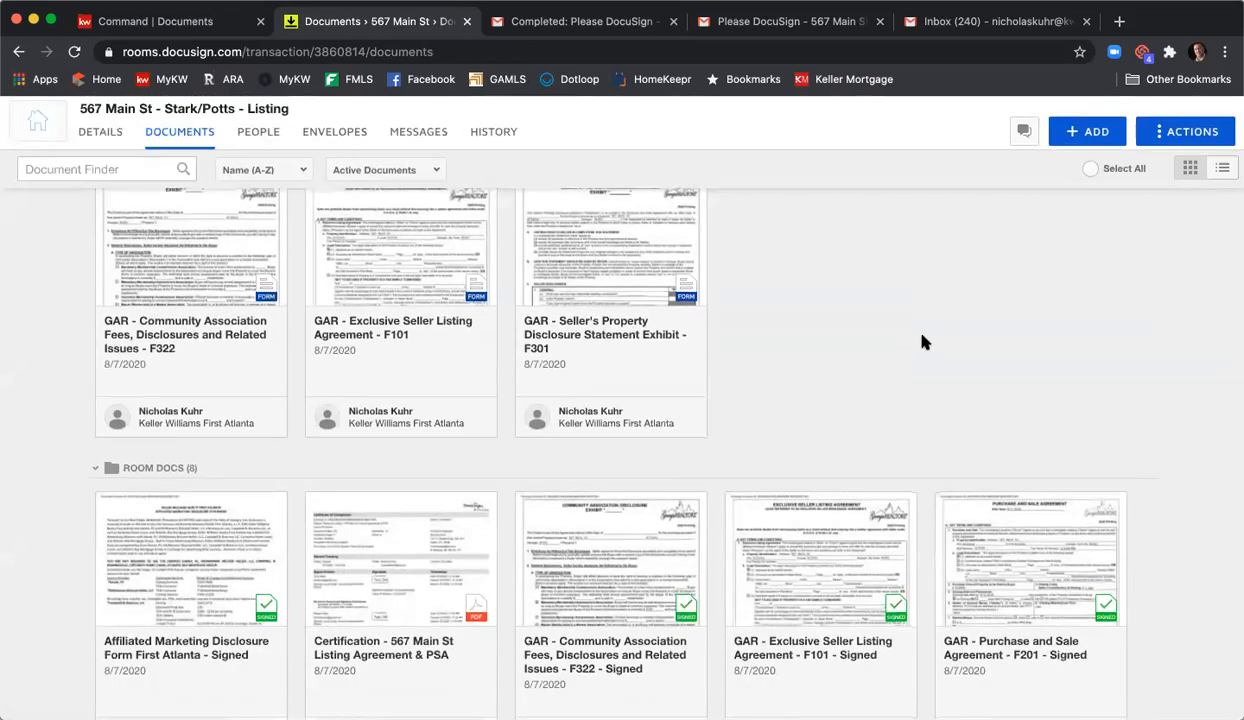
scroll(924, 343, "down", 2)
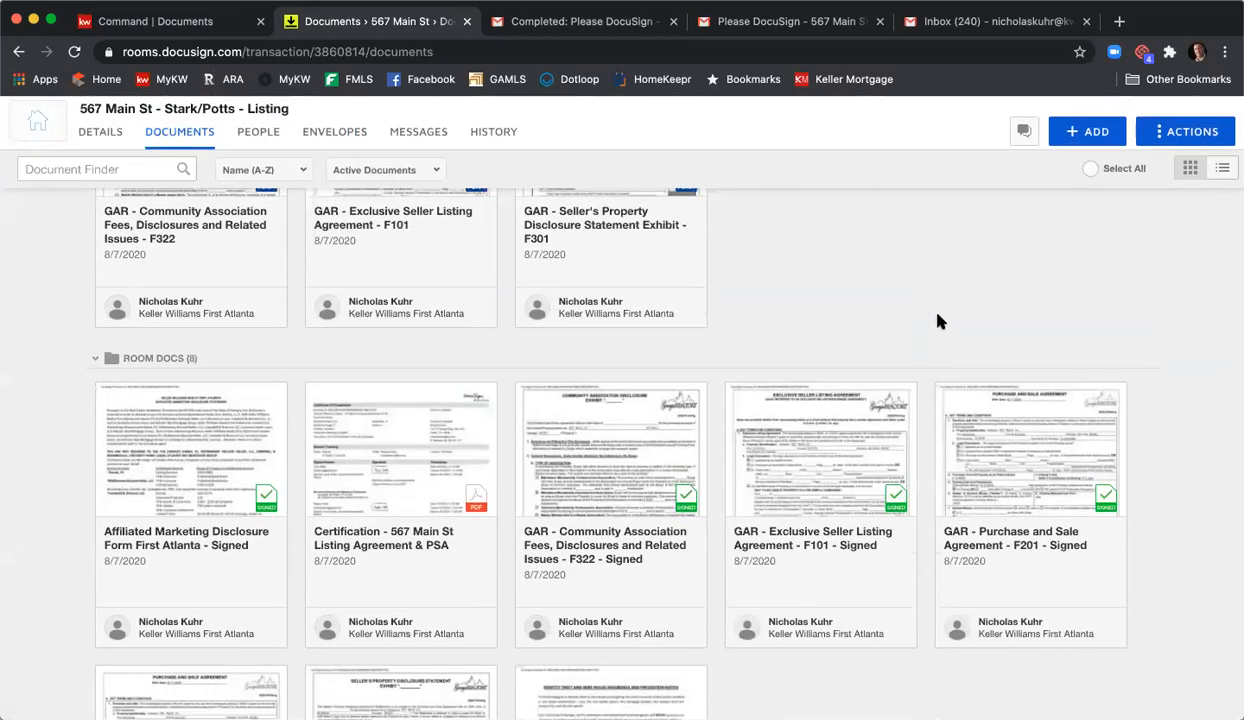
scroll(938, 321, "down", 3)
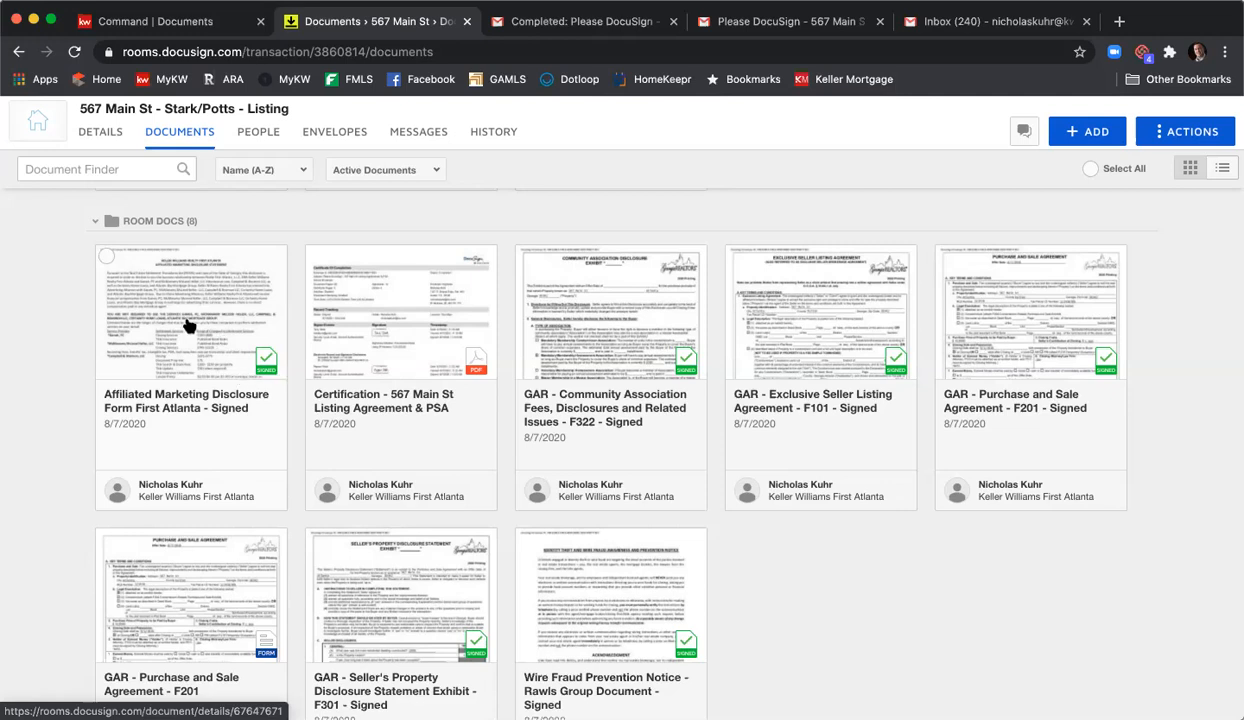
left_click(569, 316)
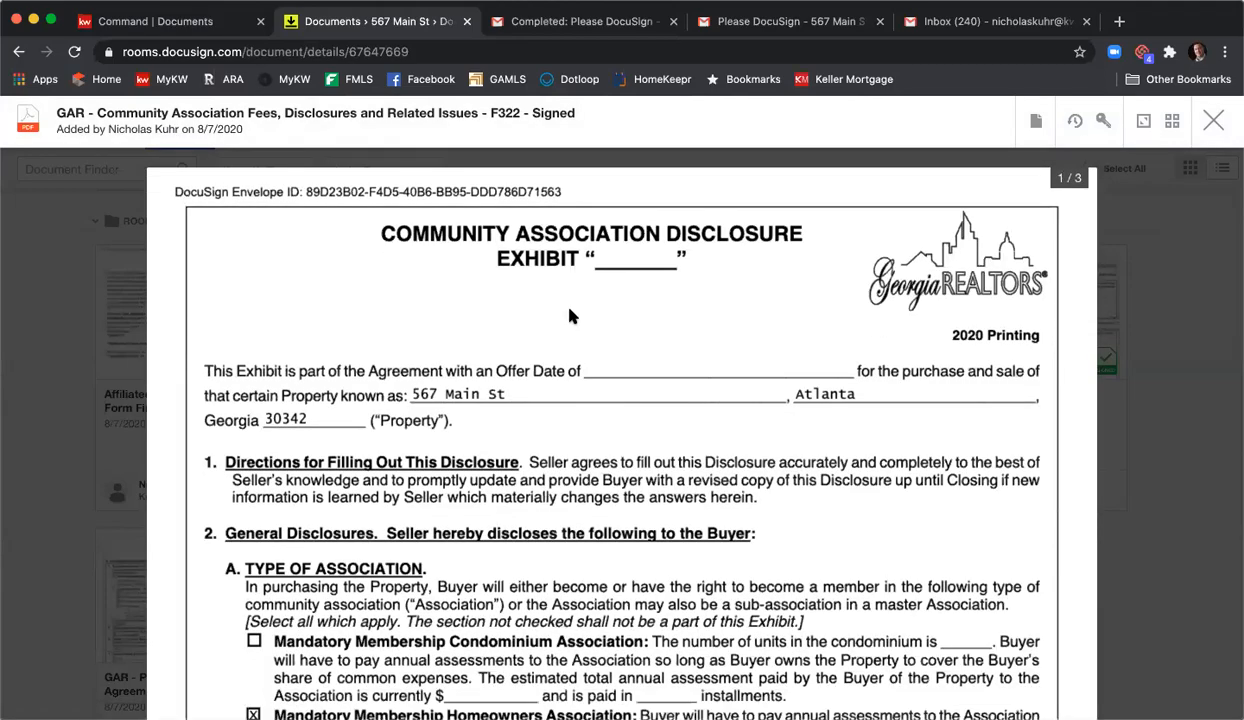
scroll(569, 316, "down", 15)
scroll(573, 310, "down", 15)
scroll(578, 308, "down", 10)
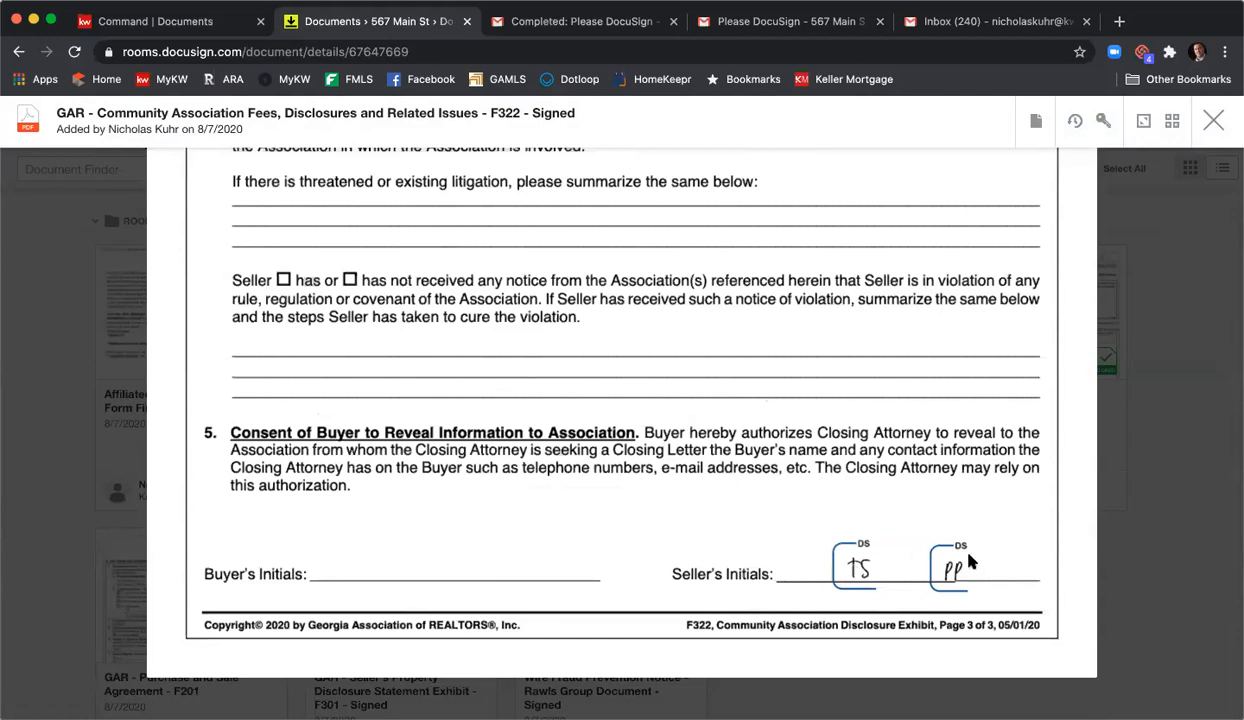
left_click(1213, 121)
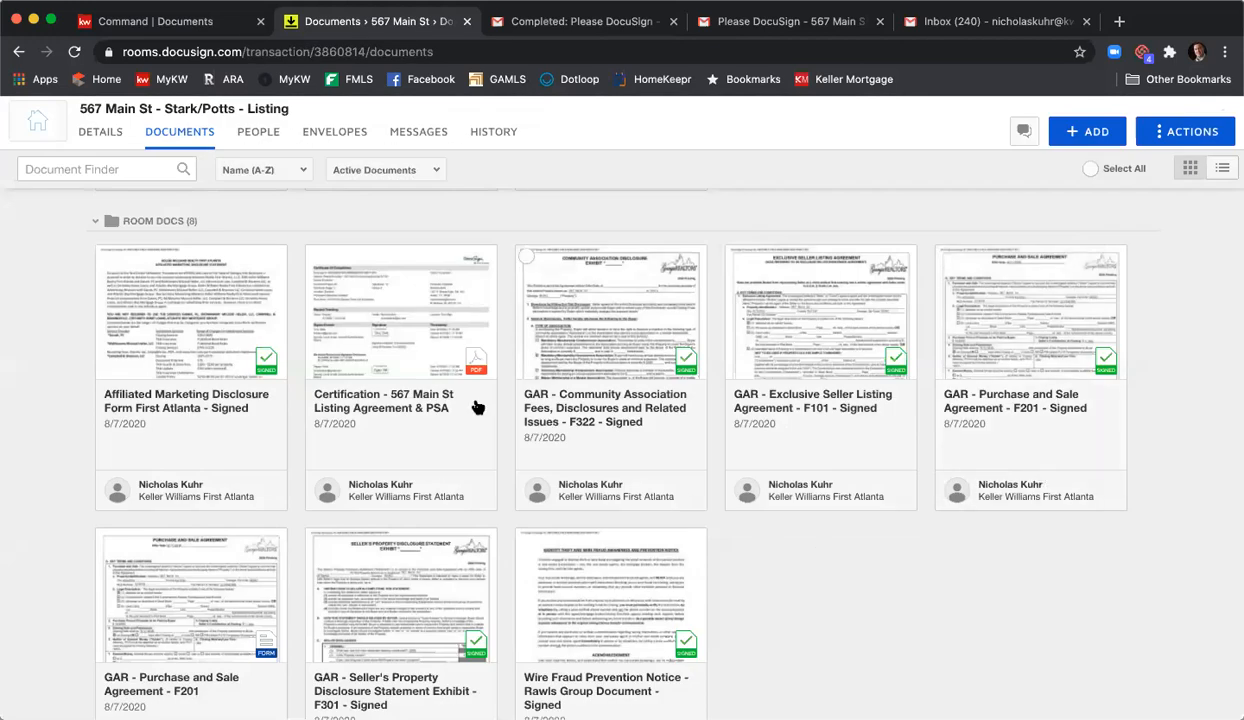
- Select the signed Affiliated Marketing, F322, F101, F301 and Wire Fraud documents in Room Docs
left_click(106, 256)
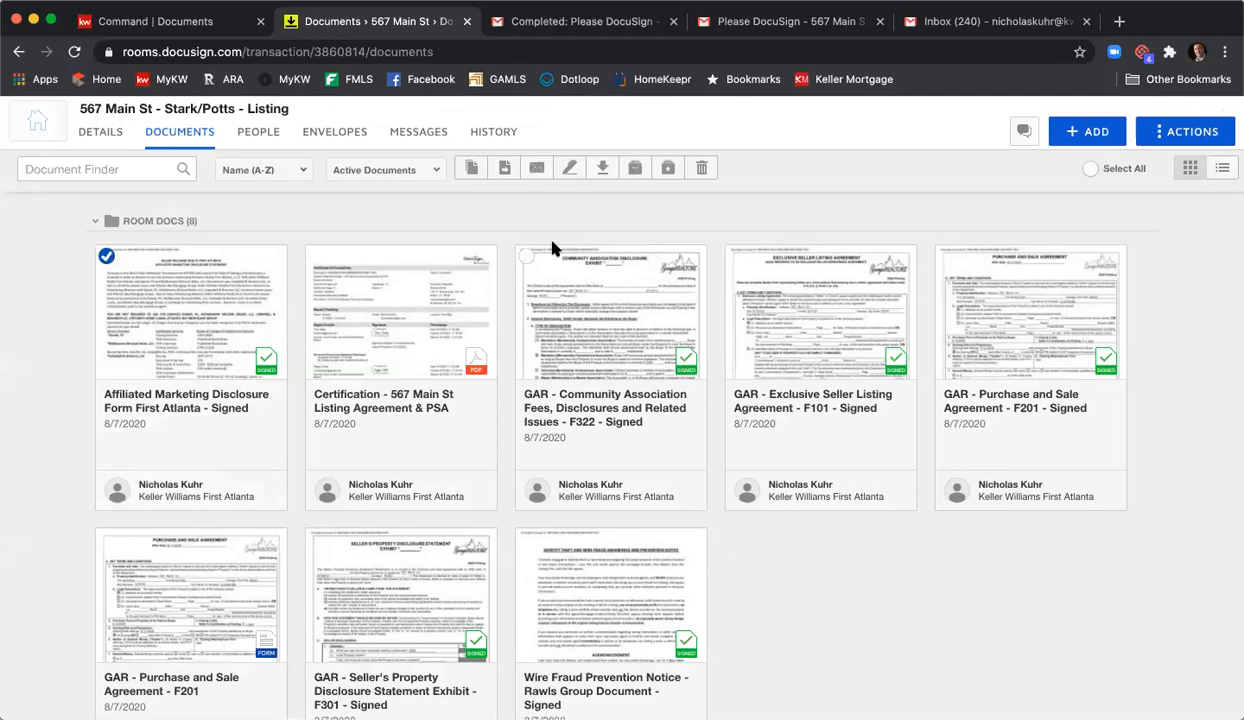
left_click(524, 257)
left_click(736, 257)
scroll(550, 350, "down", 3)
left_click(317, 410)
left_click(526, 410)
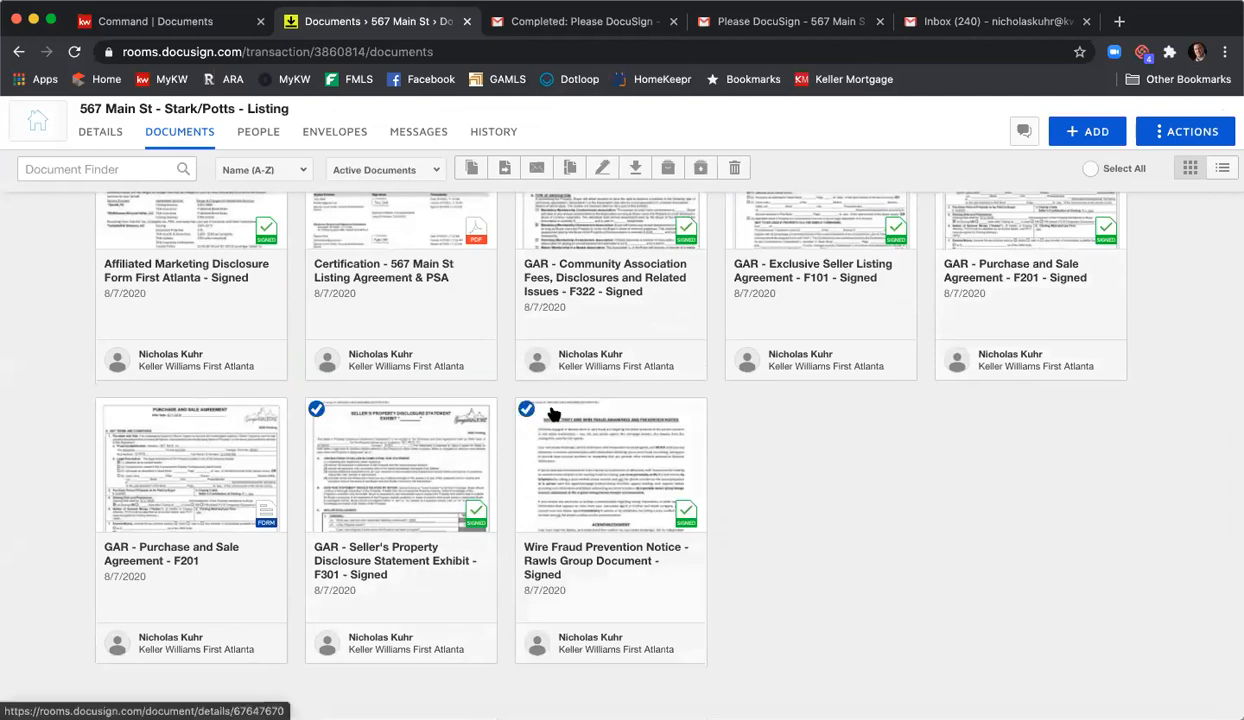
scroll(550, 411, "up", 1)
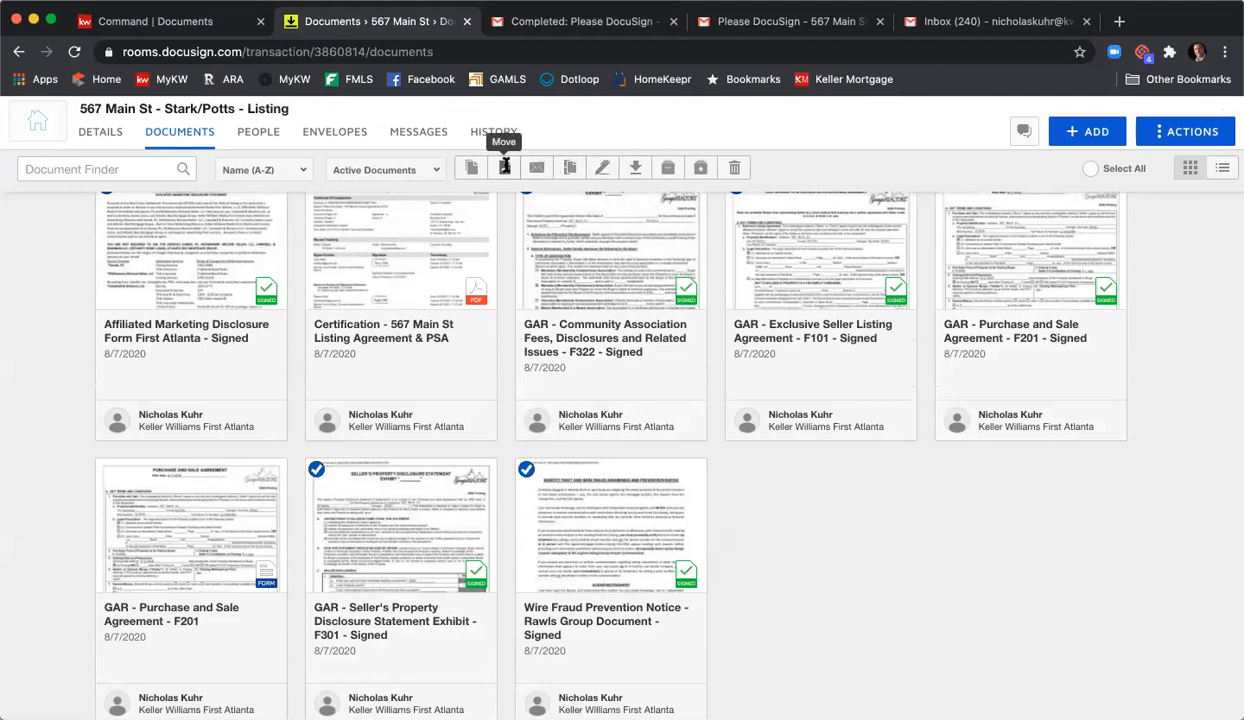
- Move the five selected documents into the current room's Listing Agreement folder
left_click(505, 168)
left_click(520, 288)
left_click(520, 302)
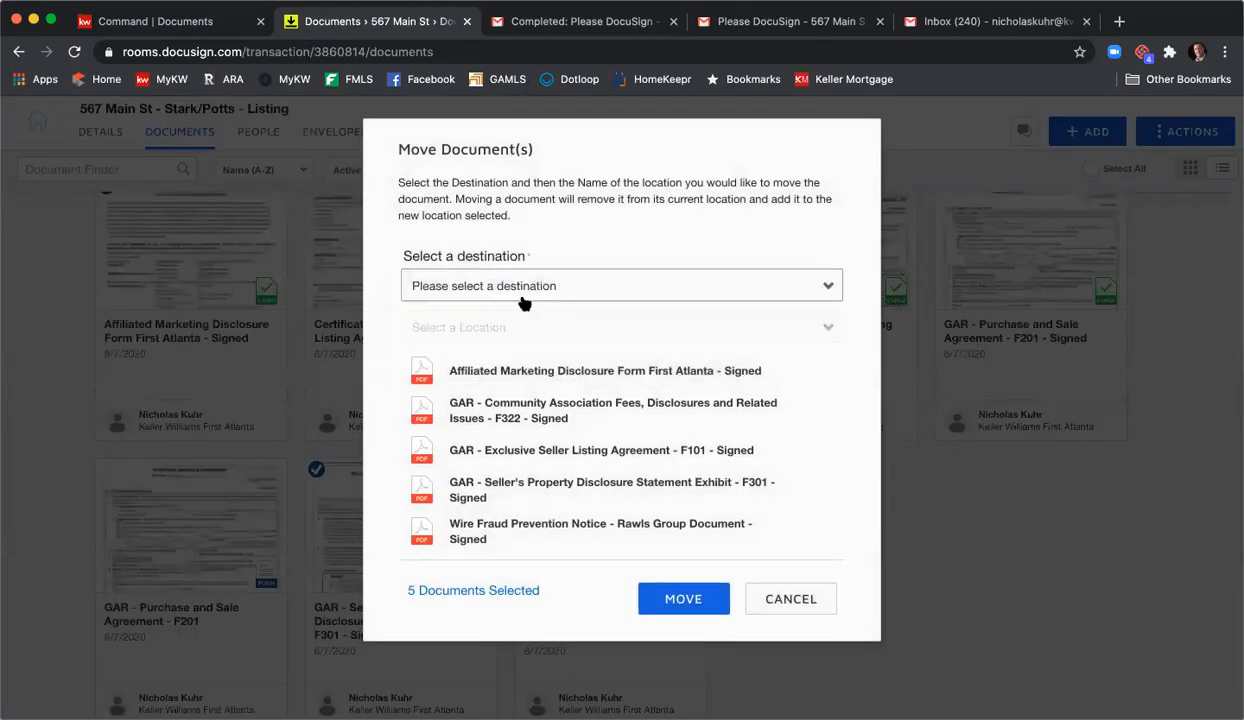
left_click(521, 383)
left_click(684, 600)
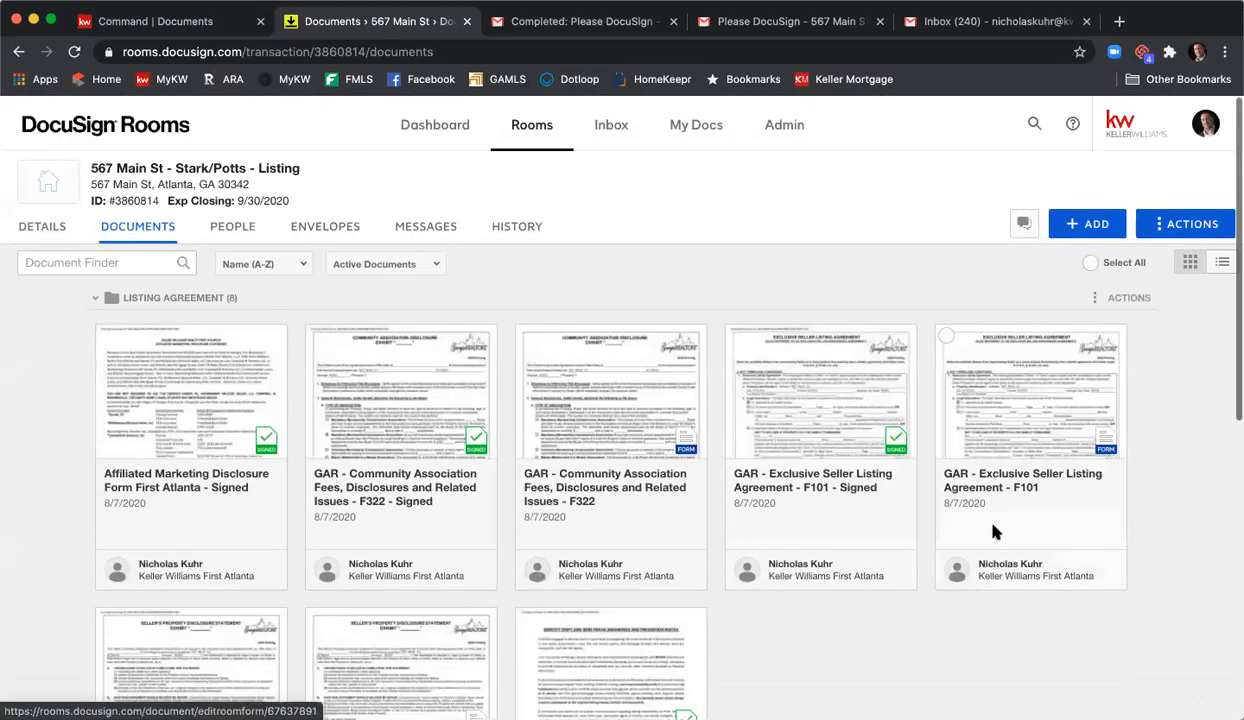
scroll(1007, 545, "down", 2)
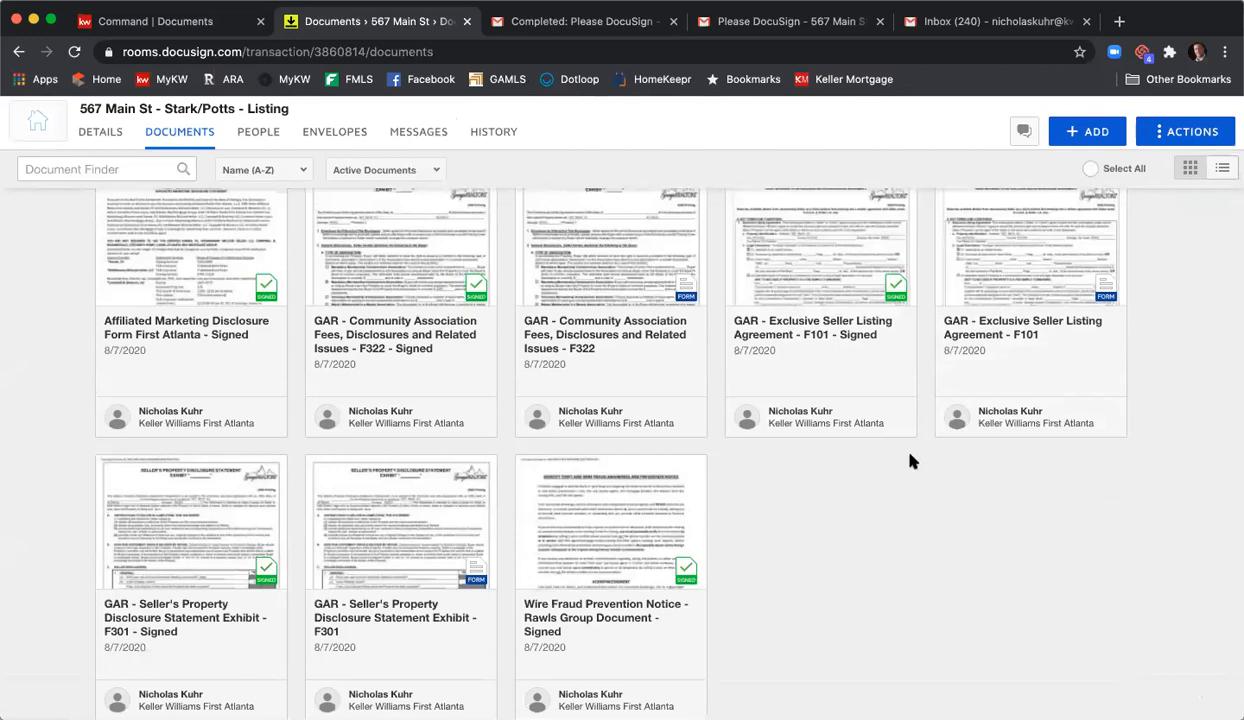
scroll(869, 494, "down", 5)
scroll(869, 482, "up", 1)
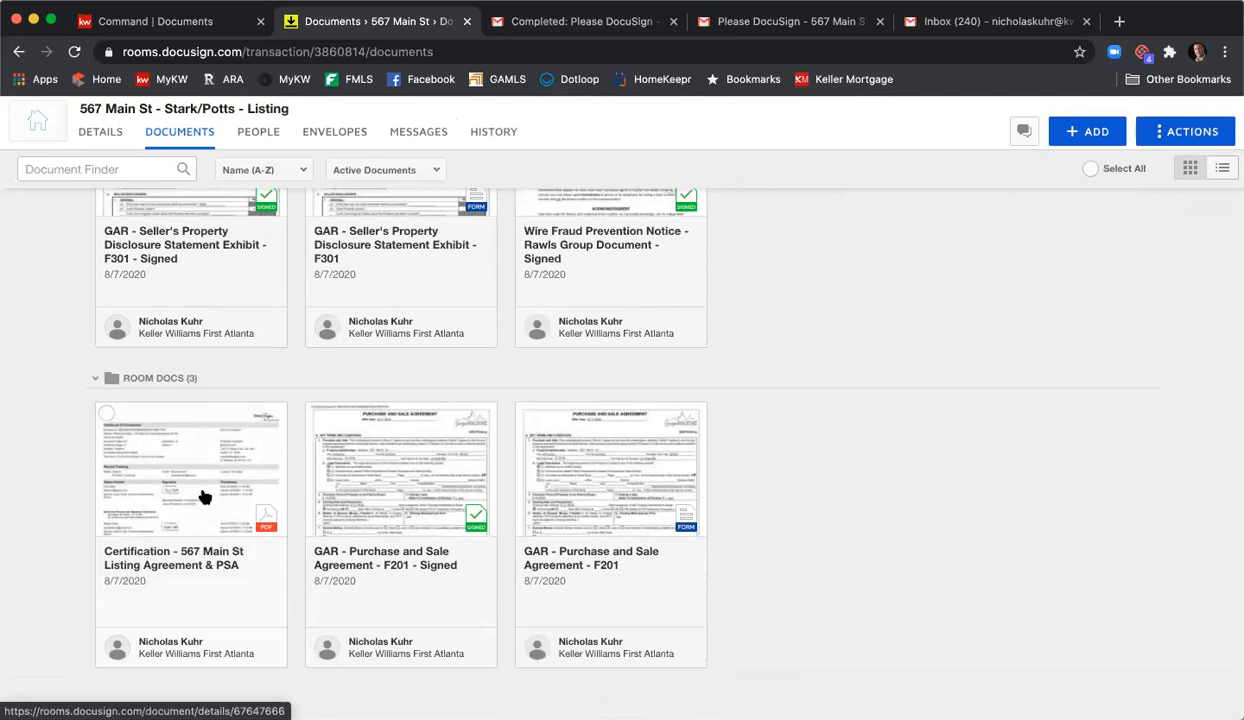
scroll(1069, 469, "up", 5)
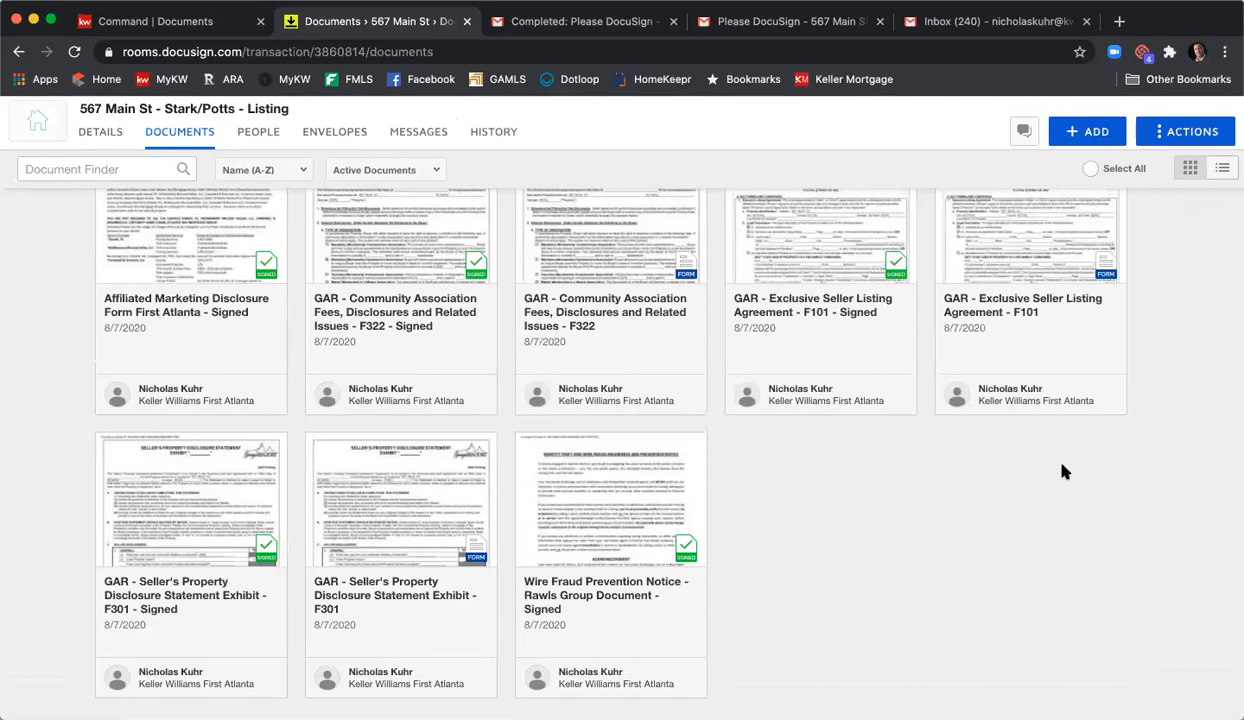
scroll(975, 526, "up", 5)
scroll(972, 528, "down", 3)
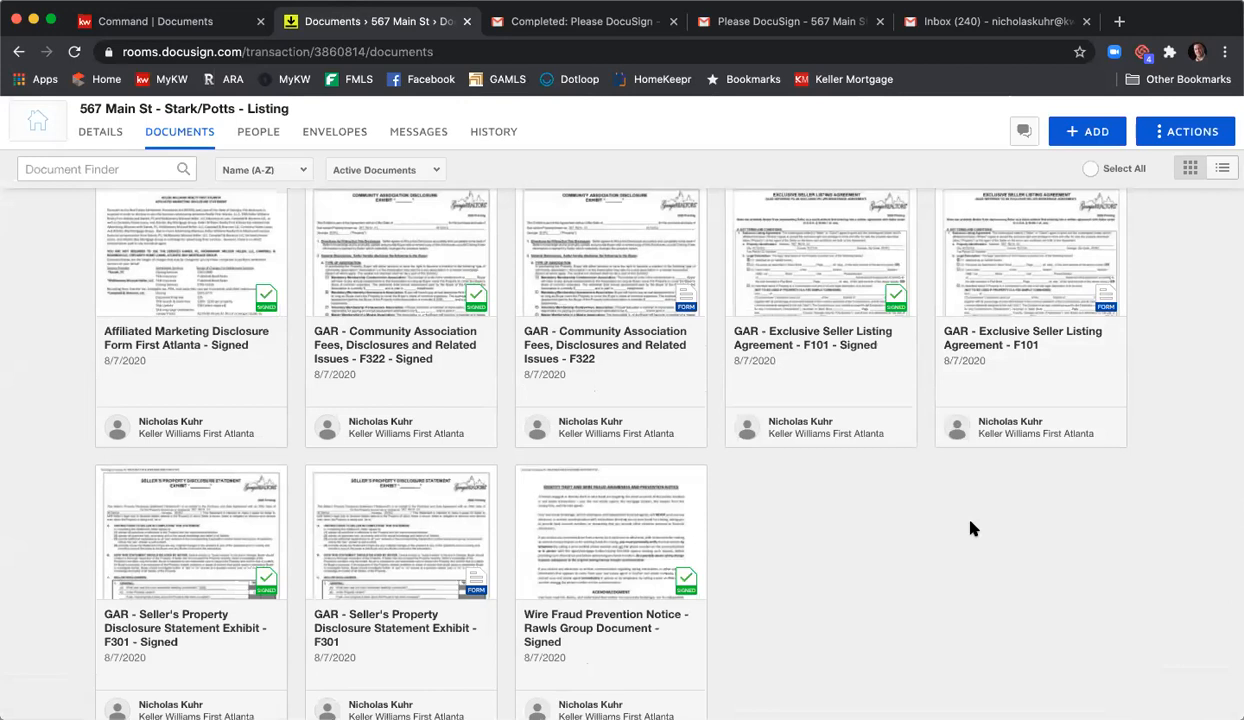
scroll(965, 528, "up", 1)
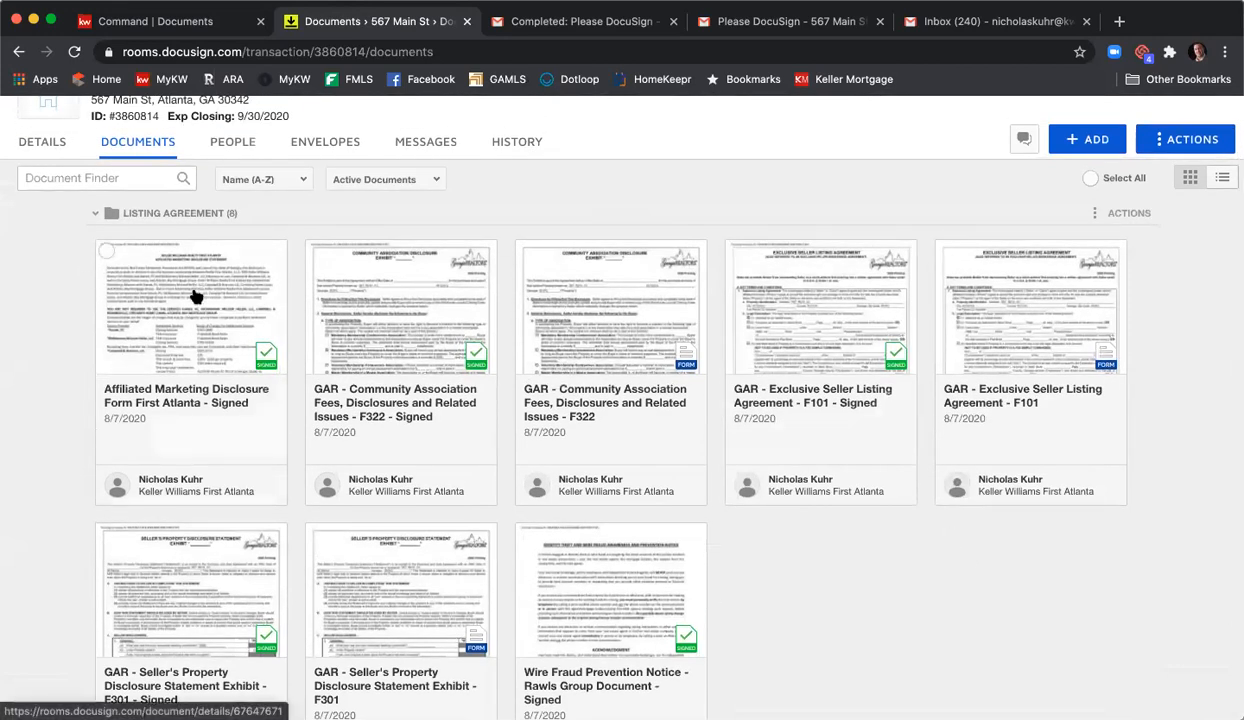
- Combine the signed listing documents into a PDF named '567 Main St Signed Listing Agreement'
left_click(106, 251)
left_click(316, 251)
left_click(736, 251)
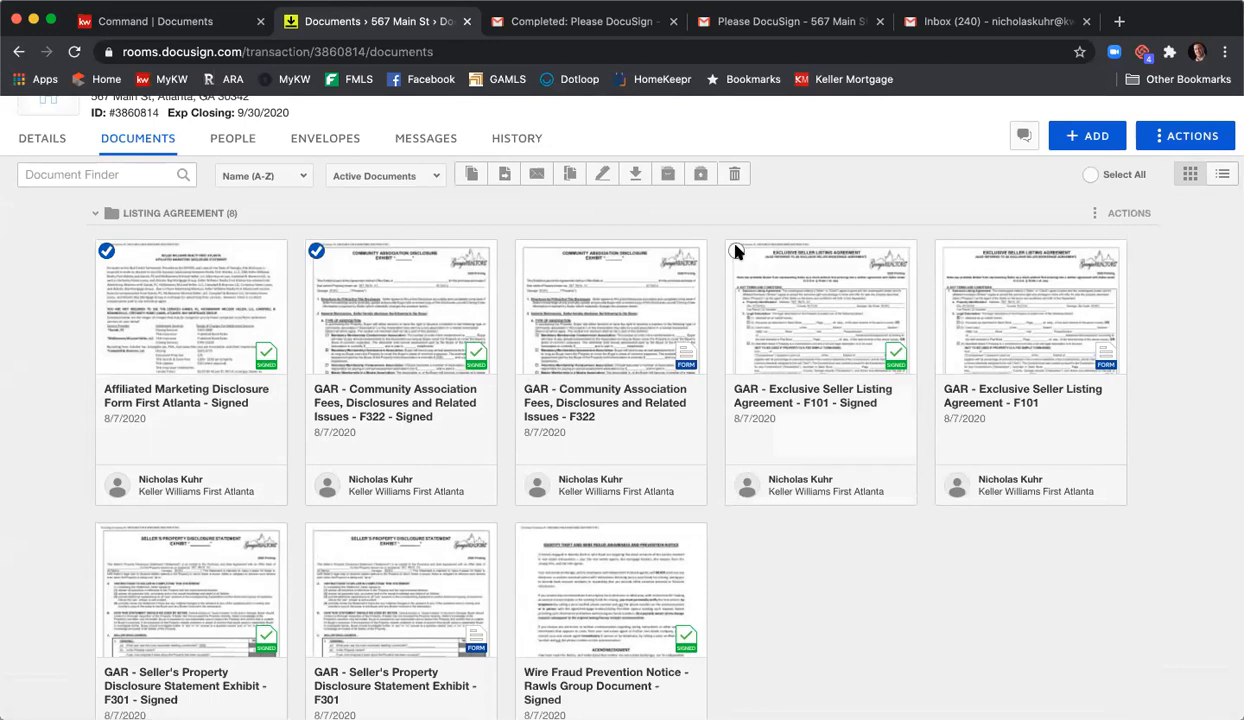
left_click(526, 536)
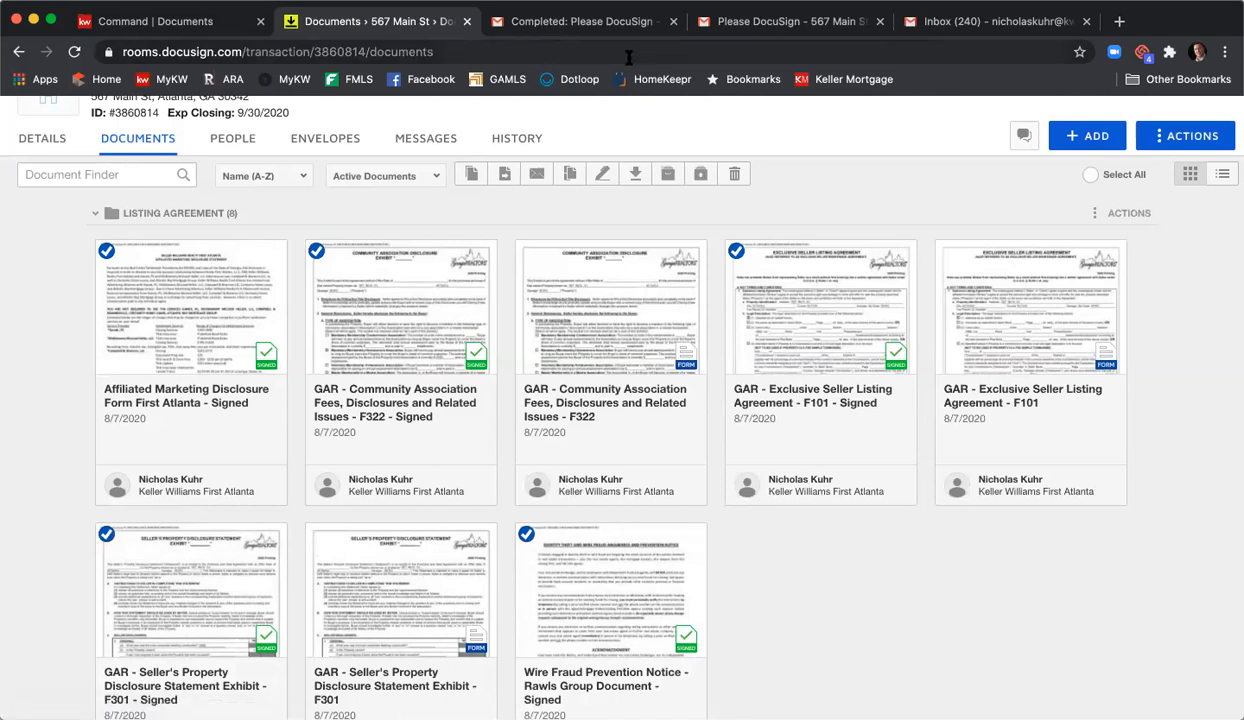
left_click(568, 176)
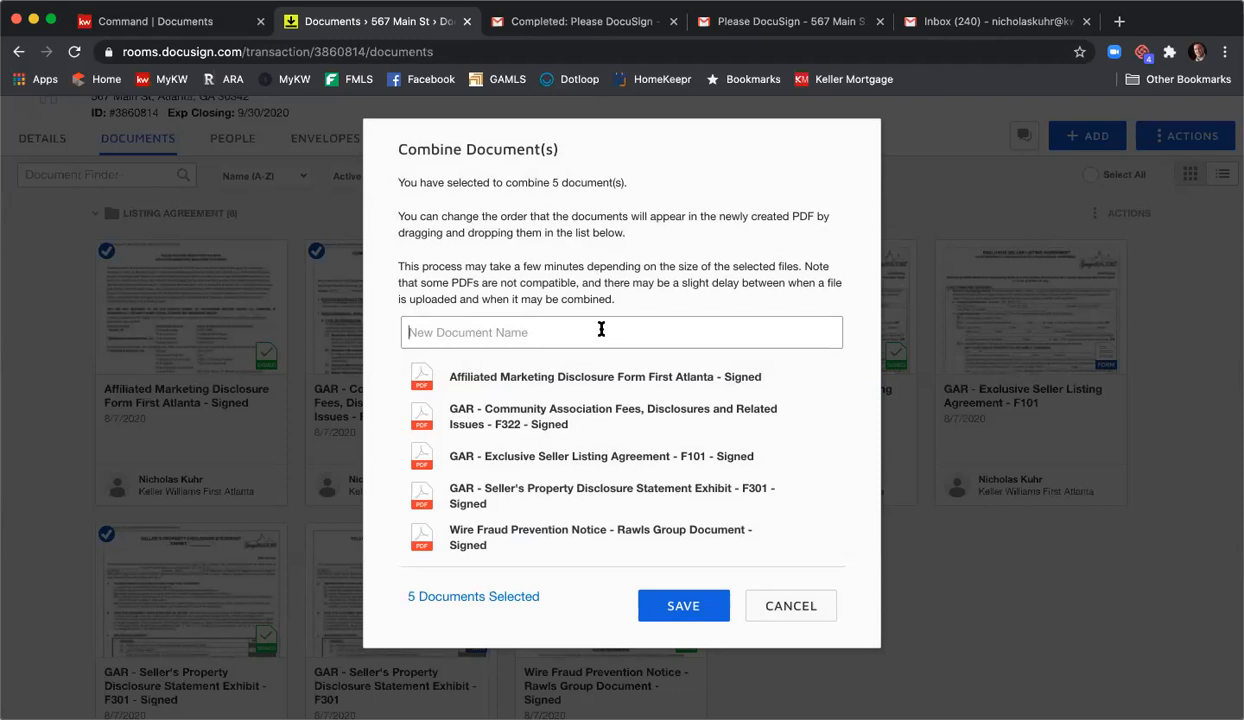
type("567 ")
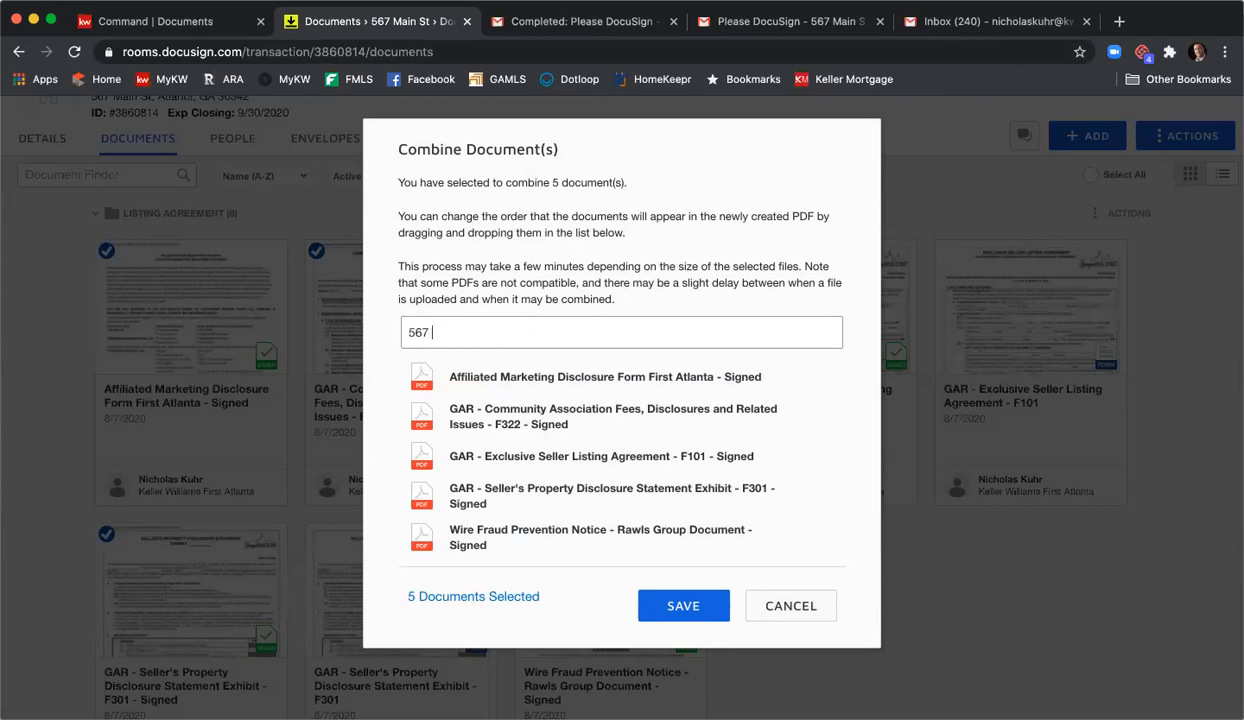
type("Main St Signed Listing S")
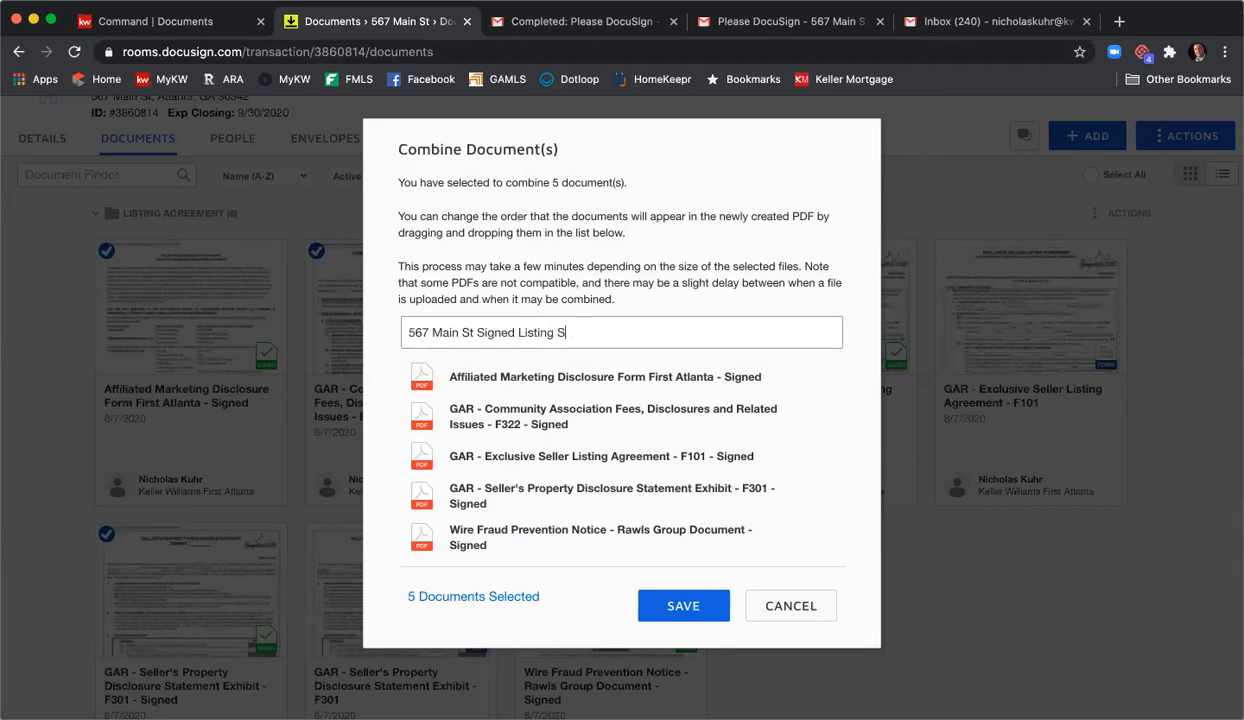
type("Agrereement")
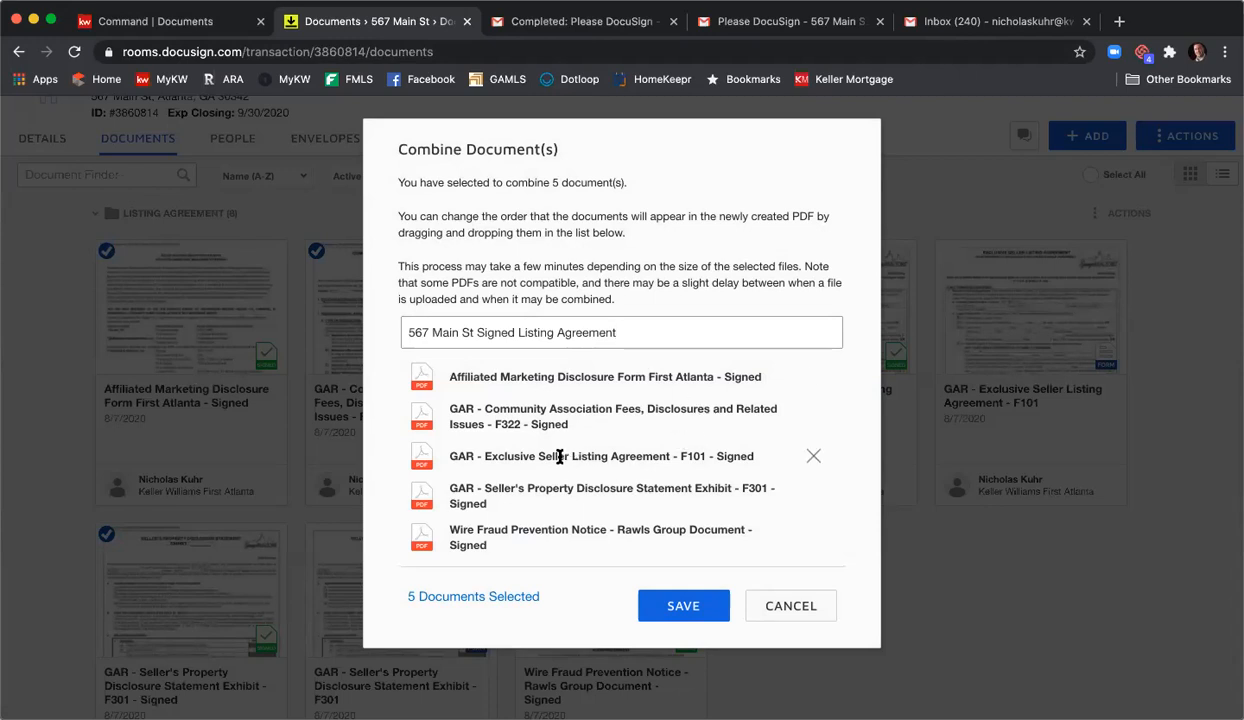
- Order the combined PDF as F101 listing agreement, F301 disclosure, F322 fees, then save it
left_click_drag(557, 456, 557, 380)
left_click_drag(541, 483, 540, 402)
left_click_drag(550, 497, 550, 467)
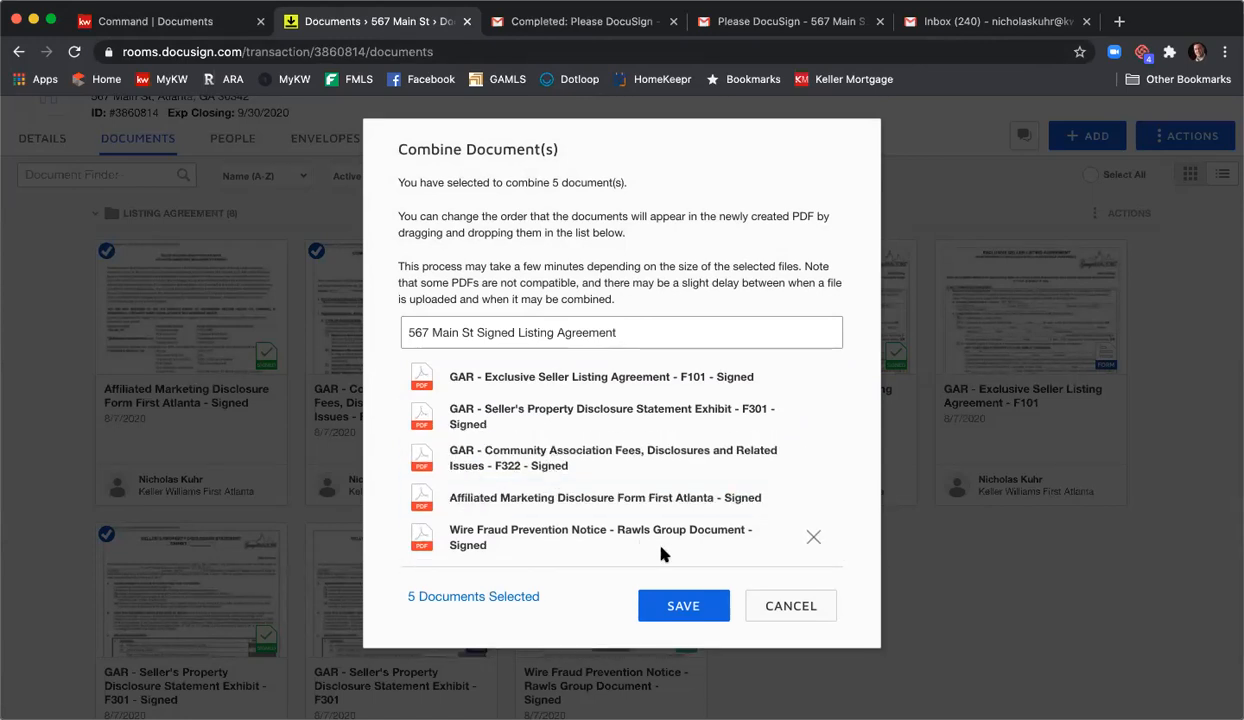
left_click(674, 605)
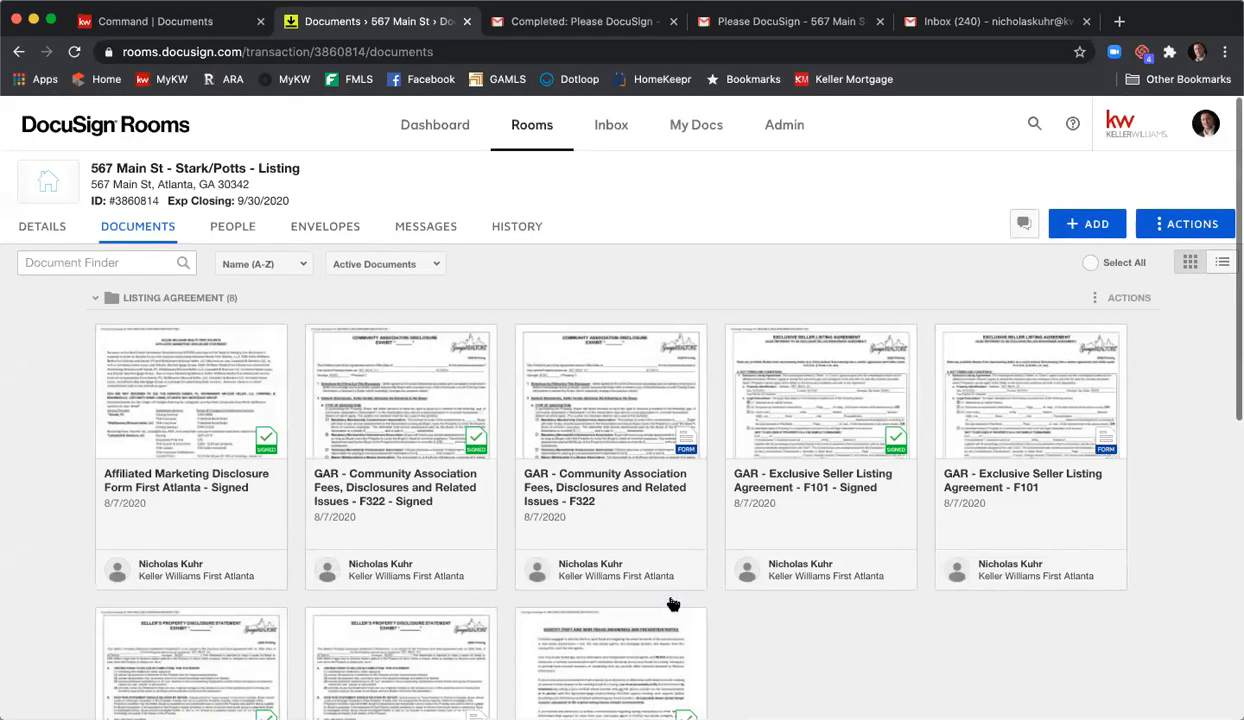
- Drag the 567 Main St Signed Listing Agreement into the Listing Agreement folder
scroll(672, 464, "down", 8)
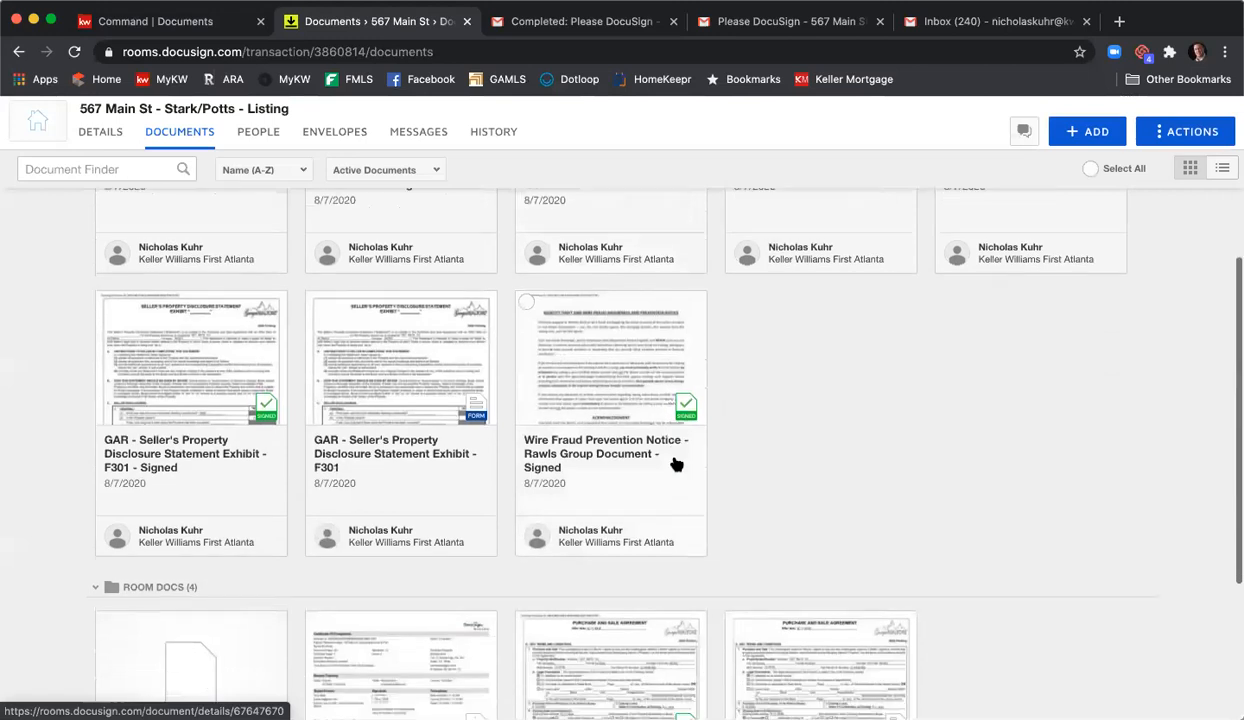
scroll(679, 464, "down", 2)
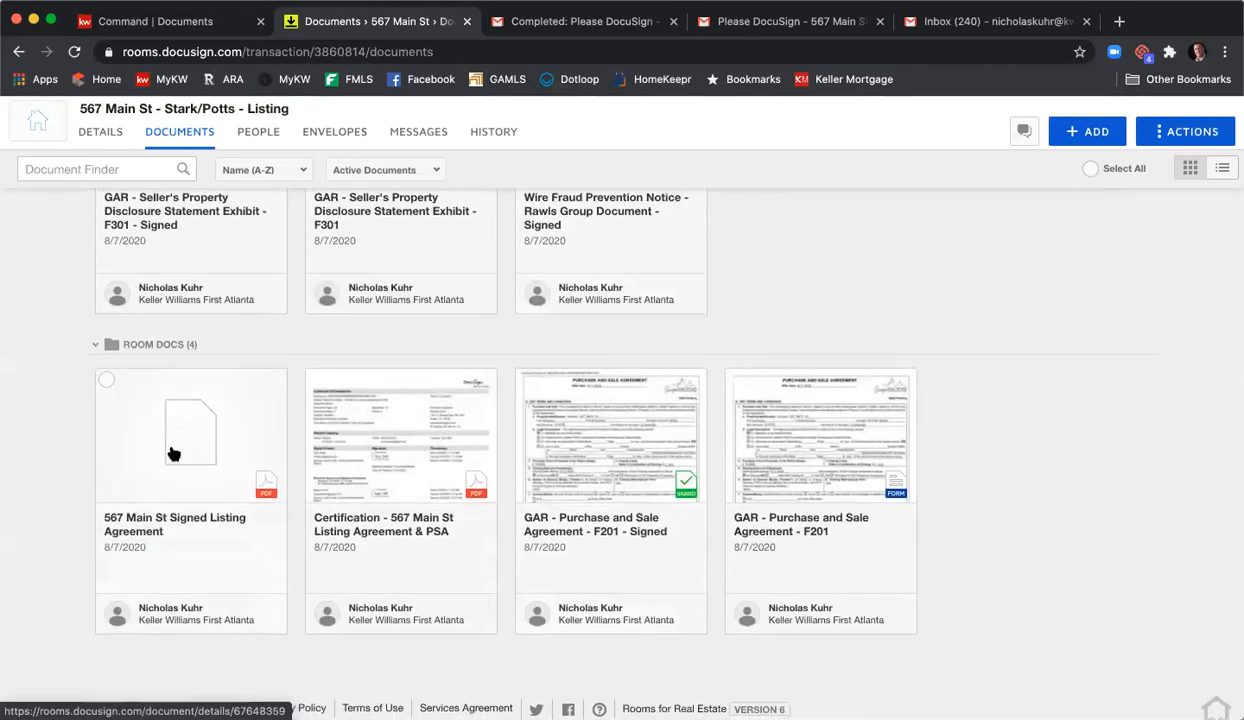
left_click_drag(172, 454, 899, 256)
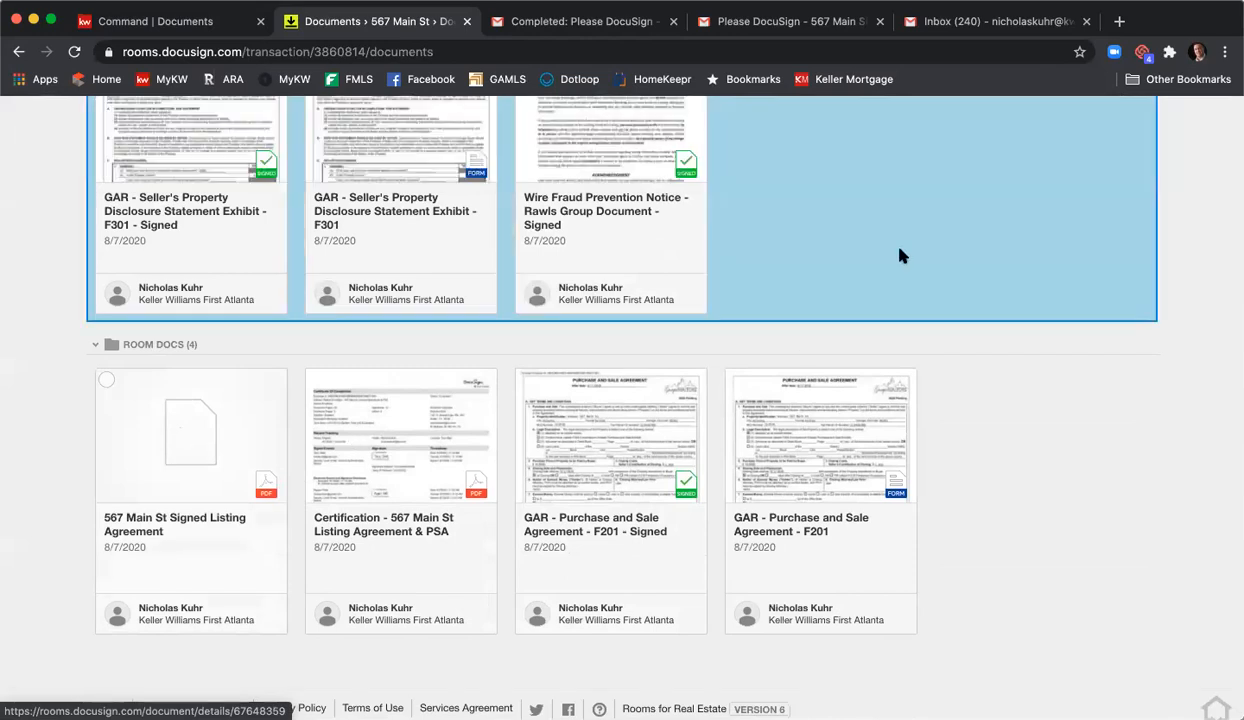
left_click_drag(900, 177, 900, 176)
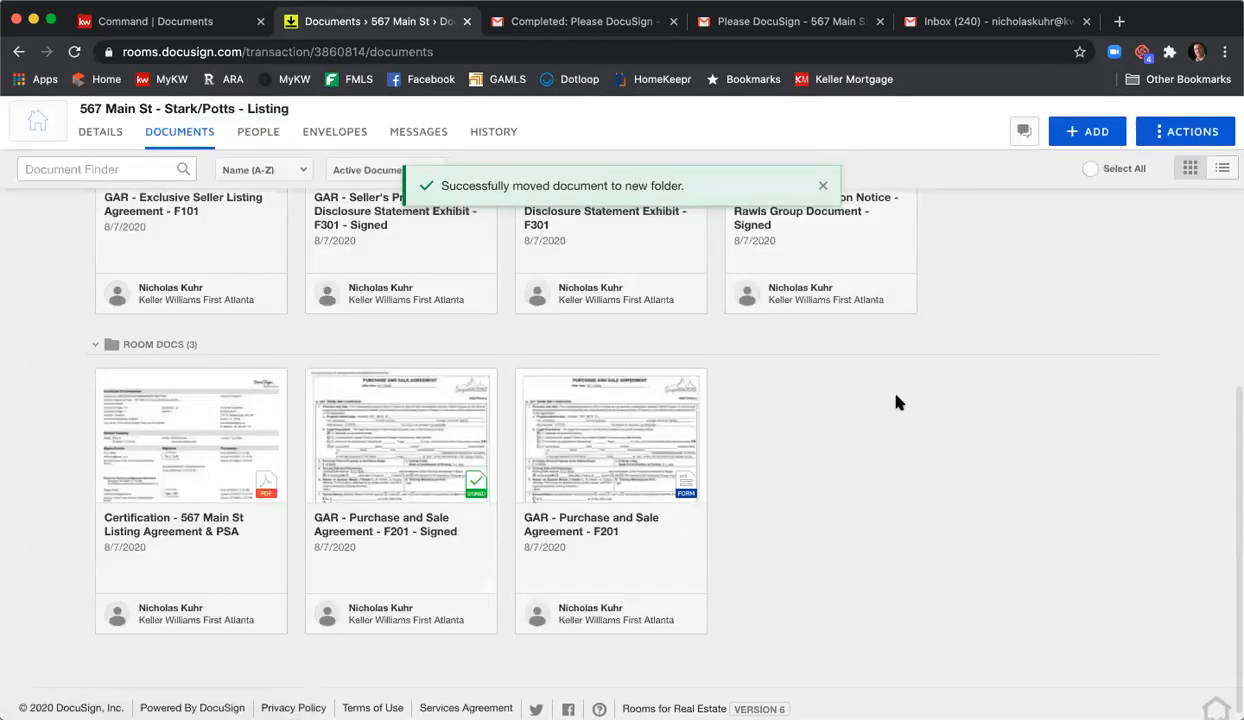
scroll(894, 400, "up", 2)
scroll(908, 410, "down", 2)
scroll(908, 410, "up", 5)
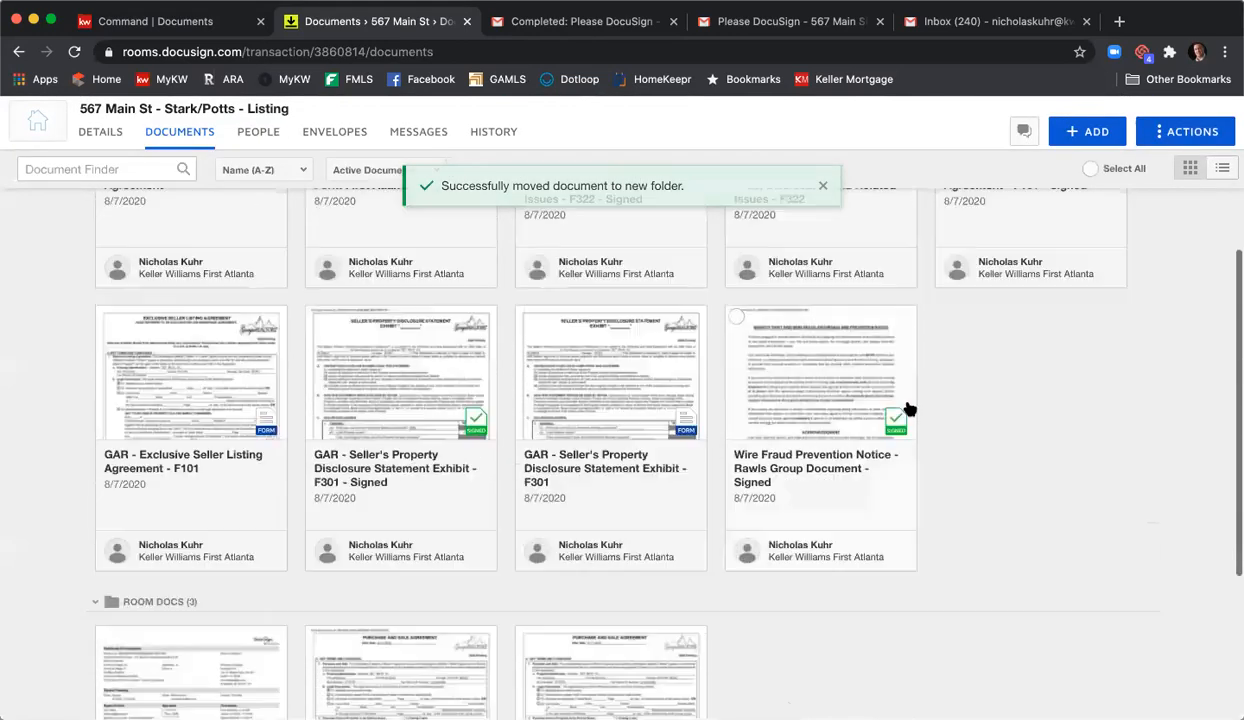
scroll(908, 410, "up", 5)
- Preview the combined signed listing agreement in the viewer and return to the documents grid
left_click(243, 370)
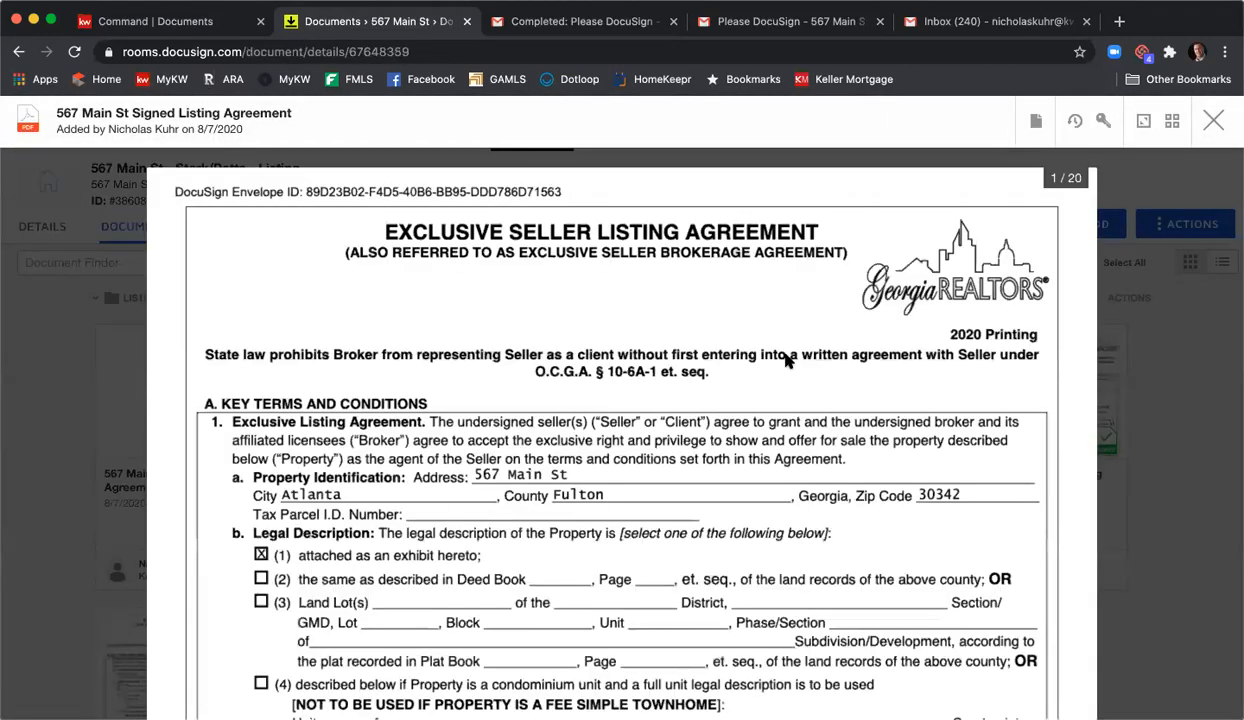
scroll(790, 360, "down", 15)
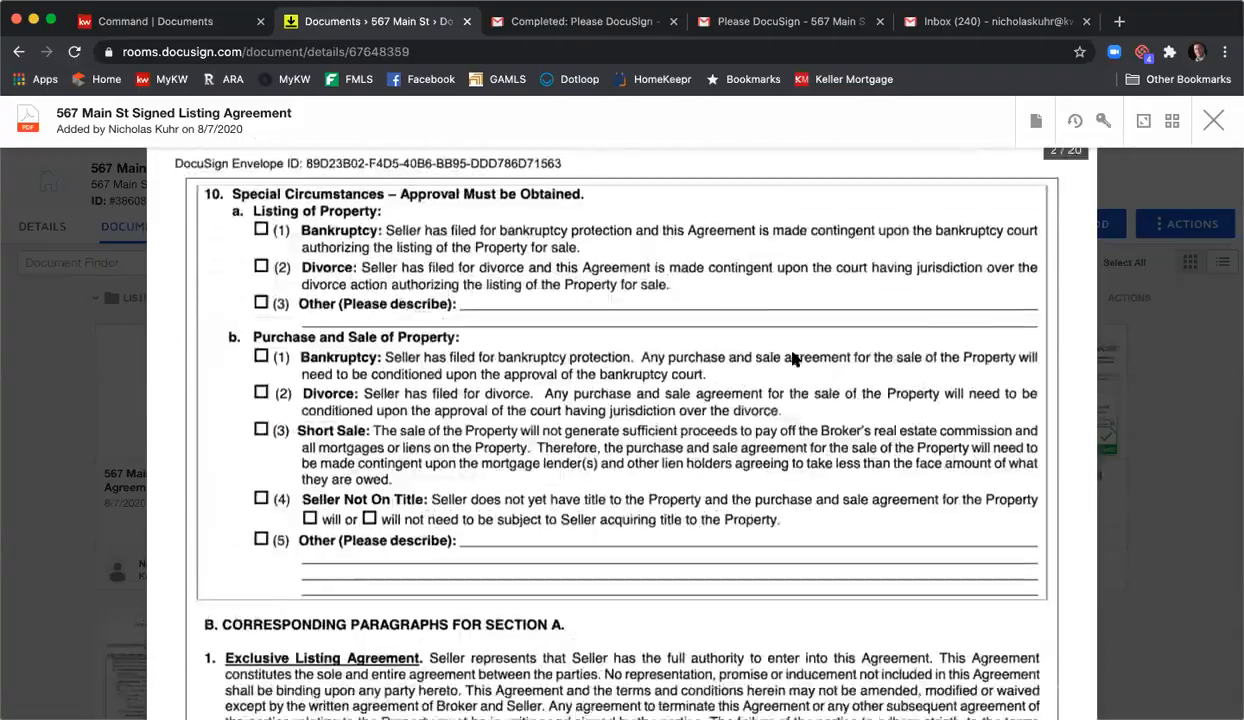
scroll(792, 360, "down", 20)
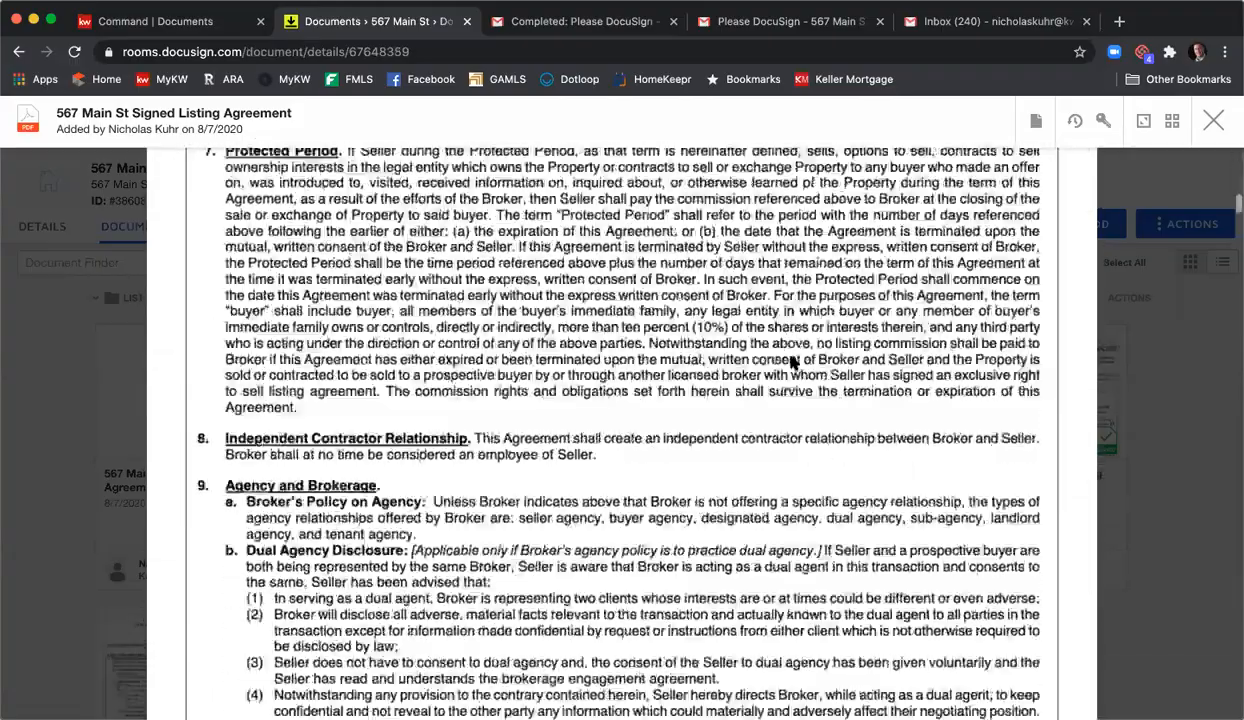
scroll(792, 362, "down", 20)
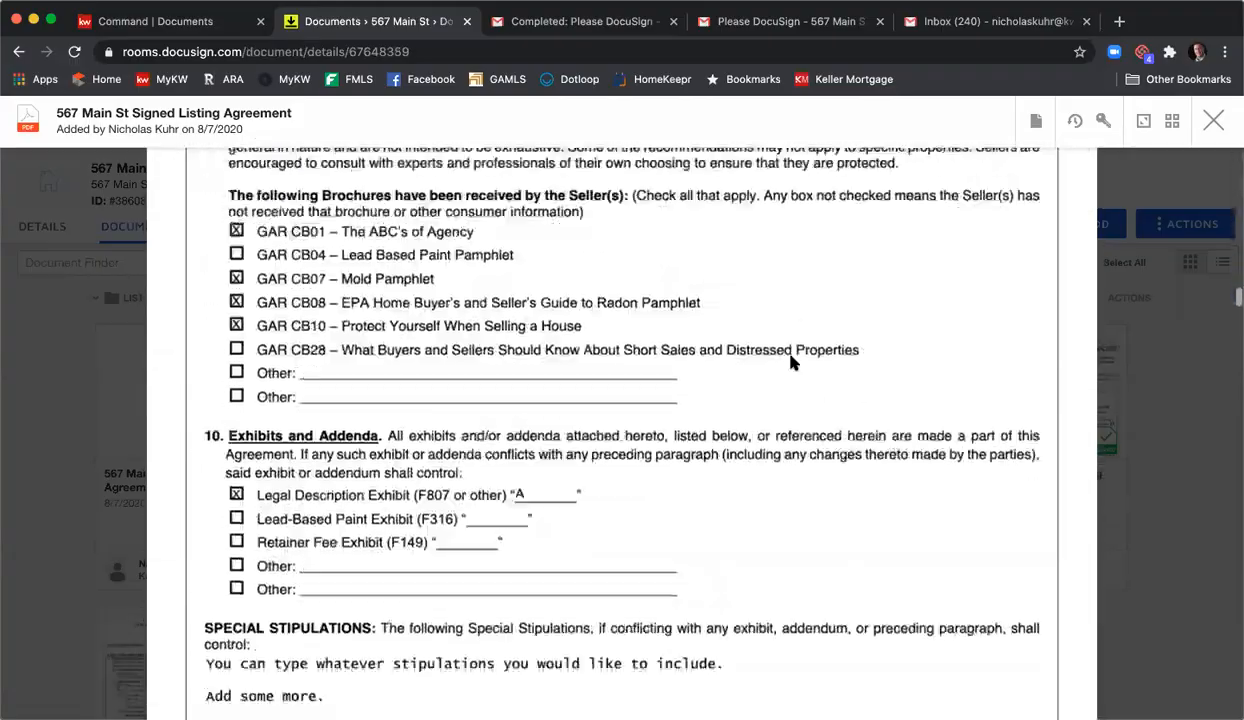
left_click(1037, 122)
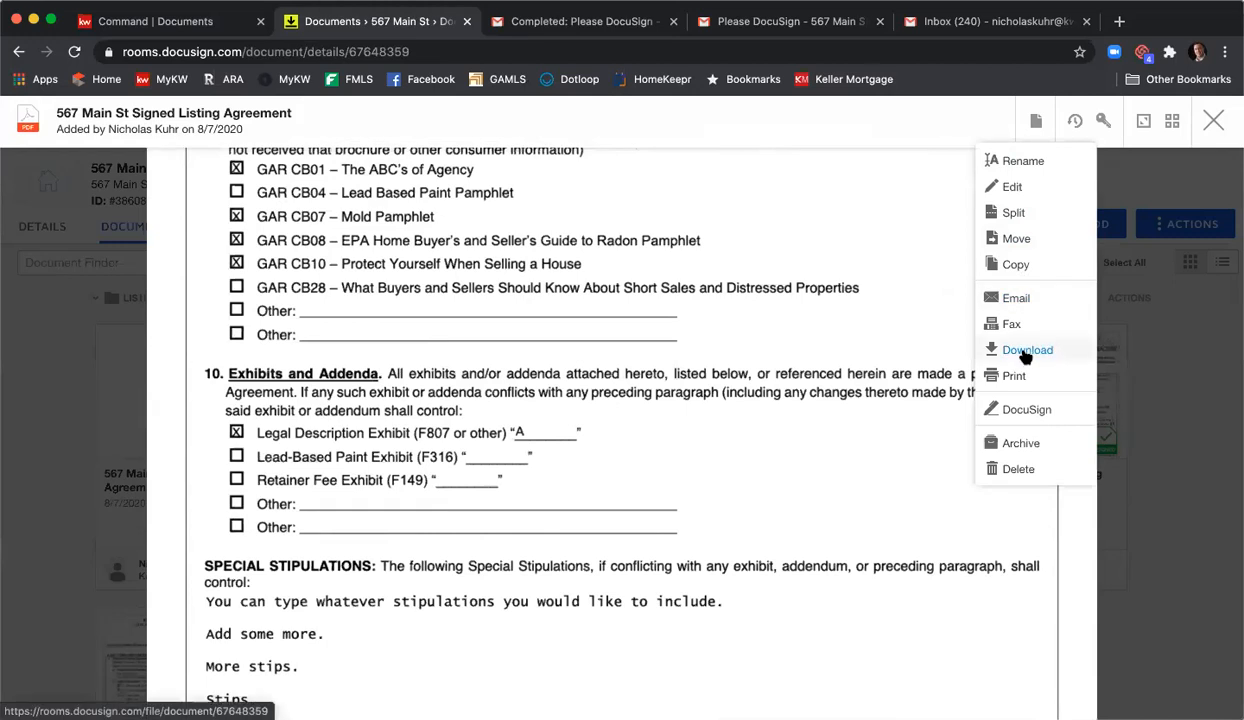
left_click(1213, 121)
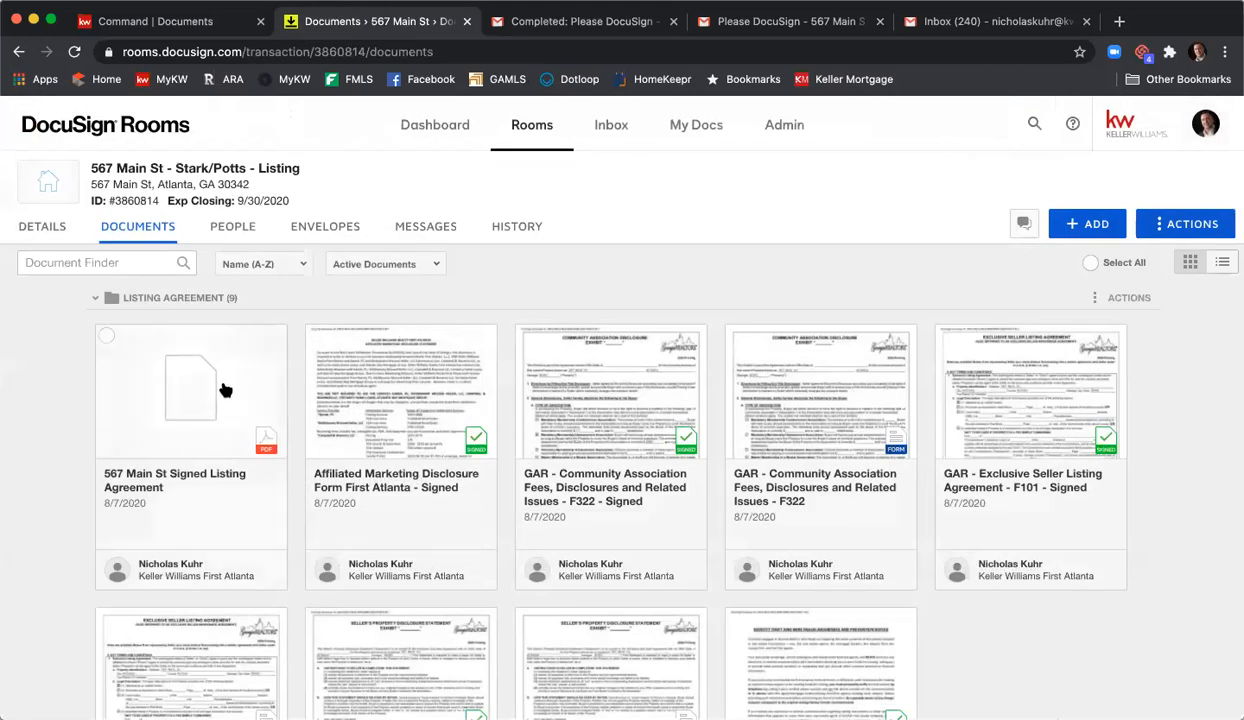
left_click(106, 337)
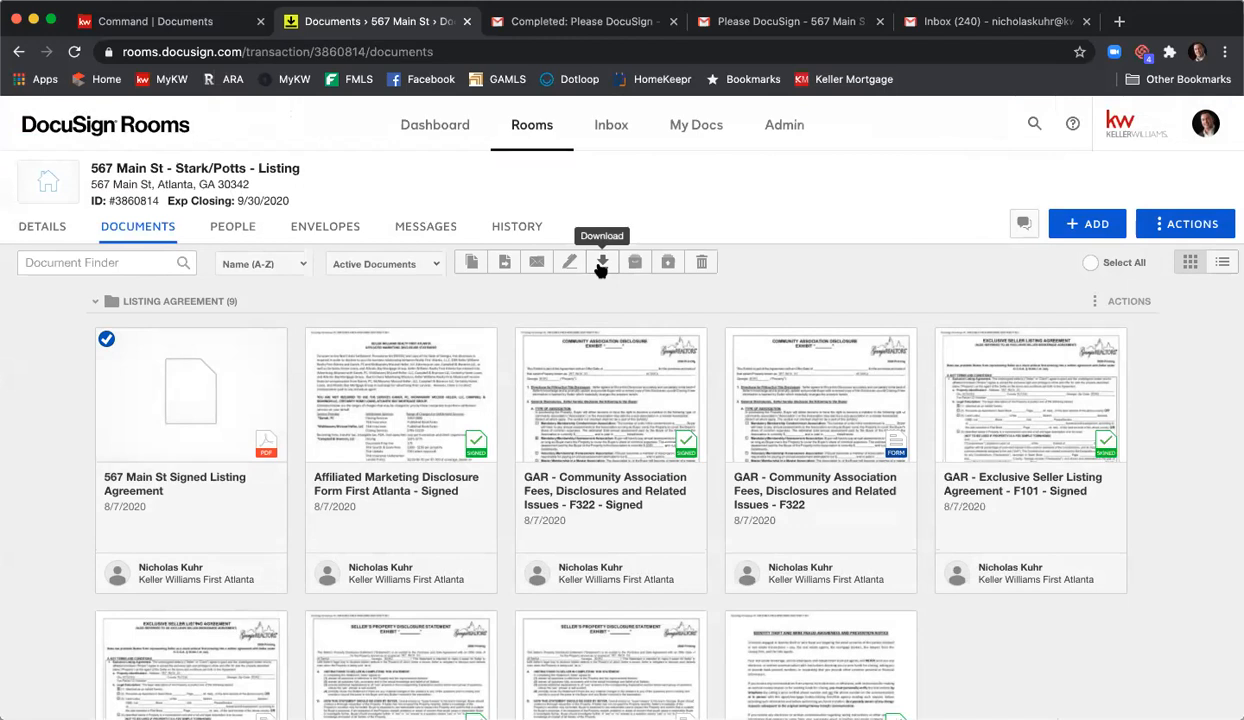
left_click(95, 335)
left_click(1212, 118)
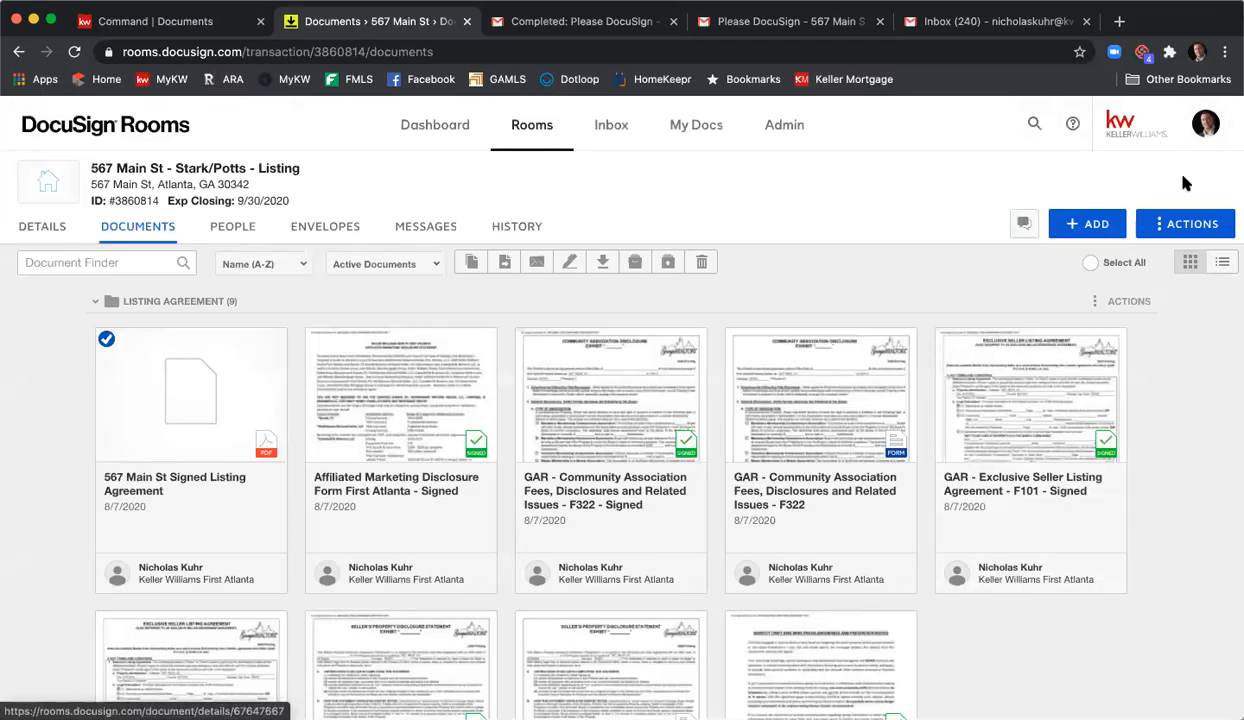
left_click(1097, 227)
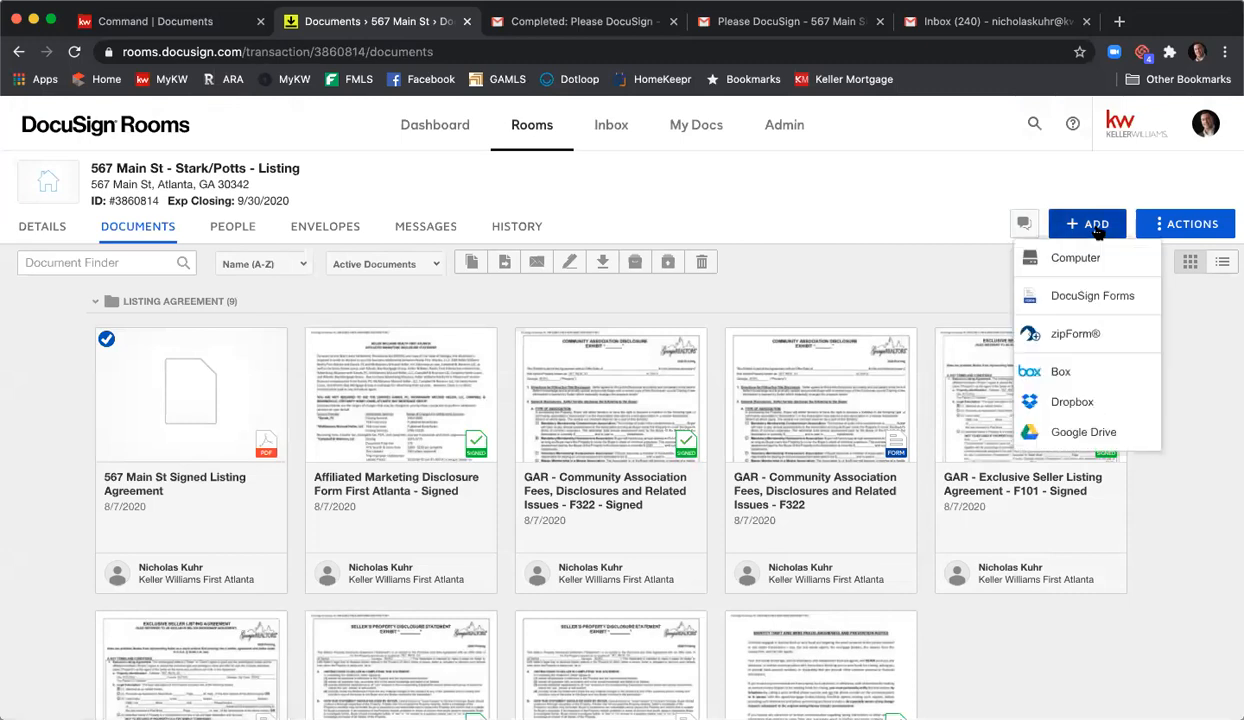
left_click(1036, 256)
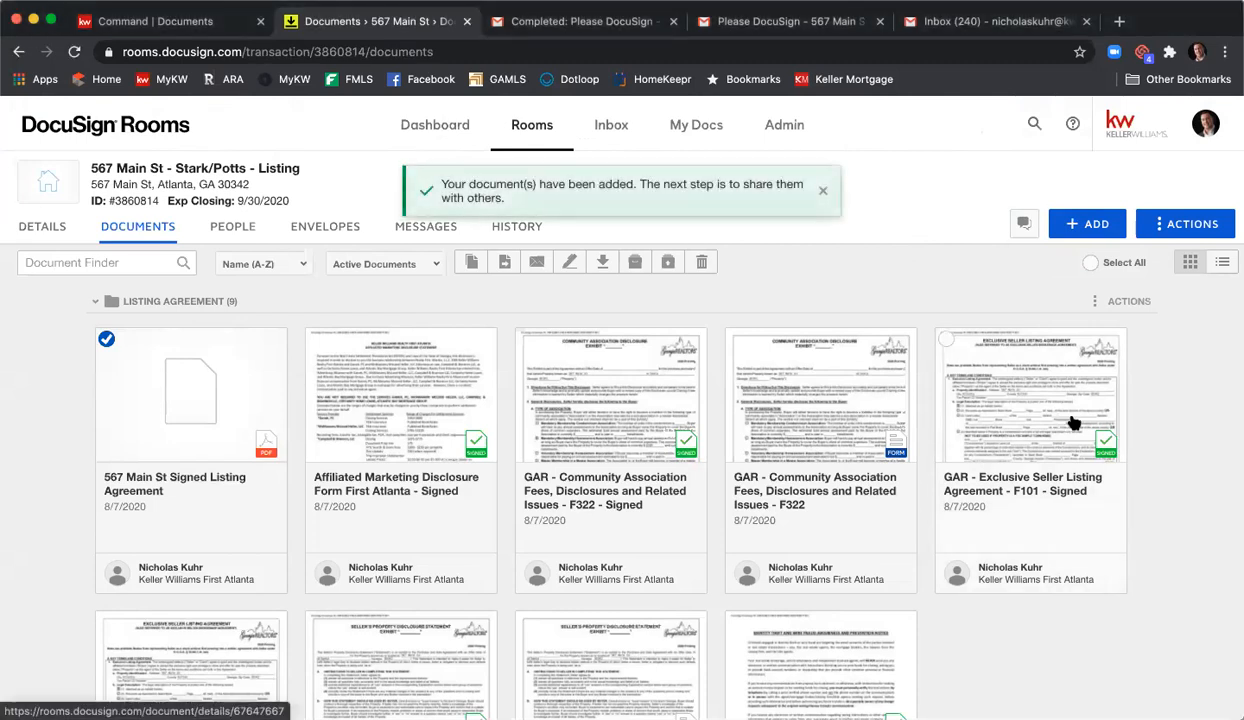
scroll(1076, 421, "down", 5)
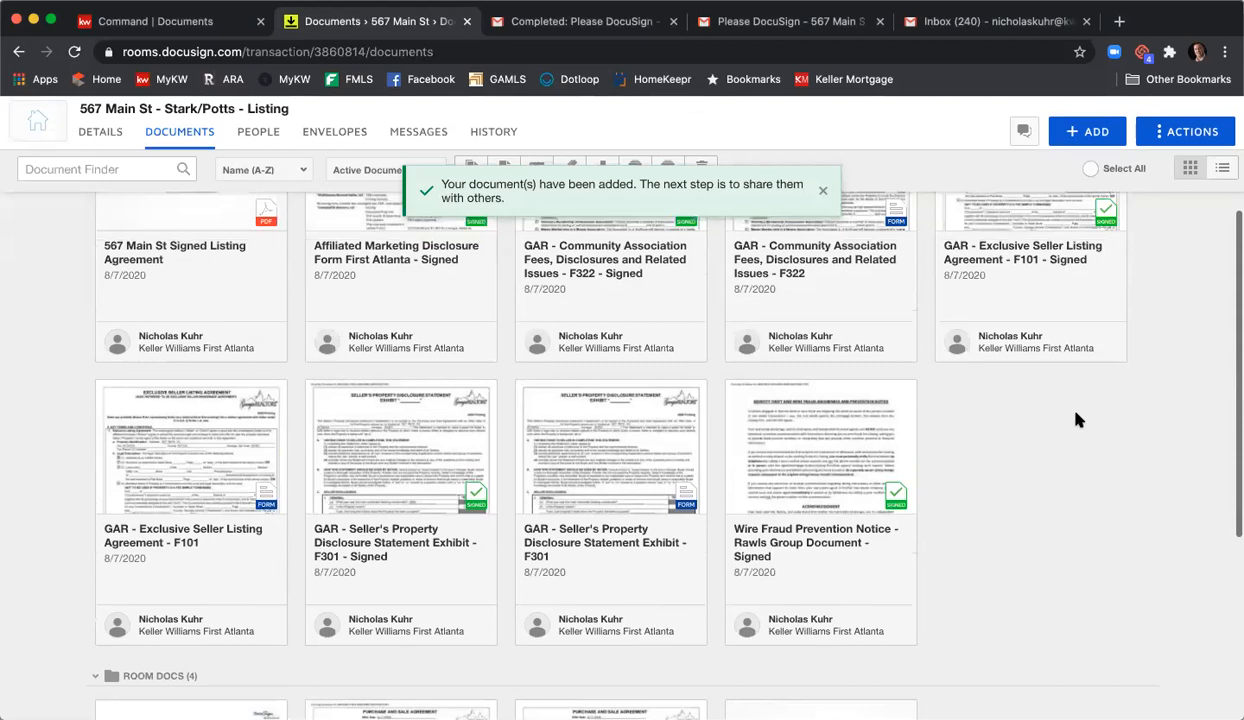
scroll(1070, 418, "down", 3)
scroll(1072, 419, "down", 3)
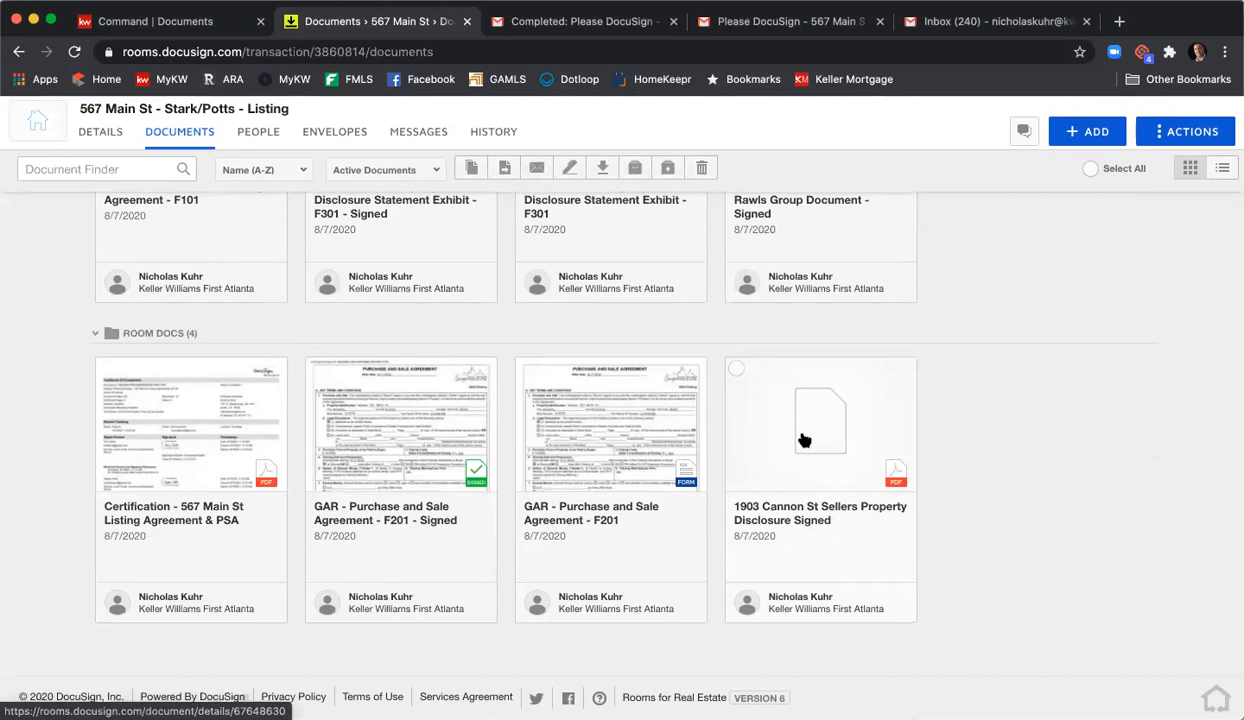
scroll(694, 389, "up", 5)
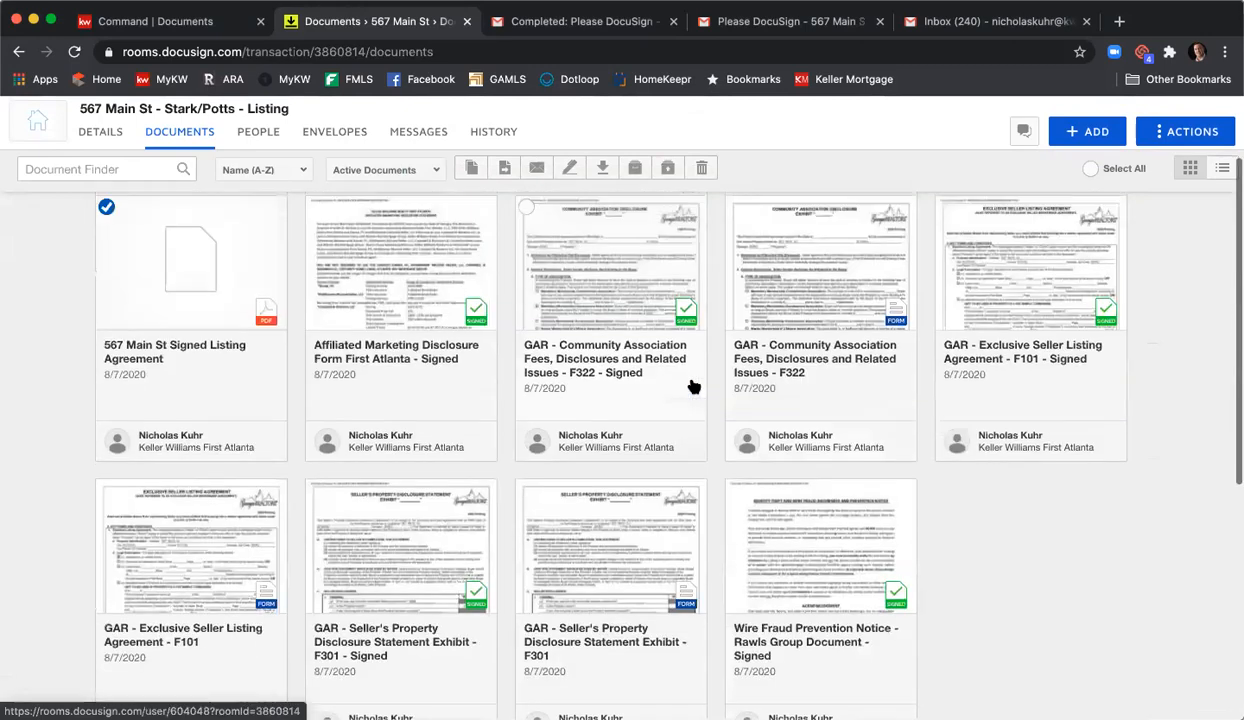
scroll(694, 387, "up", 3)
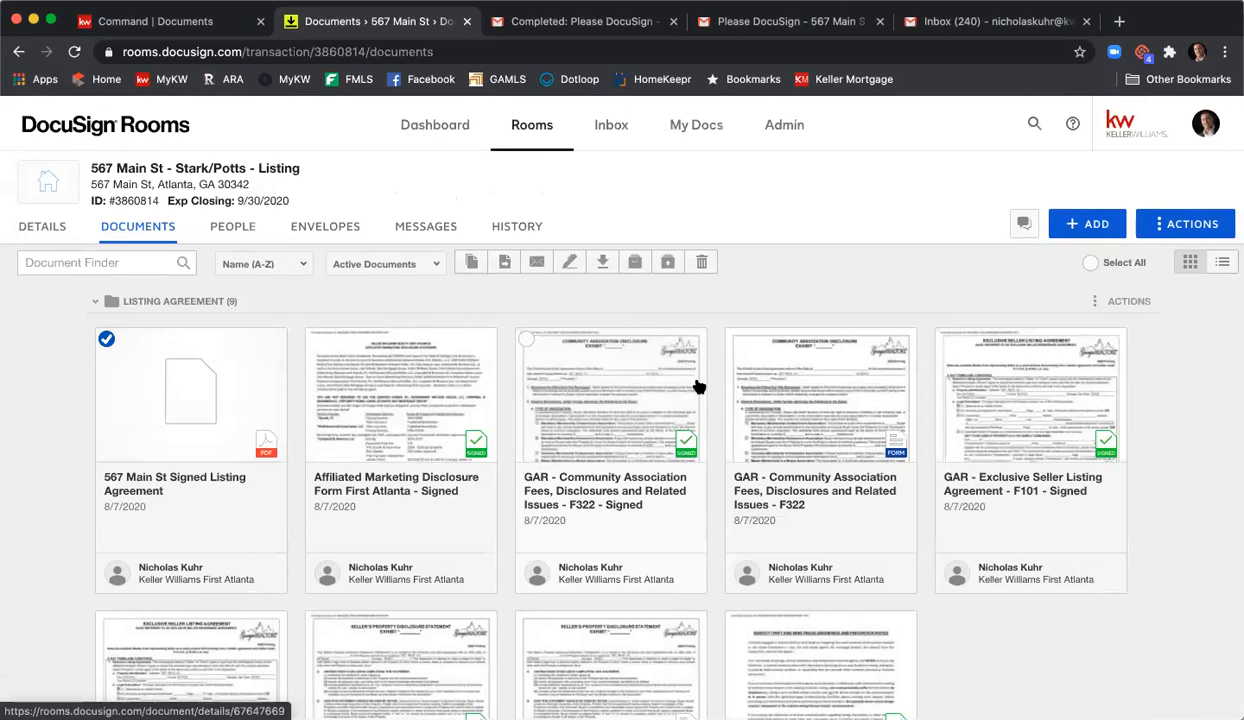
left_click(106, 339)
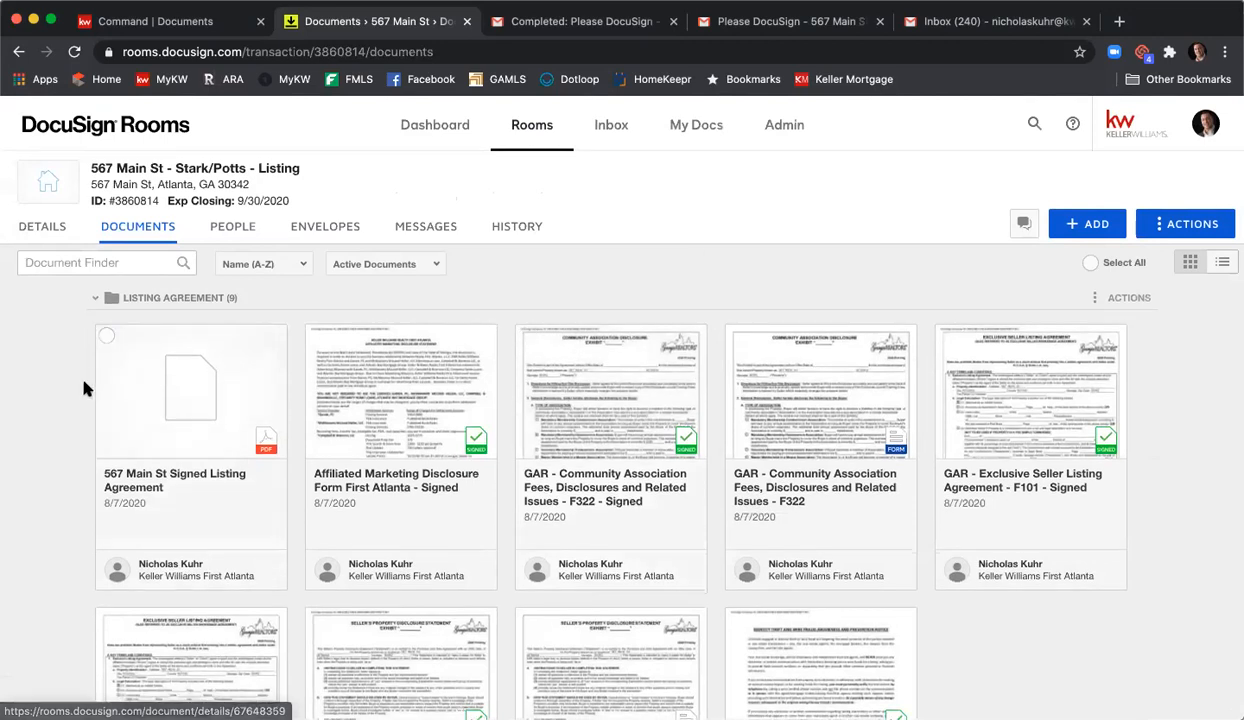
scroll(883, 278, "down", 3)
scroll(883, 280, "down", 4)
scroll(865, 430, "up", 2)
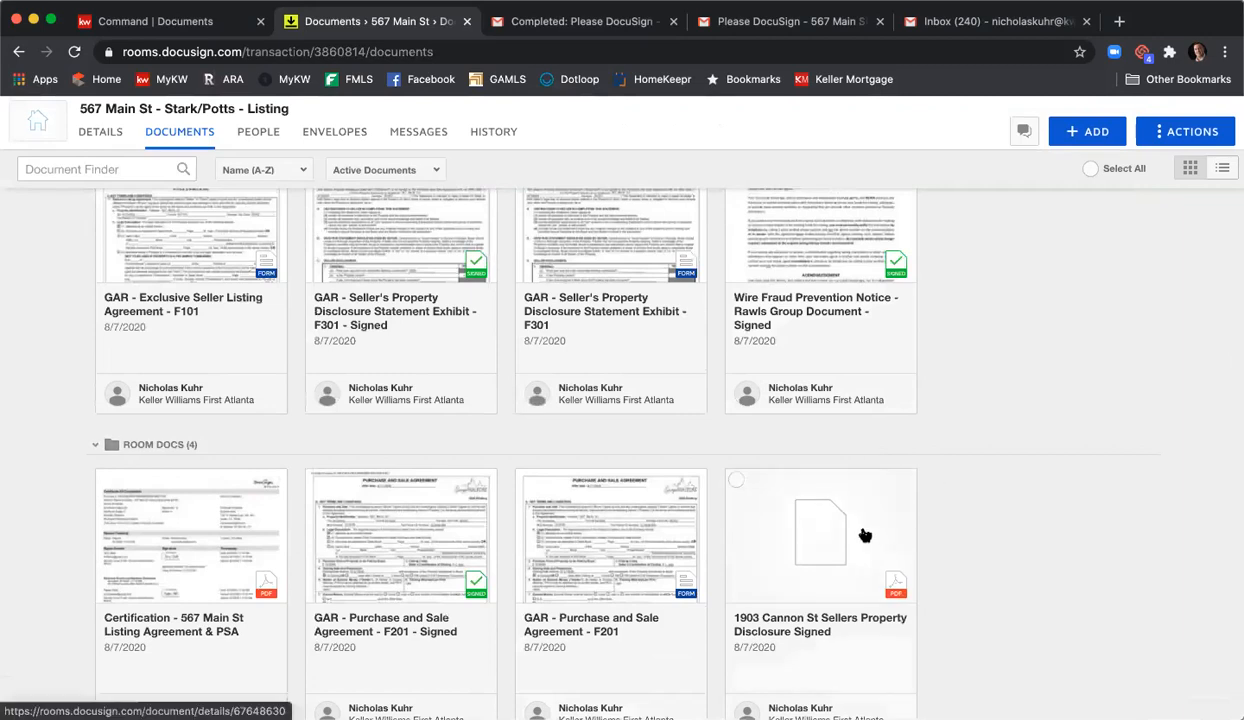
left_click(736, 480)
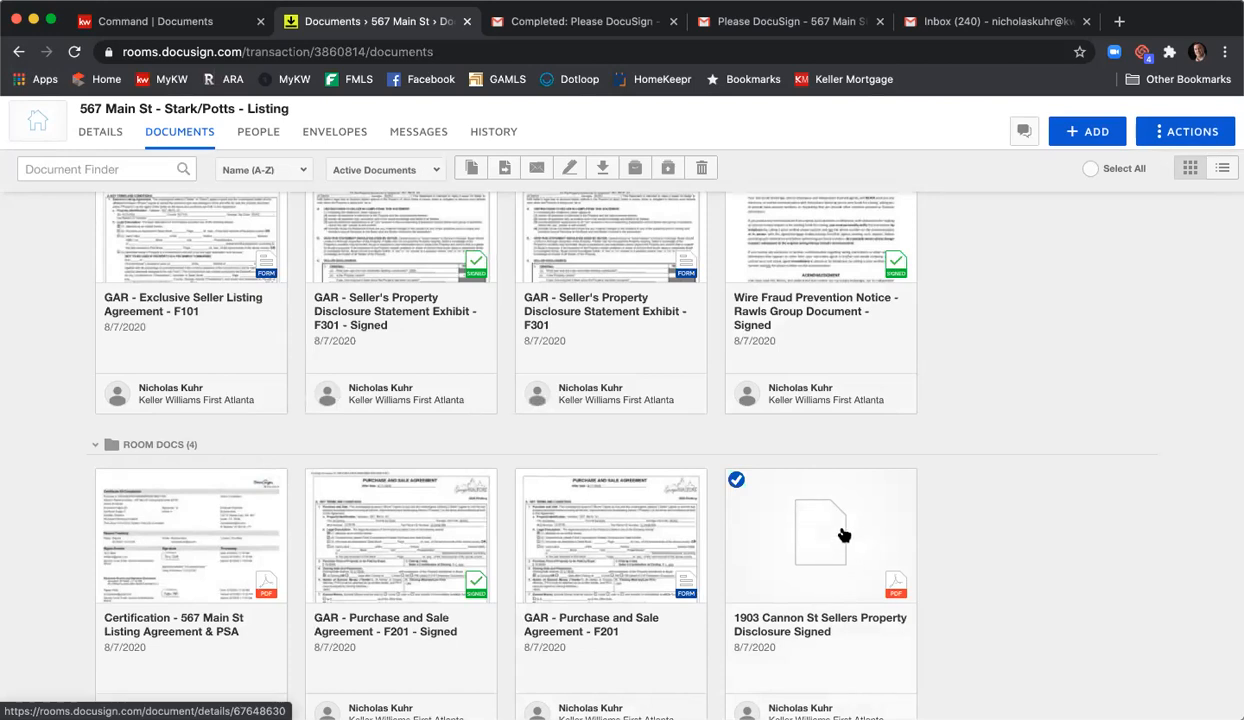
left_click(843, 535)
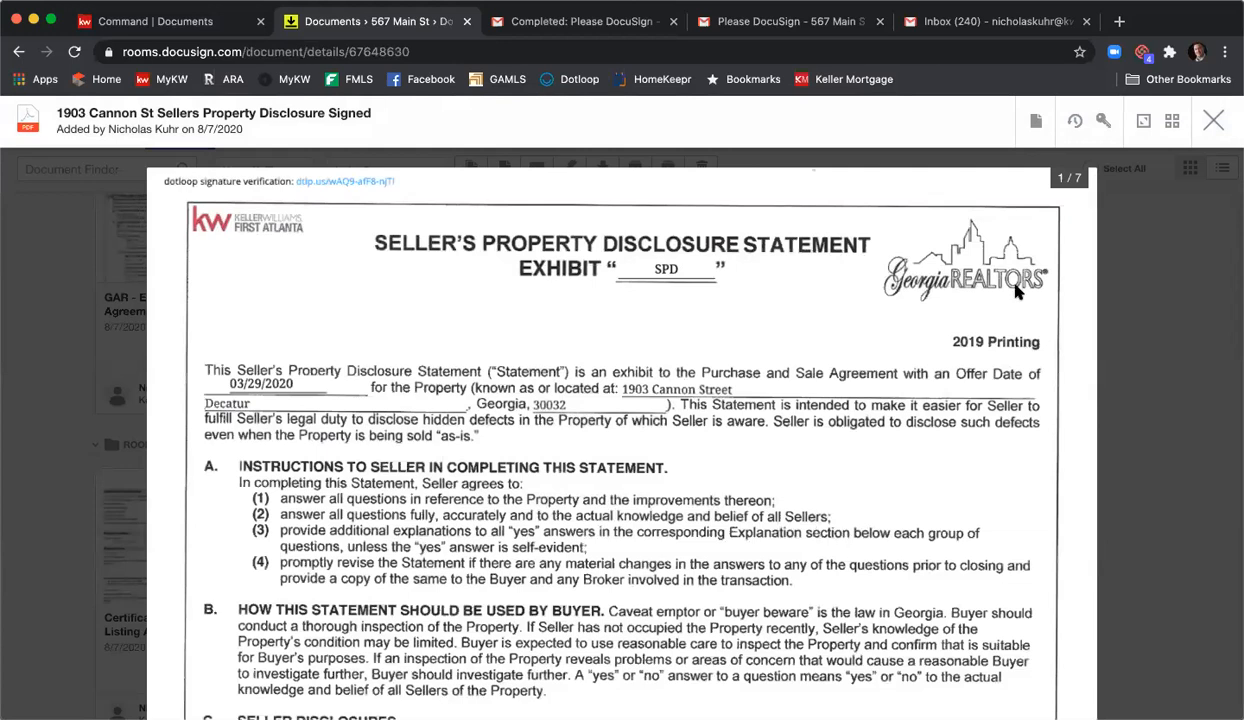
left_click(1038, 122)
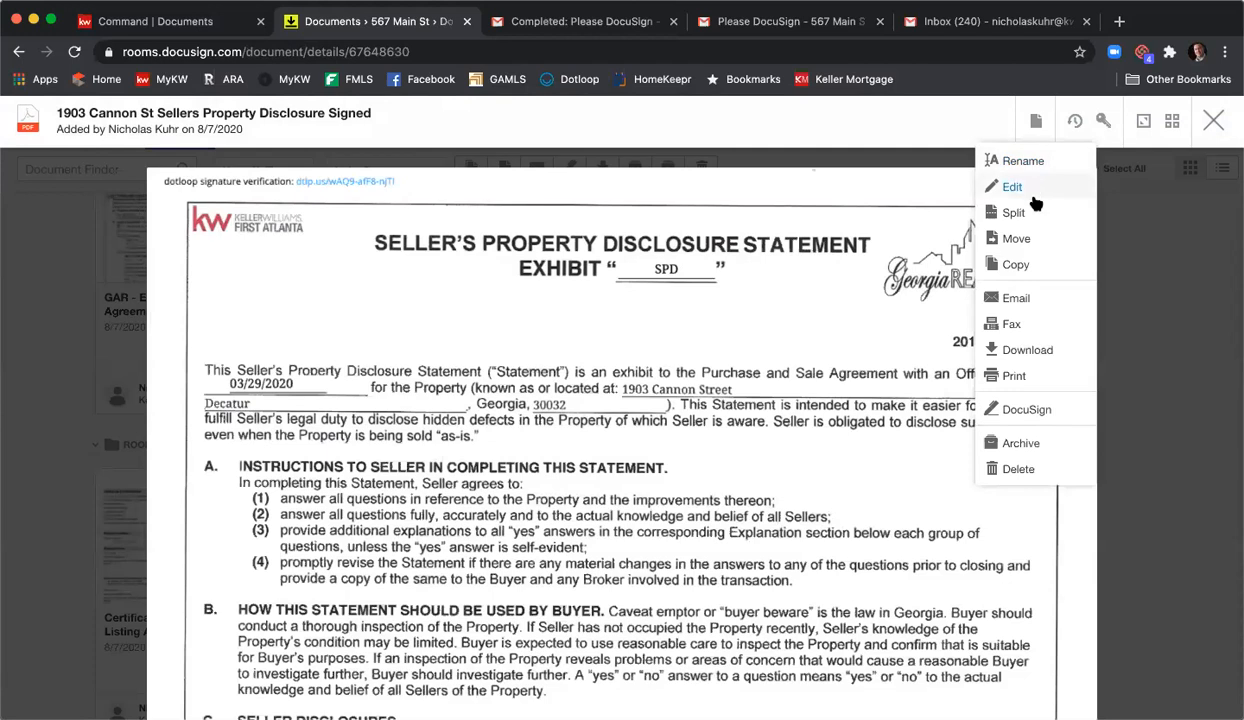
left_click(1014, 213)
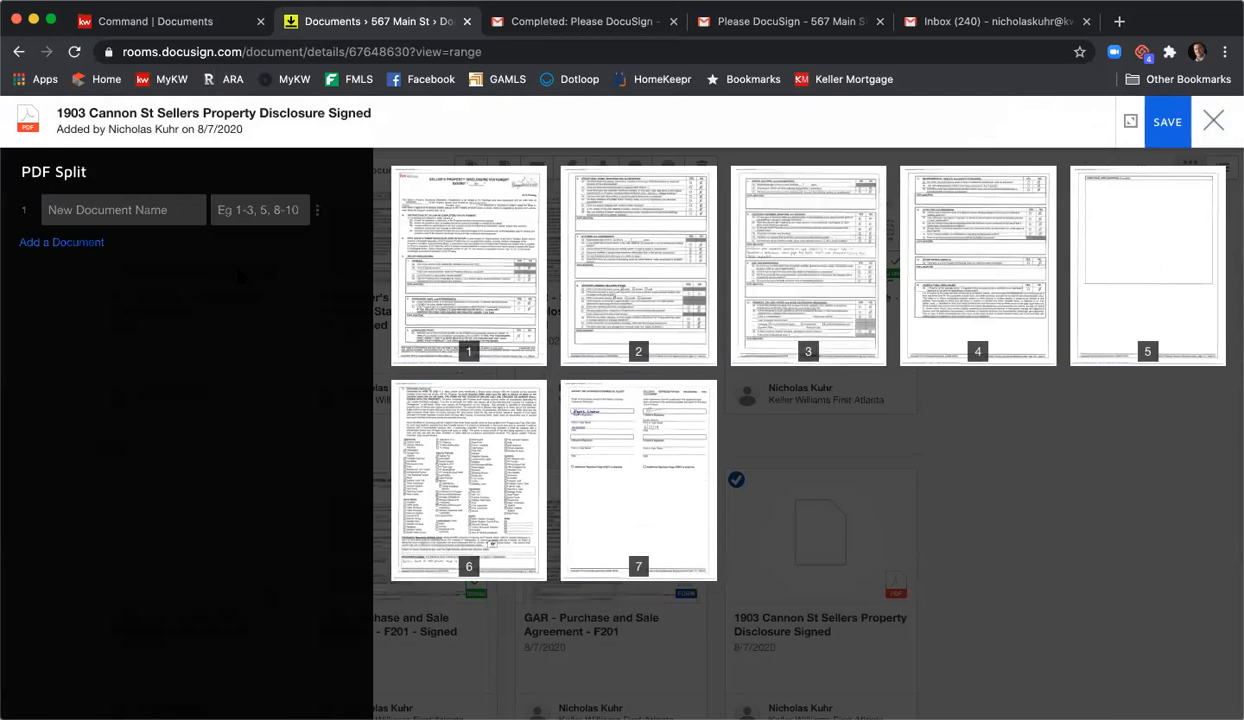
left_click(277, 206)
type("1-2")
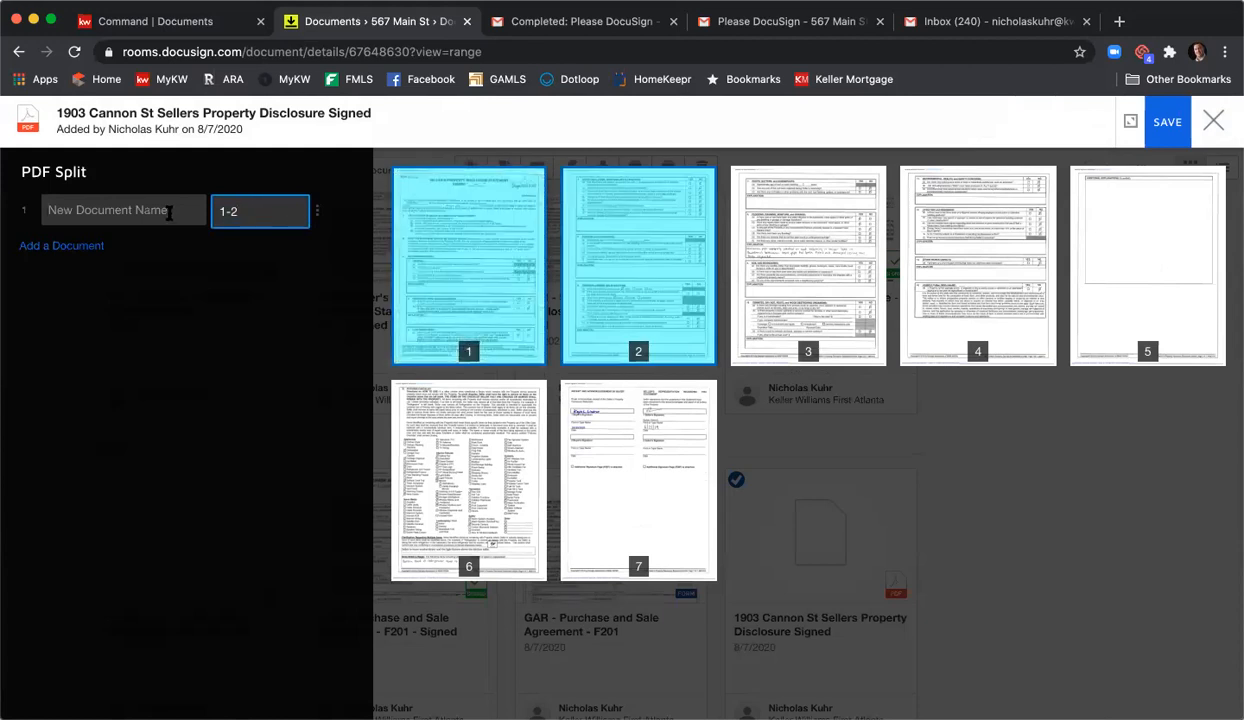
type("Signed Agreement")
- Add a second split part named 'Another Document' covering pages 3-4
left_click(72, 246)
left_click(263, 252)
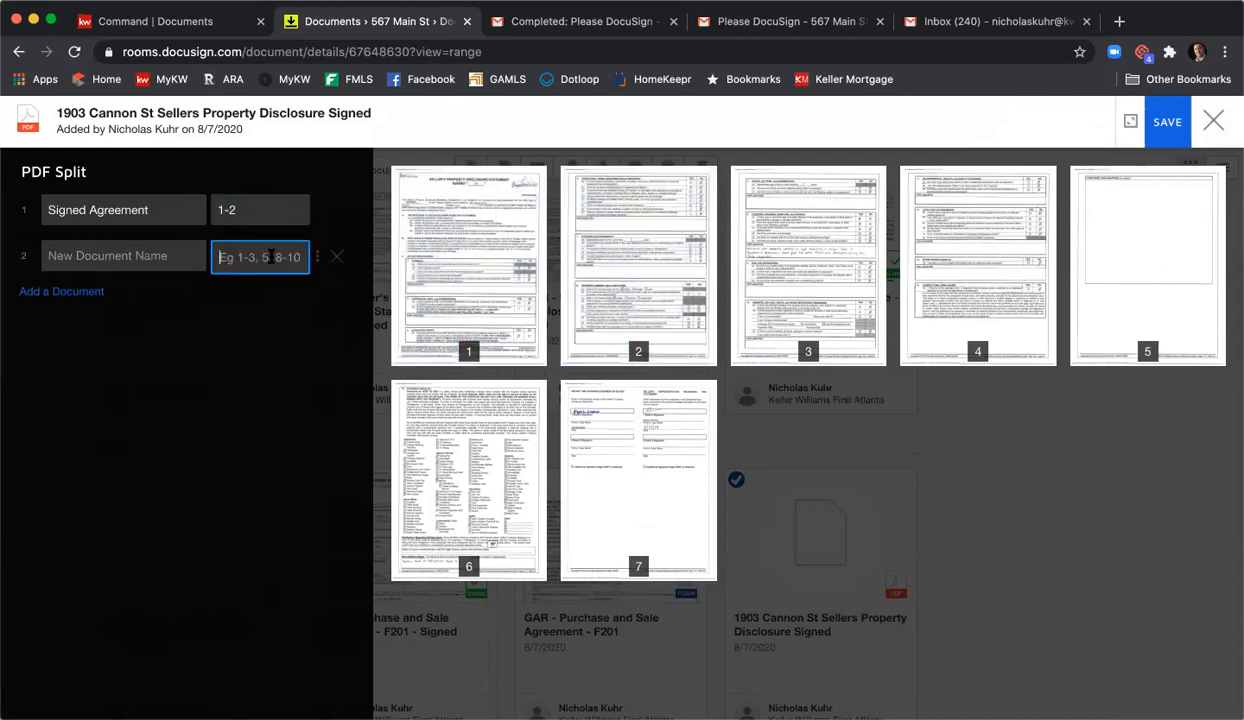
type("34-")
key("BackSpace")
type("-4")
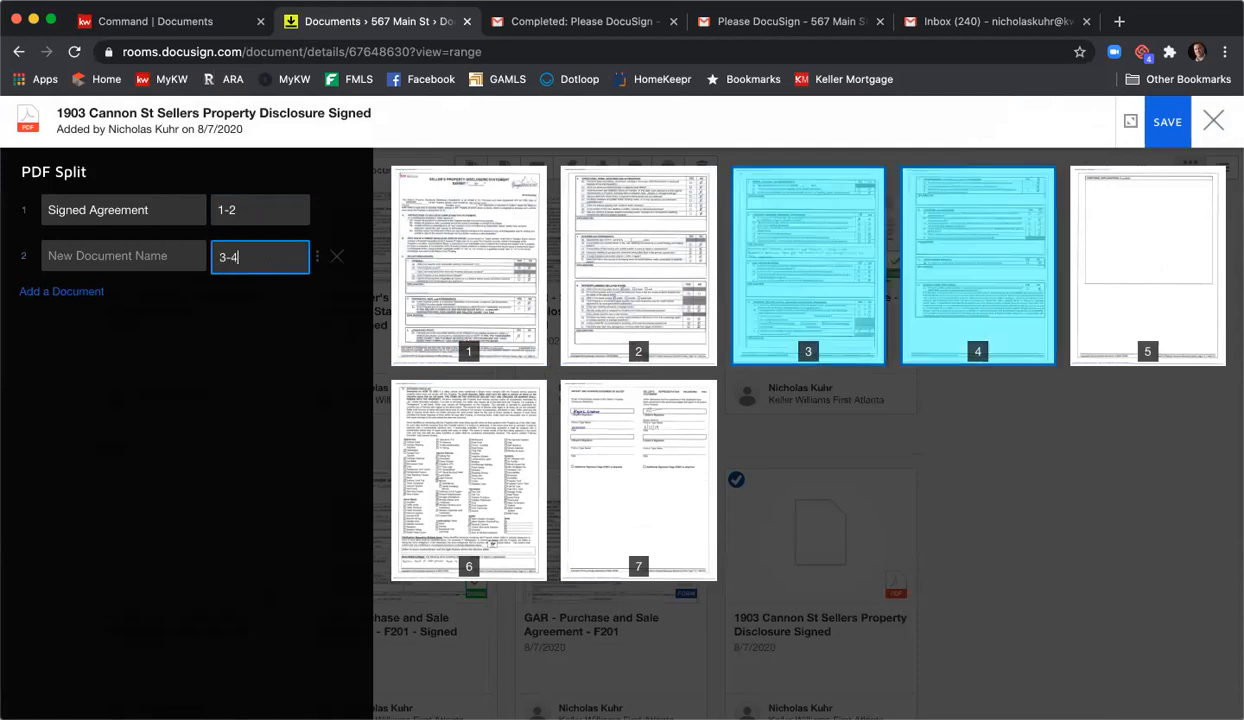
left_click(197, 258)
type("Another Document")
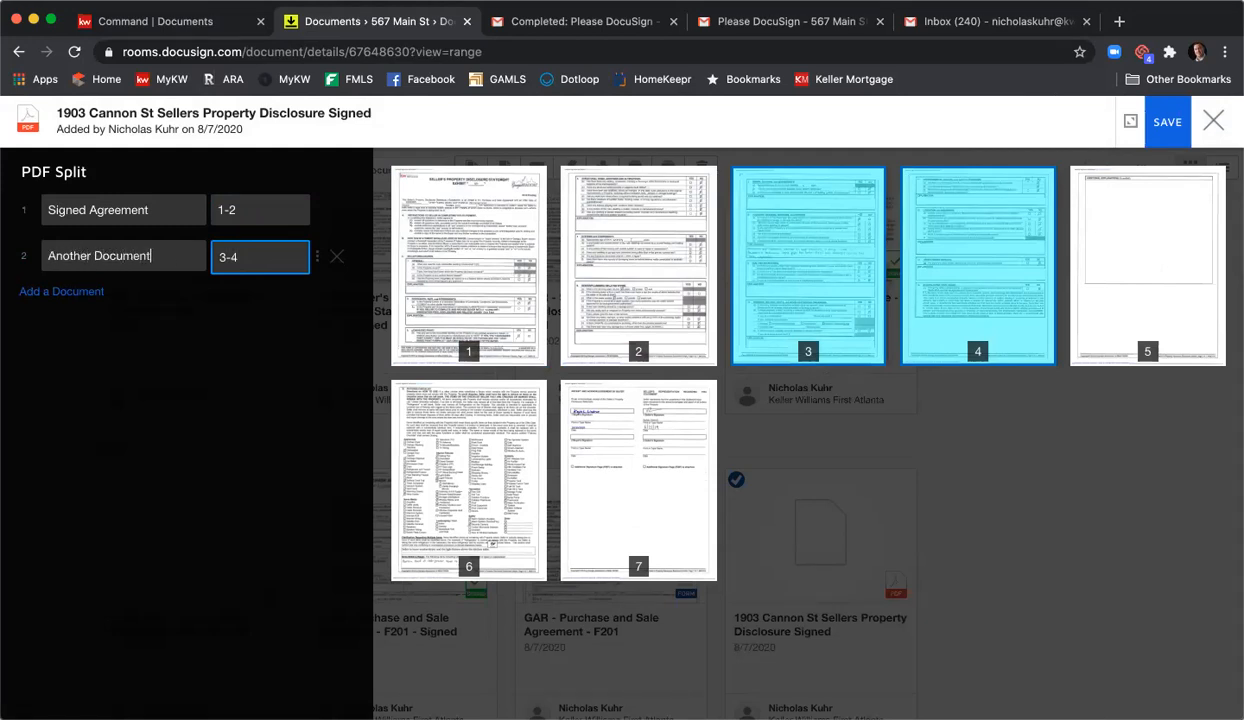
- Add 'Third Document' for page 5 and 'Fourth Doc' for pages 6-7
left_click(95, 291)
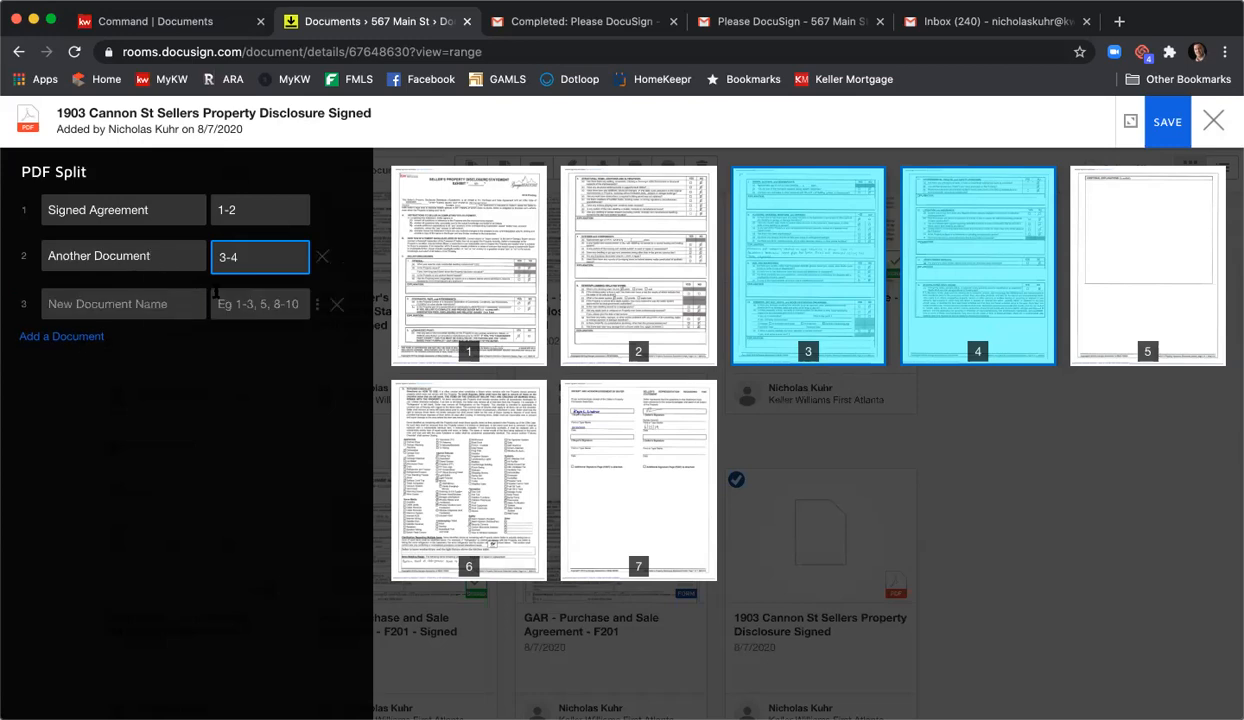
left_click(247, 301)
type("5")
left_click(170, 300)
type("Third ")
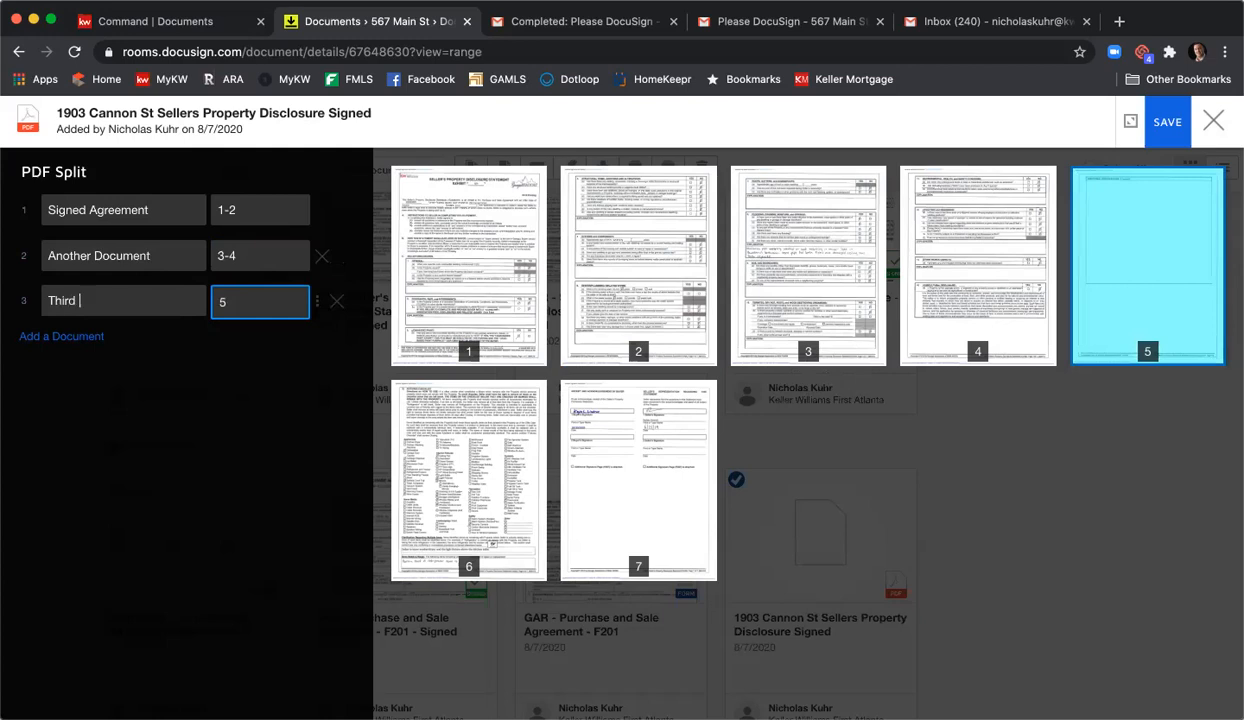
type("Document")
left_click(61, 336)
left_click(249, 348)
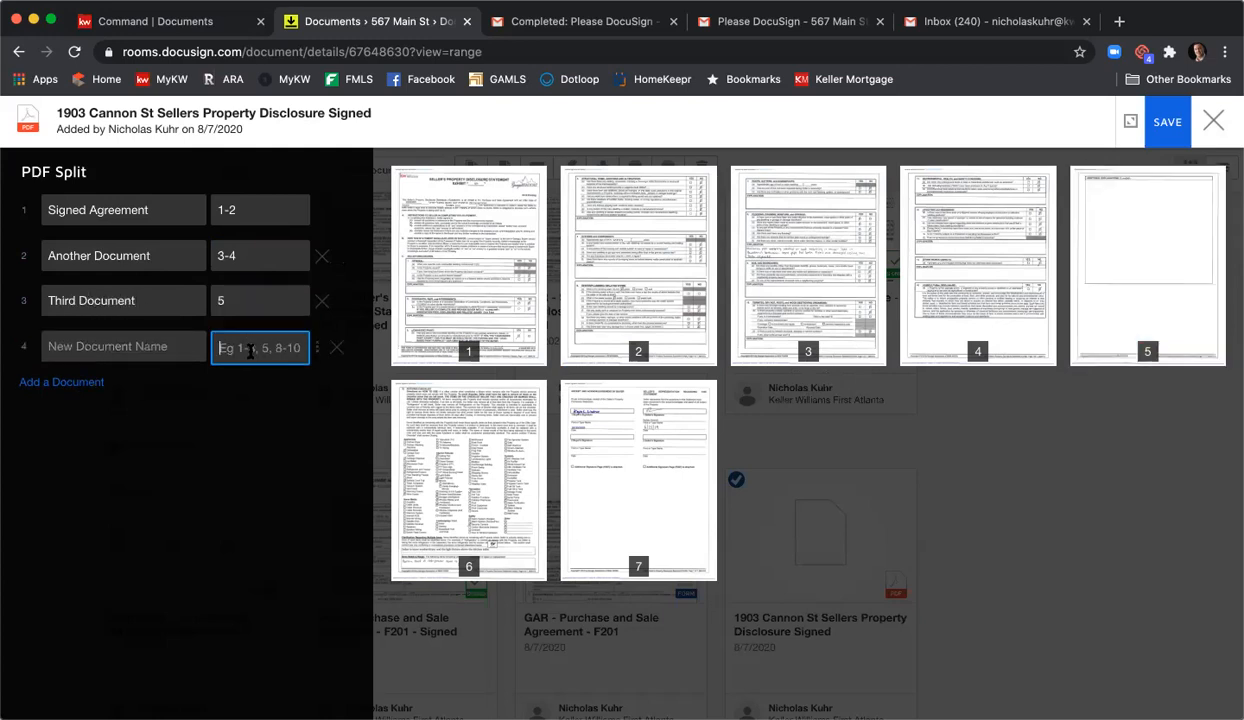
type("6-7")
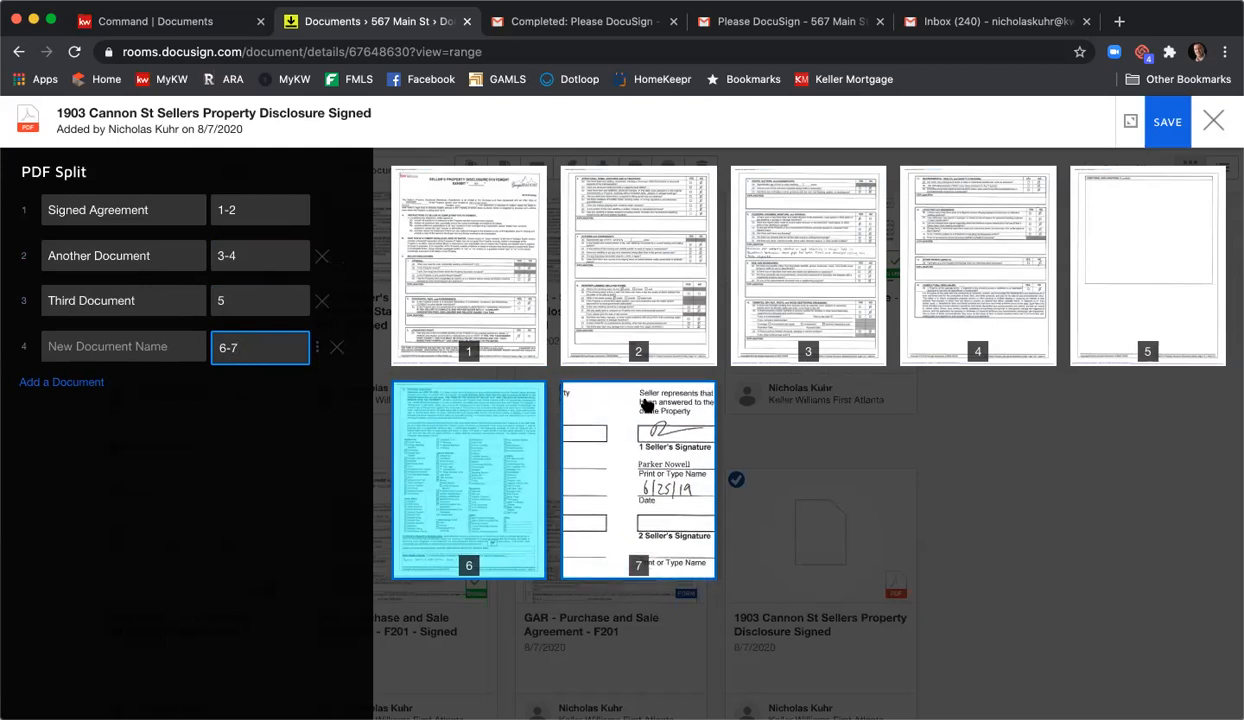
left_click(153, 346)
type("Fourth Doc")
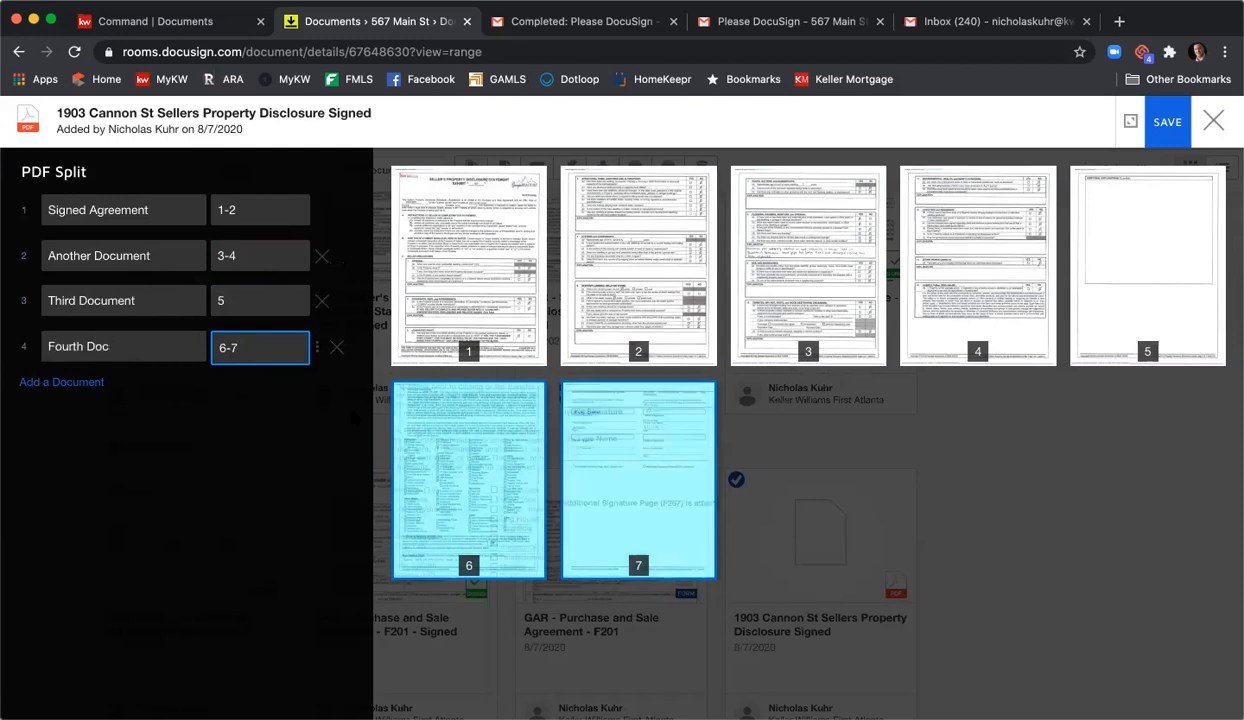
- Save the four-part split and check the new files listed in Room Docs
left_click(1168, 128)
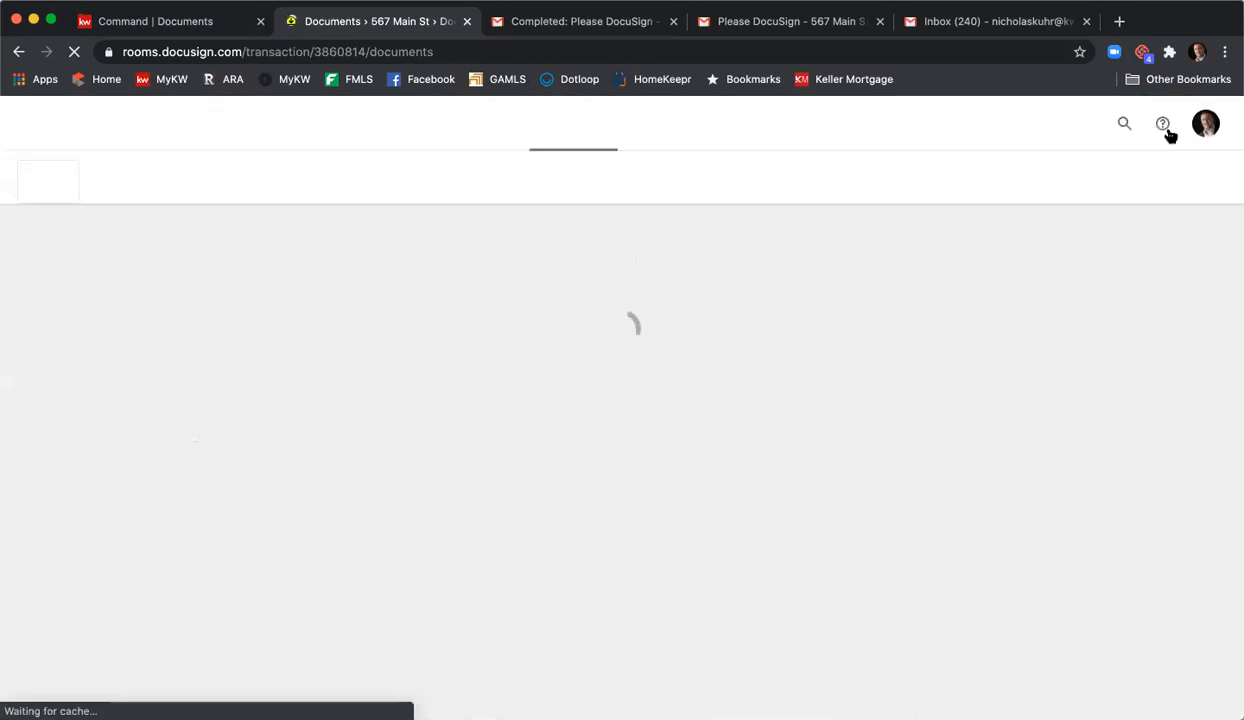
scroll(1166, 132, "down", 5)
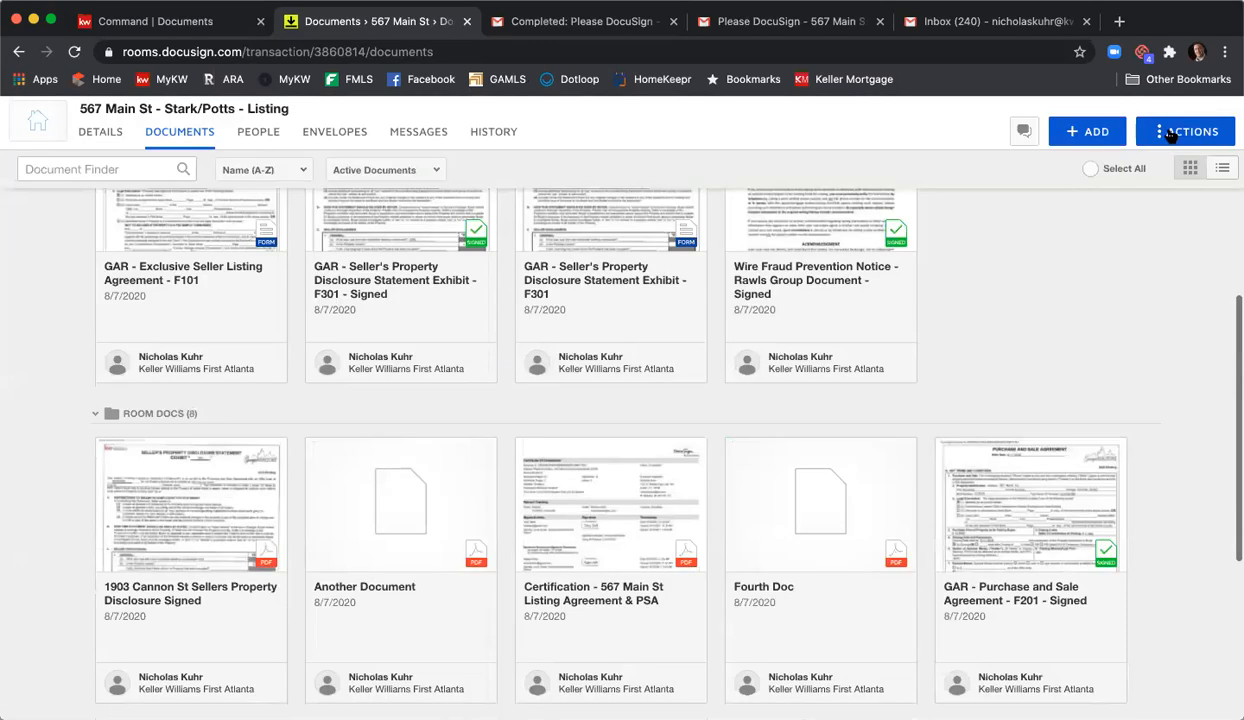
scroll(1120, 270, "down", 4)
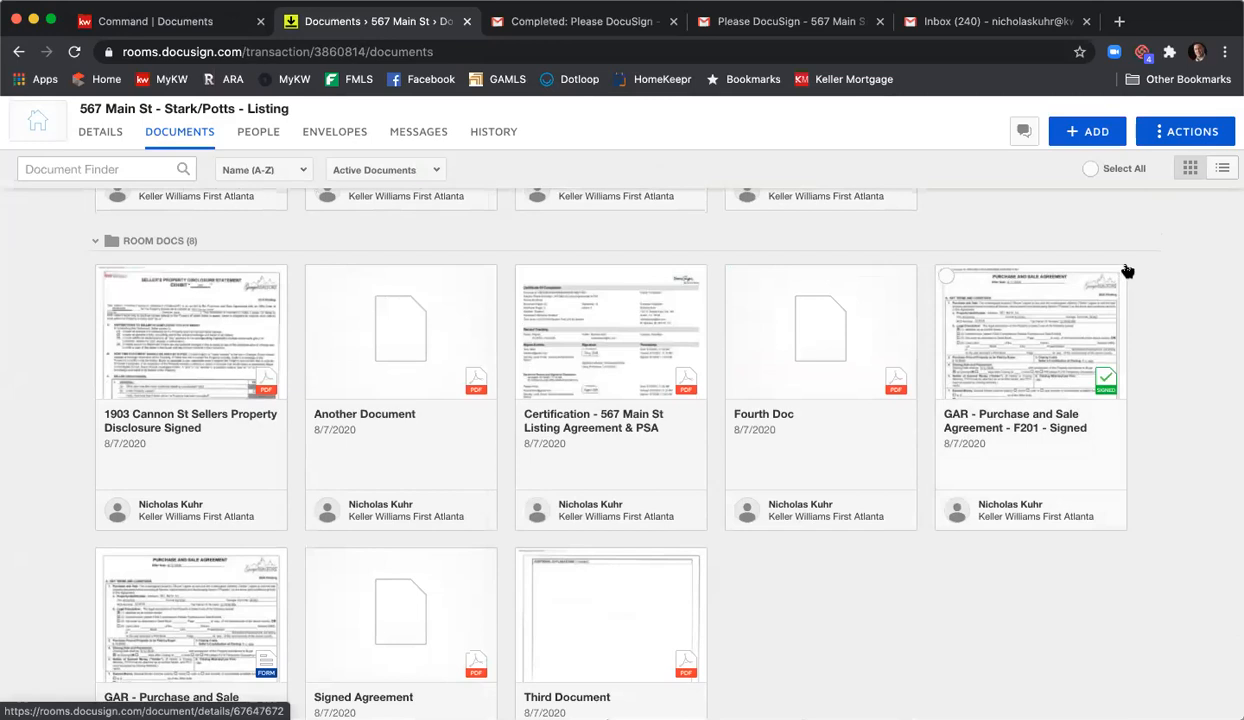
scroll(1125, 270, "down", 2)
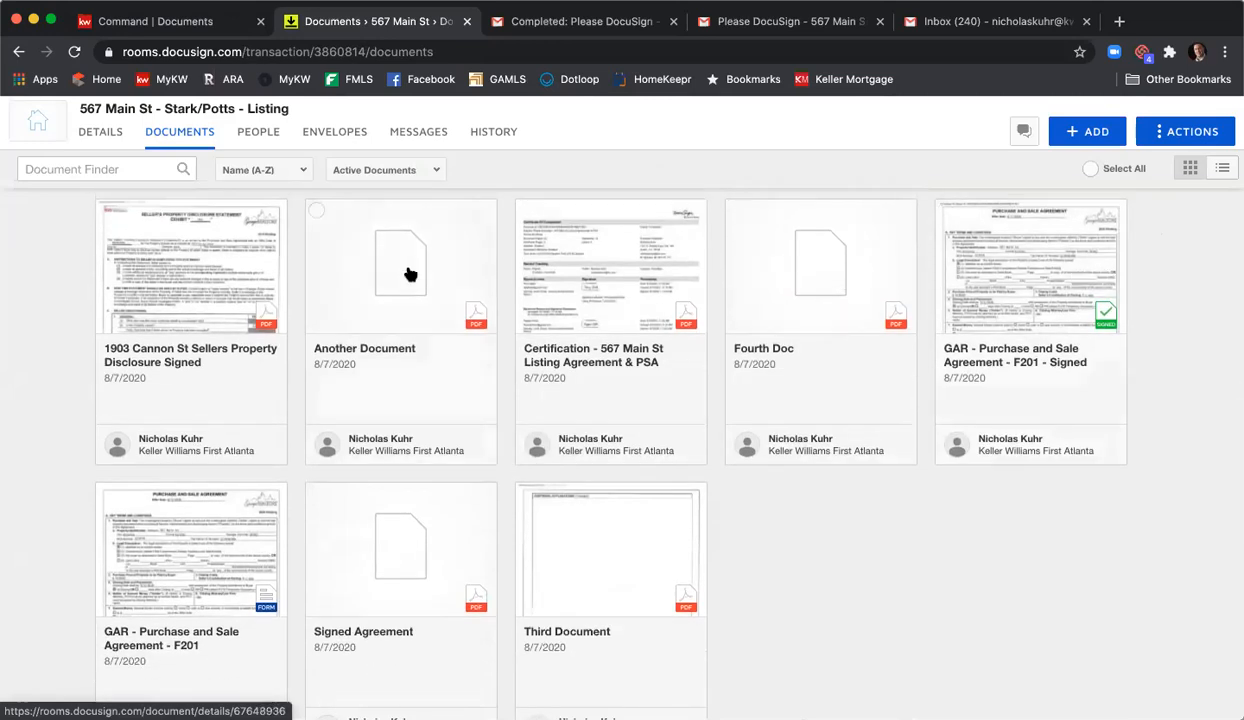
scroll(490, 450, "down", 1)
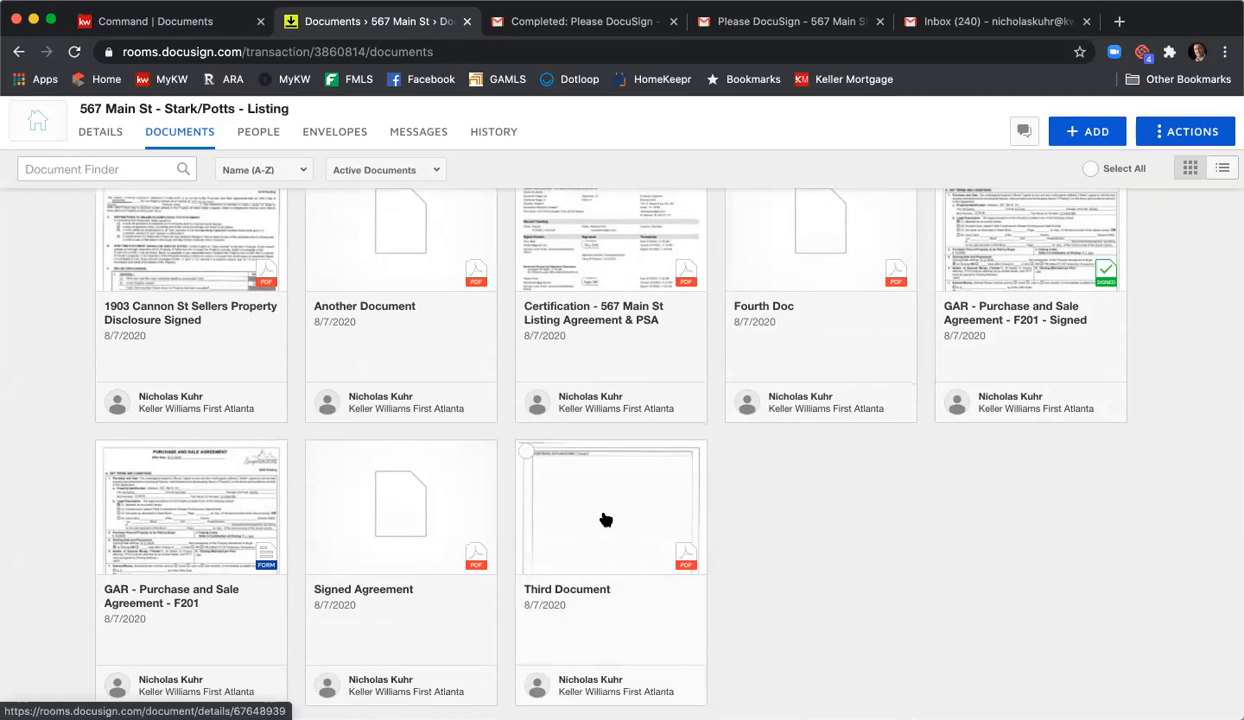
scroll(714, 522, "up", 3)
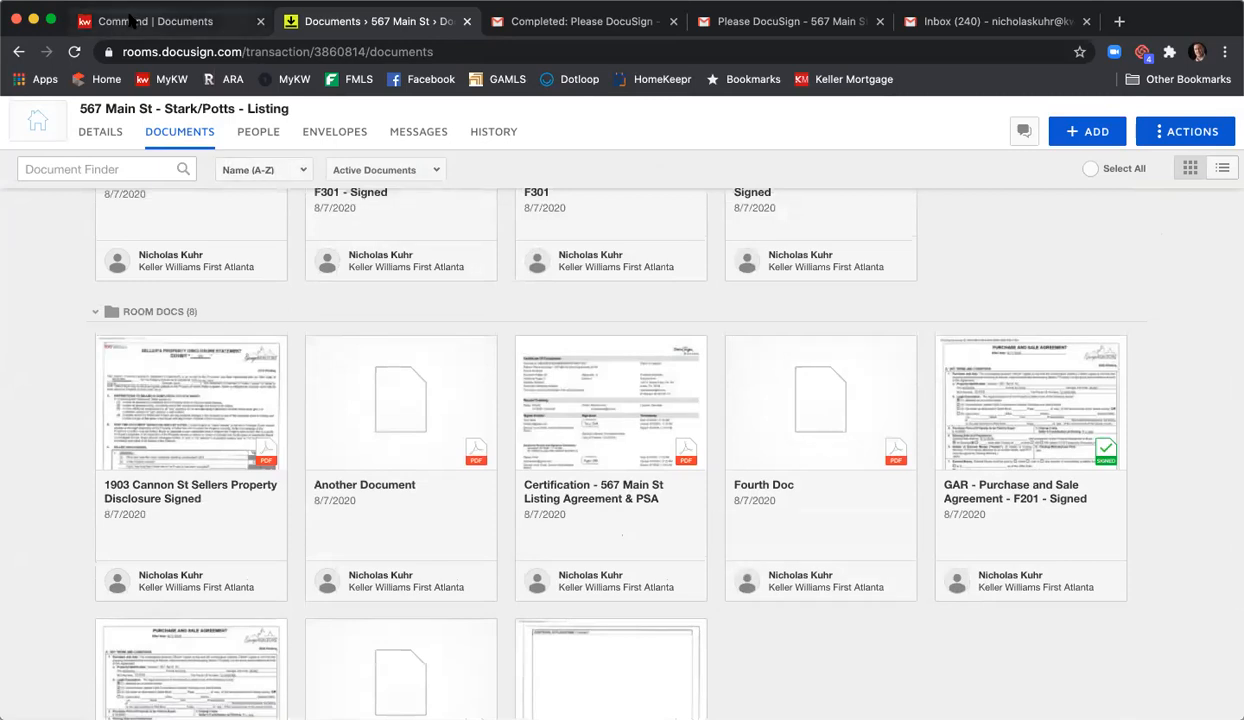
- Attach the signed F101 PDF from DocuSign's Listing Agreement folder to the F101 - Listing Agreement item
left_click(130, 21)
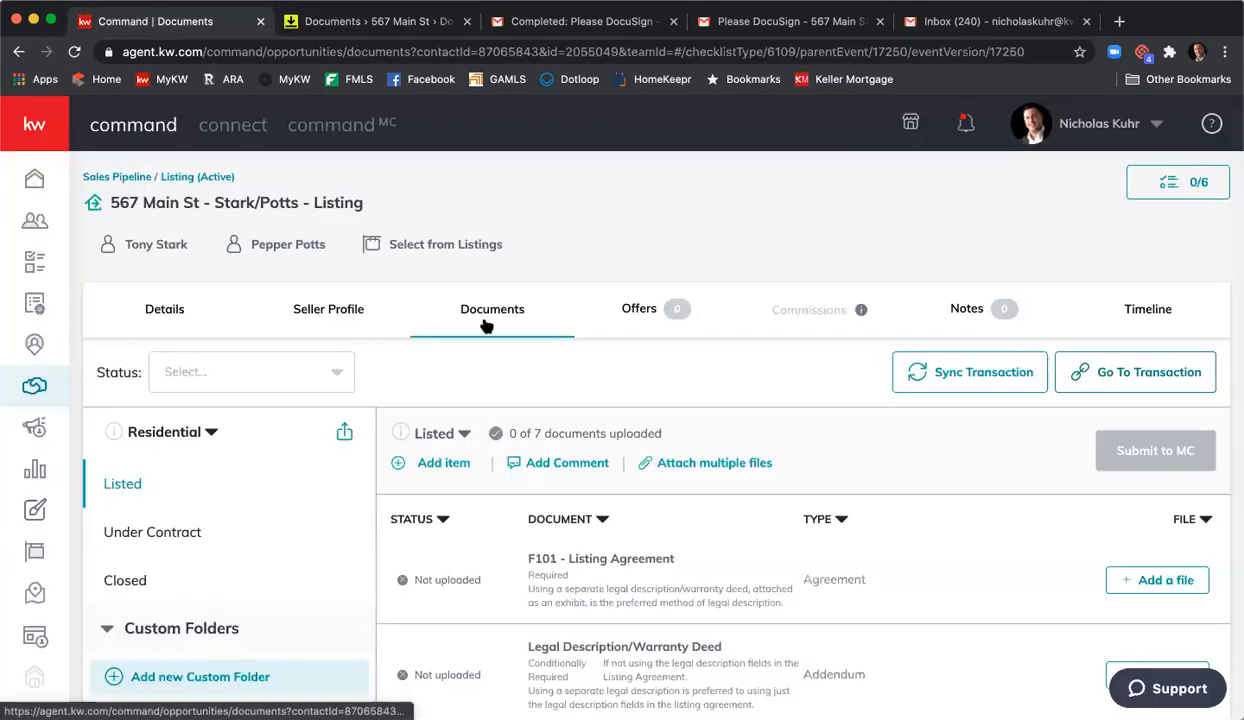
scroll(537, 342, "down", 2)
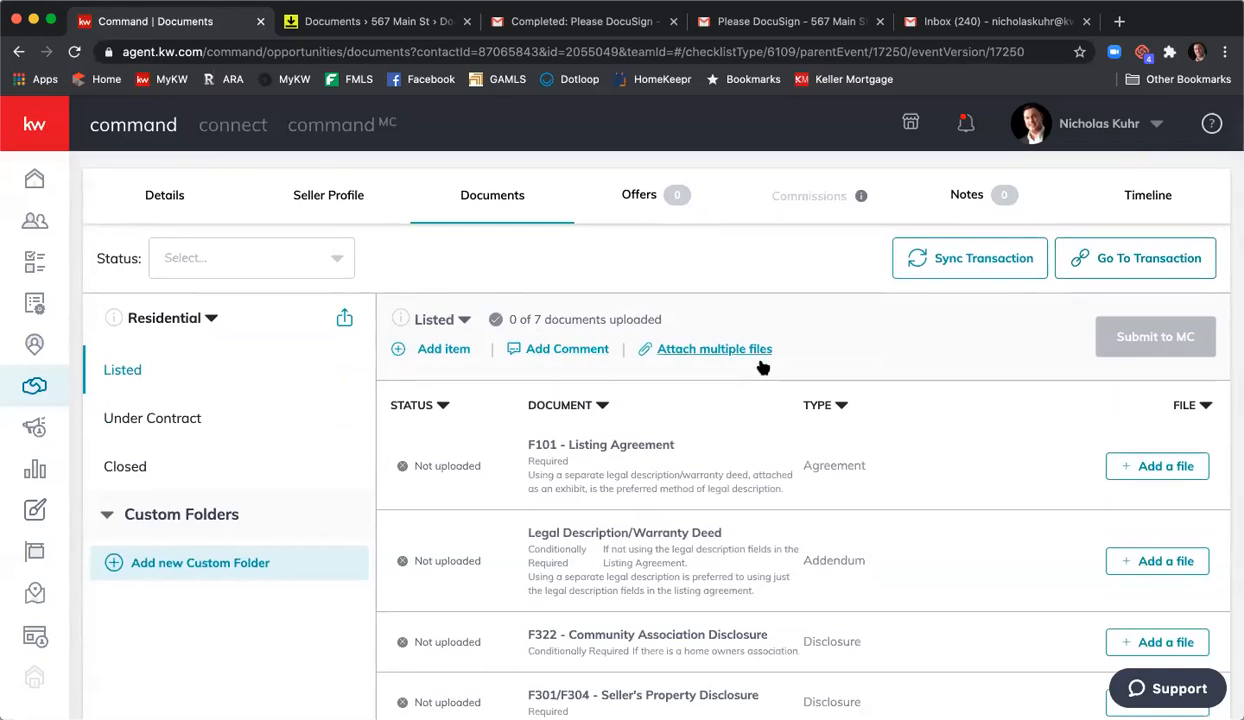
scroll(764, 412, "down", 1)
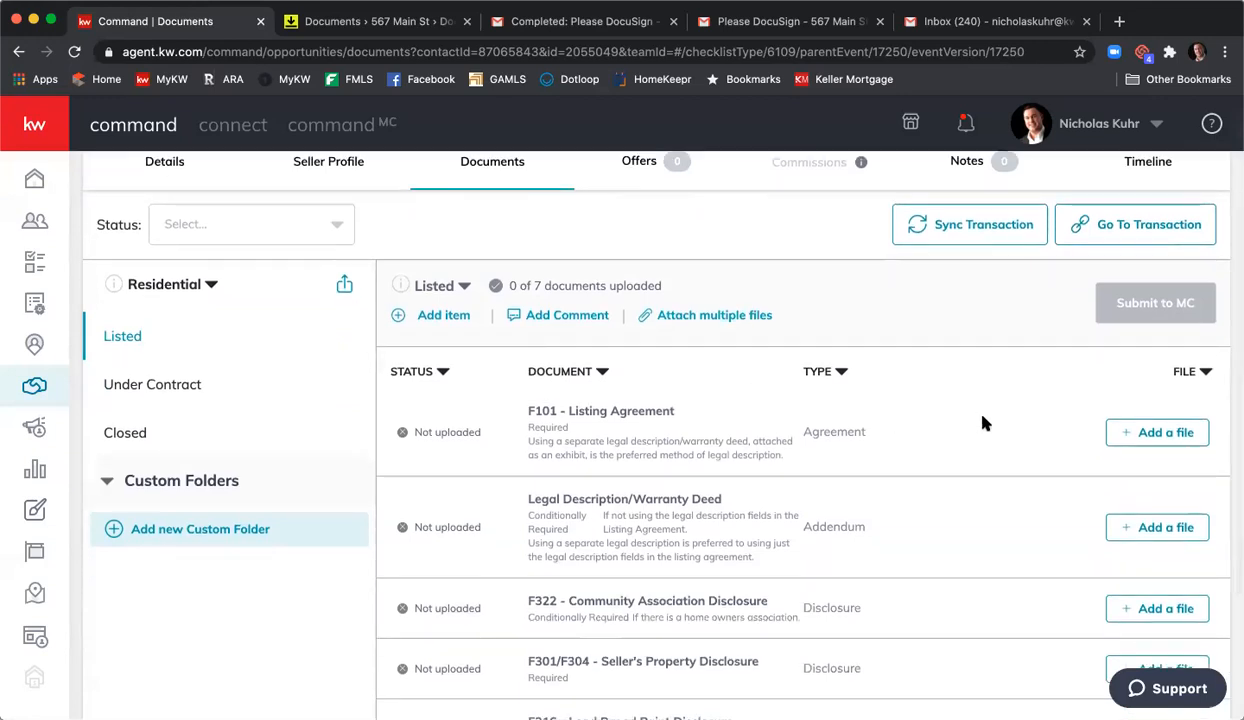
left_click(1129, 436)
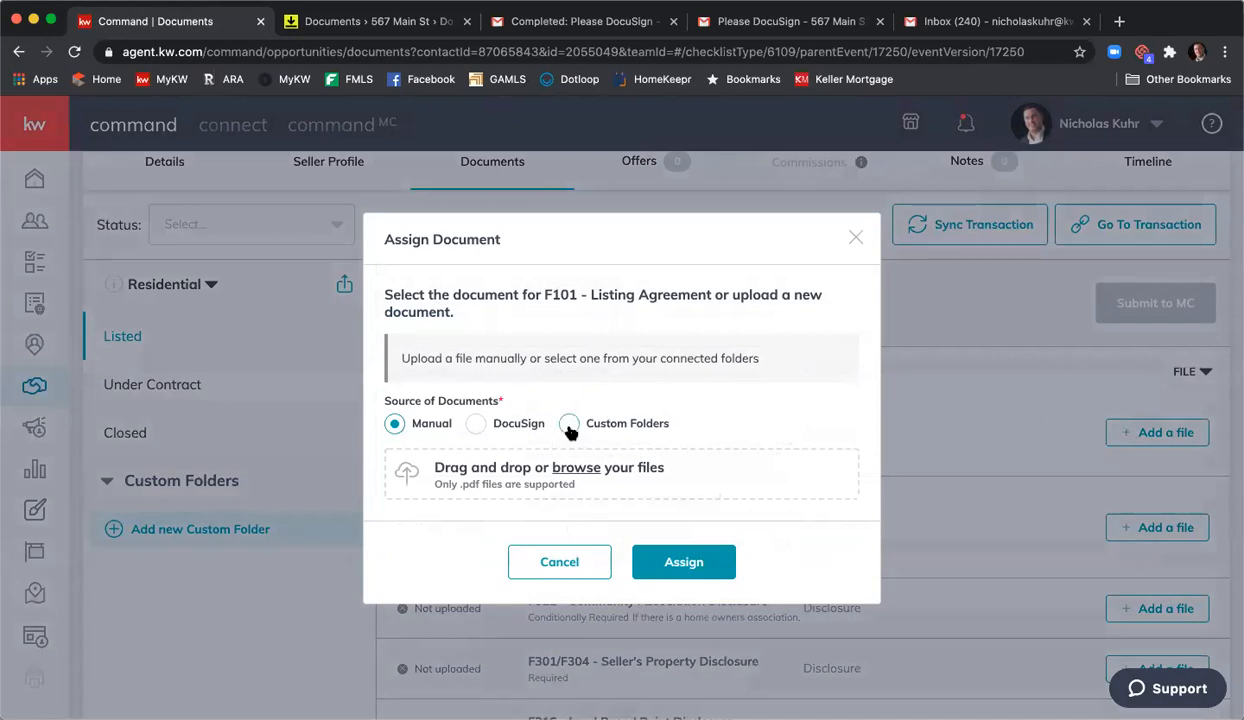
left_click(497, 424)
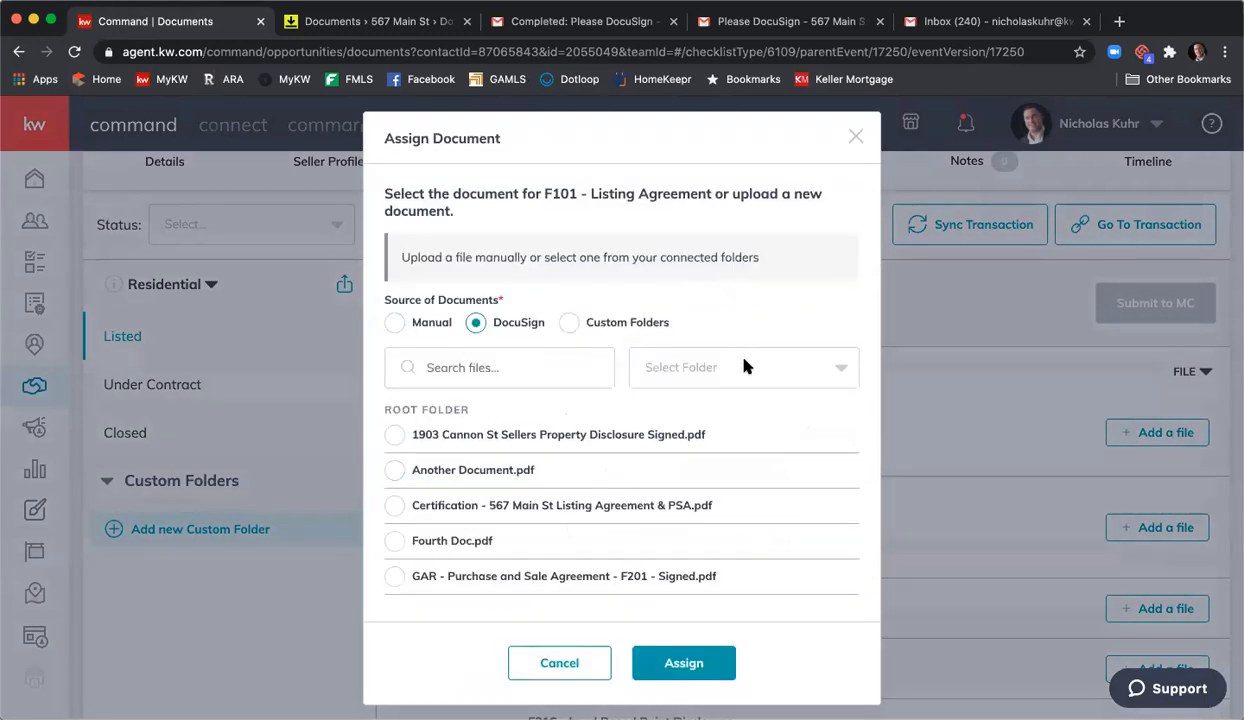
left_click(745, 367)
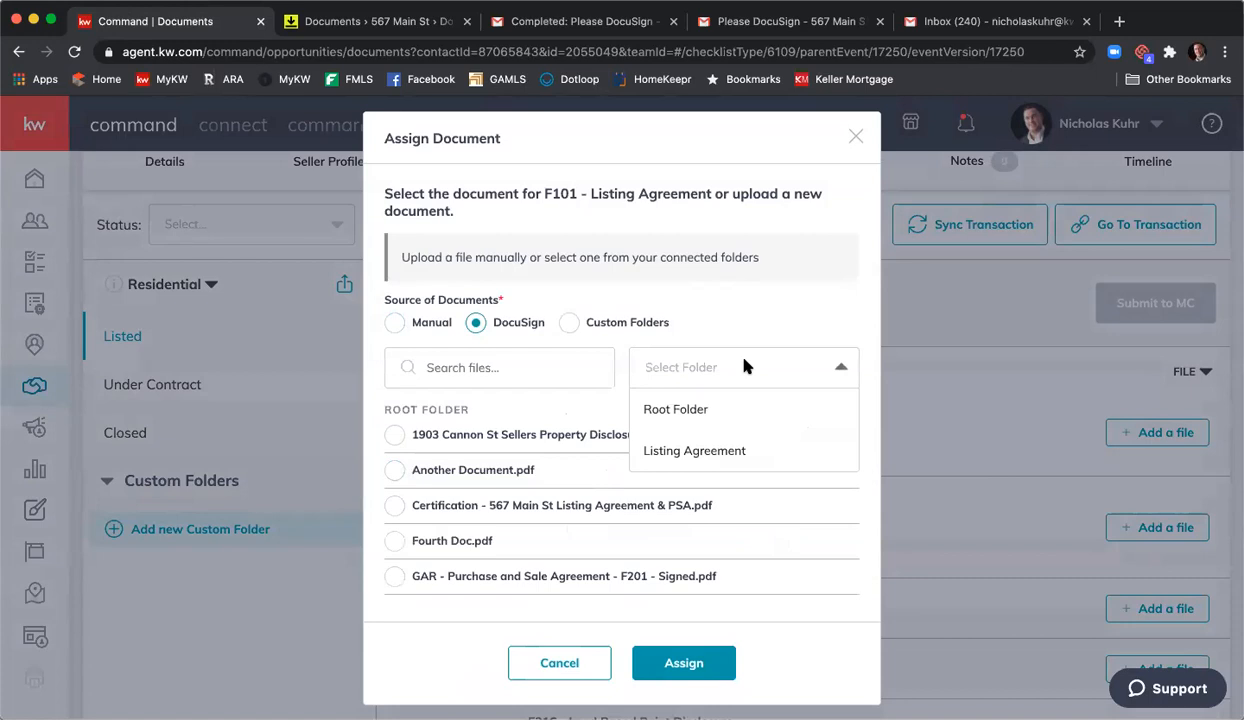
left_click(733, 453)
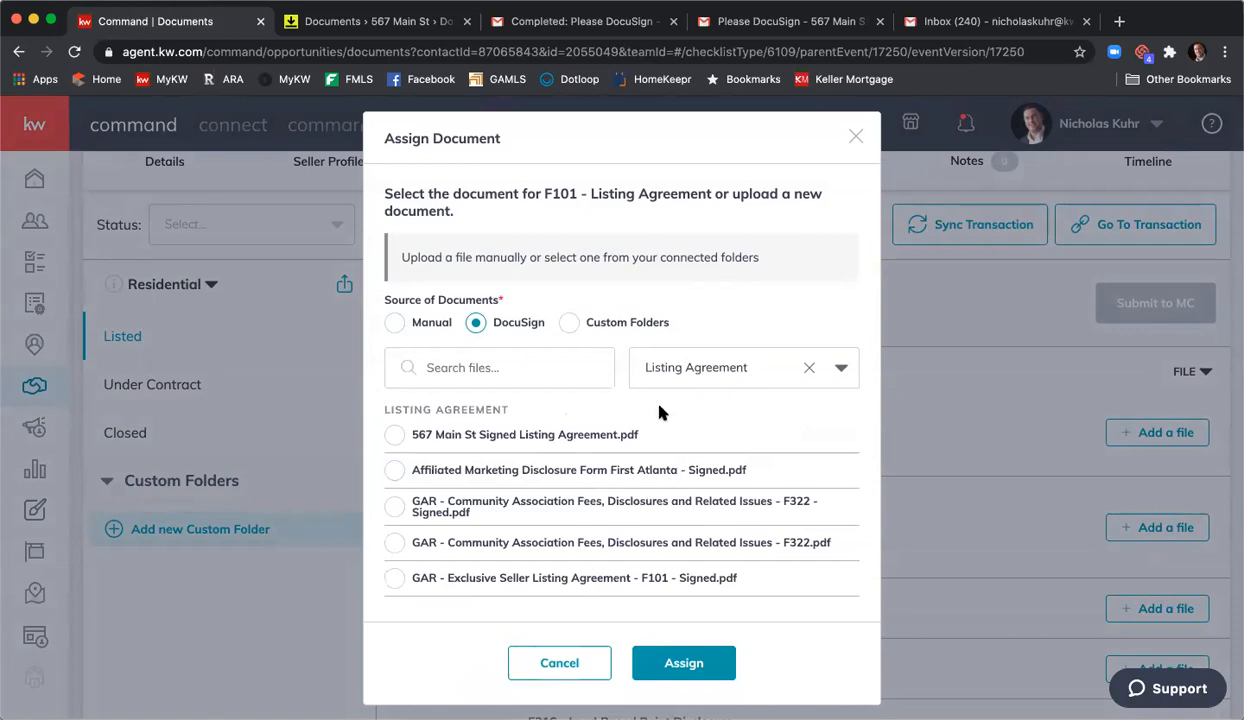
scroll(572, 435, "down", 1)
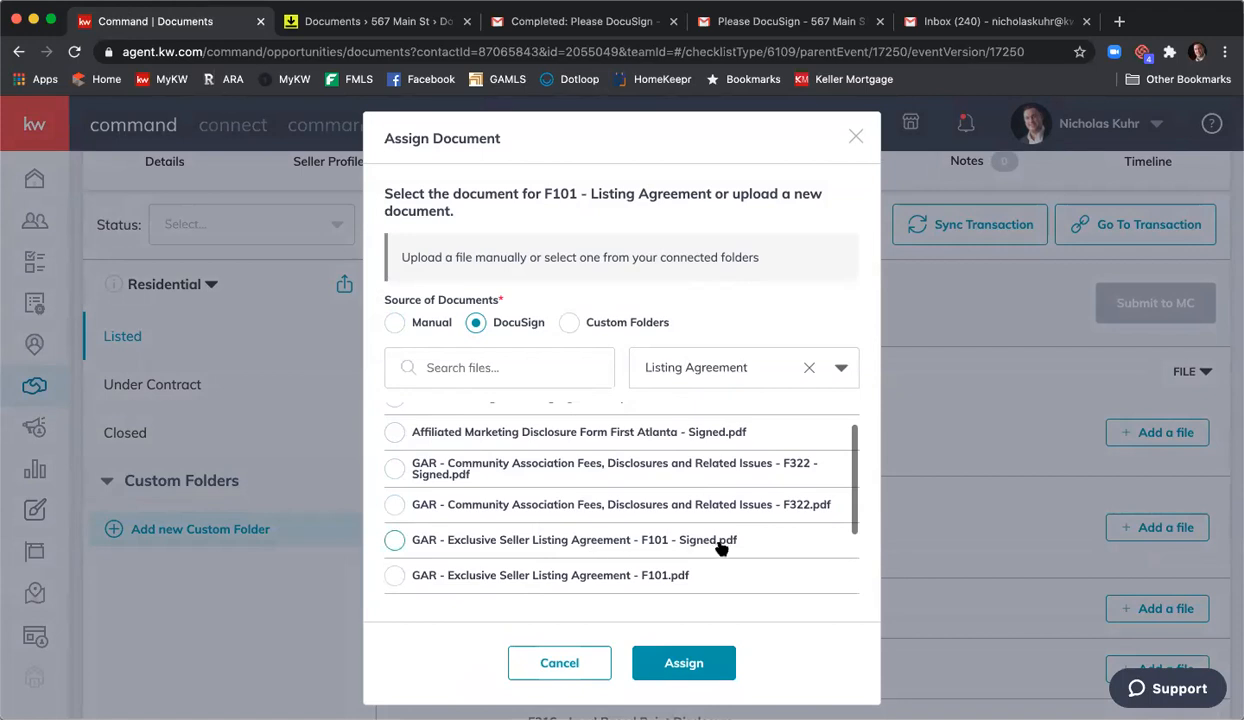
left_click(394, 540)
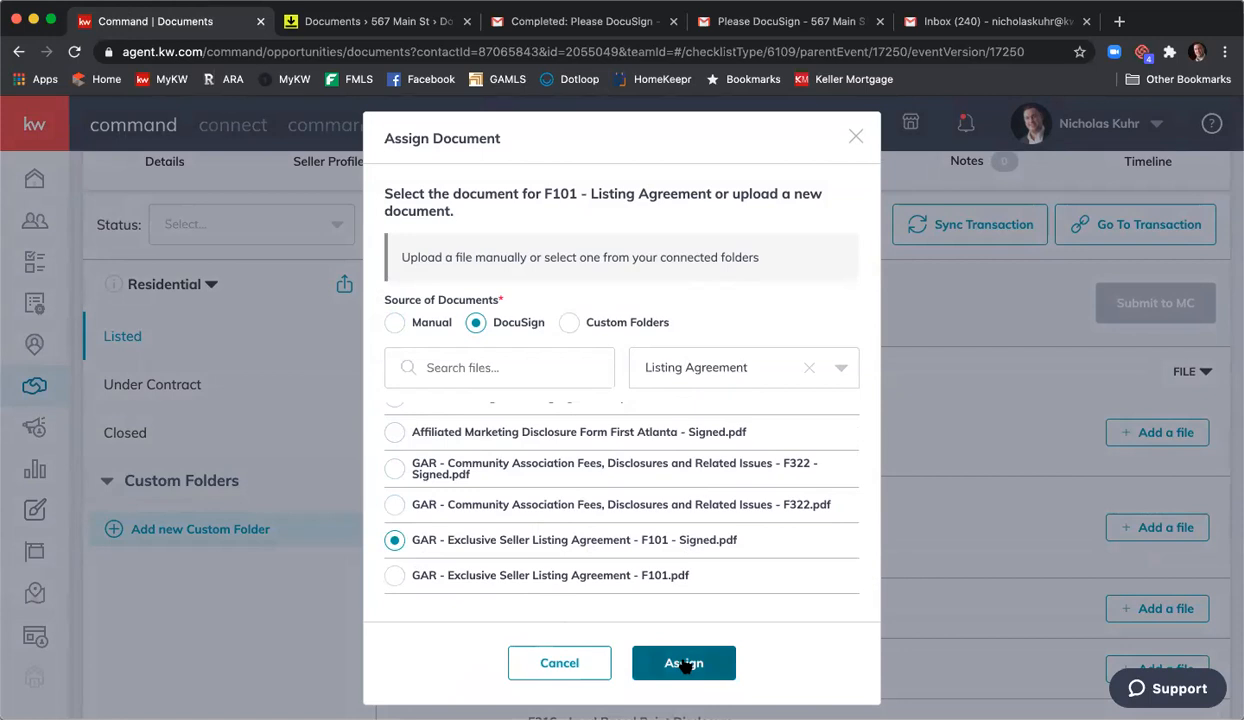
left_click(684, 665)
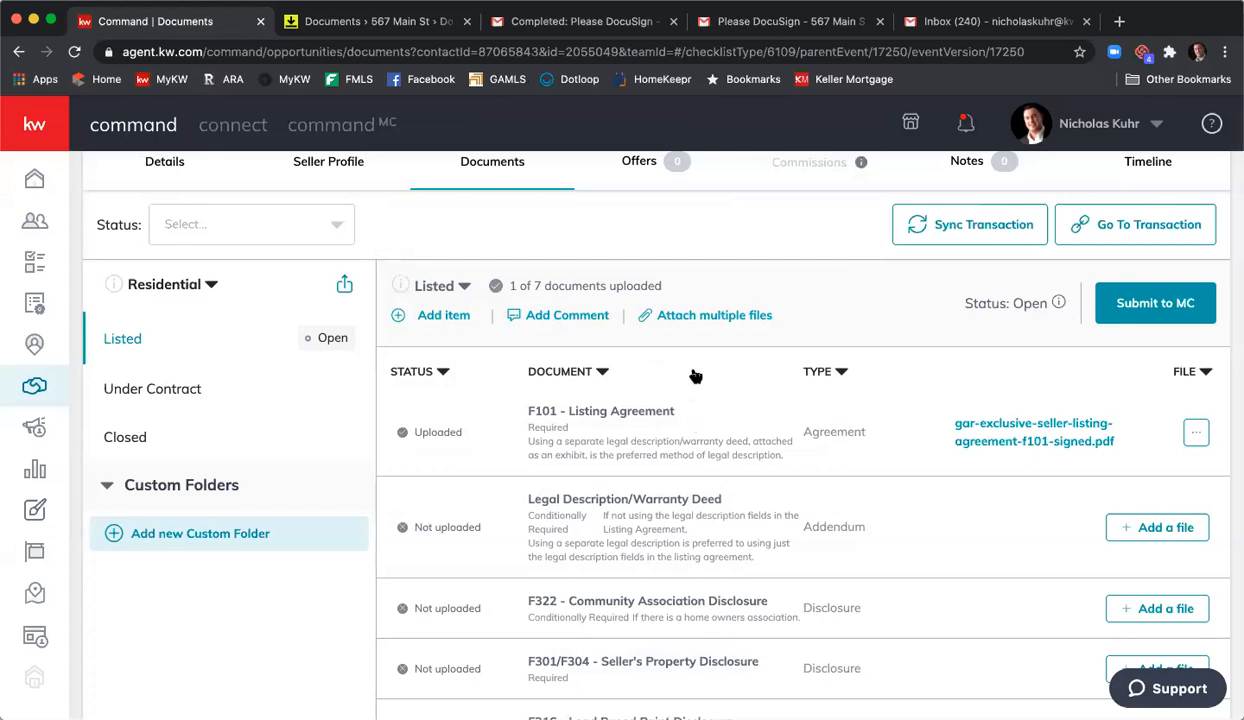
- Attach multiple DocuSign files, starting with the signed F322 community association fees file
left_click(706, 318)
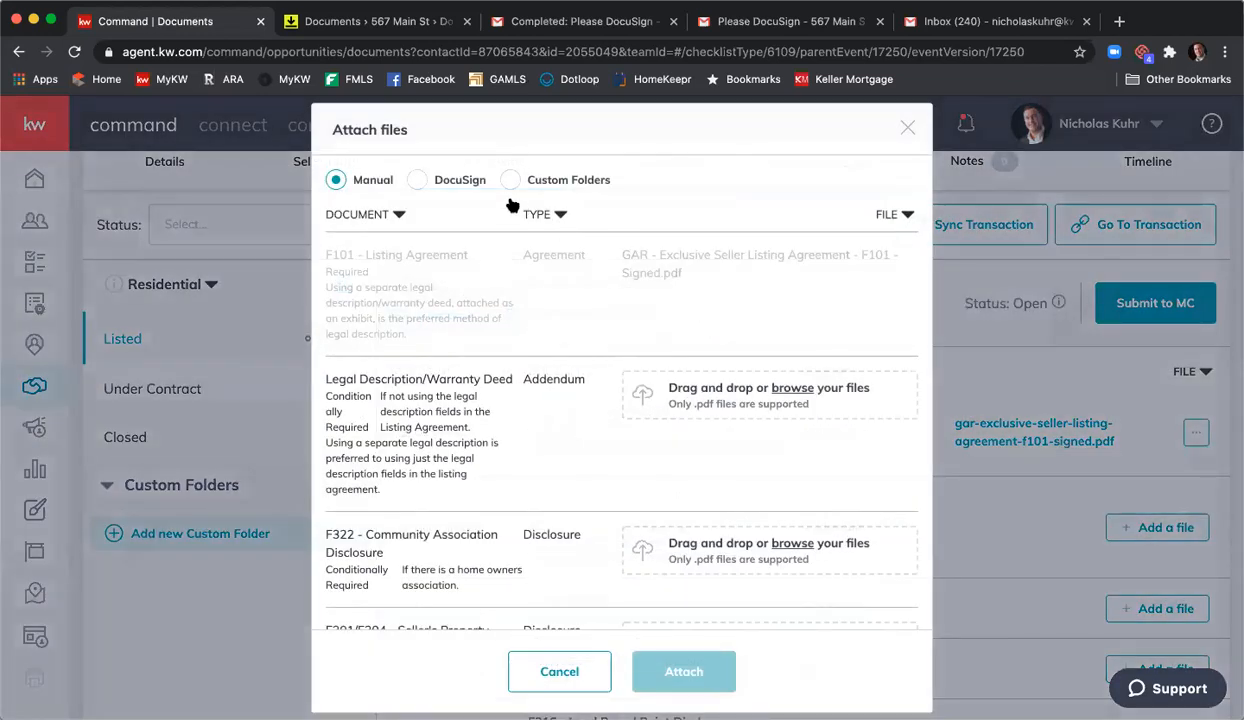
left_click(416, 181)
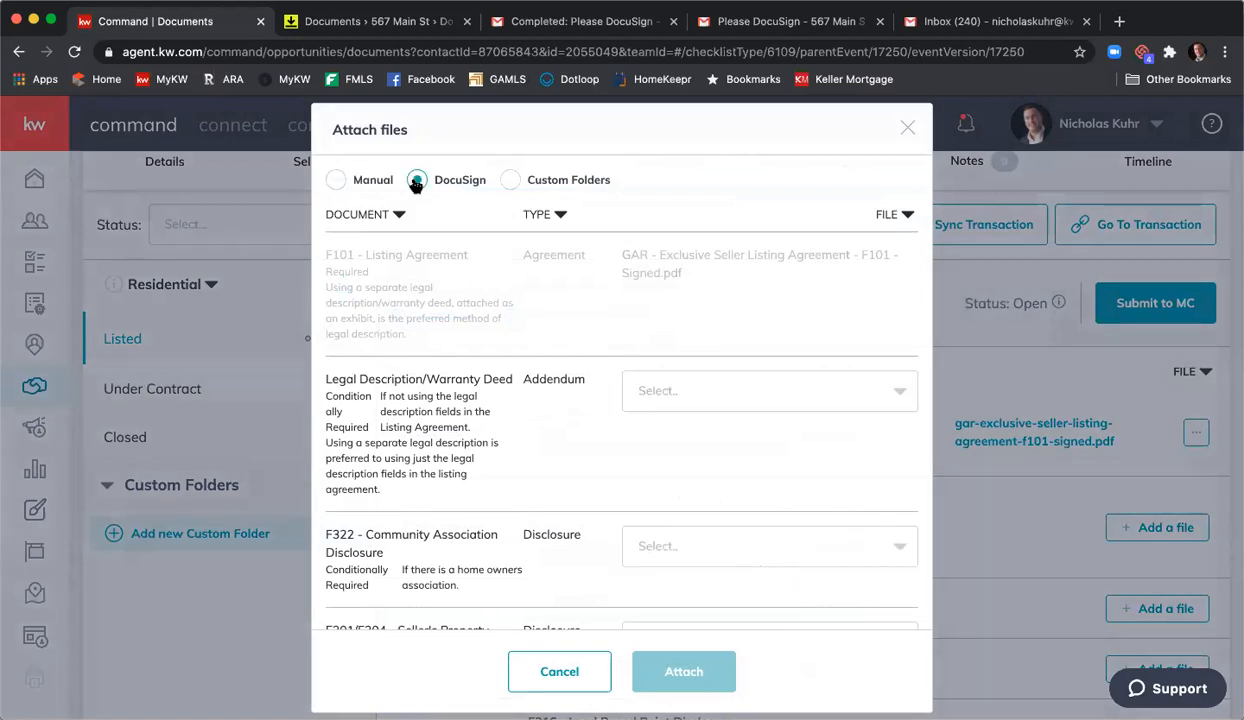
scroll(460, 320, "down", 2)
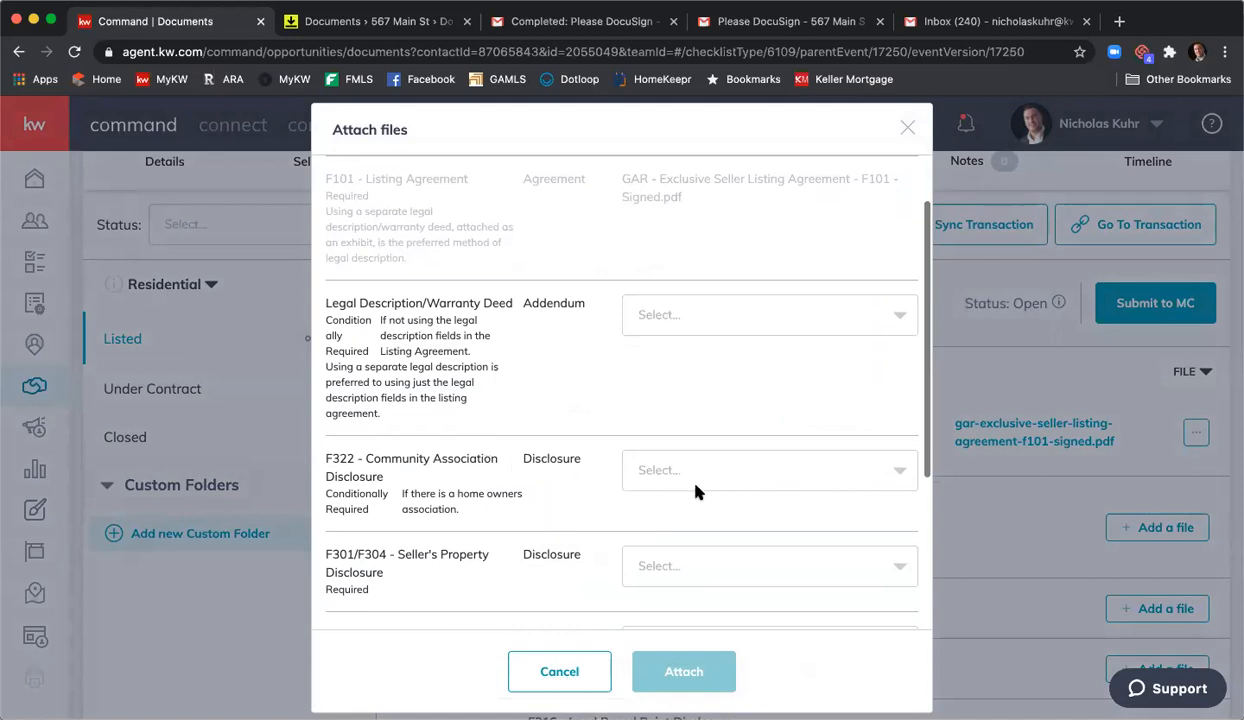
left_click(700, 472)
scroll(757, 525, "down", 2)
scroll(757, 525, "down", 10)
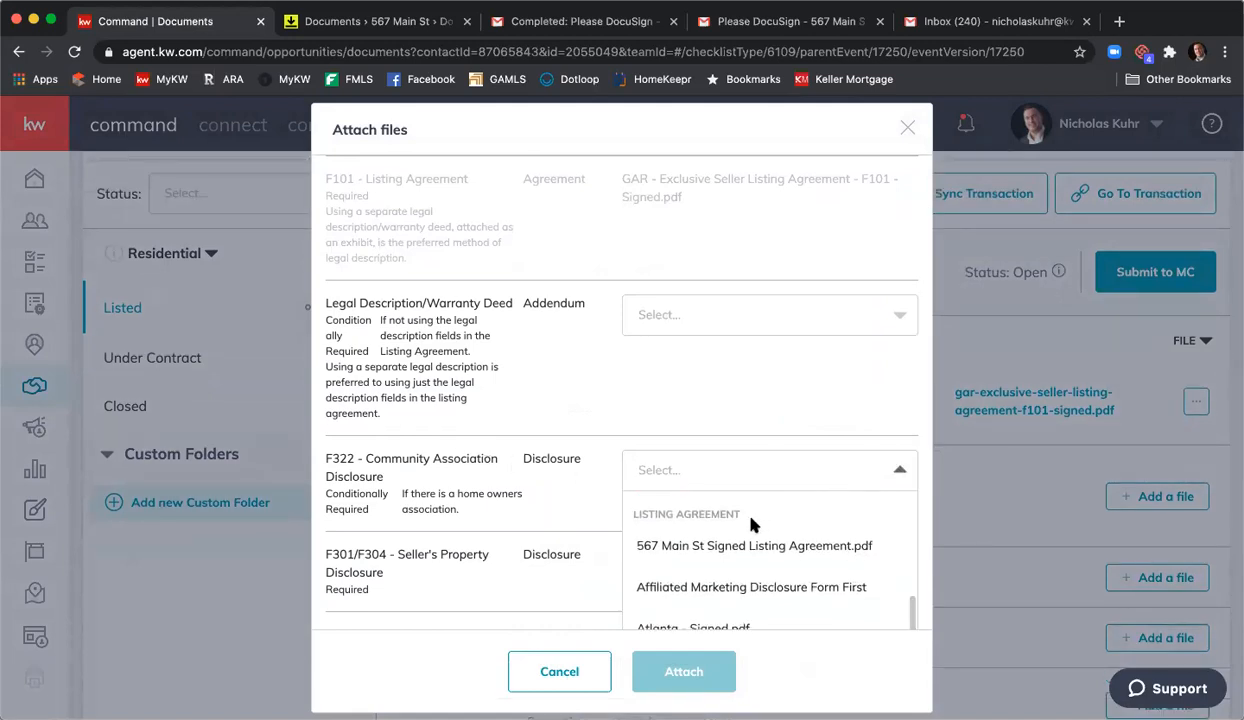
scroll(777, 536, "down", 2)
scroll(774, 540, "down", 3)
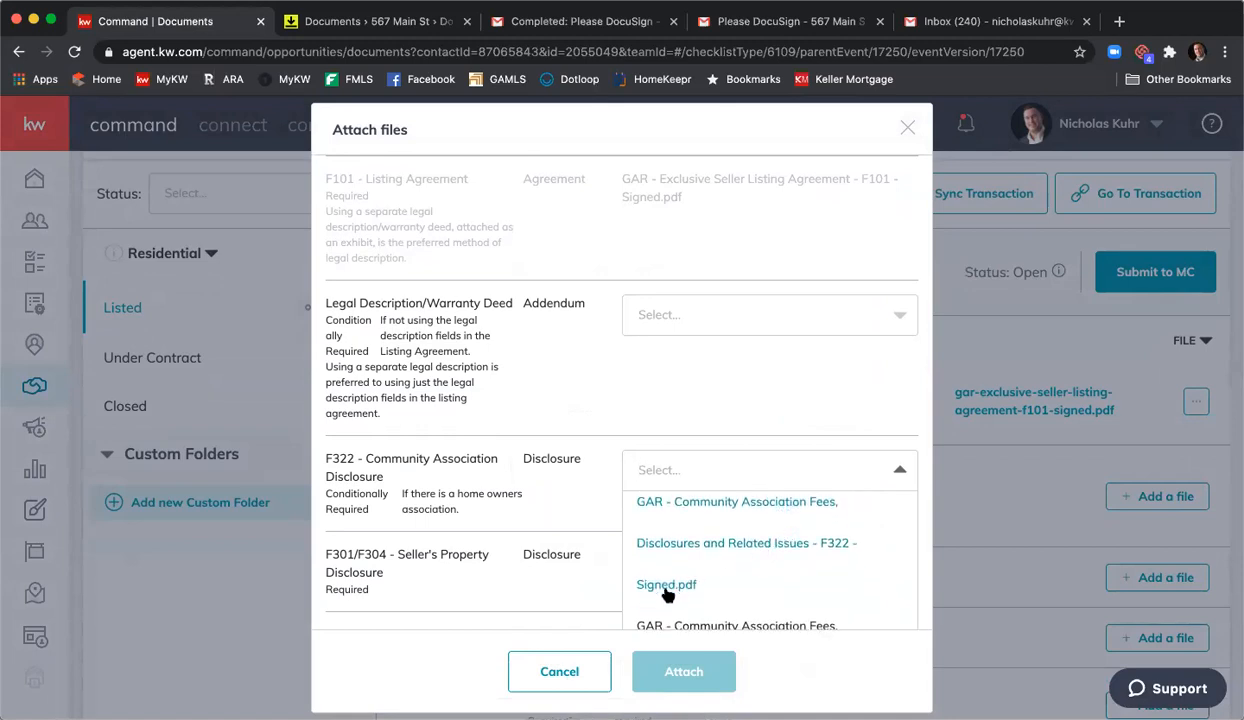
left_click(688, 556)
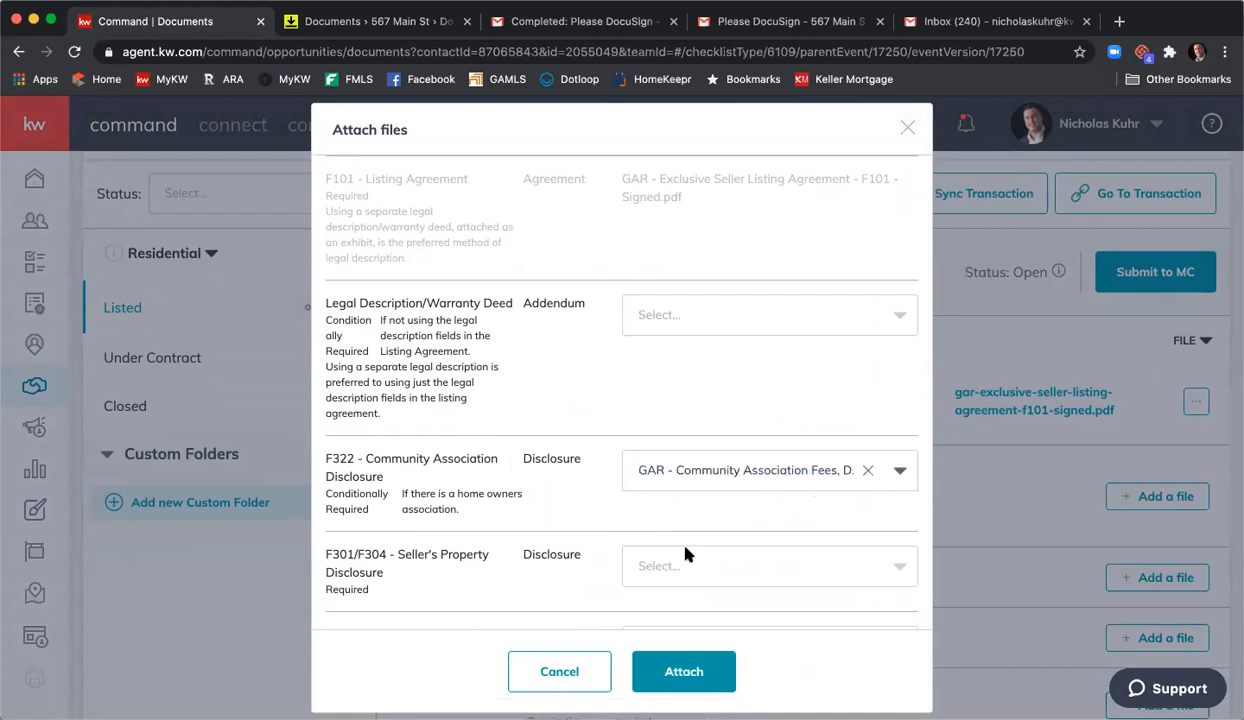
- Choose the signed F301 seller's property disclosure for the F301/F304 item
scroll(533, 383, "down", 2)
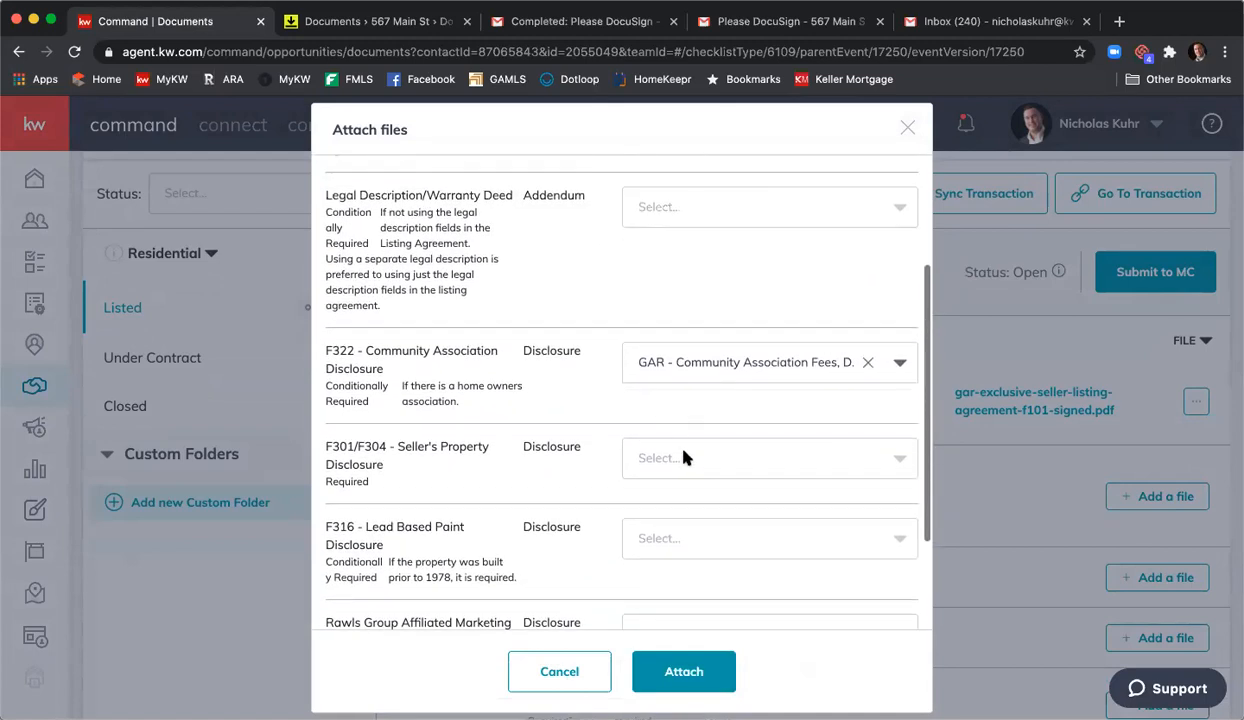
left_click(684, 457)
scroll(580, 430, "down", 2)
scroll(728, 453, "down", 3)
scroll(728, 456, "down", 8)
scroll(735, 462, "down", 5)
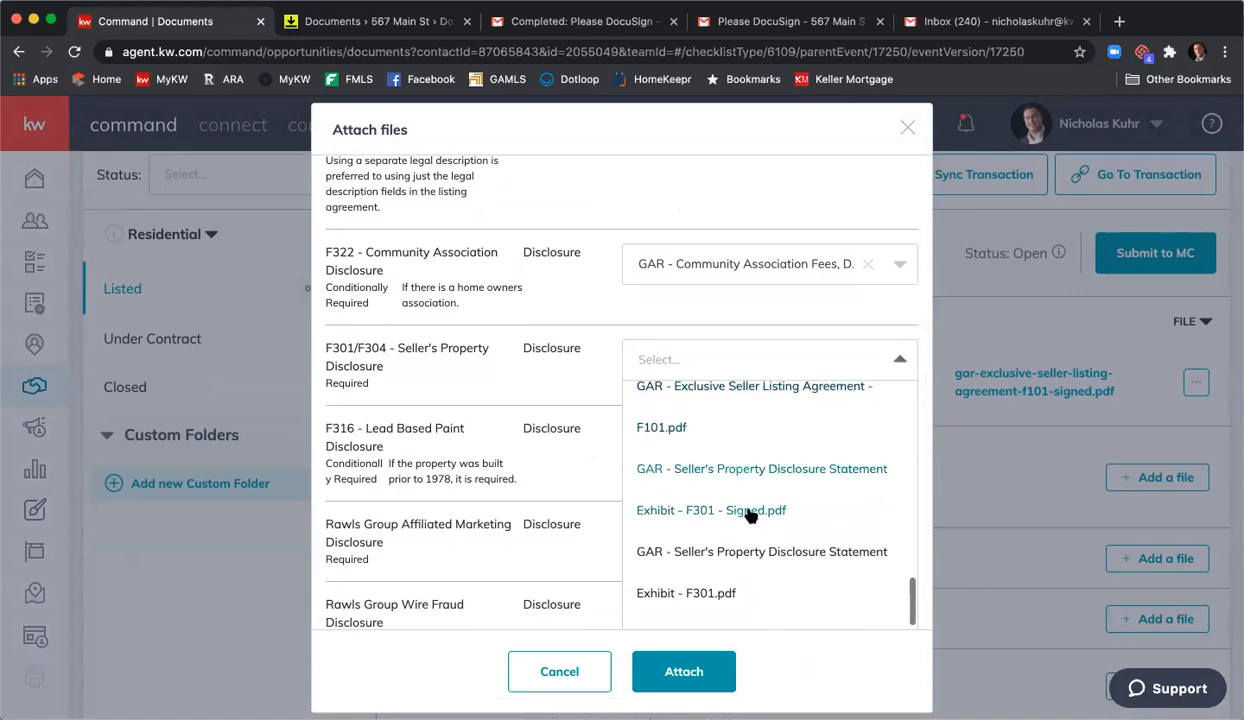
left_click(748, 512)
- Choose the signed affiliated marketing and wire fraud files for the Rawls items, then attach all
scroll(620, 445, "down", 1)
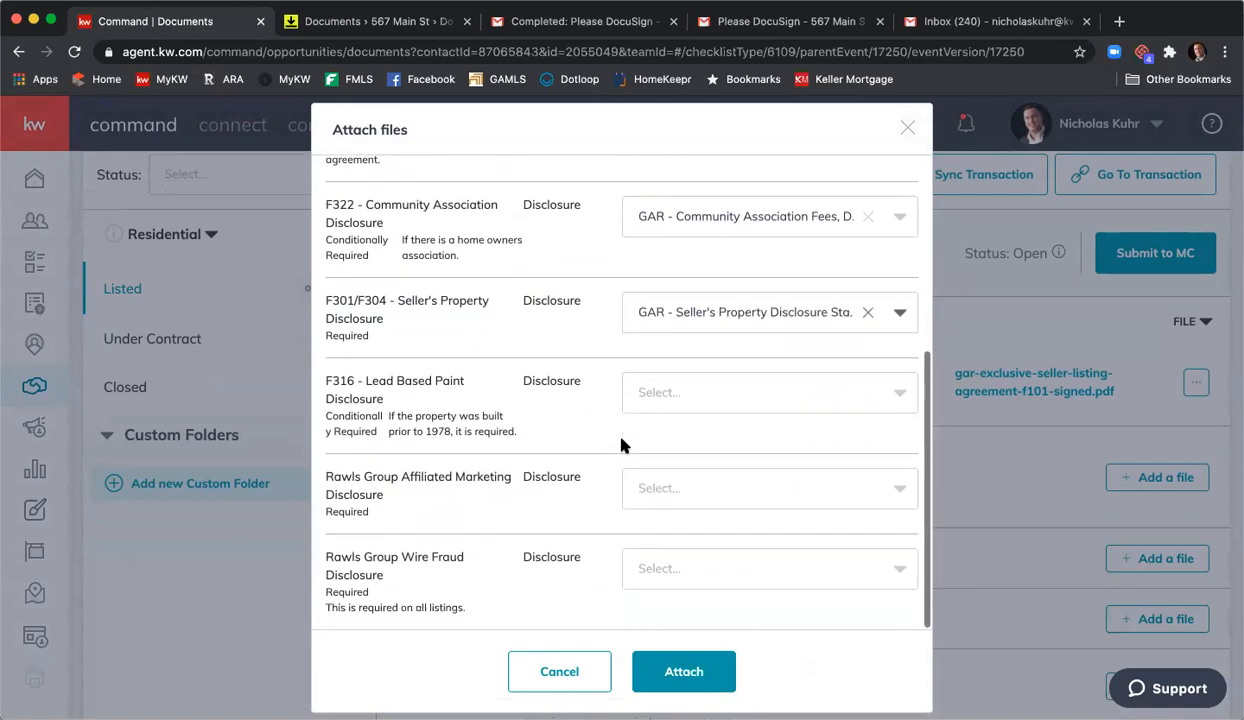
left_click(722, 494)
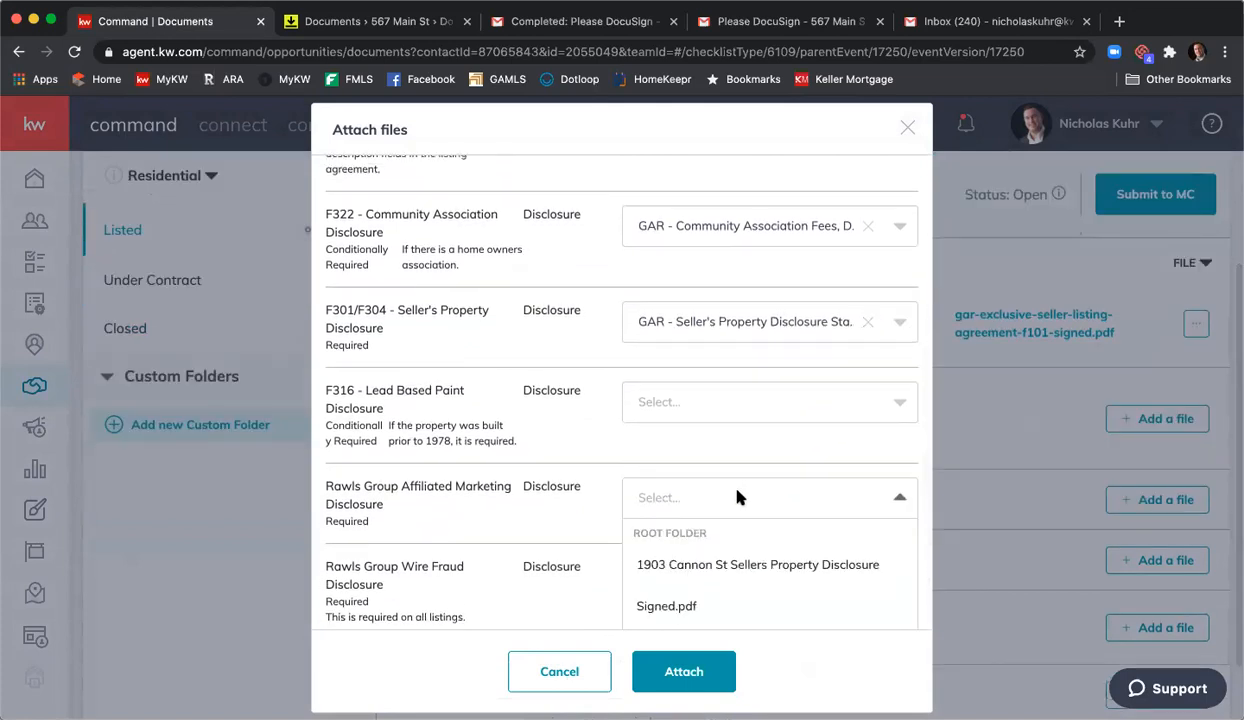
scroll(766, 464, "down", 5)
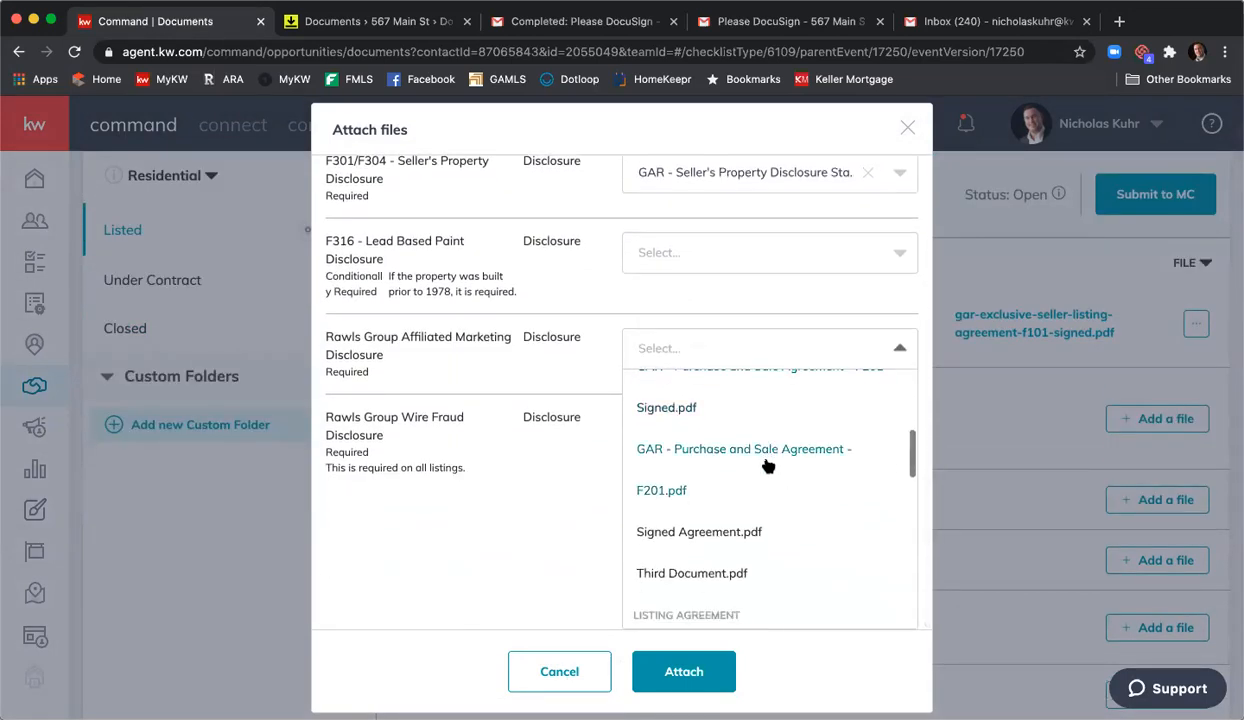
scroll(767, 465, "down", 5)
scroll(767, 465, "up", 3)
scroll(767, 465, "down", 1)
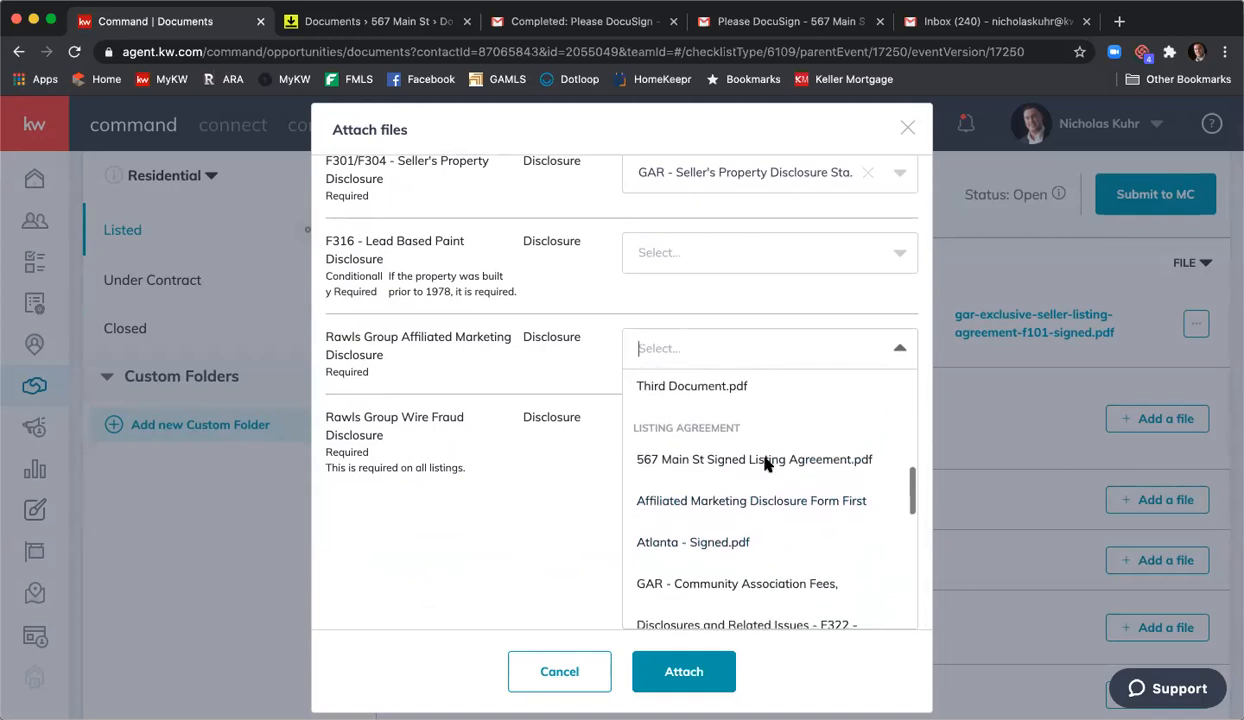
left_click(728, 513)
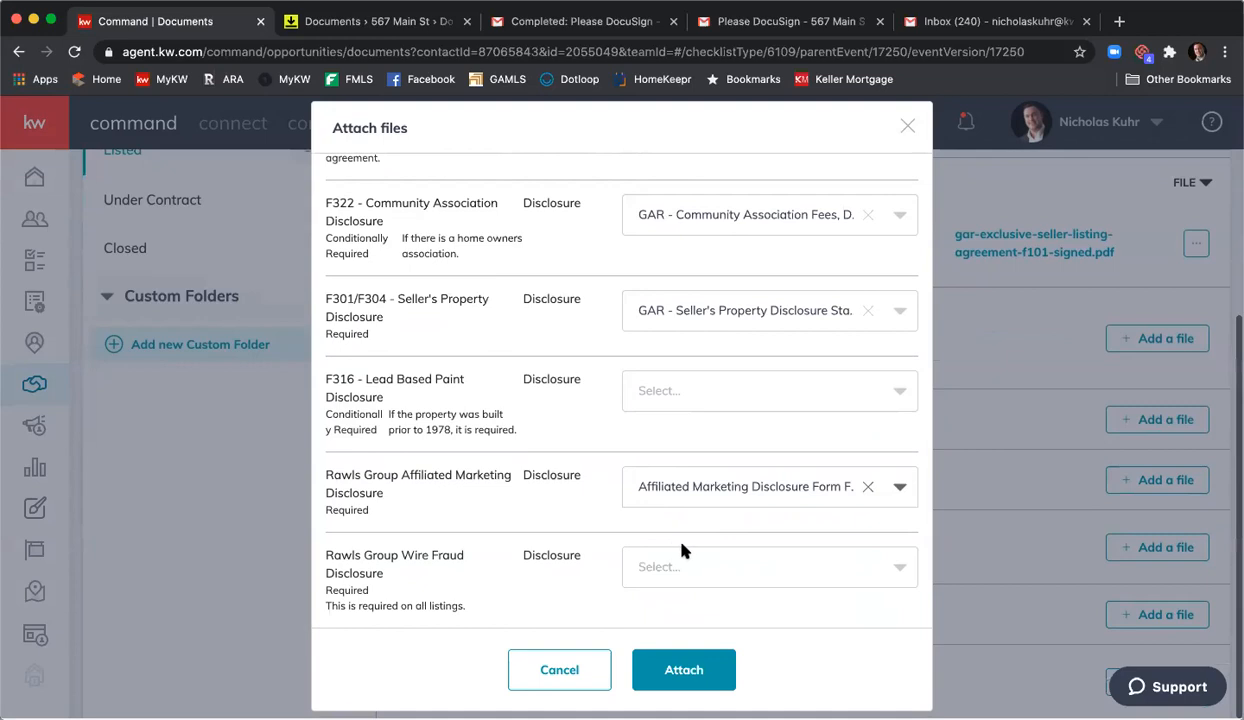
left_click(734, 565)
scroll(692, 463, "down", 10)
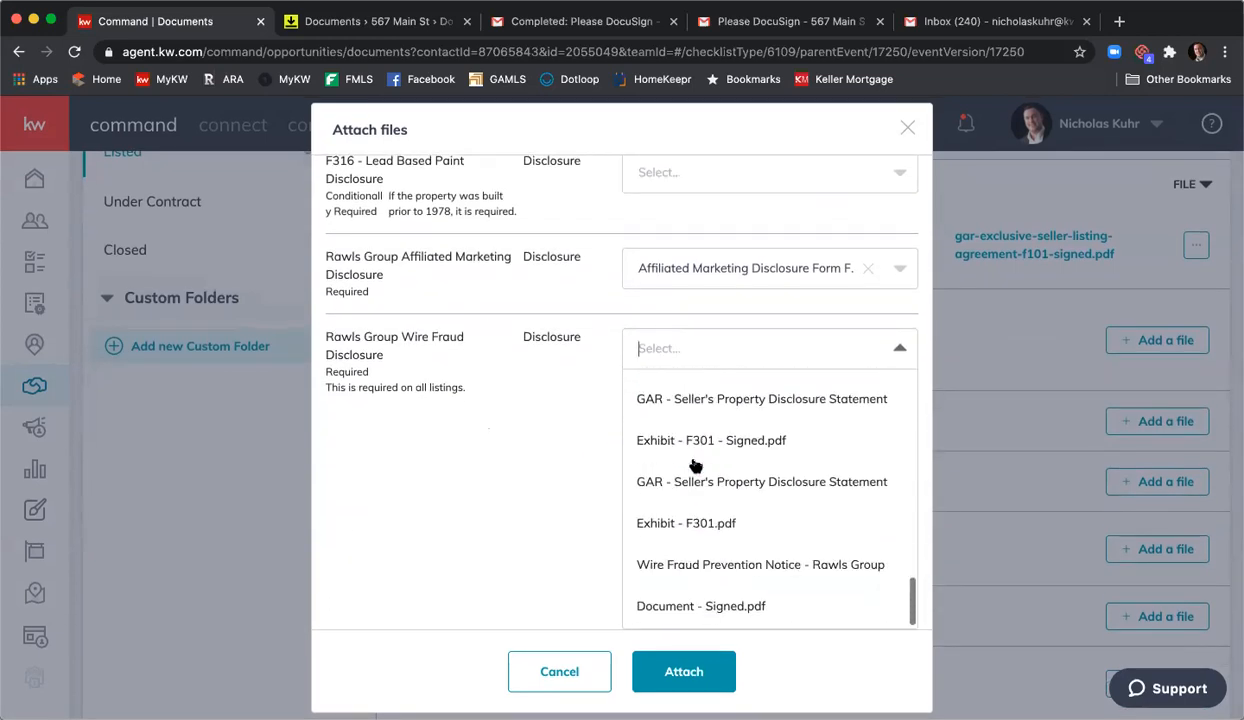
left_click(698, 563)
left_click(699, 670)
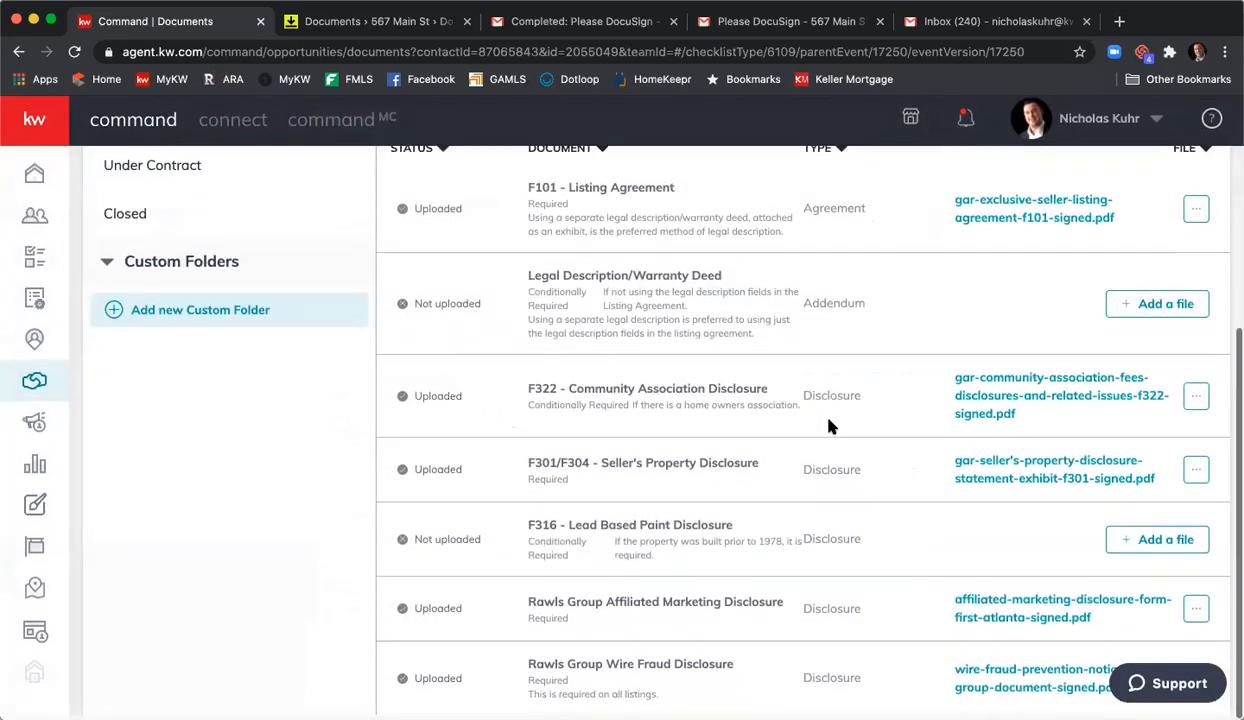
- Add a Listed checklist item named 'Document #10' with document type Addendum
scroll(828, 422, "up", 5)
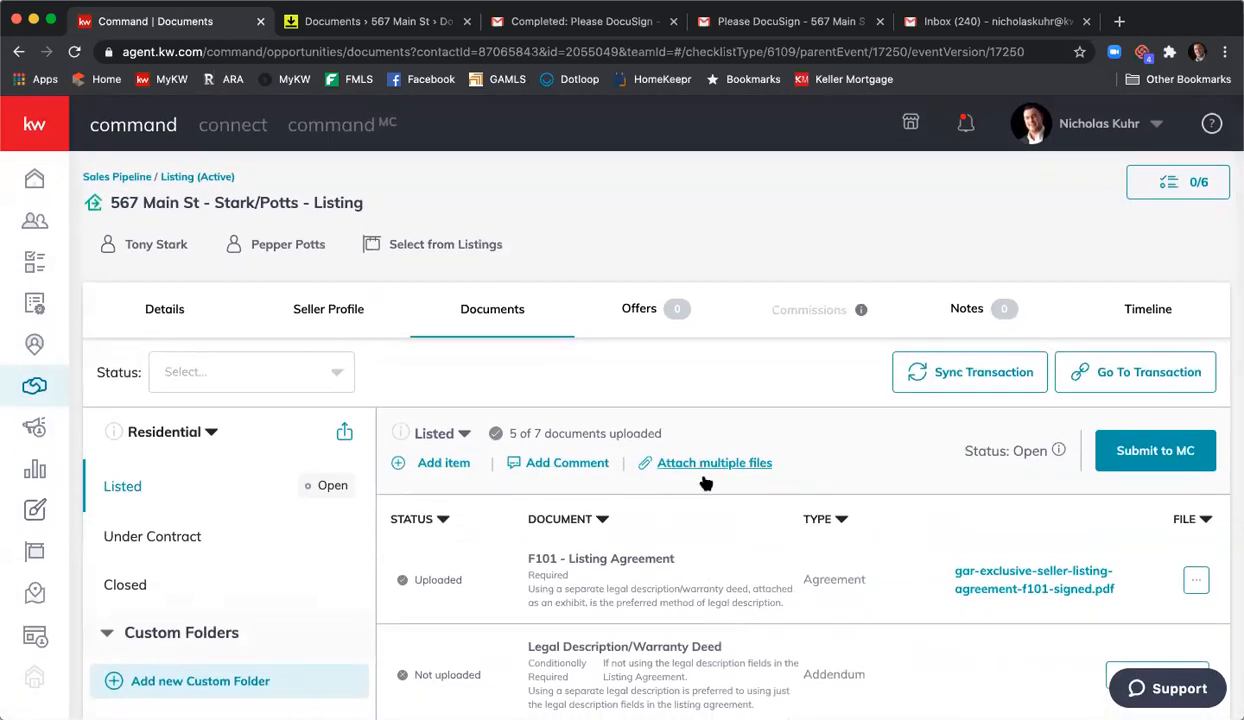
left_click(449, 466)
left_click(469, 289)
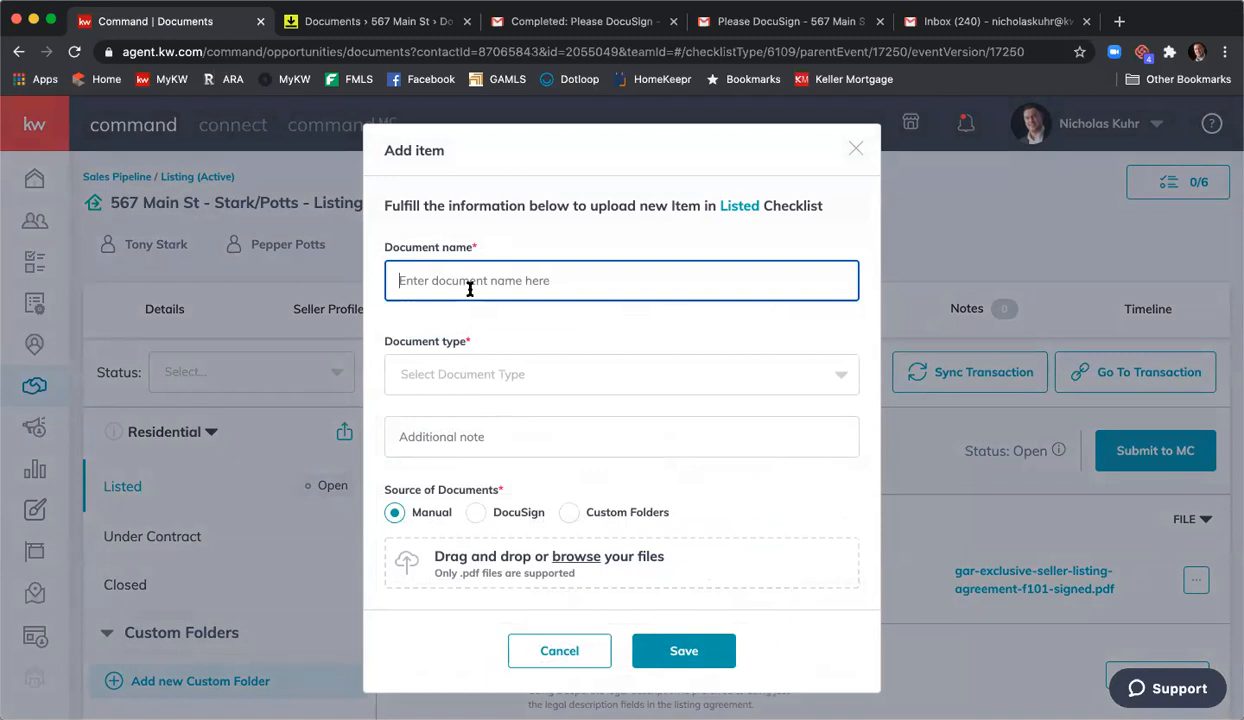
type("Document #10")
left_click(541, 388)
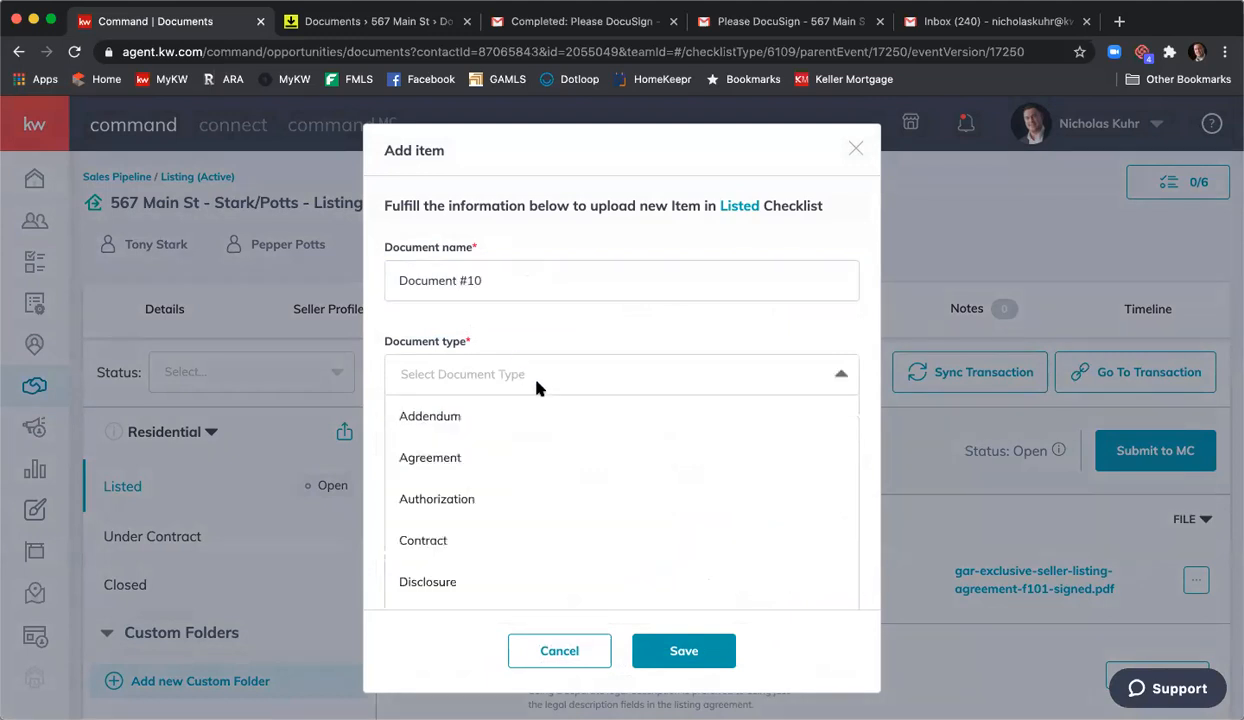
left_click(558, 428)
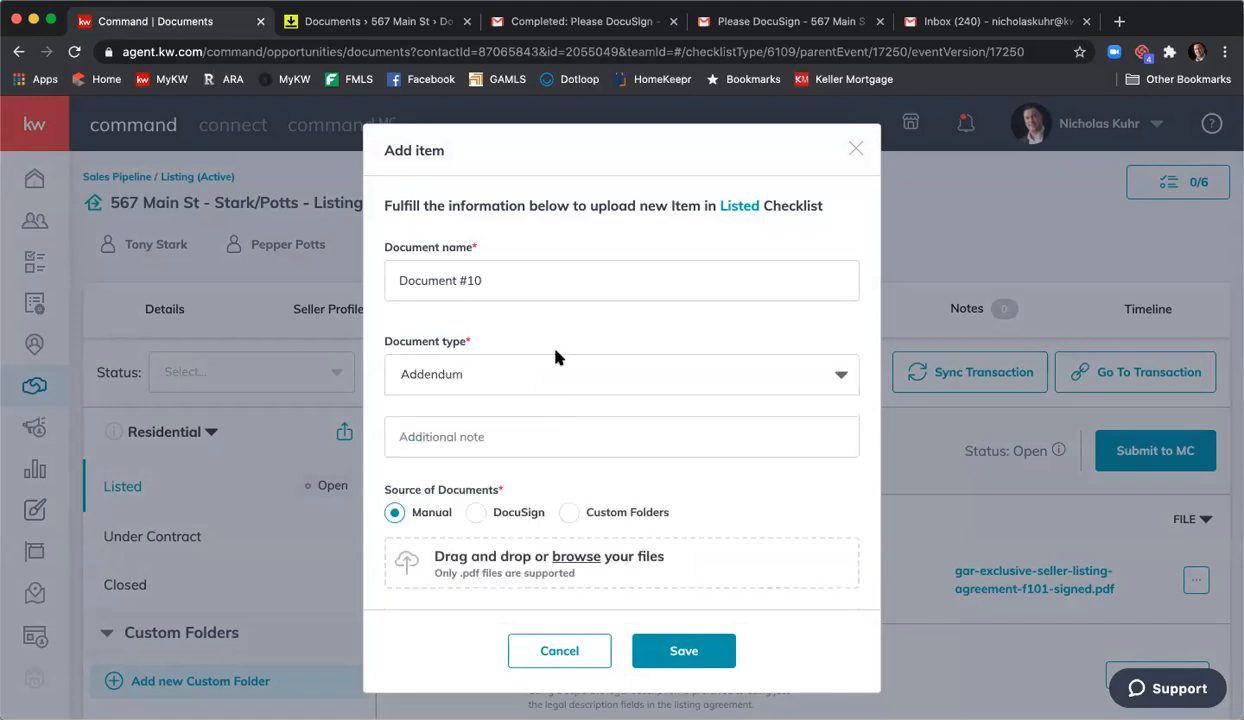
- Use Fourth Doc.pdf from DocuSign as the item's file and save it
scroll(539, 360, "down", 2)
left_click(477, 513)
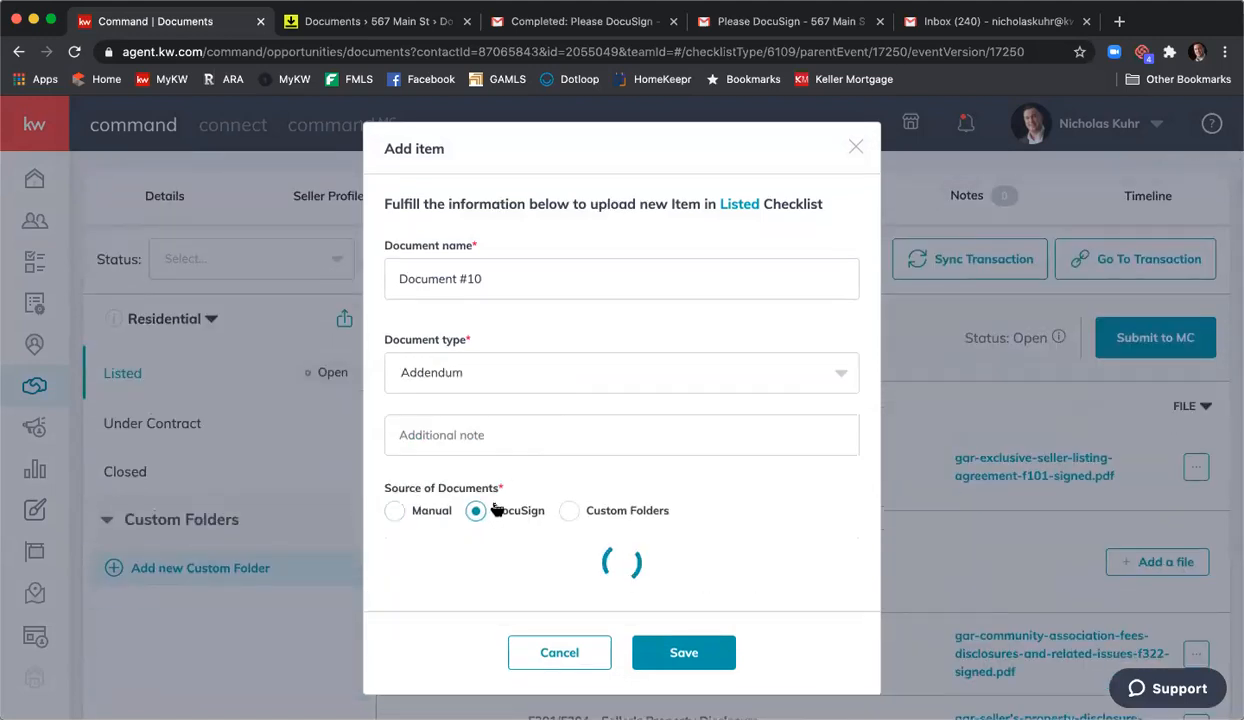
scroll(547, 485, "down", 3)
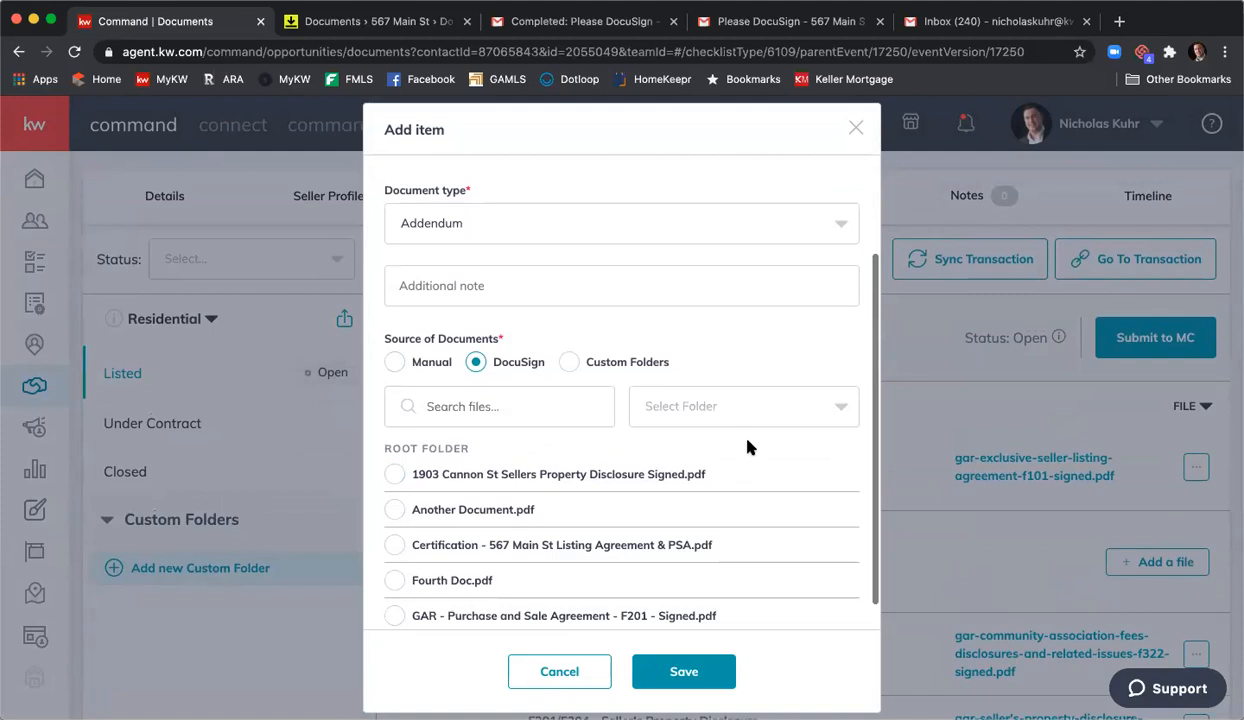
scroll(700, 440, "down", 2)
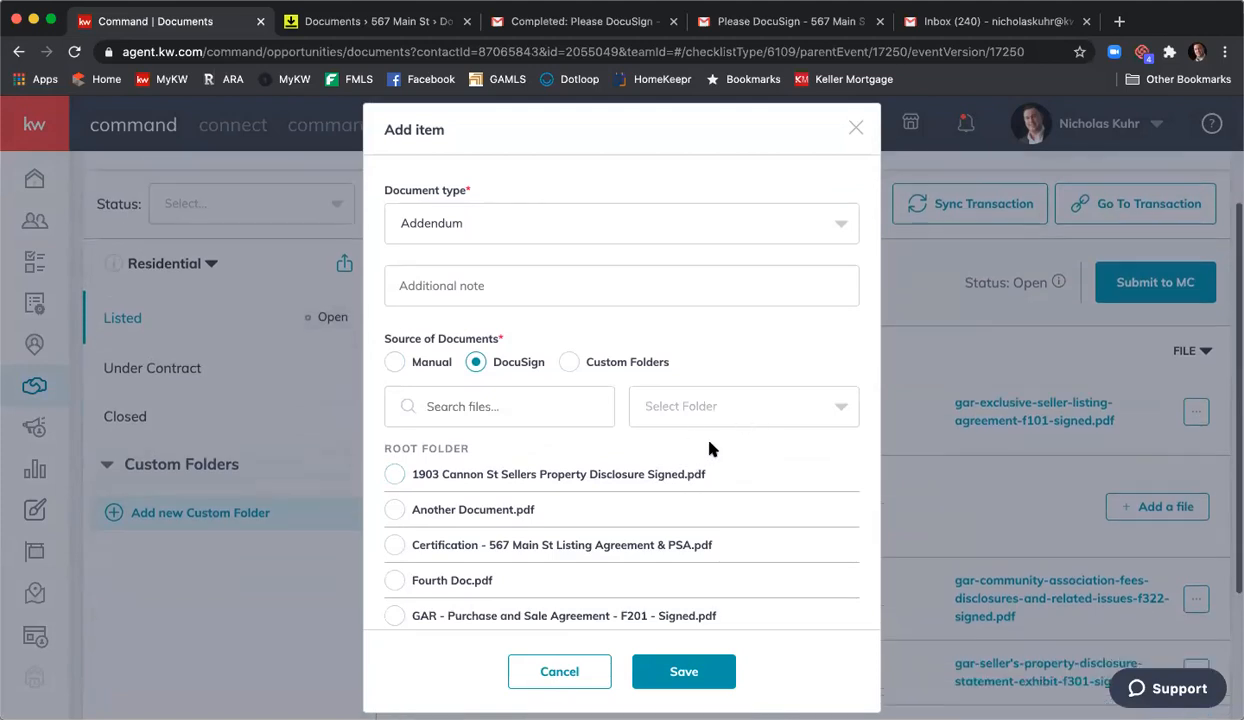
scroll(722, 489, "down", 1)
scroll(722, 489, "down", 1)
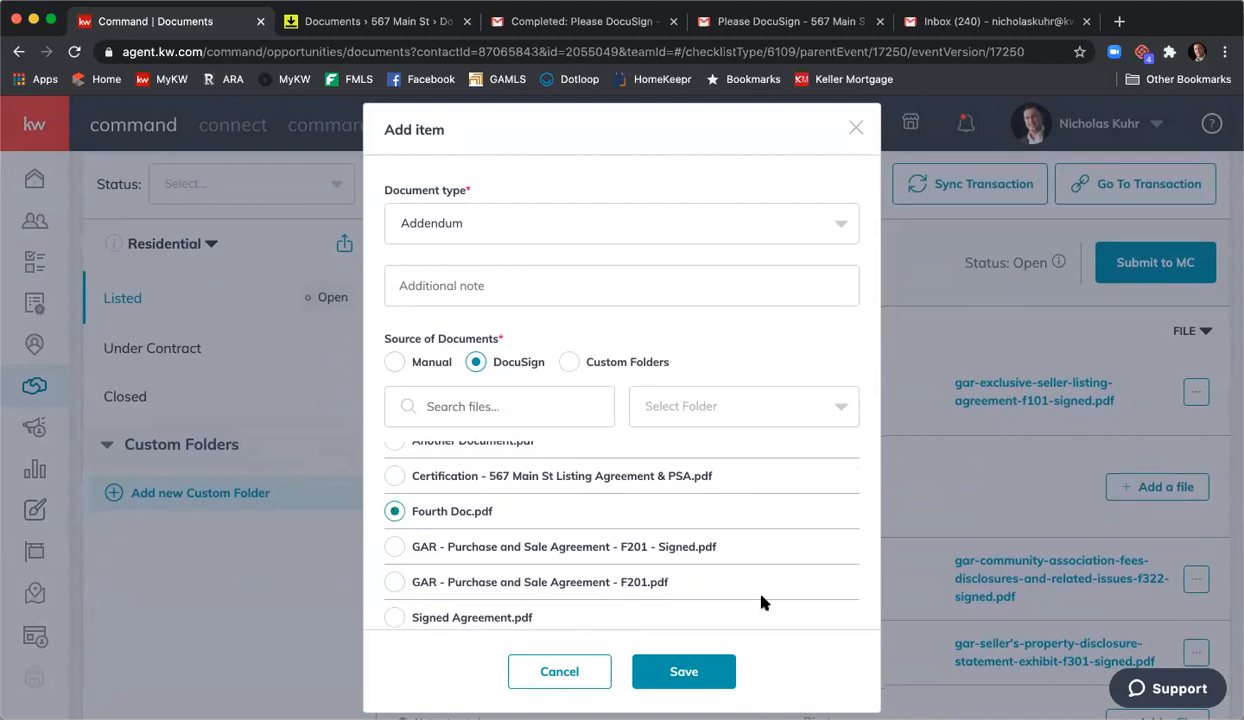
left_click(703, 671)
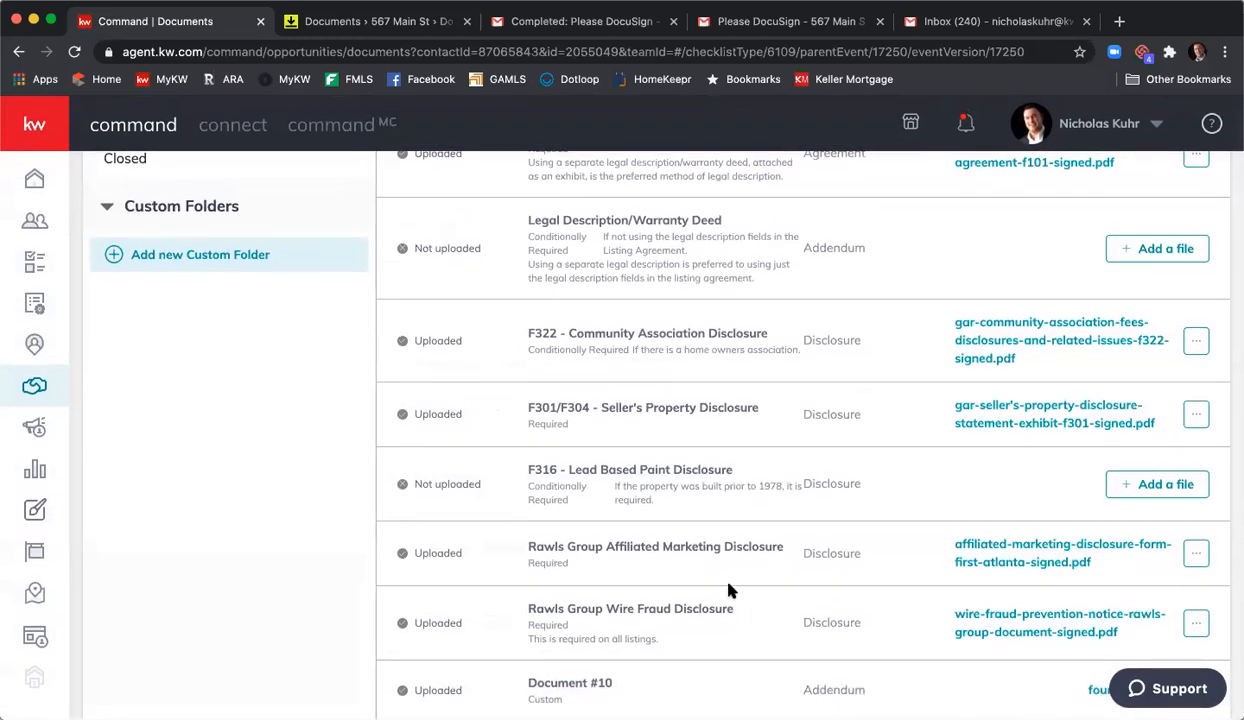
scroll(728, 593, "up", 5)
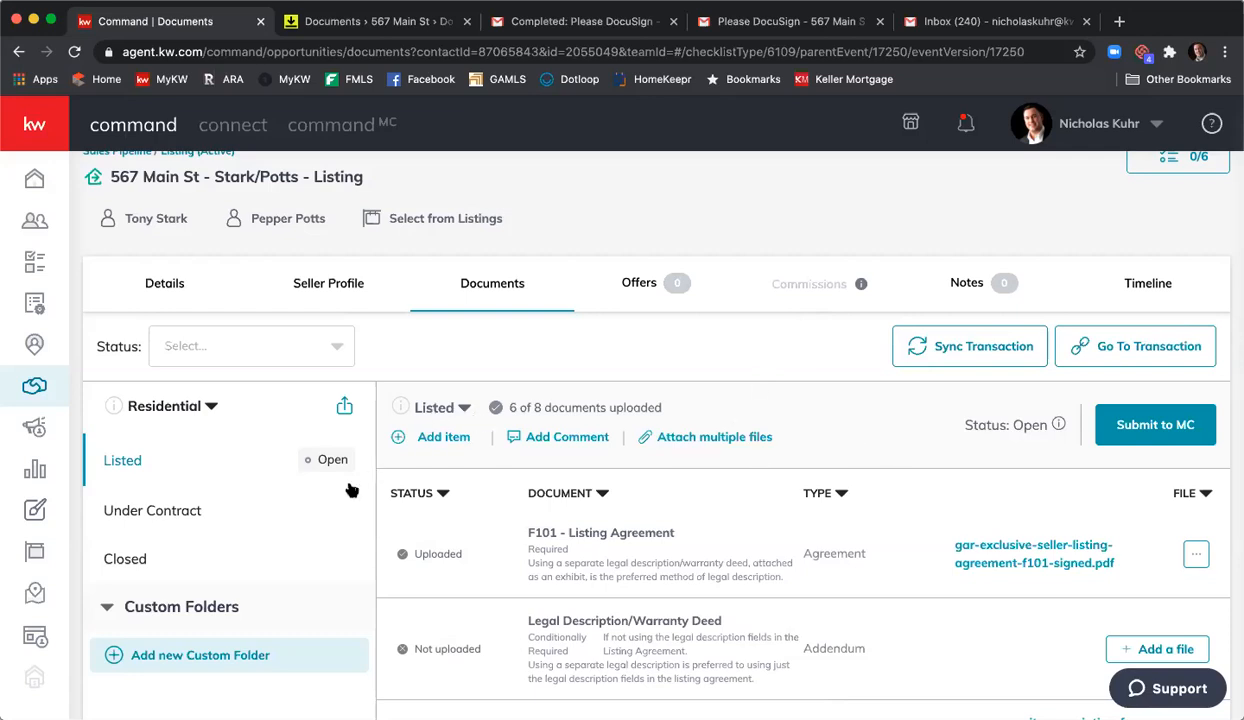
- Attach 'GAR - Purchase and Sale Agreement - F201 - Signed.pdf' from DocuSign to F201 in the Under Contract checklist
left_click(267, 500)
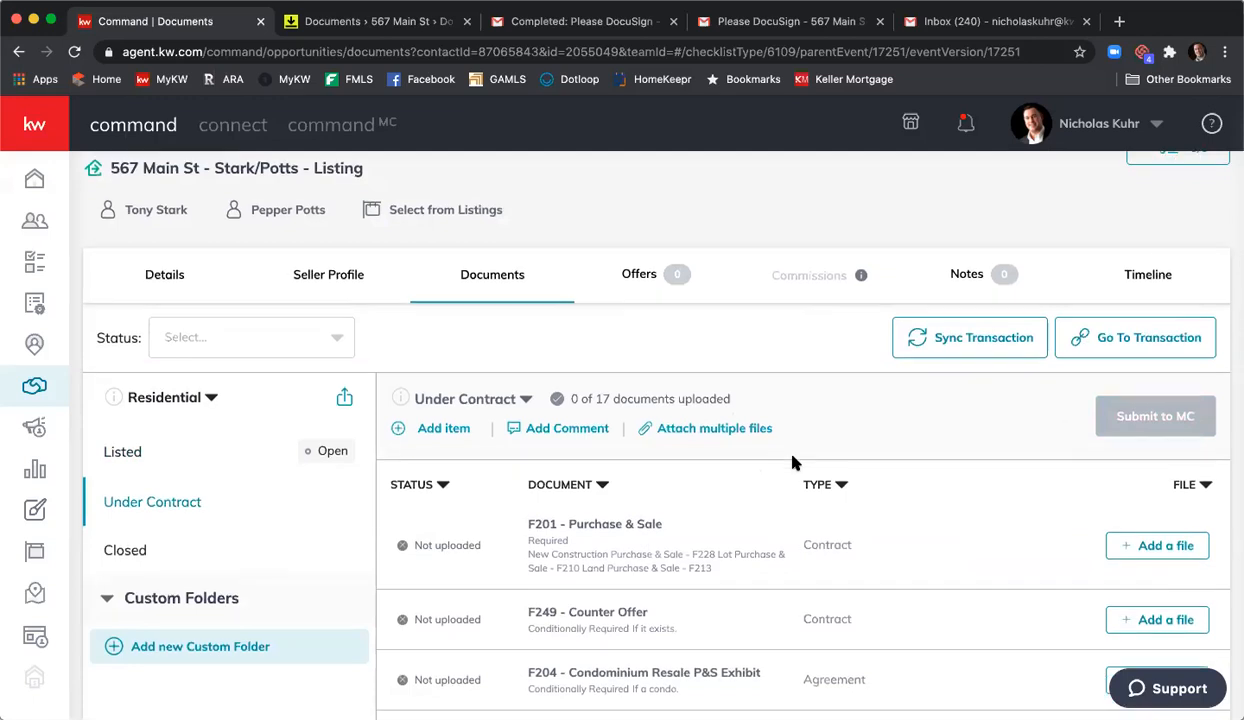
scroll(900, 420, "down", 3)
left_click(1168, 350)
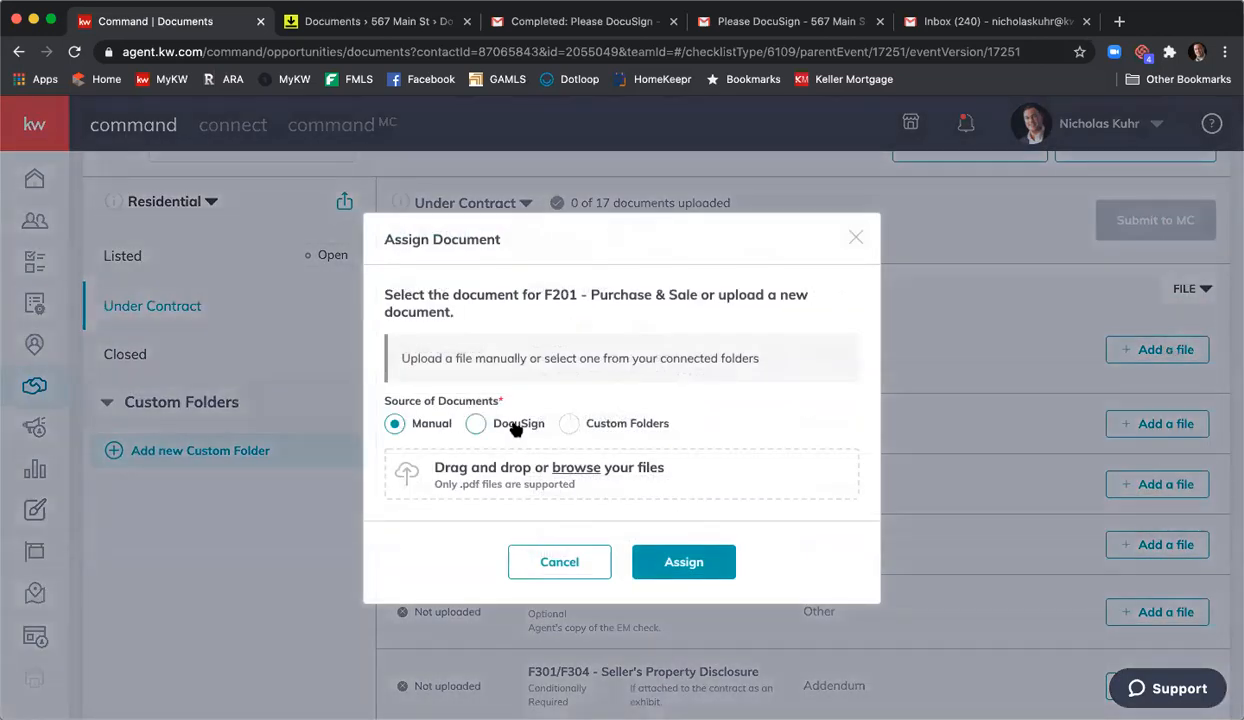
left_click(477, 424)
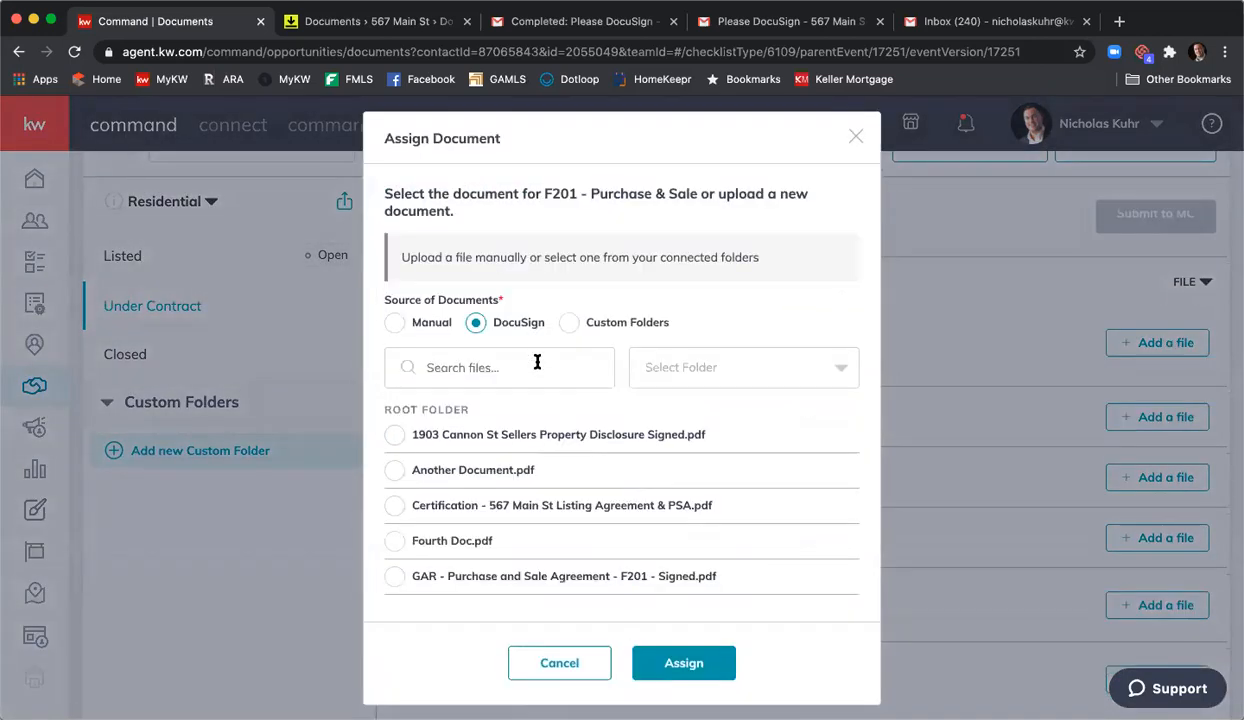
scroll(540, 361, "down", 2)
scroll(557, 455, "down", 3)
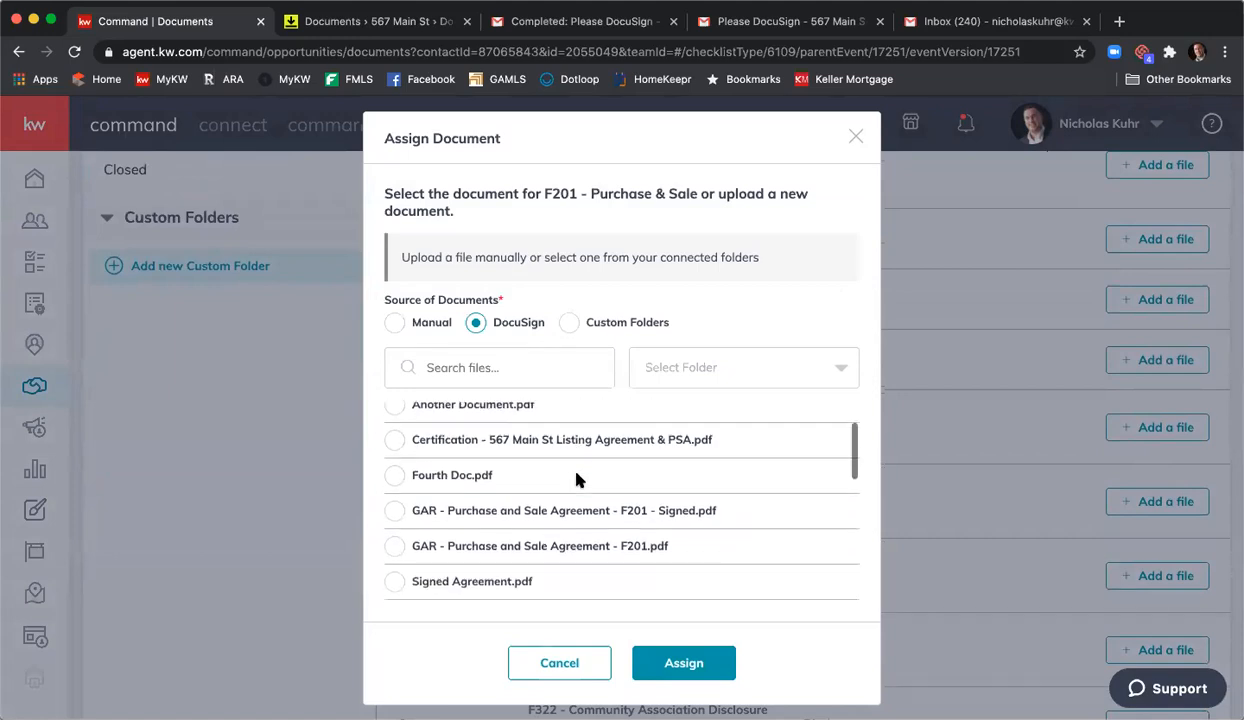
left_click(394, 460)
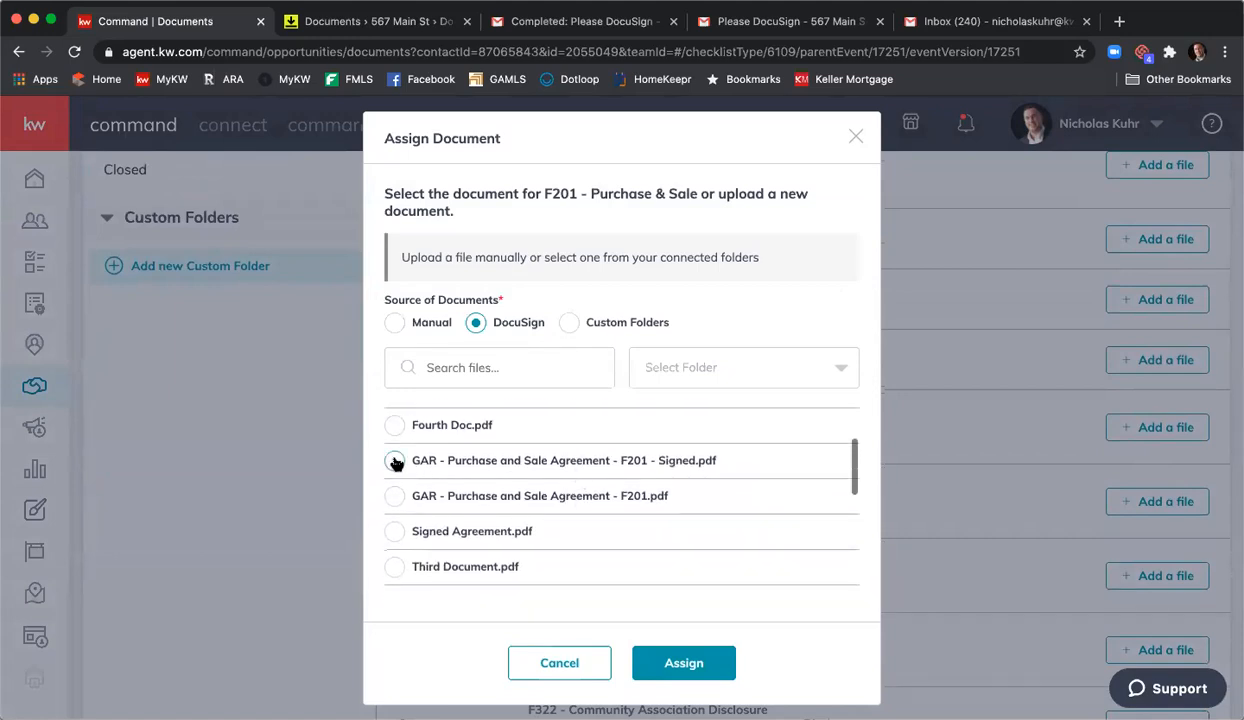
left_click(684, 663)
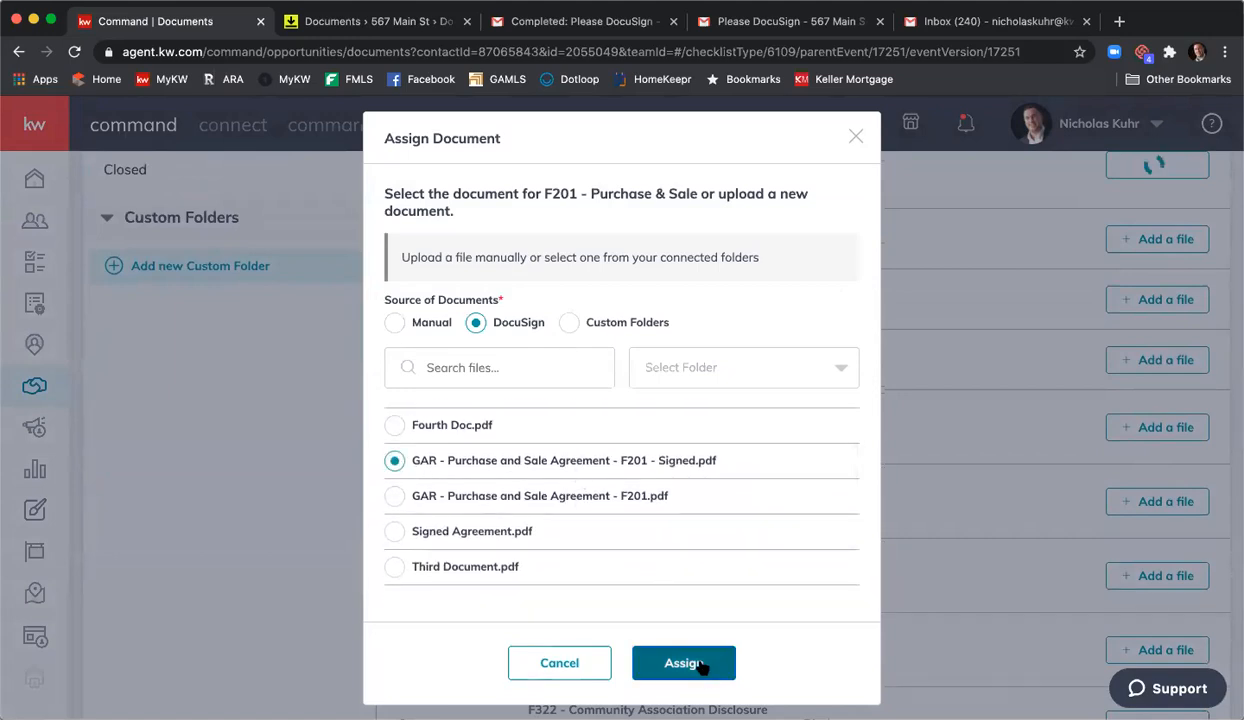
scroll(618, 586, "up", 5)
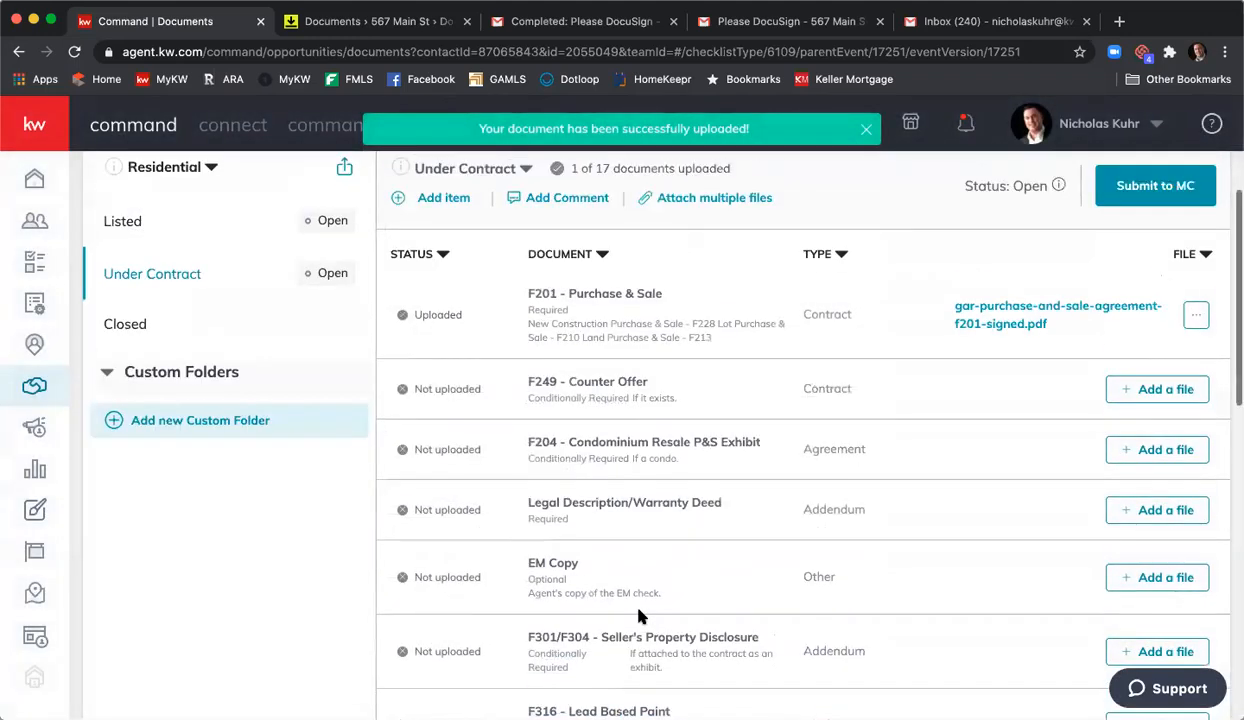
scroll(643, 614, "up", 1)
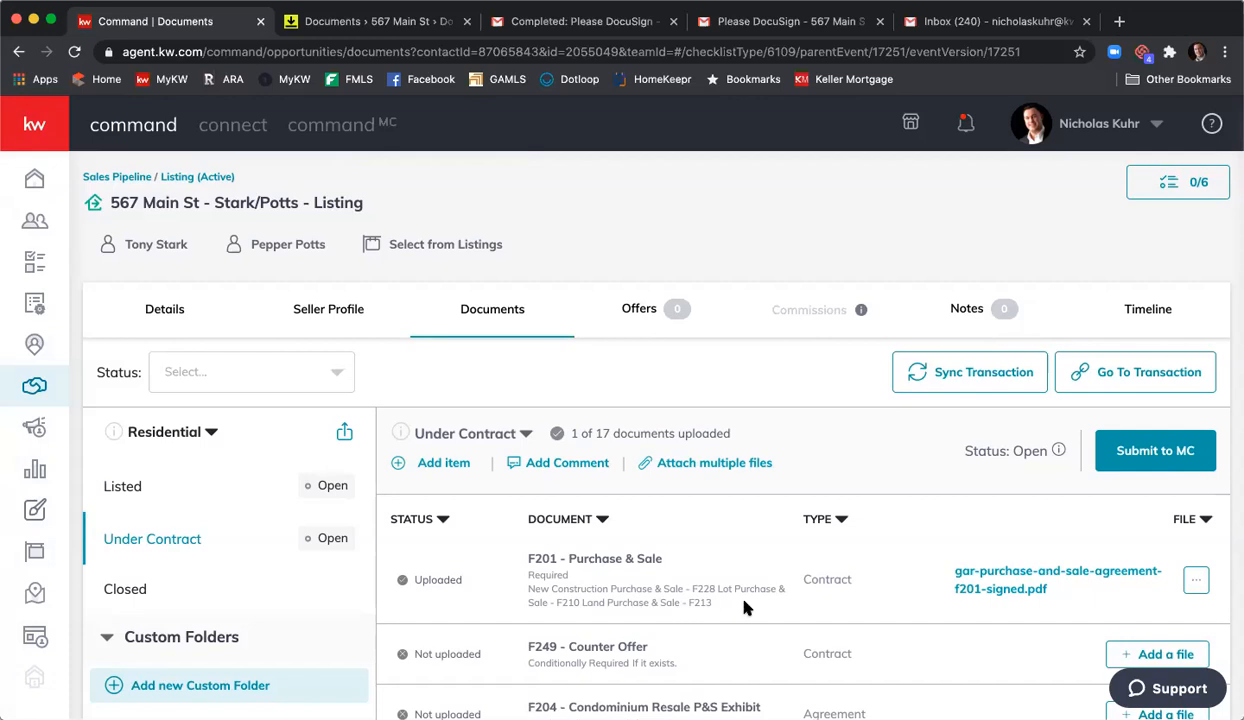
- Review the F201 attachment options and close them without changes
left_click(1196, 579)
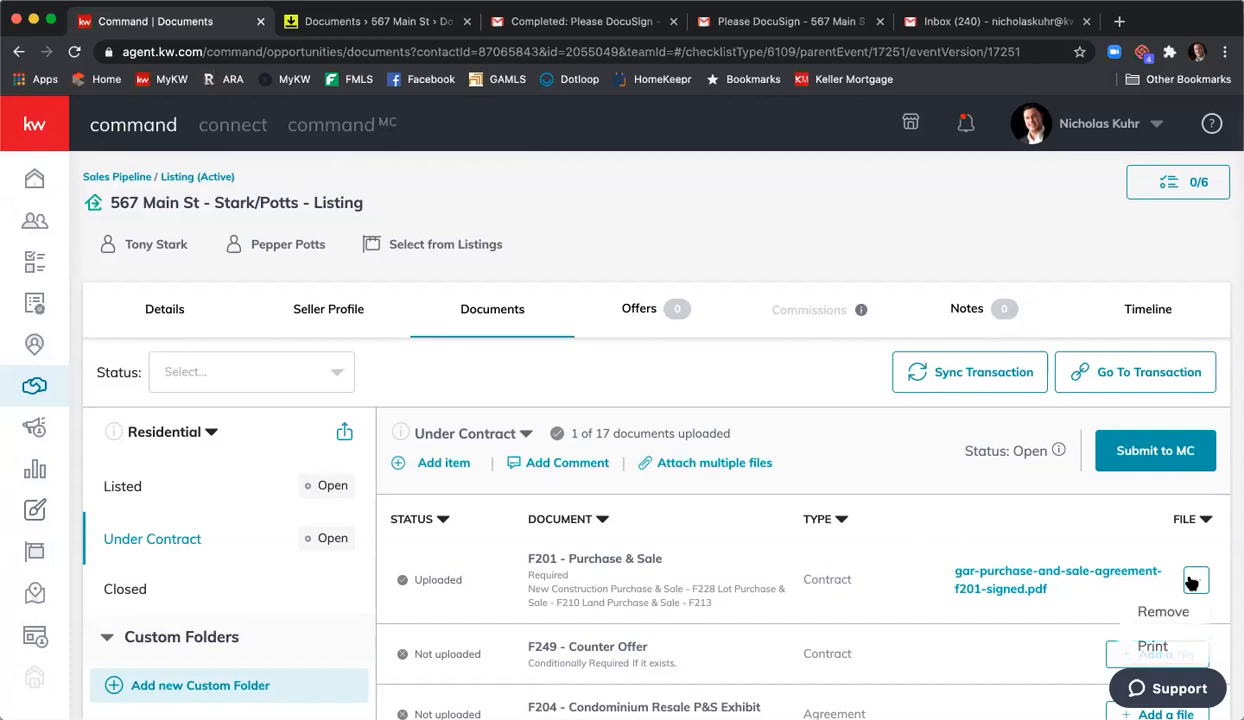
scroll(1160, 562, "down", 1)
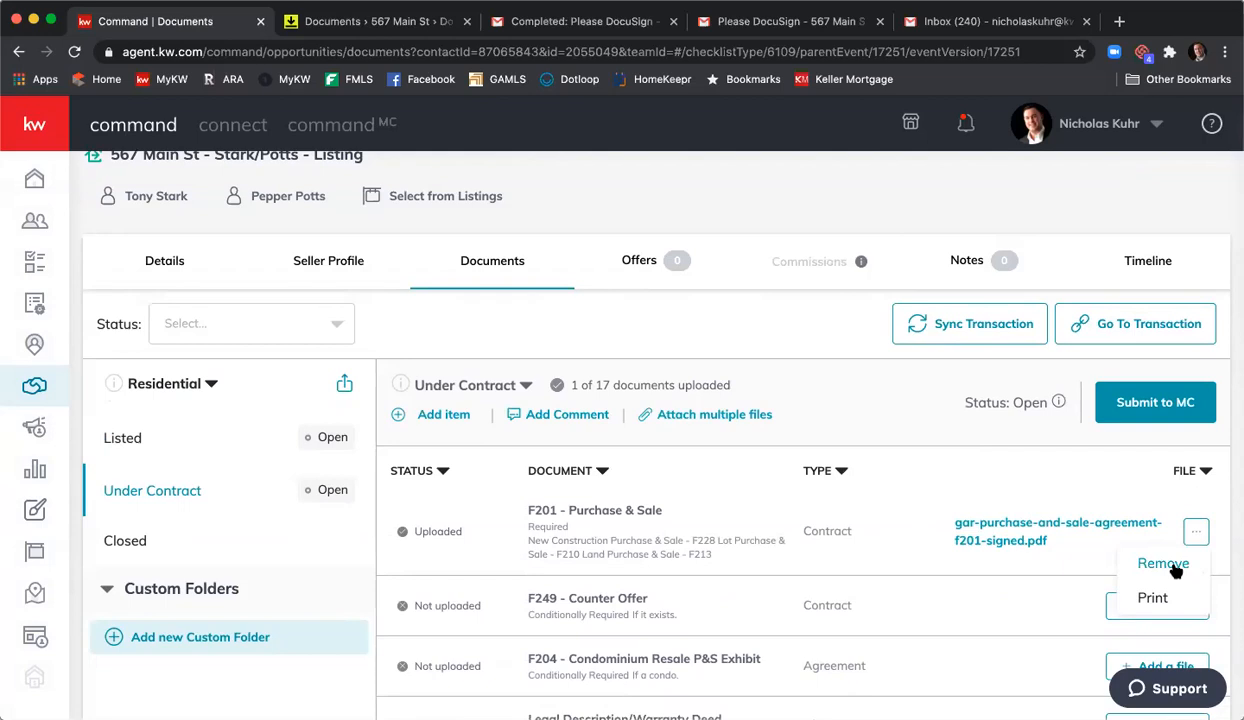
left_click(705, 357)
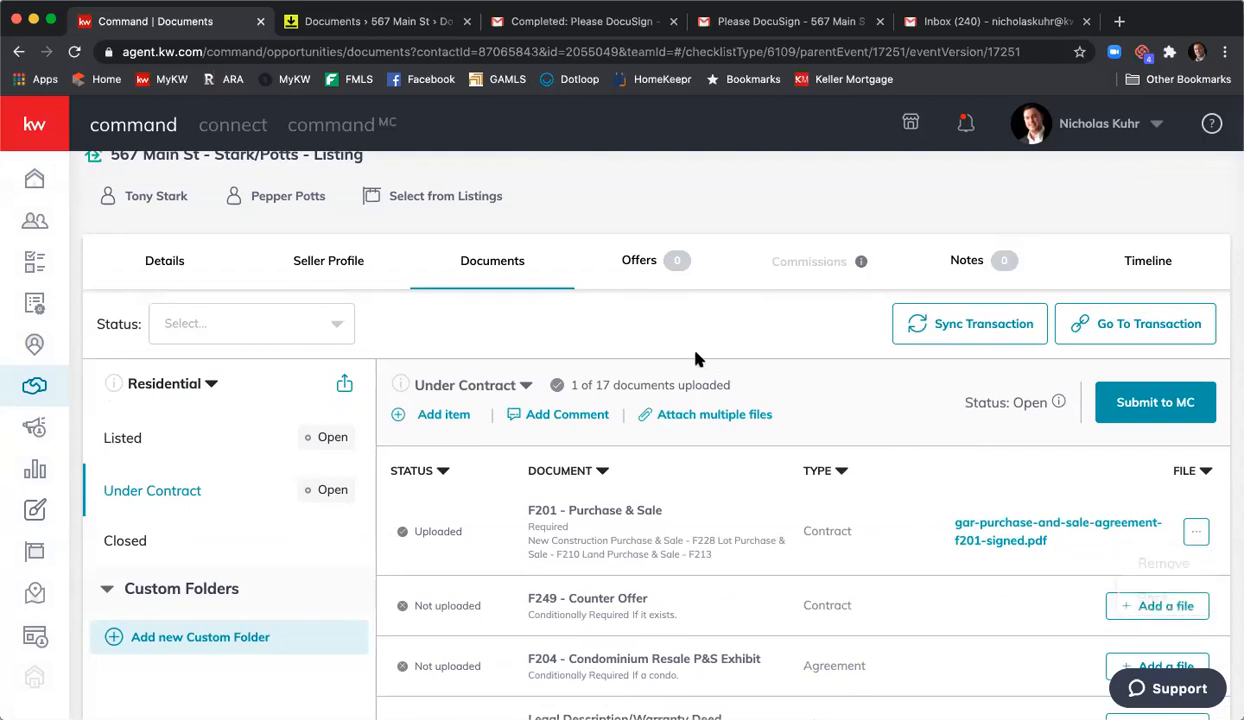
- Add a new checklist version named 'Under Contract v2' from the version dropdown
left_click(525, 389)
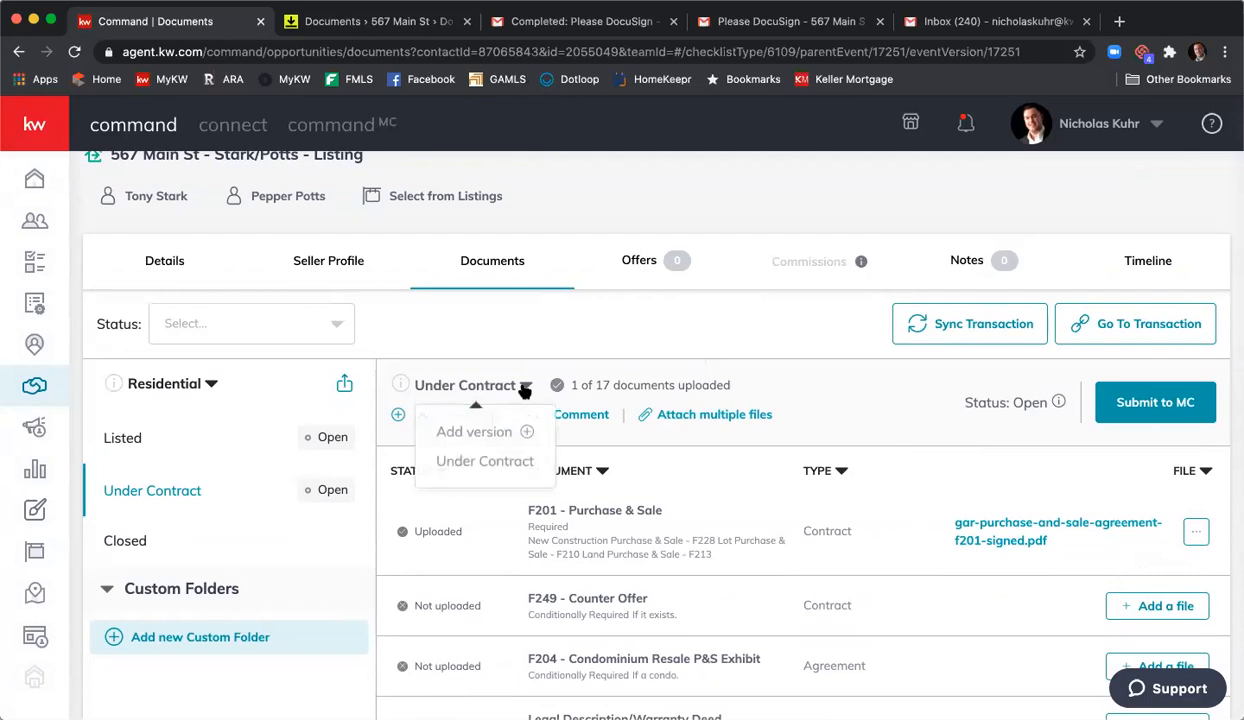
left_click(474, 431)
type("v2")
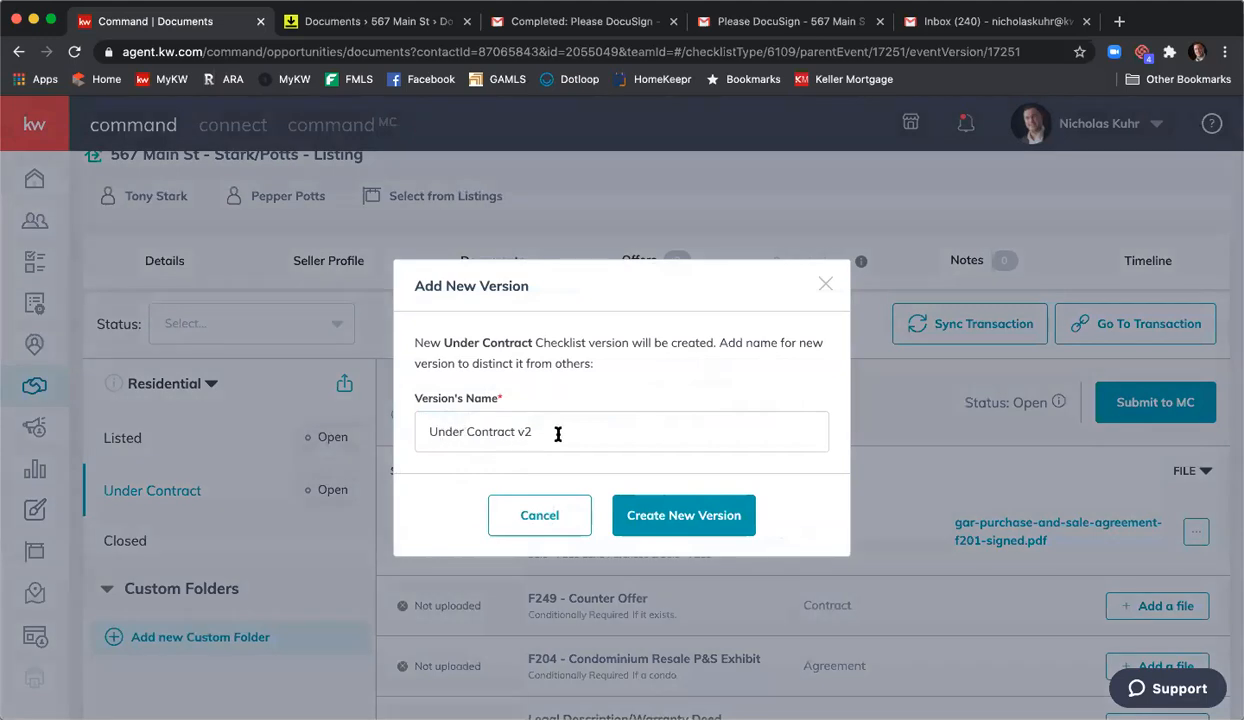
left_click(684, 517)
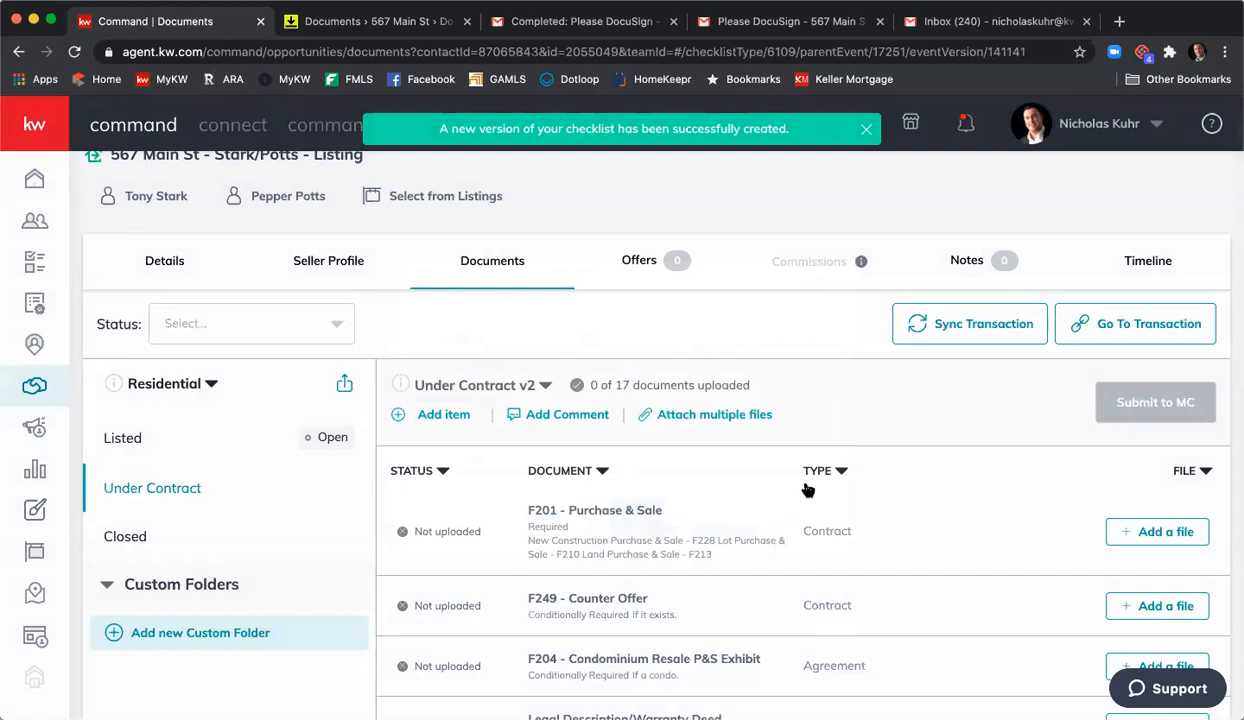
scroll(808, 488, "down", 1)
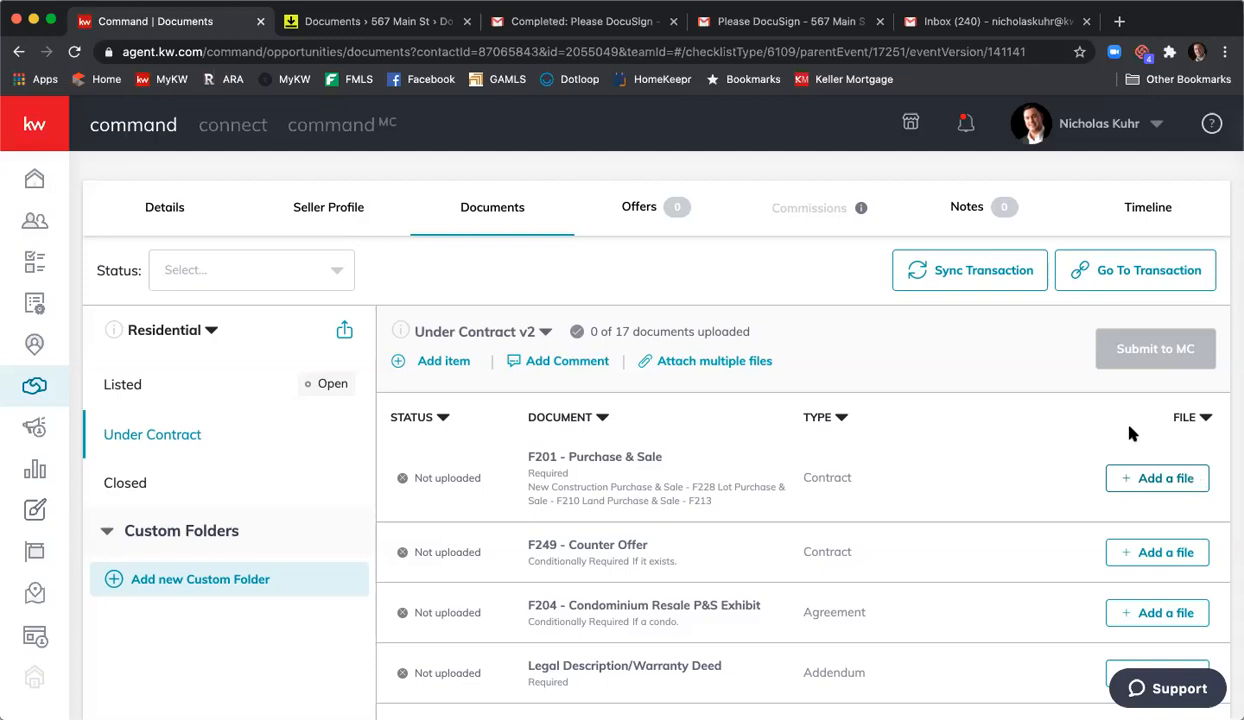
- Switch from Under Contract v2 back to the original Under Contract version, with F201 uploaded
left_click(545, 333)
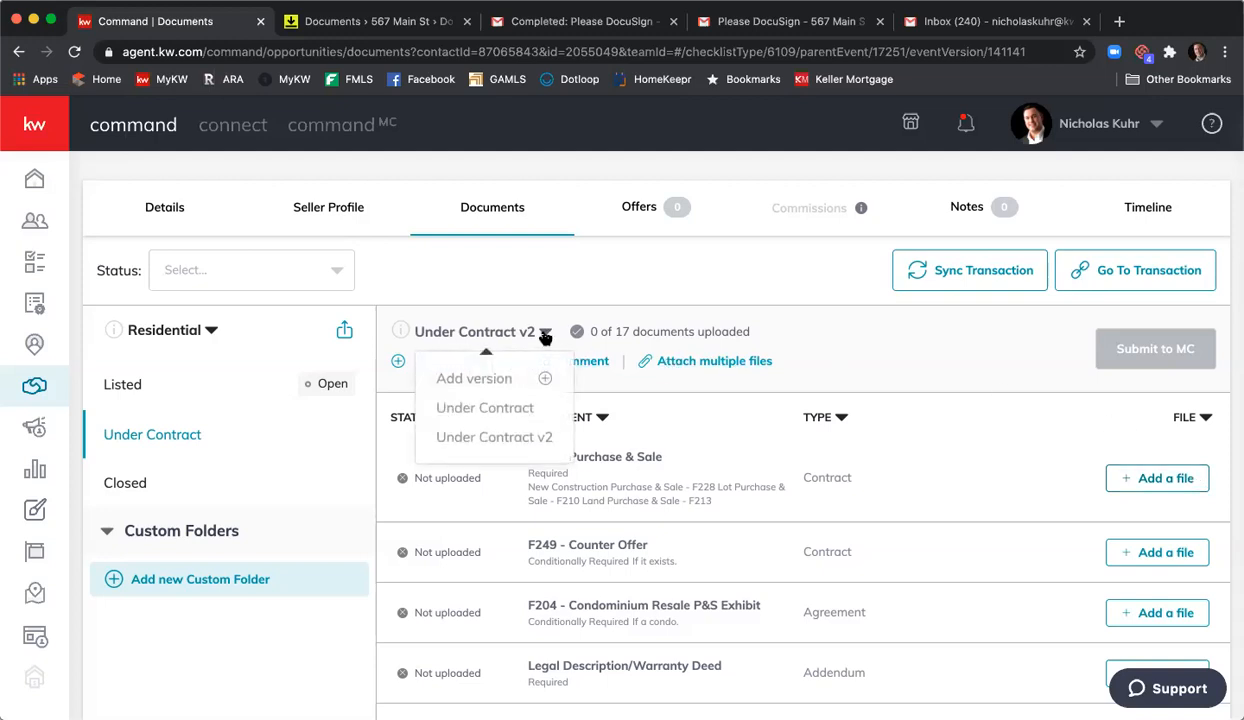
left_click(518, 407)
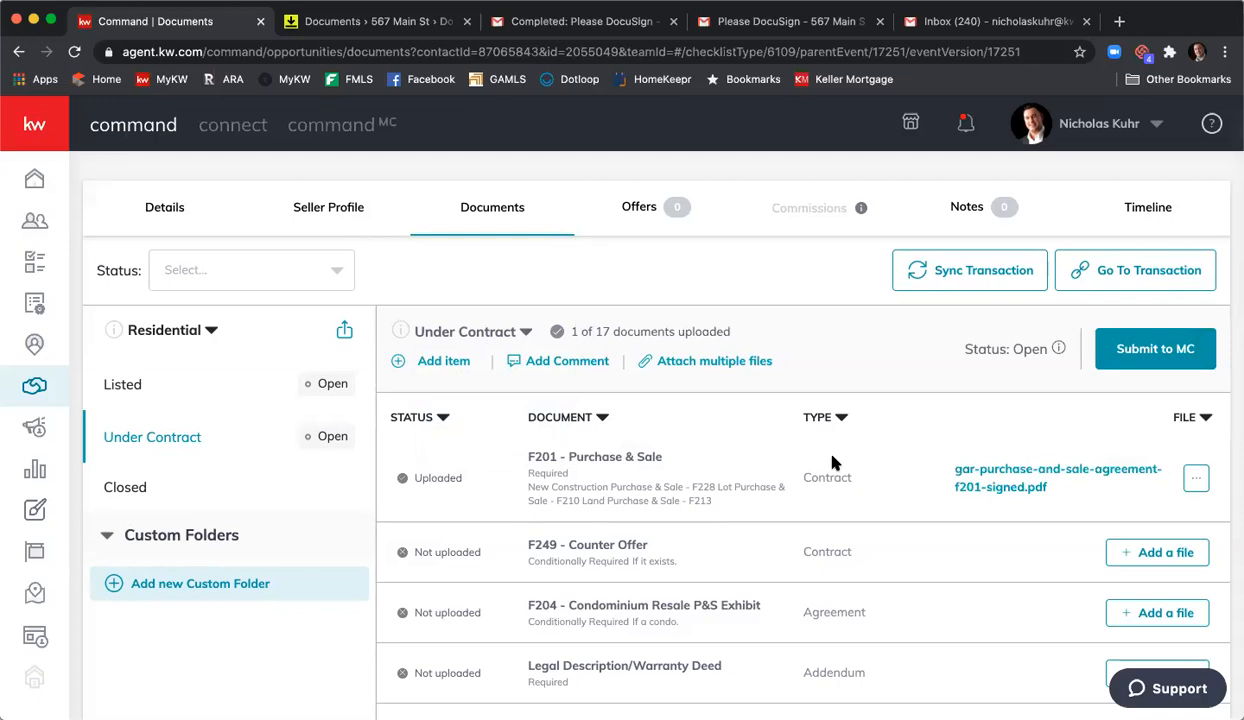
scroll(832, 462, "down", 6)
scroll(684, 543, "up", 2)
scroll(684, 543, "up", 5)
scroll(930, 415, "down", 2)
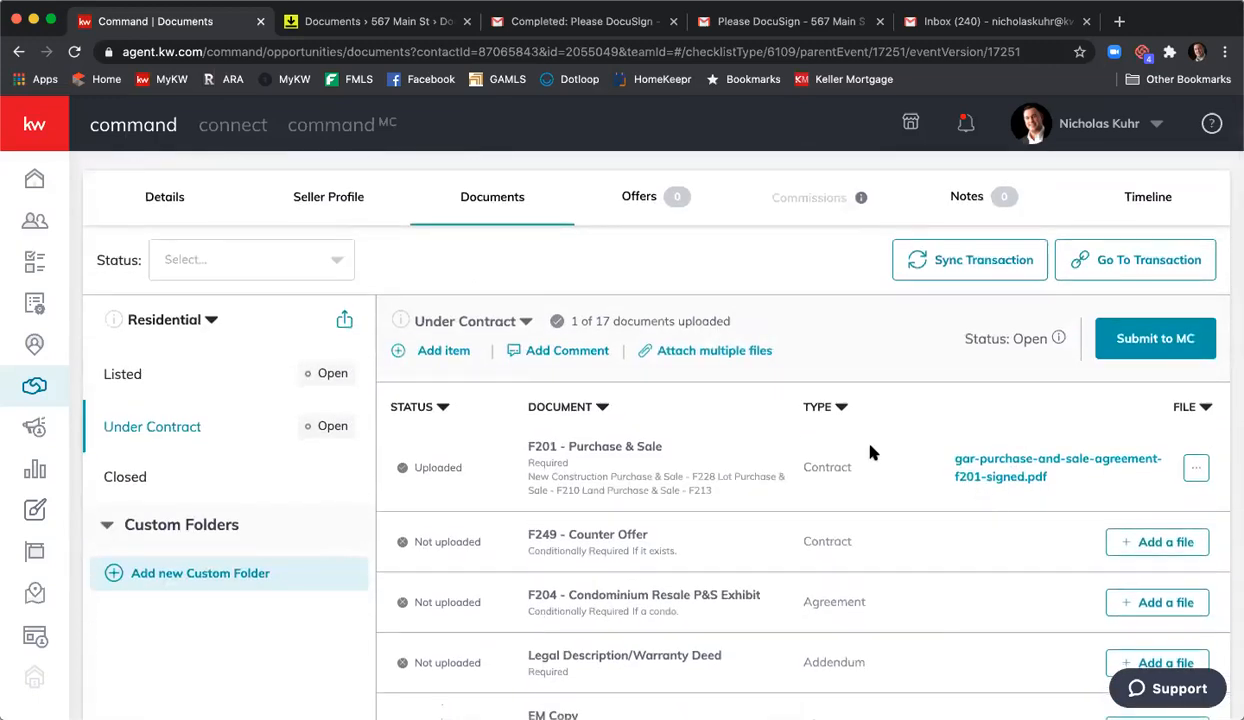